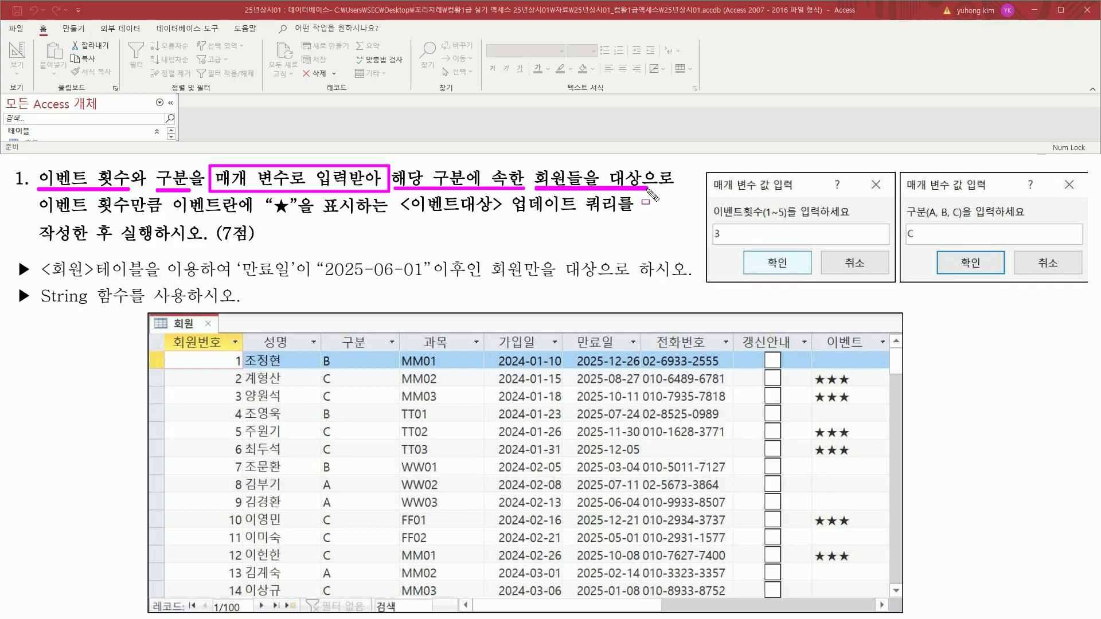
Step: Read the <이벤트대상> update query task, noting the event count and 구분 parameters and the “★” requirement
left_click_drag(38, 216, 133, 217)
left_click_drag(268, 215, 294, 214)
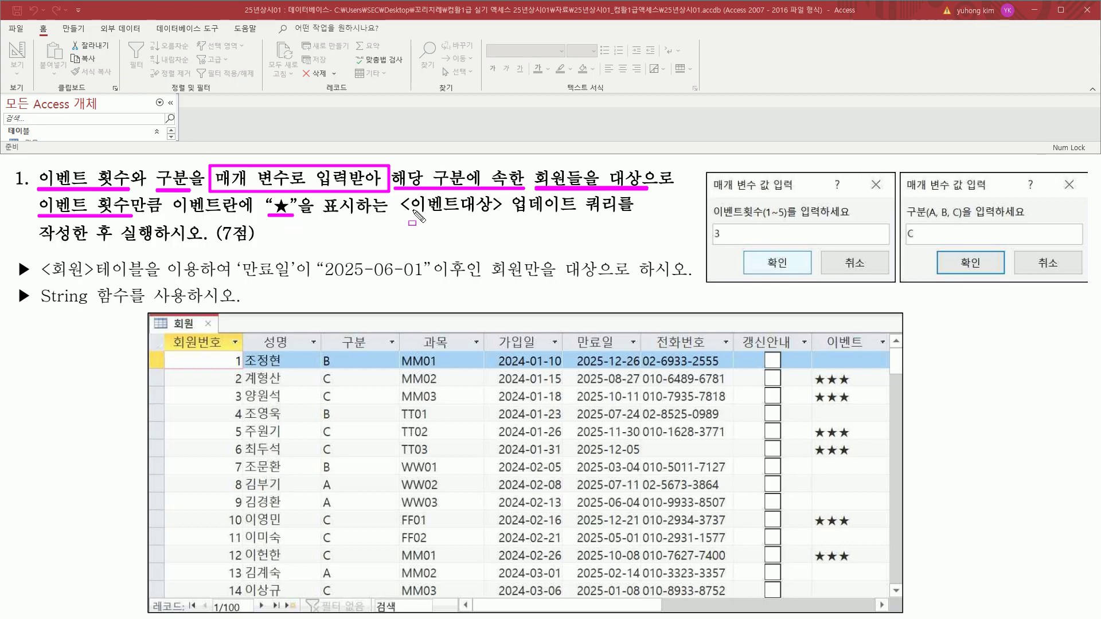
left_click_drag(395, 216, 623, 216)
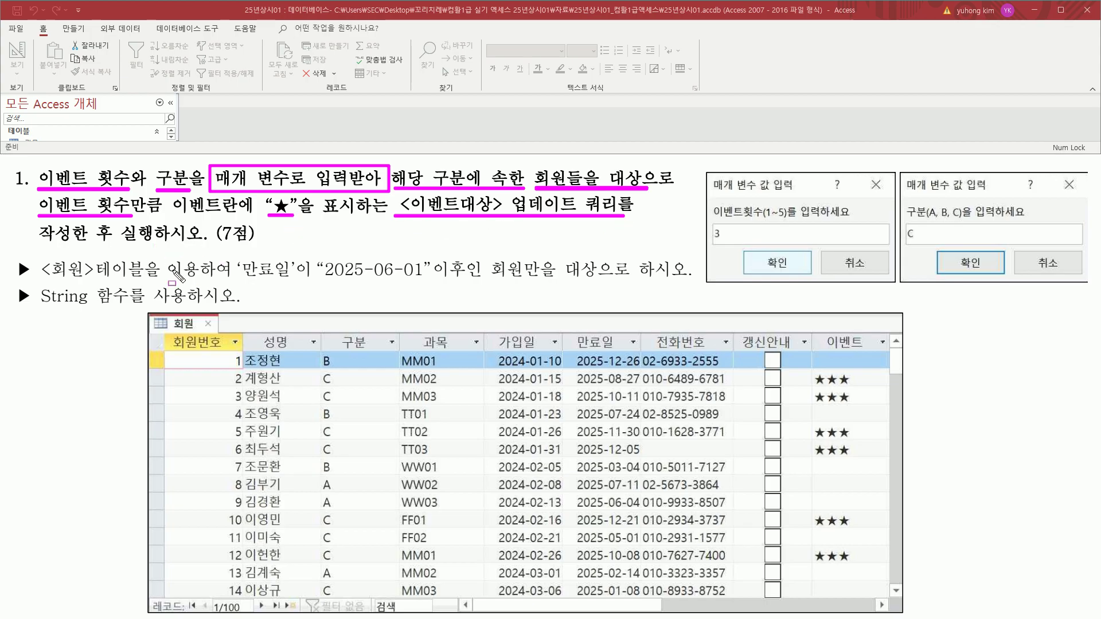
key("e")
left_click_drag(37, 186, 356, 190)
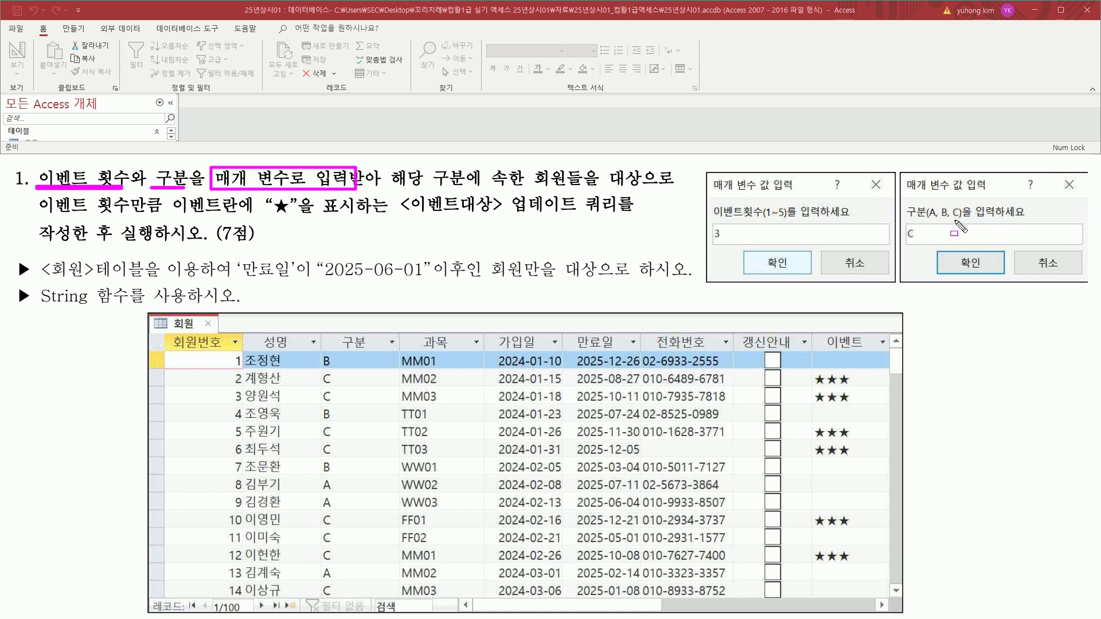
left_click_drag(709, 220, 804, 220)
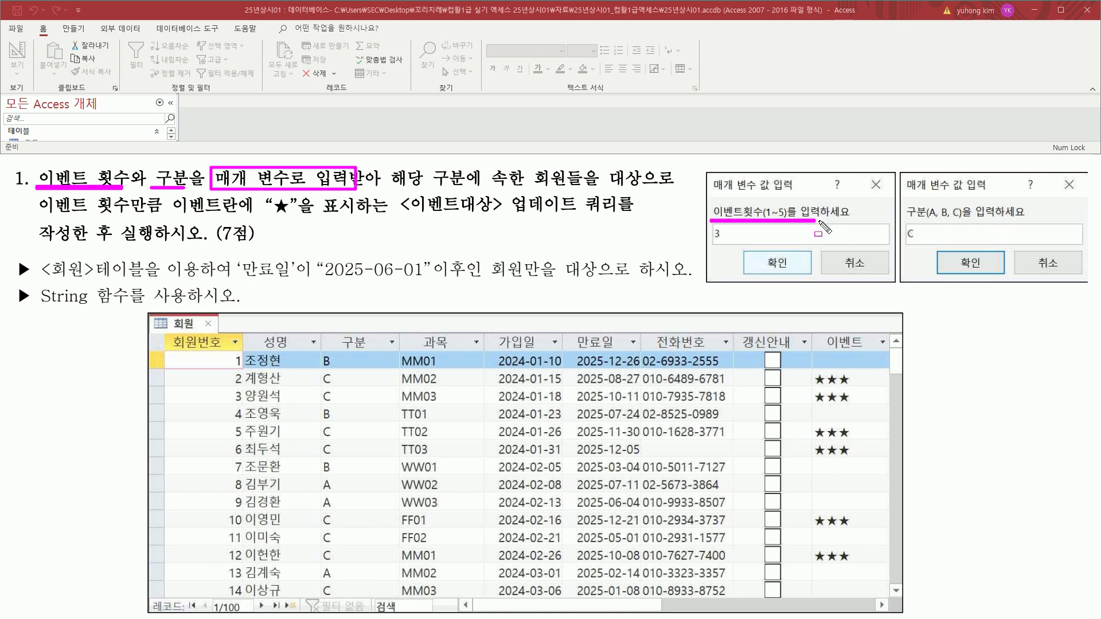
left_click_drag(710, 220, 852, 220)
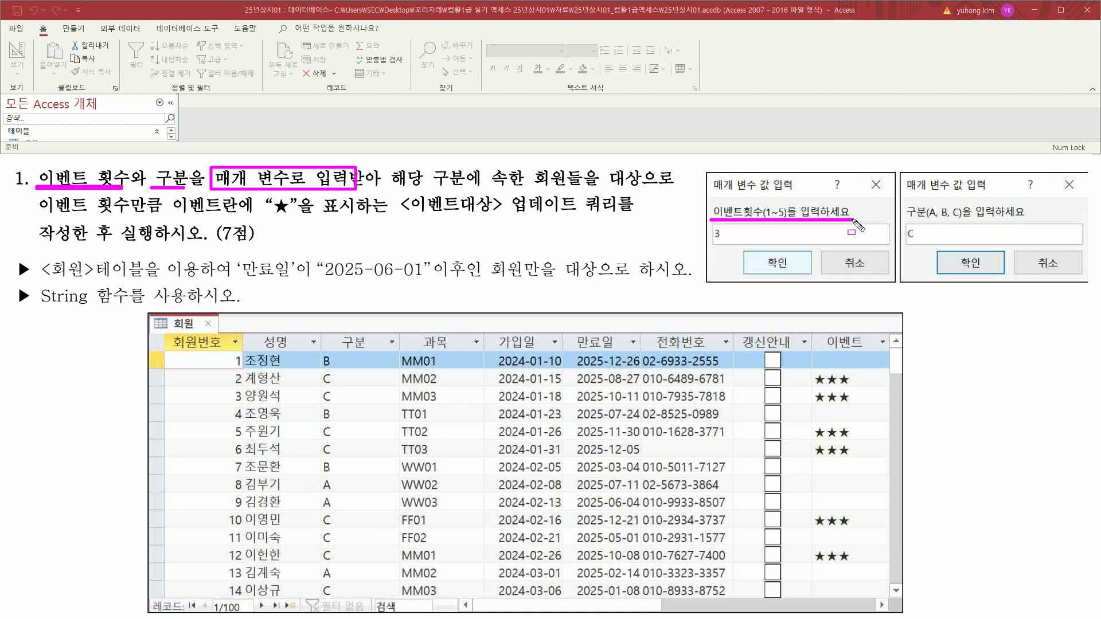
left_click_drag(713, 227, 724, 242)
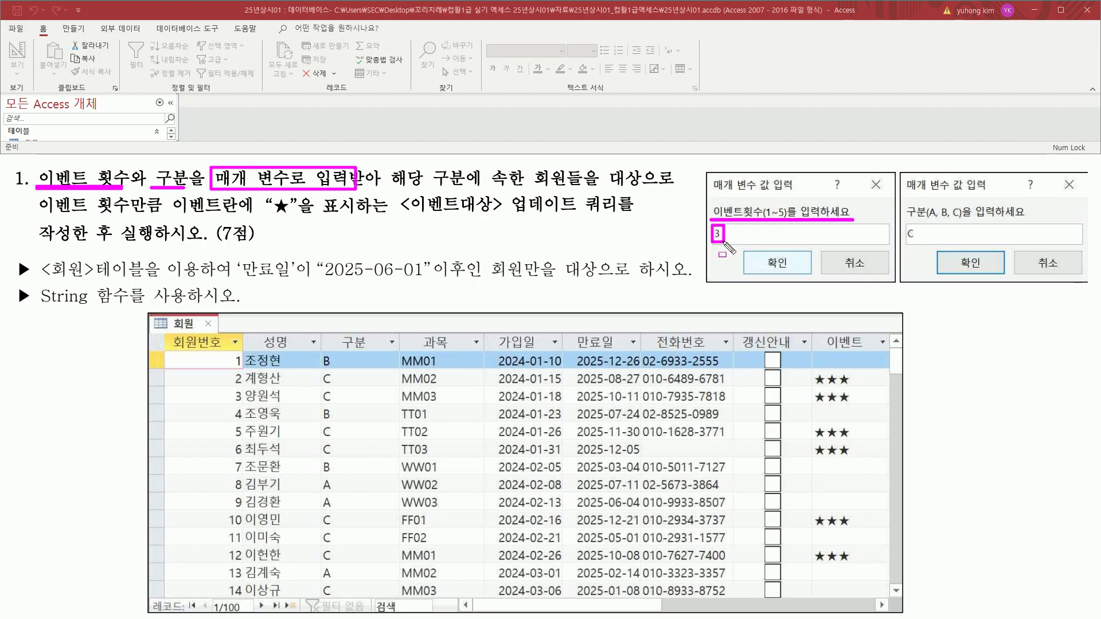
left_click_drag(907, 220, 1030, 220)
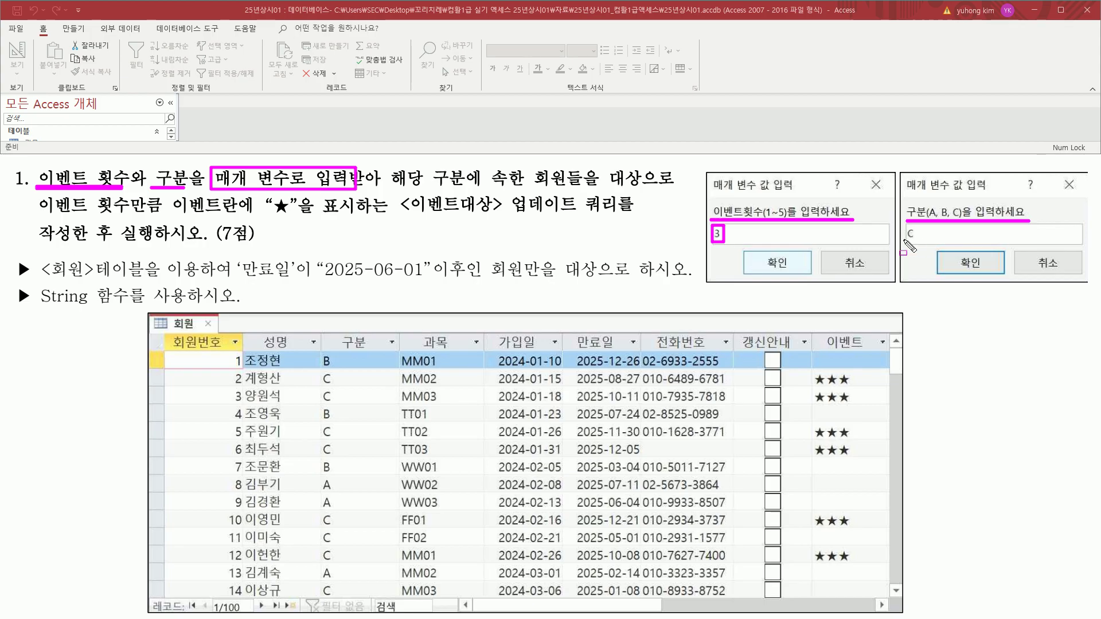
mouse_move(905, 227)
left_mouse_down()
mouse_move(920, 227)
mouse_move(921, 247)
left_mouse_up()
Step: Compare the 구분, 만료일 and 이벤트 columns in the sample 회원 result with the “2025-06-01” 이후 condition
mouse_move(320, 370)
left_mouse_down()
mouse_move(342, 378)
mouse_move(323, 402)
mouse_move(320, 372)
left_mouse_up()
mouse_move(319, 425)
left_mouse_down()
mouse_move(347, 453)
mouse_move(320, 423)
left_mouse_up()
mouse_move(321, 511)
left_mouse_down()
mouse_move(344, 563)
mouse_move(321, 512)
left_mouse_up()
left_click_drag(321, 581, 348, 600)
mouse_move(814, 376)
left_mouse_down()
mouse_move(854, 404)
mouse_move(812, 372)
left_mouse_up()
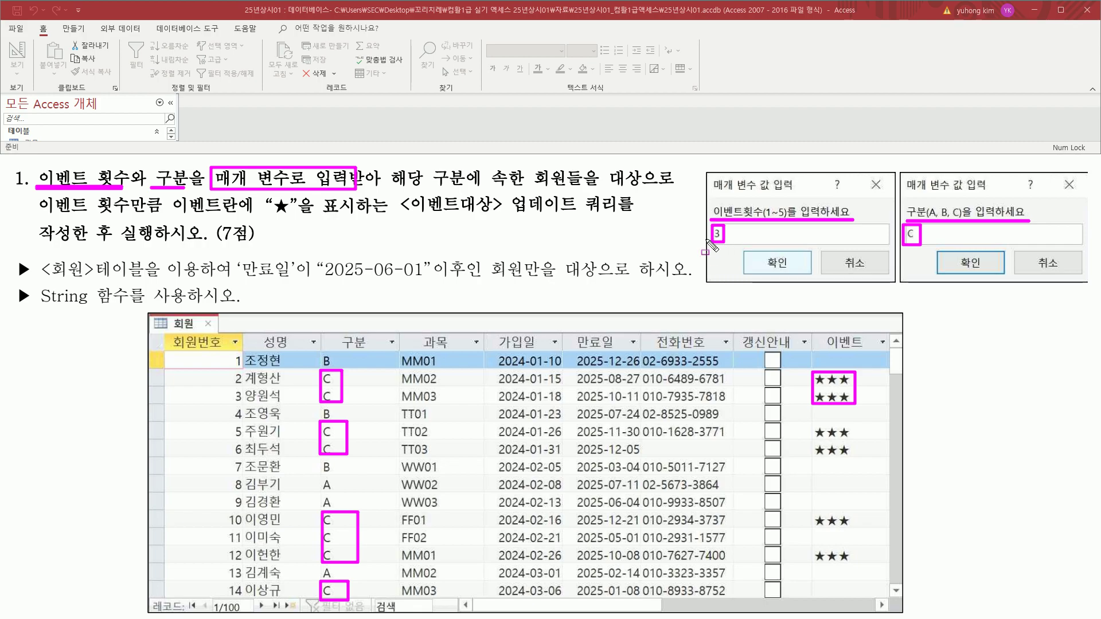
left_click_drag(813, 428, 856, 459)
mouse_move(810, 513)
left_mouse_down()
mouse_move(858, 524)
mouse_move(827, 562)
mouse_move(854, 562)
left_mouse_up()
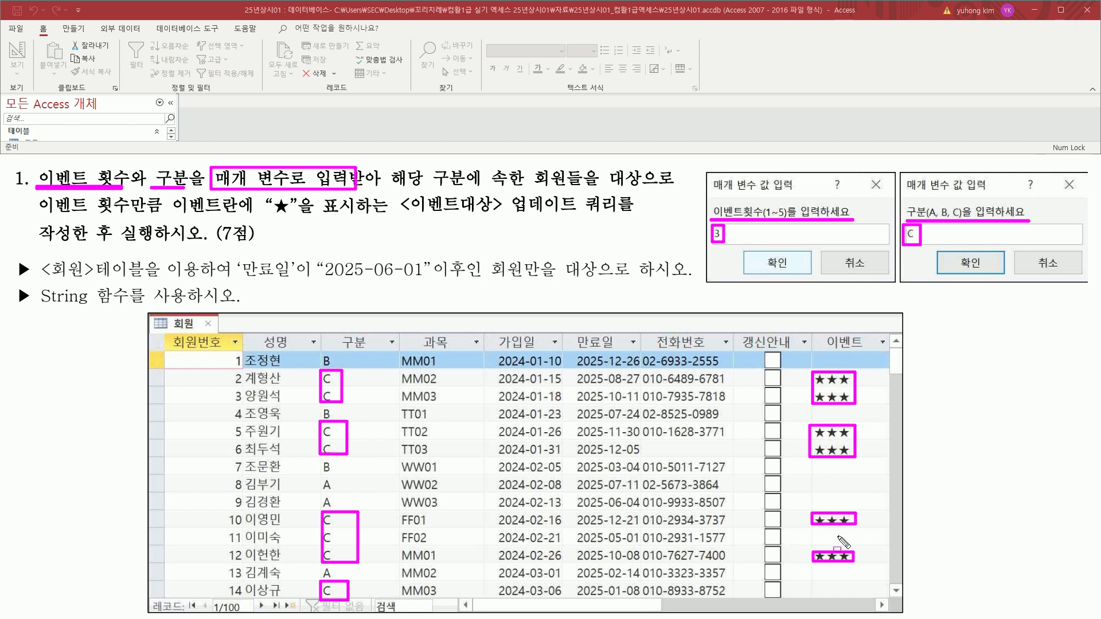
mouse_move(851, 534)
left_mouse_down()
mouse_move(321, 540)
mouse_move(847, 544)
mouse_move(817, 535)
left_mouse_up()
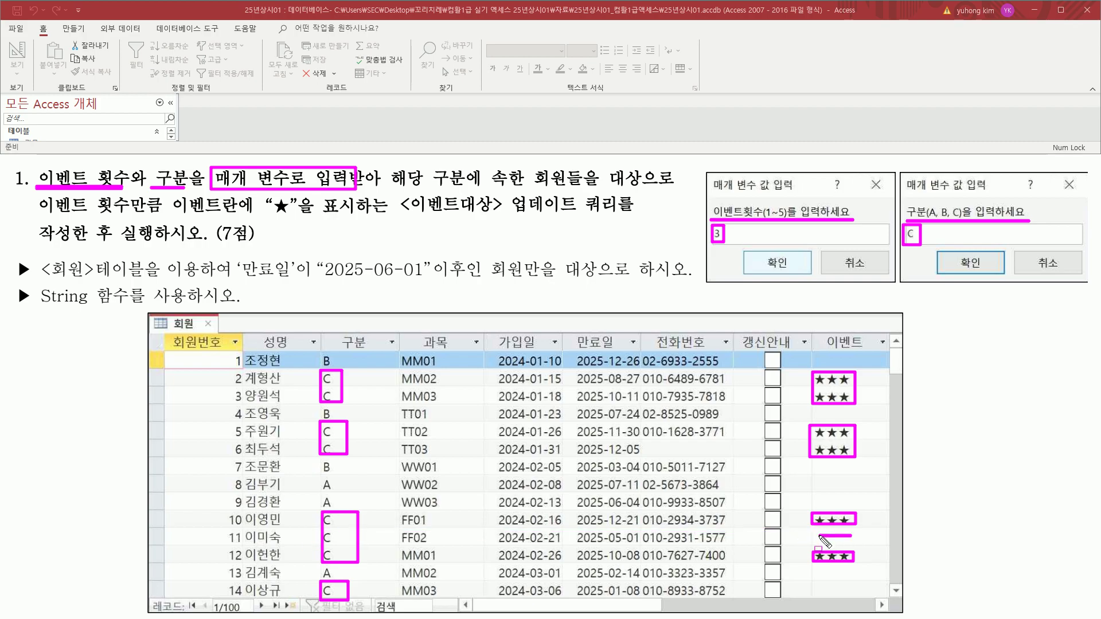
left_click_drag(813, 590, 856, 590)
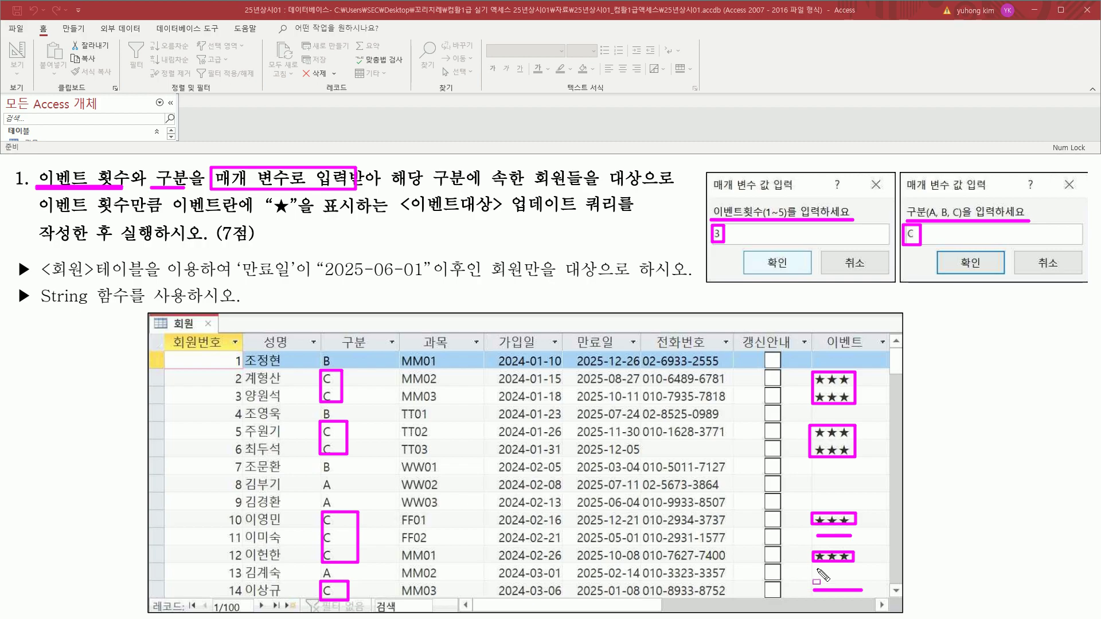
mouse_move(239, 282)
left_mouse_down()
mouse_move(436, 290)
mouse_move(433, 257)
mouse_move(537, 282)
left_mouse_up()
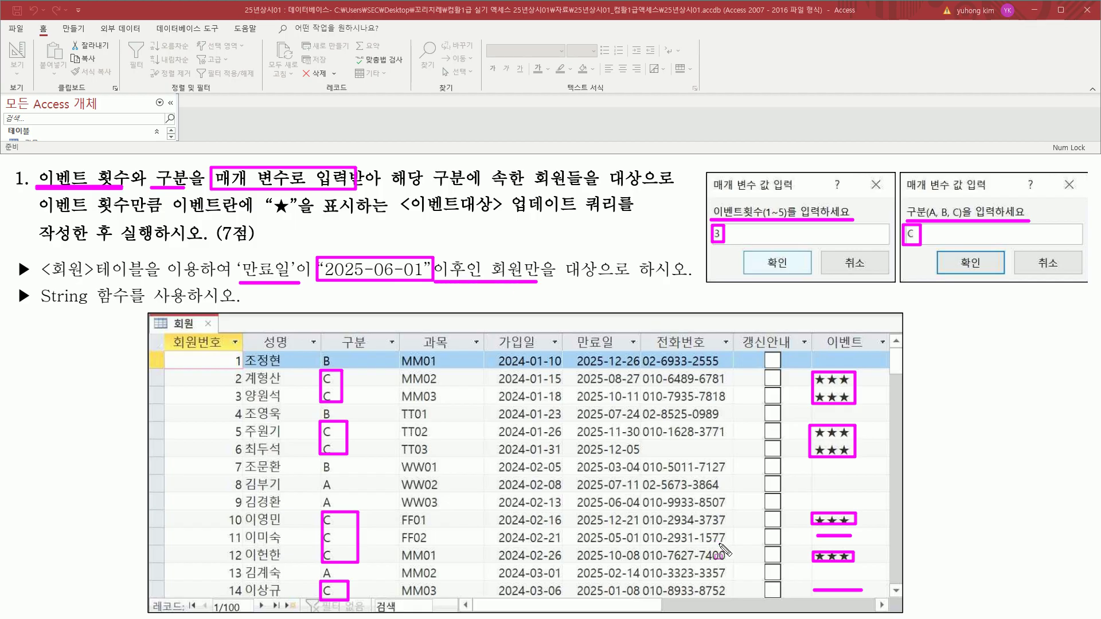
mouse_move(574, 548)
left_mouse_down()
mouse_move(642, 550)
mouse_move(641, 528)
left_mouse_up()
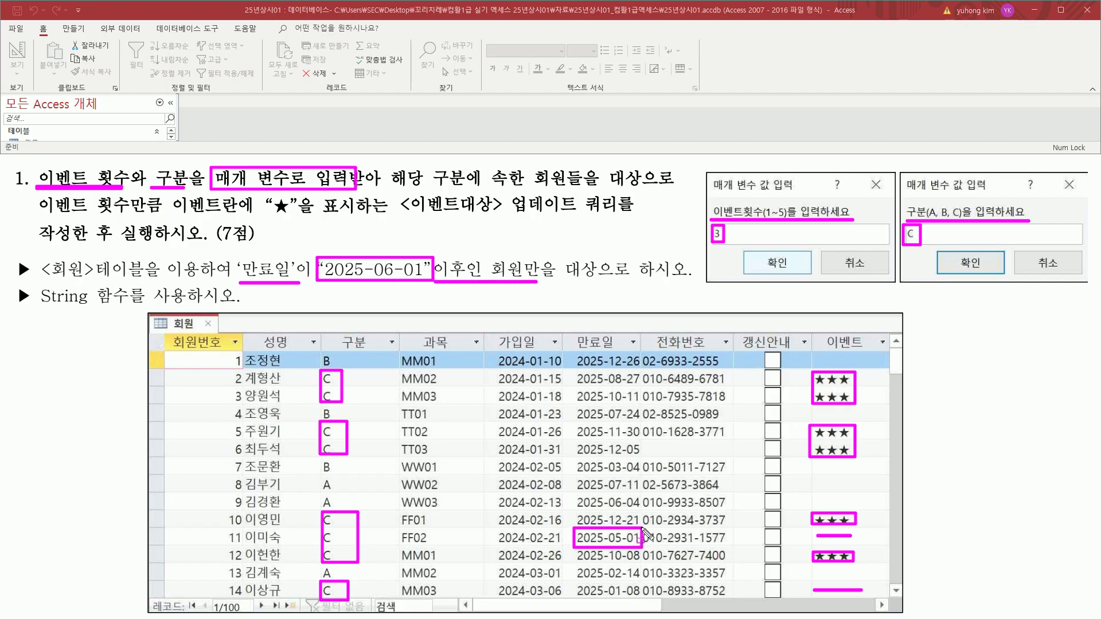
mouse_move(575, 583)
left_mouse_down()
mouse_move(574, 599)
mouse_move(645, 590)
mouse_move(647, 602)
left_mouse_up()
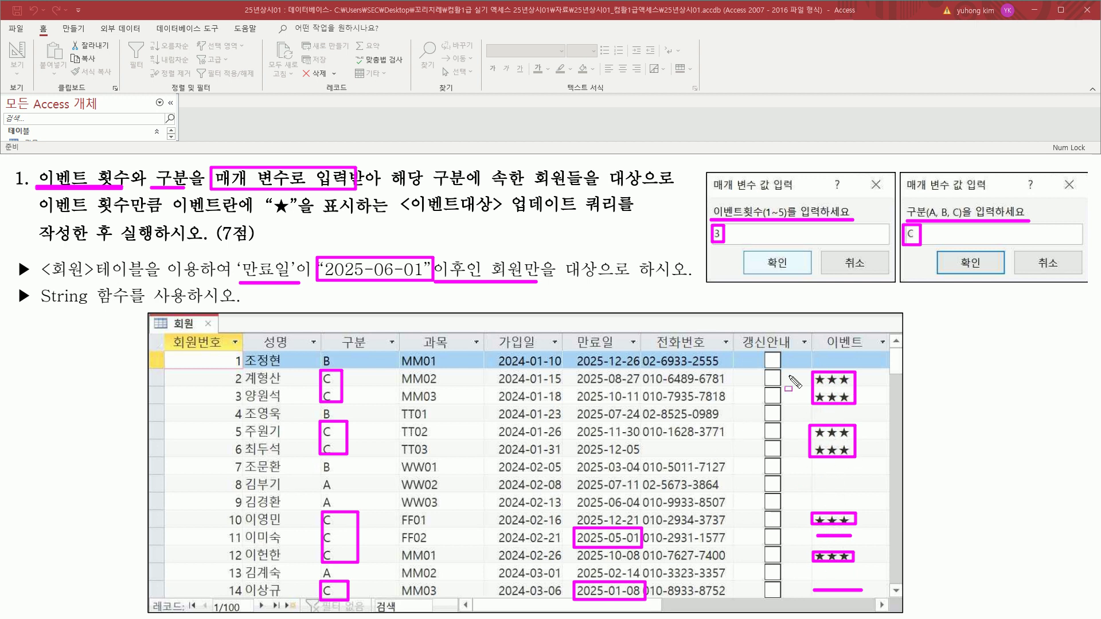
key("Escape")
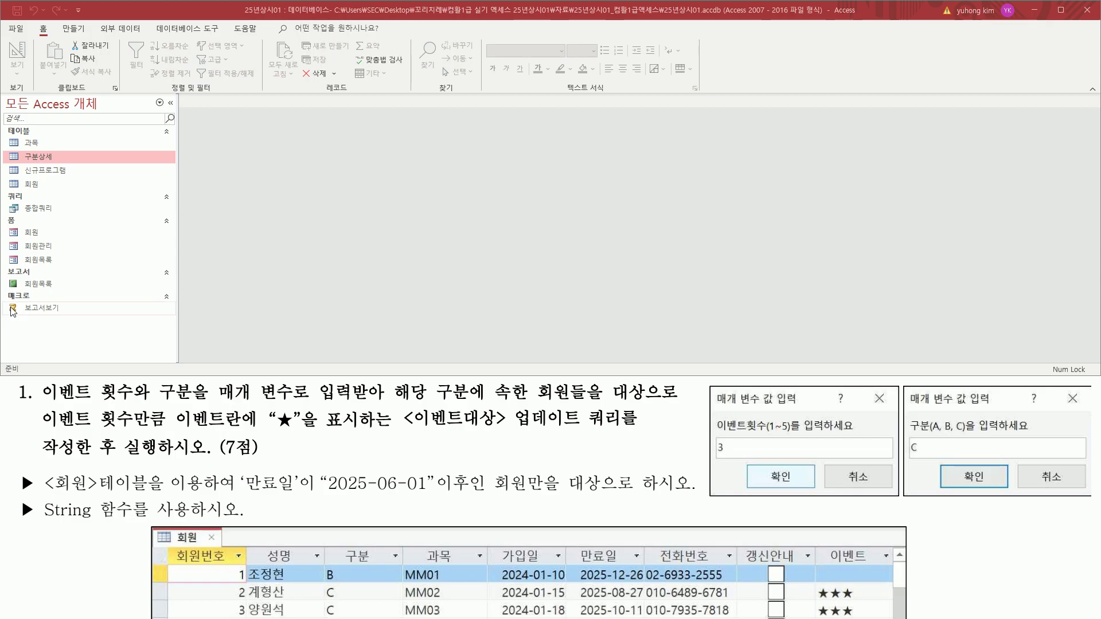
Step: Create a new query in Design view and close its property sheet
left_click_drag(59, 23, 98, 50)
key("Escape")
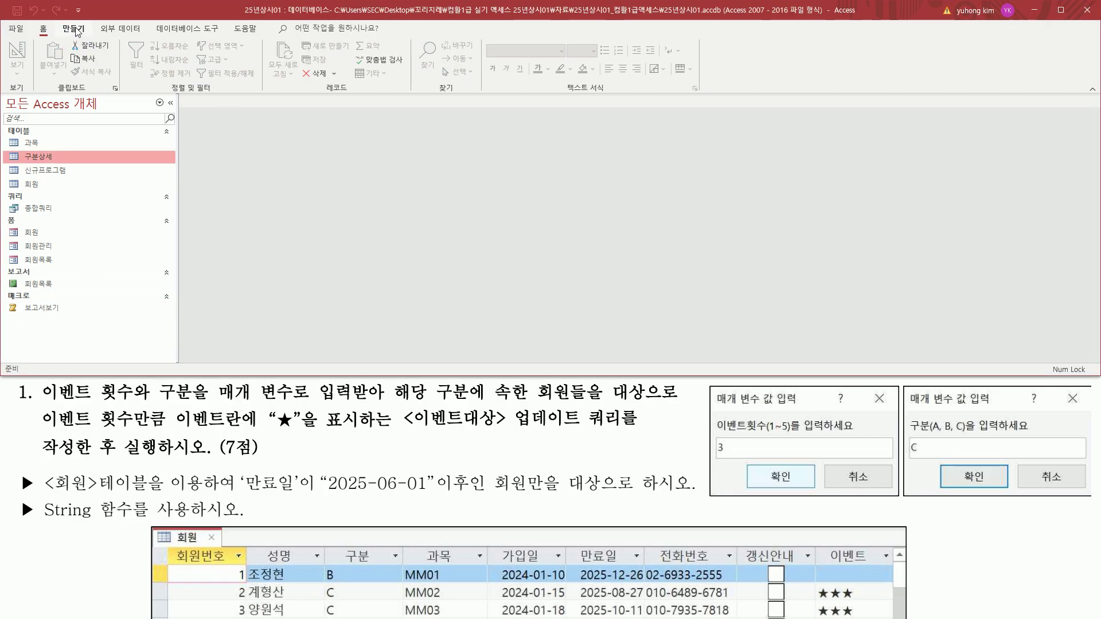
left_click(76, 32)
left_click_drag(58, 23, 93, 36)
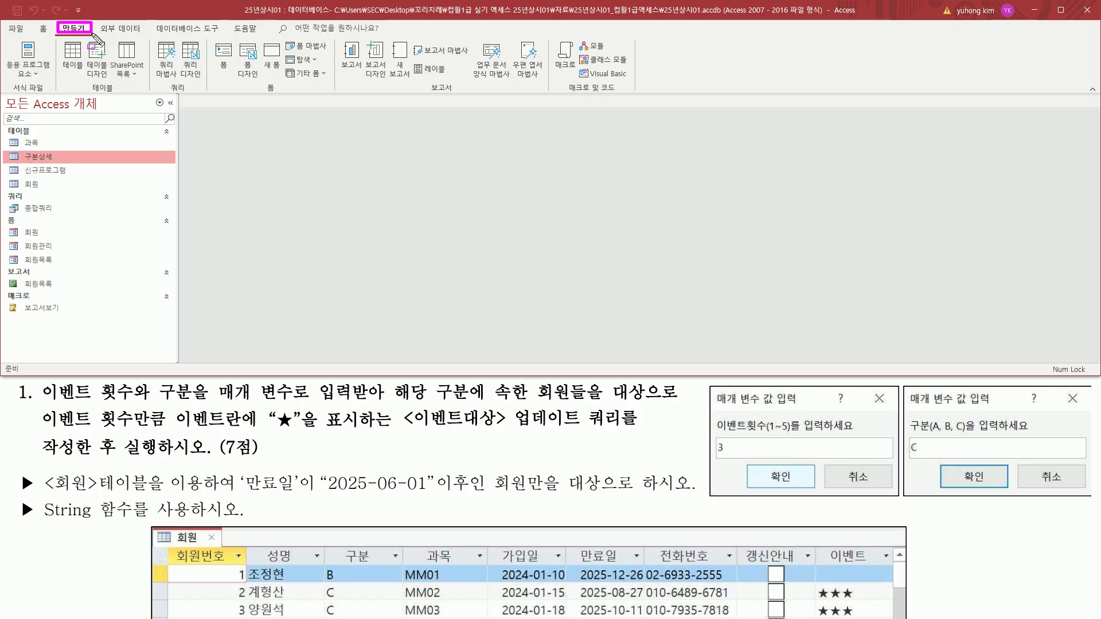
left_click_drag(160, 91, 185, 92)
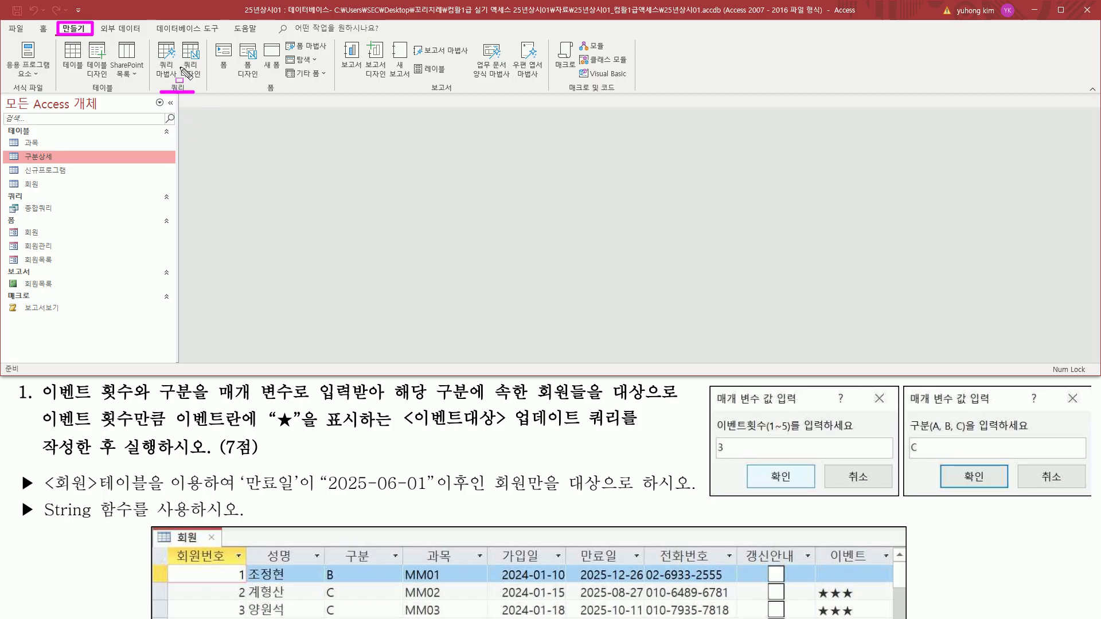
left_click_drag(179, 36, 208, 81)
key("Escape")
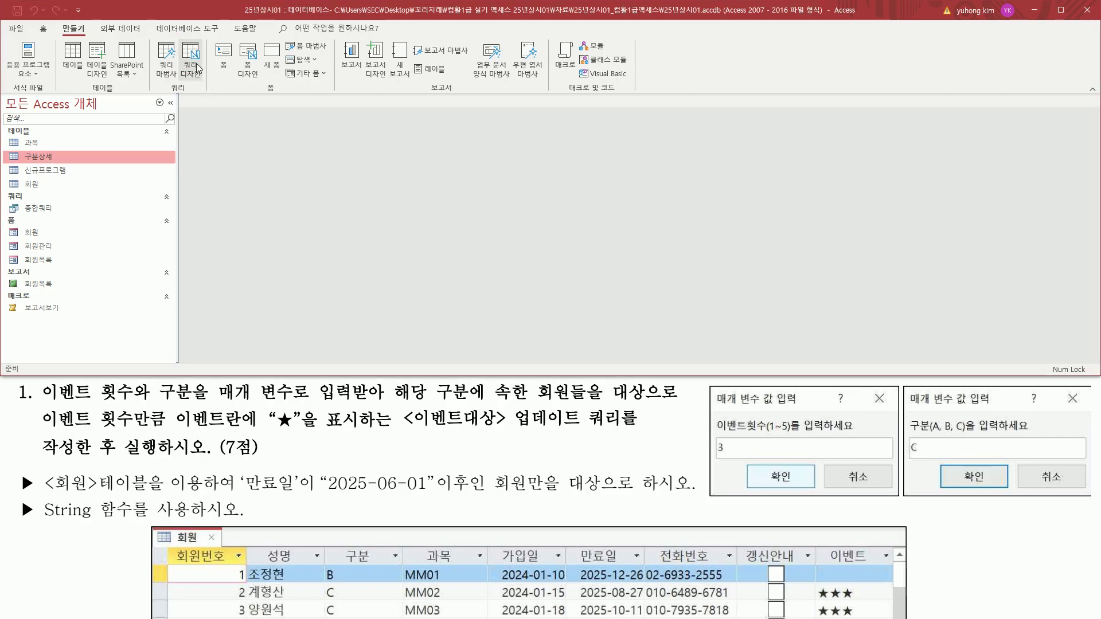
left_click(198, 67)
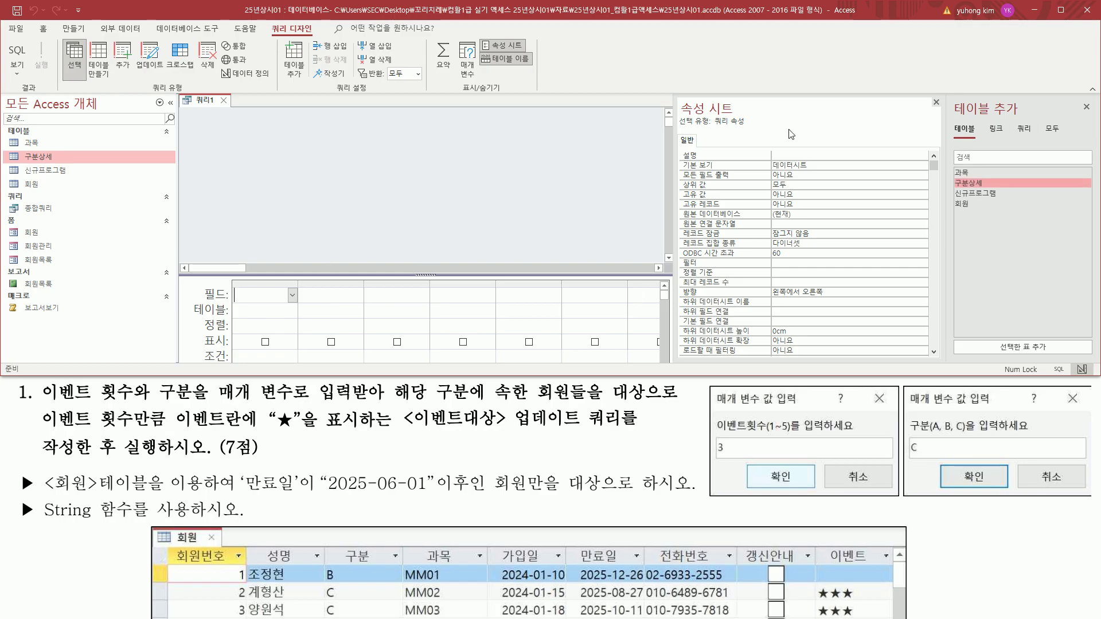
left_click_drag(931, 94, 945, 111)
key("Escape")
left_click(936, 103)
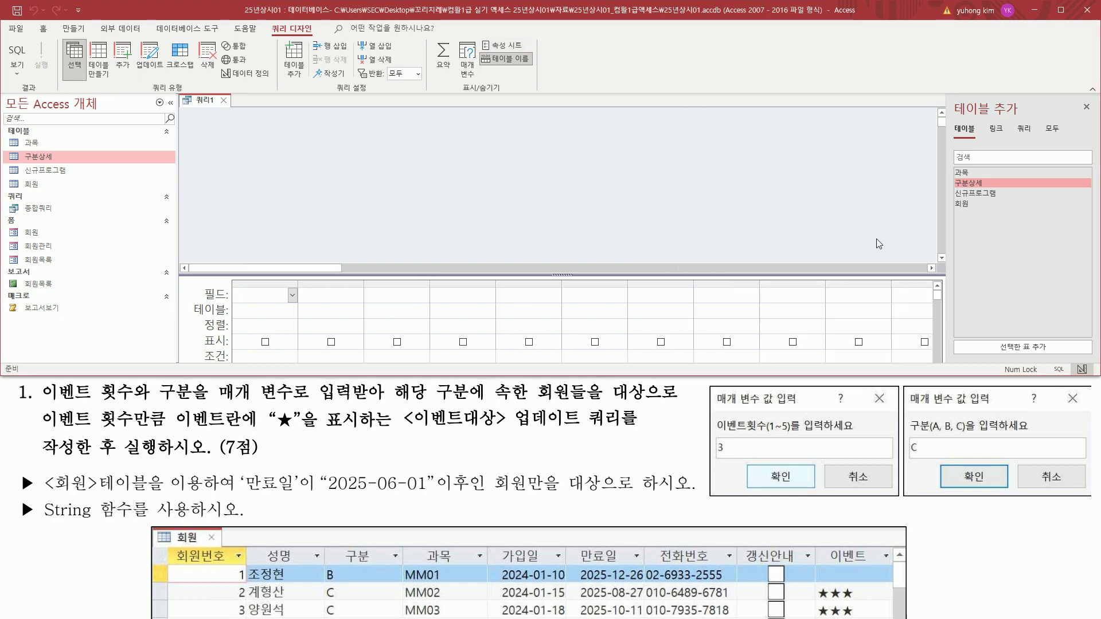
Step: Add the 회원 table to the new query
left_click_drag(43, 469, 158, 495)
left_click_drag(246, 495, 557, 495)
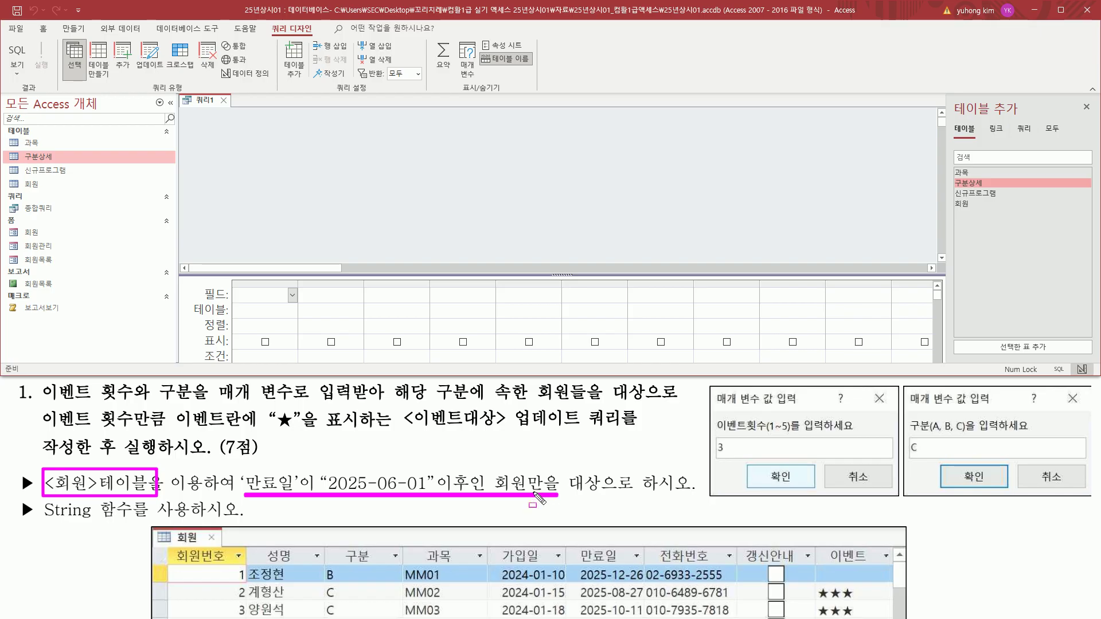
mouse_move(981, 194)
left_mouse_down()
mouse_move(949, 195)
mouse_move(950, 214)
mouse_move(984, 214)
left_mouse_up()
key("Escape")
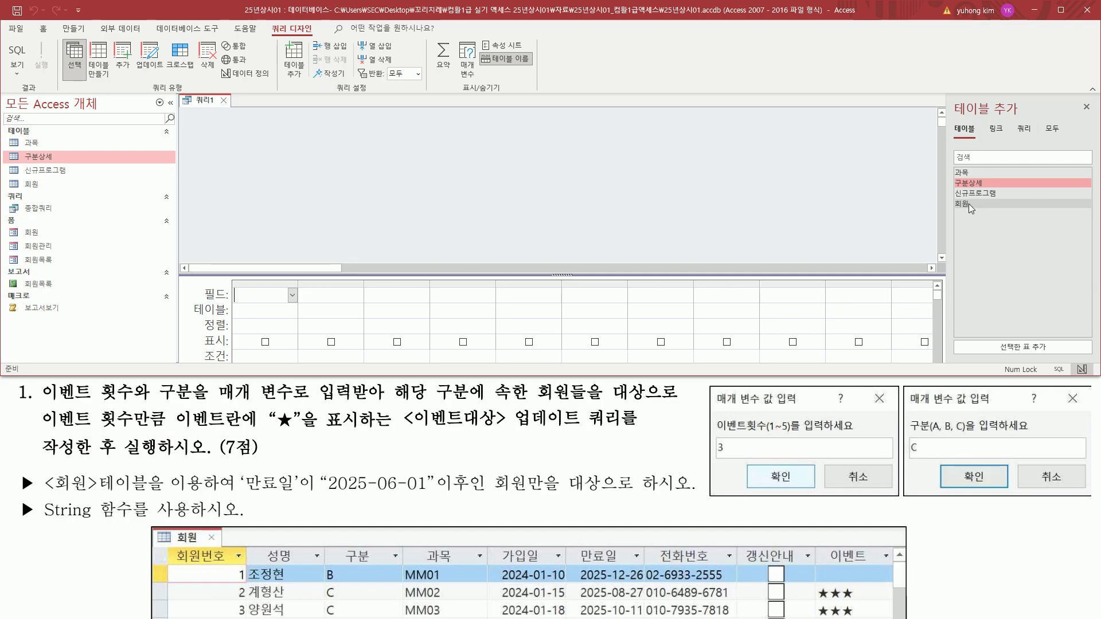
left_click(965, 202)
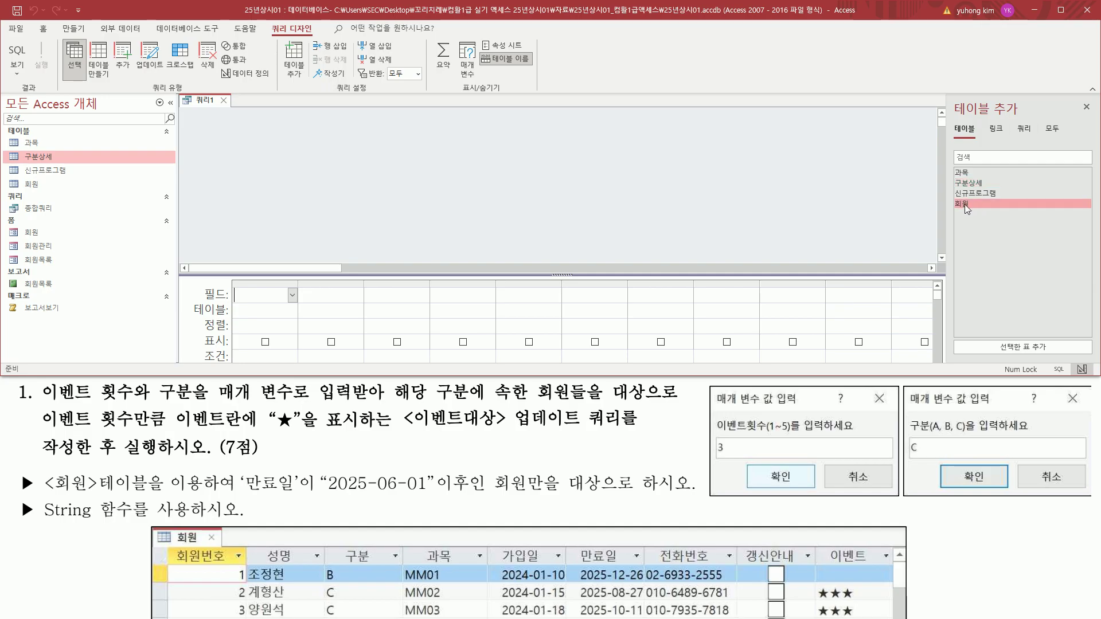
double_click(964, 204)
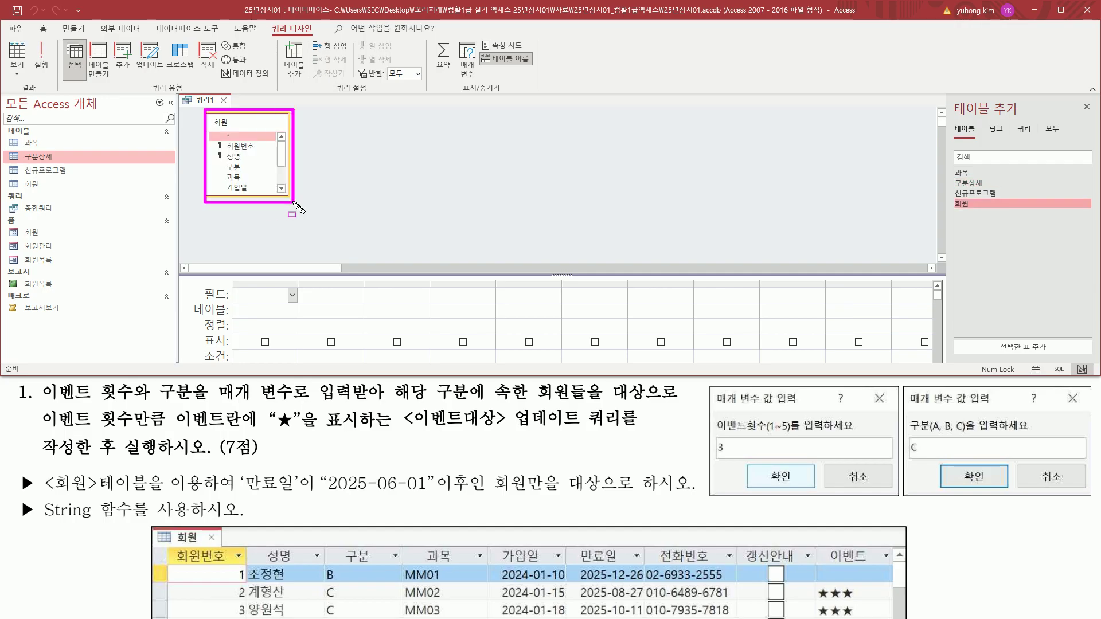
Step: Close the table-adding pane and enlarge the query design grid so its criteria rows are fully in view
left_click_drag(1076, 98, 1095, 119)
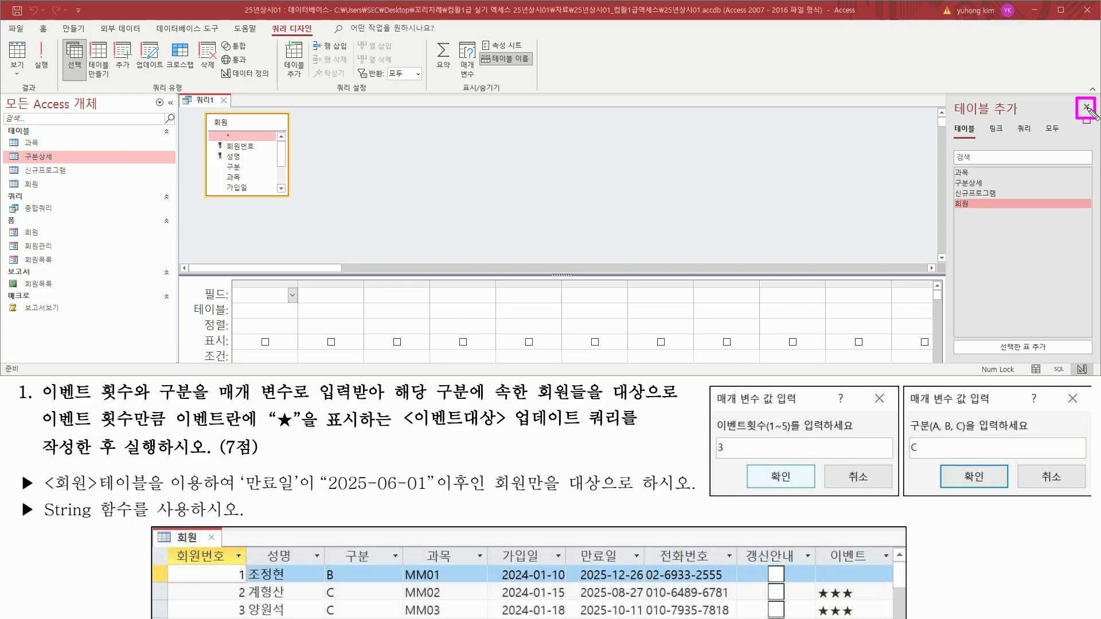
left_click(1087, 109)
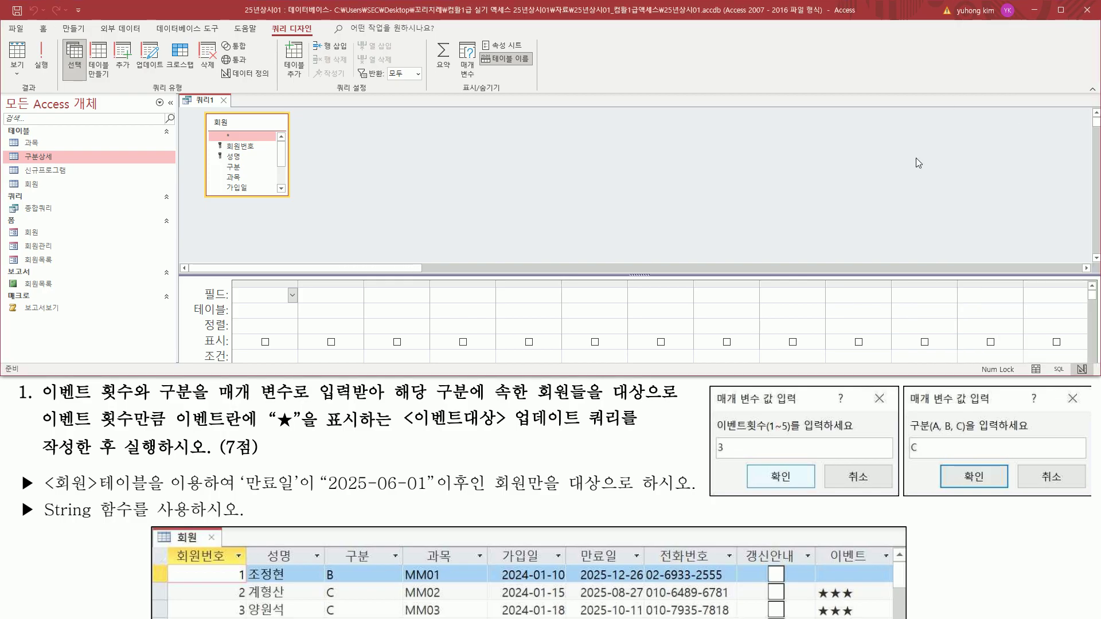
left_click_drag(640, 275, 642, 212)
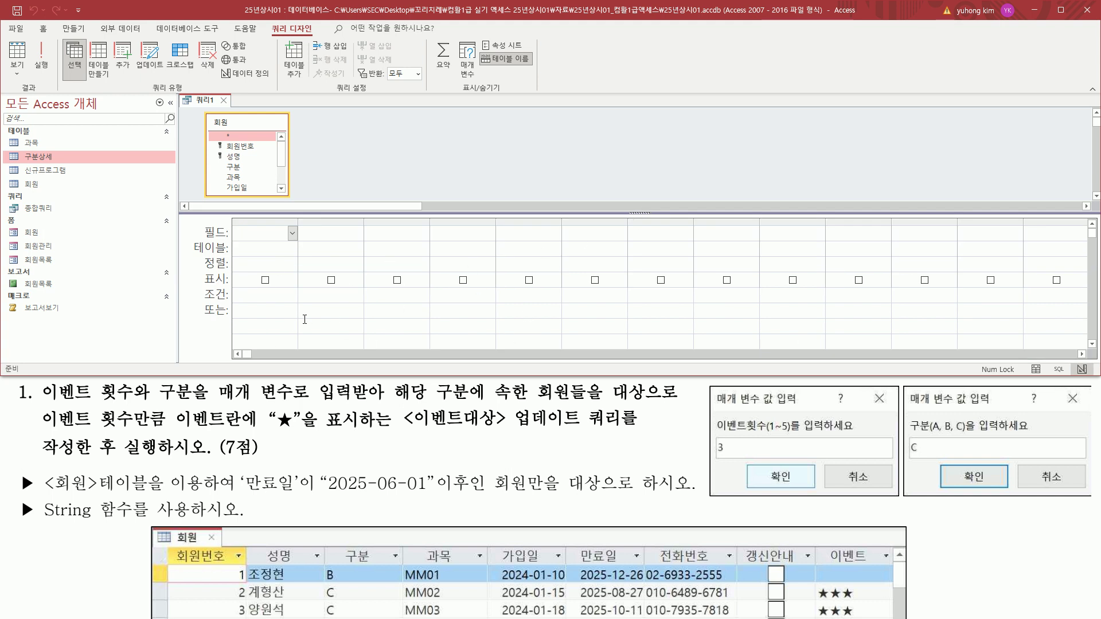
Step: Open the 회원 table in Datasheet view alongside the query
left_click(46, 184)
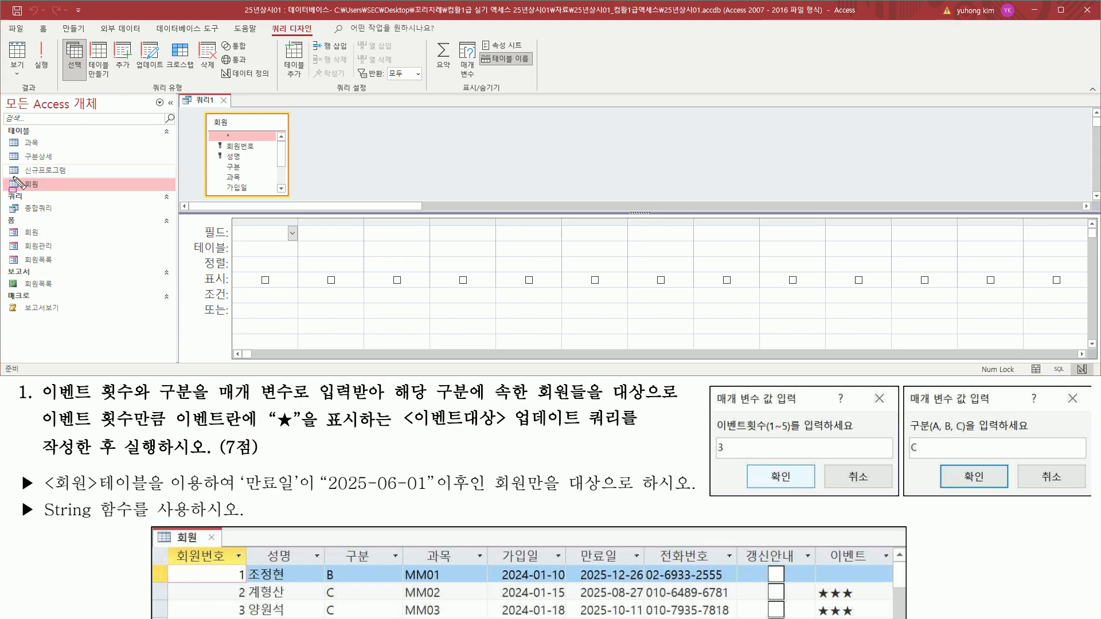
left_click_drag(8, 175, 56, 194)
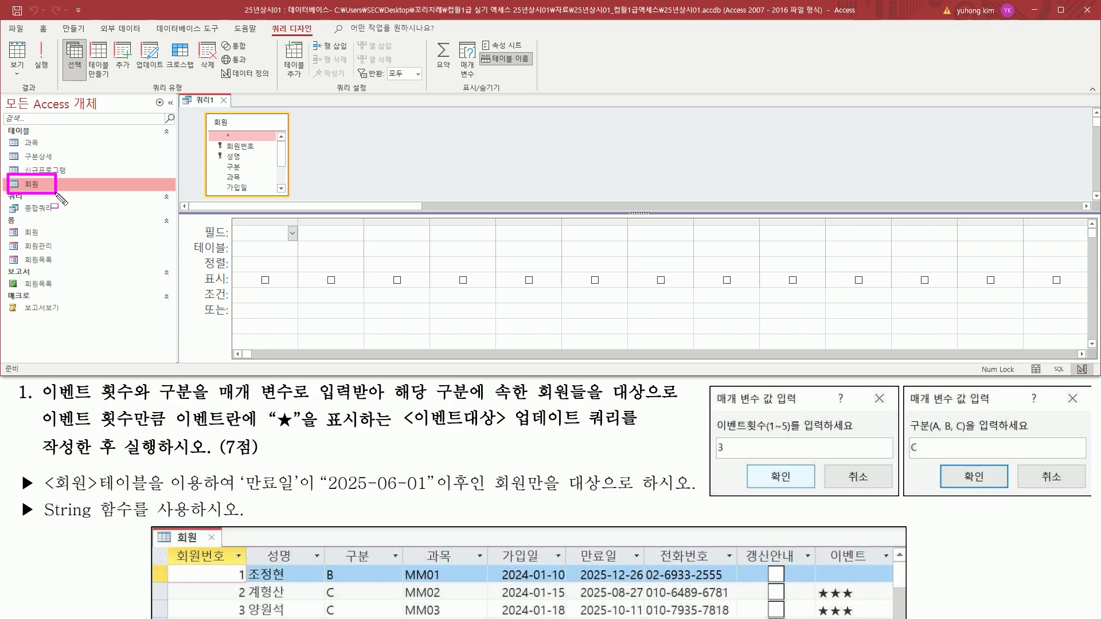
key("Escape")
double_click(52, 183)
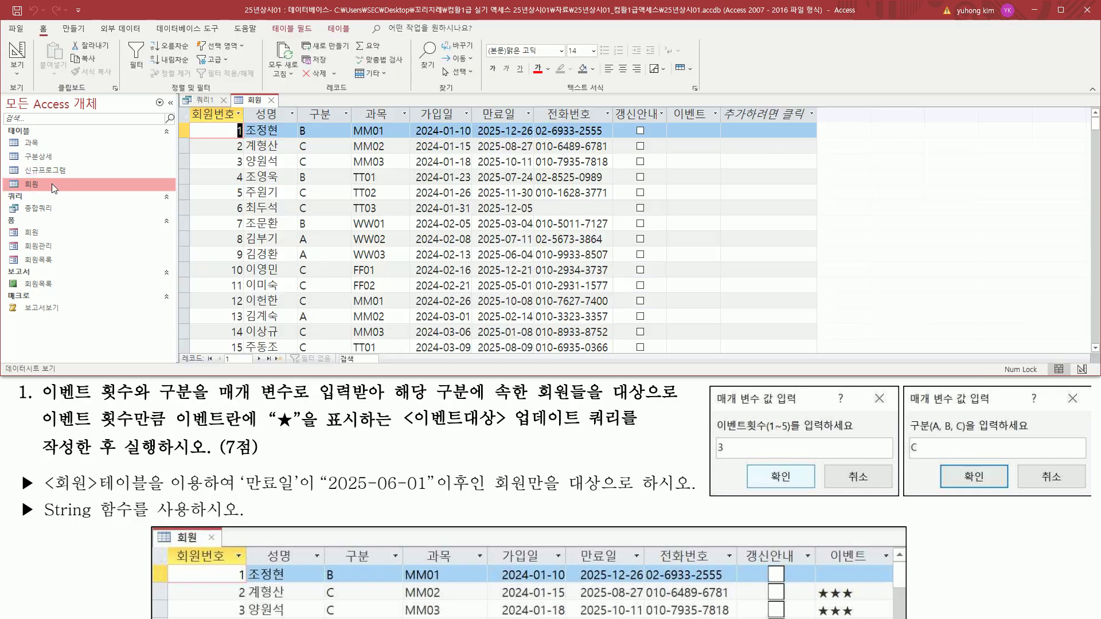
key("ctrl+2")
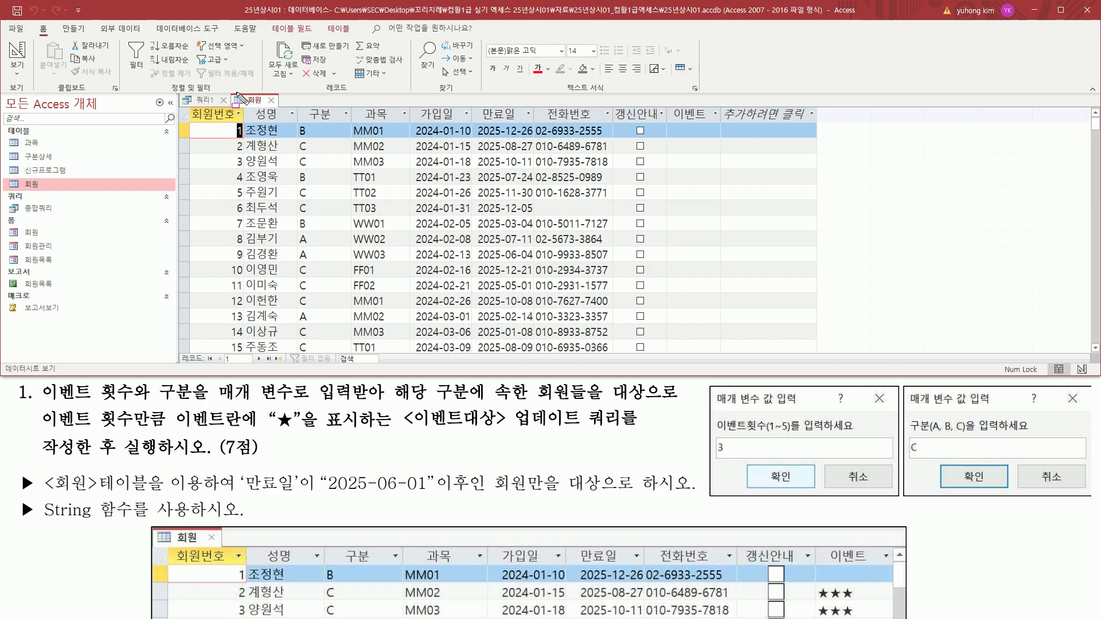
left_click_drag(230, 92, 287, 107)
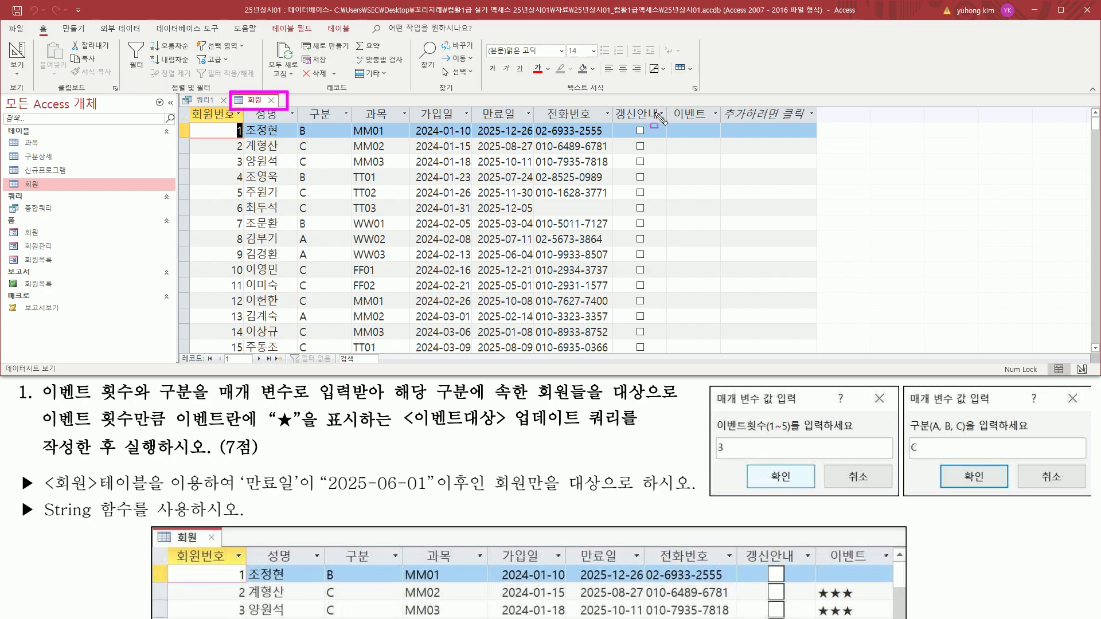
Step: Examine the 이벤트 column throughout the records of the 회원 table
left_click_drag(672, 103, 727, 122)
key("Escape")
scroll(688, 248, "down", 12)
scroll(689, 248, "down", 17)
scroll(689, 247, "up", 5)
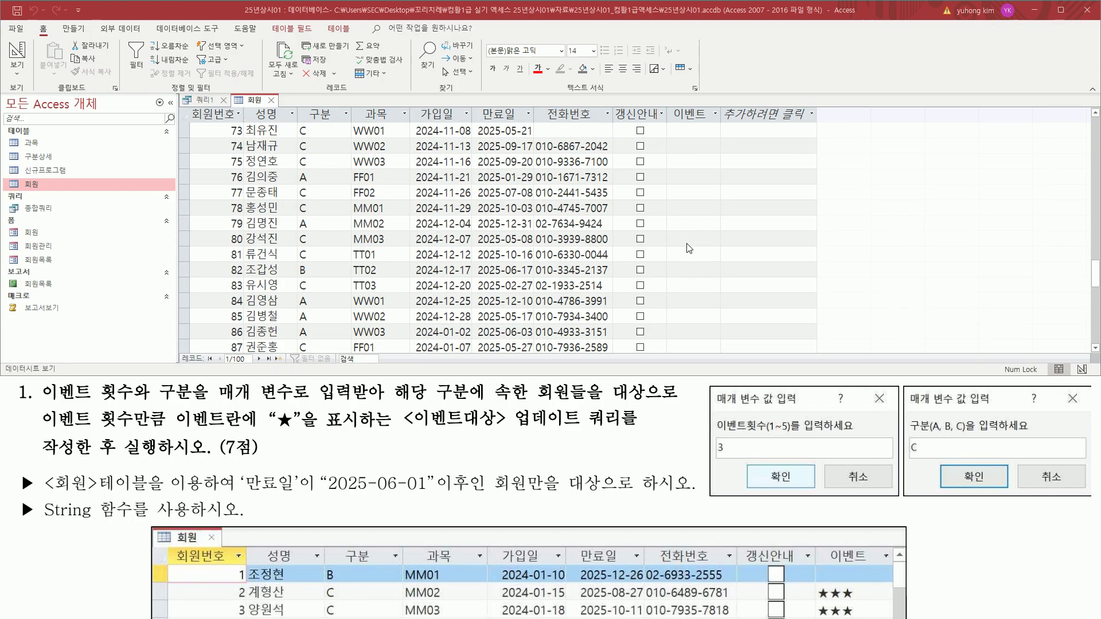
scroll(688, 248, "up", 20)
scroll(689, 241, "up", 3)
left_click_drag(671, 123, 722, 352)
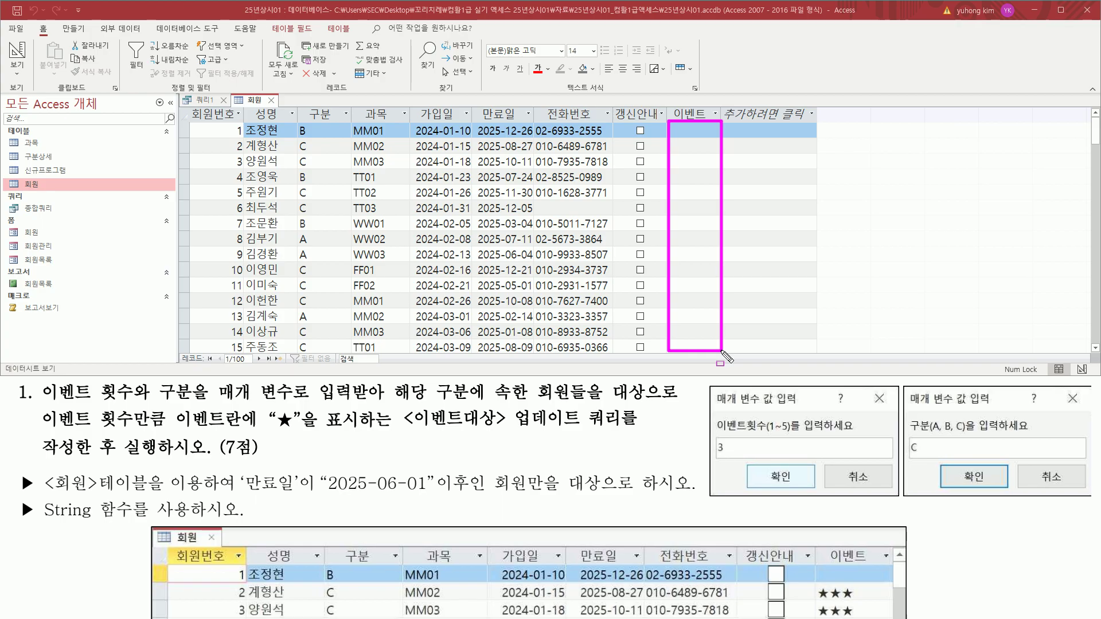
Step: Close the 회원 table's datasheet and return to the query design
key("Escape")
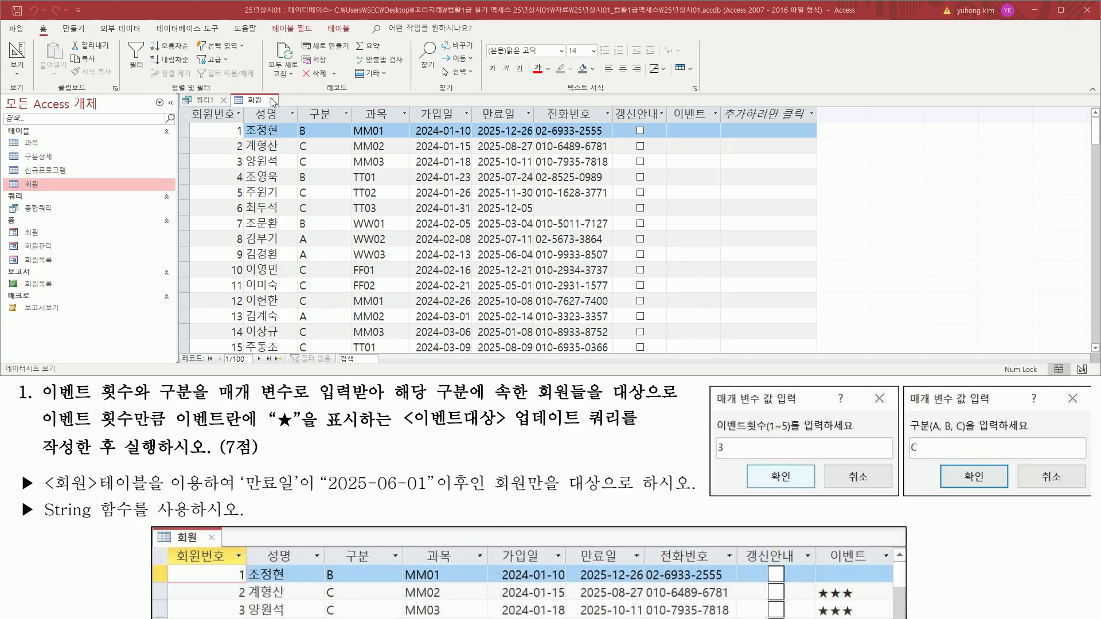
left_click_drag(265, 92, 280, 108)
key("Escape")
left_click(272, 100)
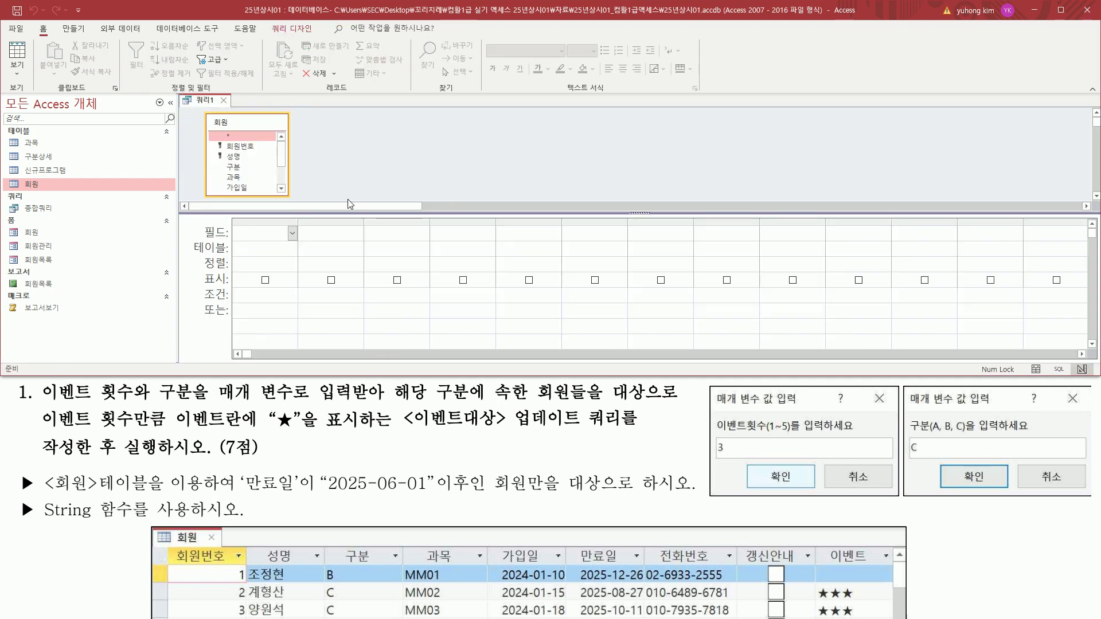
left_click(396, 150)
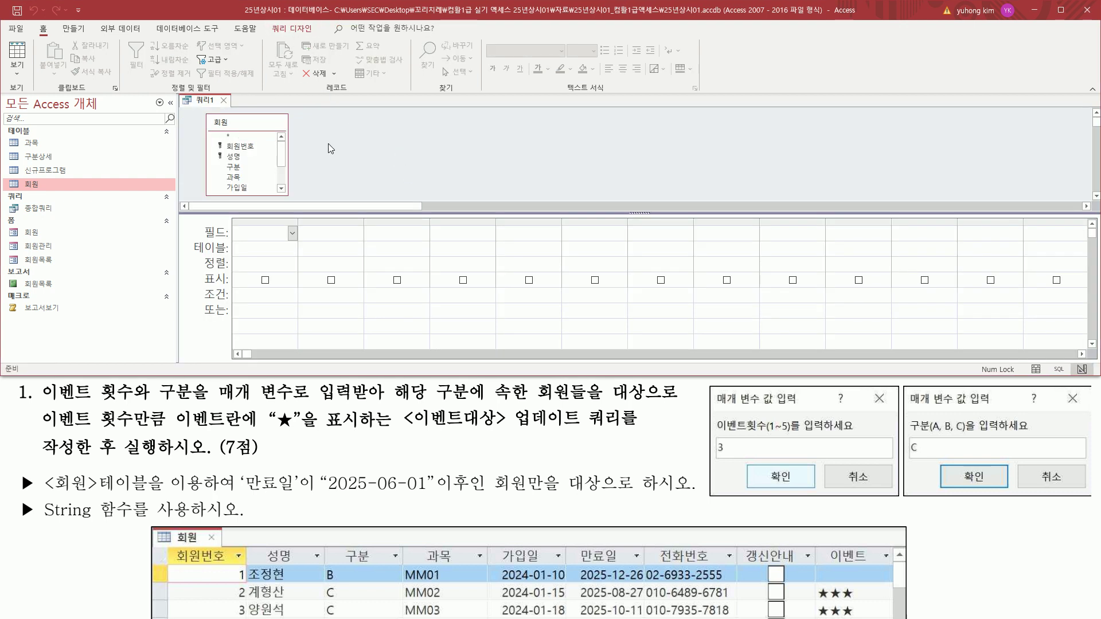
Step: Change the query type to an update query
left_click(298, 30)
left_click_drag(267, 20, 317, 38)
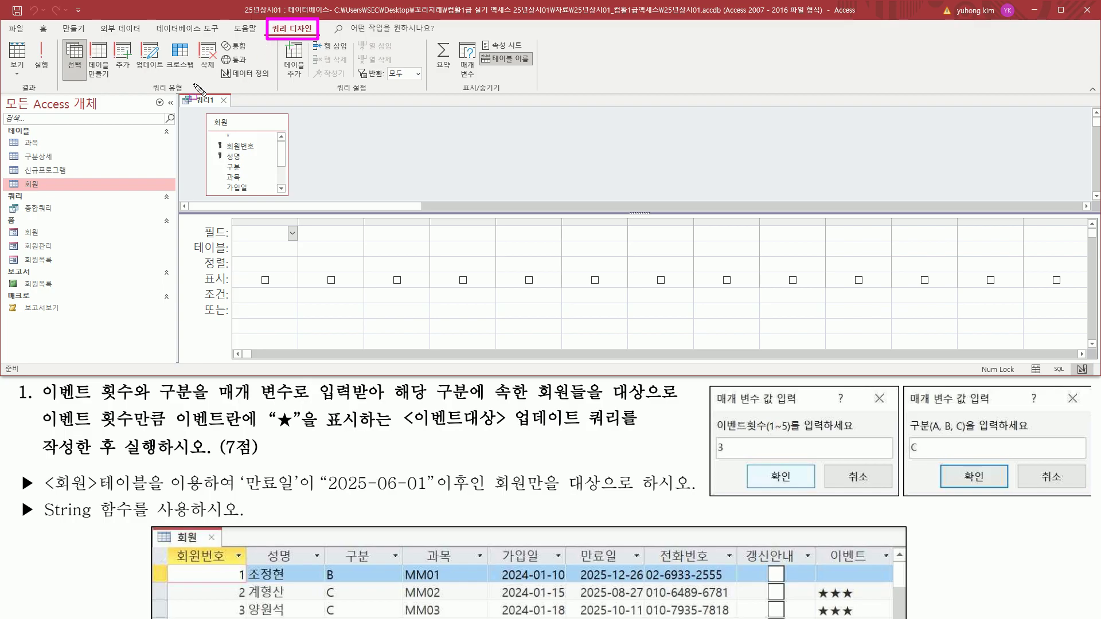
left_click_drag(146, 91, 181, 91)
key("Escape")
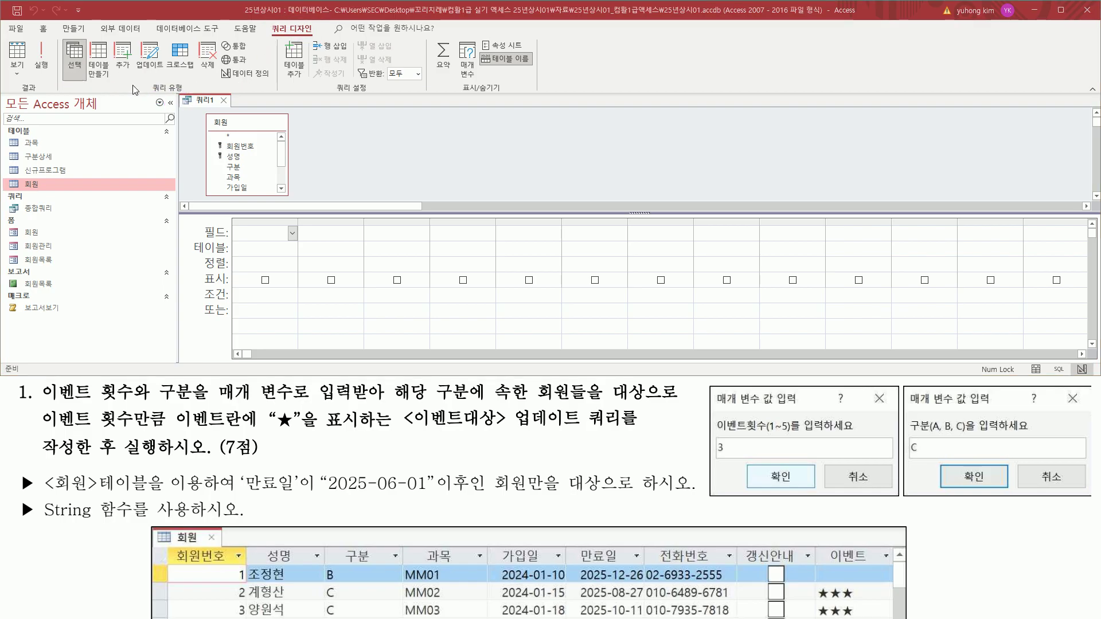
left_click(153, 61)
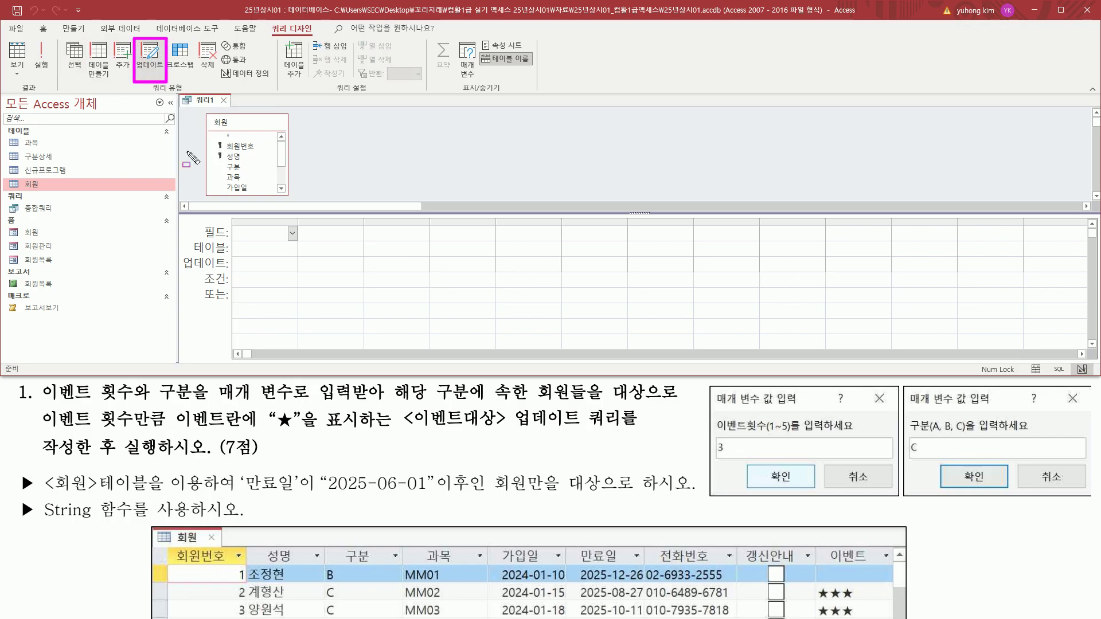
left_click_drag(179, 273, 230, 274)
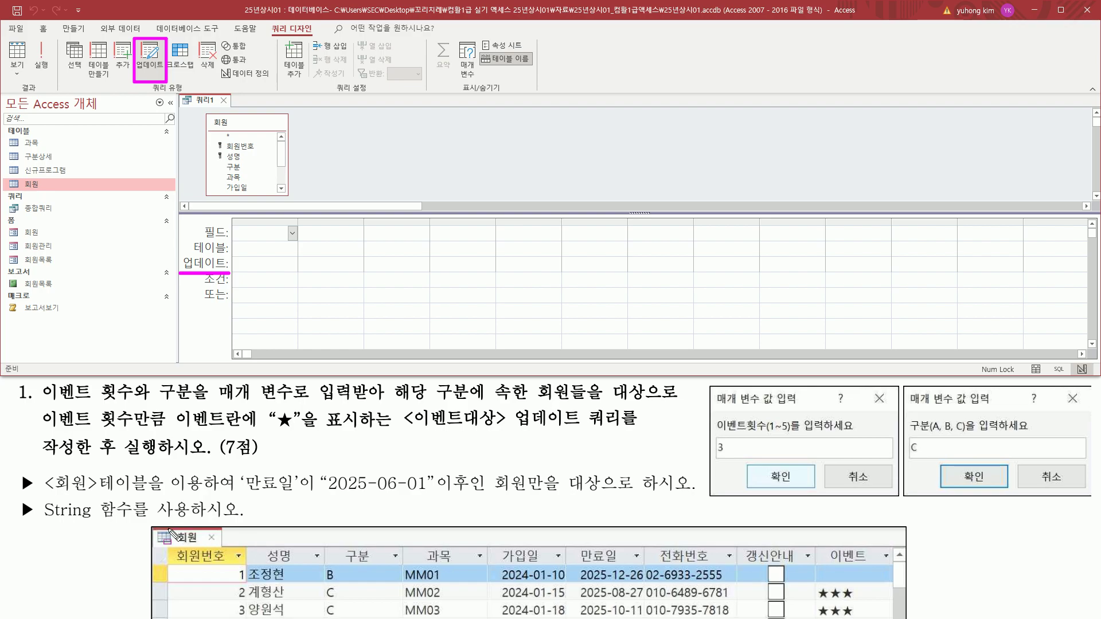
Step: Add the 이벤트 field of the 회원 table to the first column of the query grid
left_click_drag(171, 526, 208, 548)
left_click_drag(818, 547, 875, 565)
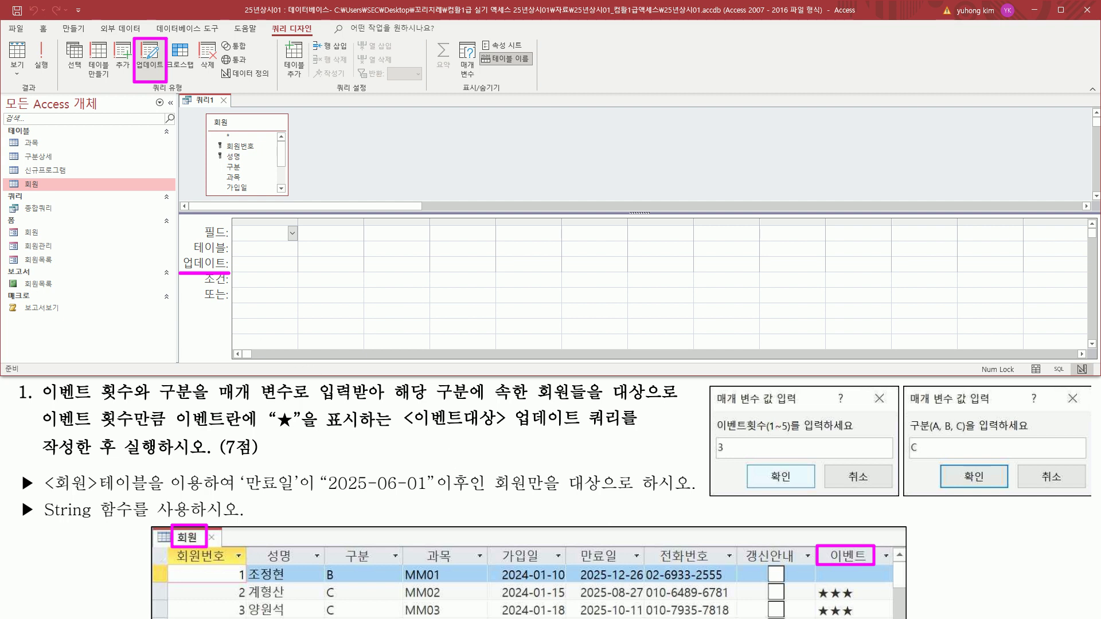
left_click(281, 179)
left_click(245, 188)
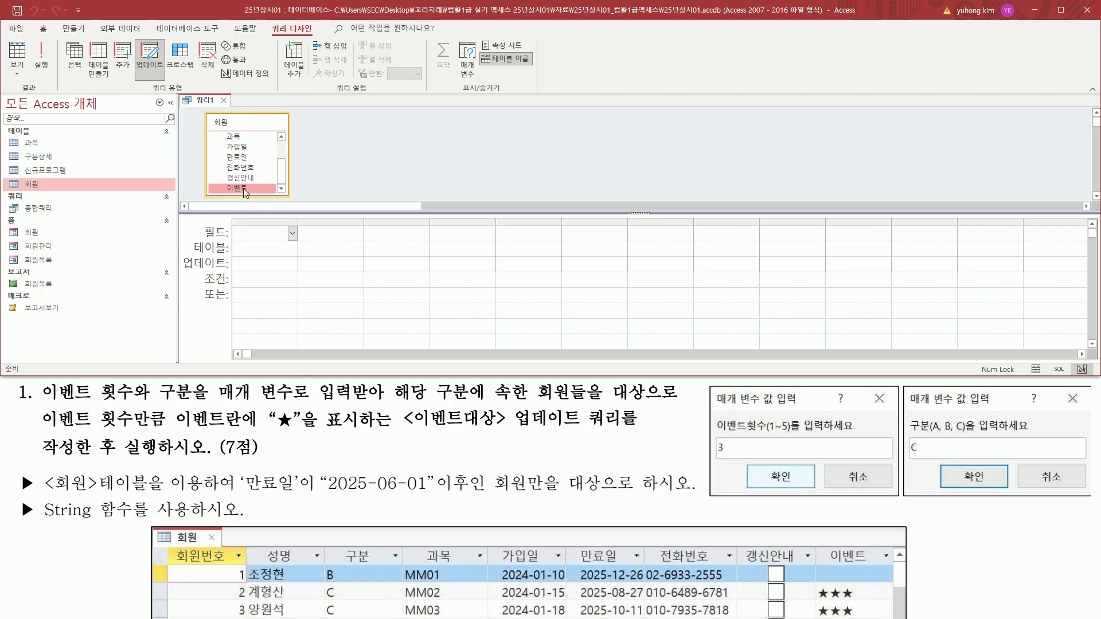
double_click(243, 188)
mouse_move(229, 228)
left_mouse_down()
mouse_move(270, 262)
mouse_move(291, 256)
left_mouse_up()
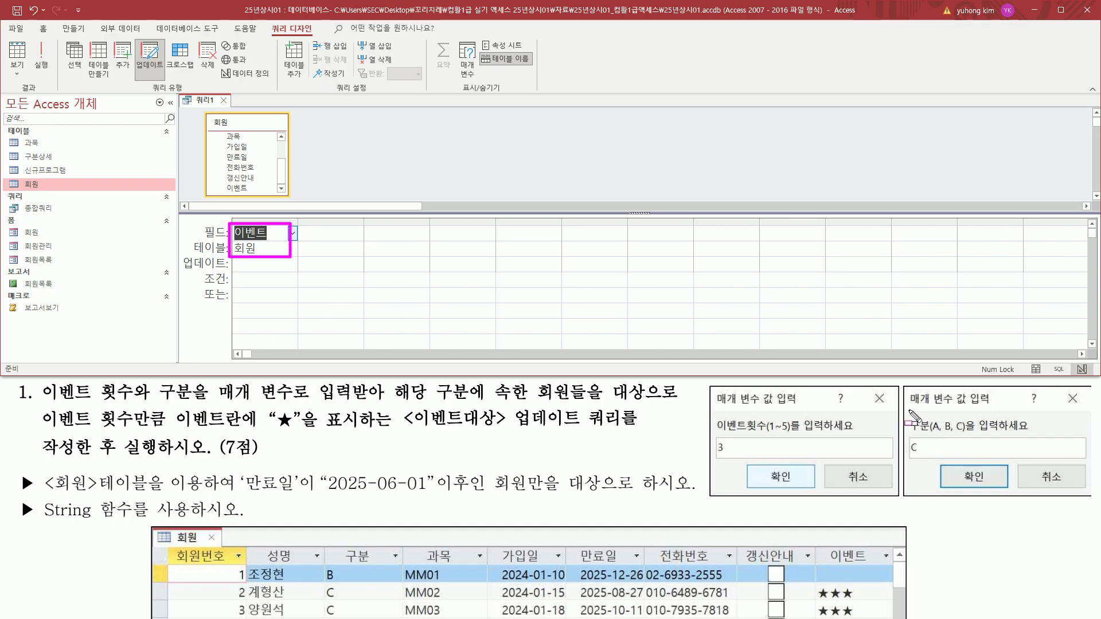
Step: Add the 구분 field of the 회원 table to the second column of the query grid
left_click_drag(905, 387, 1090, 495)
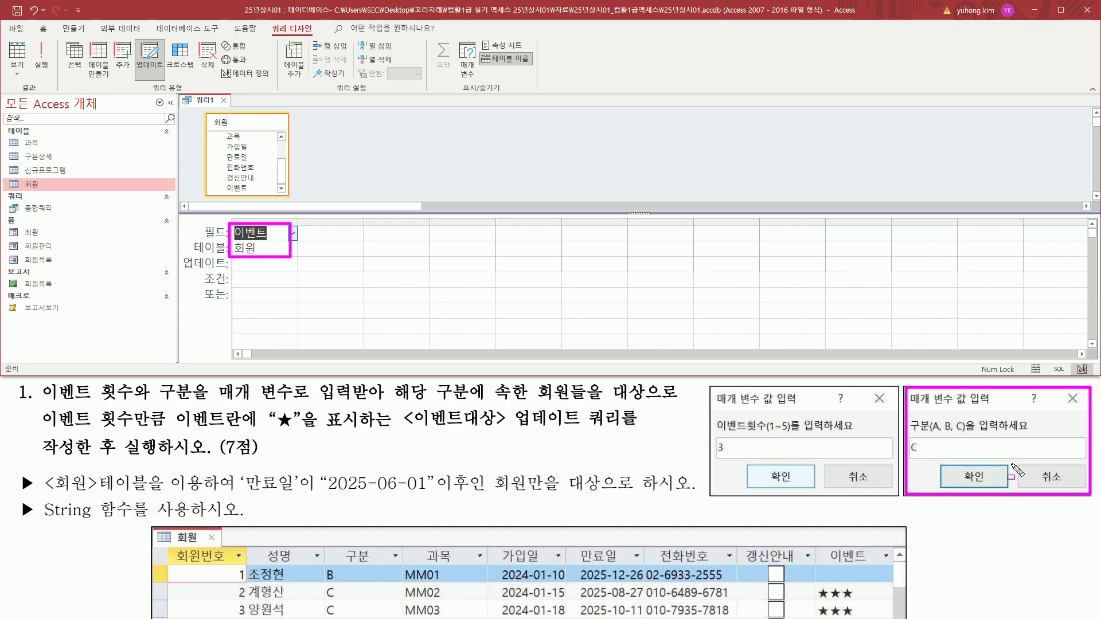
key("Escape")
scroll(257, 164, "up", 3)
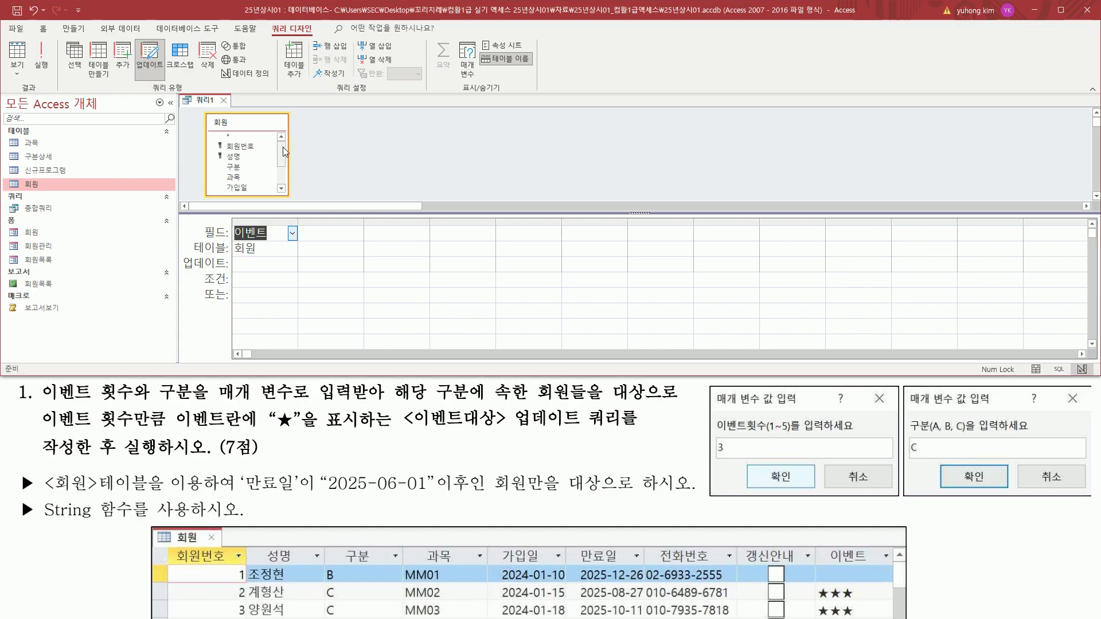
left_click(237, 167)
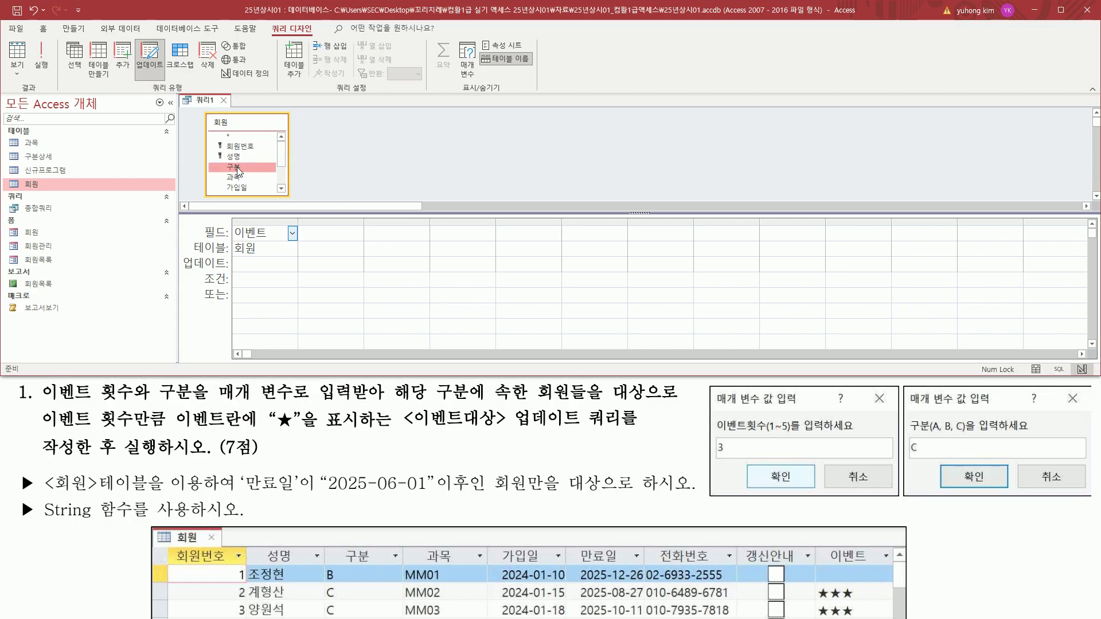
double_click(239, 168)
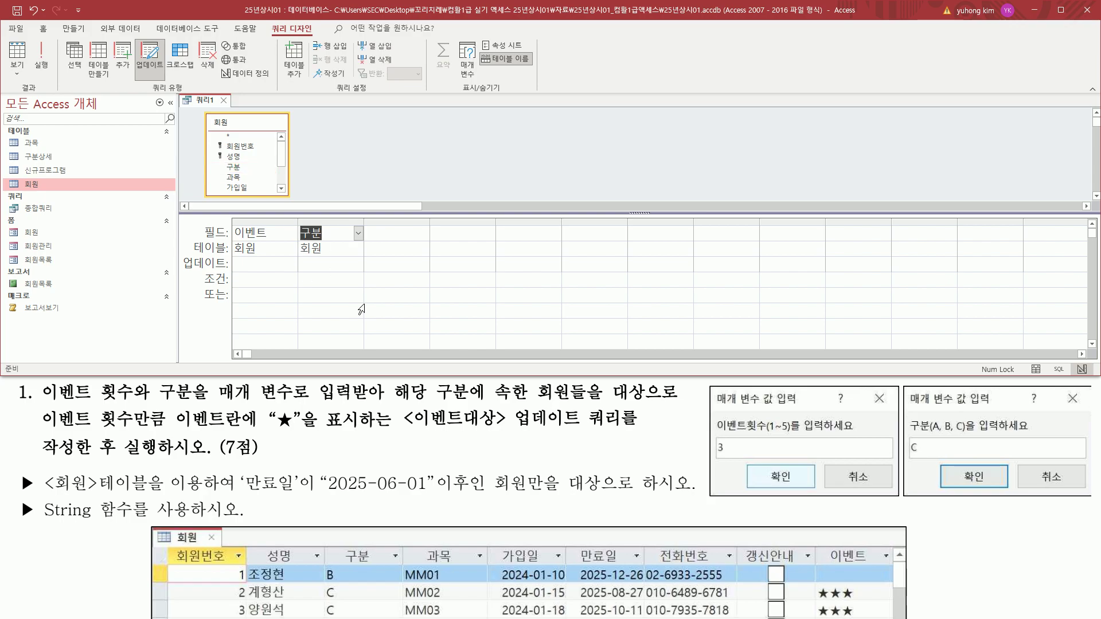
Step: Add the 만료일 field of the 회원 table to the third column of the query grid
mouse_move(238, 467)
left_mouse_down()
mouse_move(304, 498)
mouse_move(480, 494)
left_mouse_up()
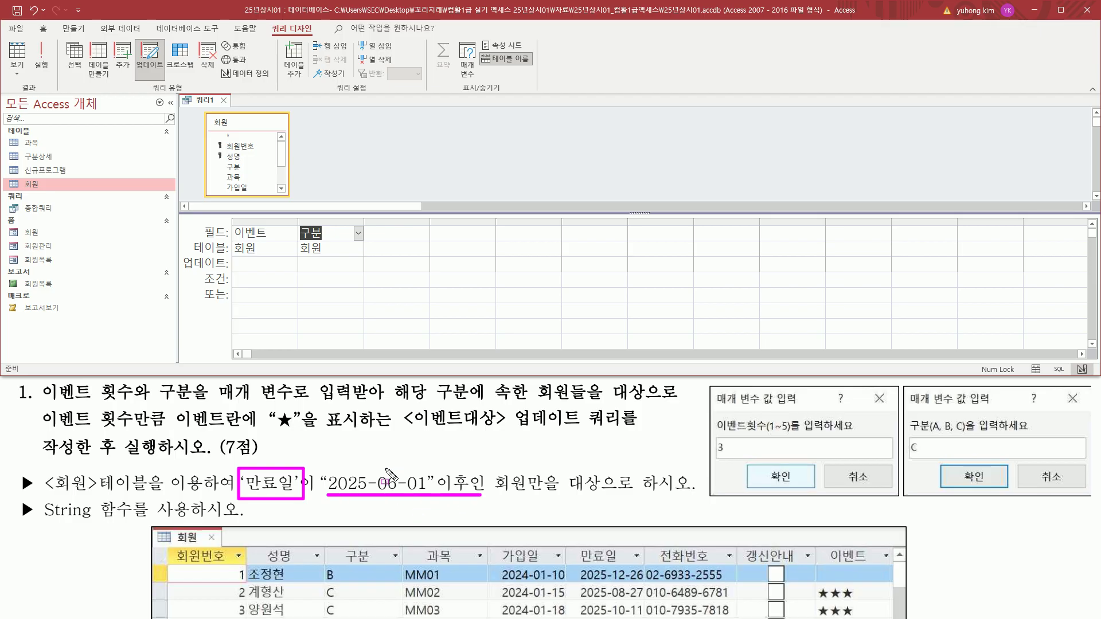
key("Escape")
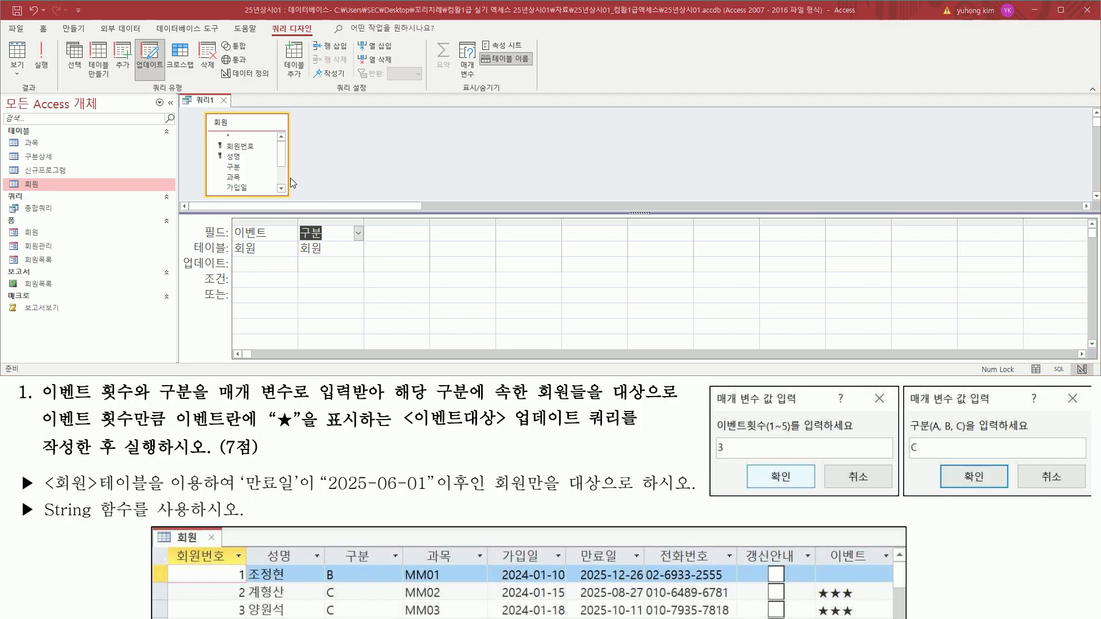
left_click(282, 181)
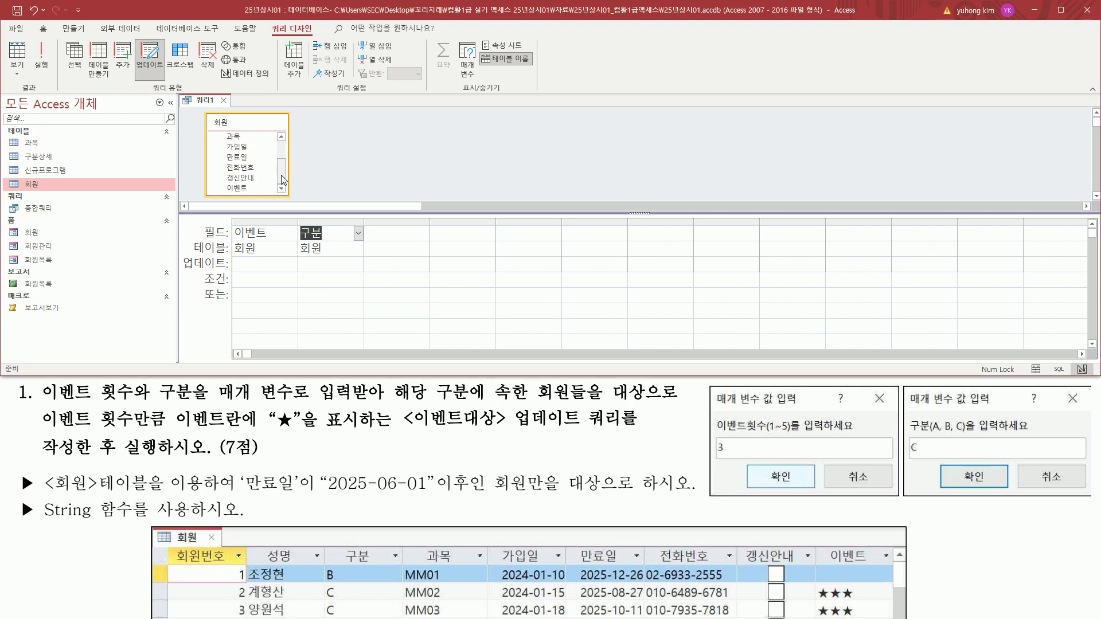
left_click(245, 160)
left_click_drag(246, 159, 381, 233)
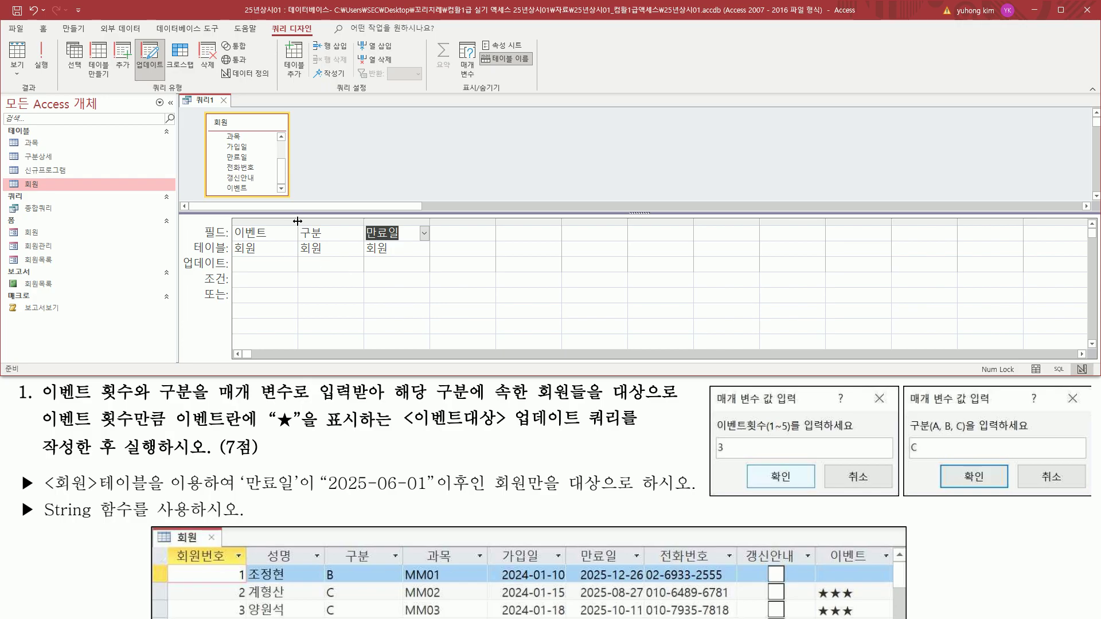
Step: Examine the sample 이벤트 stars, the entered event count, the 업데이트 cell of 이벤트 and the String function requirement
mouse_move(821, 547)
left_mouse_down()
mouse_move(854, 567)
mouse_move(880, 565)
left_mouse_up()
left_click_drag(818, 611, 849, 600)
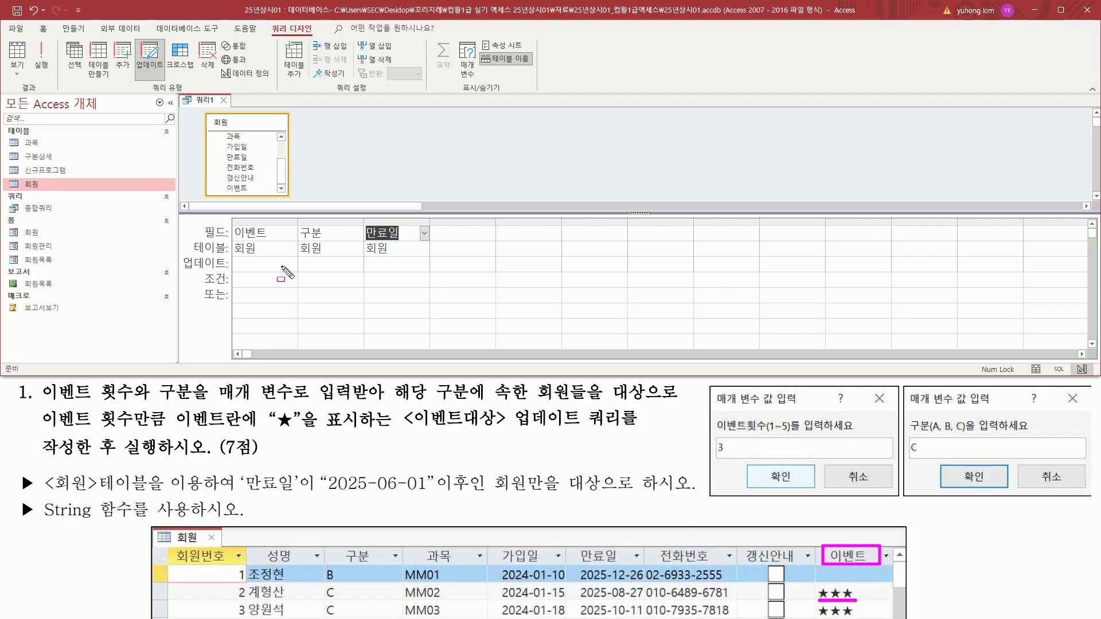
mouse_move(729, 458)
left_mouse_down()
mouse_move(714, 438)
mouse_move(728, 458)
left_mouse_up()
left_click_drag(849, 599, 856, 601)
mouse_move(230, 272)
left_mouse_down()
mouse_move(295, 271)
mouse_move(295, 257)
left_mouse_up()
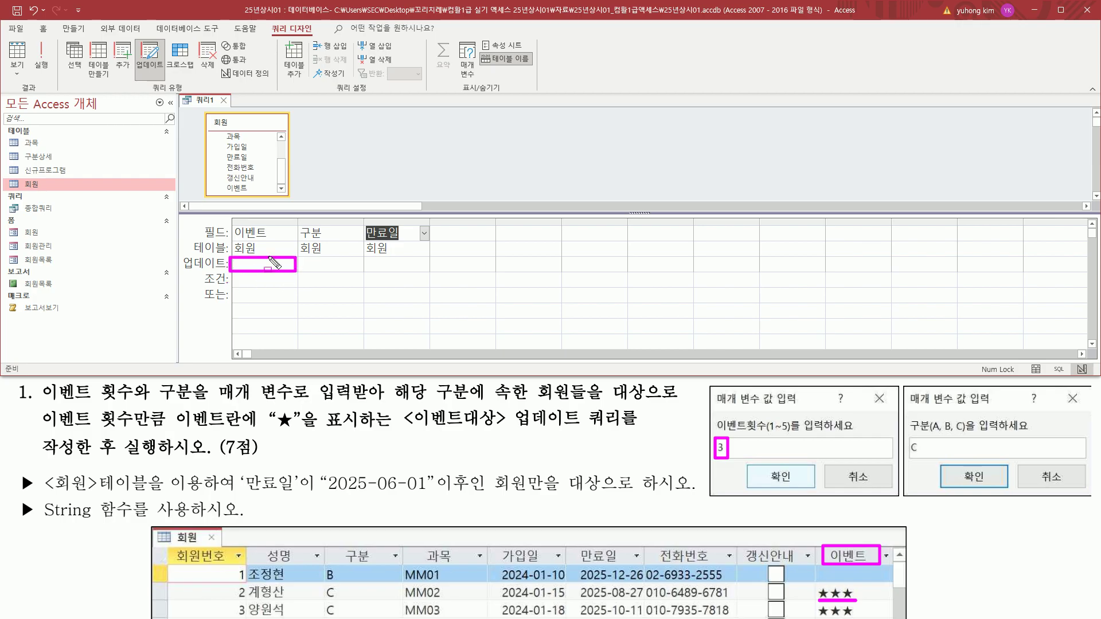
left_click_drag(182, 268, 228, 268)
left_click_drag(39, 521, 135, 522)
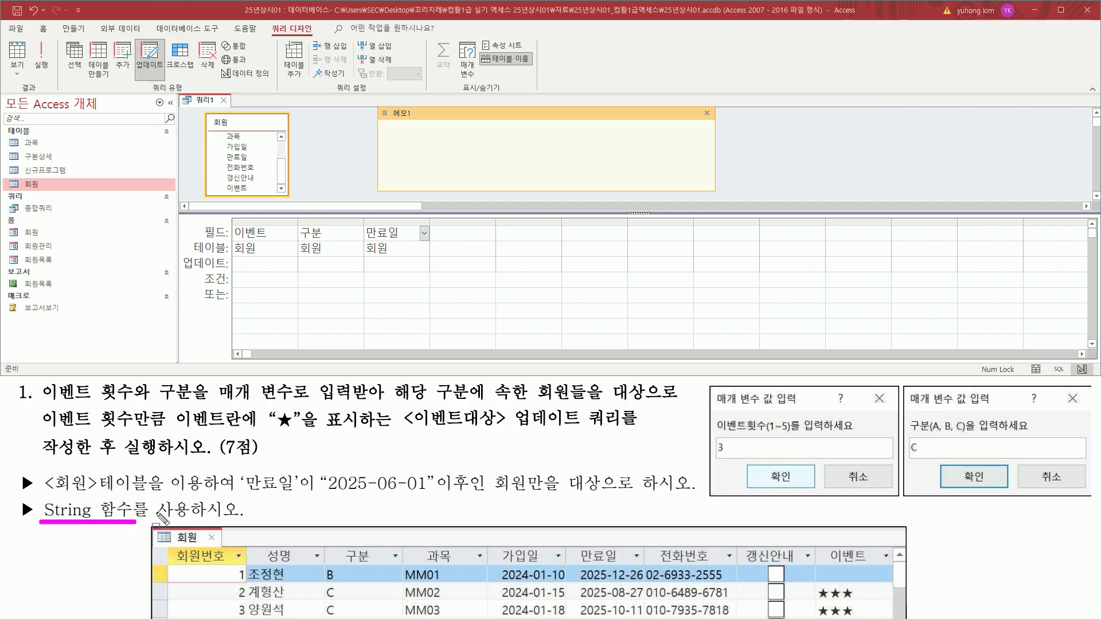
Step: Write the function syntax string( 개수, 문자 ) in the blank memo note
left_click(435, 144)
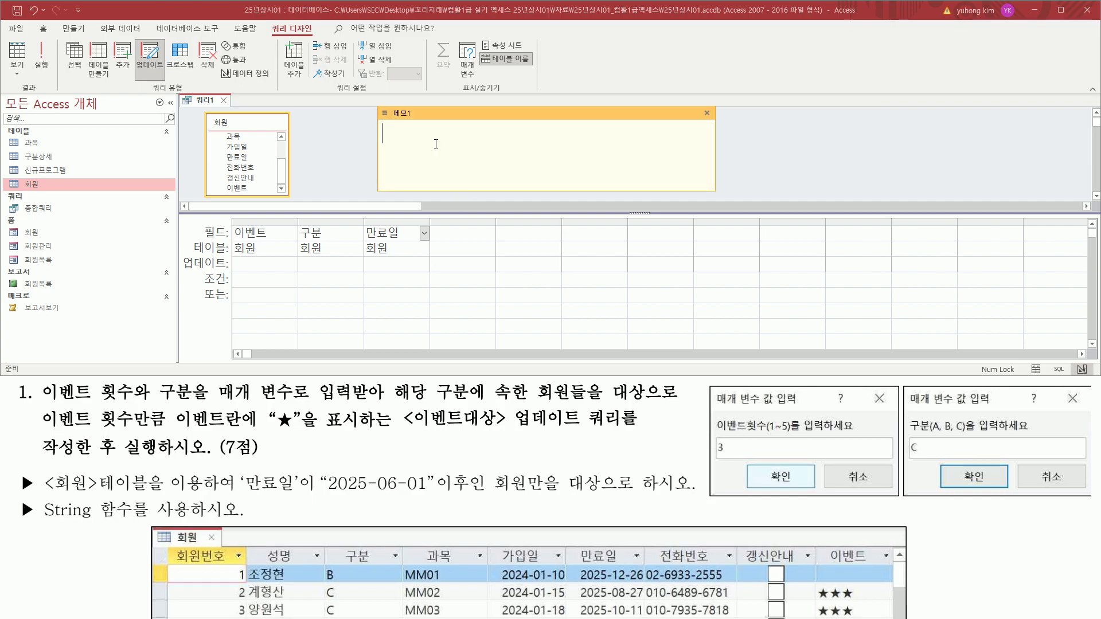
type("string( 개수, 문자 )")
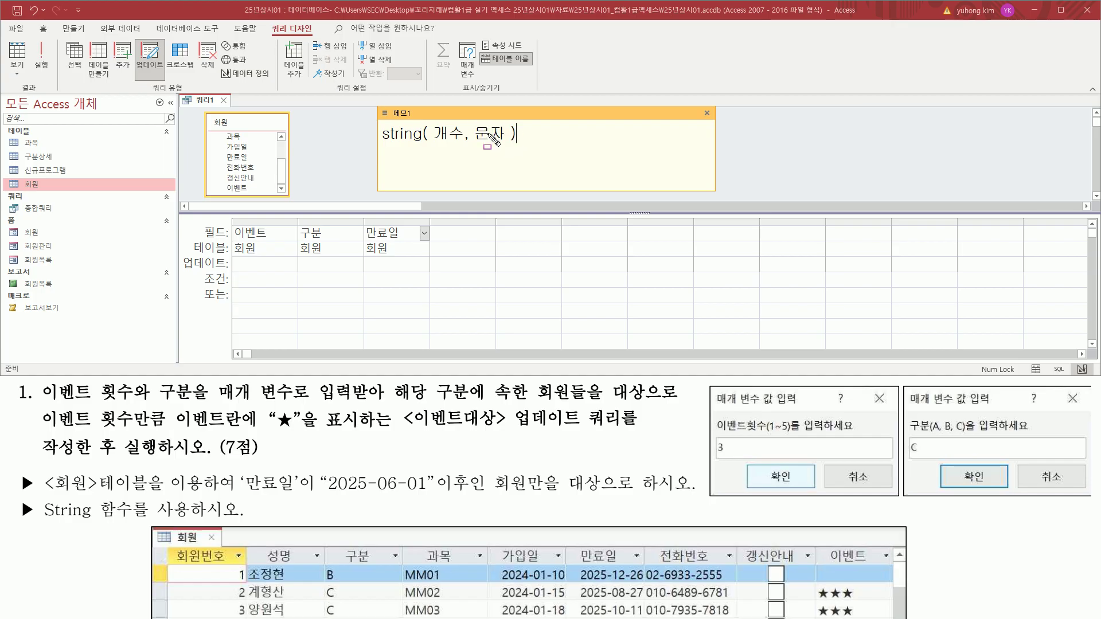
left_click_drag(472, 143, 507, 144)
left_click_drag(431, 121, 463, 142)
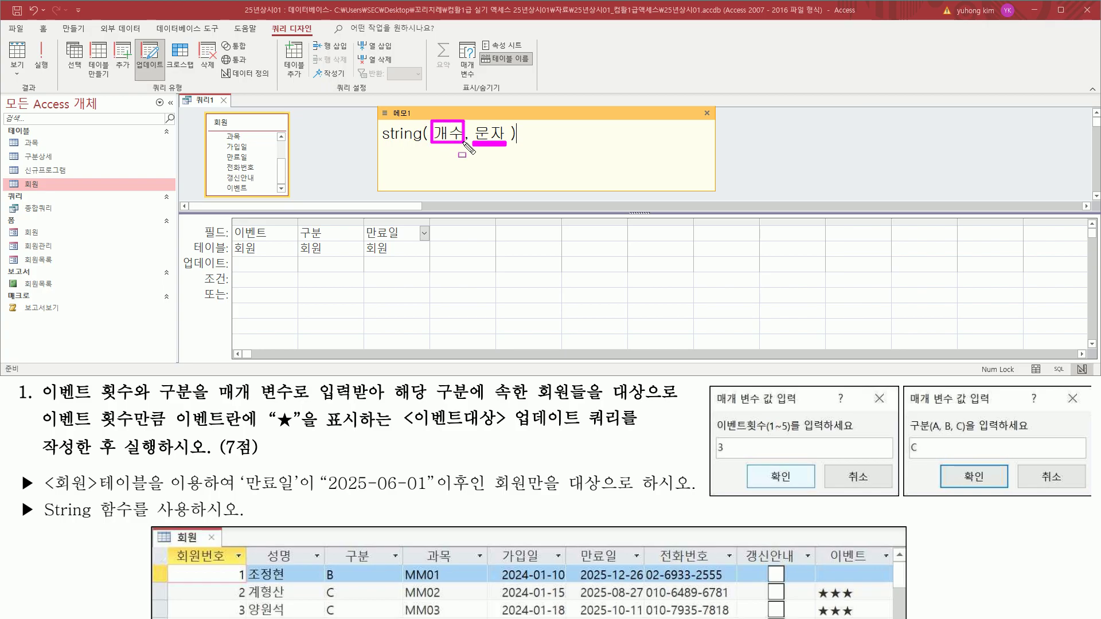
key("Escape")
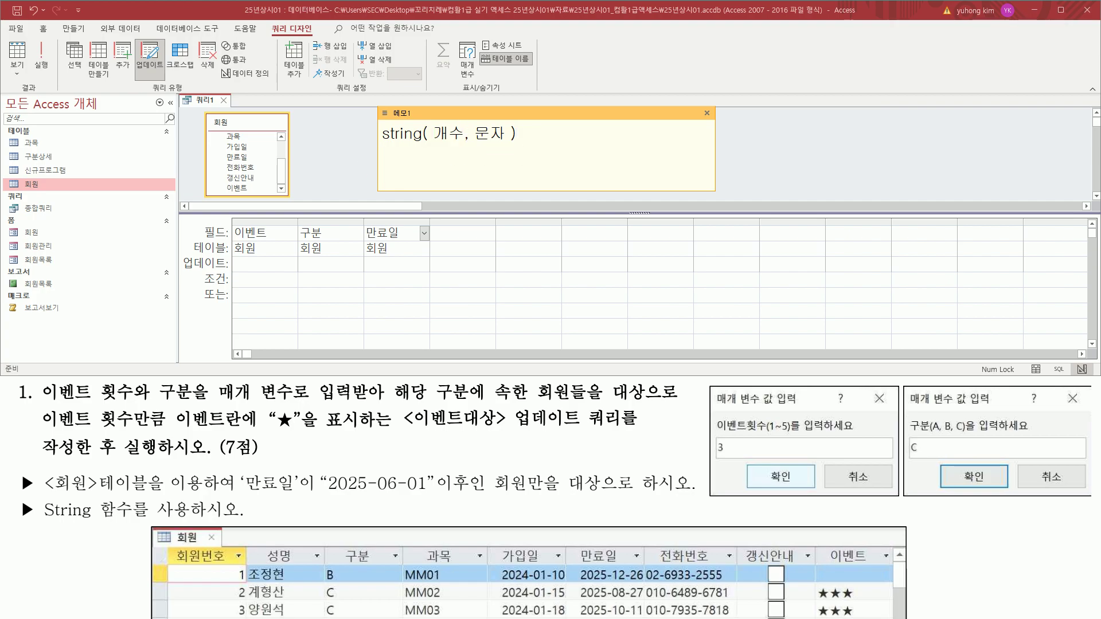
Step: Add the example string( 3, "★" ) on a second line of the memo, inserting the star as a special character
type("string(")
left_click_drag(712, 438, 732, 461)
key("Escape")
left_click(502, 170)
type("3,")
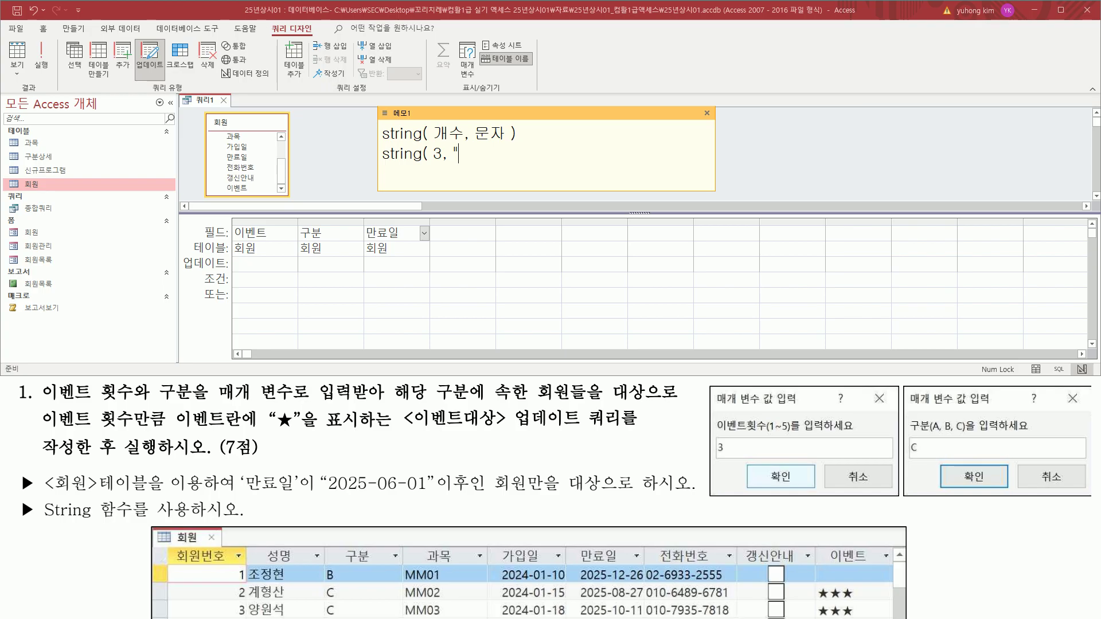
type("ㅁ")
key("Hangul_Hanja")
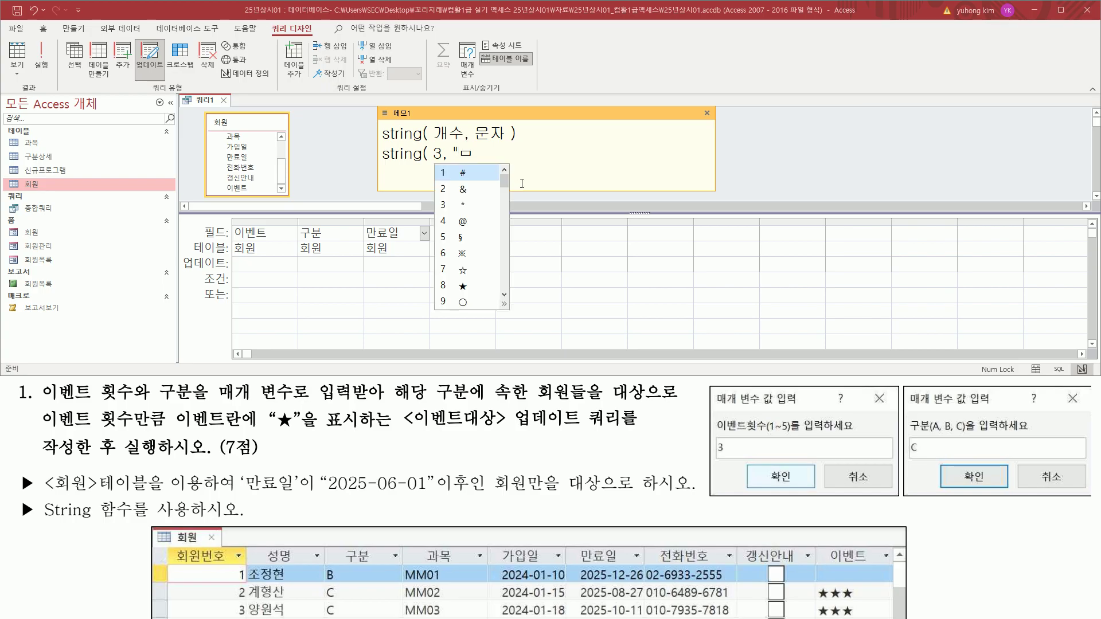
left_click(479, 286)
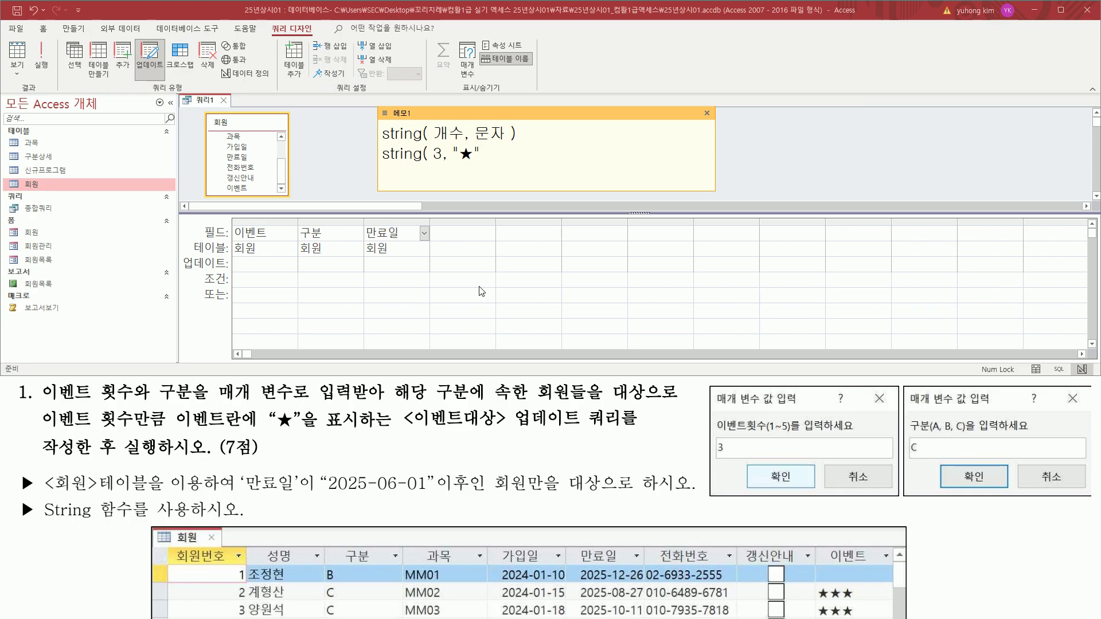
type("\" )")
left_click_drag(432, 163, 478, 163)
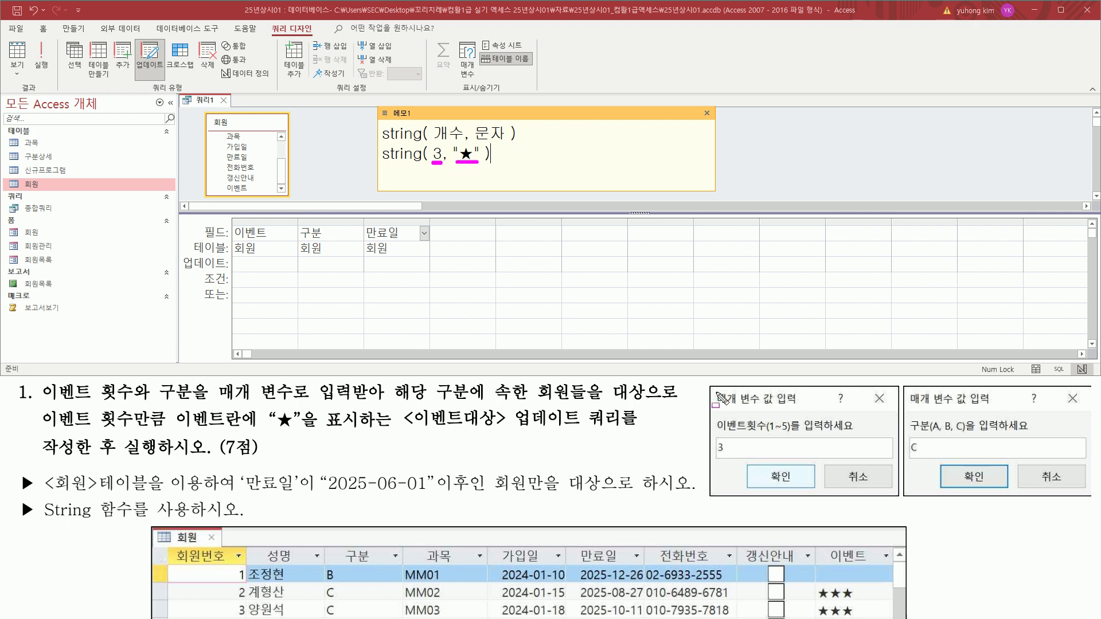
Step: Examine the parameter-input requirement, the sample event count and the count argument of the String example in the memo
mouse_move(729, 439)
left_mouse_down()
mouse_move(716, 453)
mouse_move(730, 459)
left_mouse_up()
left_click_drag(210, 401, 392, 402)
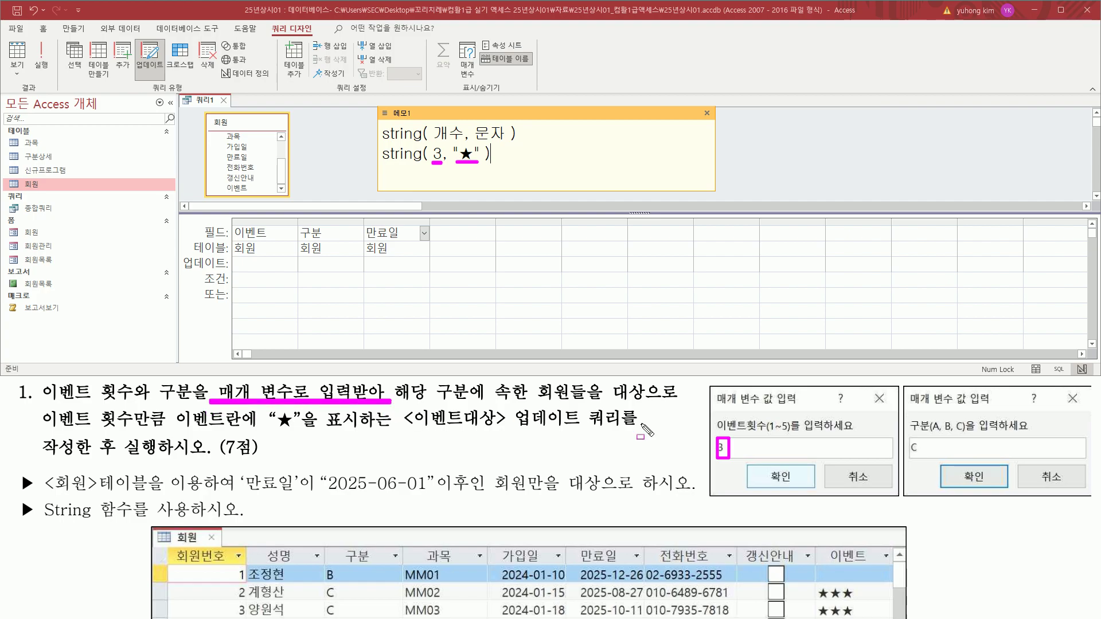
left_click_drag(431, 145, 442, 169)
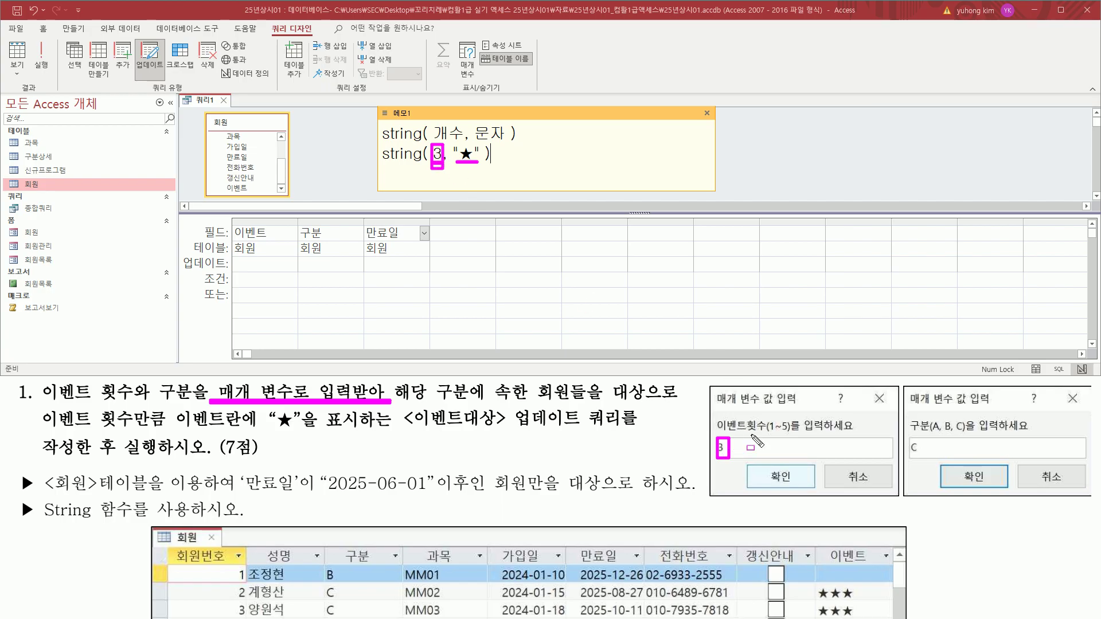
key("Escape")
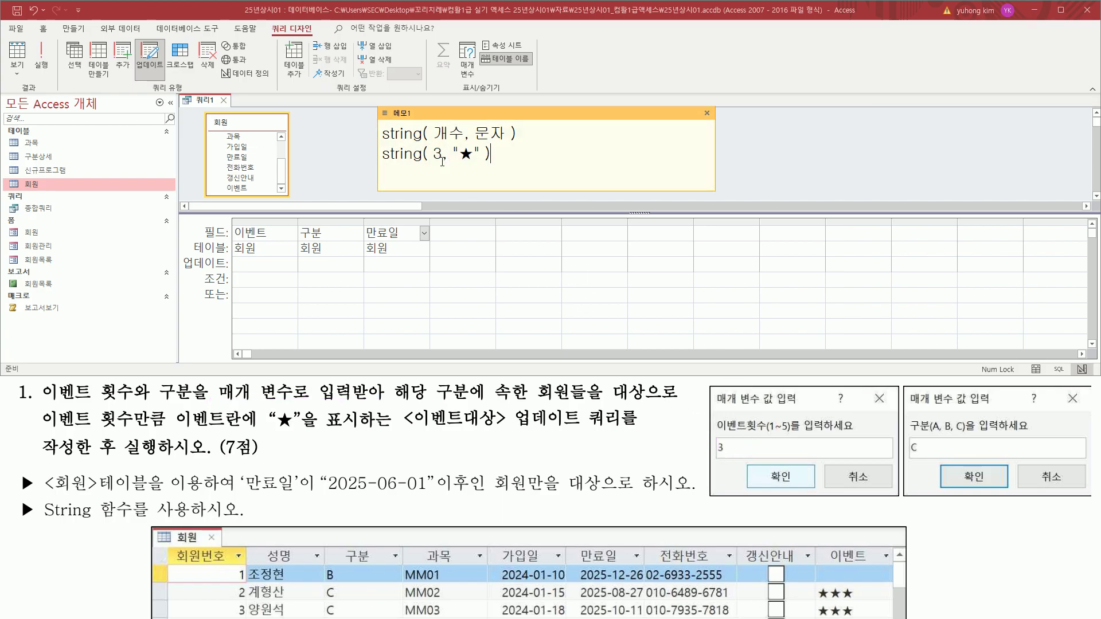
Step: Replace the 3 in the memo's String example with the parameter [이벤트횟수(1~5)를 입력하세요] and widen the memo to fit it on one line
double_click(437, 154)
left_click_drag(717, 434, 858, 434)
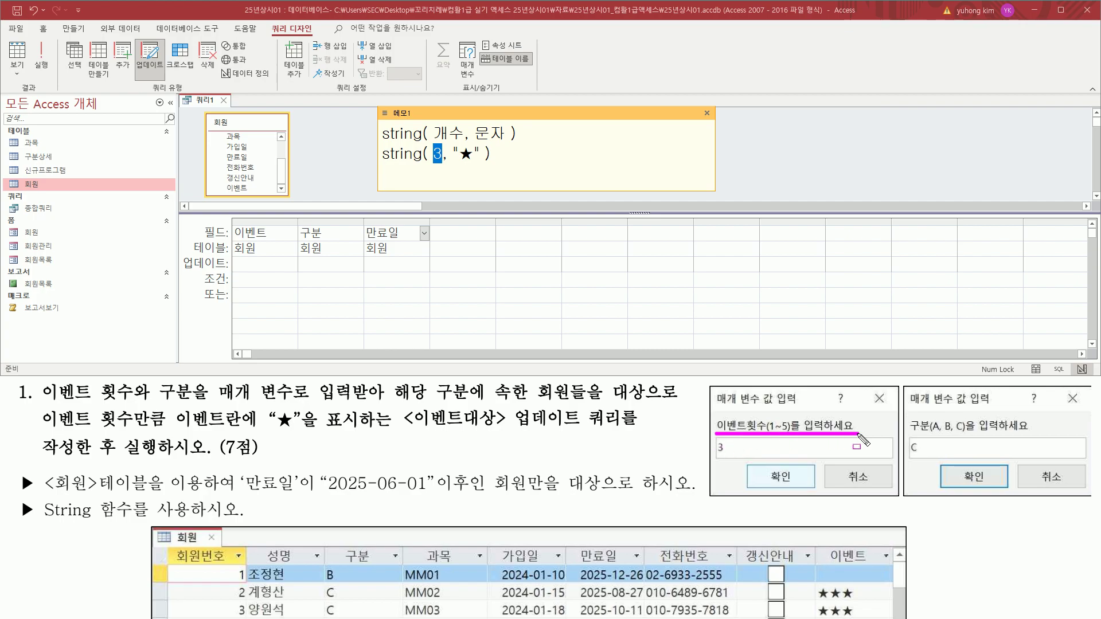
key("Escape")
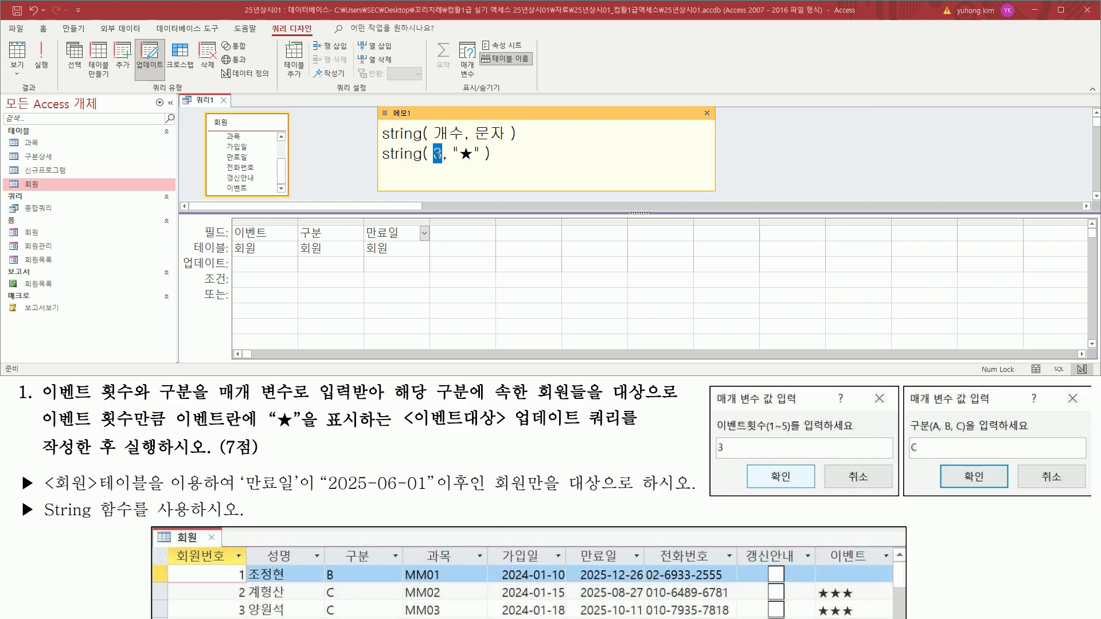
type("[")
type("이벤ㅌ")
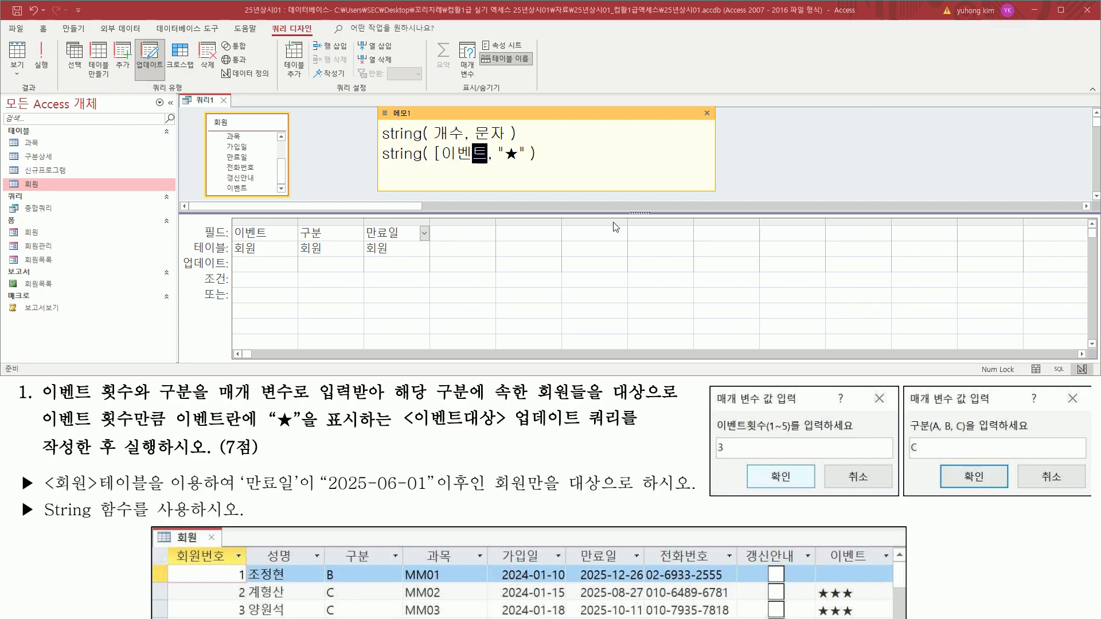
type("횟수")
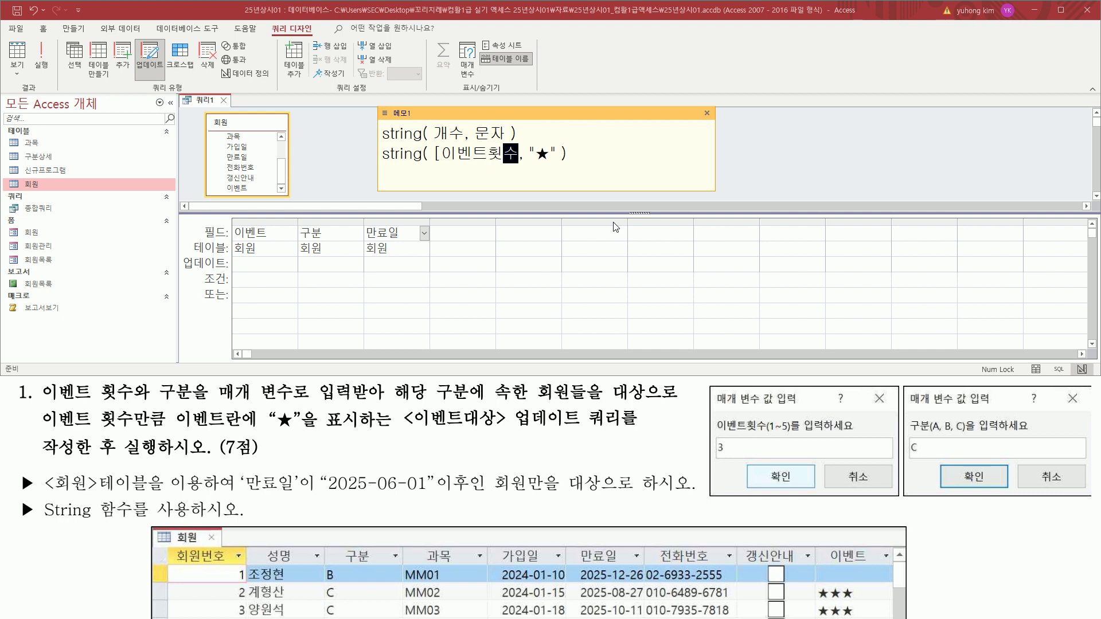
type("]")
type("1")
type("~5")
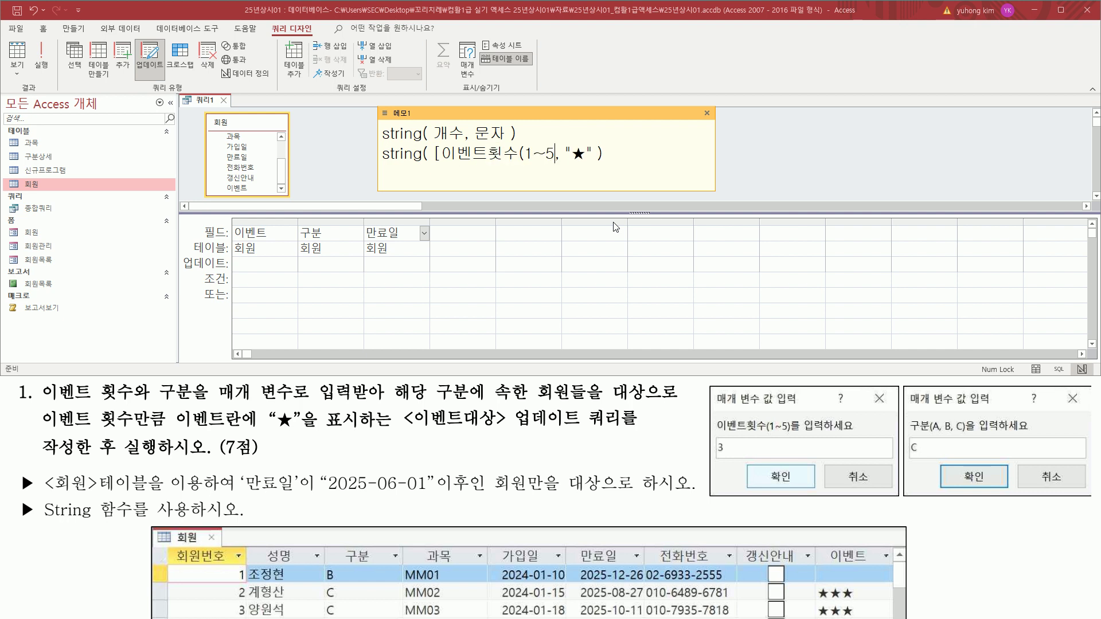
type(")를")
type(" 입력하셍")
type("요")
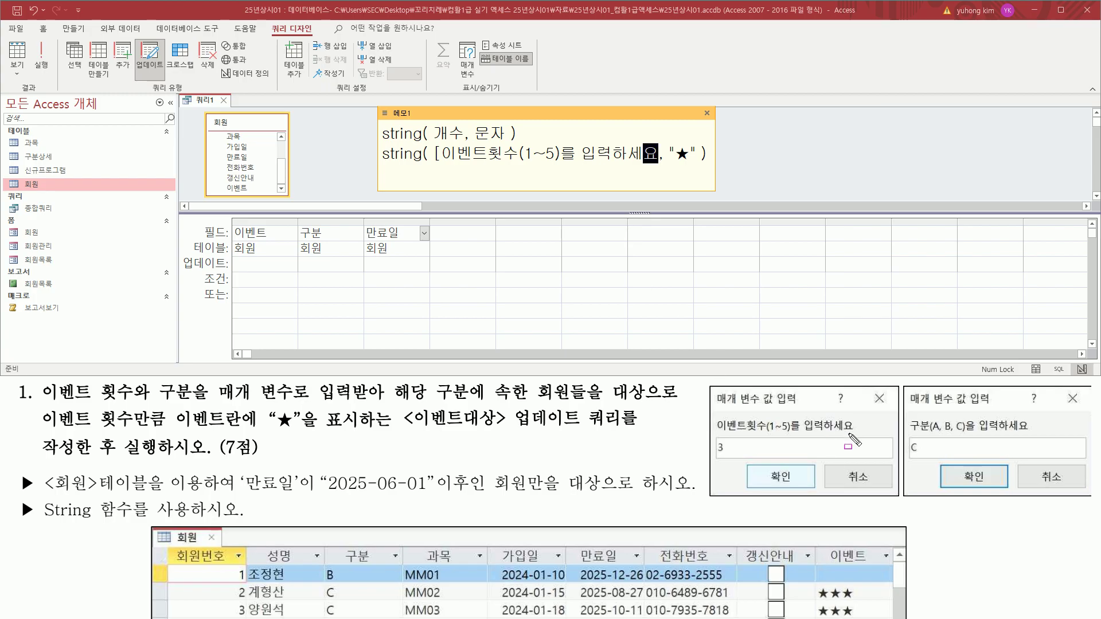
left_click_drag(841, 415, 864, 435)
key("Escape")
type("]")
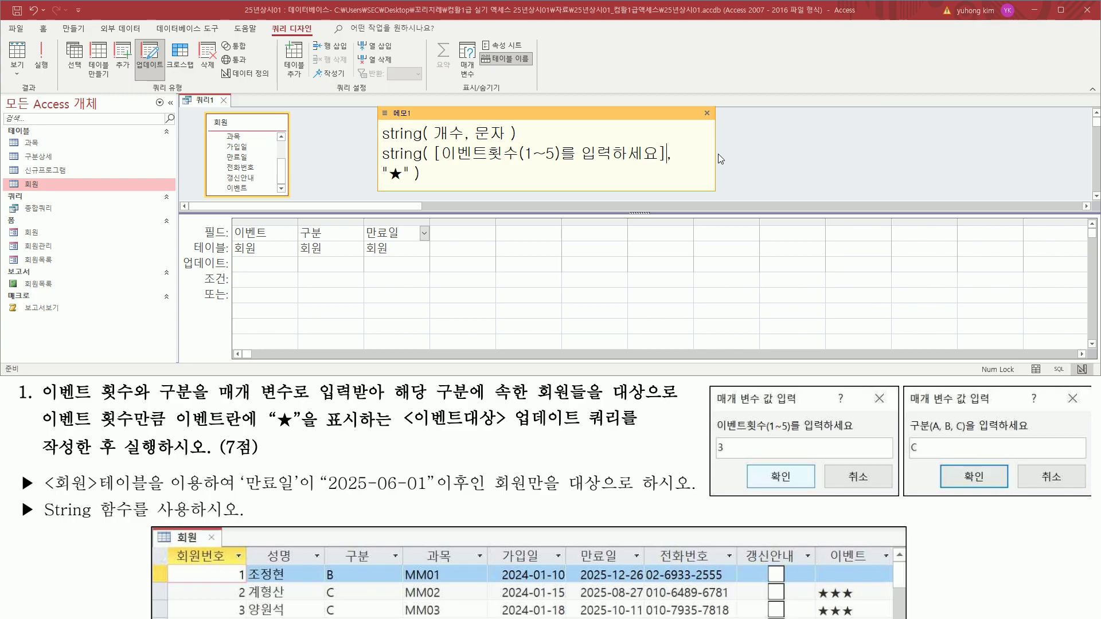
left_click_drag(715, 154, 804, 154)
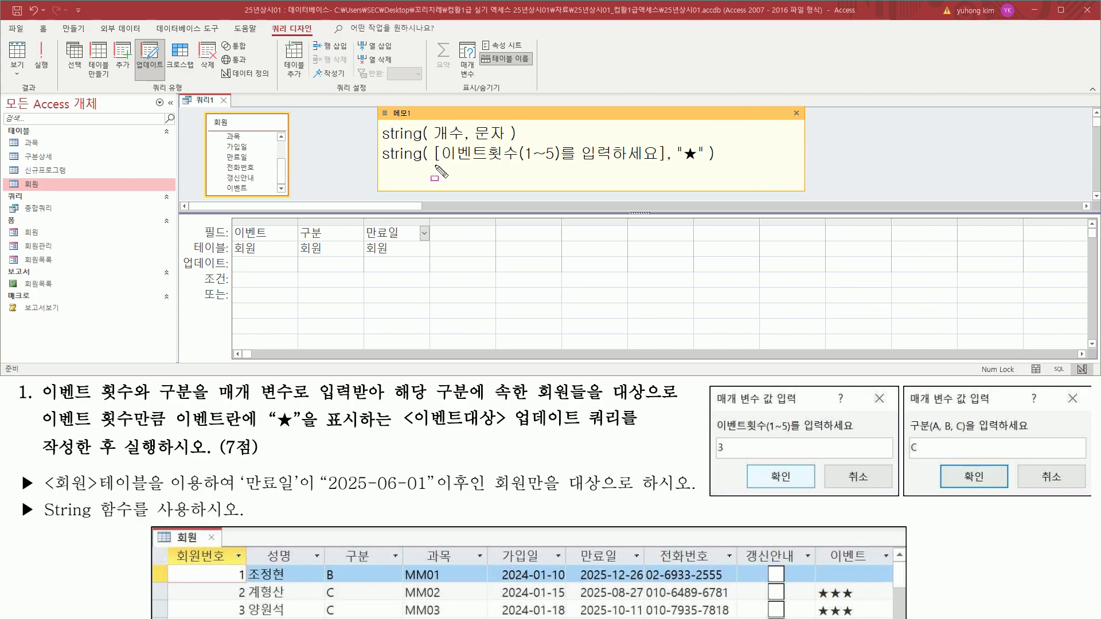
Step: Examine how the bracketed event-count parameter in the memo corresponds to the sample prompt and its entered value
mouse_move(434, 164)
left_mouse_down()
mouse_move(663, 163)
mouse_move(666, 144)
left_mouse_up()
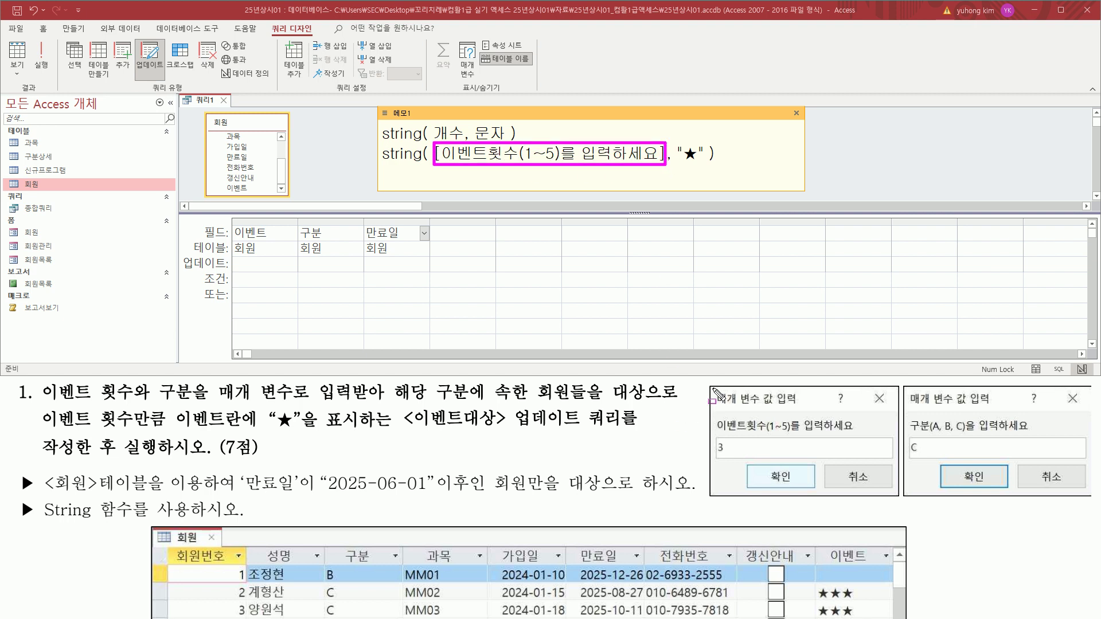
mouse_move(713, 390)
left_mouse_down()
mouse_move(780, 493)
mouse_move(883, 503)
left_mouse_up()
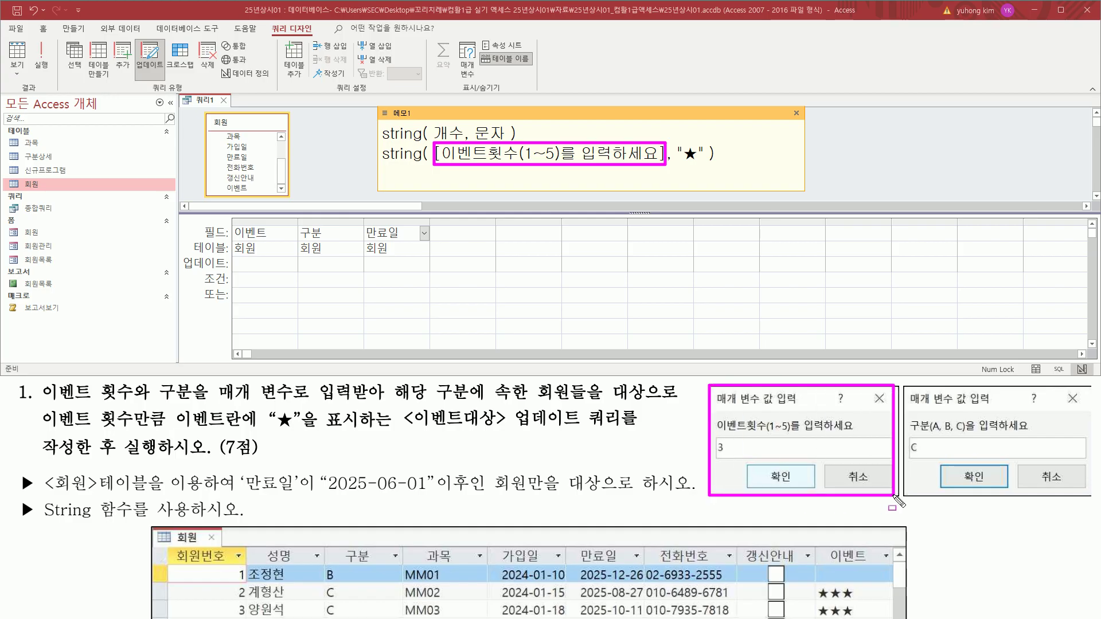
left_click_drag(714, 454, 735, 454)
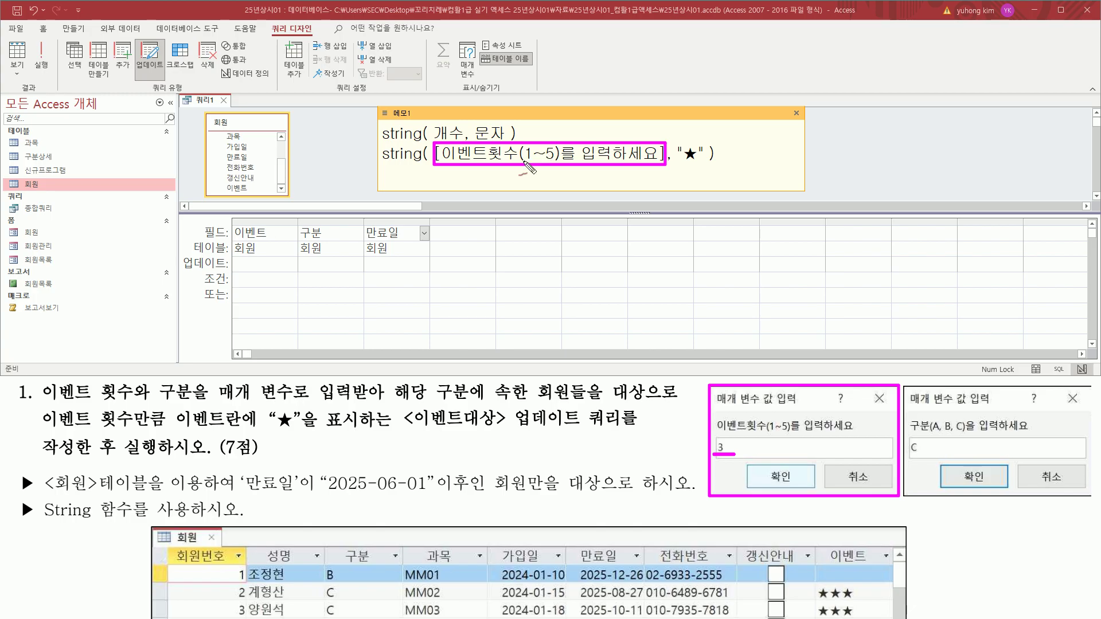
mouse_move(541, 169)
left_mouse_down()
mouse_move(554, 177)
mouse_move(539, 185)
left_mouse_up()
mouse_move(686, 136)
left_mouse_down()
mouse_move(693, 145)
mouse_move(714, 120)
left_mouse_up()
left_click_drag(560, 196, 562, 196)
Step: Copy string( [이벤트횟수(1~5)를 입력하세요], "★" ) from the memo into the 업데이트 cell of 이벤트 and fit the column to its content
triple_click(454, 155)
key("ctrl+c")
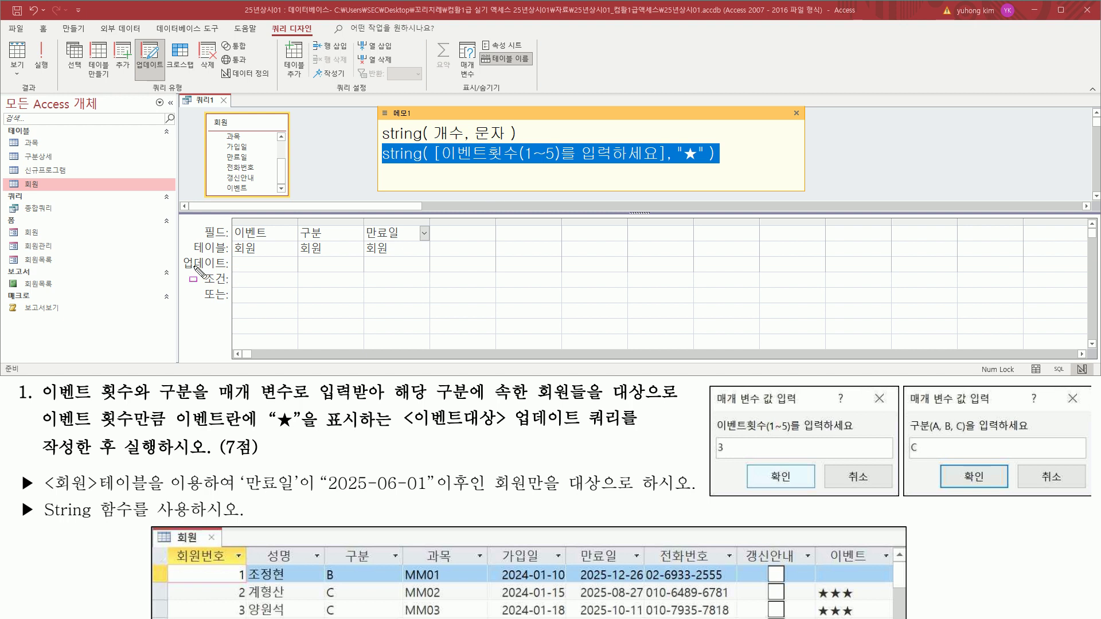
left_click_drag(180, 271, 291, 269)
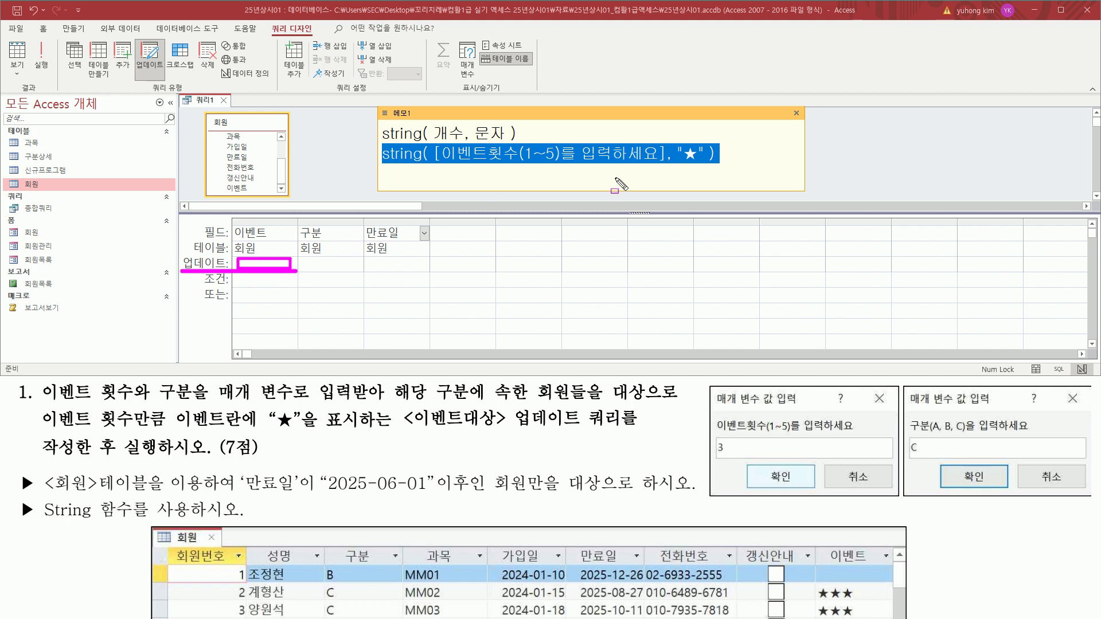
left_click(296, 264)
key("ctrl+v")
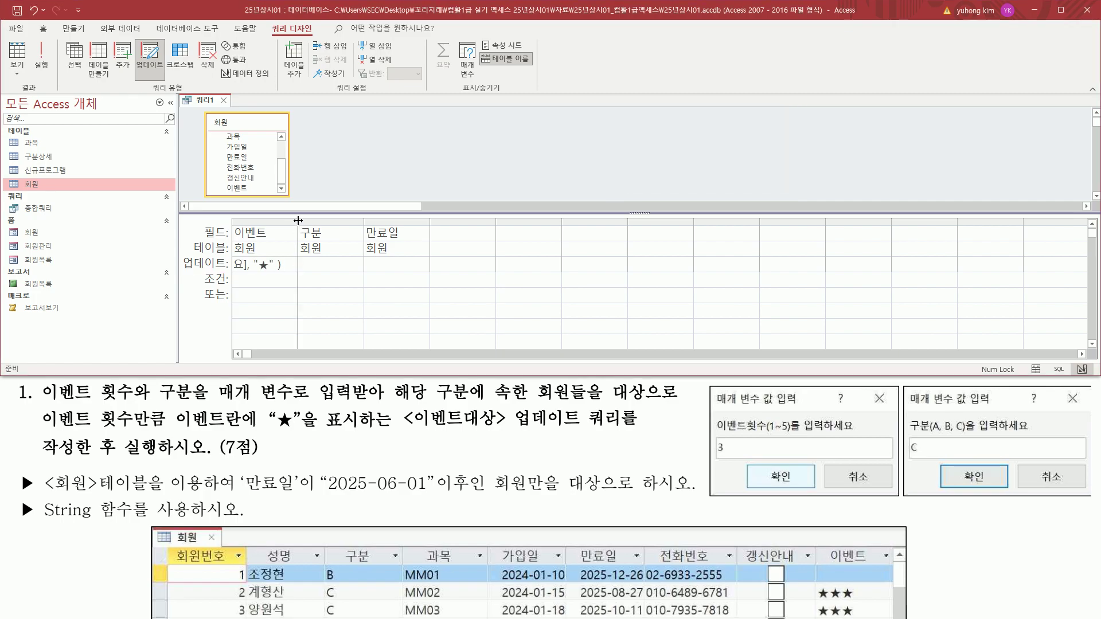
left_click_drag(298, 220, 281, 221)
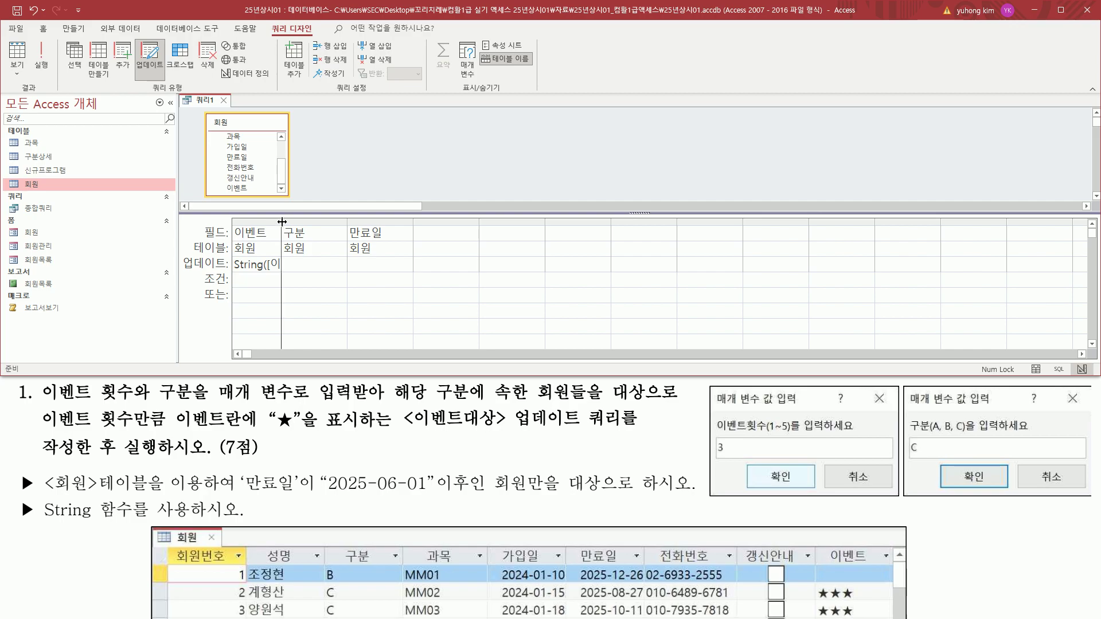
double_click(283, 221)
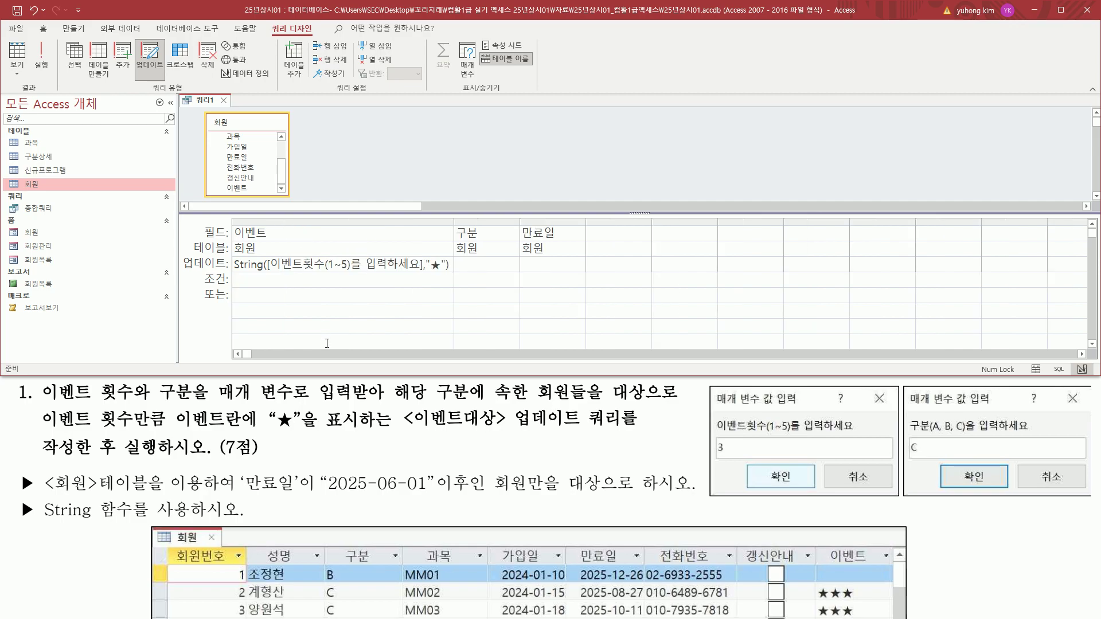
Step: Examine the 구분 parameter requirement, its sample prompt and the 조건 cell of the 구분 field
mouse_move(155, 382)
left_mouse_down()
mouse_move(177, 404)
mouse_move(355, 409)
left_mouse_up()
mouse_move(906, 390)
left_mouse_down()
mouse_move(936, 464)
mouse_move(1089, 496)
left_mouse_up()
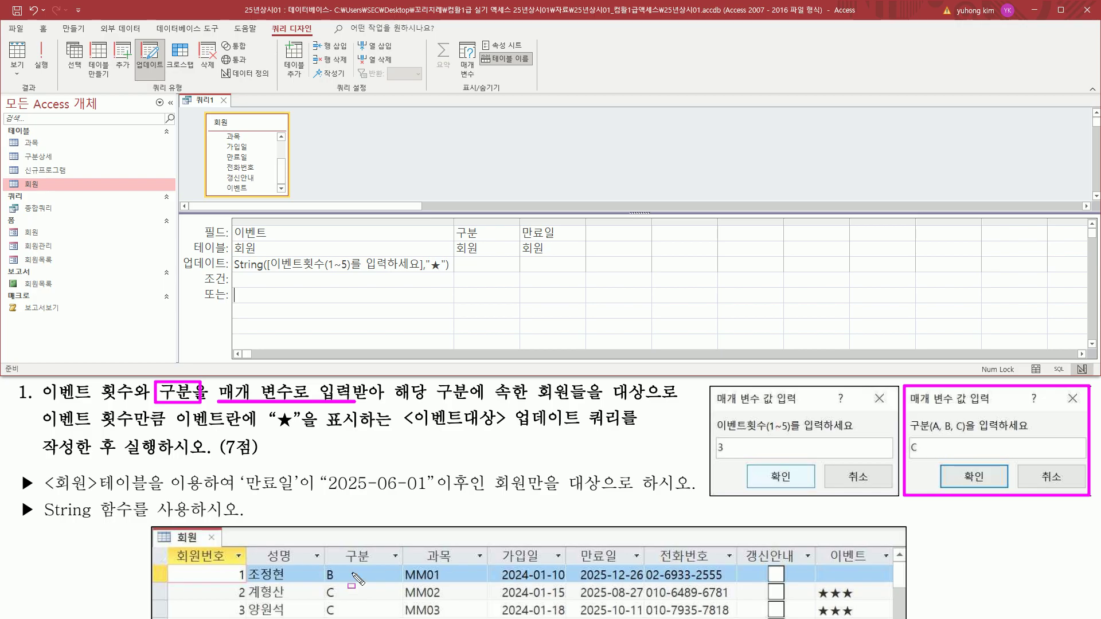
left_click_drag(455, 274, 518, 285)
left_click_drag(200, 283, 242, 283)
key("Escape")
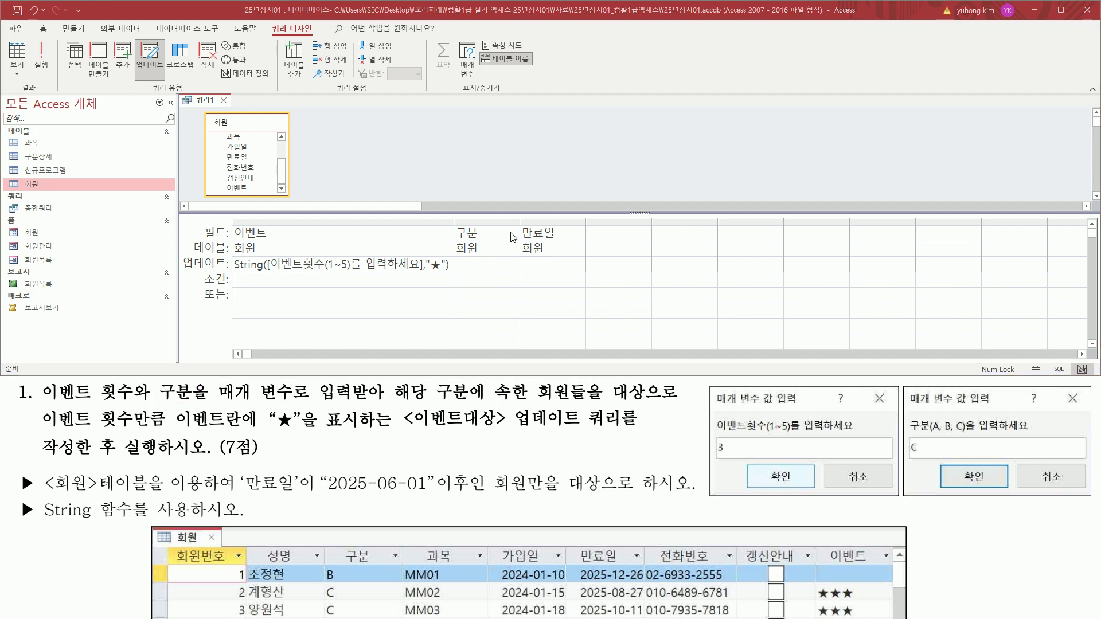
Step: Widen the 구분 column and write the parameter [구분(A, B, C)을 입력하세요] on the third line of the memo
left_click(478, 279)
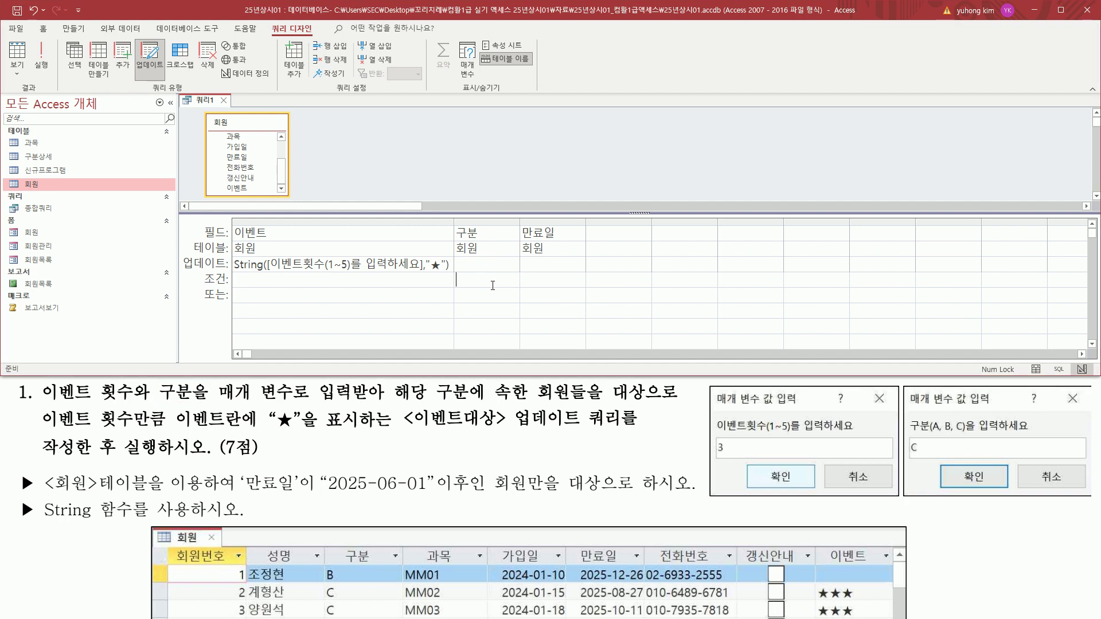
left_click_drag(520, 222, 617, 222)
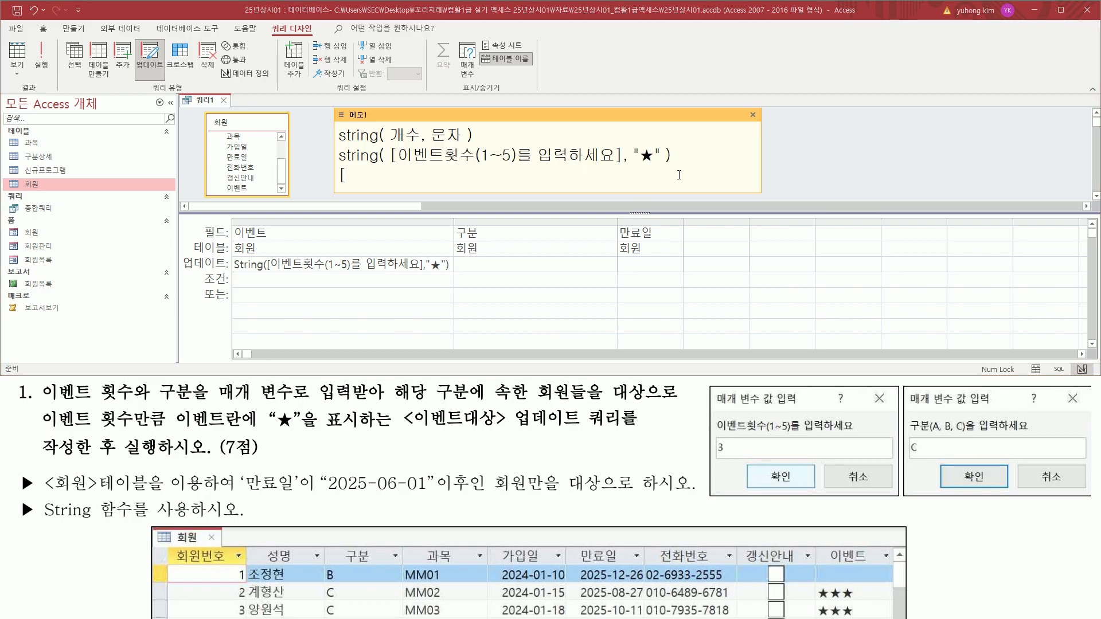
left_click_drag(909, 437, 1032, 436)
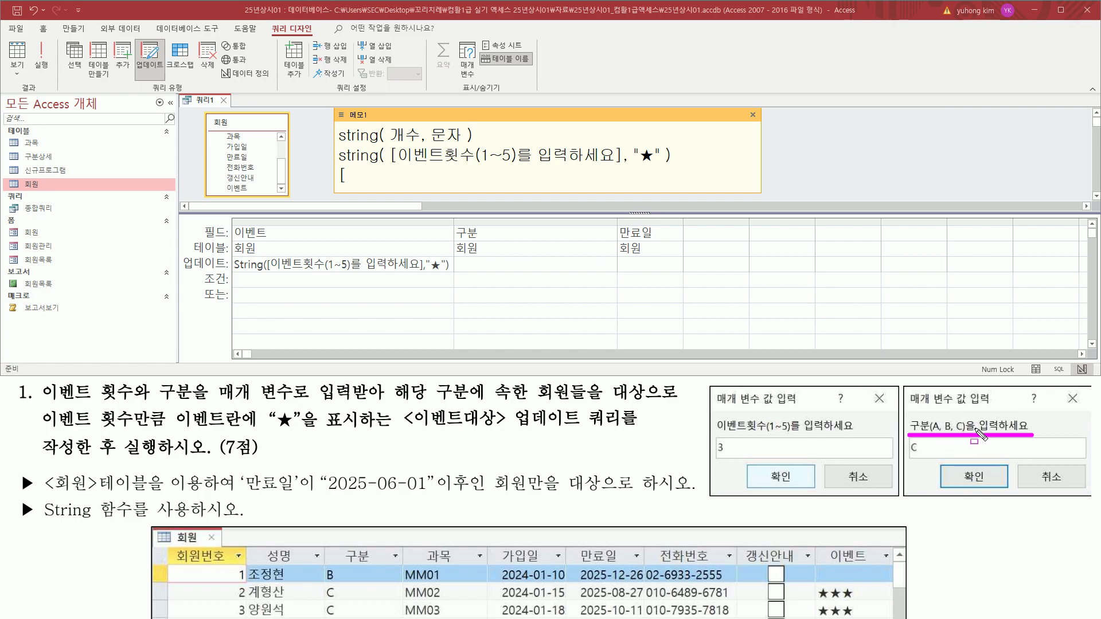
key("Escape")
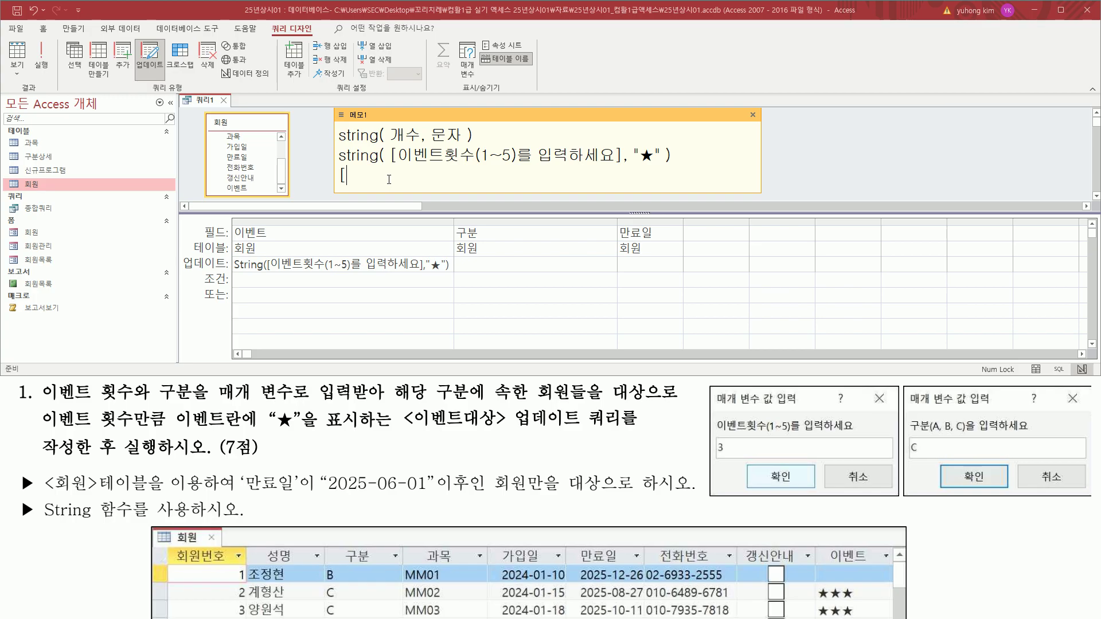
type("구부")
type("(")
type("A, B")
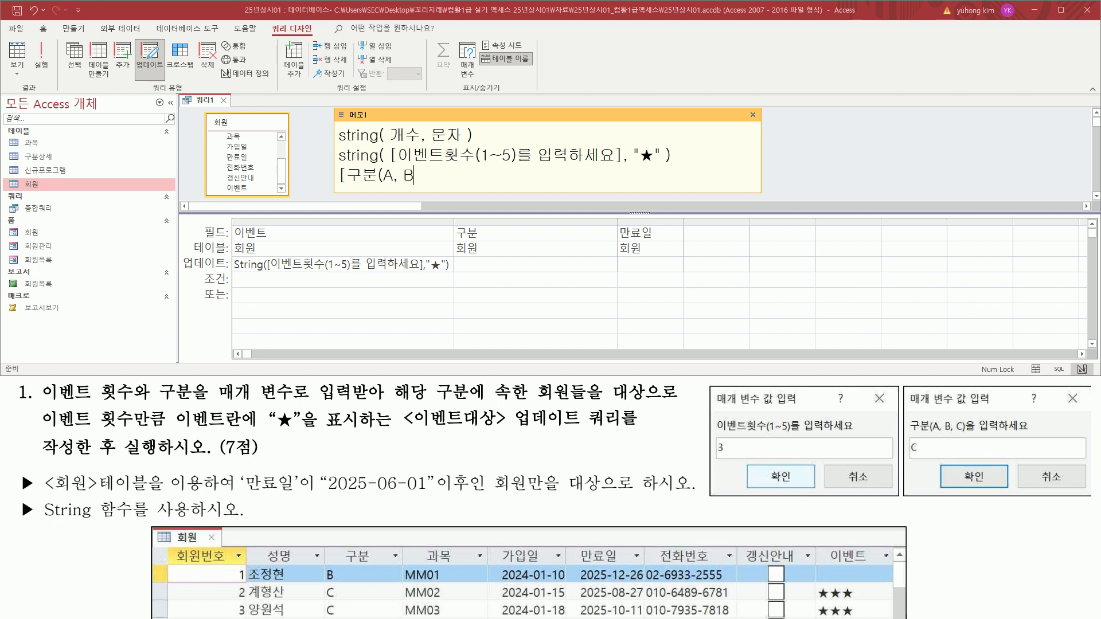
type(", D")
type("C")
type(")을")
type(" 입력하세요")
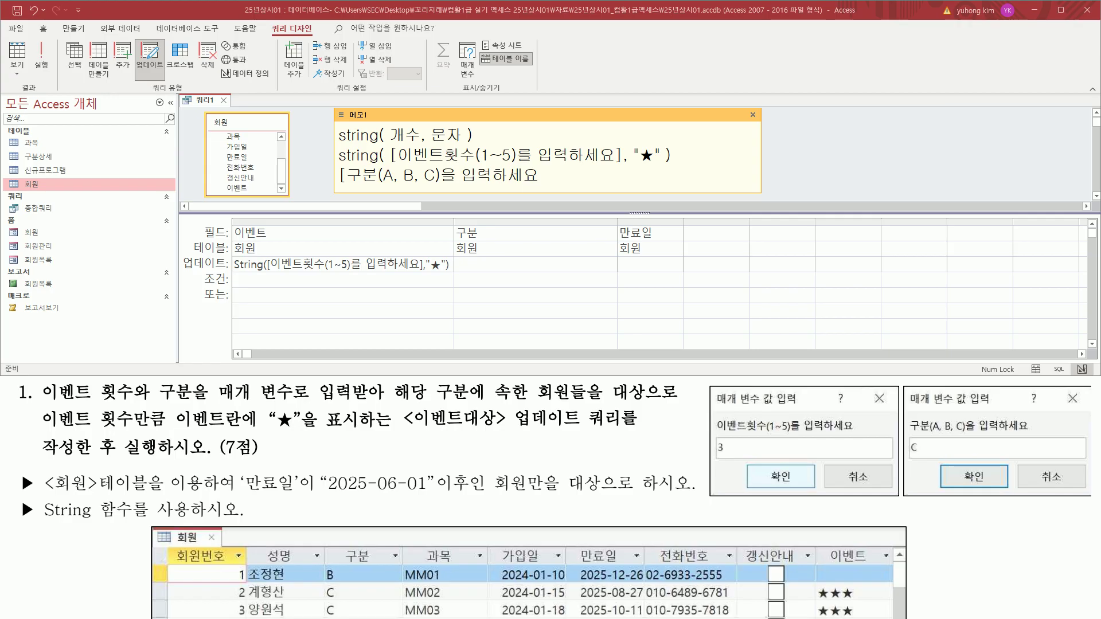
type("]")
Step: Copy [구분(A, B, C)을 입력하세요] from the memo into the 조건 cell of 구분 and narrow that column slightly
key("shift+Home")
key("ctrl+c")
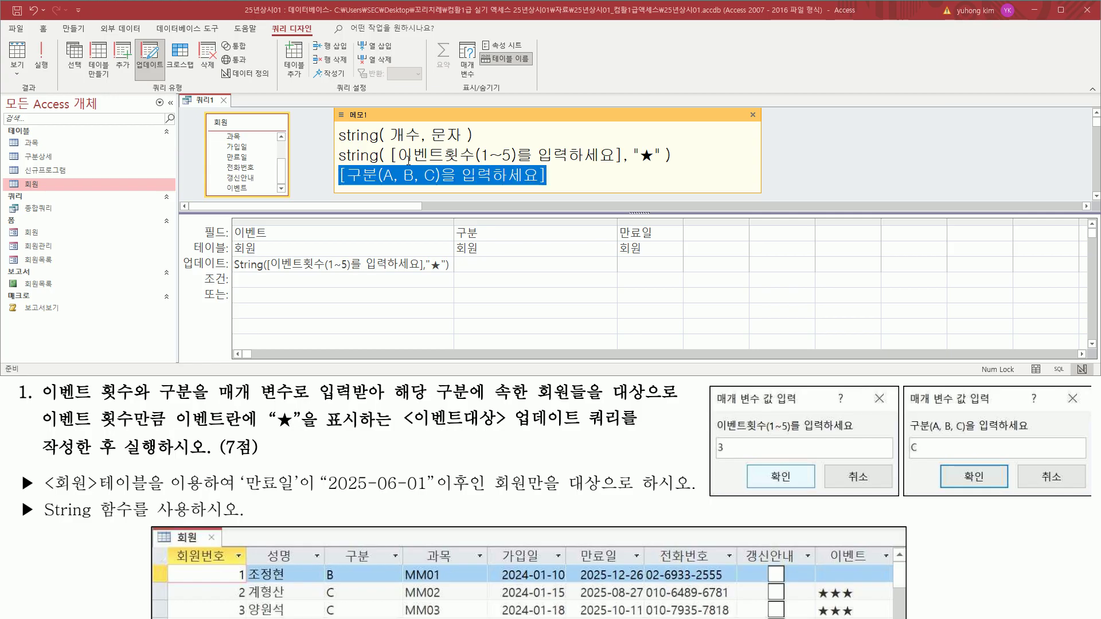
left_click_drag(331, 188, 568, 188)
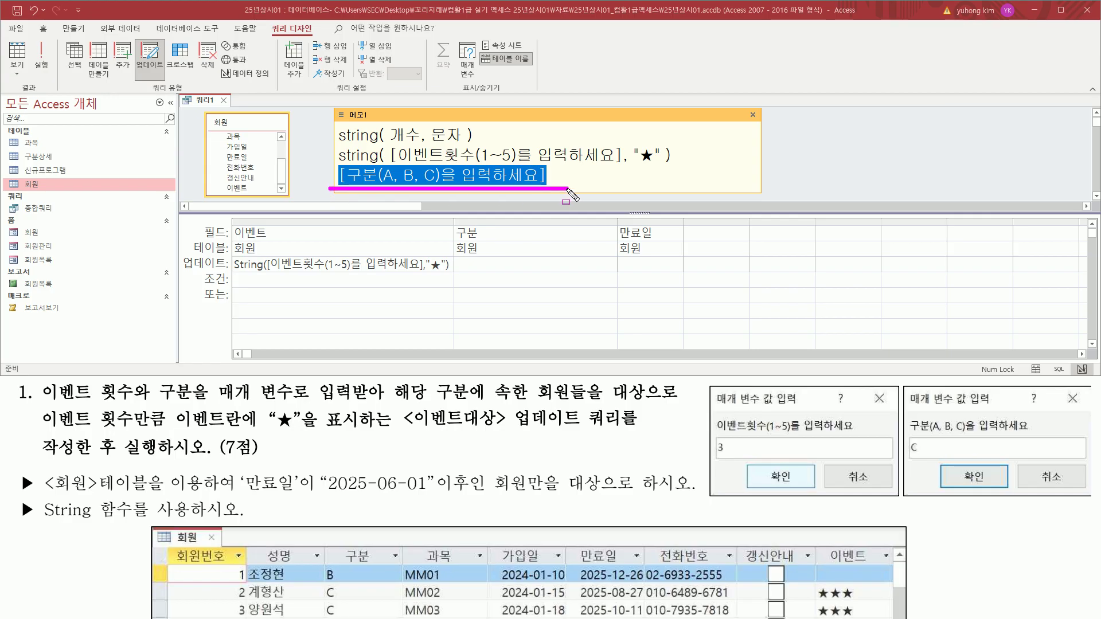
mouse_move(455, 273)
left_mouse_down()
mouse_move(474, 286)
mouse_move(611, 286)
left_mouse_up()
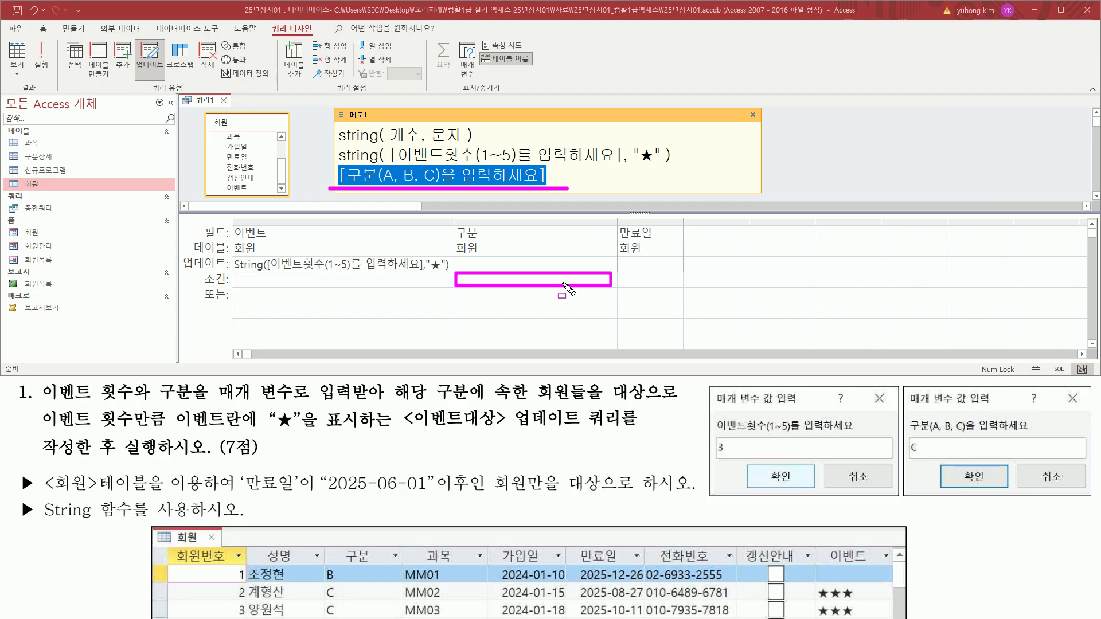
key("Escape")
left_click(517, 281)
key("ctrl+v")
left_click_drag(617, 223, 602, 223)
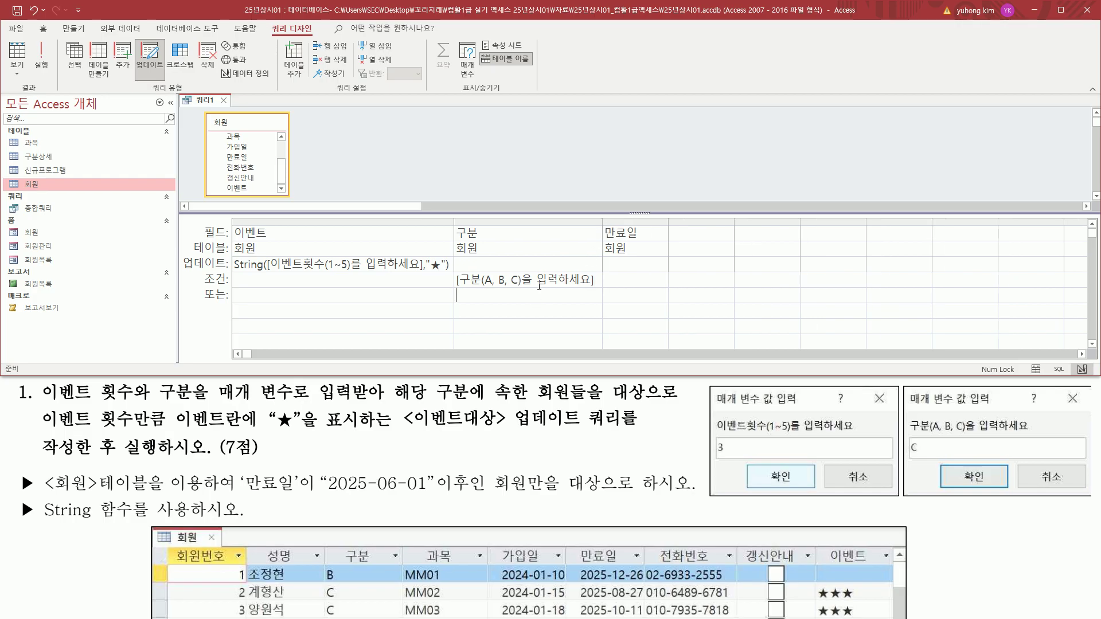
Step: Examine how the entered 구분 value acts as the 구분 criterion, and read the 만료일 requirement for dates from 2025-06-01
left_click_drag(907, 439, 921, 457)
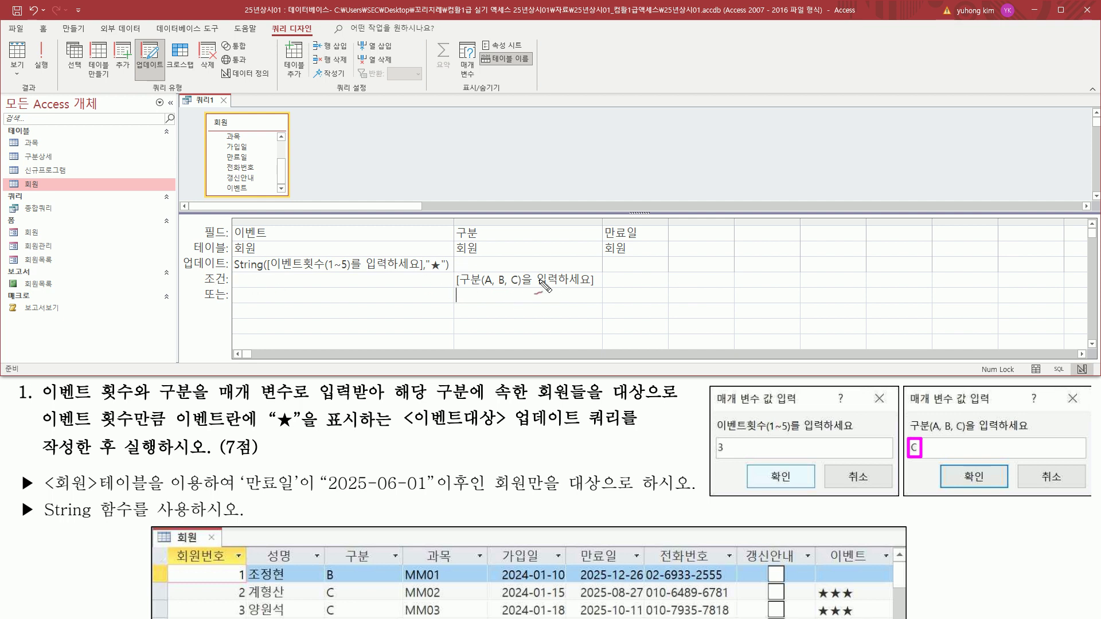
left_click_drag(531, 272, 536, 298)
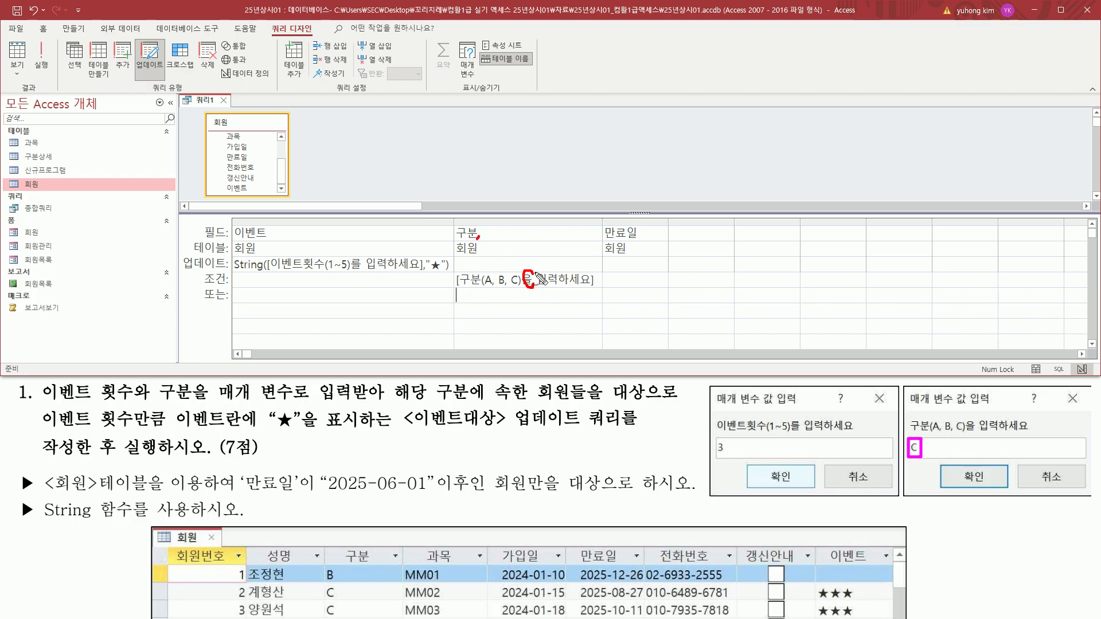
left_click_drag(520, 286, 512, 289)
left_click_drag(301, 299, 309, 296)
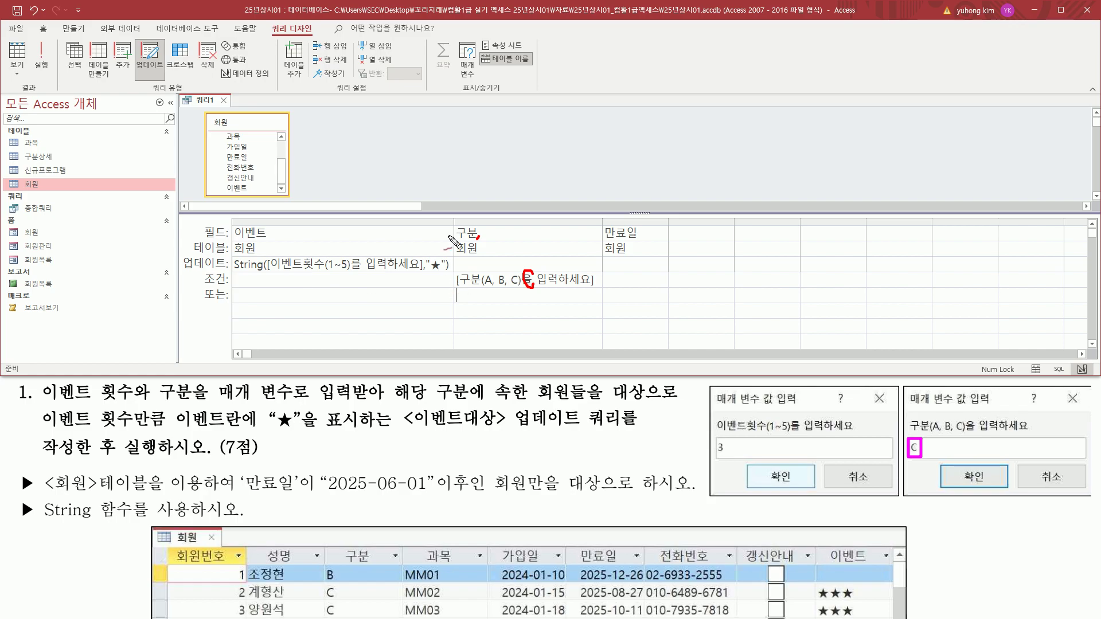
left_click_drag(510, 301, 516, 299)
mouse_move(631, 214)
left_mouse_down()
mouse_move(639, 224)
mouse_move(652, 208)
left_mouse_up()
left_click_drag(322, 495, 484, 490)
left_click_drag(467, 507, 476, 505)
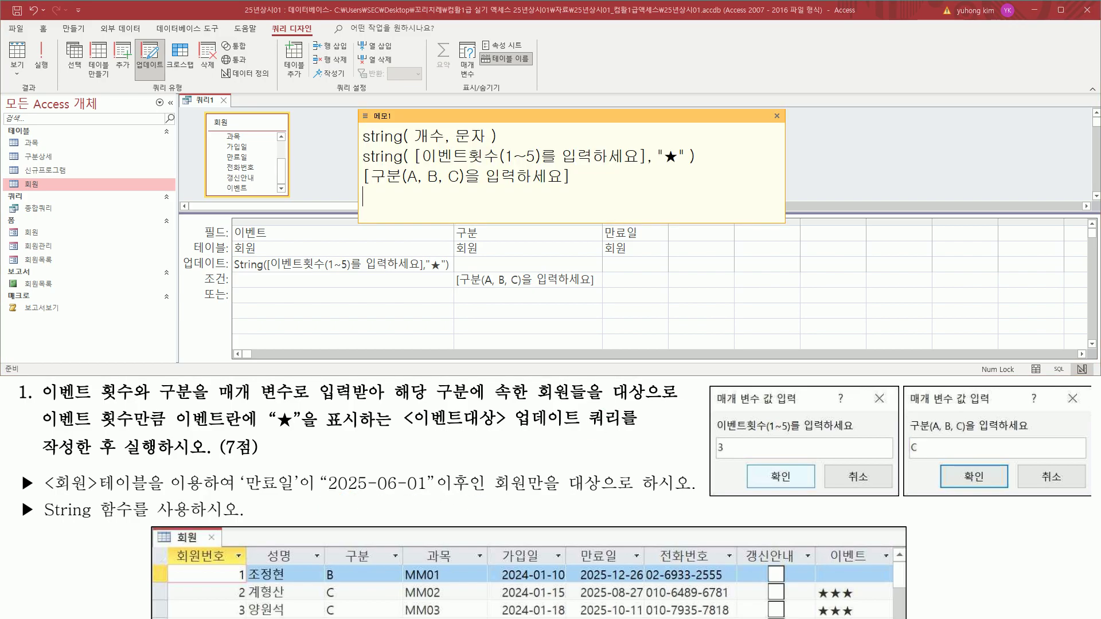
Step: Write the condition >= 2025-06-01 on the fourth line of the memo
type("2025-06-01")
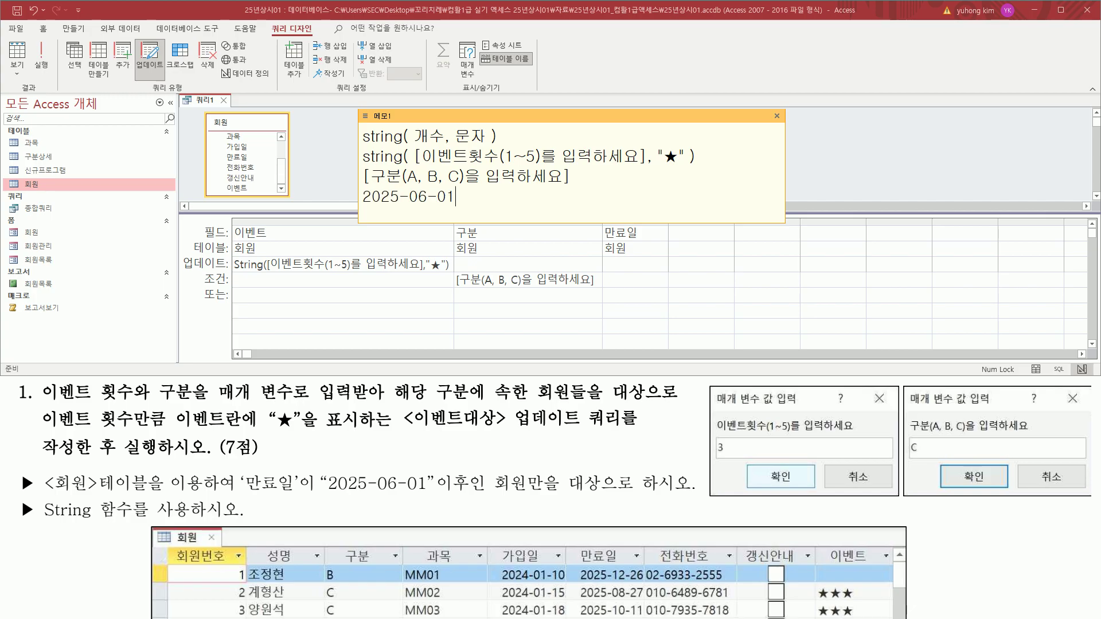
key("Home")
left_click_drag(431, 495, 469, 495)
left_click(373, 201)
type(">=")
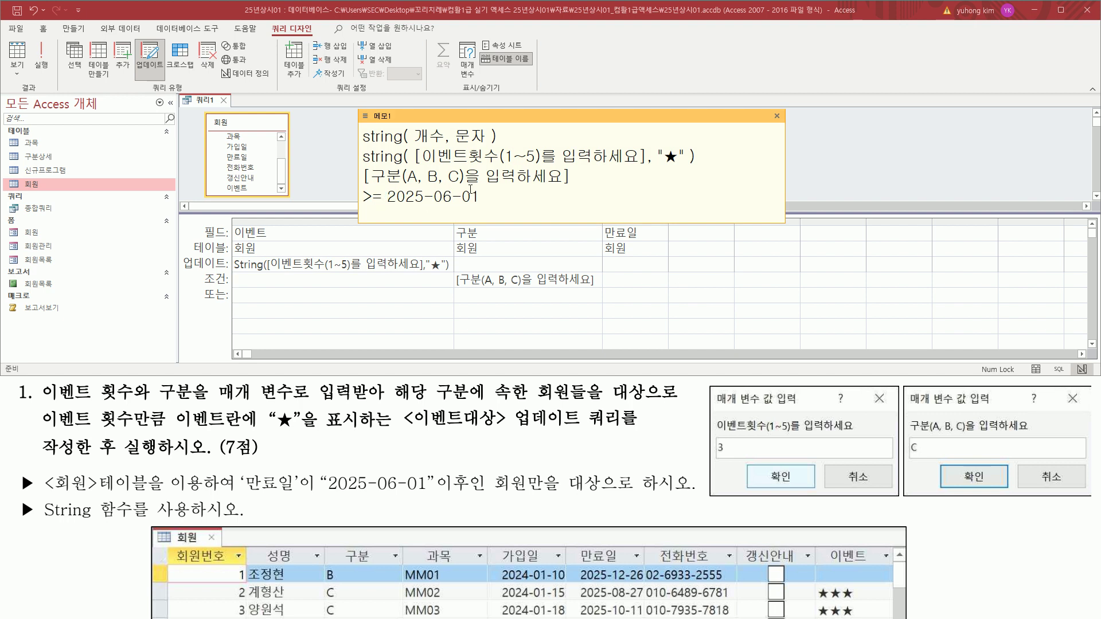
Step: Enclose the date of the memo condition in # signs, giving >= #2025-06-01#, and compare it with the 만료일 requirement
left_click_drag(480, 196, 363, 197)
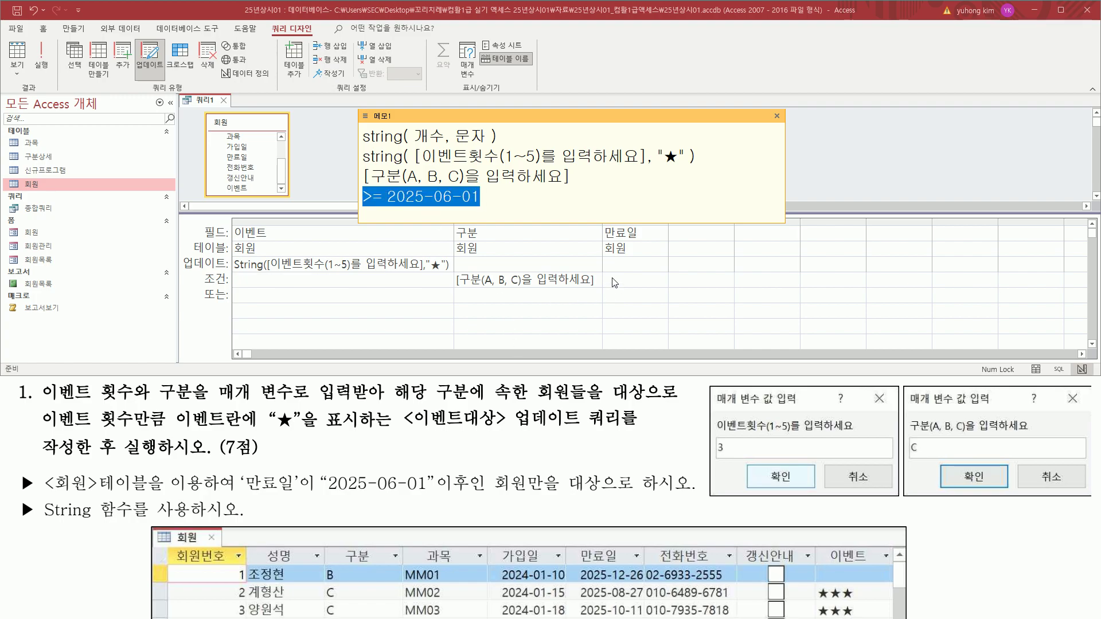
left_click(483, 197)
left_click_drag(389, 198, 488, 200)
left_click(391, 201)
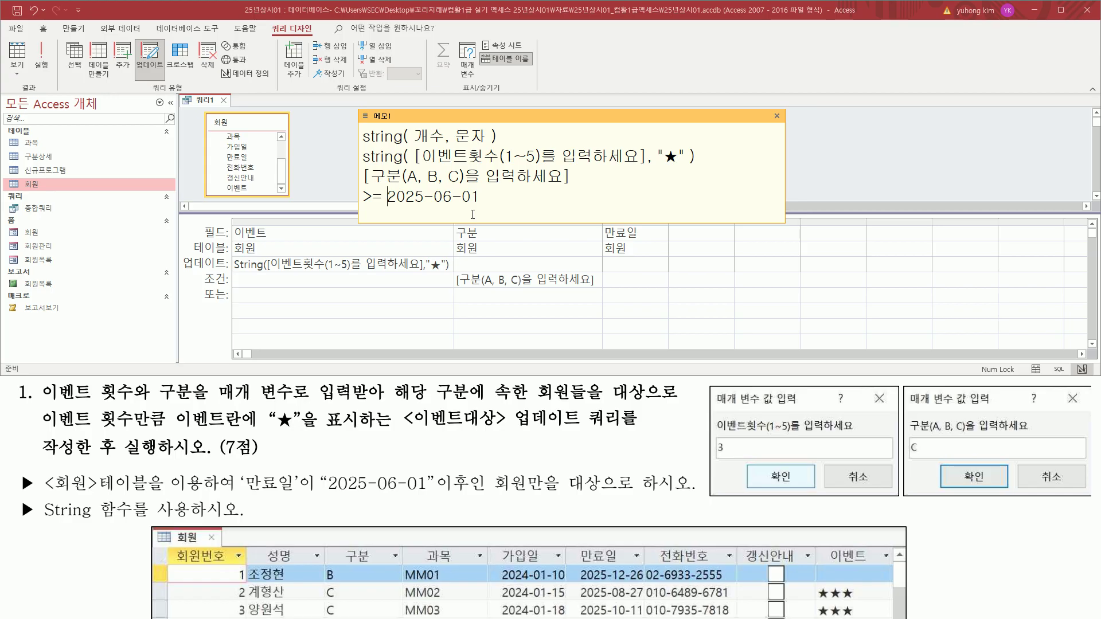
type("#")
type("#")
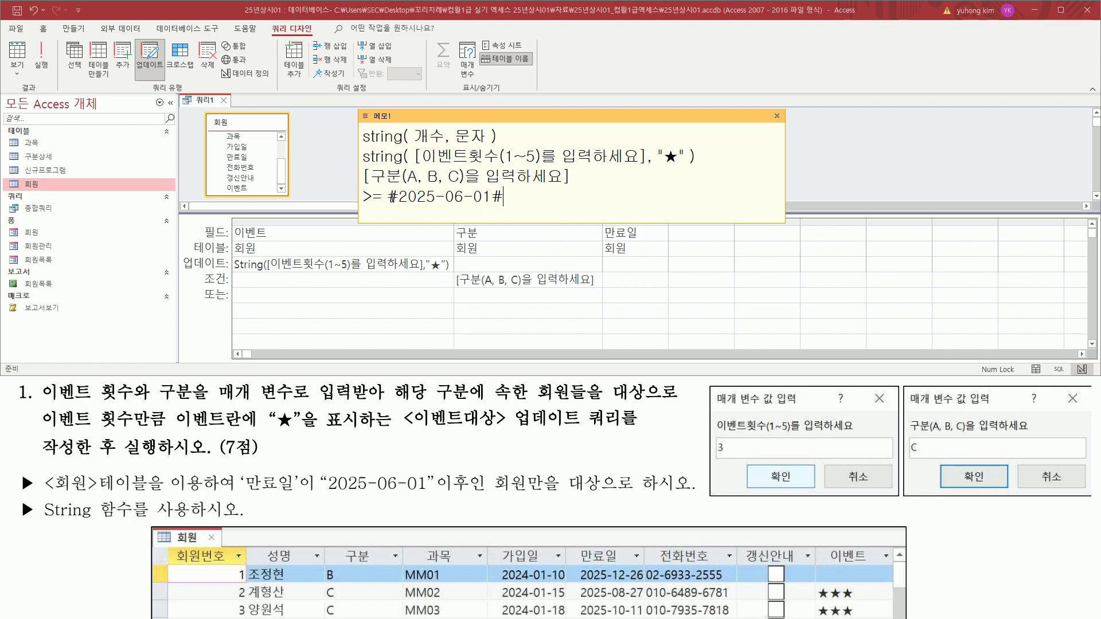
left_click_drag(390, 197, 525, 200)
left_click(418, 200)
left_click_drag(387, 204, 503, 205)
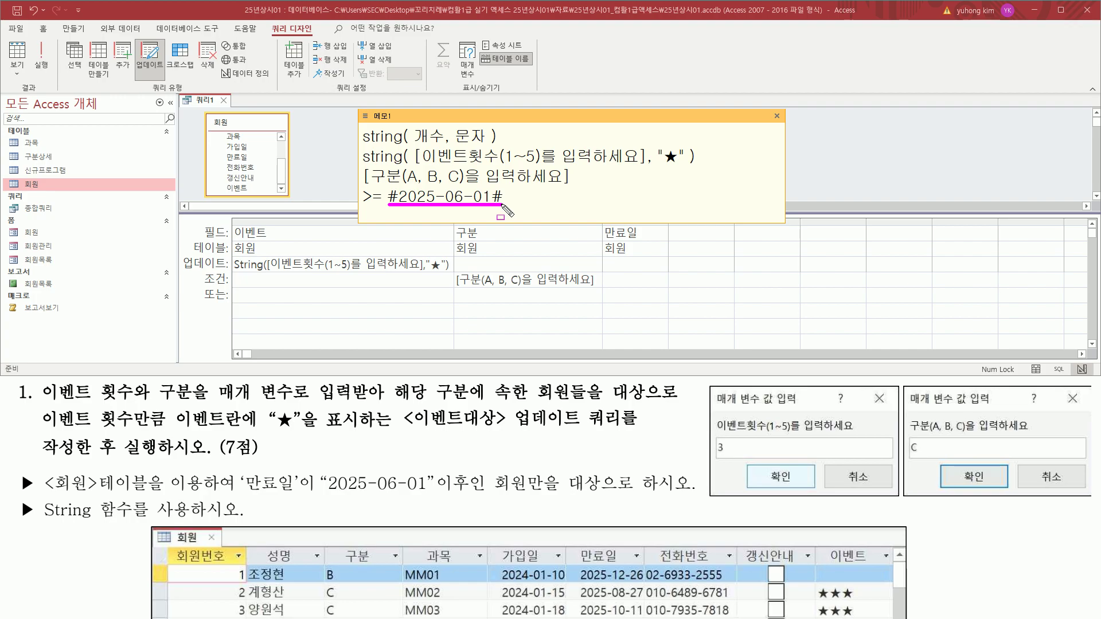
key("Escape")
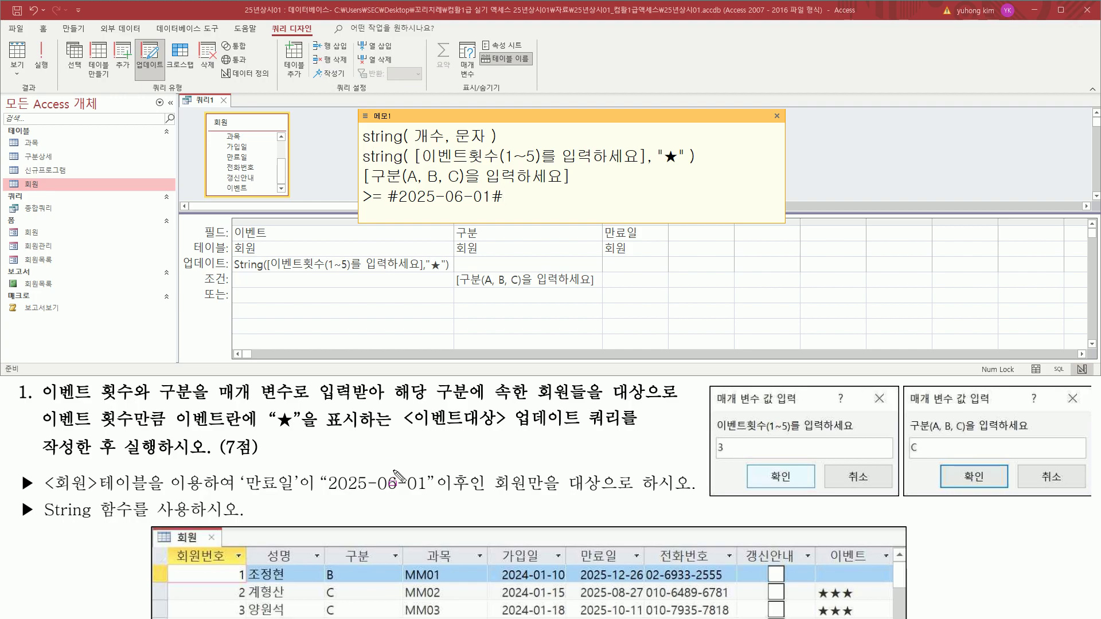
mouse_move(321, 492)
left_mouse_down()
mouse_move(439, 491)
mouse_move(473, 508)
left_mouse_up()
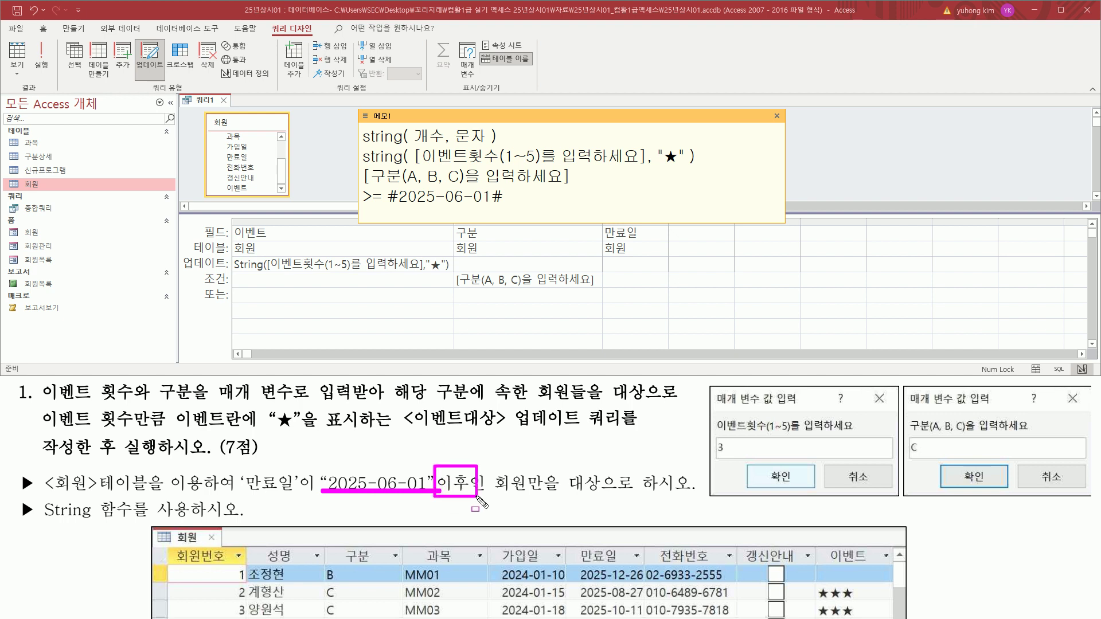
key("Escape")
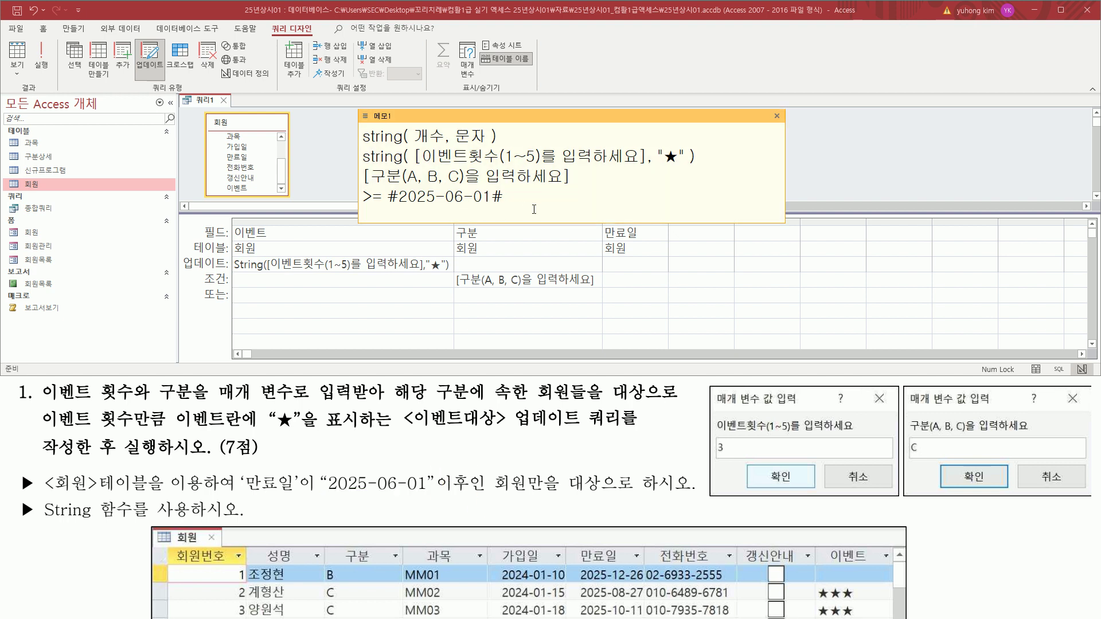
Step: Make the memo slightly taller and add the contrasting condition <= #2025-06-01# on its fifth line
key("Return")
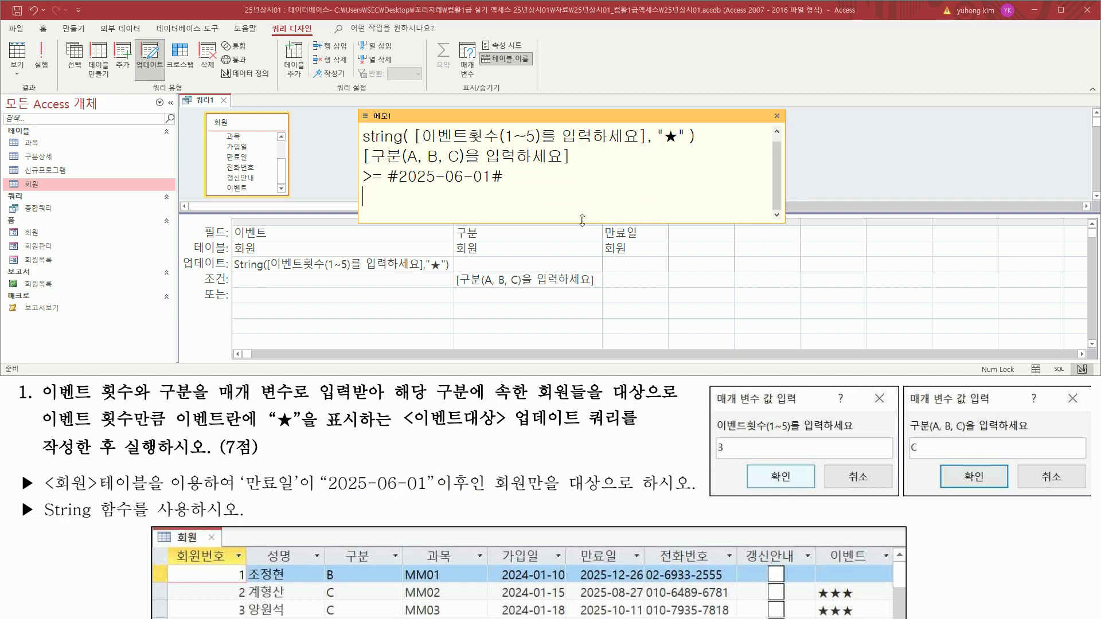
left_click_drag(579, 223, 578, 232)
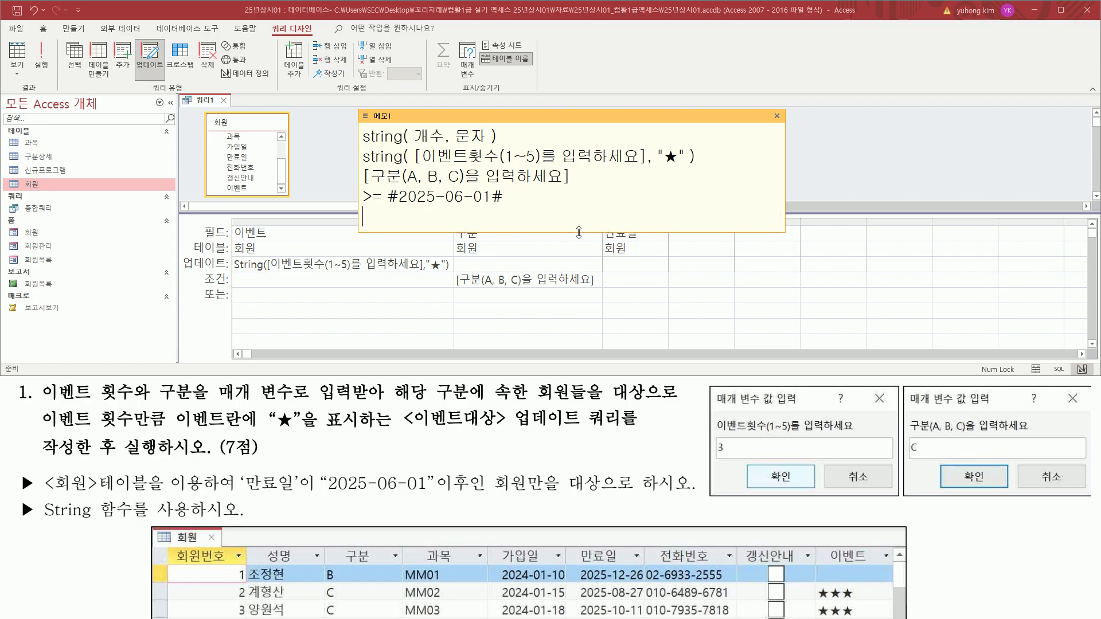
type(">= #2025-06-01#")
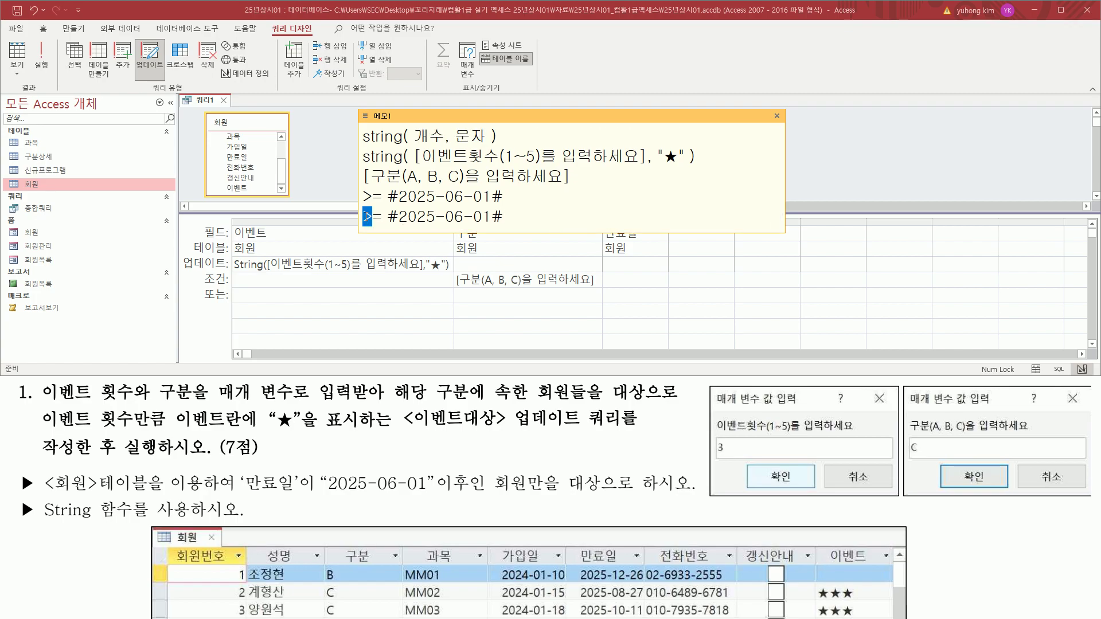
type("<")
mouse_move(383, 201)
left_mouse_down()
mouse_move(383, 189)
mouse_move(375, 227)
mouse_move(385, 228)
left_mouse_up()
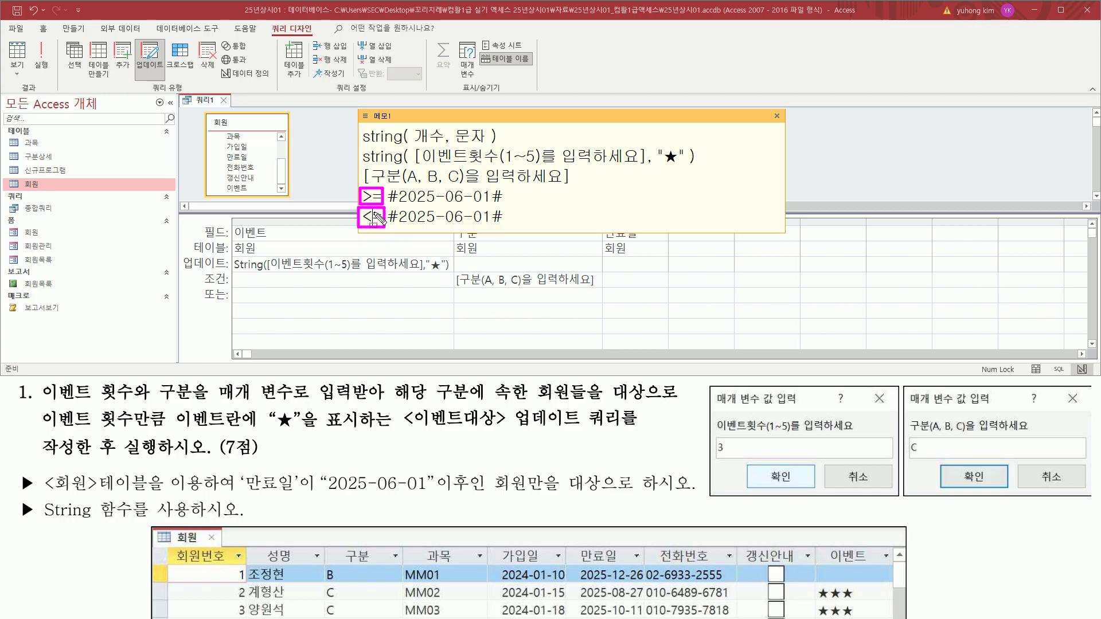
left_click_drag(362, 242, 367, 247)
key("ctrl+z")
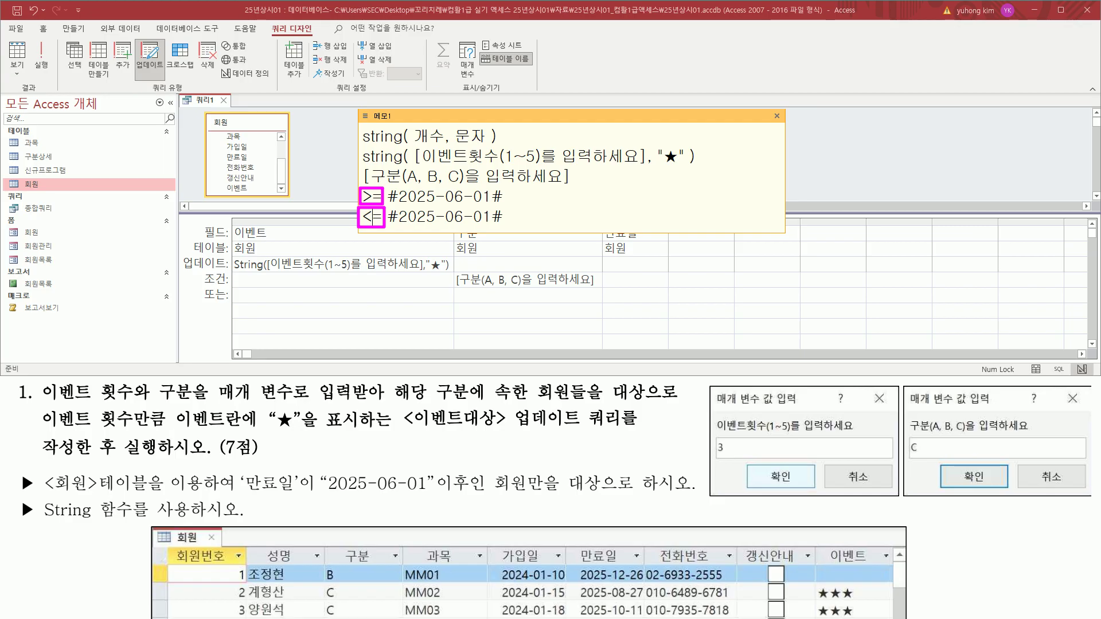
Step: Enter the condition >=#2025-06-01# in the 조건 cell of 만료일 and fit that column to its content
key("Escape")
left_click(619, 283)
key("ctrl+v")
left_click(645, 297)
double_click(668, 223)
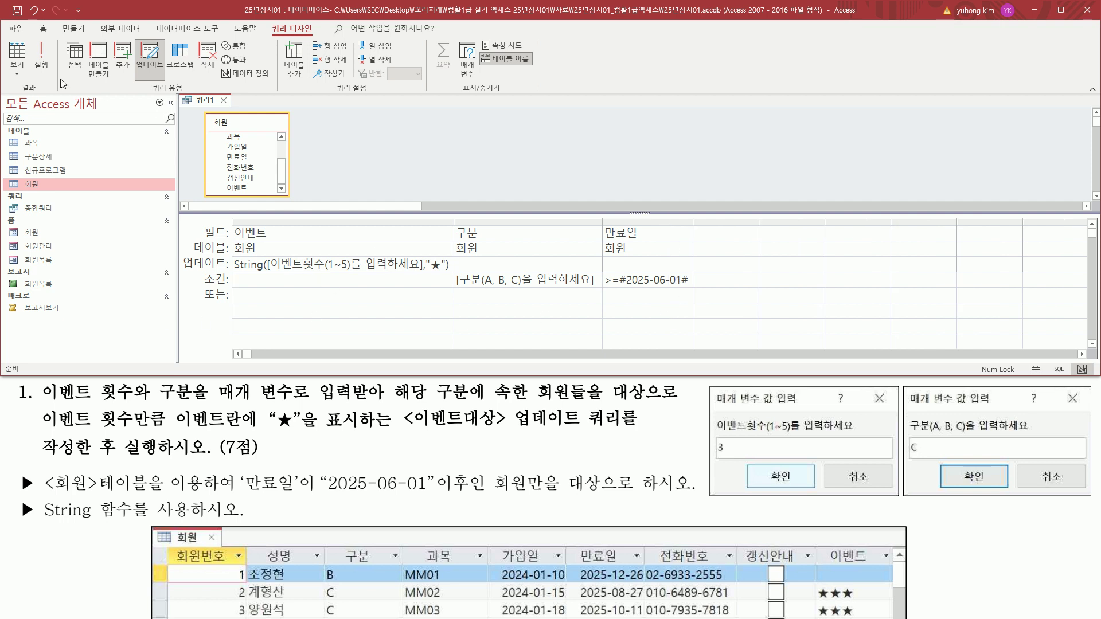
Step: Run the update query and enter 3 as the 이벤트횟수 parameter value
left_click_drag(266, 21, 319, 38)
left_click_drag(14, 80, 42, 93)
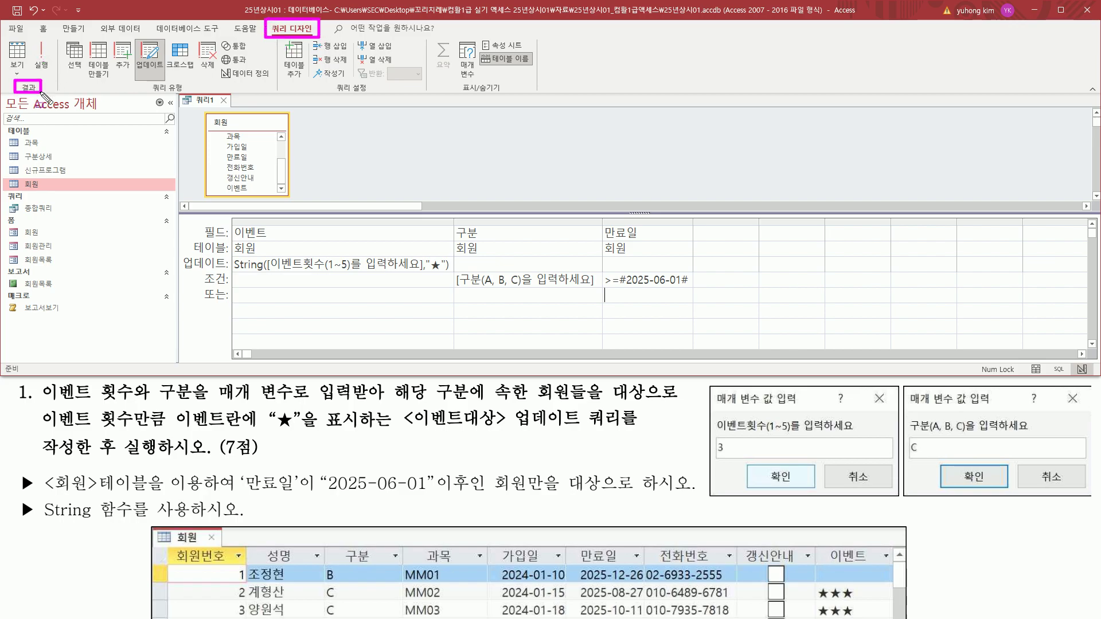
left_click_drag(32, 37, 56, 74)
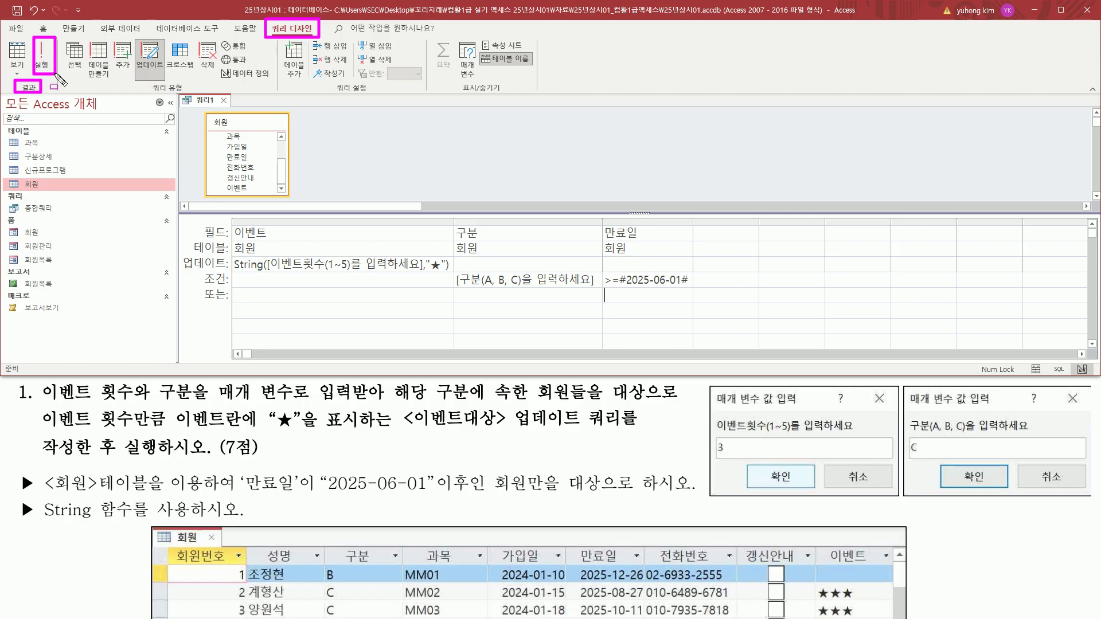
key("Escape")
left_click(44, 62)
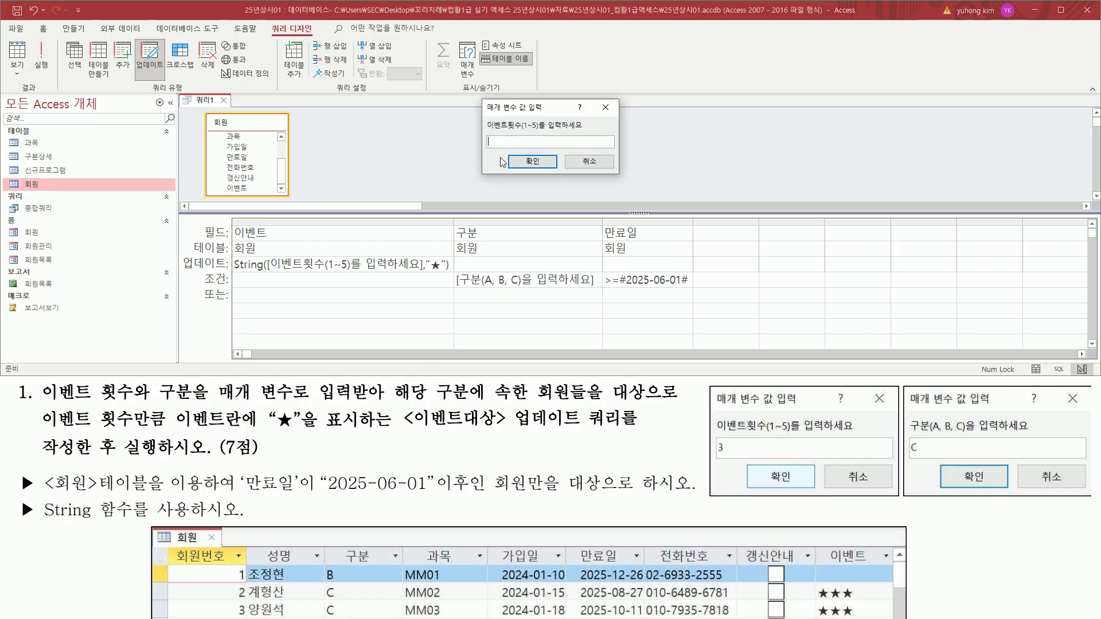
left_click_drag(484, 98, 620, 173)
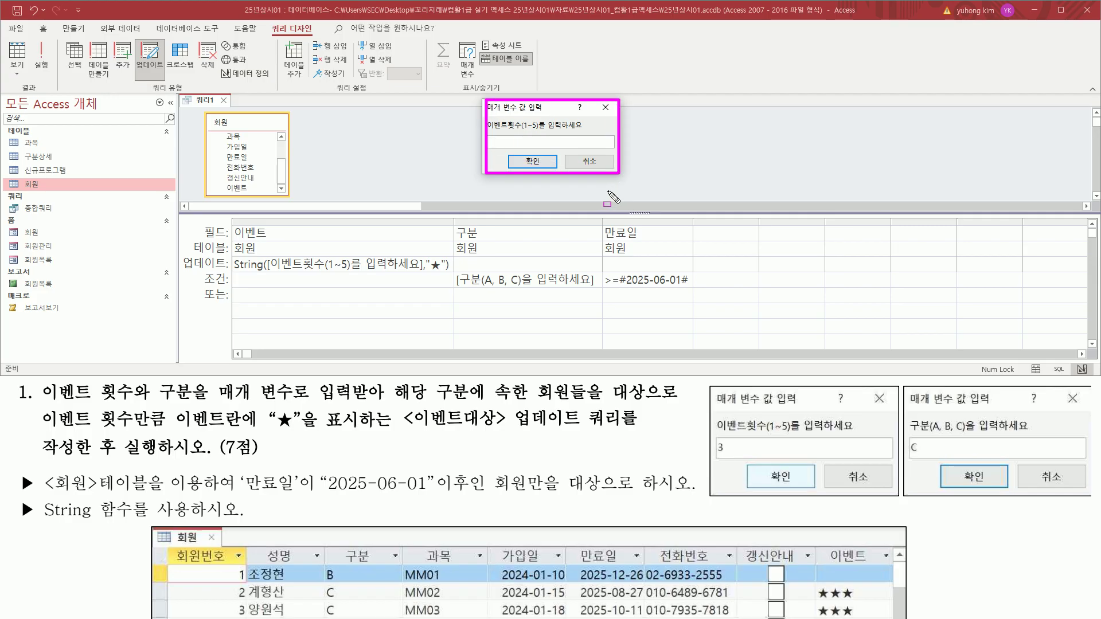
left_click_drag(714, 436, 863, 436)
left_click_drag(486, 132, 587, 131)
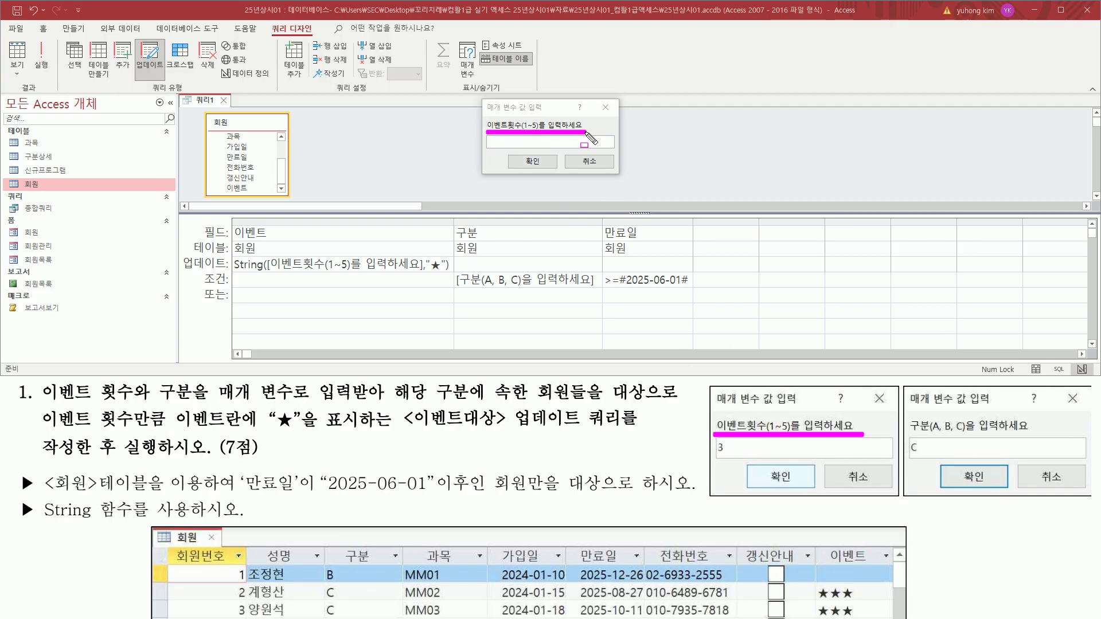
key("Escape")
left_click(525, 143)
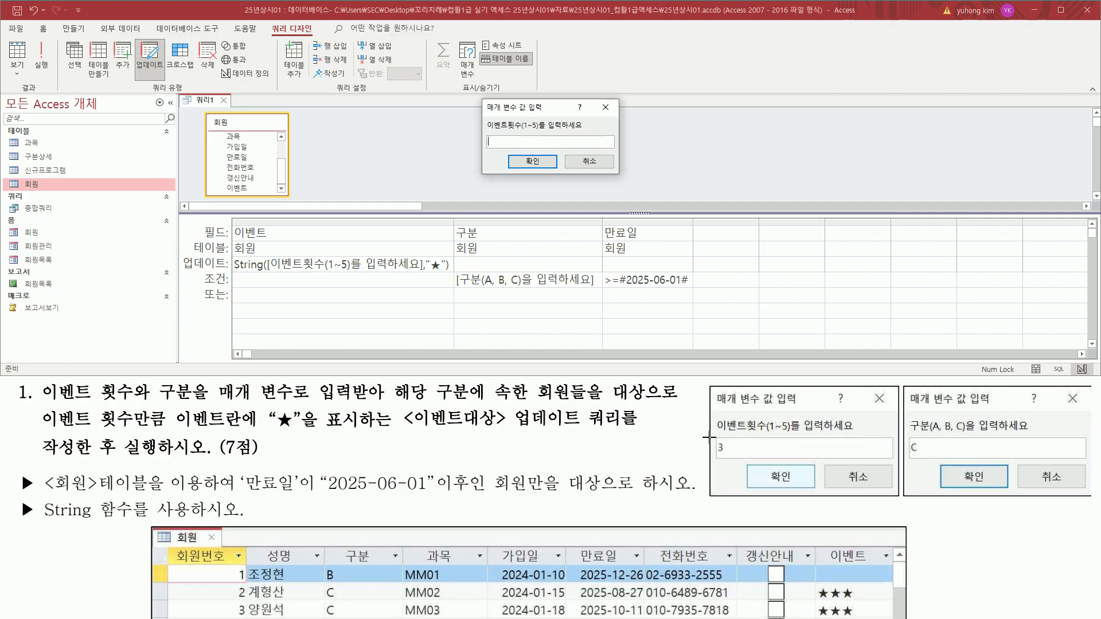
left_click(520, 160)
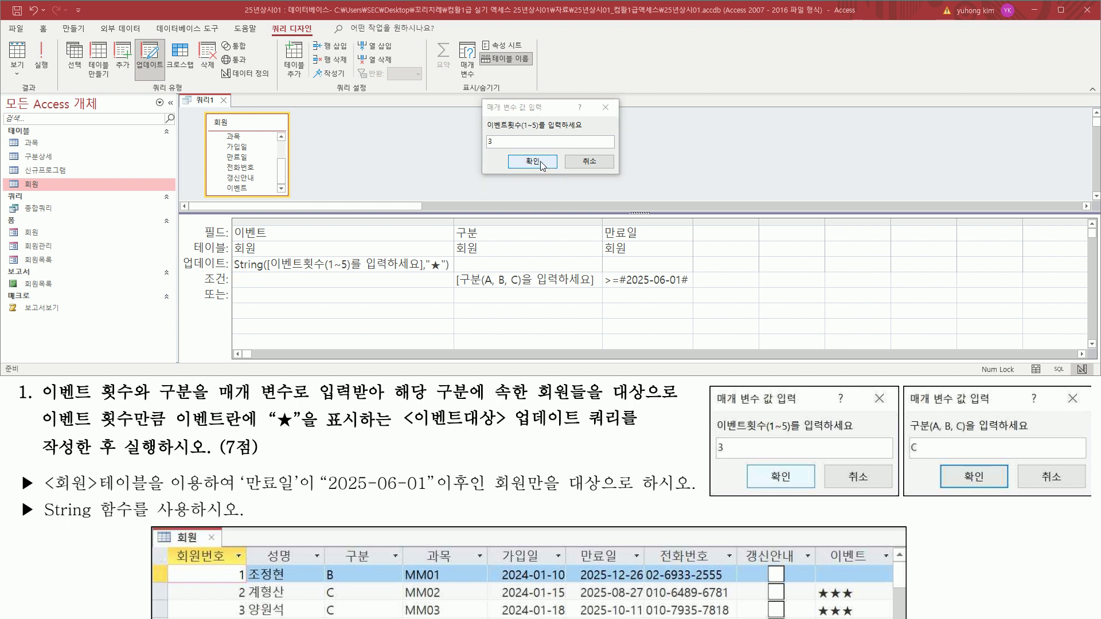
Step: Enter C as the 구분 parameter value of the running query
key("ctrl+2")
mouse_move(905, 387)
left_mouse_down()
mouse_move(1032, 482)
mouse_move(1089, 497)
left_mouse_up()
mouse_move(483, 101)
left_mouse_down()
mouse_move(563, 159)
mouse_move(620, 175)
left_mouse_up()
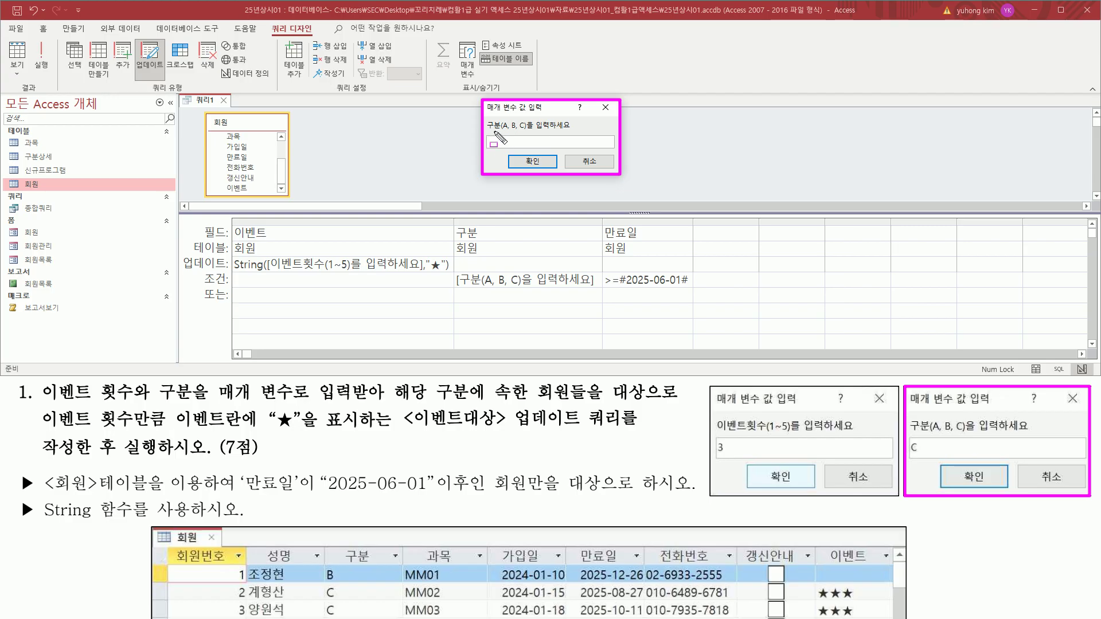
left_click_drag(488, 131, 572, 133)
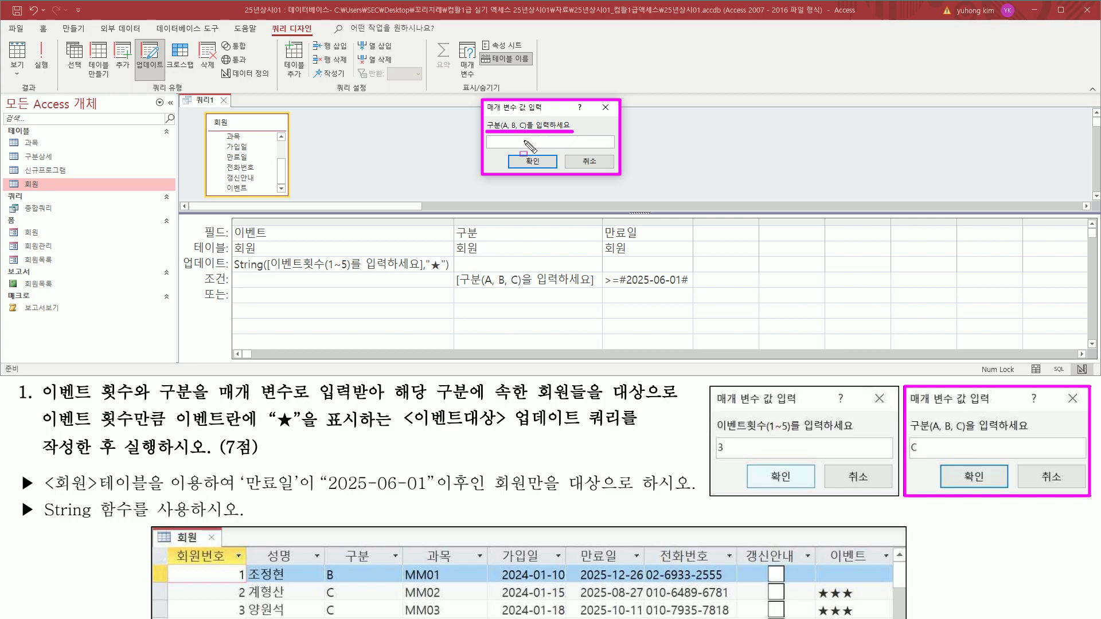
key("Escape")
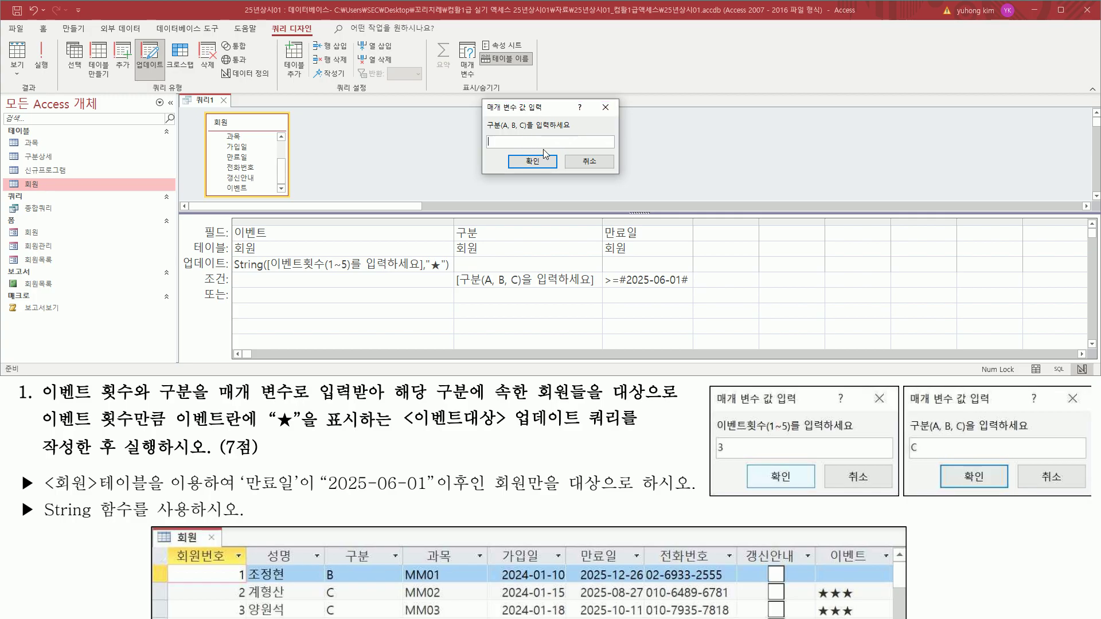
type("C")
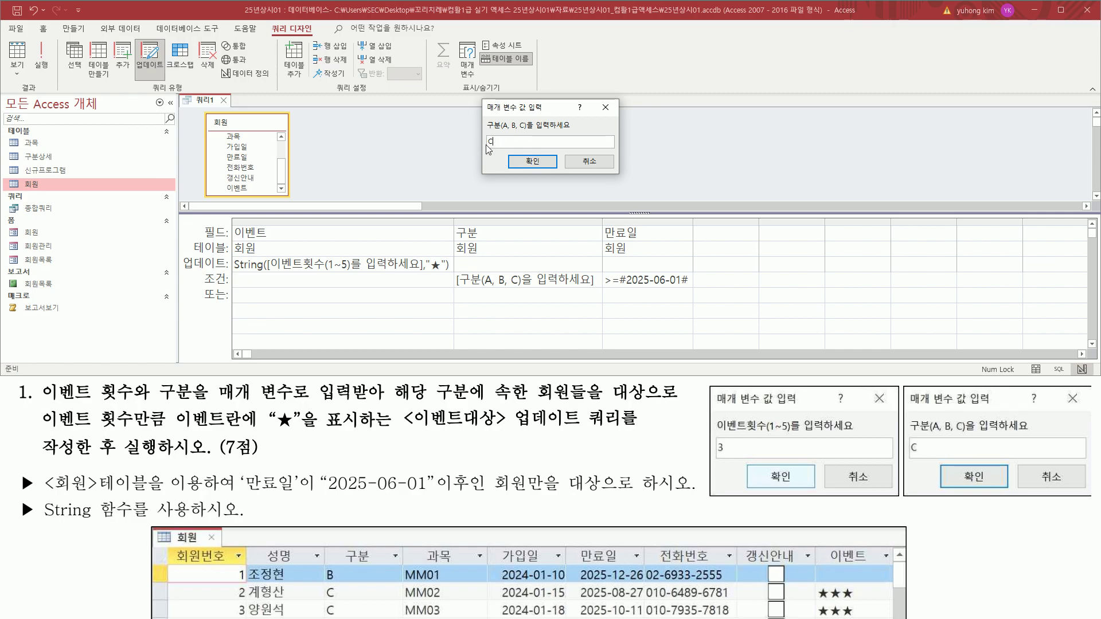
left_click(532, 163)
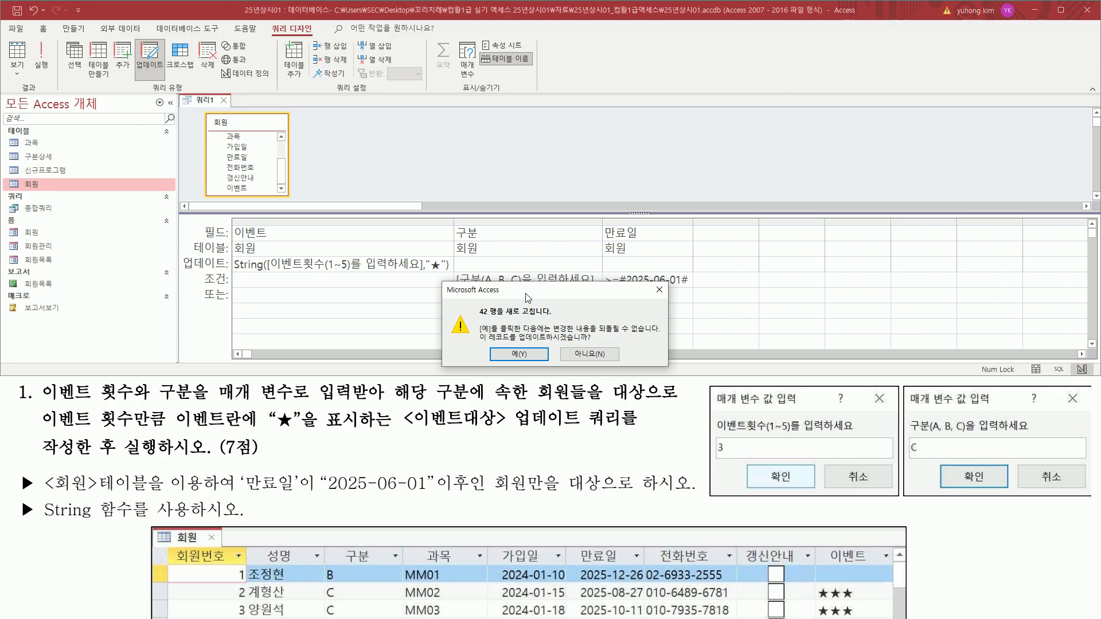
Step: Read the update message, compare it with the sample parameter values and approve updating the records
mouse_move(474, 320)
left_mouse_down()
mouse_move(550, 331)
mouse_move(567, 308)
mouse_move(564, 320)
left_mouse_up()
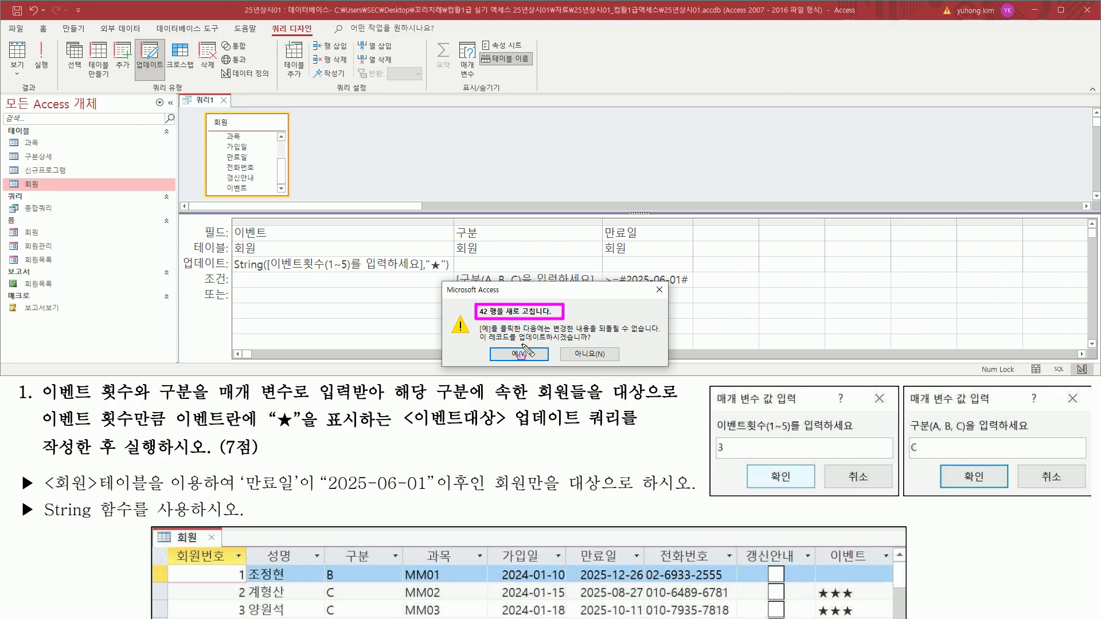
left_click_drag(514, 345, 597, 345)
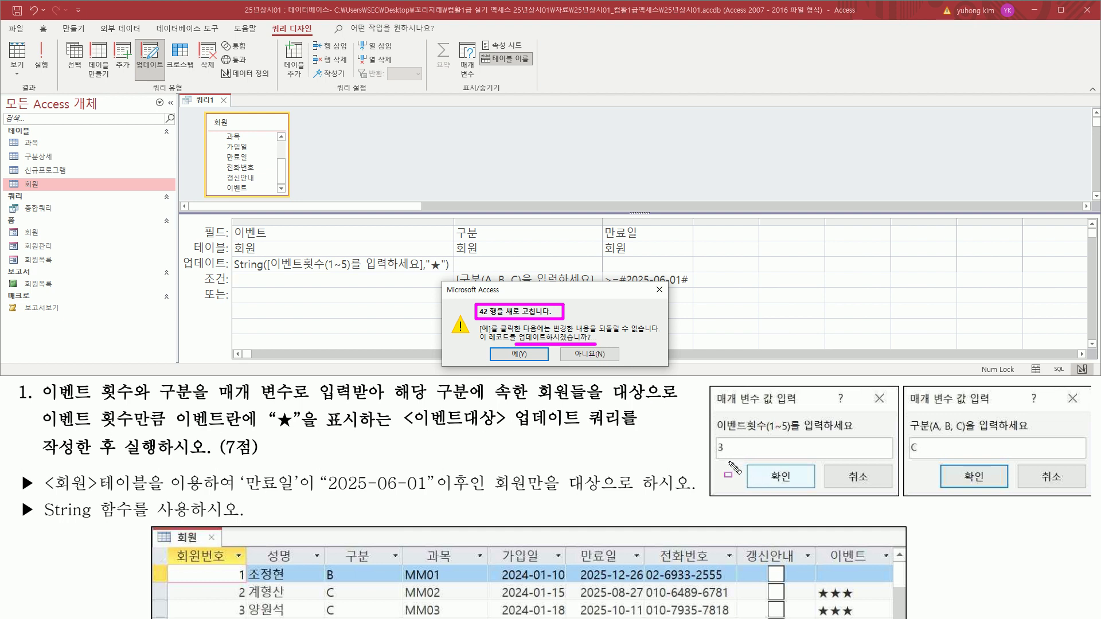
left_click_drag(713, 437, 728, 459)
left_click_drag(907, 439, 922, 459)
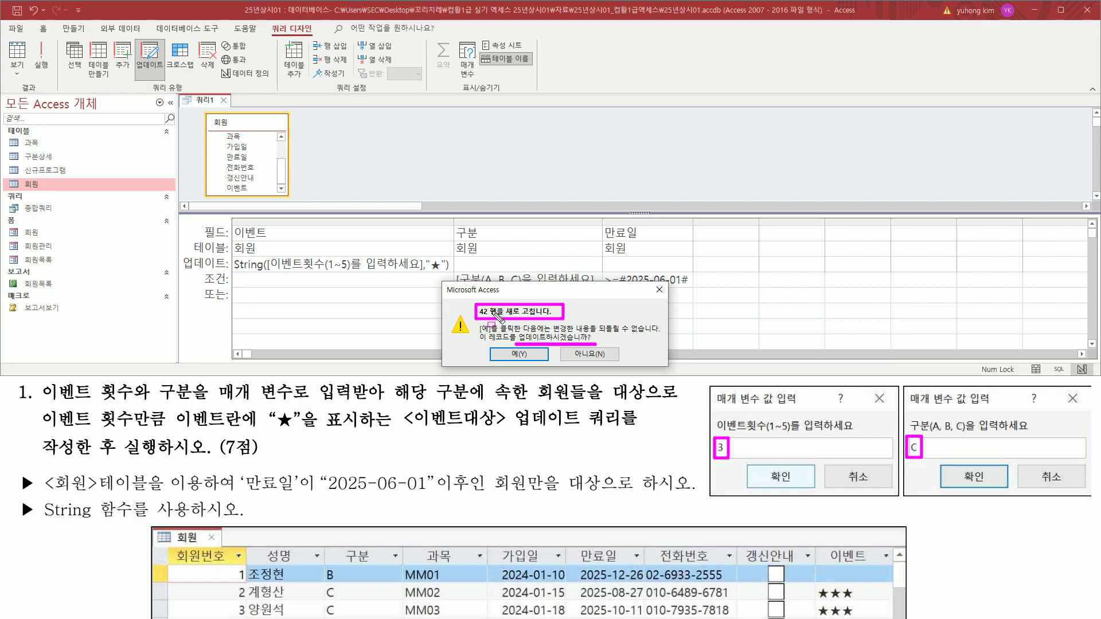
key("Escape")
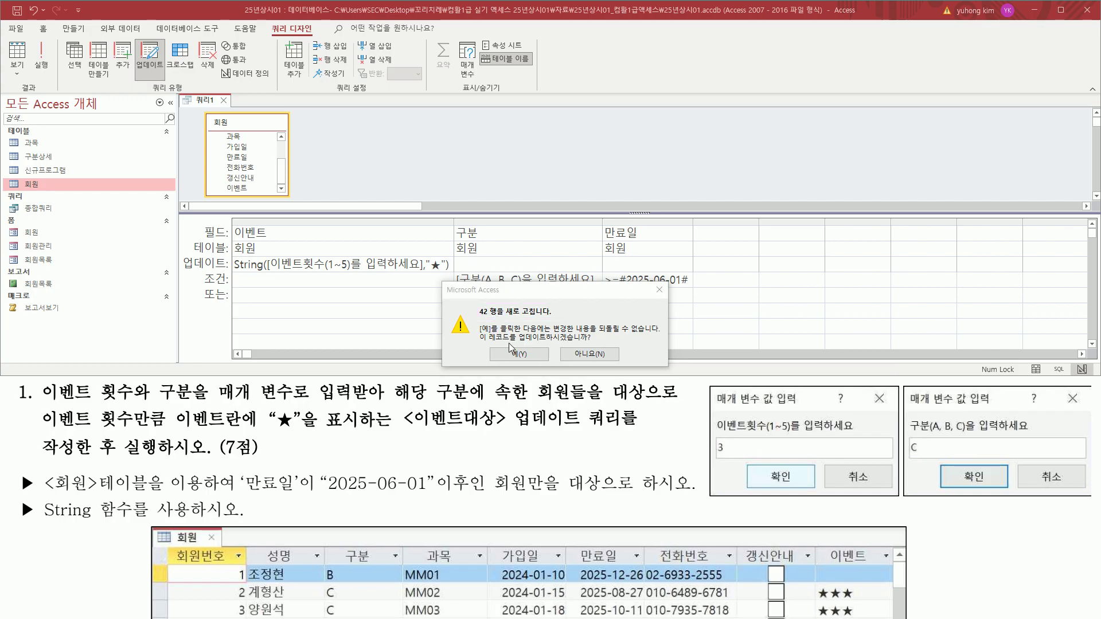
left_click(527, 355)
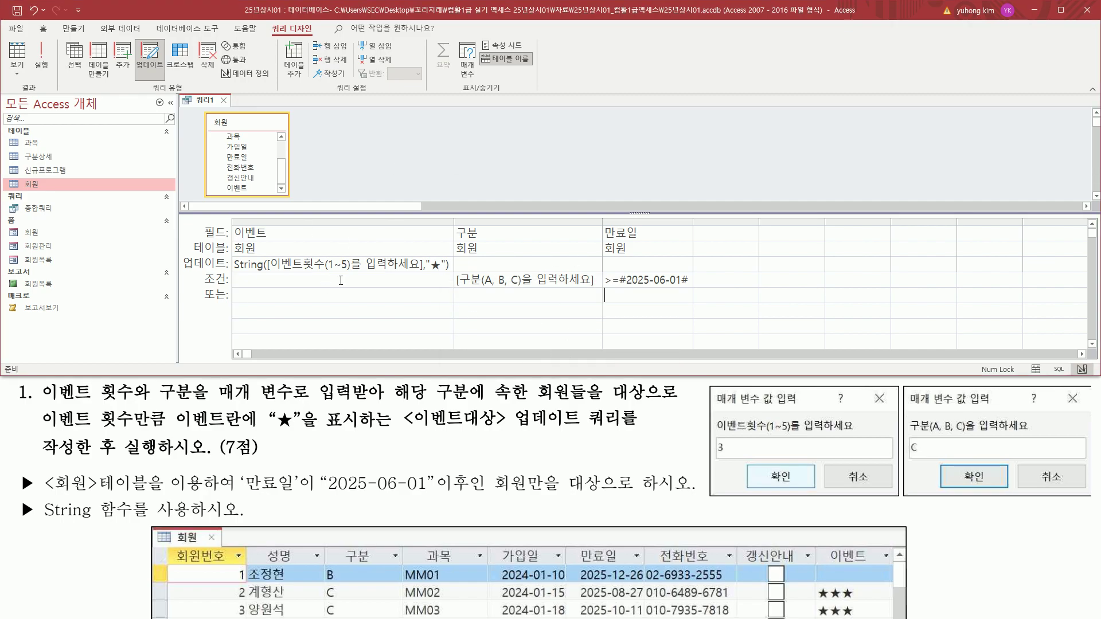
Step: Open the 회원 table, compare 구분, 만료일 and 이벤트 across the C records to verify the update, and close the table
left_click_drag(6, 176, 55, 196)
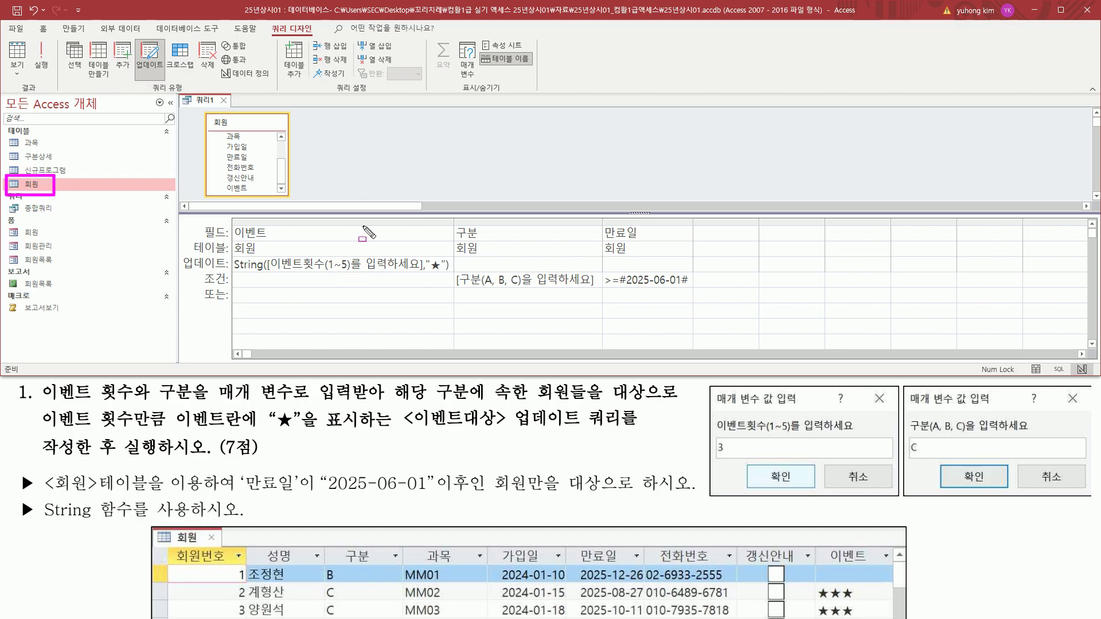
key("Escape")
double_click(48, 184)
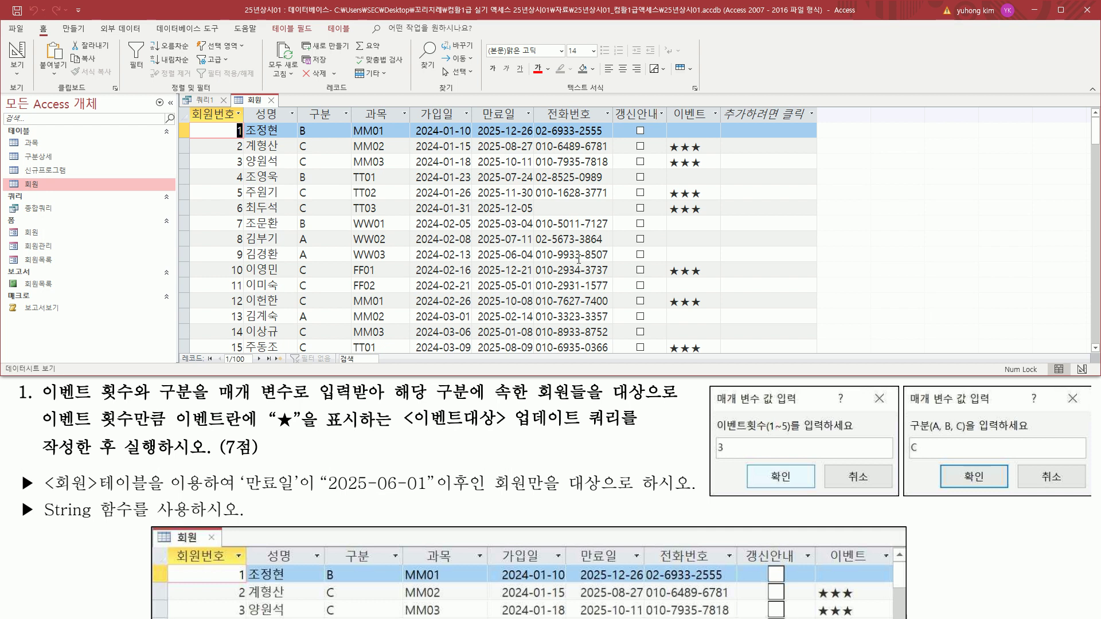
mouse_move(293, 140)
left_mouse_down()
mouse_move(320, 171)
mouse_move(317, 213)
left_mouse_up()
mouse_move(297, 263)
left_mouse_down()
mouse_move(312, 309)
mouse_move(299, 344)
mouse_move(312, 352)
left_mouse_up()
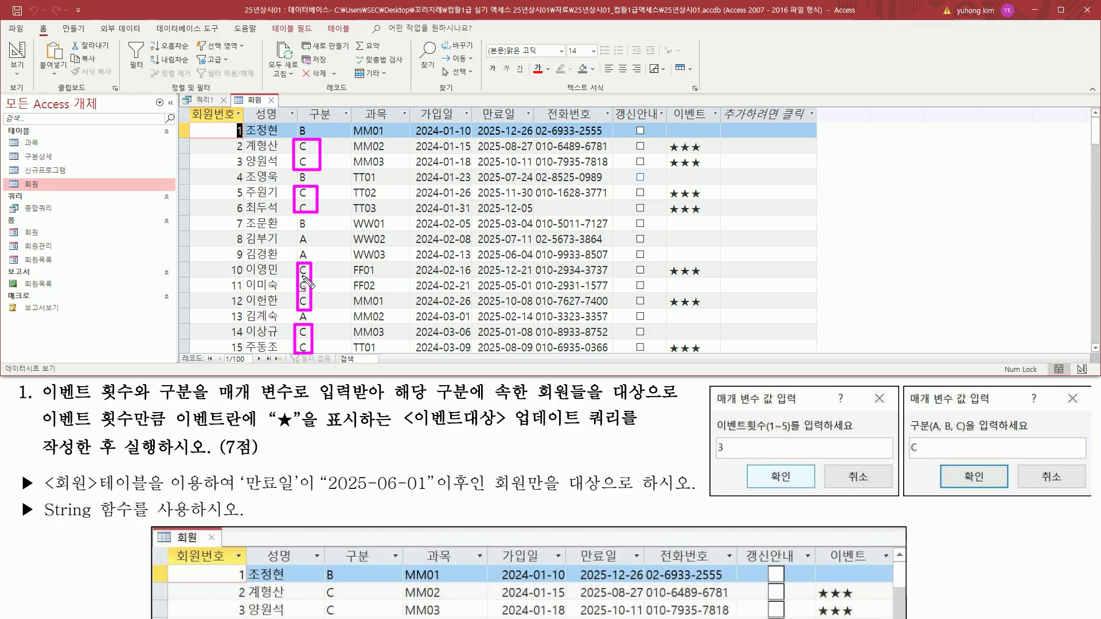
left_click_drag(294, 277, 718, 297)
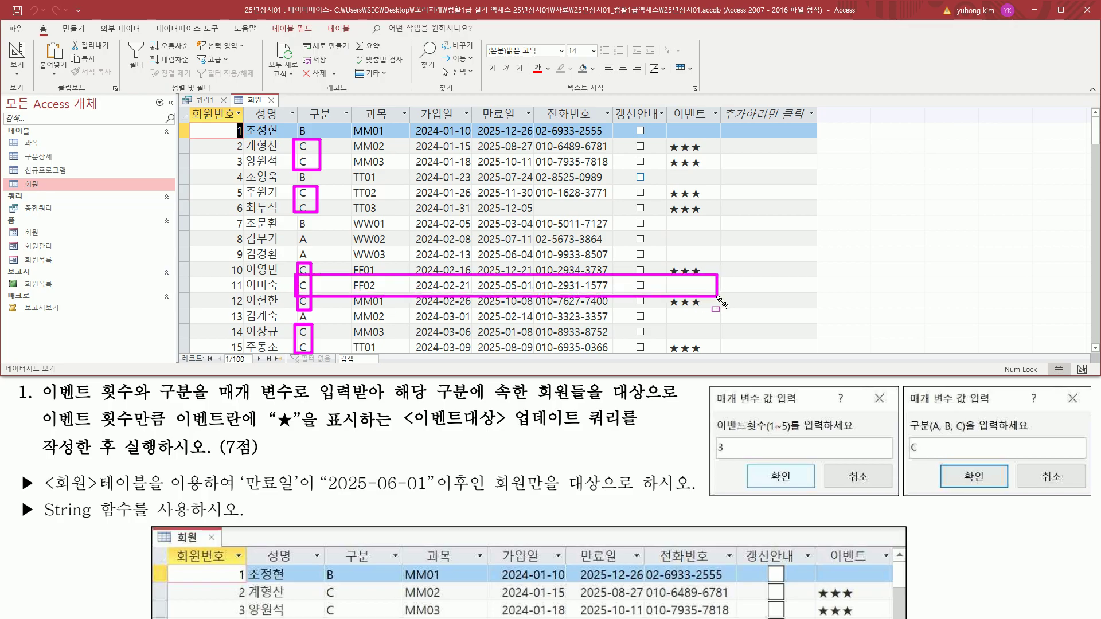
left_click_drag(478, 292, 528, 293)
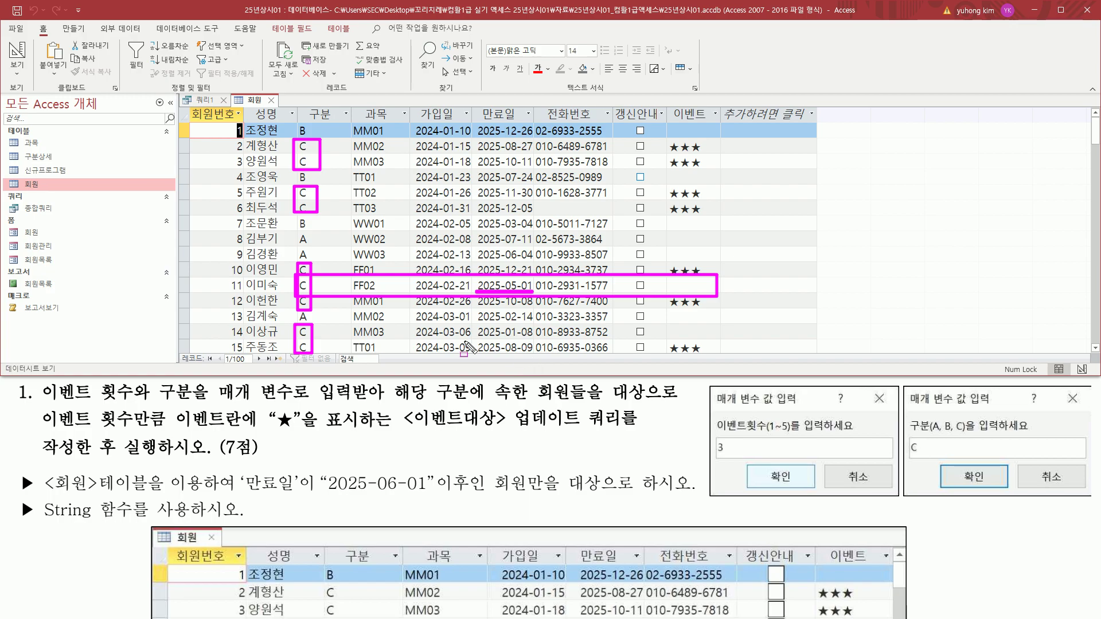
mouse_move(295, 324)
left_mouse_down()
mouse_move(447, 340)
mouse_move(720, 342)
left_mouse_up()
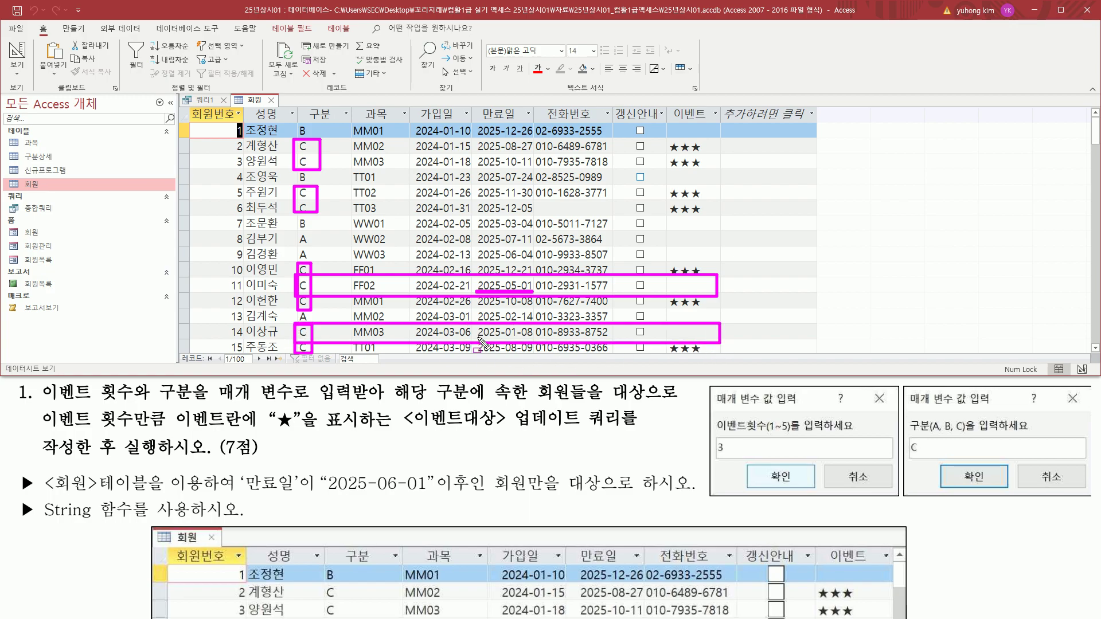
left_click_drag(477, 339, 532, 339)
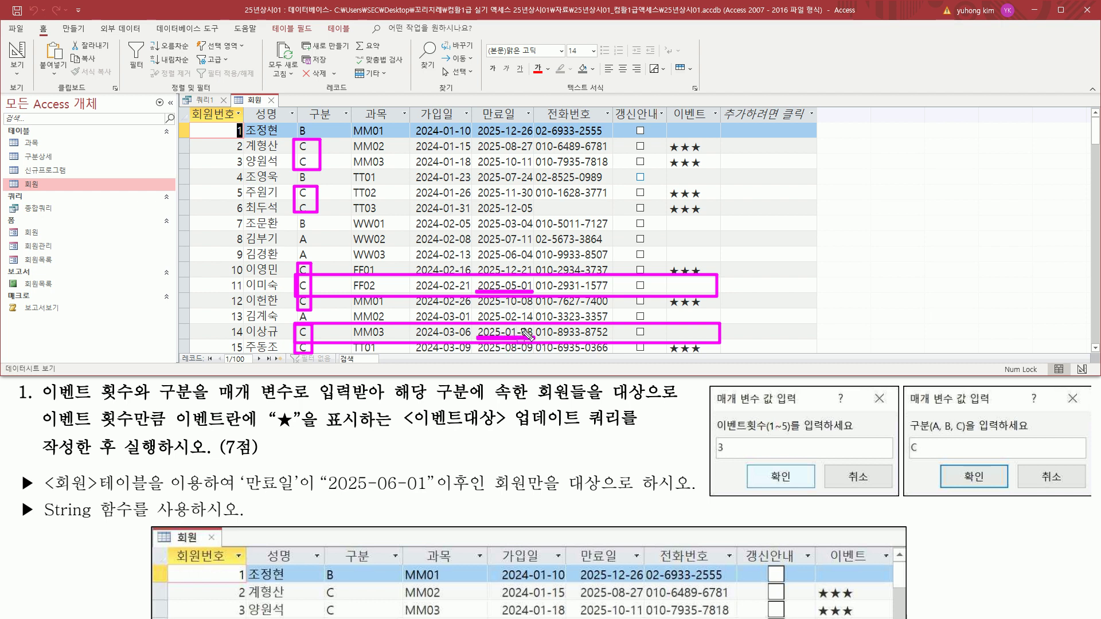
key("Escape")
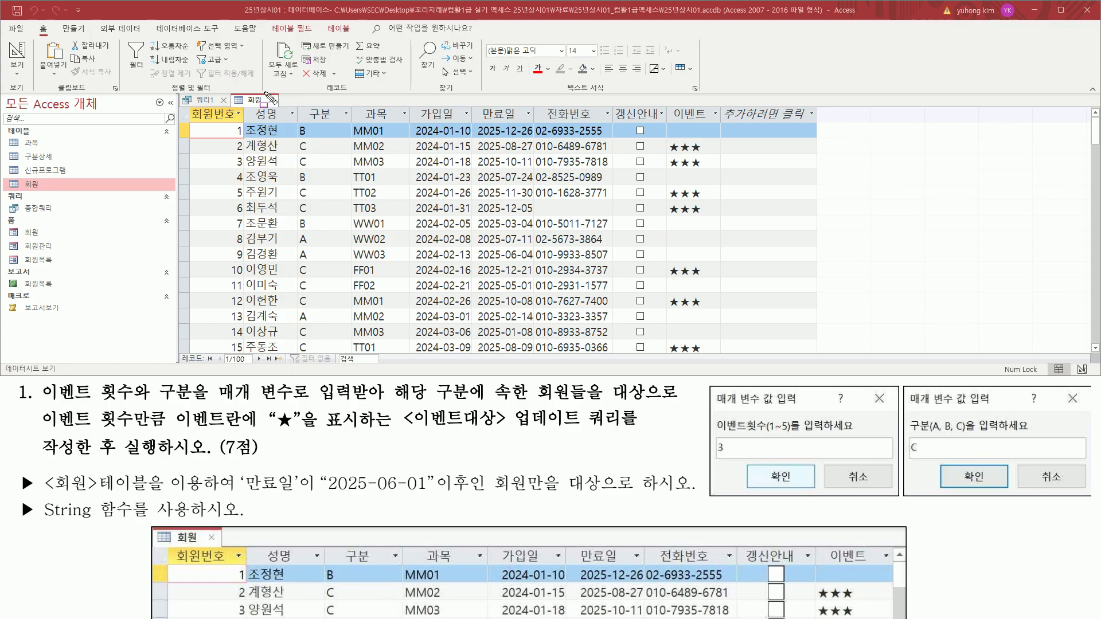
left_click(273, 101)
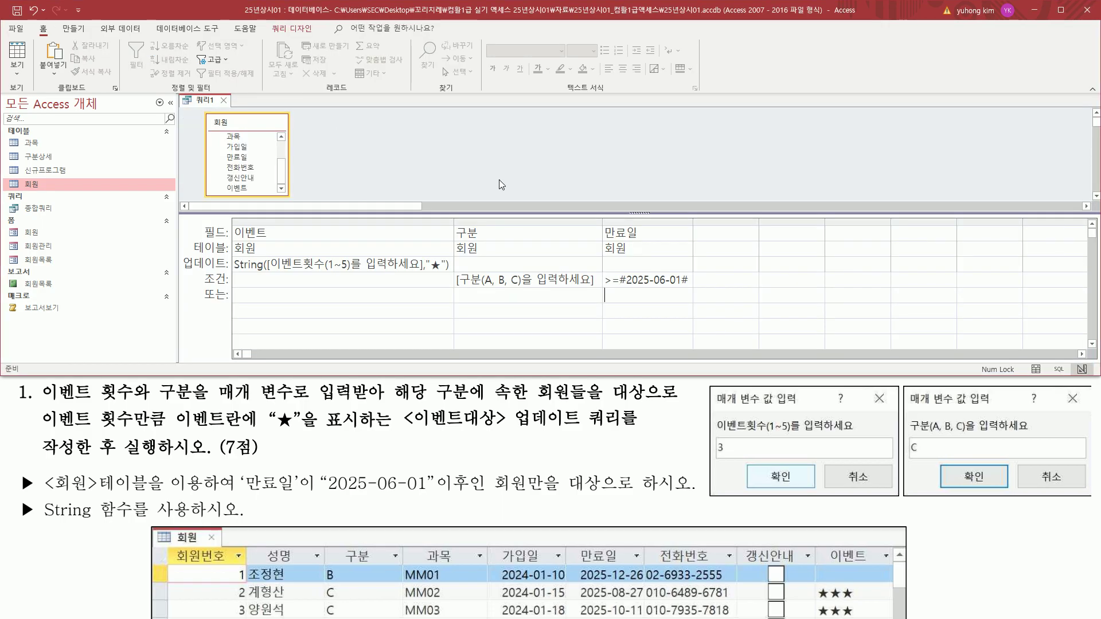
Step: Close the update query, saving it as 이벤트대상, and locate it among the database's queries
left_click(225, 101)
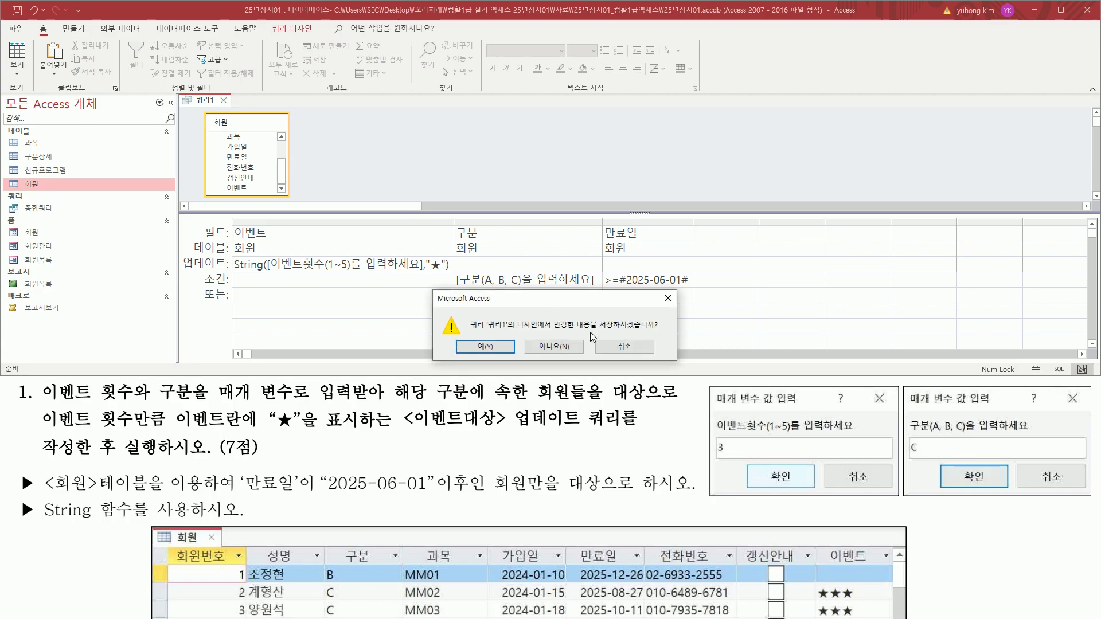
left_click(487, 347)
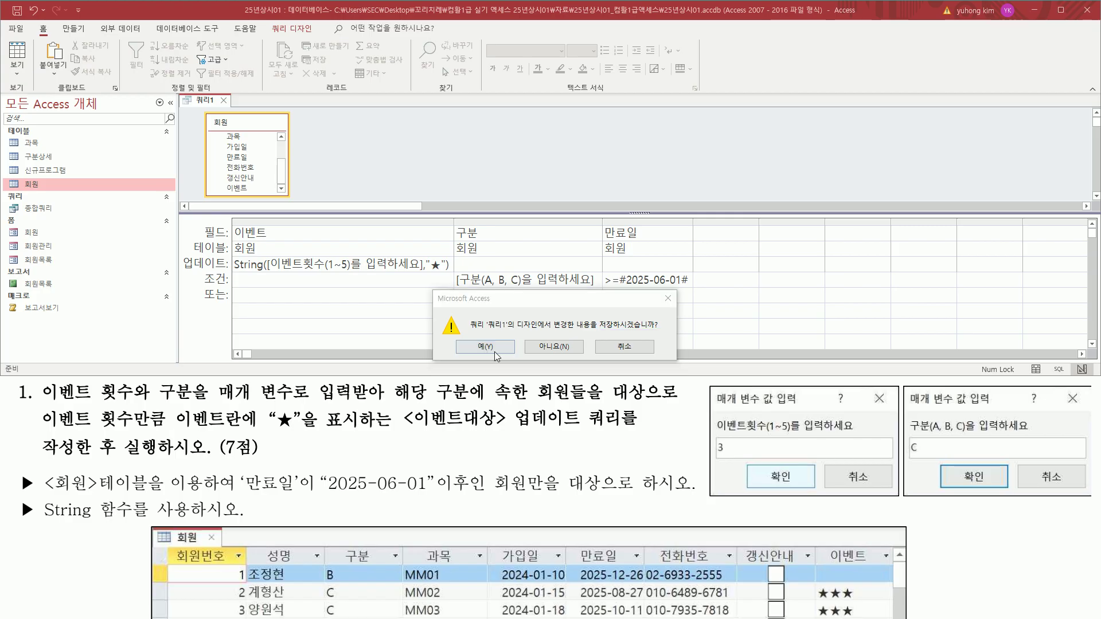
left_click(496, 348)
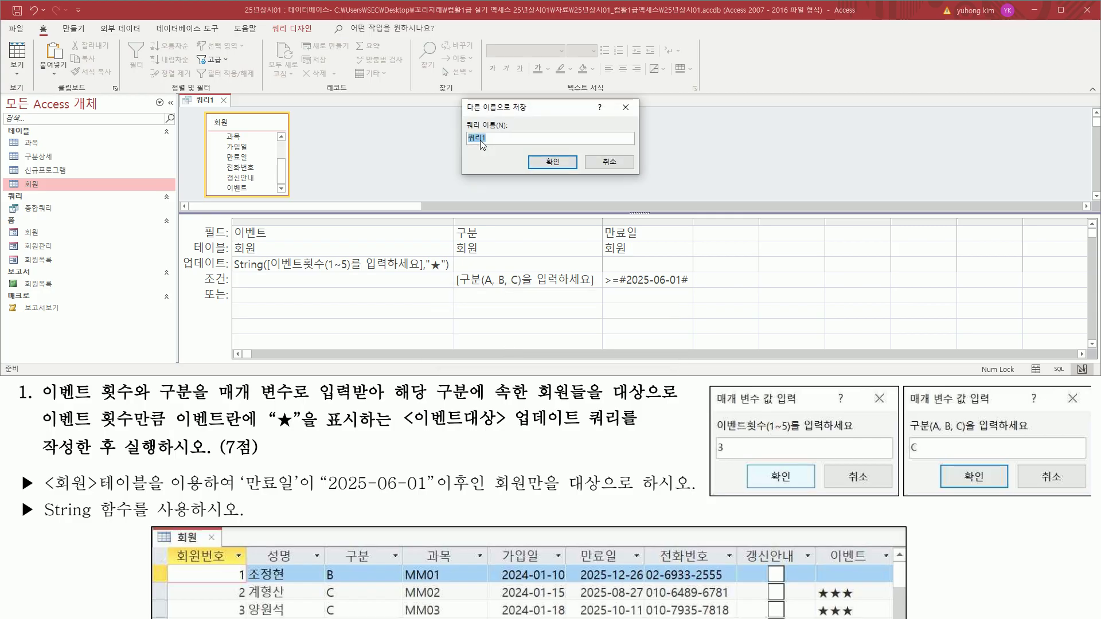
left_click_drag(463, 117, 519, 148)
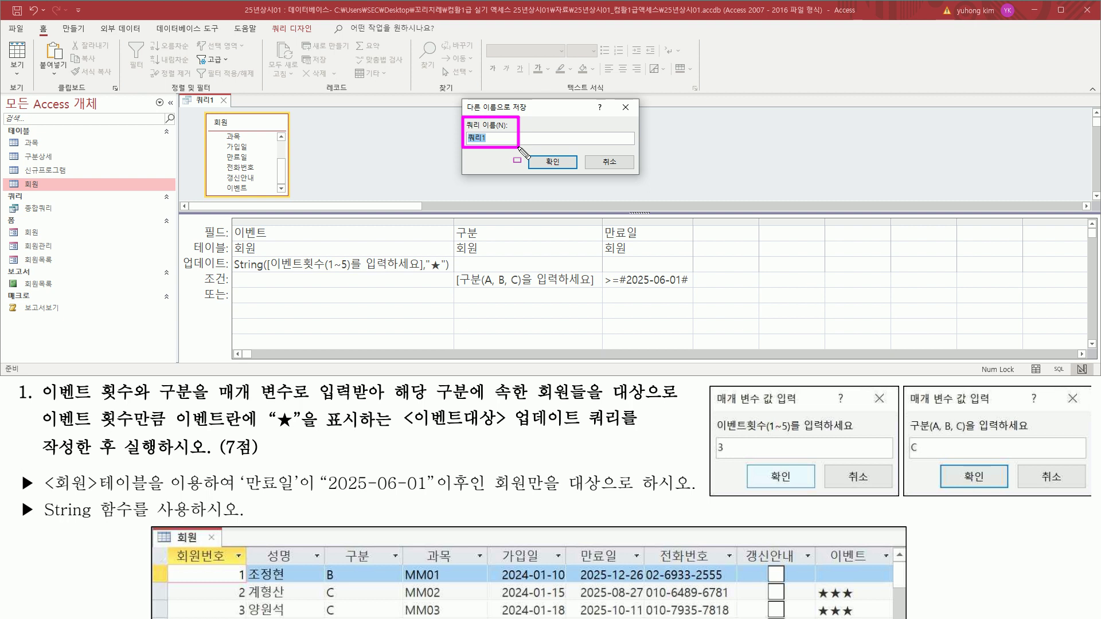
left_click_drag(406, 428, 615, 427)
key("Escape")
type("dl")
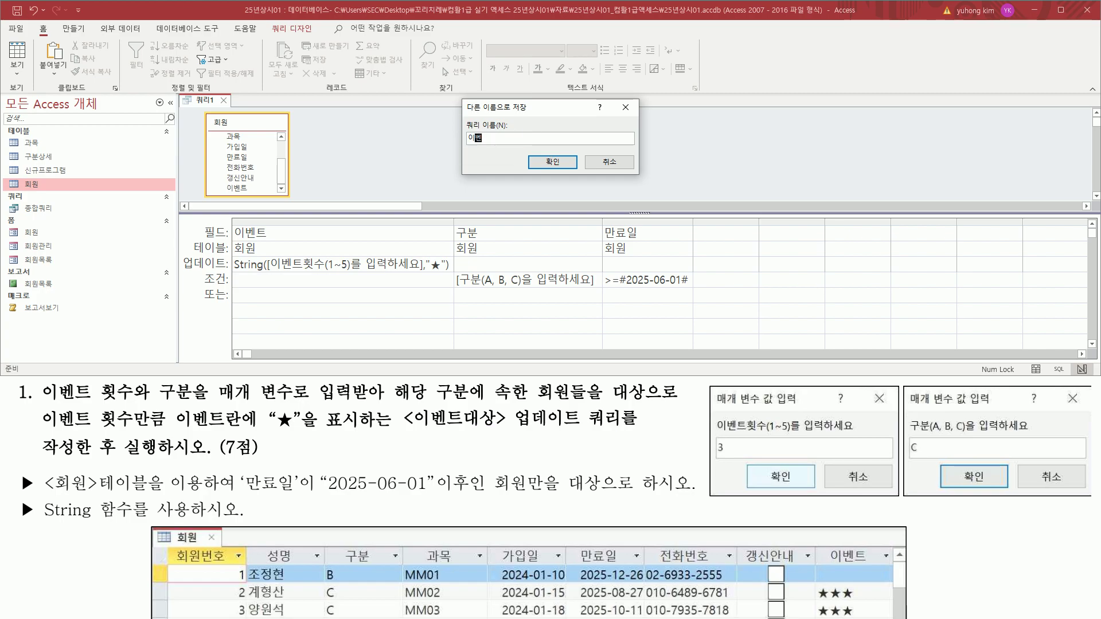
type("ㄷ")
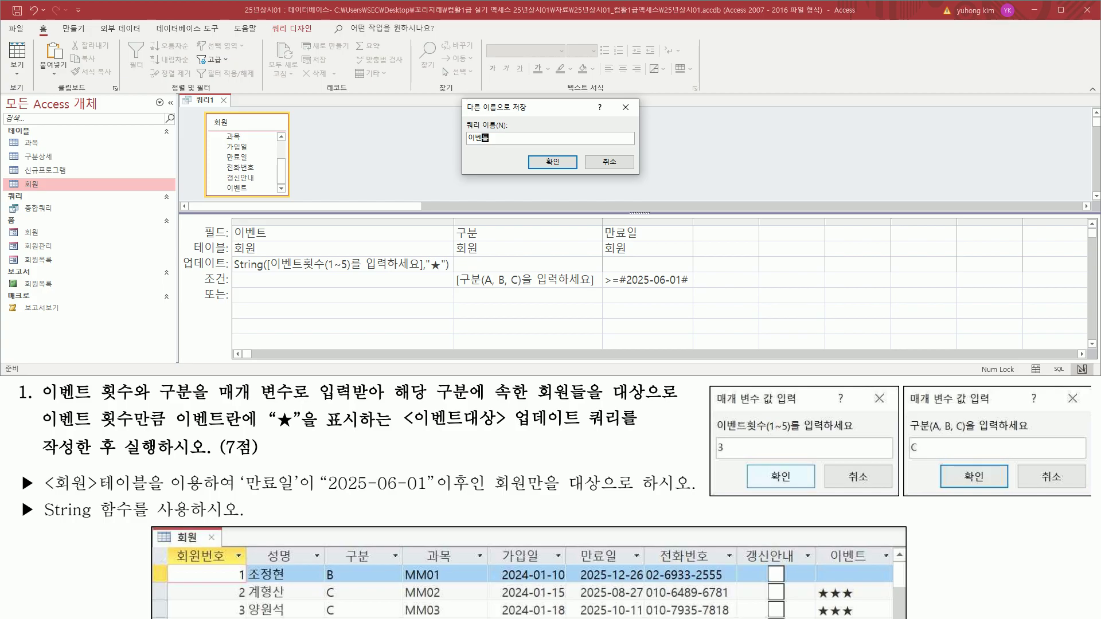
mouse_move(465, 145)
left_mouse_down()
mouse_move(510, 145)
mouse_move(573, 173)
left_mouse_up()
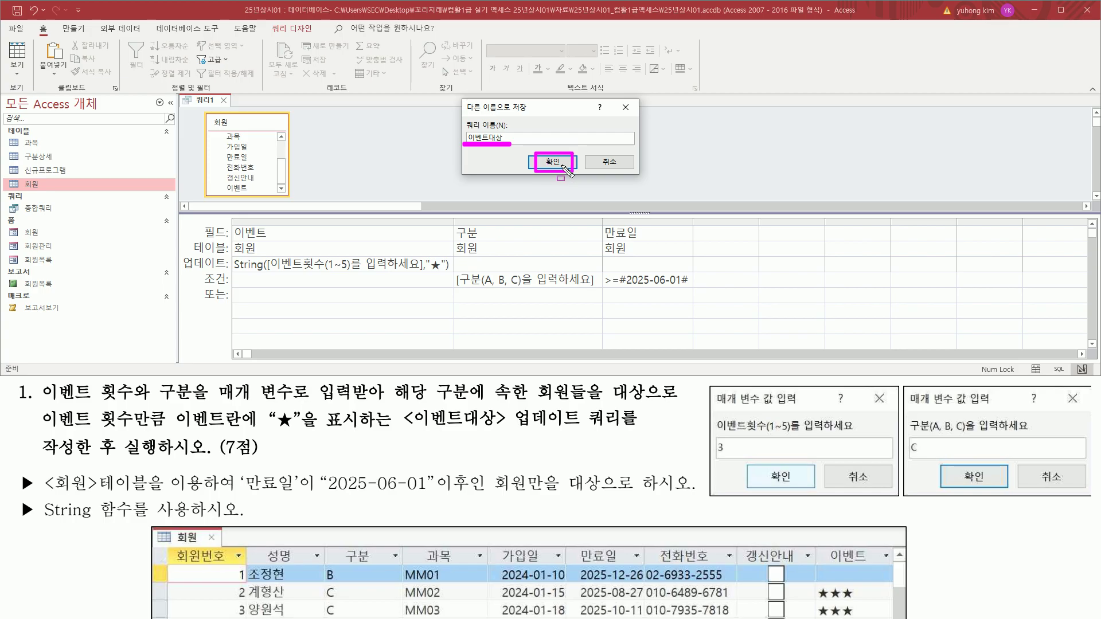
left_click(565, 166)
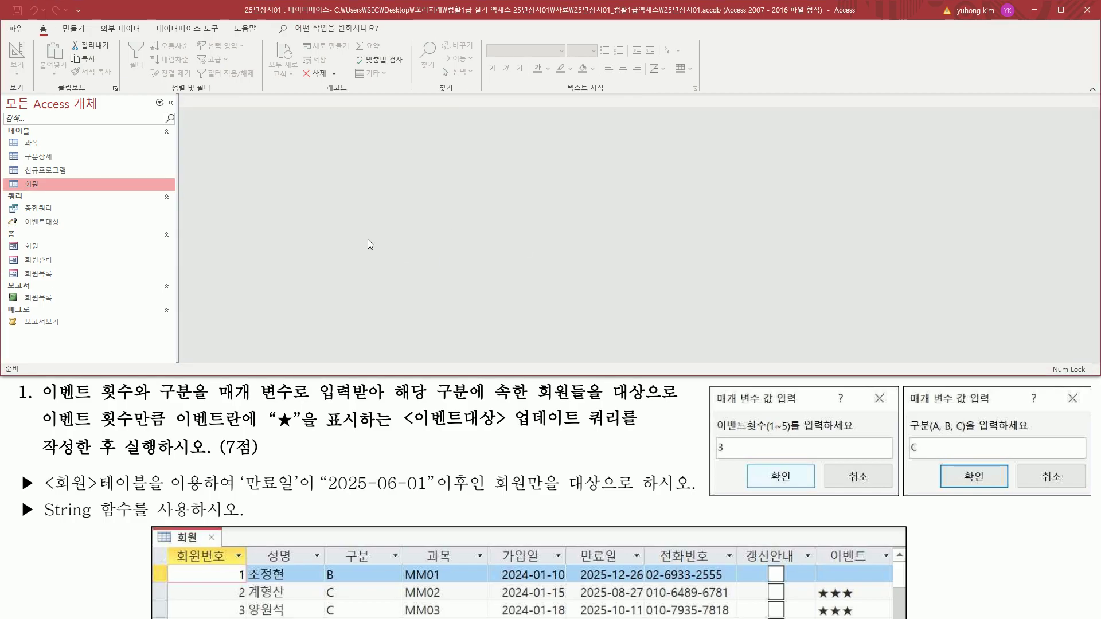
left_click(53, 225)
left_click_drag(5, 214, 79, 235)
key("Escape")
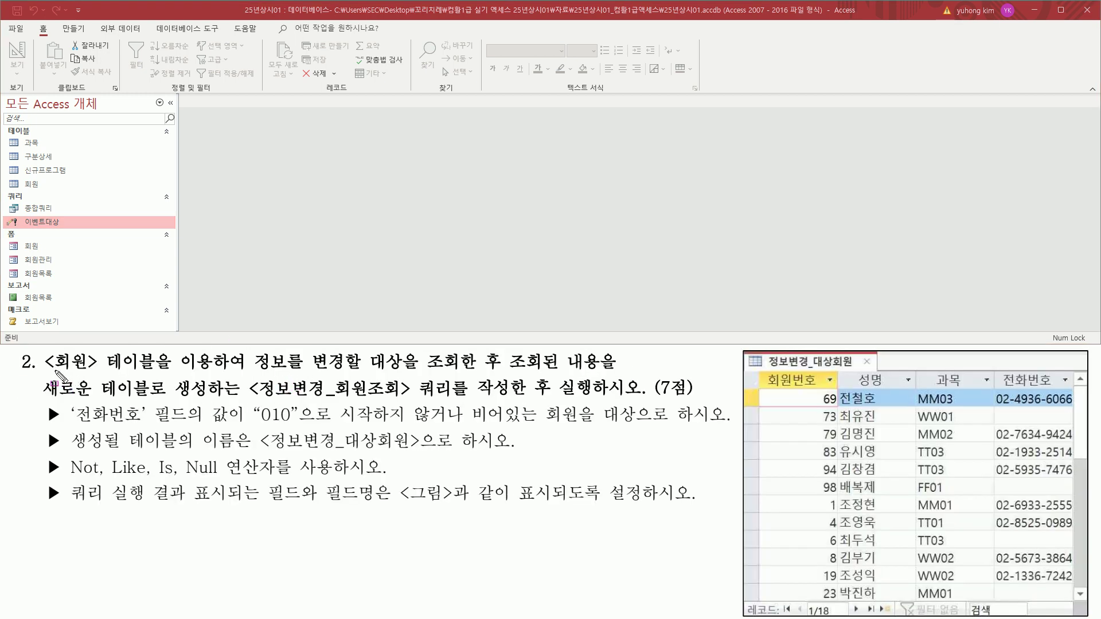
Step: Read task 2's requirements for the <정보변경_회원조회> make-table query, including its source table and the conditions on 전화번호
left_click_drag(44, 372, 241, 374)
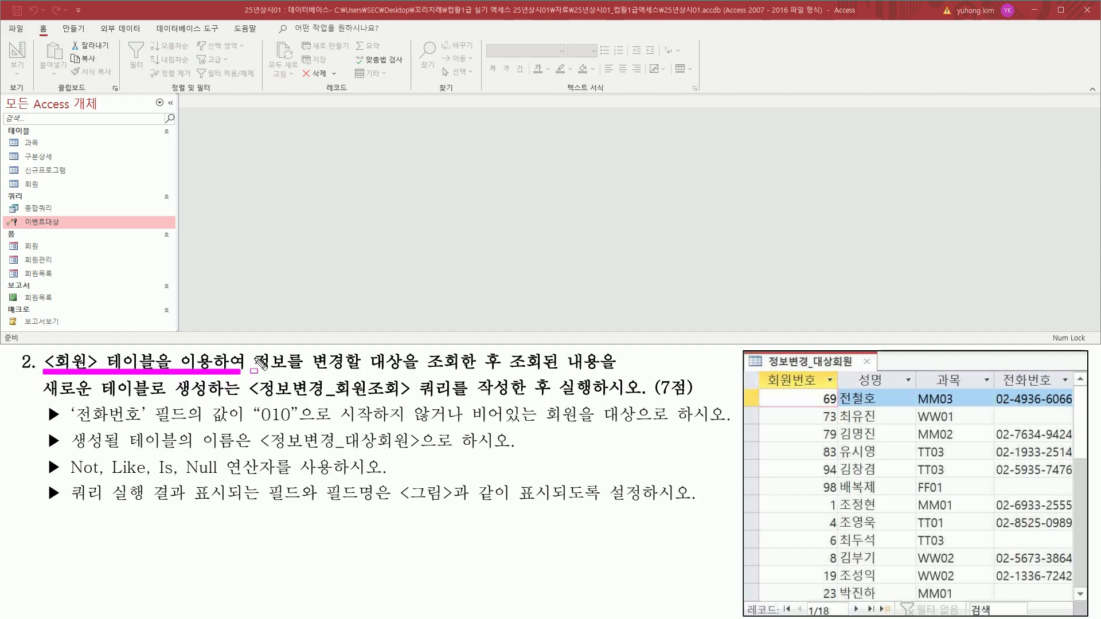
mouse_move(253, 349)
left_mouse_down()
mouse_move(356, 374)
mouse_move(503, 374)
left_mouse_up()
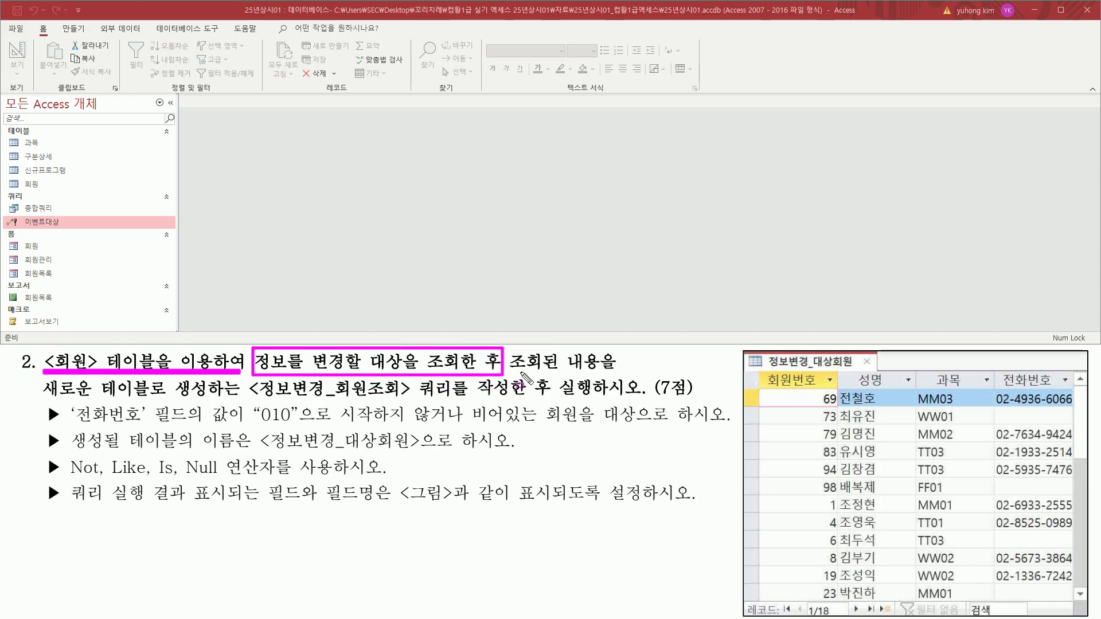
left_click_drag(43, 402, 455, 401)
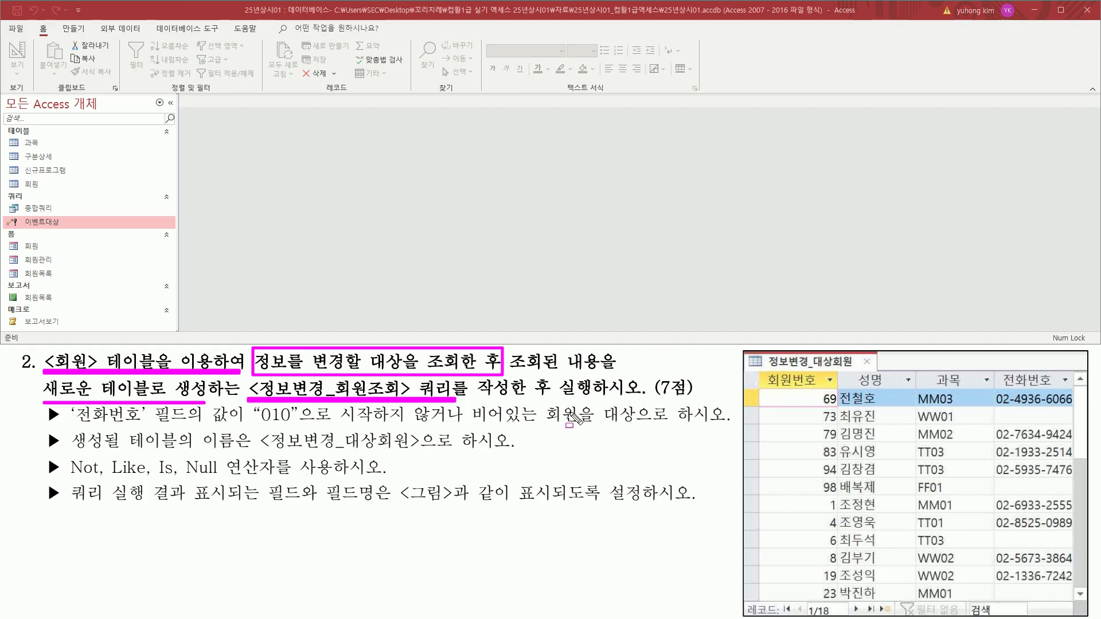
key("e")
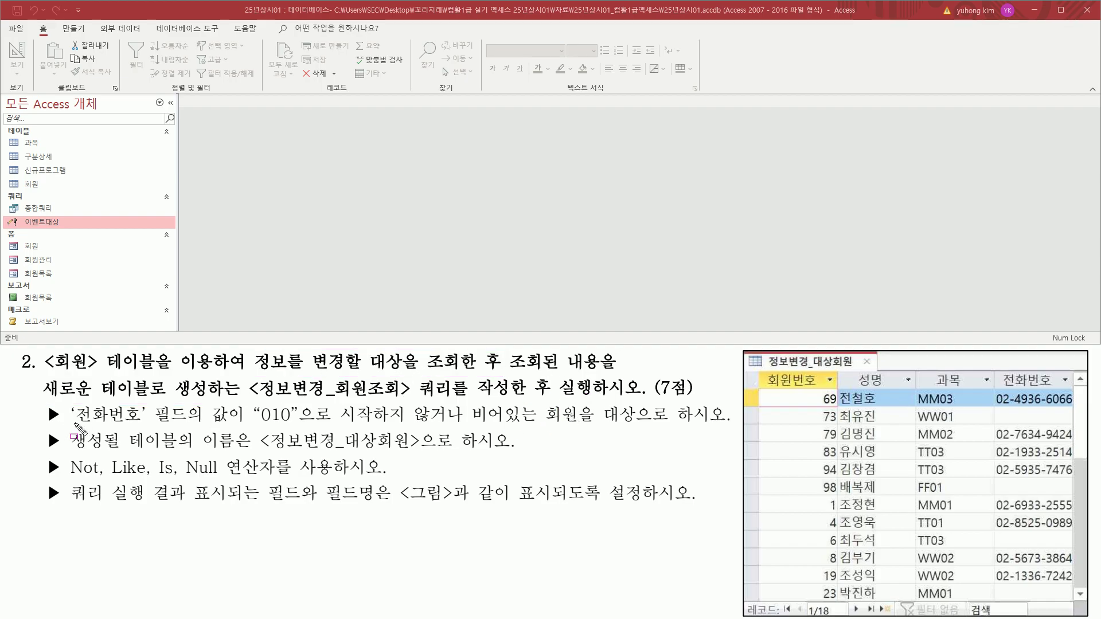
mouse_move(71, 426)
left_mouse_down()
mouse_move(731, 427)
mouse_move(740, 404)
left_mouse_up()
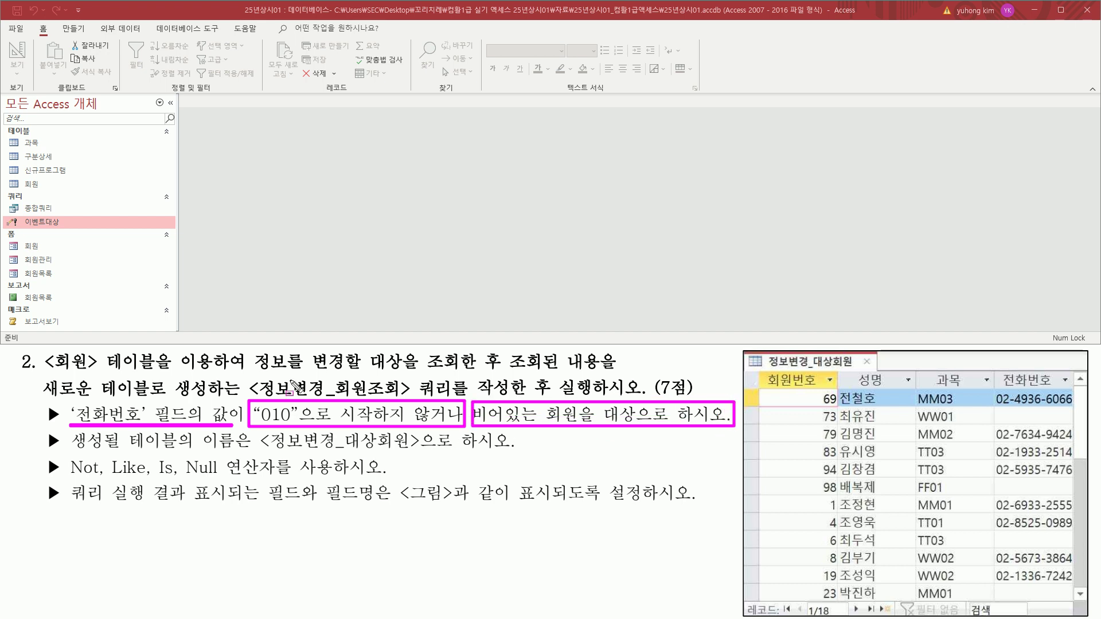
key("Escape")
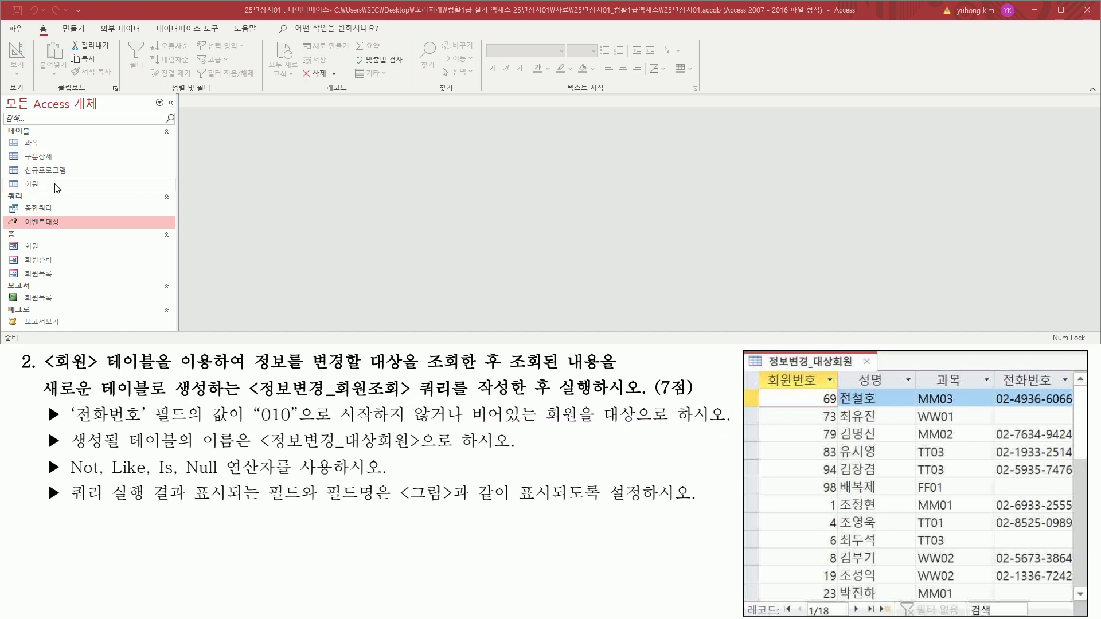
Step: Open the 회원 table, examine 전화번호 for values that do not start with 010 or are empty, and close it
left_click(56, 186)
double_click(54, 184)
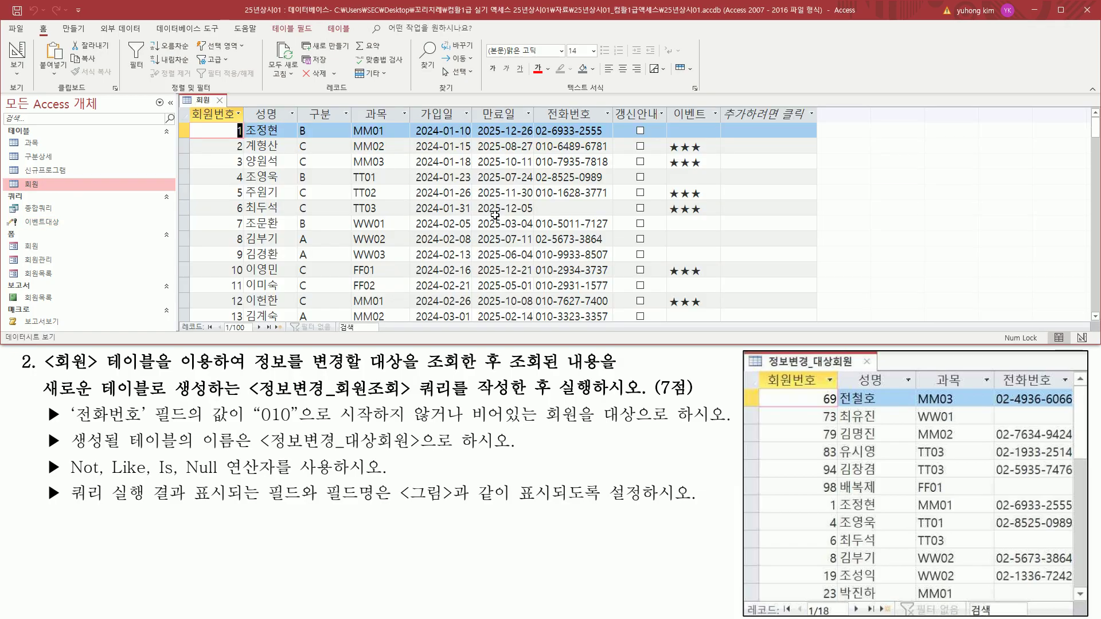
left_click_drag(535, 104, 609, 122)
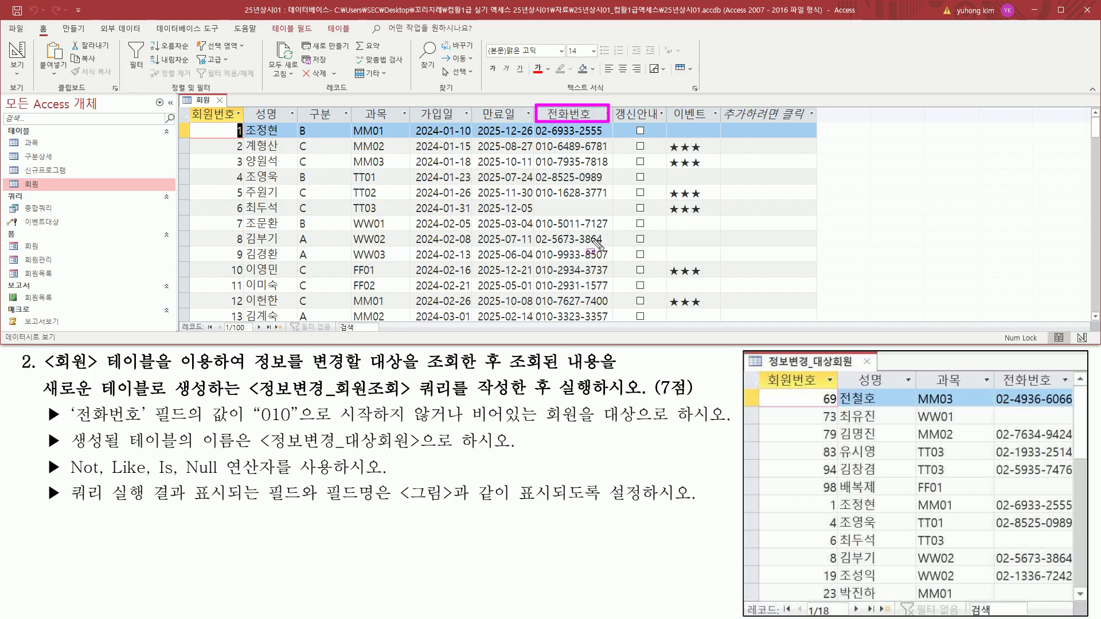
left_click_drag(533, 138, 607, 138)
left_click_drag(534, 186, 598, 186)
left_click_drag(534, 246, 614, 246)
mouse_move(536, 198)
left_mouse_down()
mouse_move(546, 208)
mouse_move(537, 217)
mouse_move(607, 216)
left_mouse_up()
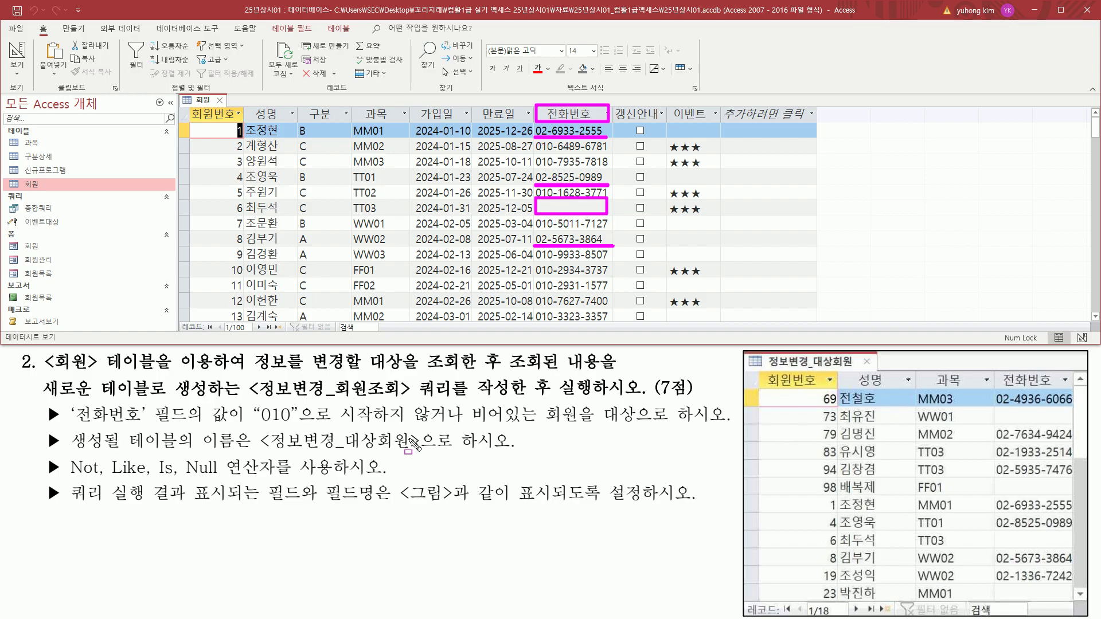
left_click_drag(250, 372, 344, 373)
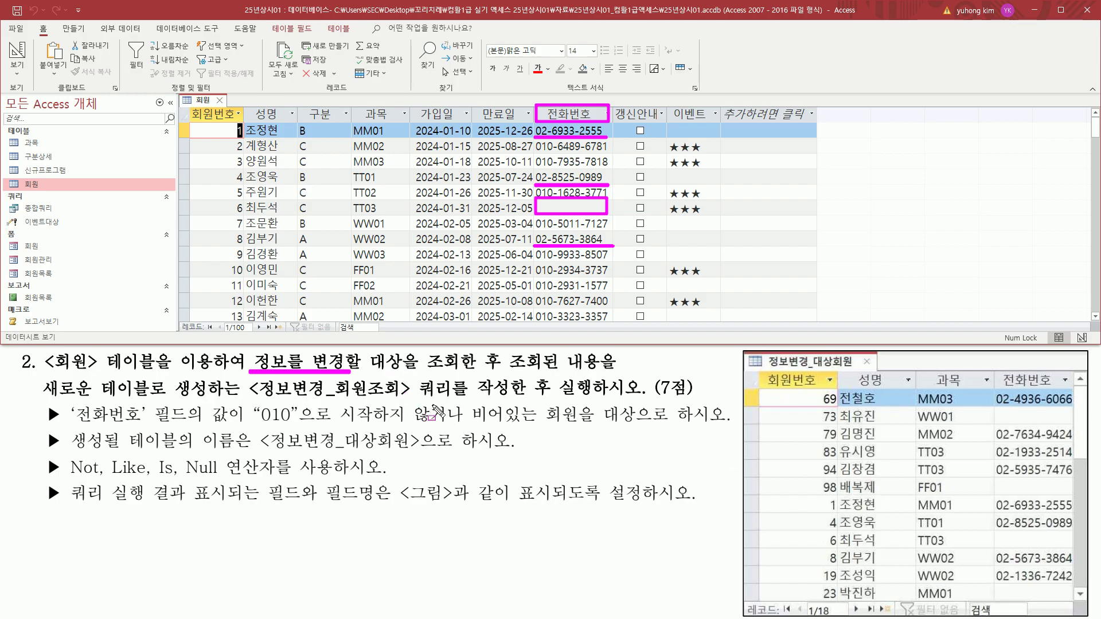
key("Escape")
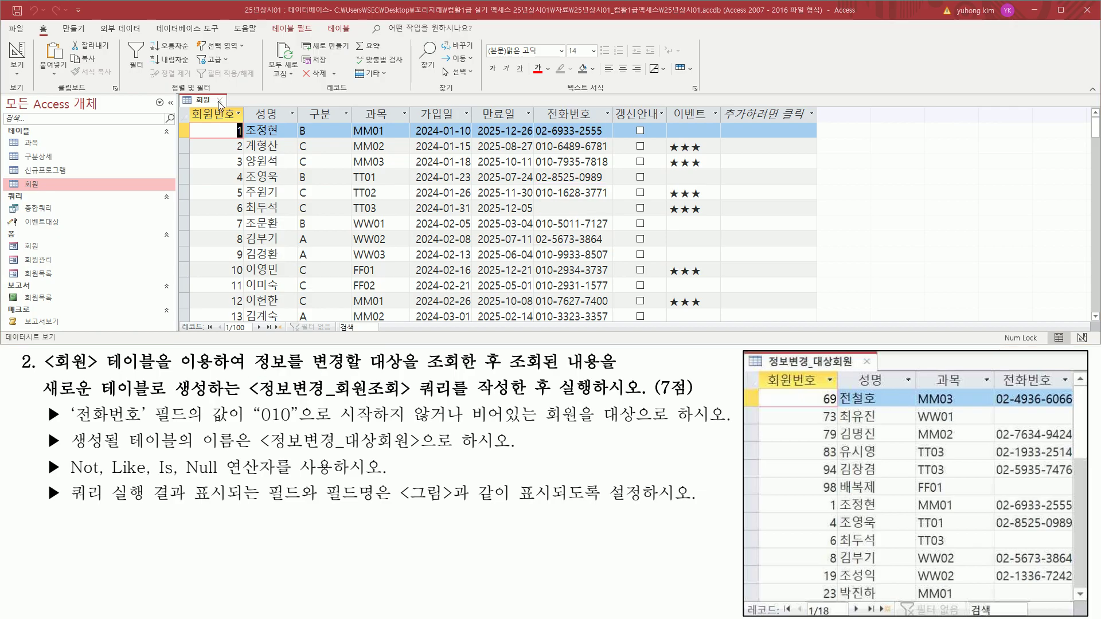
left_click_drag(212, 91, 230, 108)
left_click(219, 101)
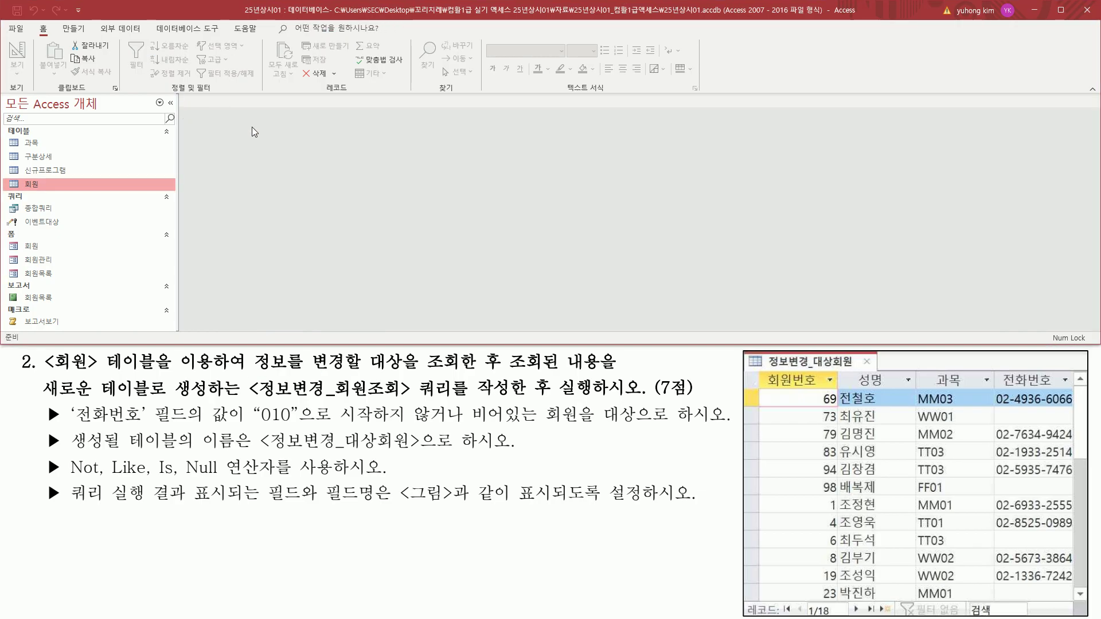
Step: Create a new blank query in design view
left_click(75, 31)
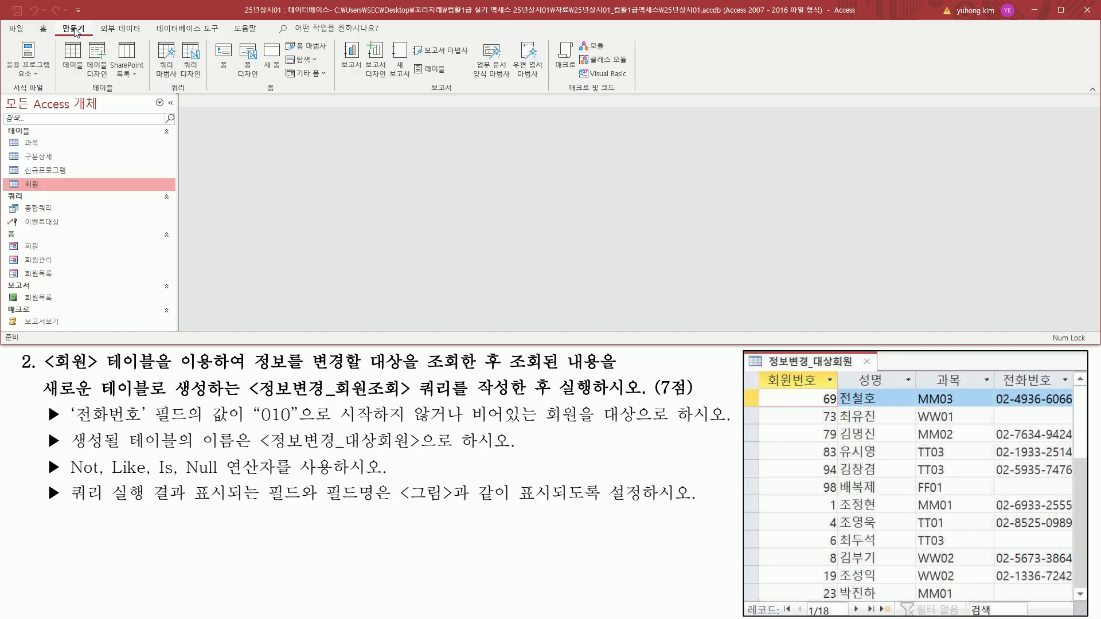
left_click_drag(157, 92, 199, 92)
left_click_drag(178, 42, 193, 75)
key("Escape")
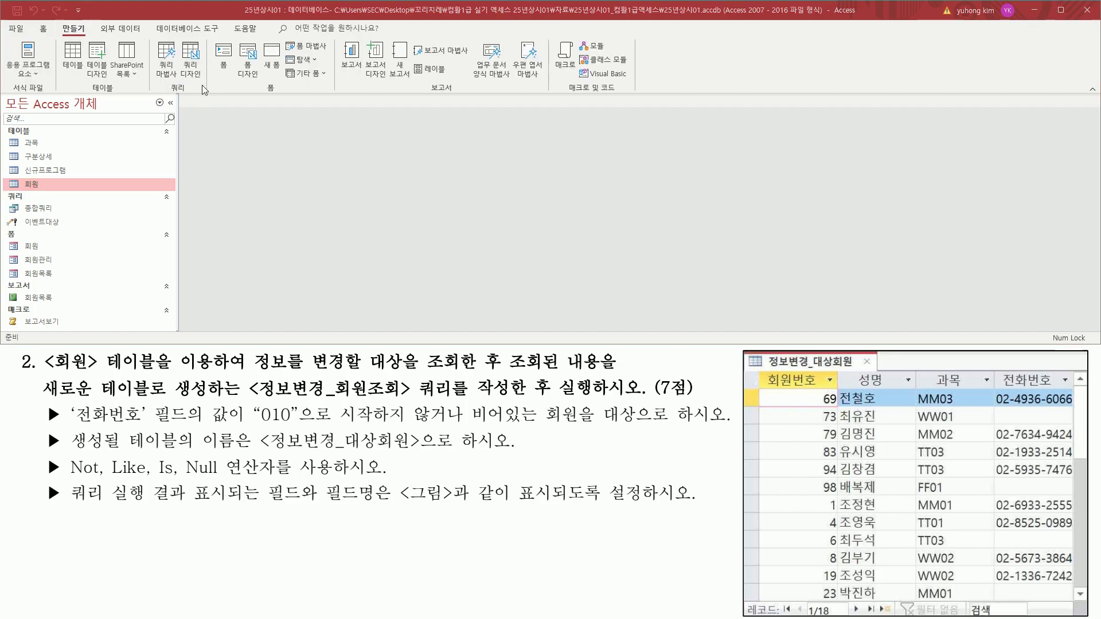
left_click(194, 59)
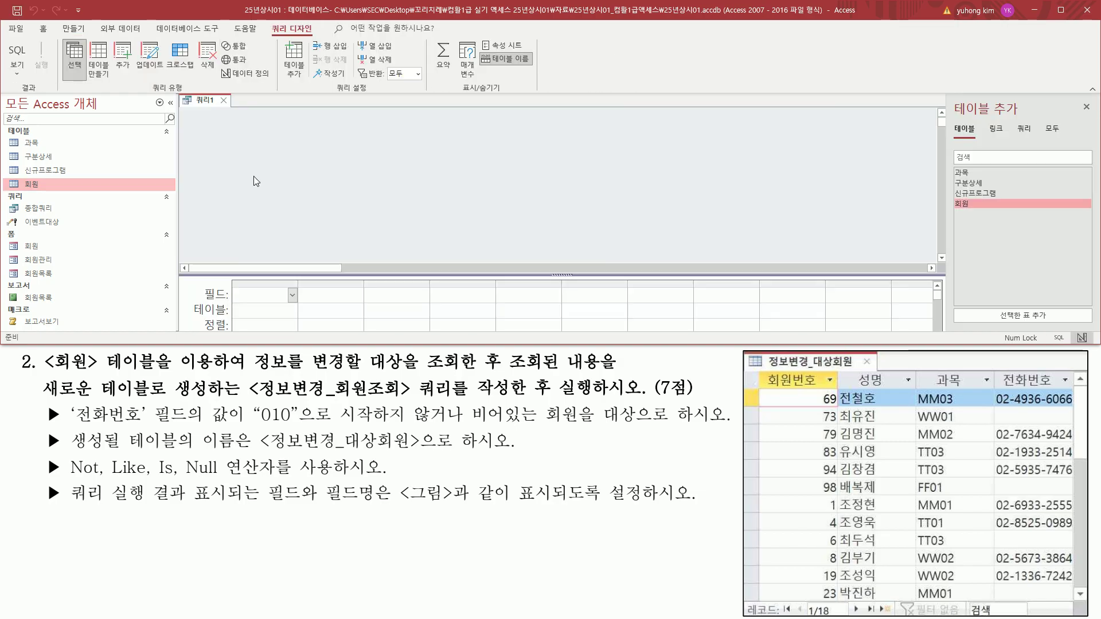
Step: Add the 회원 table to the query as its source and close the table list
mouse_move(950, 98)
left_mouse_down()
mouse_move(968, 124)
mouse_move(1028, 122)
left_mouse_up()
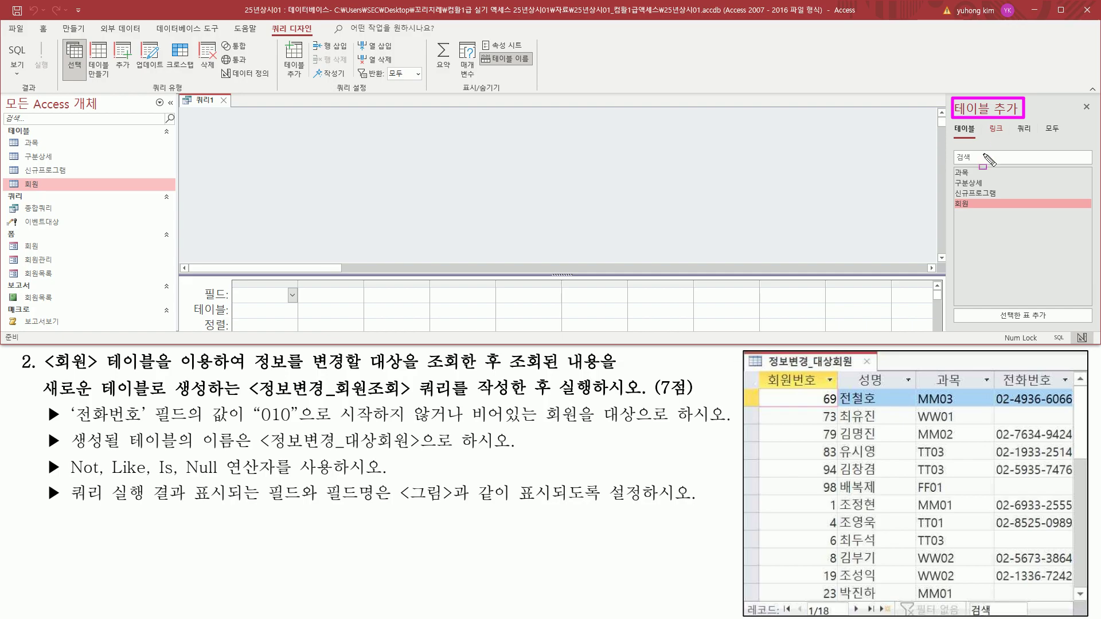
left_click_drag(953, 196, 982, 210)
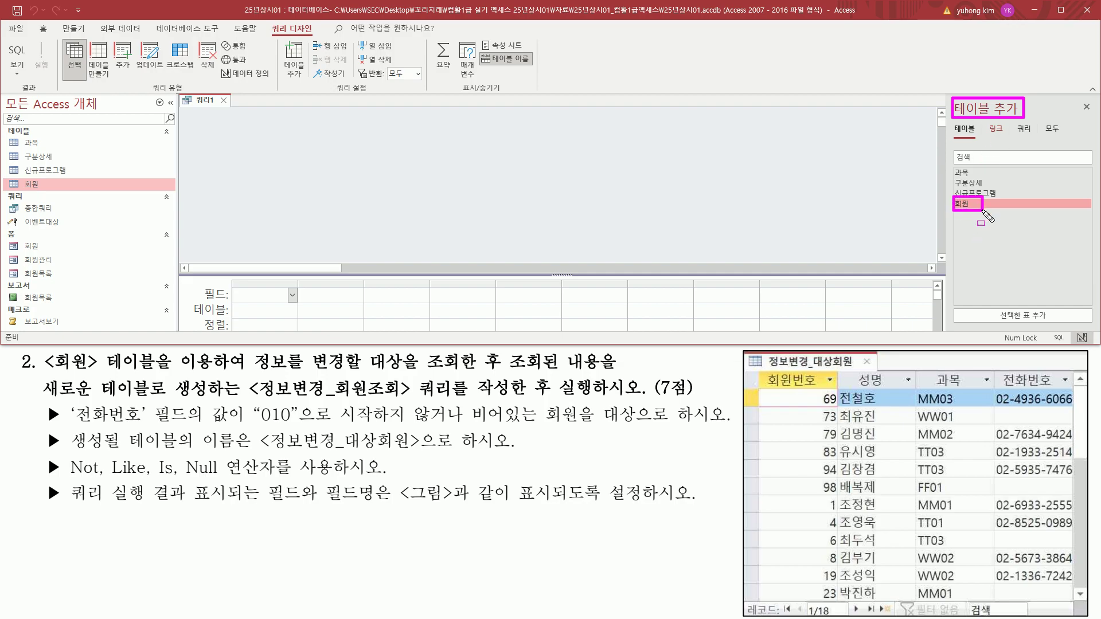
key("Escape")
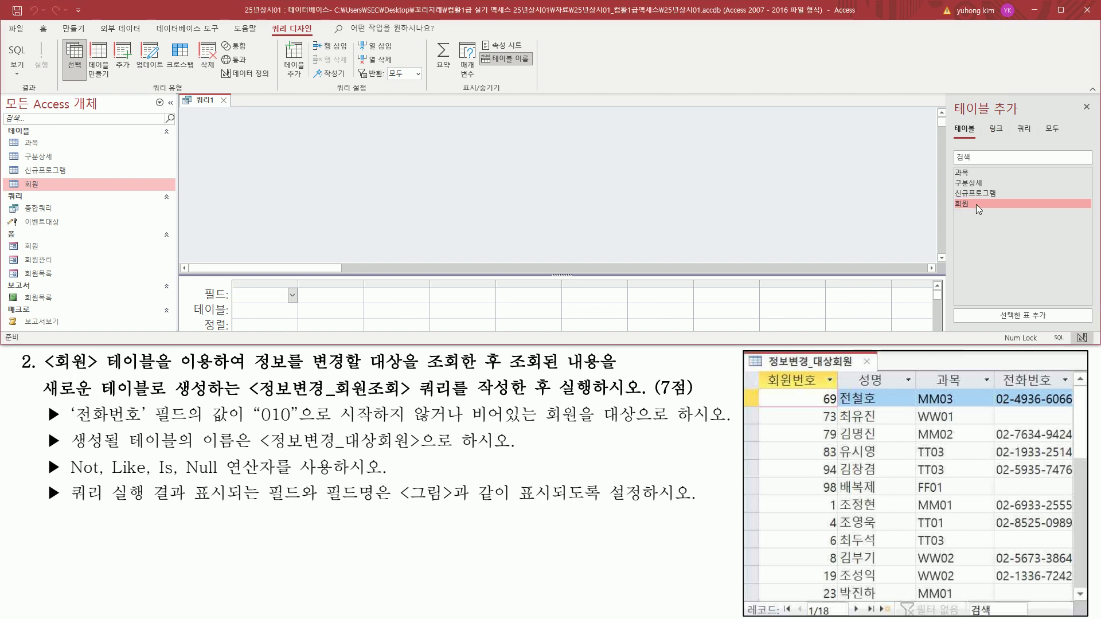
double_click(976, 204)
key("ctrl+2")
left_click_drag(197, 109, 295, 202)
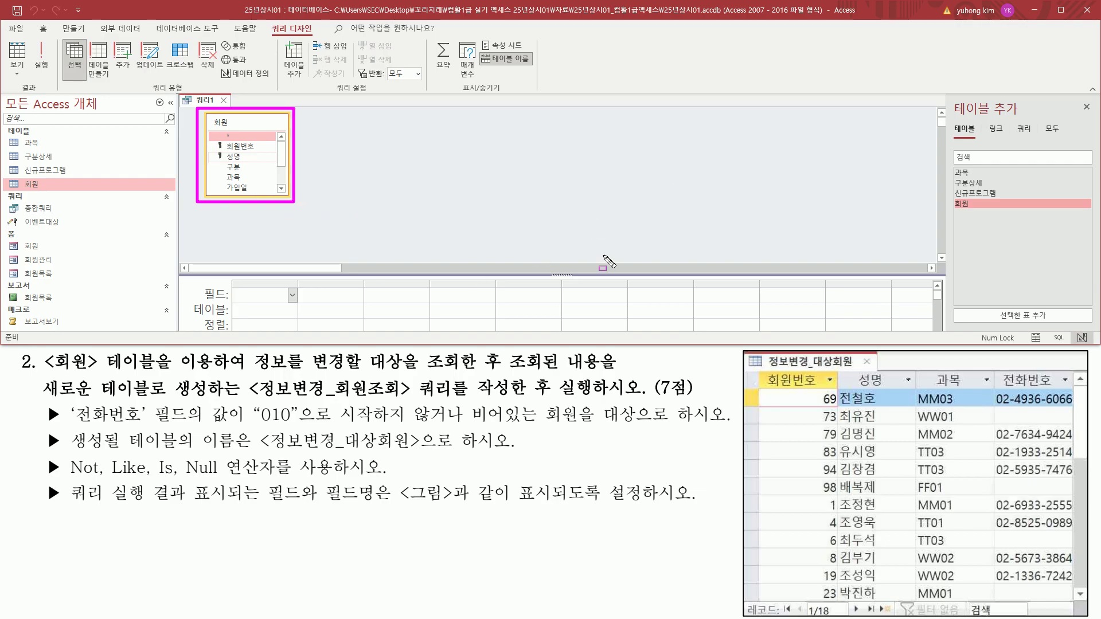
key("Escape")
left_click(1086, 107)
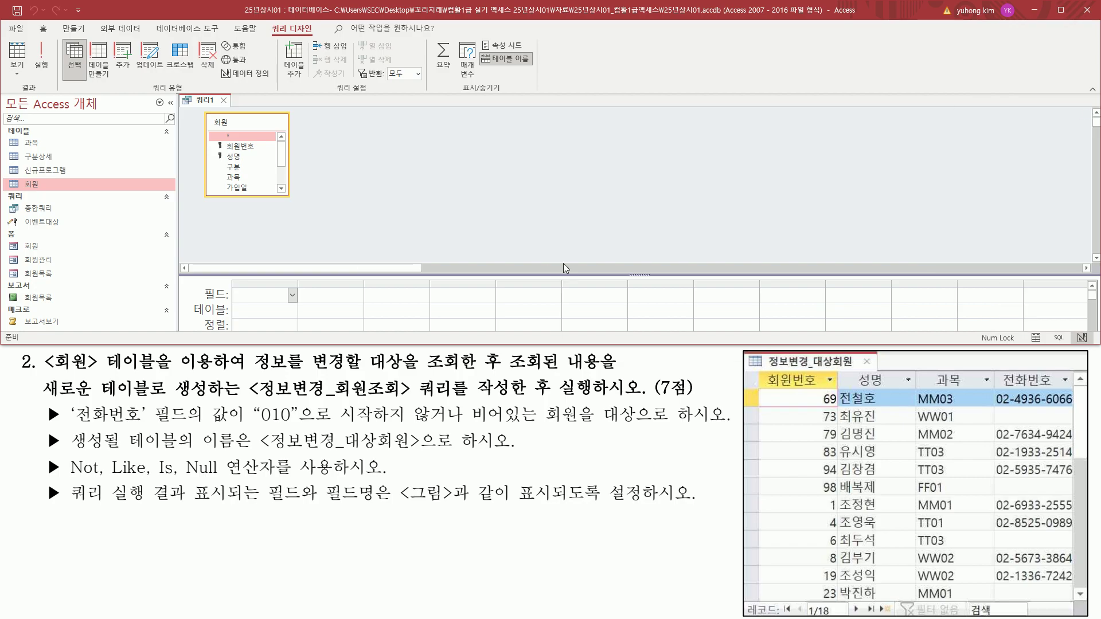
Step: Enlarge the design grid and add the fields 회원번호, 성명, 과목 and 전화번호 from the 회원 table
left_click_drag(545, 274, 559, 208)
left_click_drag(469, 208, 465, 212)
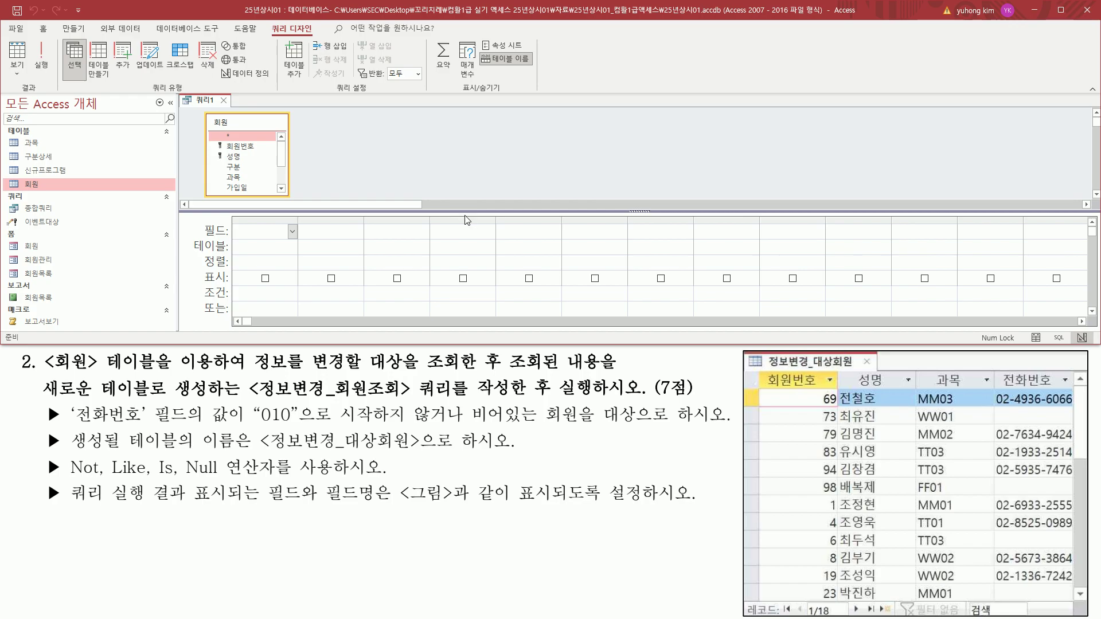
mouse_move(765, 372)
left_mouse_down()
mouse_move(824, 391)
mouse_move(1073, 390)
left_mouse_up()
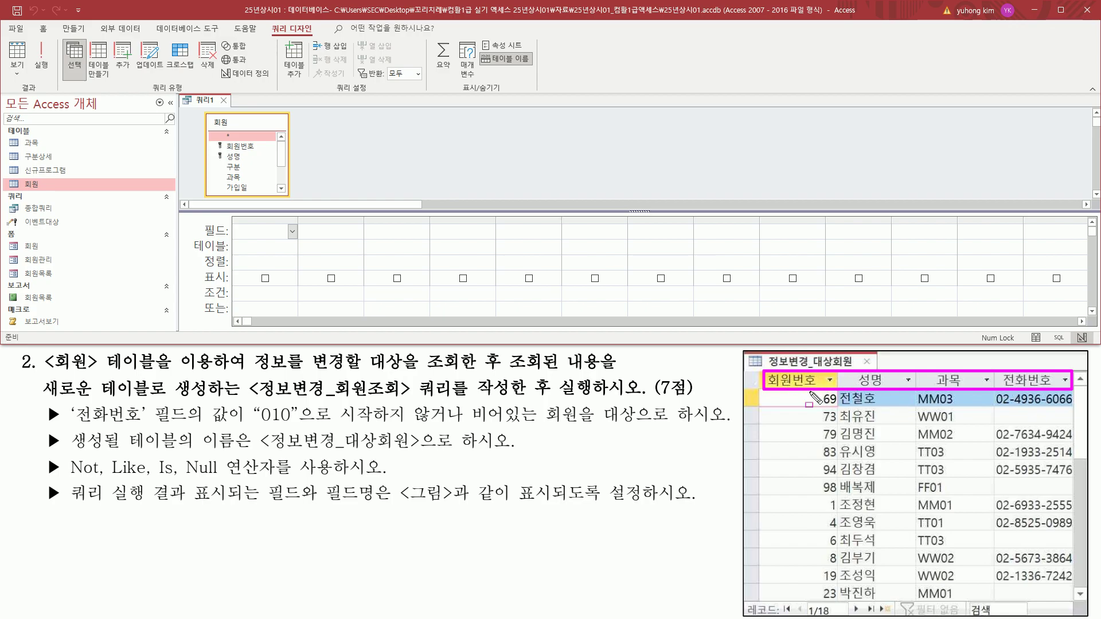
key("Escape")
left_click(251, 147)
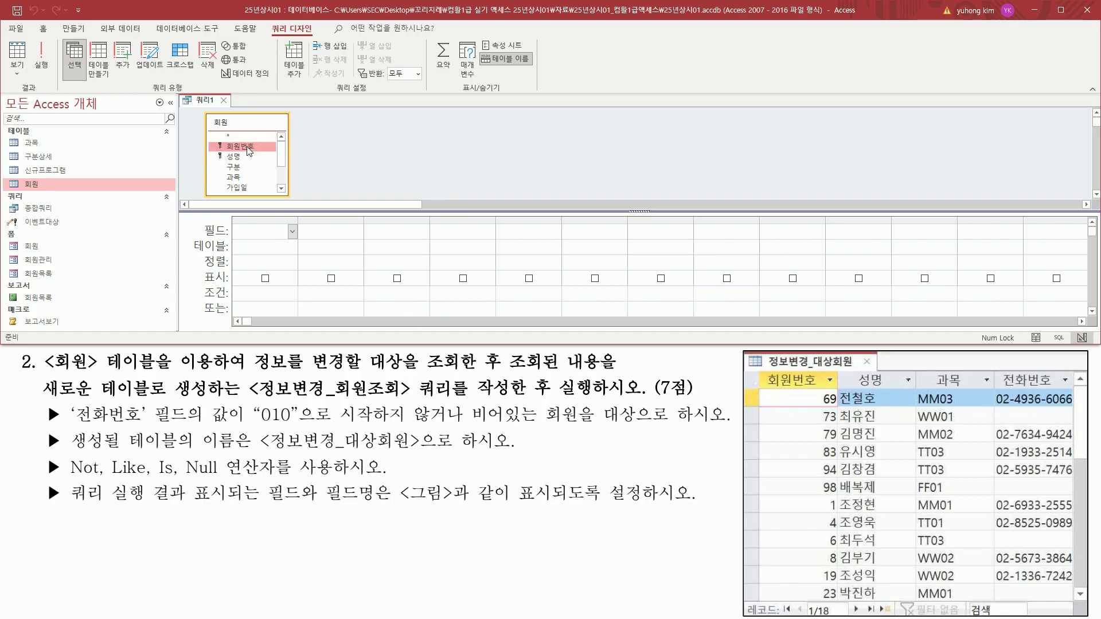
double_click(248, 147)
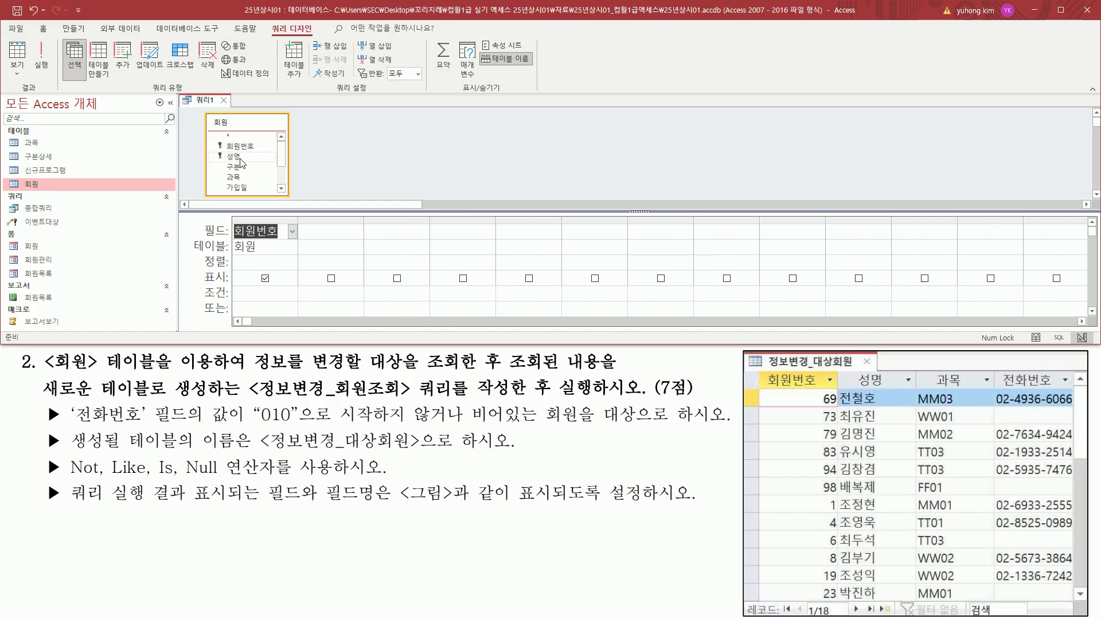
double_click(240, 158)
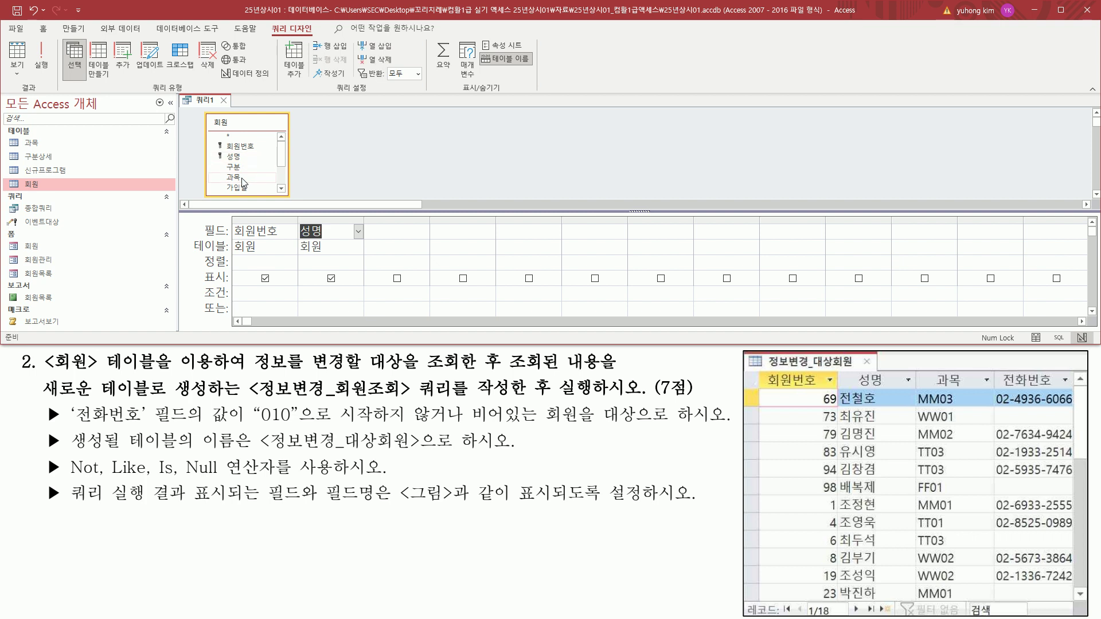
double_click(242, 178)
scroll(246, 179, "down", 1)
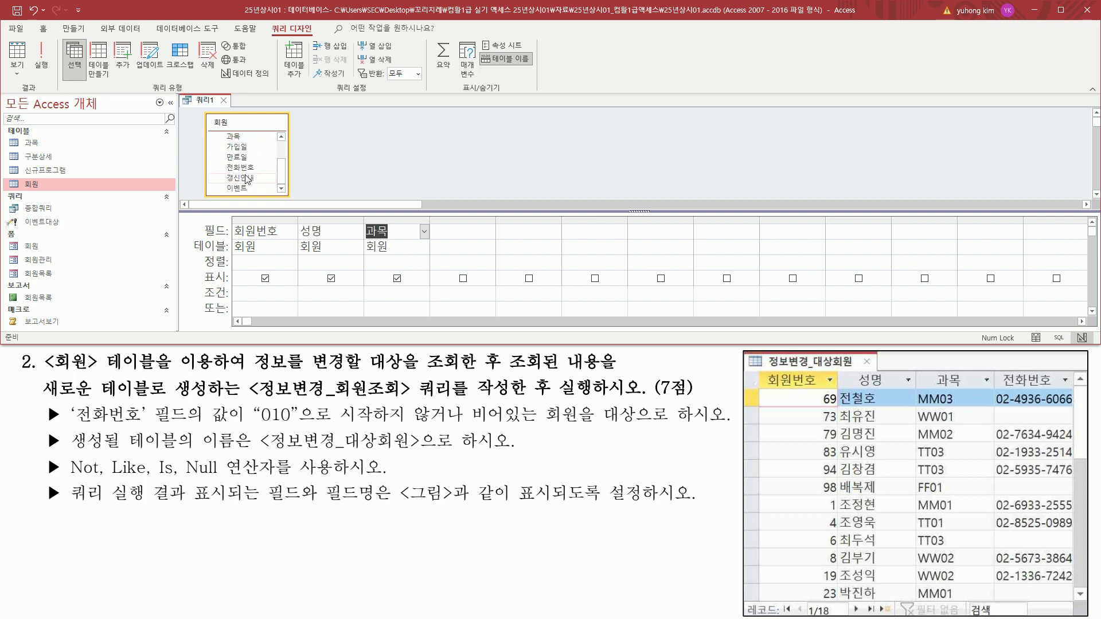
left_click(251, 171)
left_click_drag(251, 171, 487, 287)
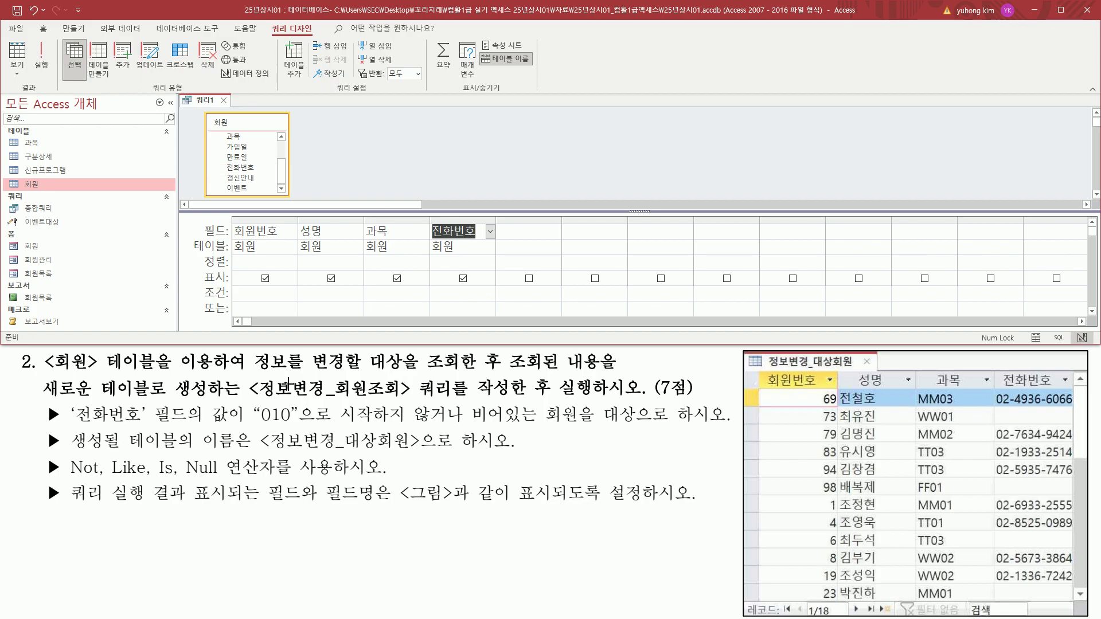
Step: Review the two 전화번호 conditions, not starting with 010 or empty, against the query's criteria and or rows
mouse_move(64, 400)
left_mouse_down()
mouse_move(95, 425)
mouse_move(149, 427)
left_mouse_up()
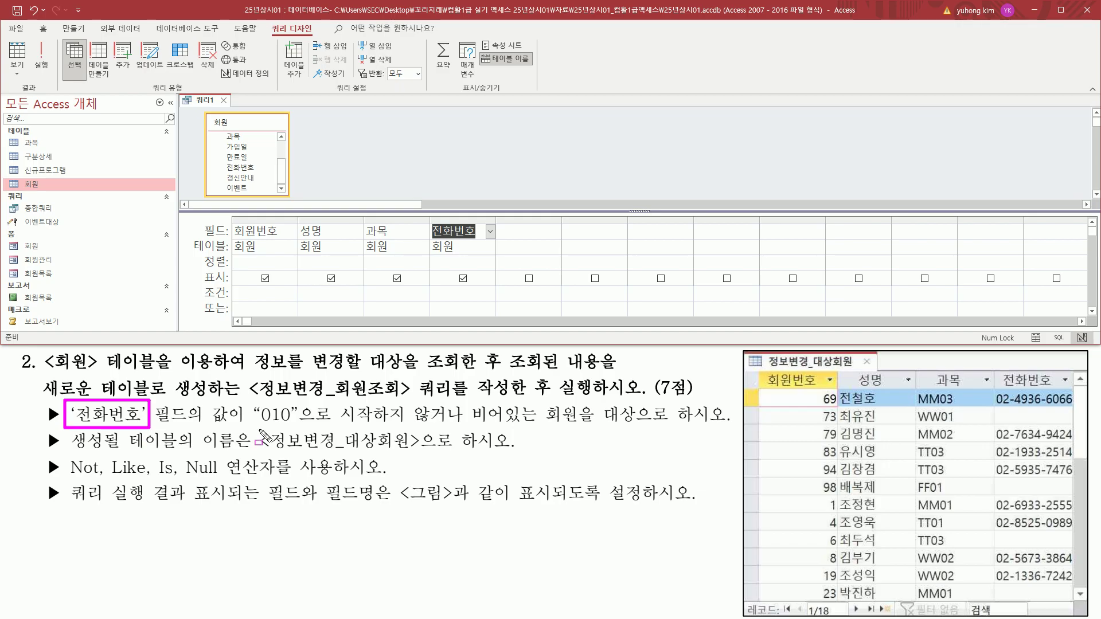
mouse_move(255, 426)
left_mouse_down()
mouse_move(463, 425)
mouse_move(466, 403)
mouse_move(541, 426)
left_mouse_up()
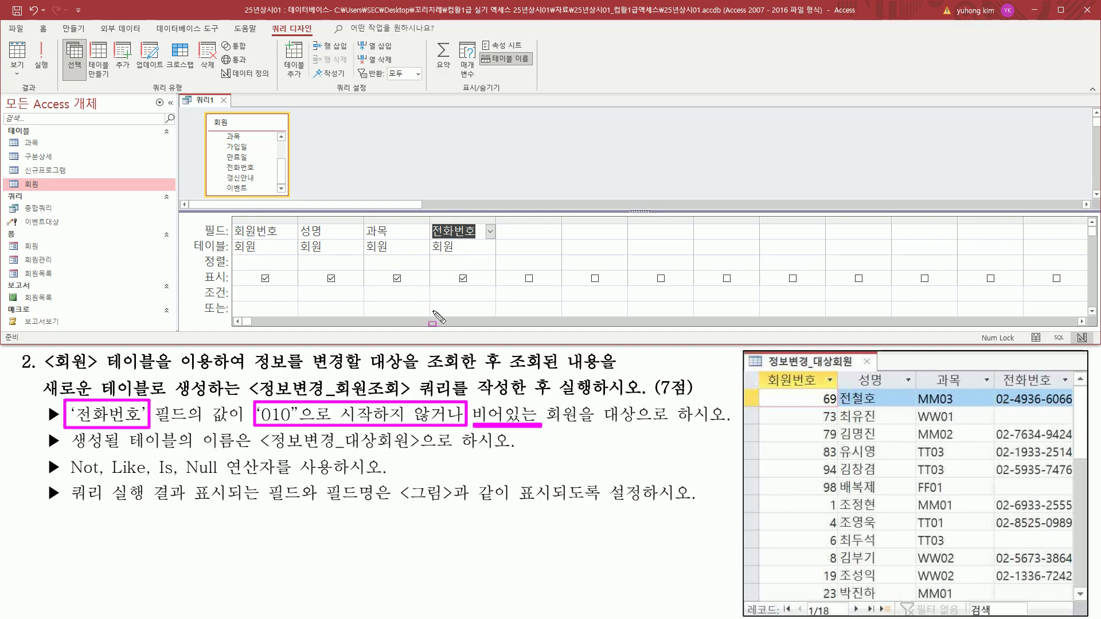
left_click_drag(250, 431, 463, 430)
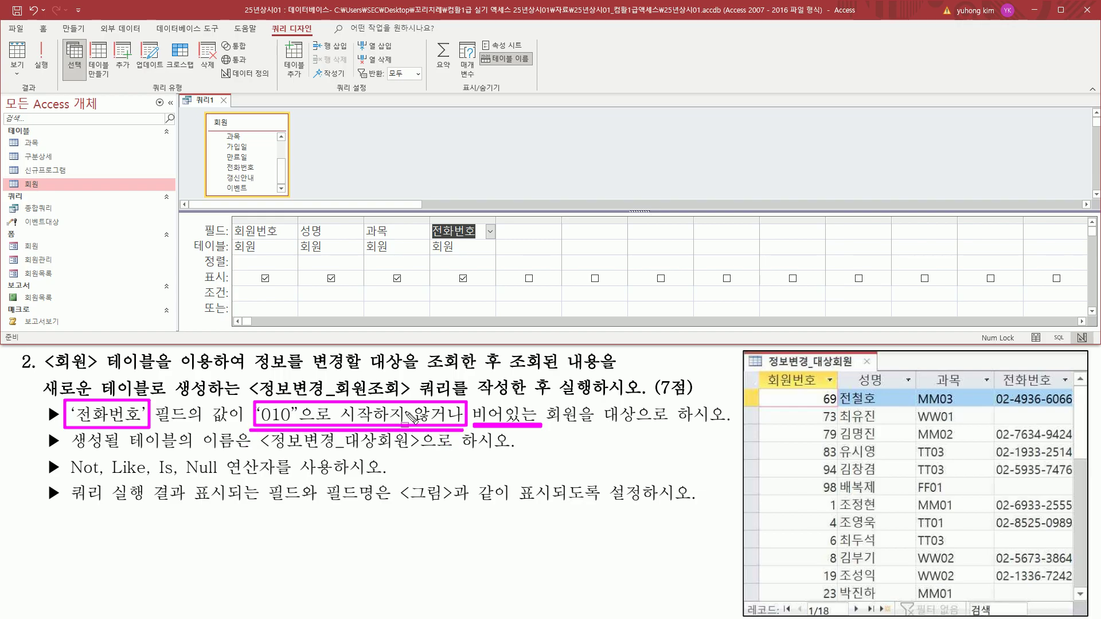
left_click_drag(433, 285, 489, 300)
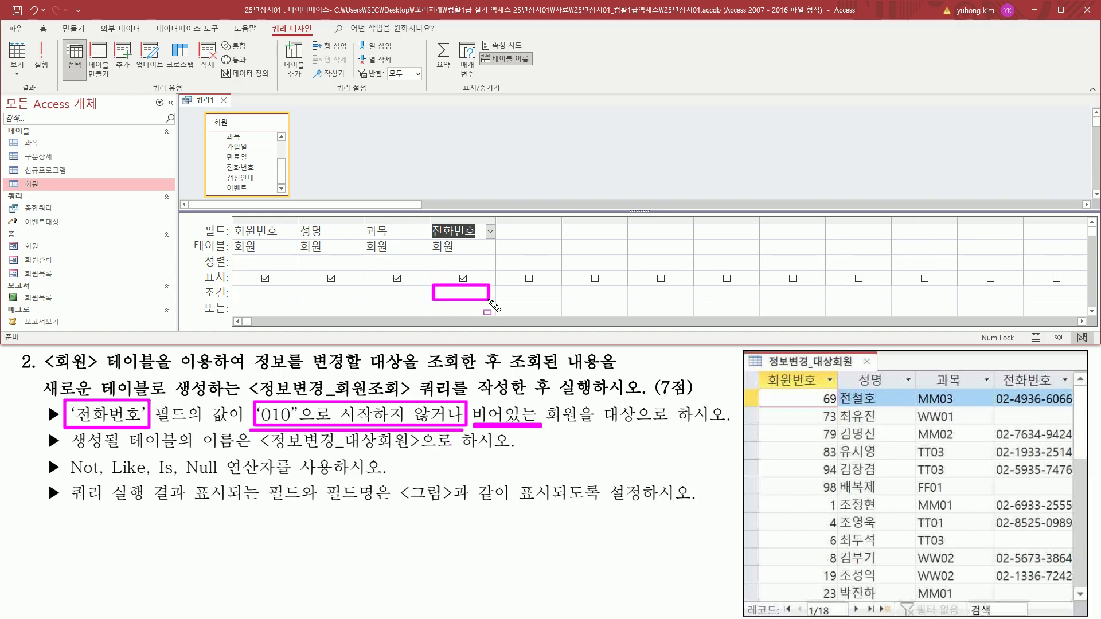
left_click_drag(471, 434, 548, 434)
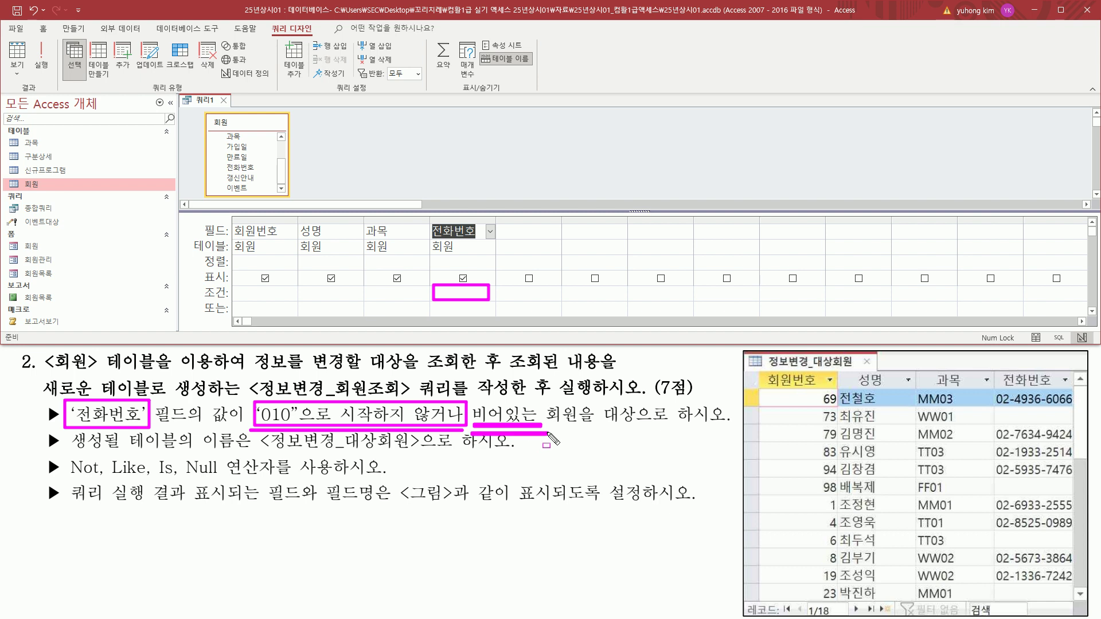
mouse_move(450, 304)
left_mouse_down()
mouse_move(436, 314)
mouse_move(490, 320)
left_mouse_up()
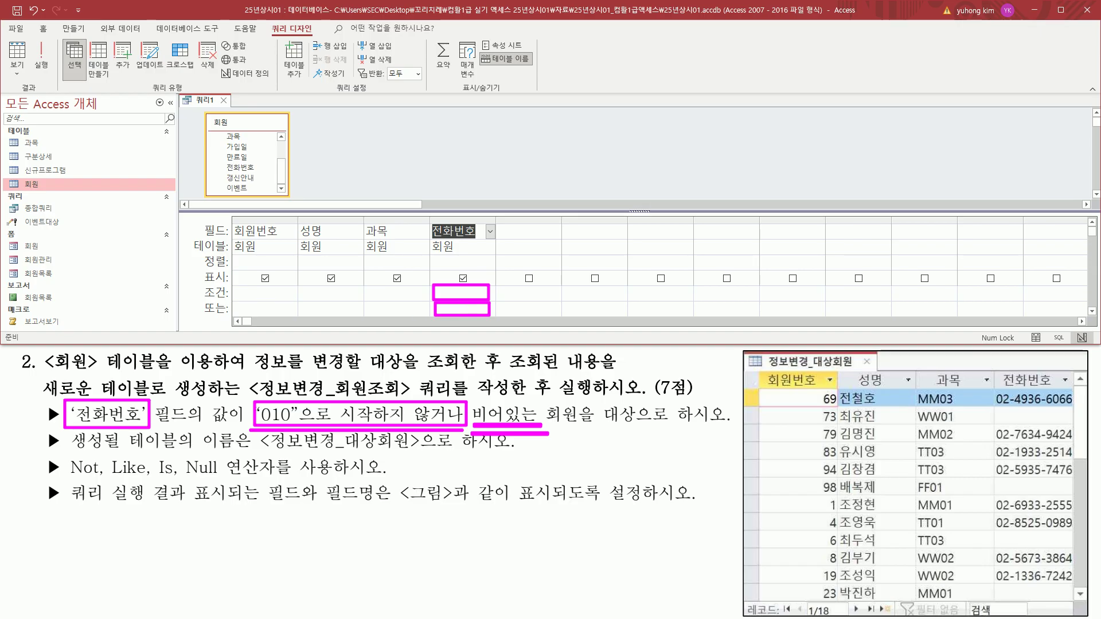
Step: Open a memo and write the starts-with pattern like "010*" in it
key("ctrl+m")
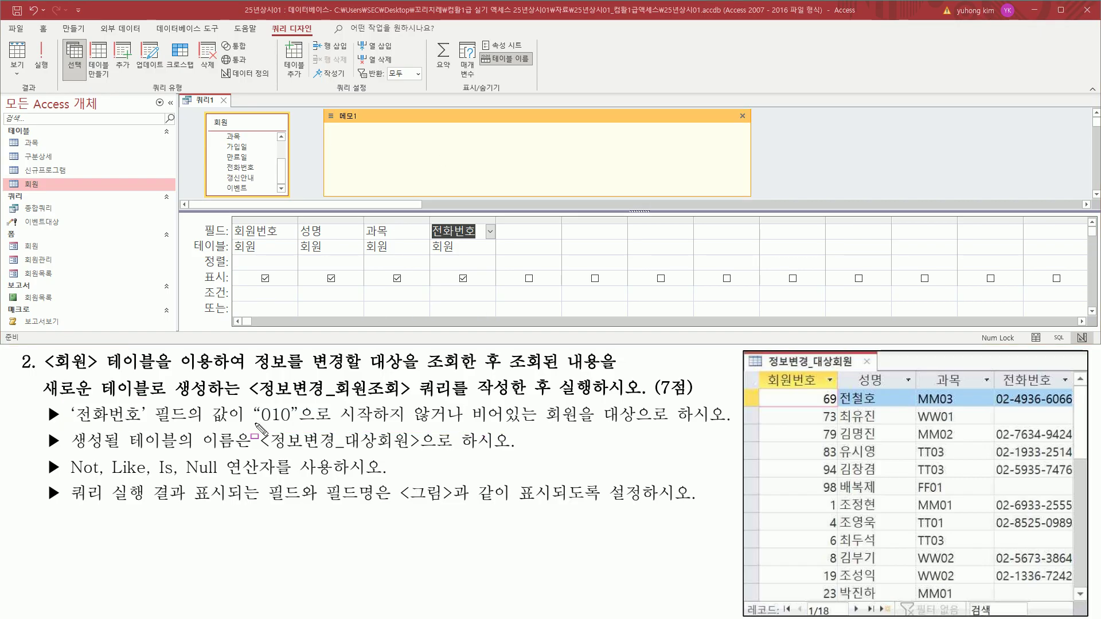
left_click_drag(254, 424, 437, 425)
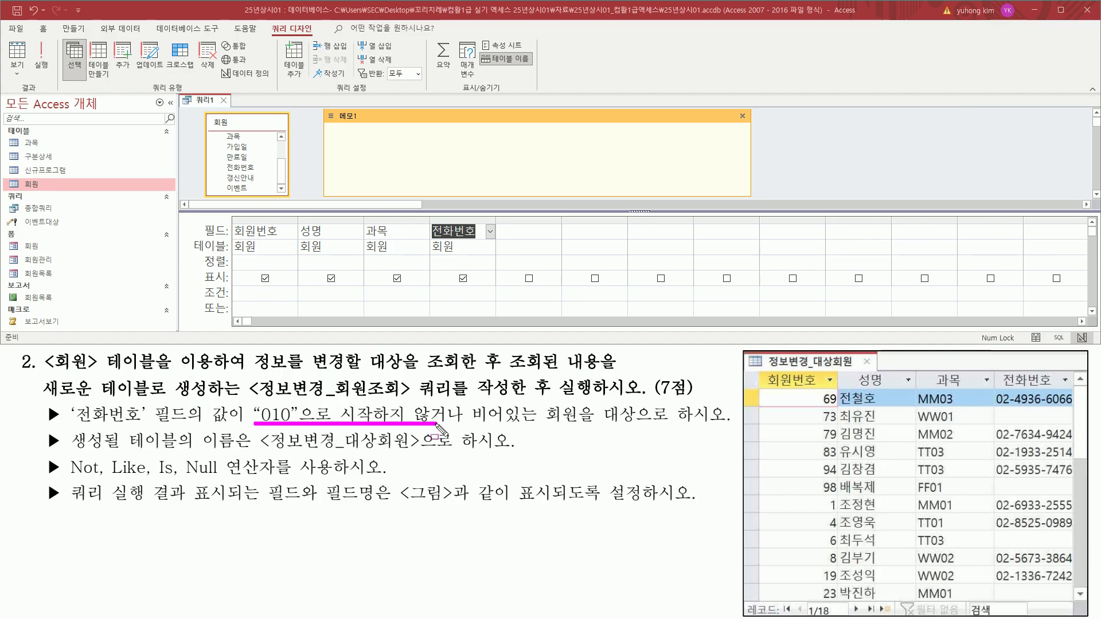
key("Escape")
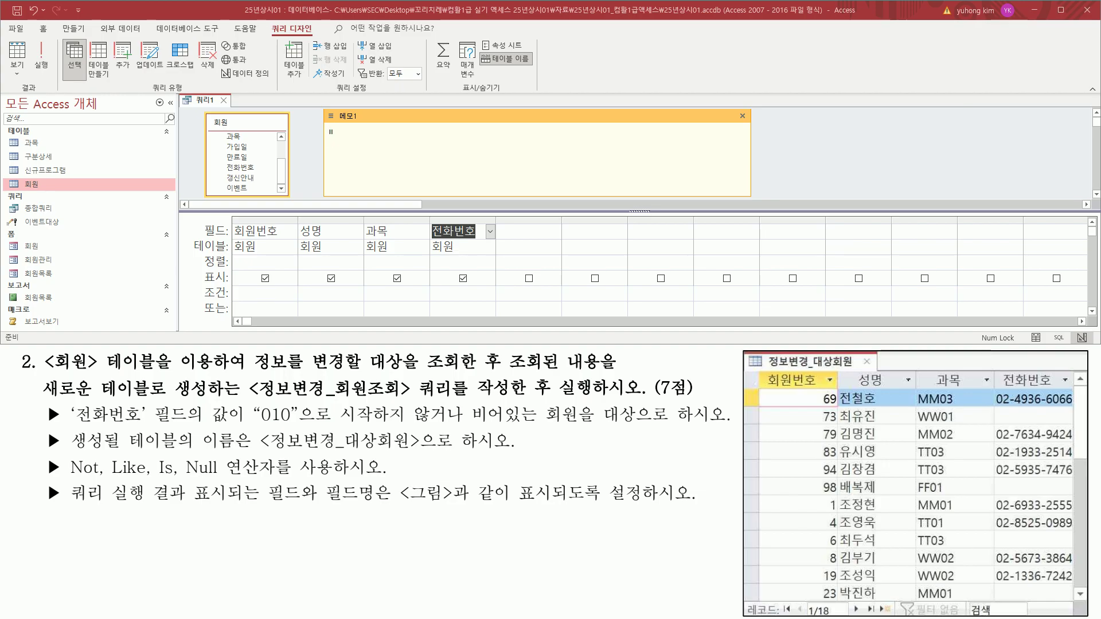
type("010*")
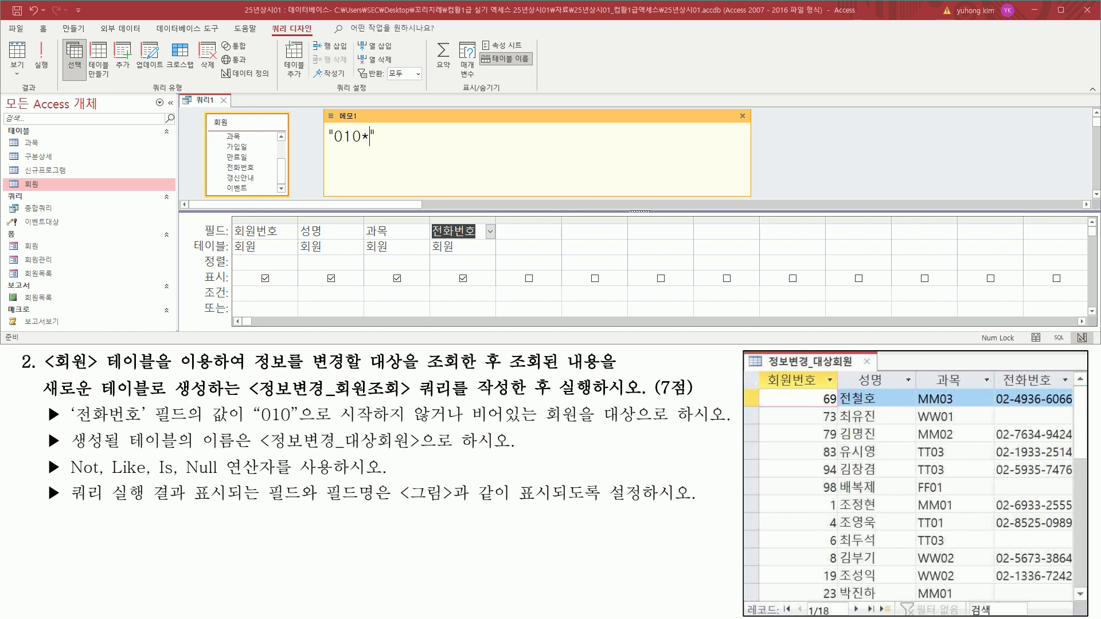
key("shift+Home")
key("shift+Right")
key("shift+Right")
key("shift+Right")
key("shift+Right")
key("shift+Right")
key("Home")
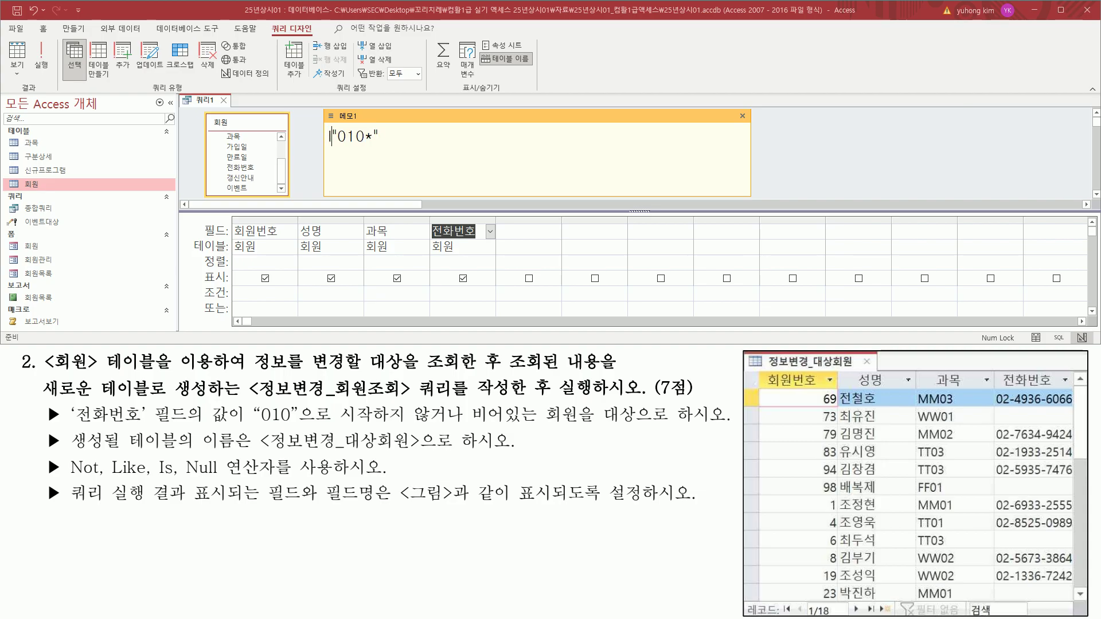
type("like")
left_click_drag(360, 144, 400, 146)
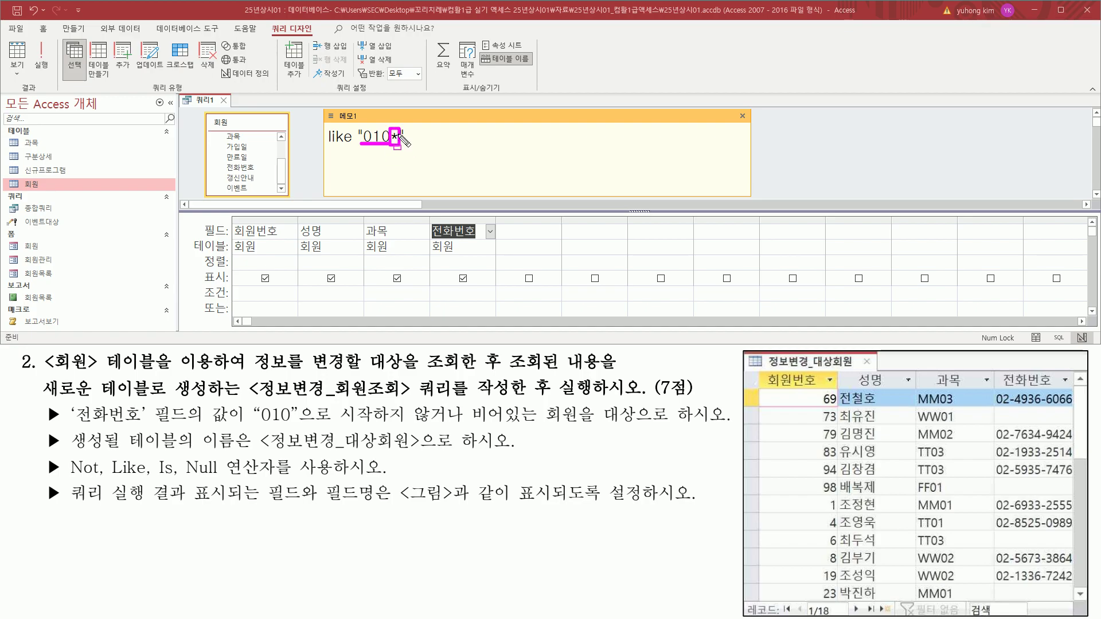
key("Escape")
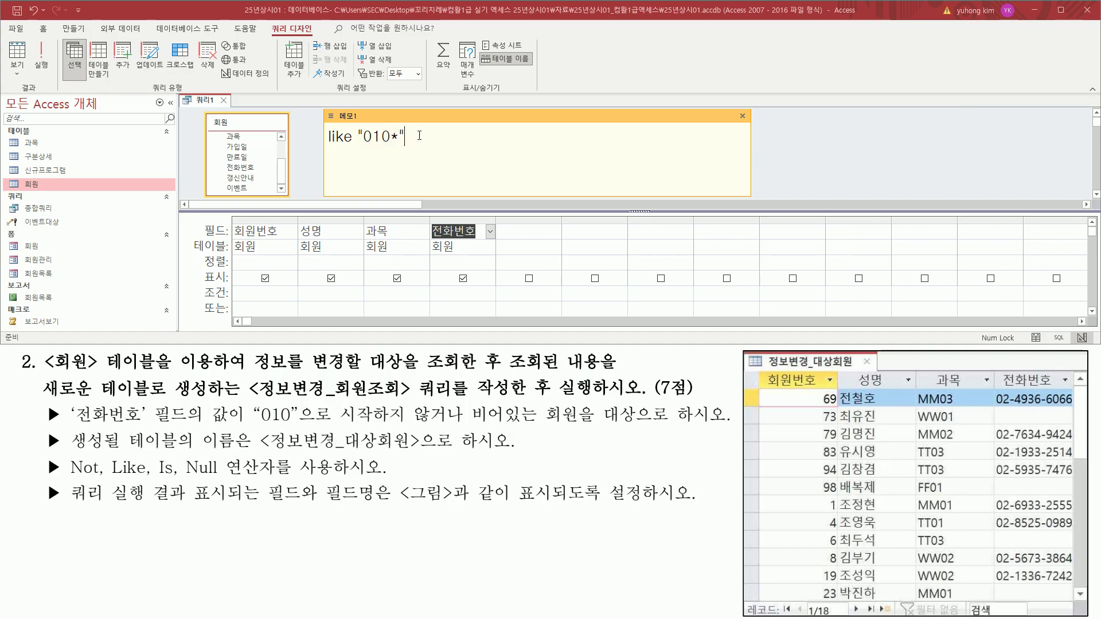
Step: Copy the pattern to the memo's second line and change it to the ends-with form like "*010"
left_click_drag(419, 136, 230, 136)
key("ctrl+c")
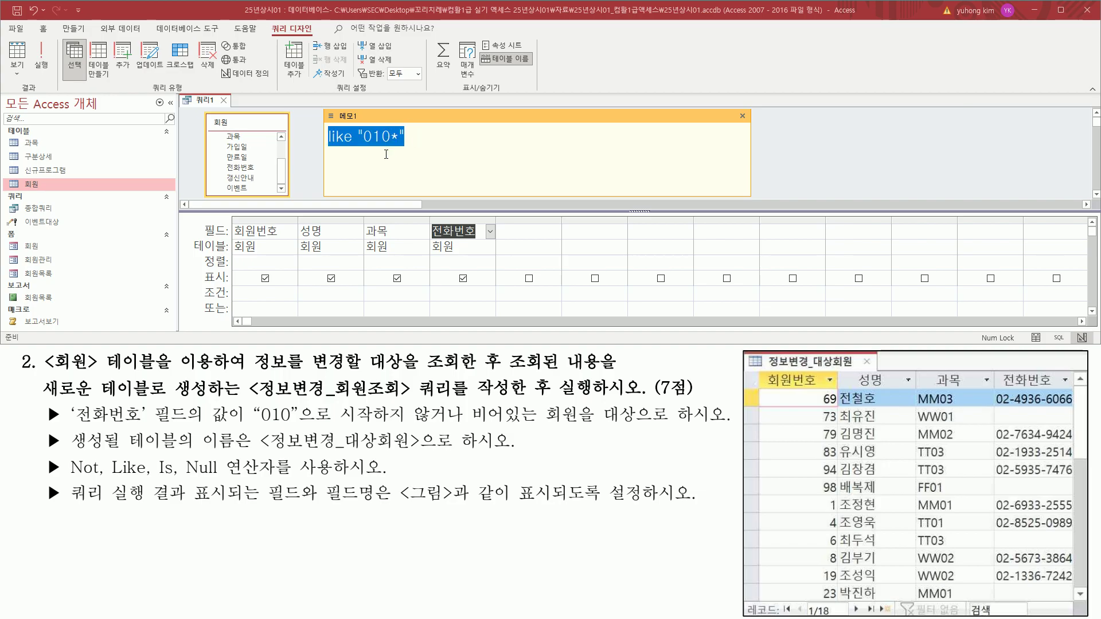
left_click(386, 154)
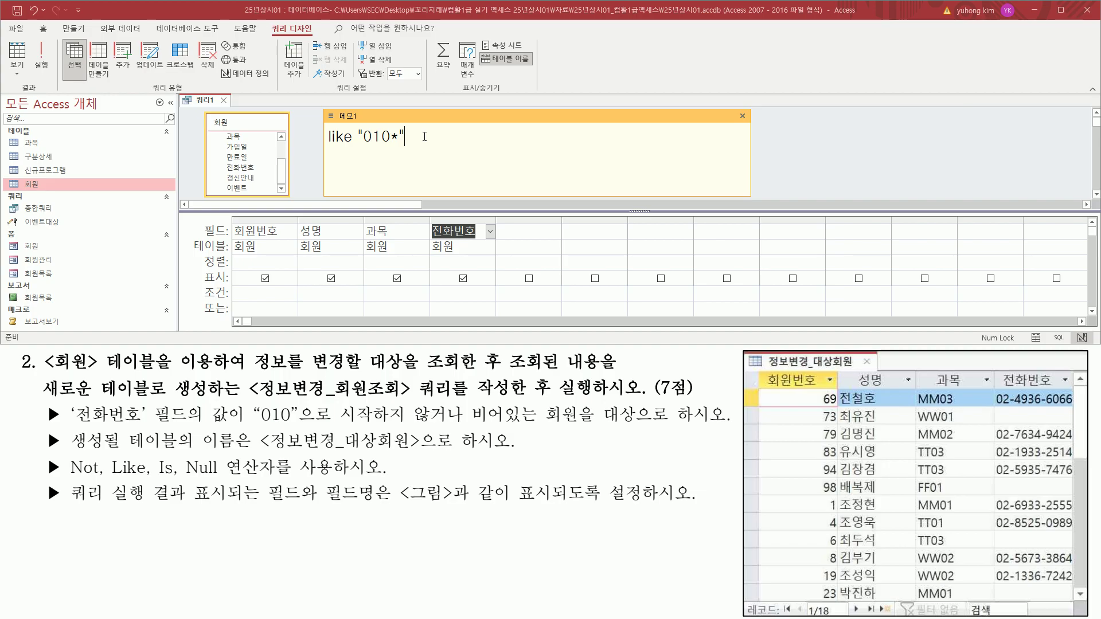
key("Return")
key("ctrl+v")
key("Left")
key("Left")
type("*")
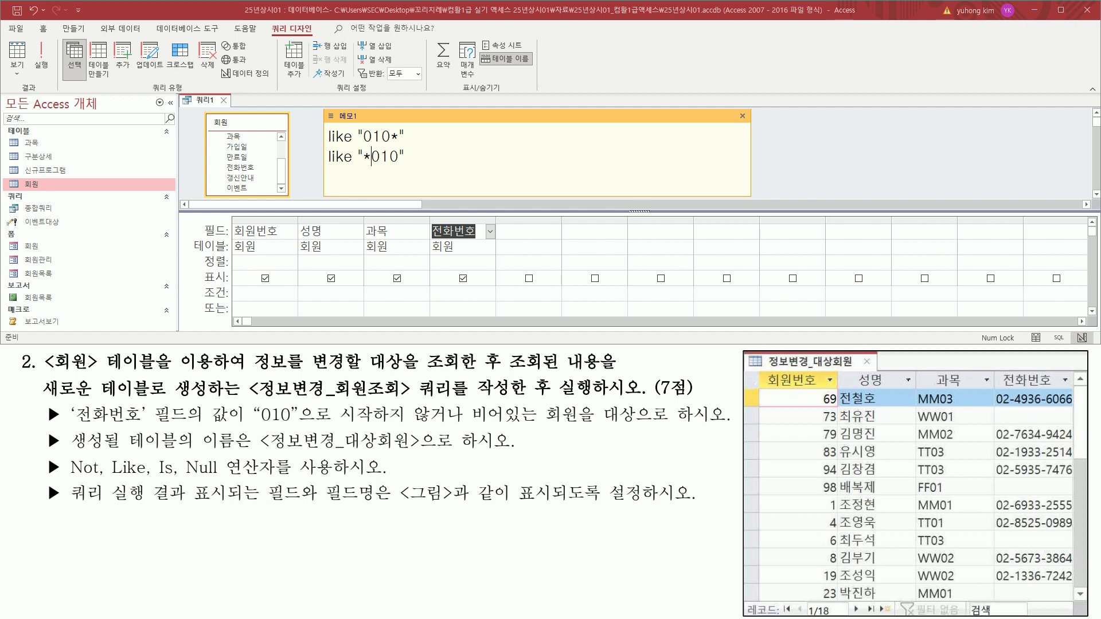
mouse_move(359, 168)
left_mouse_down()
mouse_move(407, 168)
mouse_move(362, 149)
mouse_move(372, 168)
left_mouse_up()
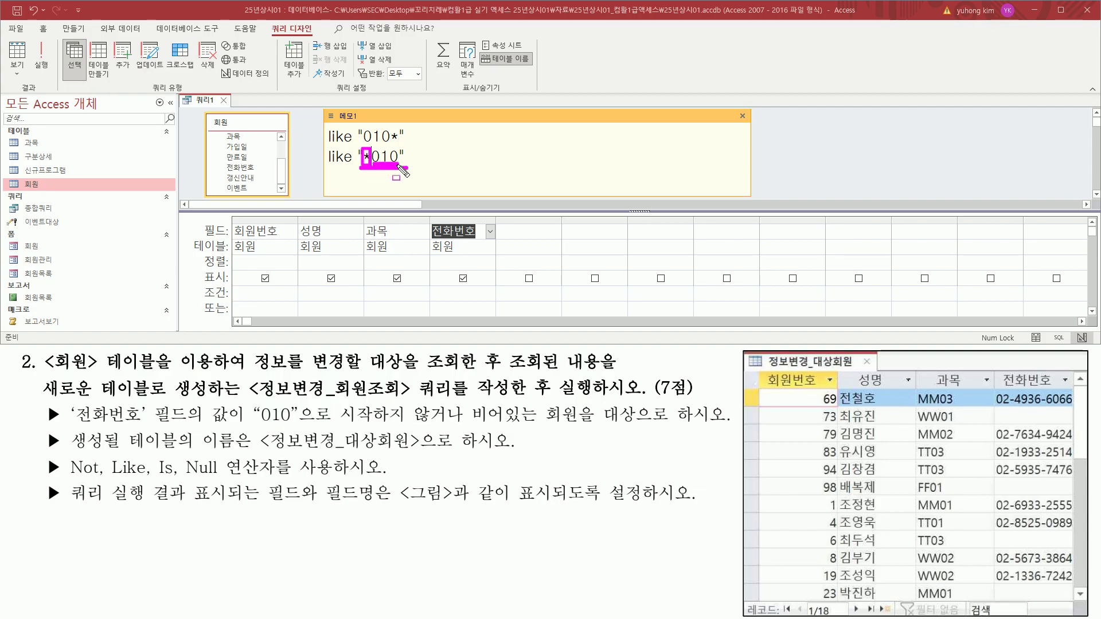
key("Escape")
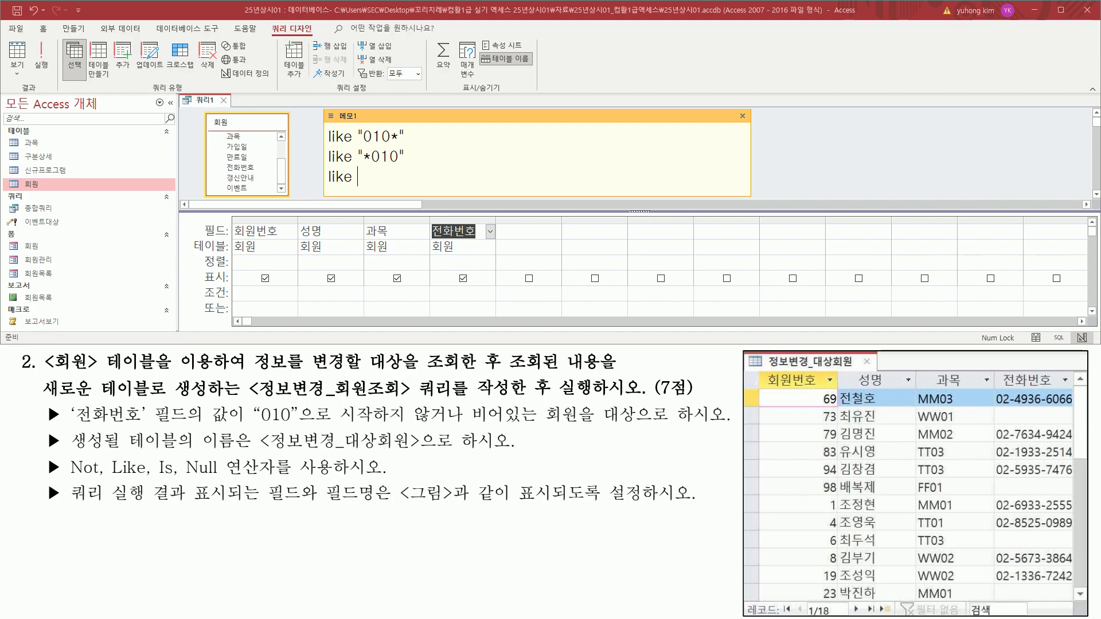
Step: Add the contains pattern like "*010*" as the memo's third line and compare it with the first pattern
type("10*\"")
left_click_drag(362, 183, 404, 182)
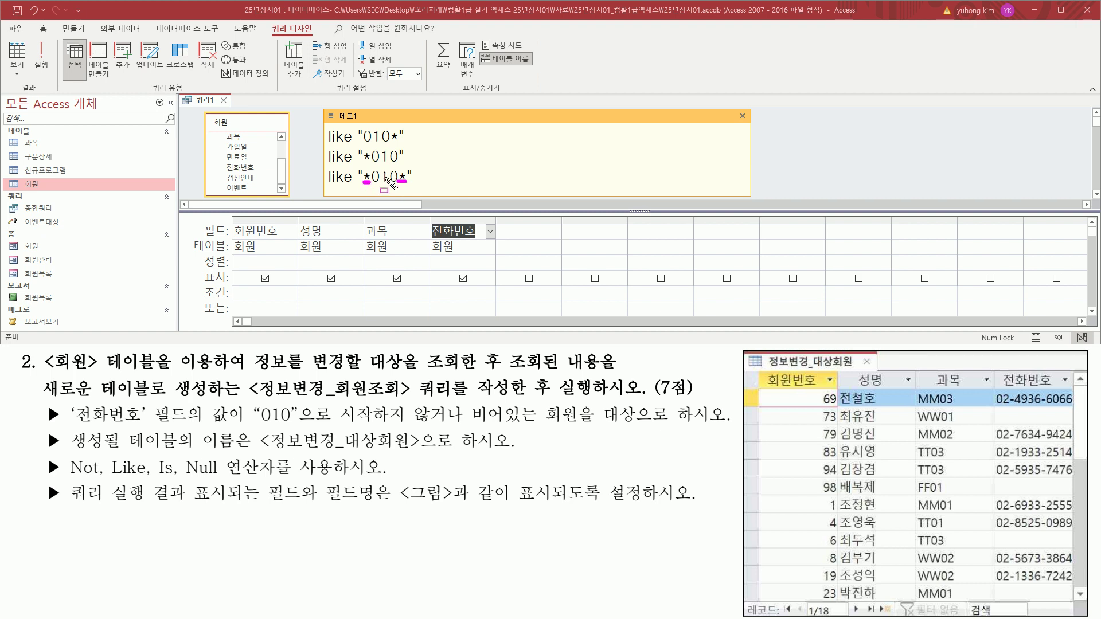
left_click_drag(328, 144, 410, 144)
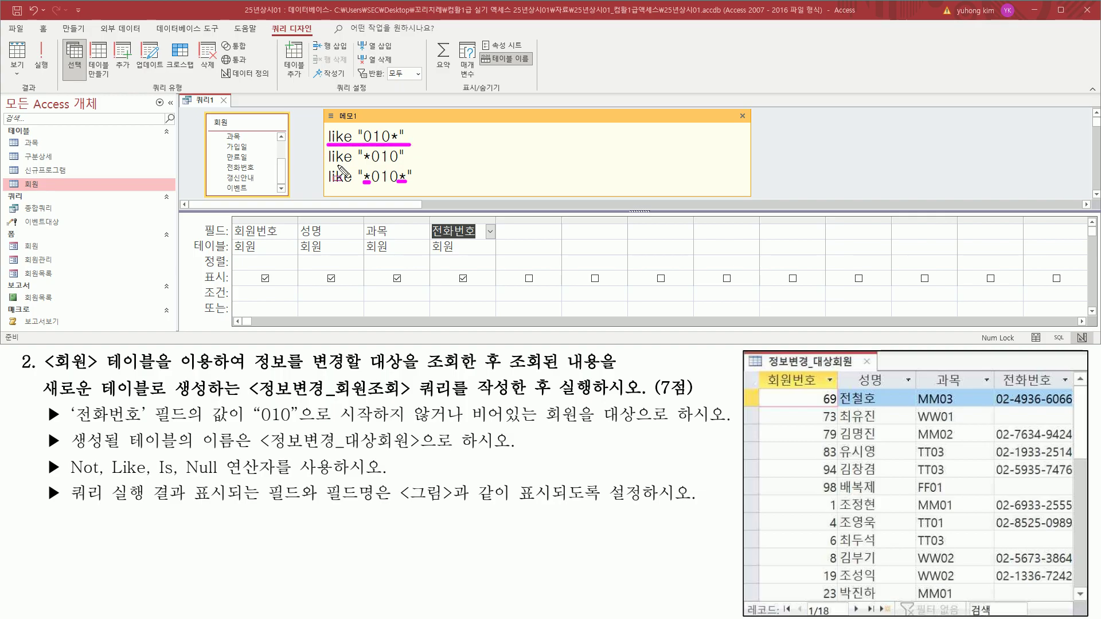
Step: Compare the memo's three Like patterns with the task's condition that 전화번호 does not start with 010
left_click_drag(328, 165, 403, 165)
left_click_drag(323, 189, 418, 189)
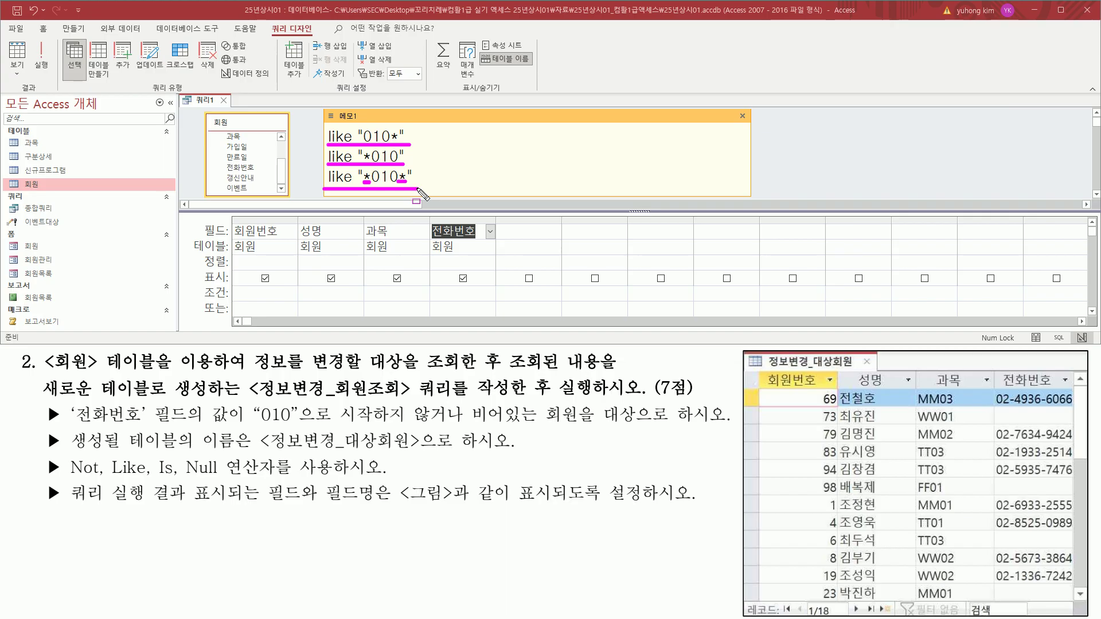
left_click_drag(257, 426, 375, 427)
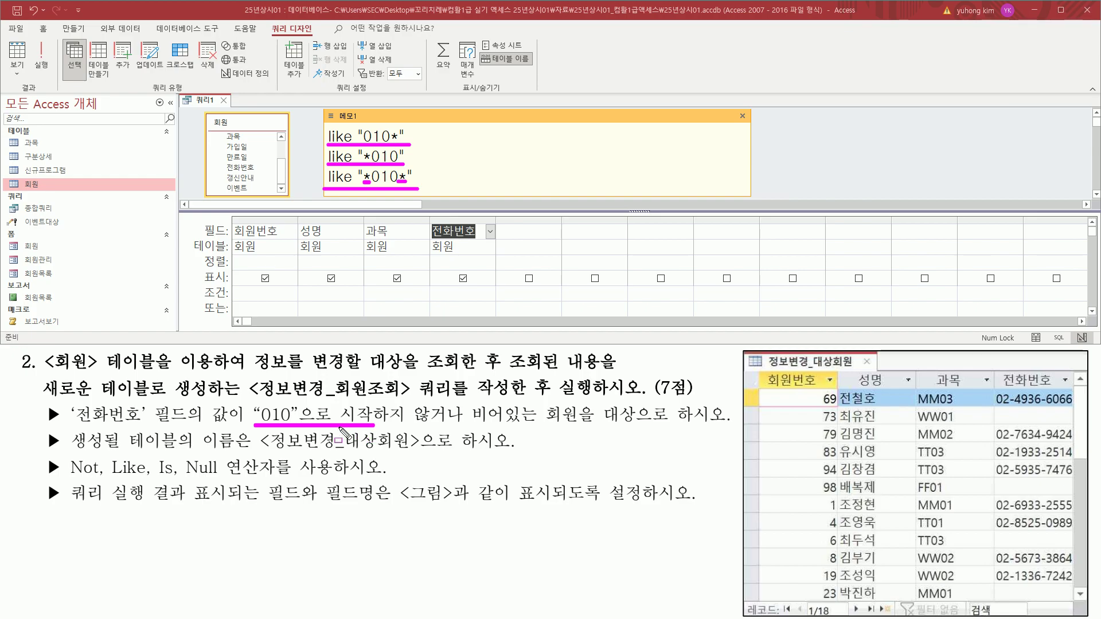
left_click_drag(335, 403, 444, 429)
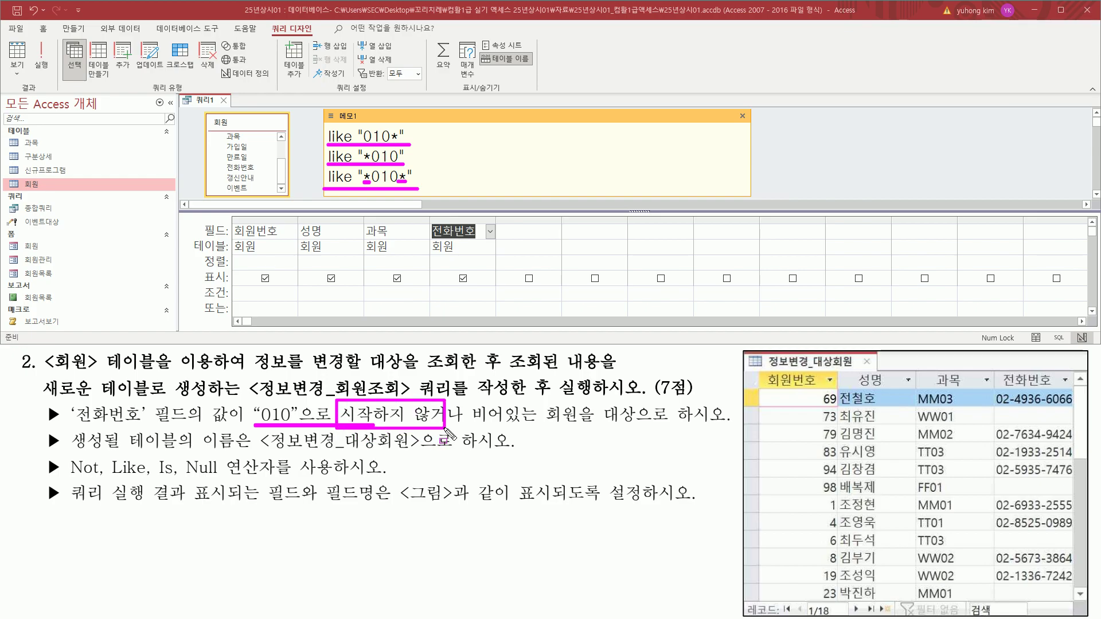
key("Escape")
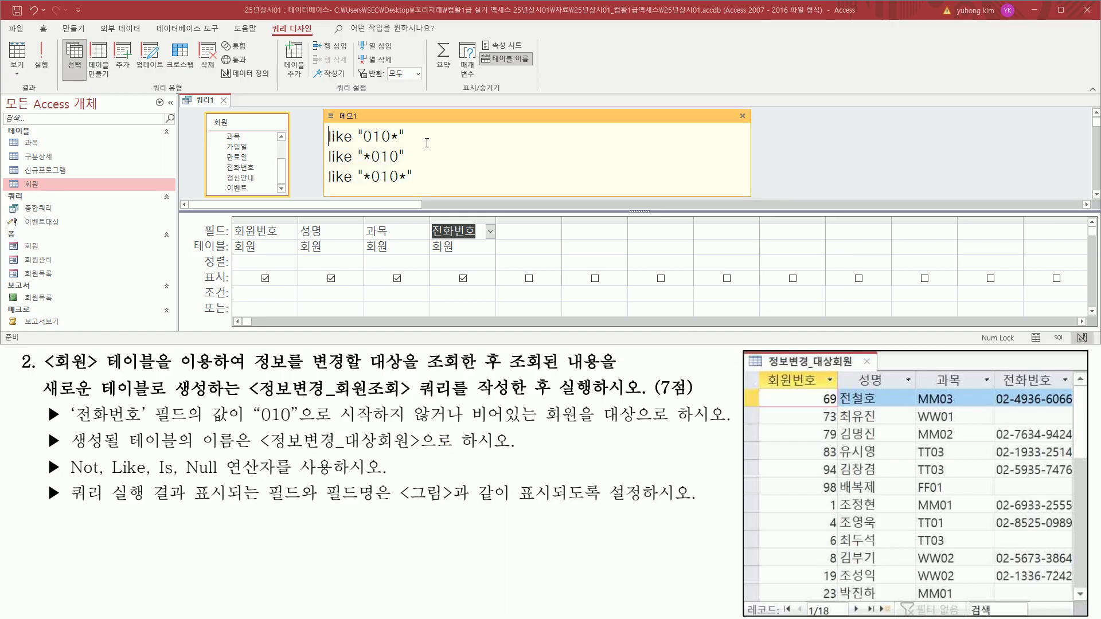
Step: Put not in front of the memo's first pattern to make not like "010*" and copy the whole line
left_click(328, 137)
type("n")
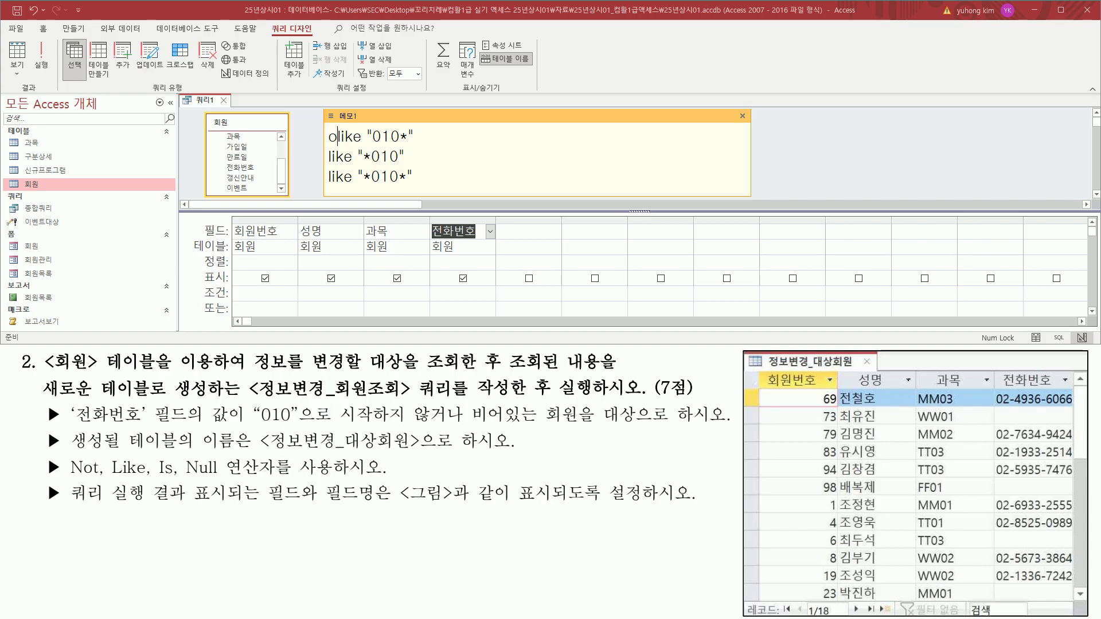
type("ot")
key("Home")
key("shift+End")
key("ctrl+c")
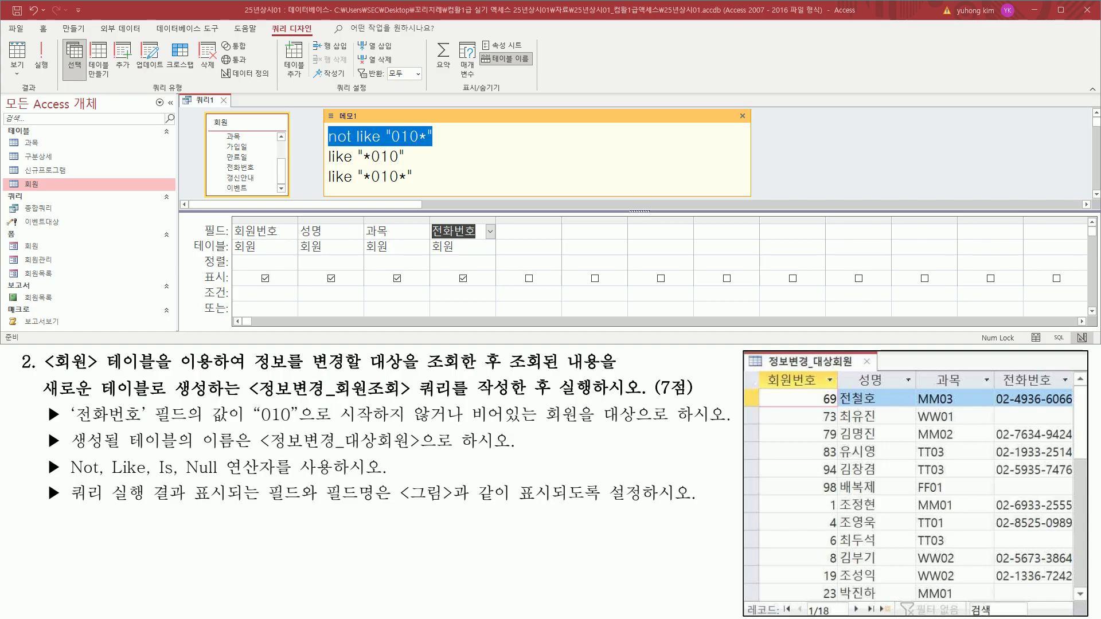
Step: Paste the copied not like "010*" condition as the 전화번호 criterion and fit the column width to its contents
left_click(441, 294)
key("ctrl+v")
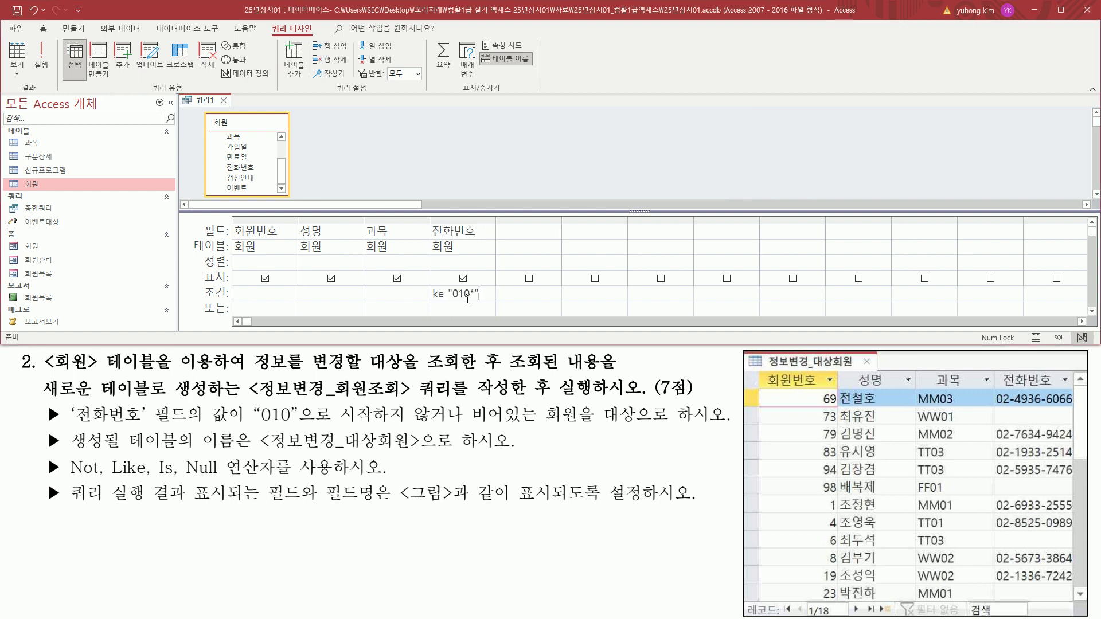
key("Home")
double_click(495, 220)
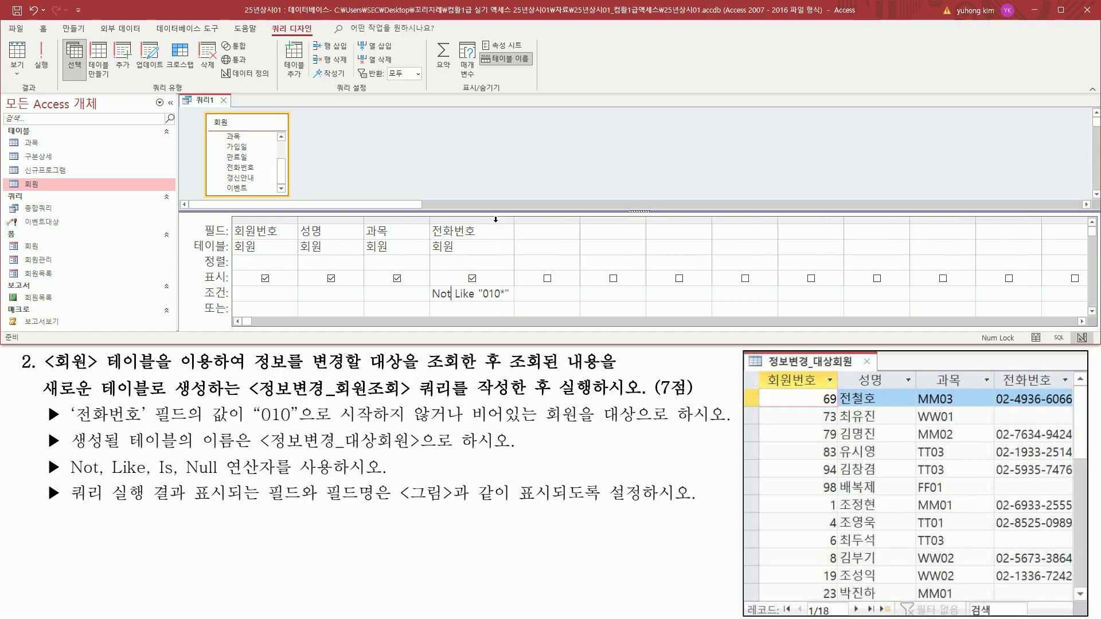
Step: Add Is Null as the alternative (or) condition for the 전화번호 field to include members with an empty phone number
left_click_drag(258, 427, 463, 428)
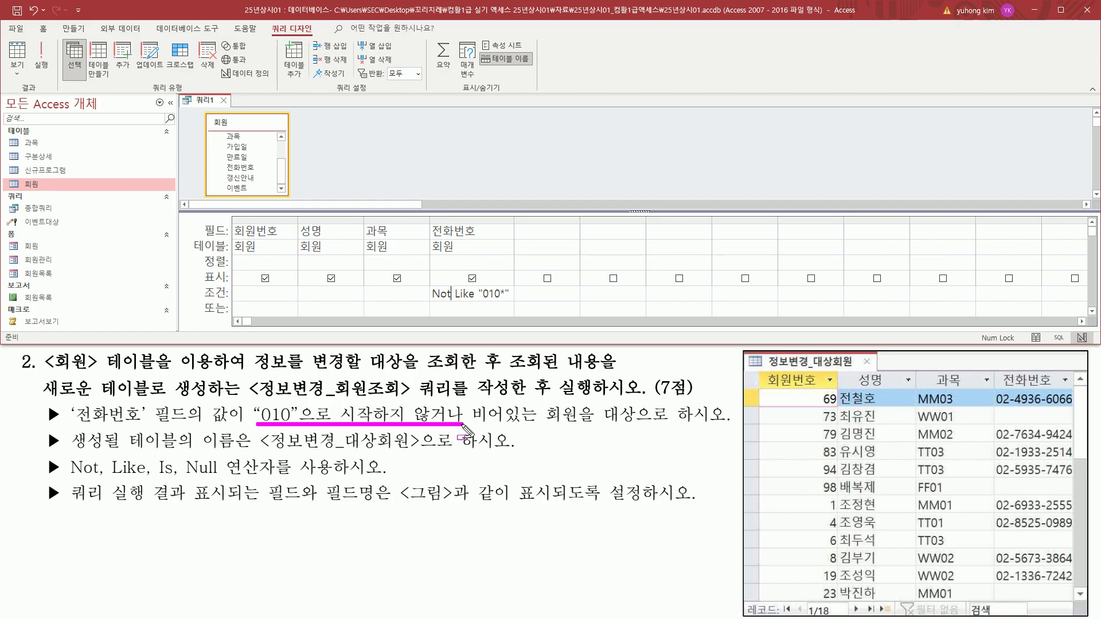
mouse_move(477, 426)
left_mouse_down()
mouse_move(538, 430)
mouse_move(540, 404)
left_mouse_up()
key("Escape")
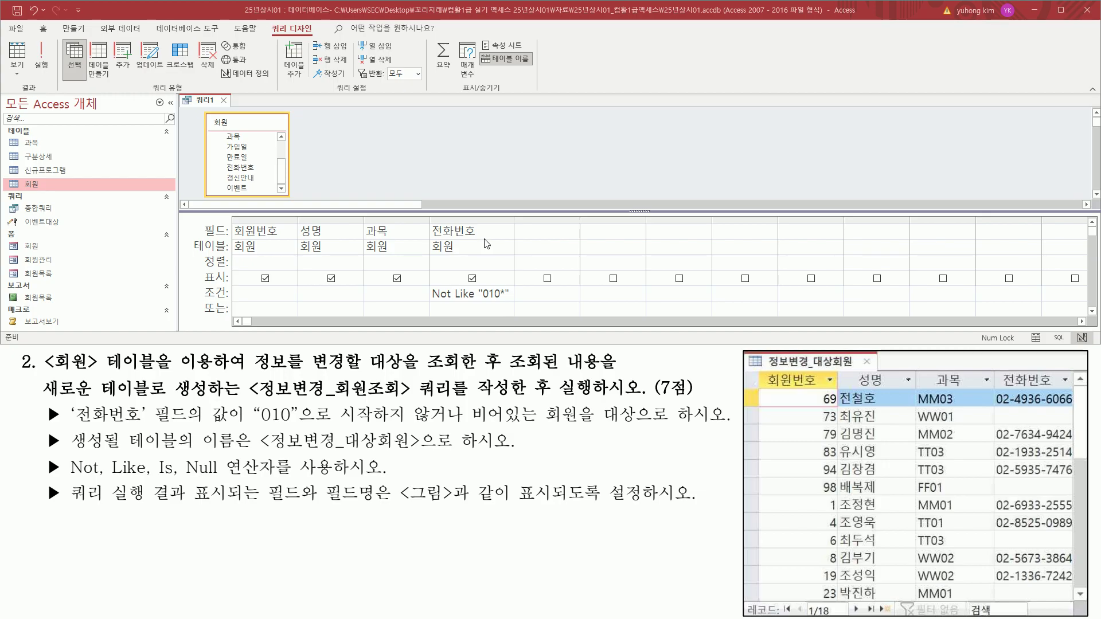
key("ctrl+2")
left_click_drag(426, 222, 488, 240)
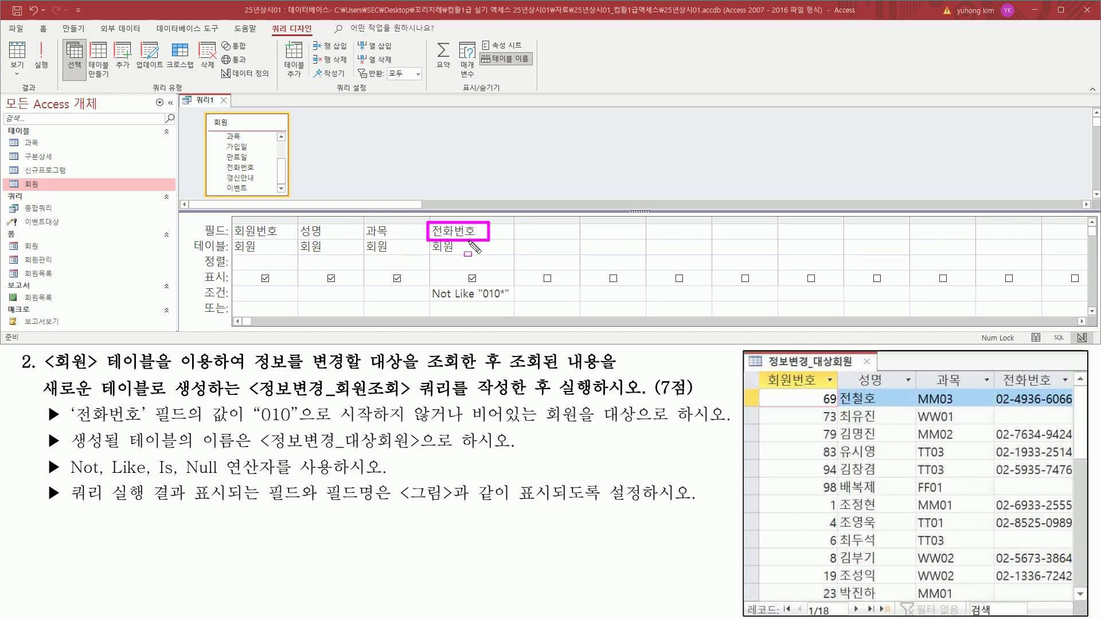
key("Escape")
left_click(472, 310)
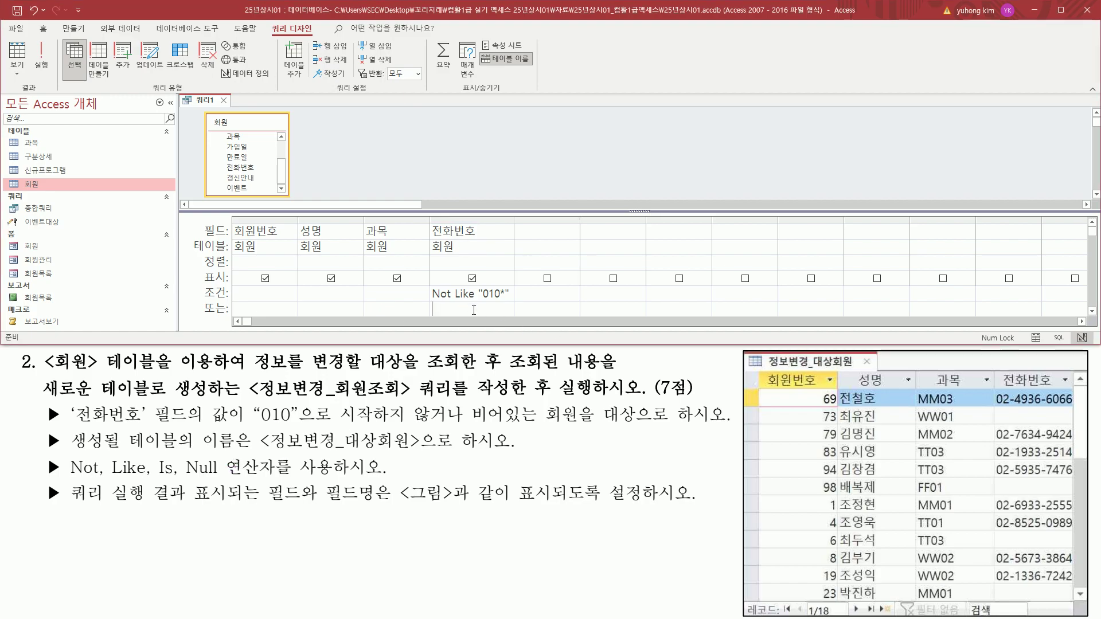
type("is null")
left_click(500, 262)
Step: Review the task's remaining requirements: creating a new table, its name, the operators to use, and the displayed fields
left_click_drag(41, 403, 733, 429)
key("Escape")
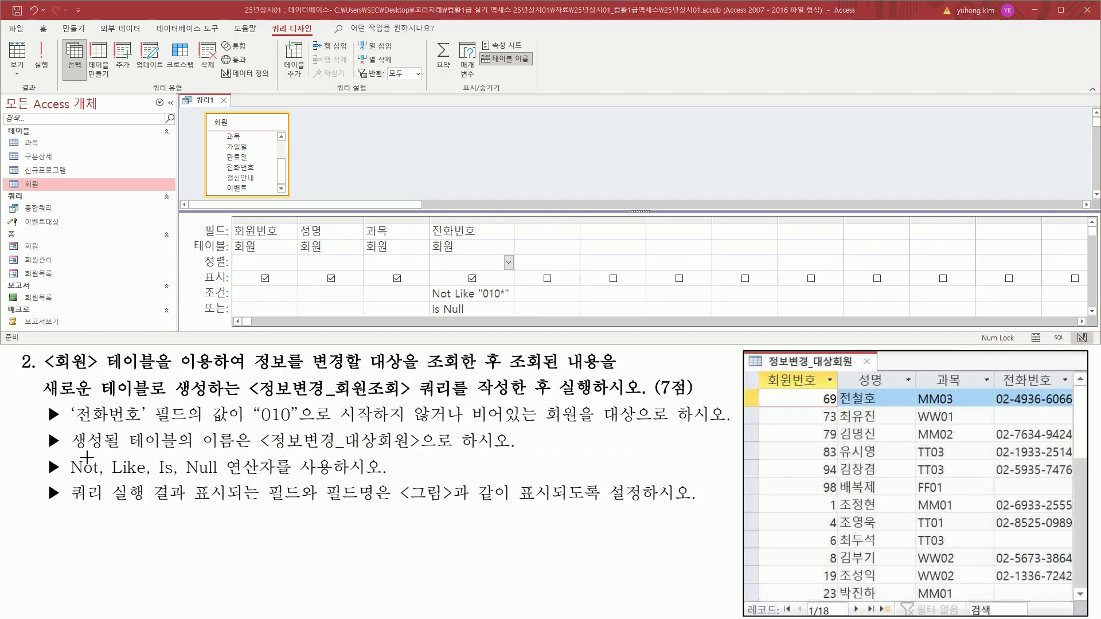
left_click_drag(43, 401, 240, 401)
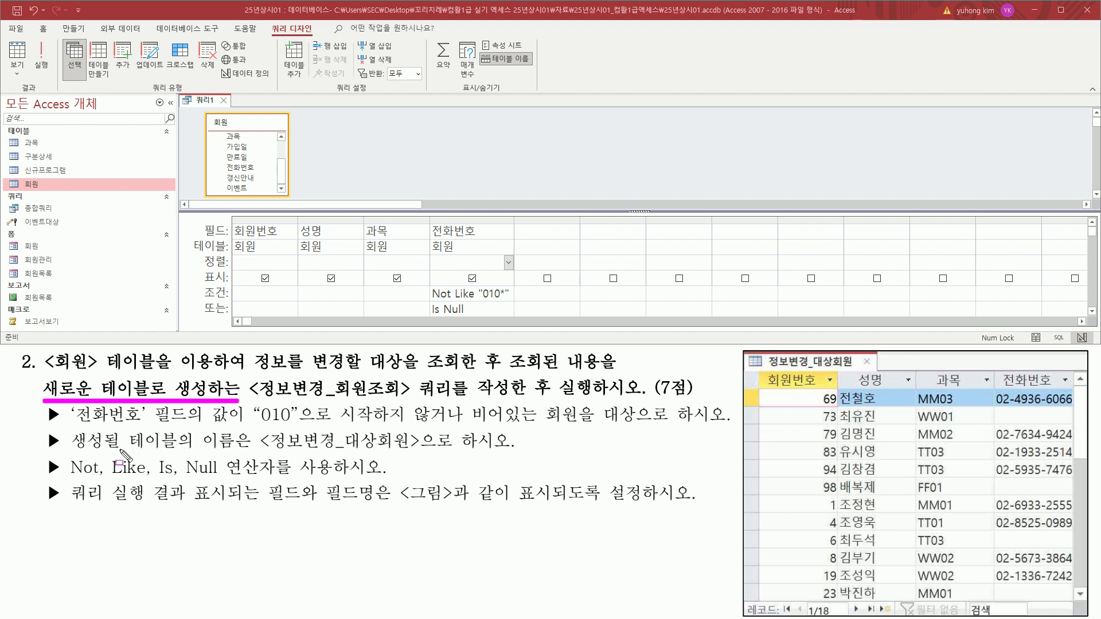
mouse_move(70, 451)
left_mouse_down()
mouse_move(241, 451)
mouse_move(257, 439)
mouse_move(424, 453)
left_mouse_up()
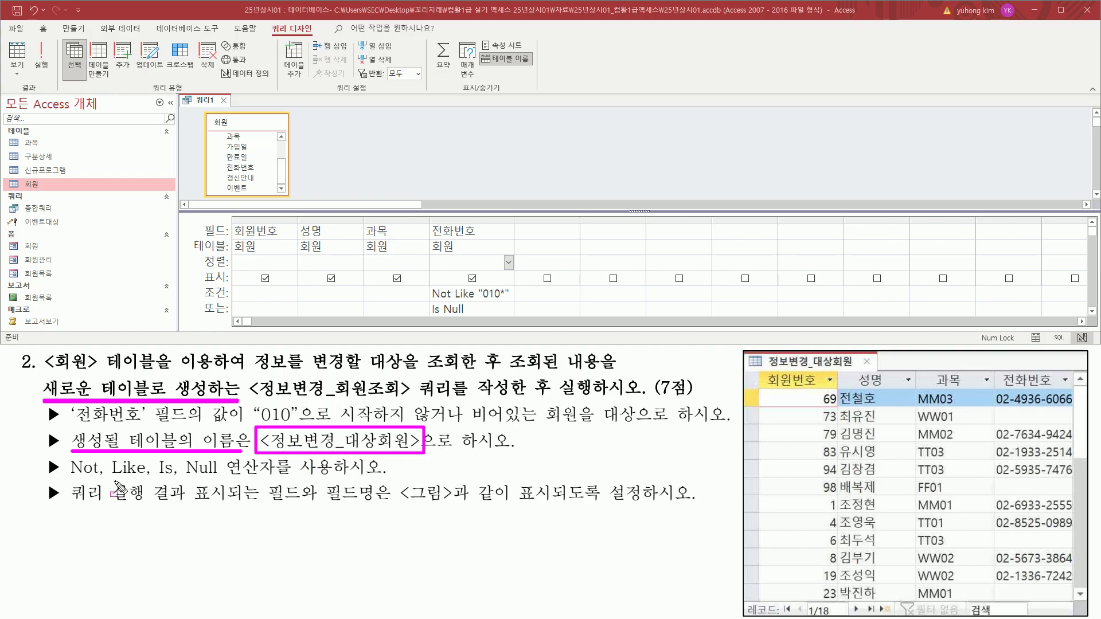
left_click_drag(63, 481, 219, 481)
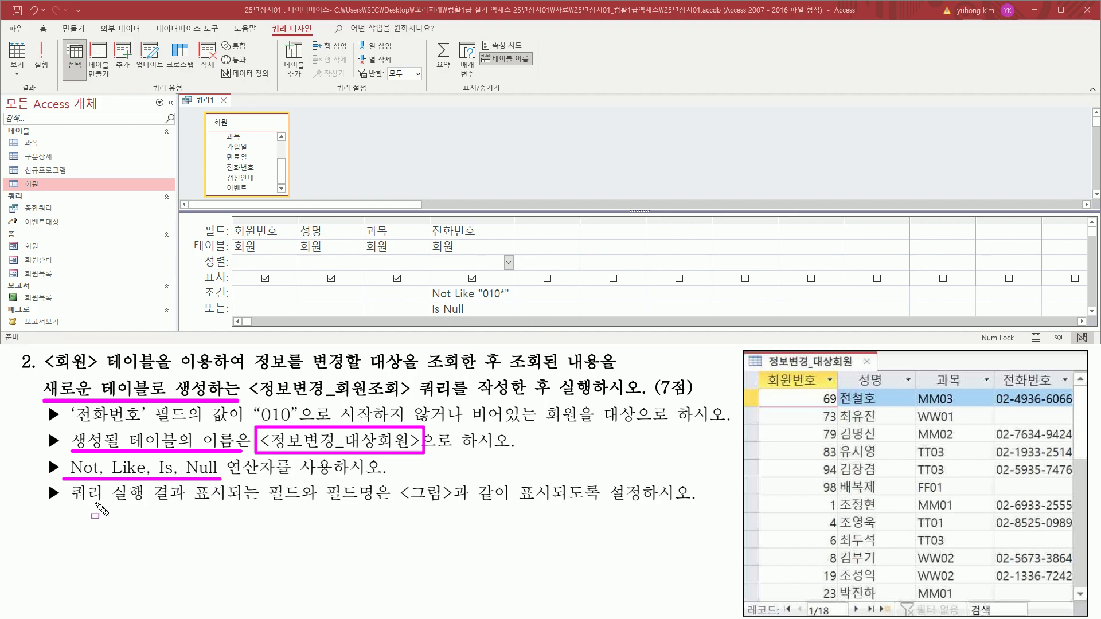
left_click_drag(69, 505, 683, 508)
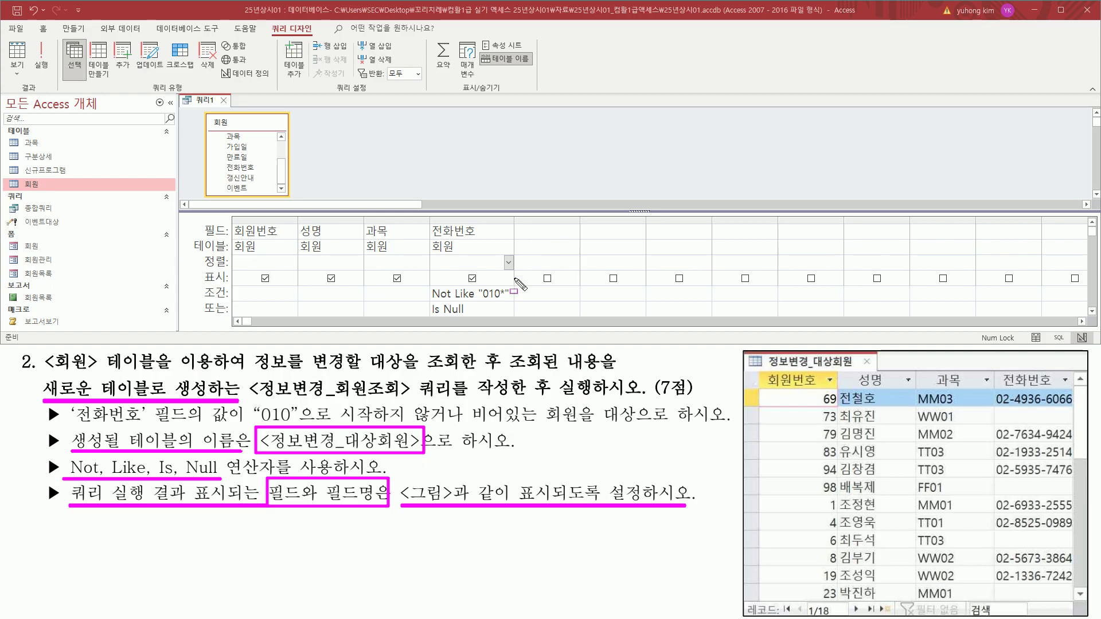
mouse_move(761, 369)
left_mouse_down()
mouse_move(774, 392)
mouse_move(1068, 393)
left_mouse_up()
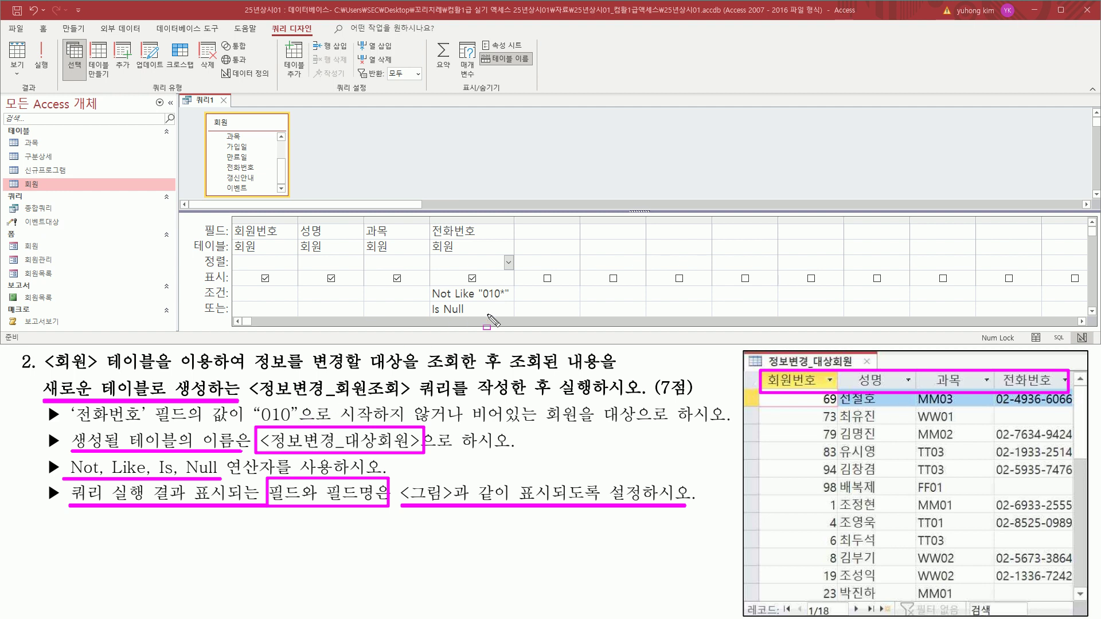
key("Escape")
Step: Run the select query to preview the 회원 records that meet the two 전화번호 conditions
key("ctrl+2")
left_click_drag(269, 23, 316, 40)
left_click_drag(10, 94, 57, 94)
left_click_drag(32, 37, 61, 90)
key("Escape")
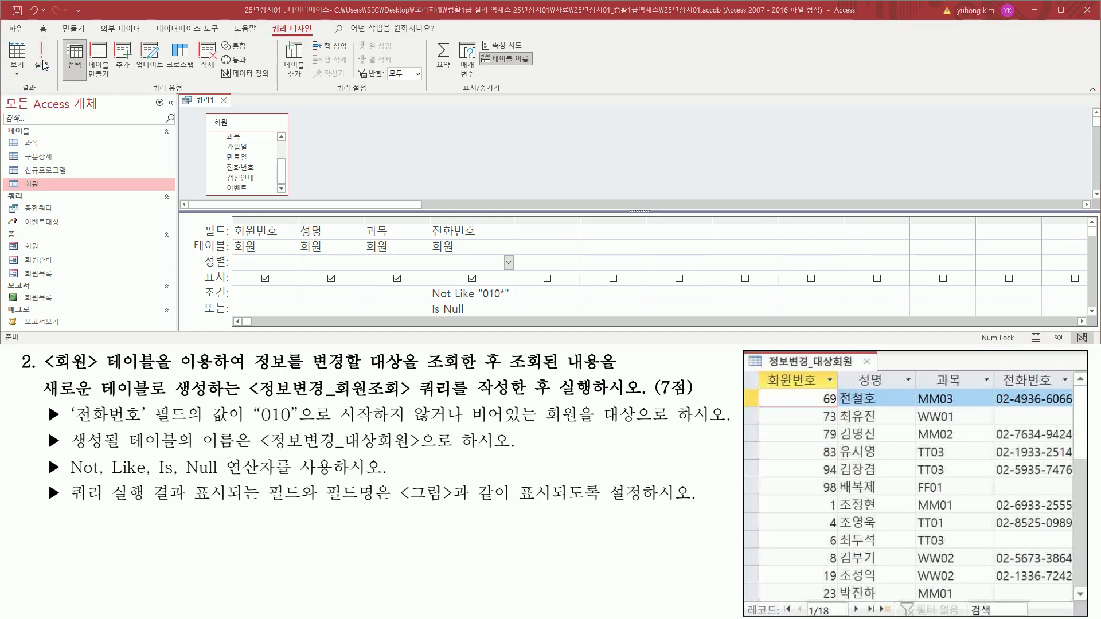
left_click(43, 63)
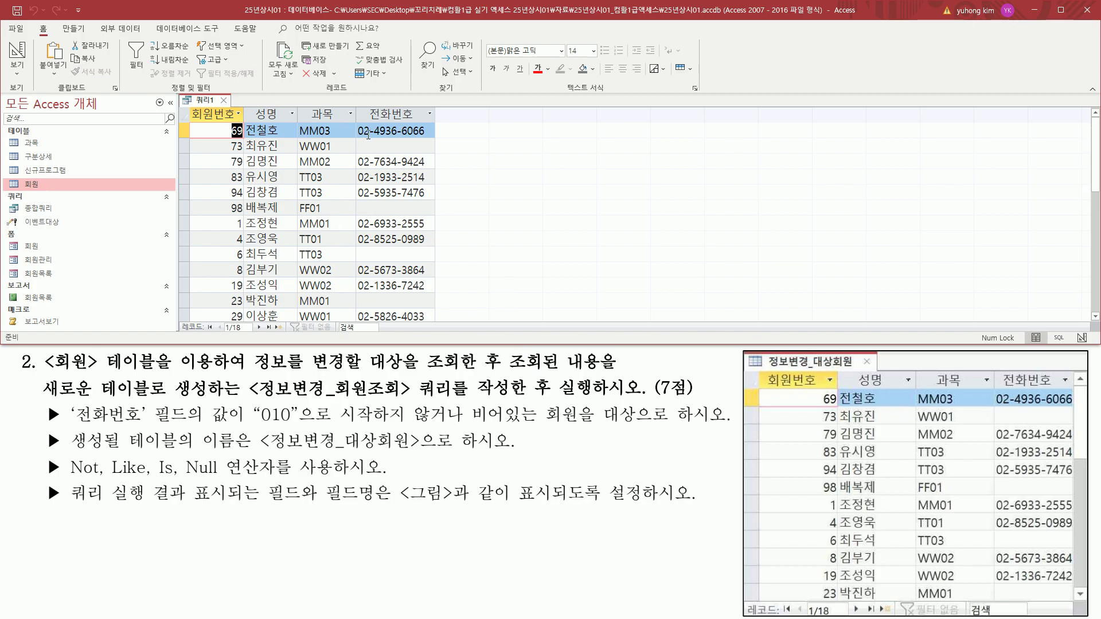
Step: Check the 전화번호 values throughout the query results against the not-starting-with-010 or empty conditions
left_click_drag(357, 138, 373, 137)
mouse_move(367, 184)
left_mouse_down()
mouse_move(360, 160)
mouse_move(374, 202)
mouse_move(374, 246)
mouse_move(360, 246)
mouse_move(376, 292)
mouse_move(358, 321)
mouse_move(373, 313)
left_mouse_up()
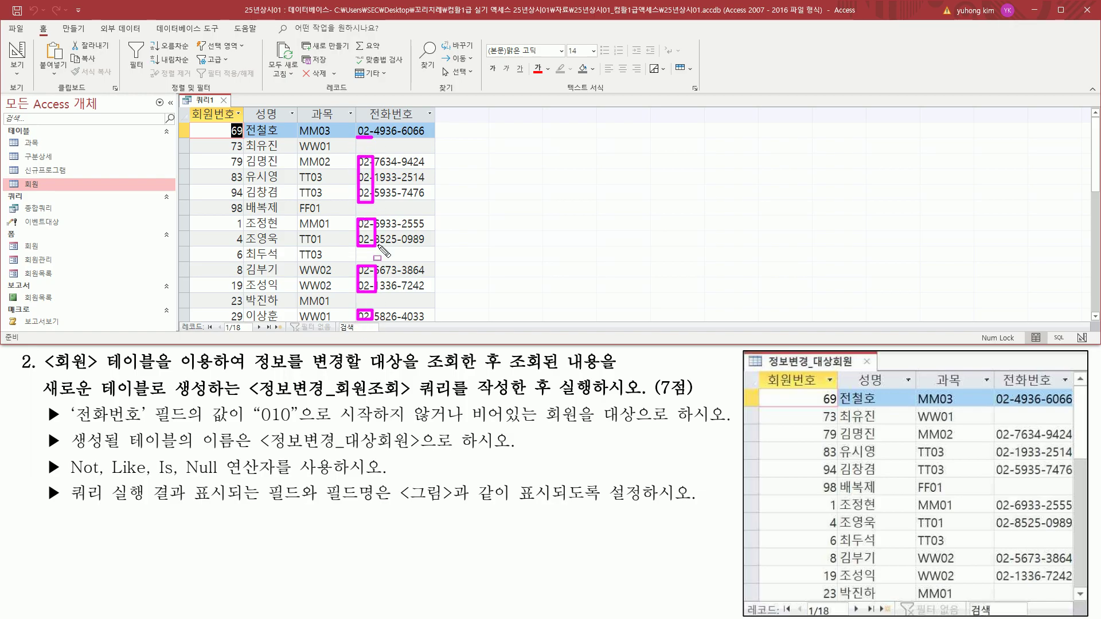
key("Escape")
scroll(390, 235, "down", 3)
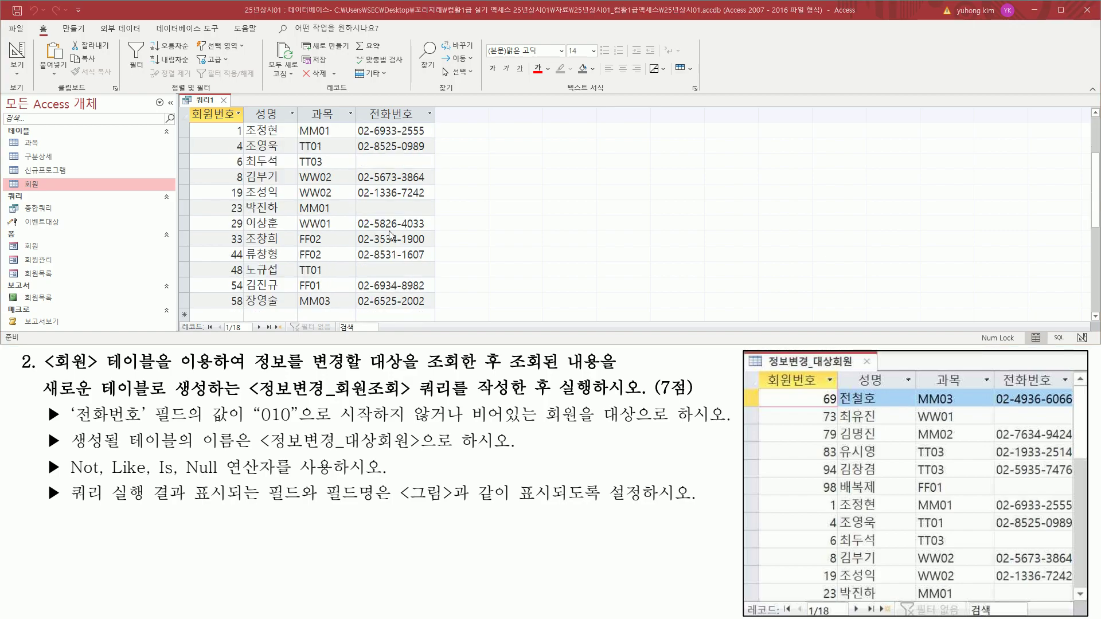
scroll(389, 236, "up", 3)
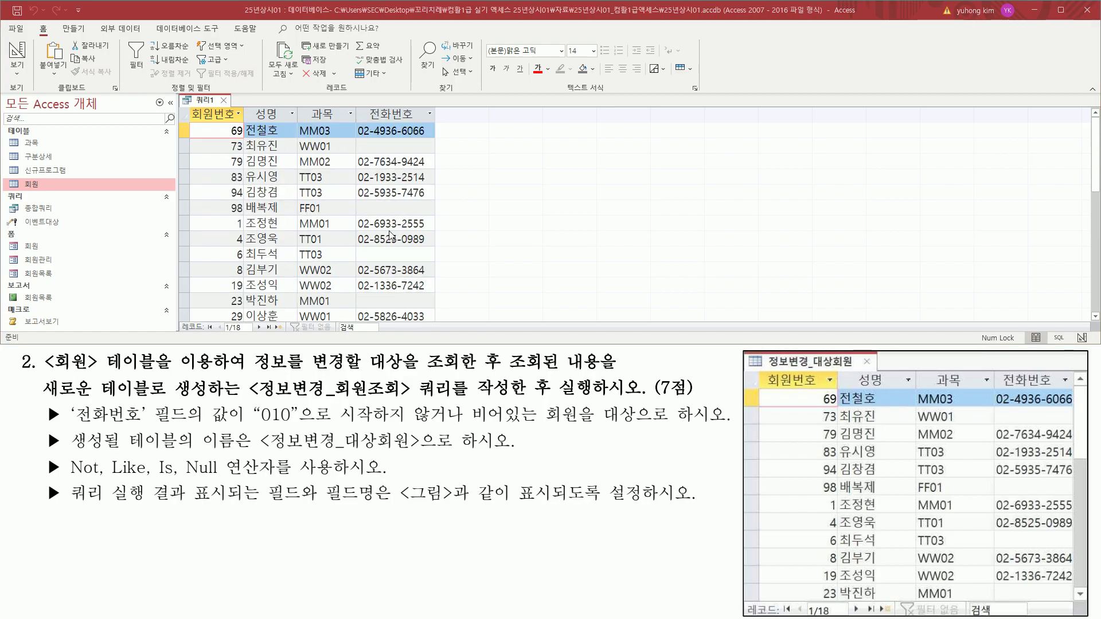
Step: Compare the query results' record count, field names and row order with the task's sample figure
left_click_drag(265, 334, 276, 333)
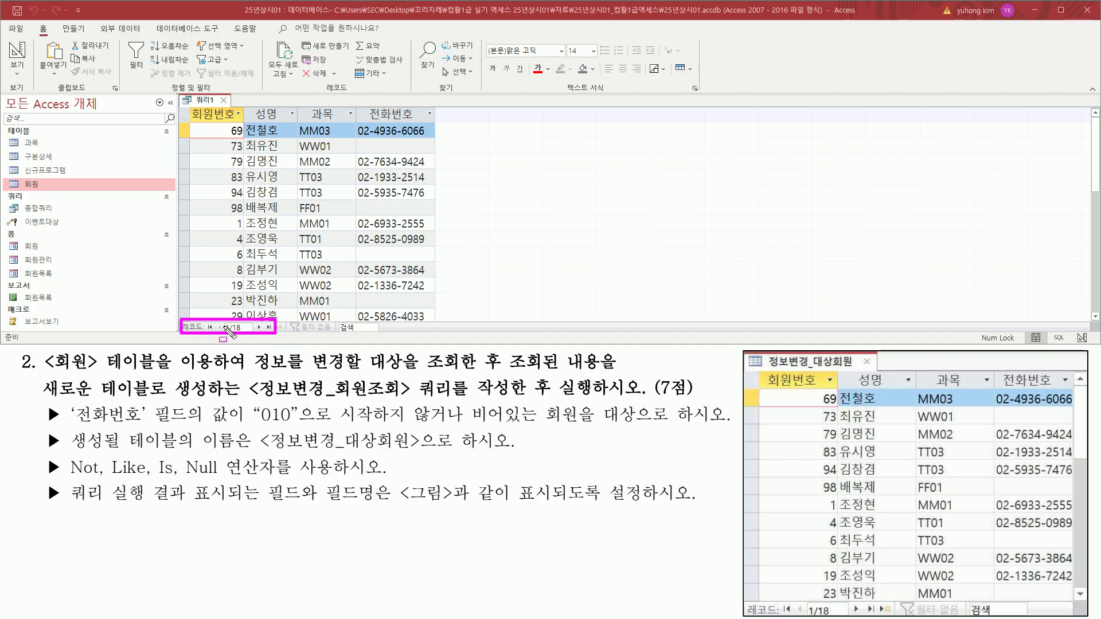
left_click_drag(741, 600, 861, 618)
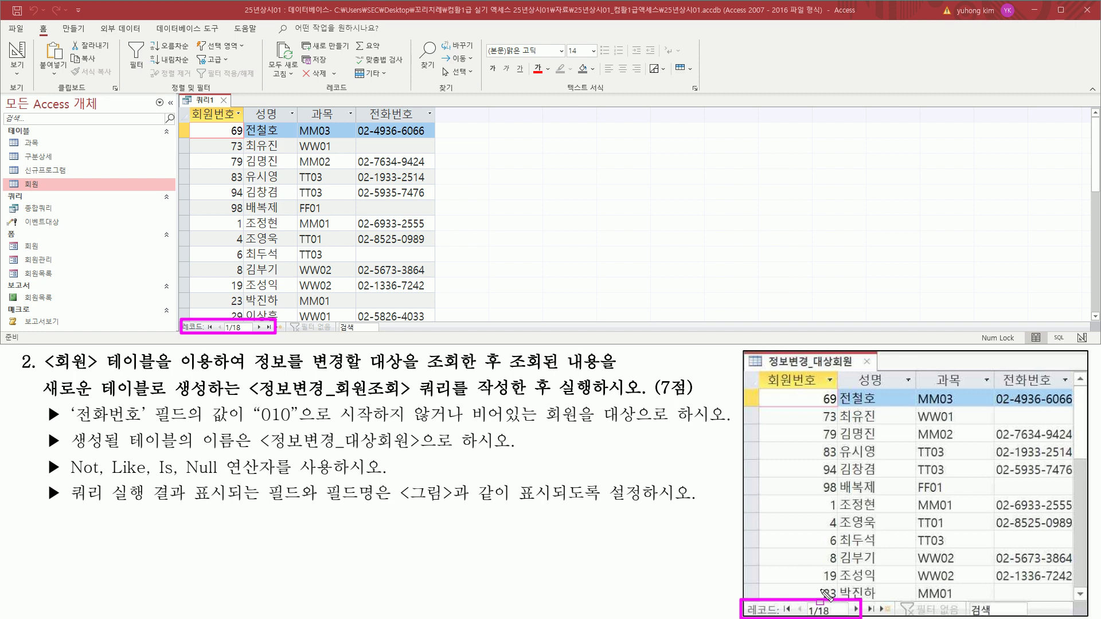
mouse_move(190, 106)
left_mouse_down()
mouse_move(249, 122)
mouse_move(437, 122)
left_mouse_up()
left_click_drag(762, 372, 1070, 391)
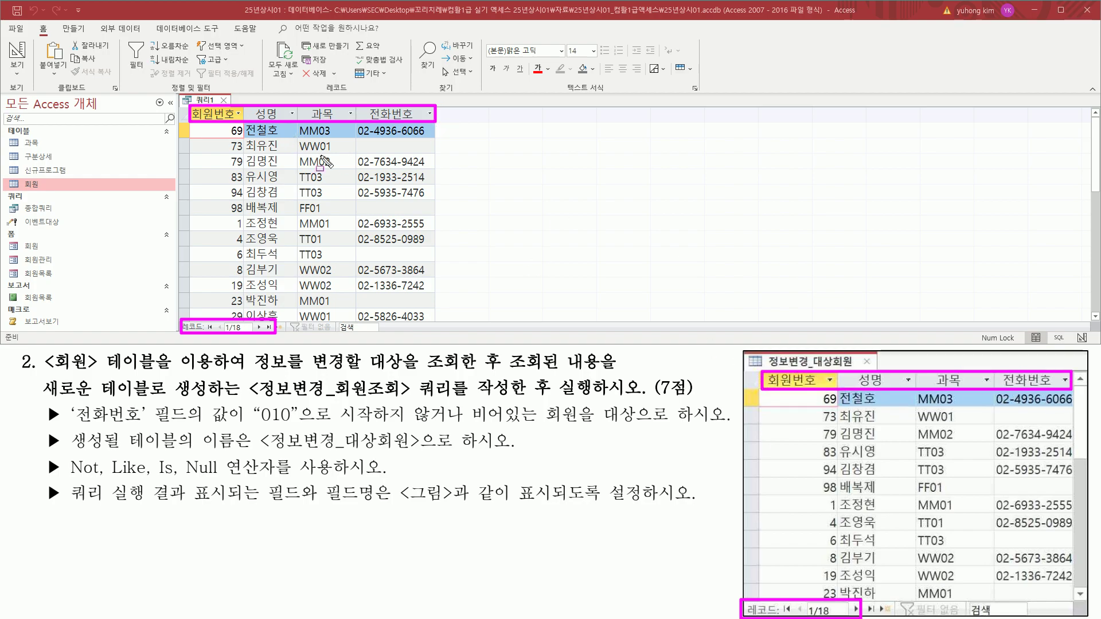
key("e")
mouse_move(814, 390)
left_mouse_down()
mouse_move(828, 537)
mouse_move(858, 606)
mouse_move(1075, 605)
left_mouse_up()
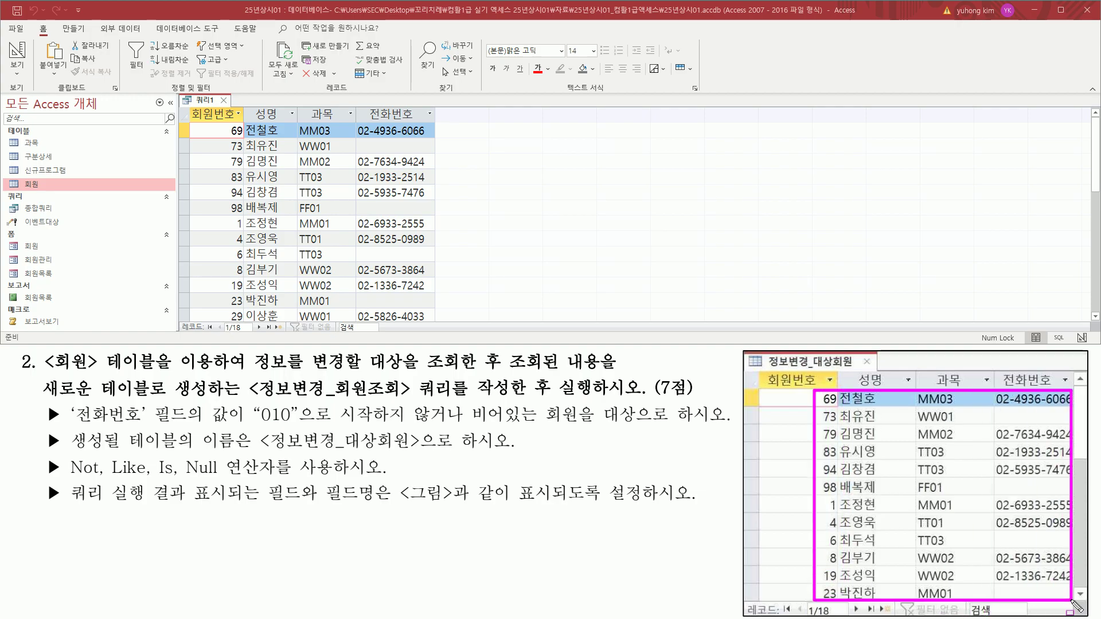
mouse_move(215, 122)
left_mouse_down()
mouse_move(228, 213)
mouse_move(437, 324)
left_mouse_up()
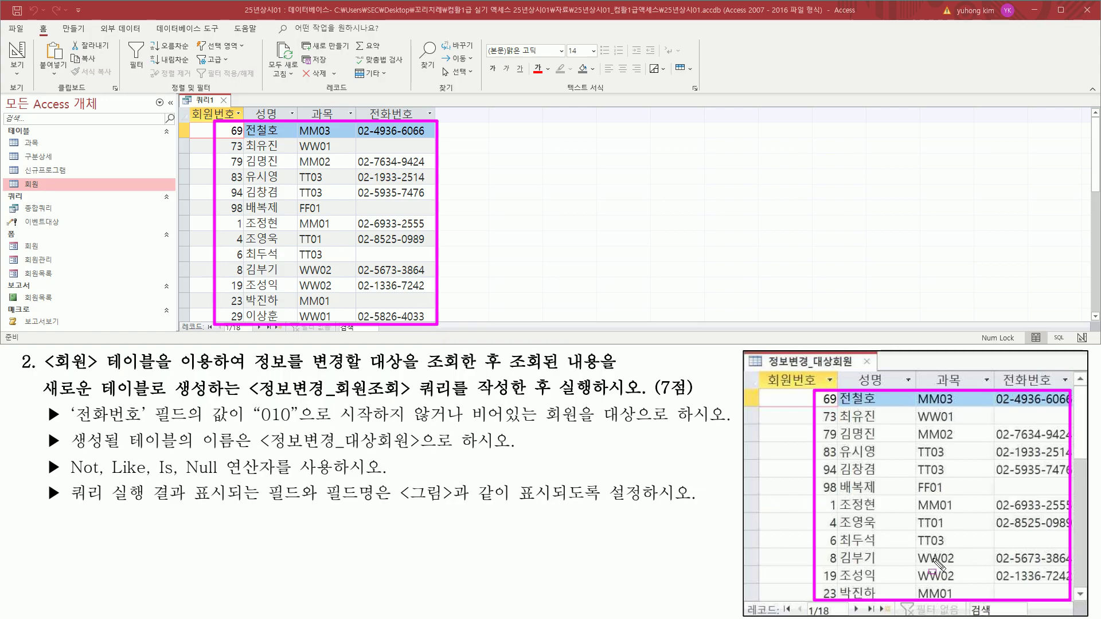
key("Escape")
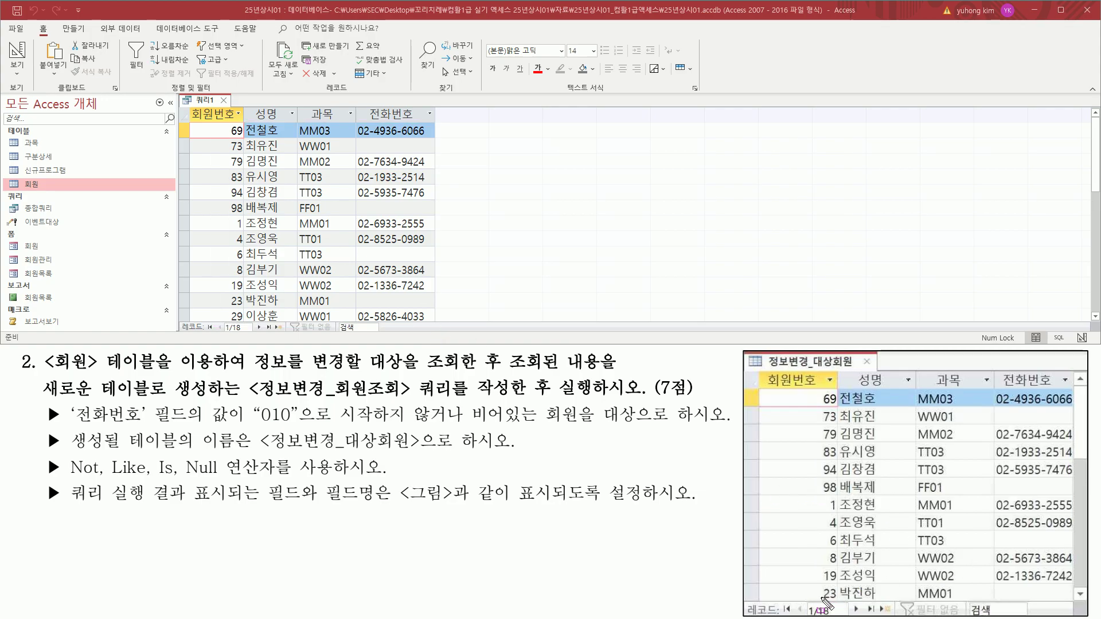
mouse_move(815, 601)
left_mouse_down()
mouse_move(974, 598)
mouse_move(1073, 494)
mouse_move(1073, 391)
left_mouse_up()
mouse_move(190, 122)
left_mouse_down()
mouse_move(364, 274)
mouse_move(416, 309)
mouse_move(433, 307)
left_mouse_up()
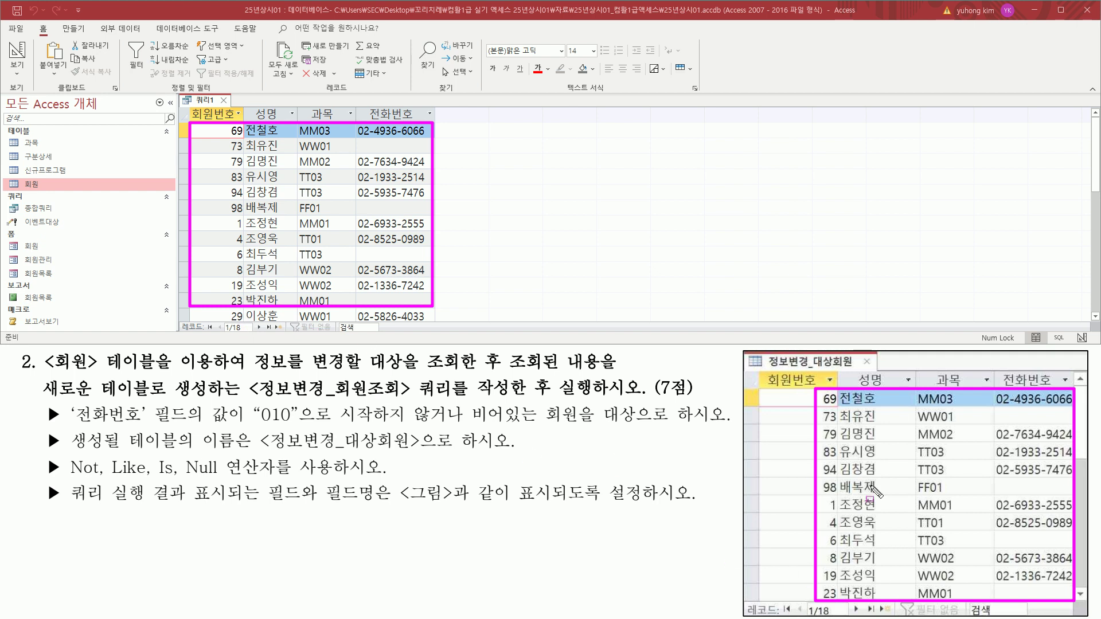
key("Escape")
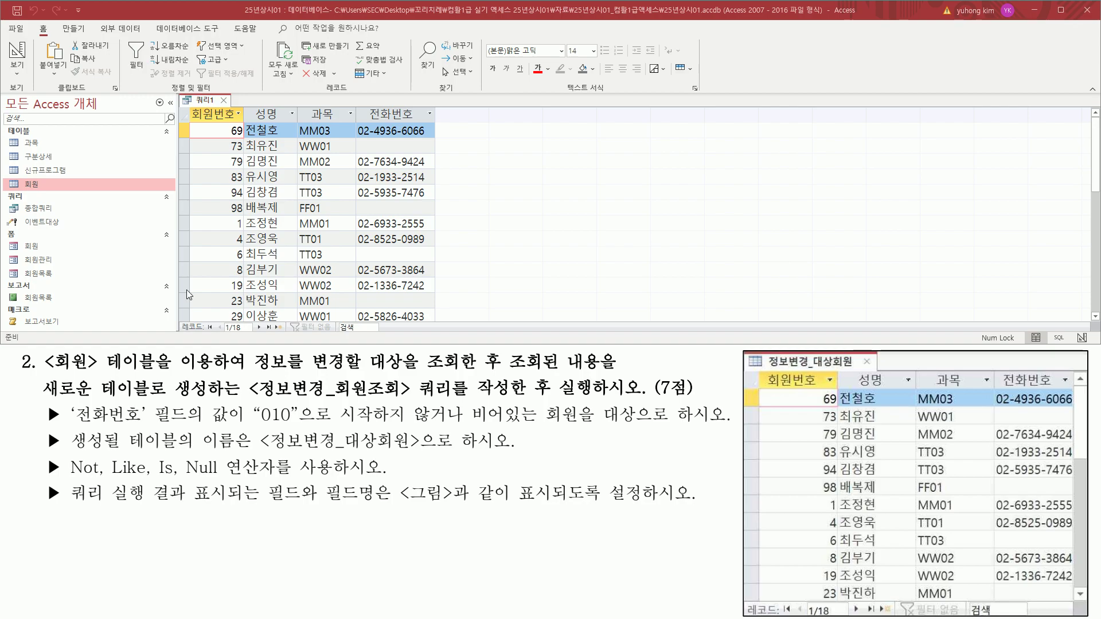
Step: Return the query to Design View to set it up for creating a new table
left_click_drag(38, 397, 224, 405)
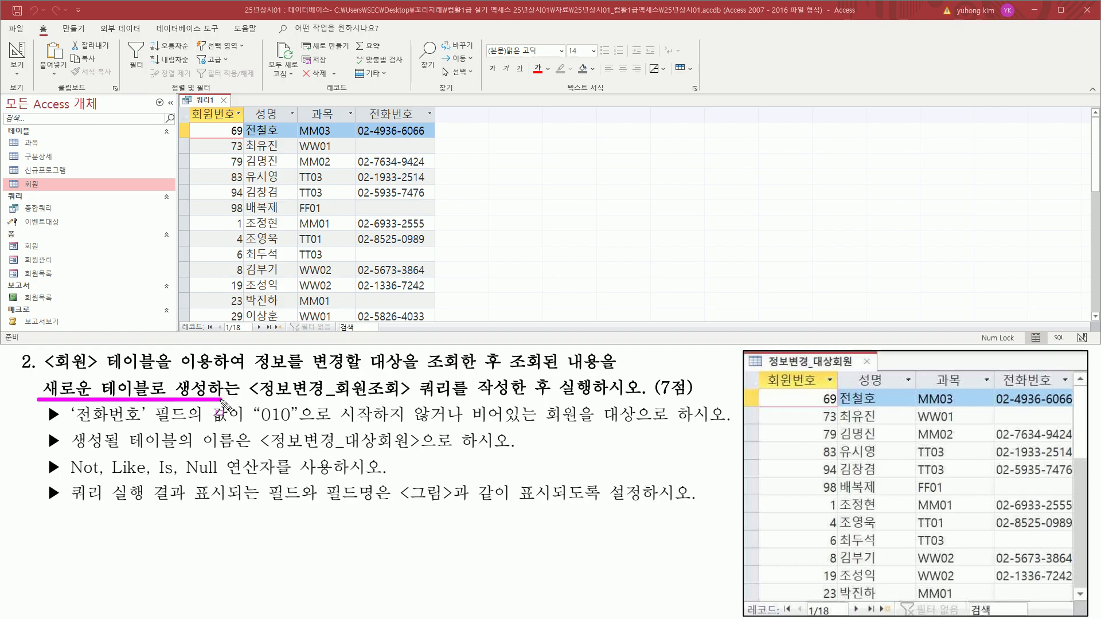
key("Escape")
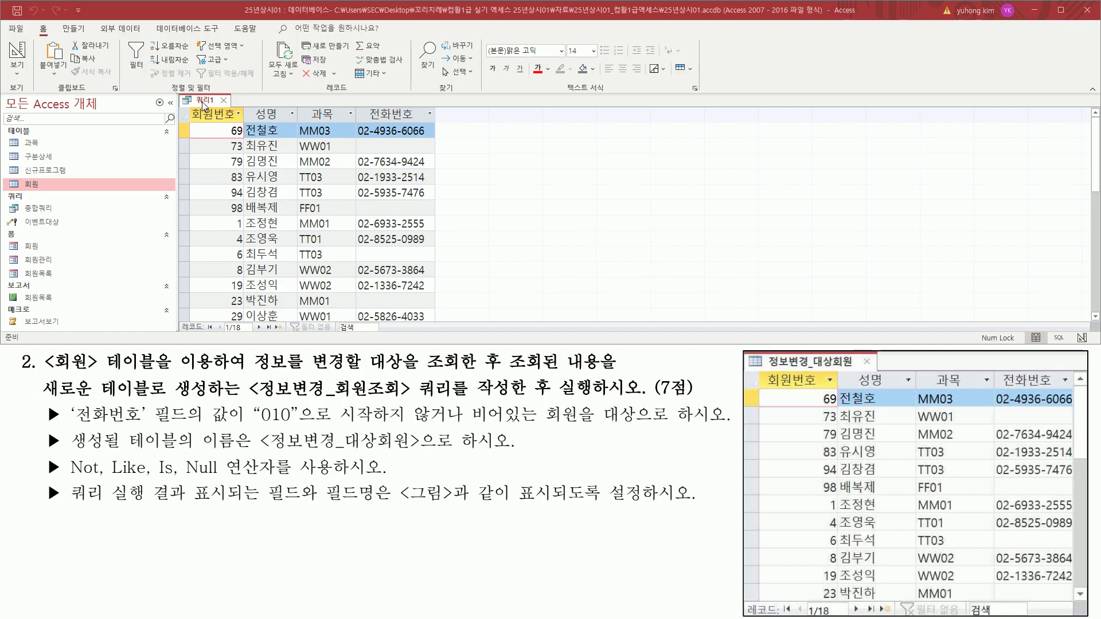
right_click(204, 105)
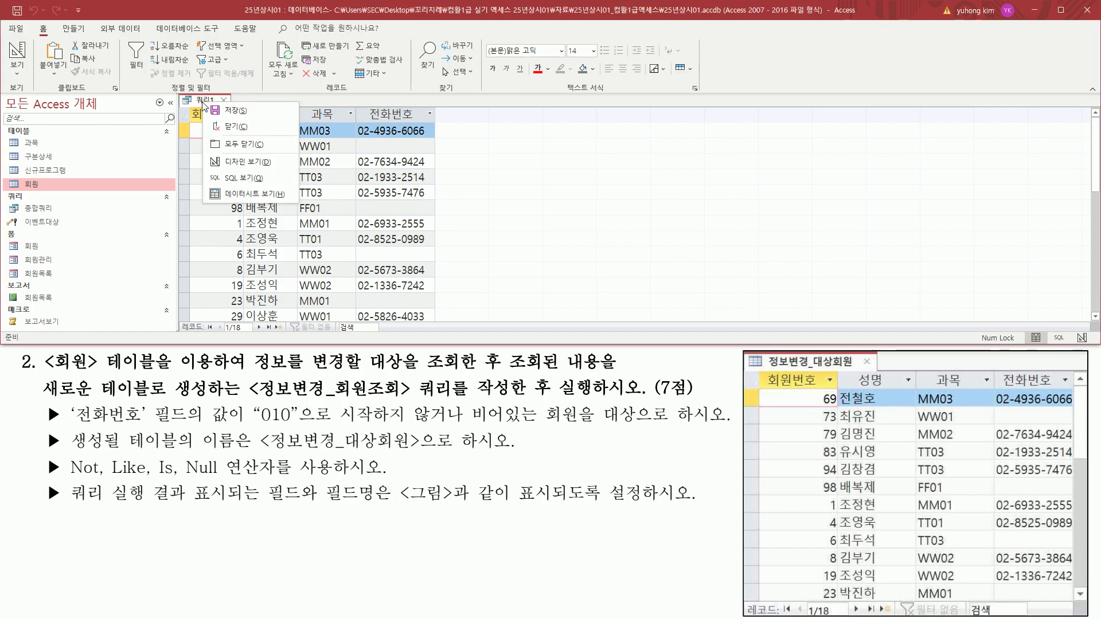
left_click(229, 164)
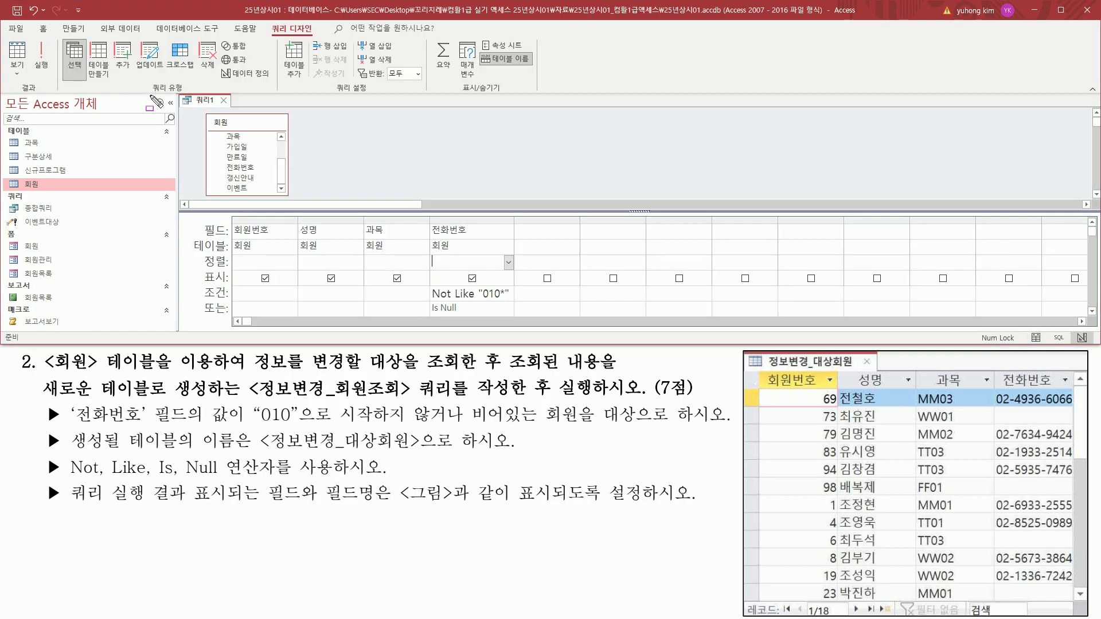
Step: Change the select query into a make-table query
left_click_drag(145, 95, 191, 95)
left_click_drag(87, 39, 97, 87)
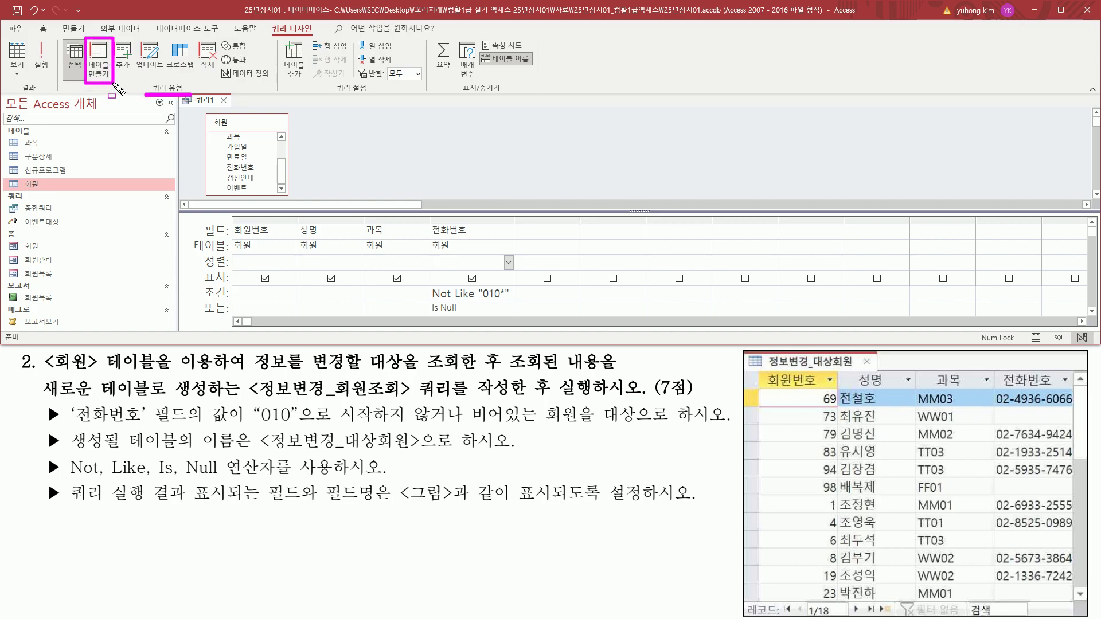
key("Escape")
left_click(99, 63)
left_click_drag(524, 84, 497, 118)
left_click_drag(403, 104, 717, 221)
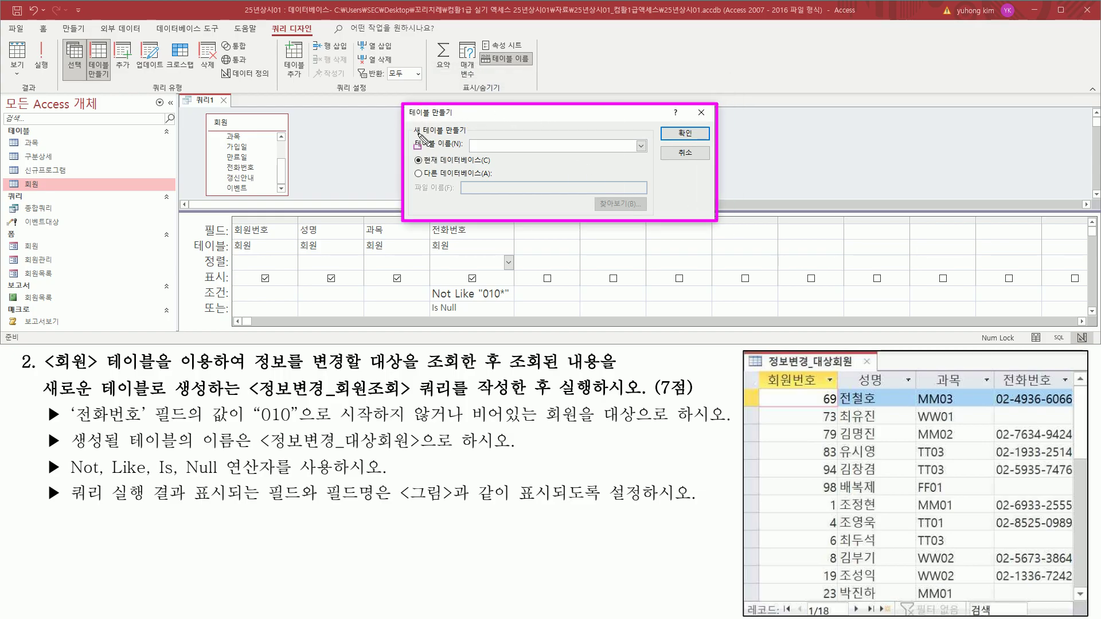
Step: Name the table that the query creates 정보변경_대상회원 and keep it in the current database
mouse_move(410, 136)
left_mouse_down()
mouse_move(657, 171)
mouse_move(649, 157)
left_mouse_up()
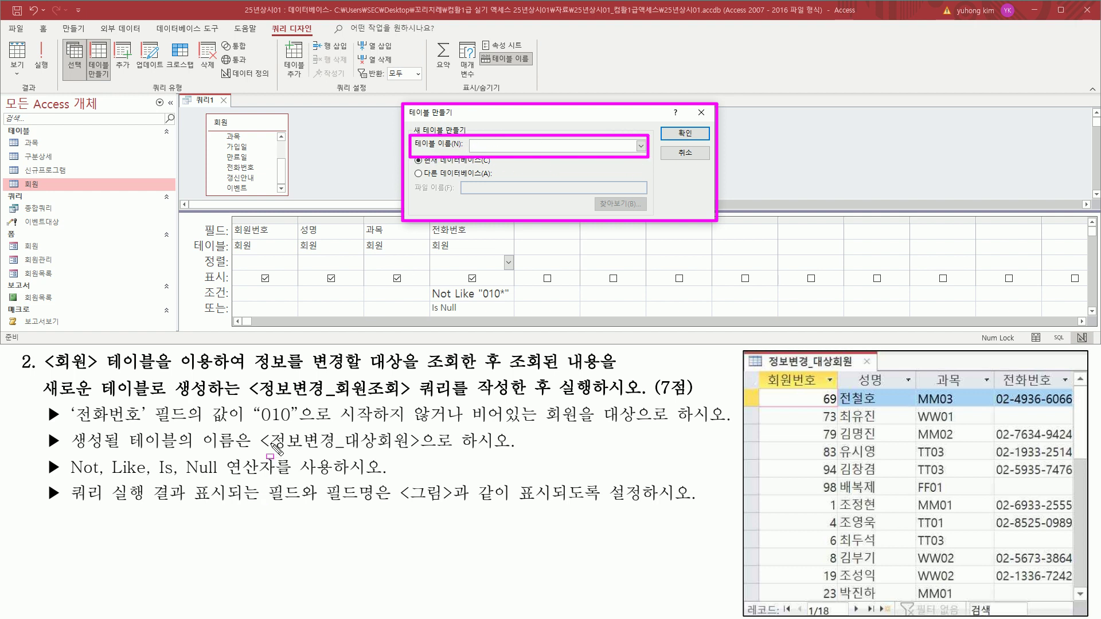
left_click_drag(258, 452, 420, 453)
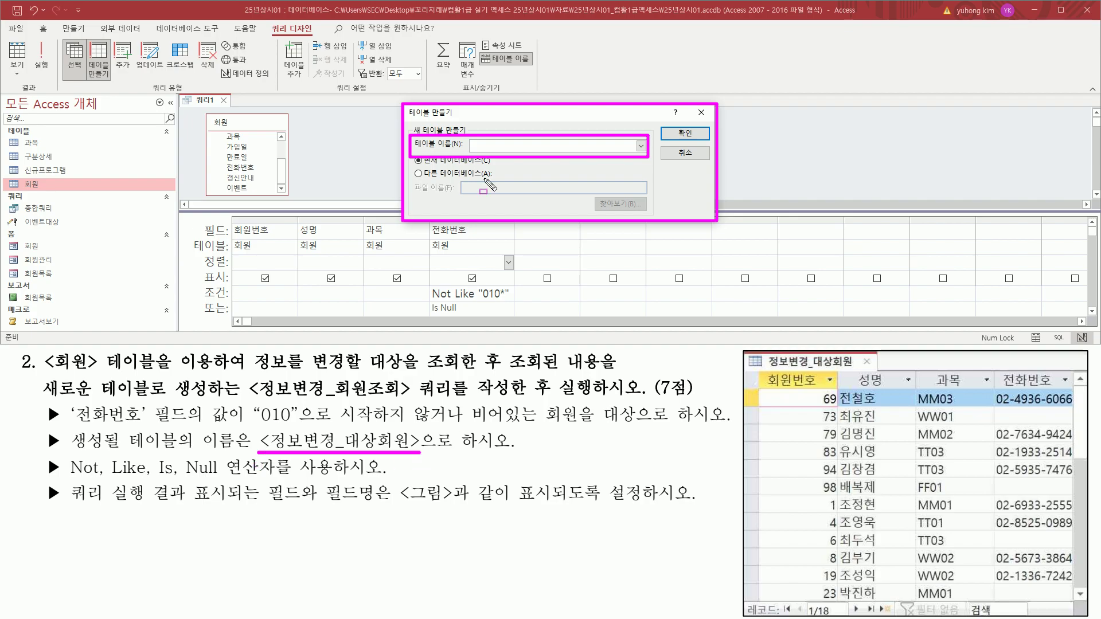
key("Escape")
left_click(505, 146)
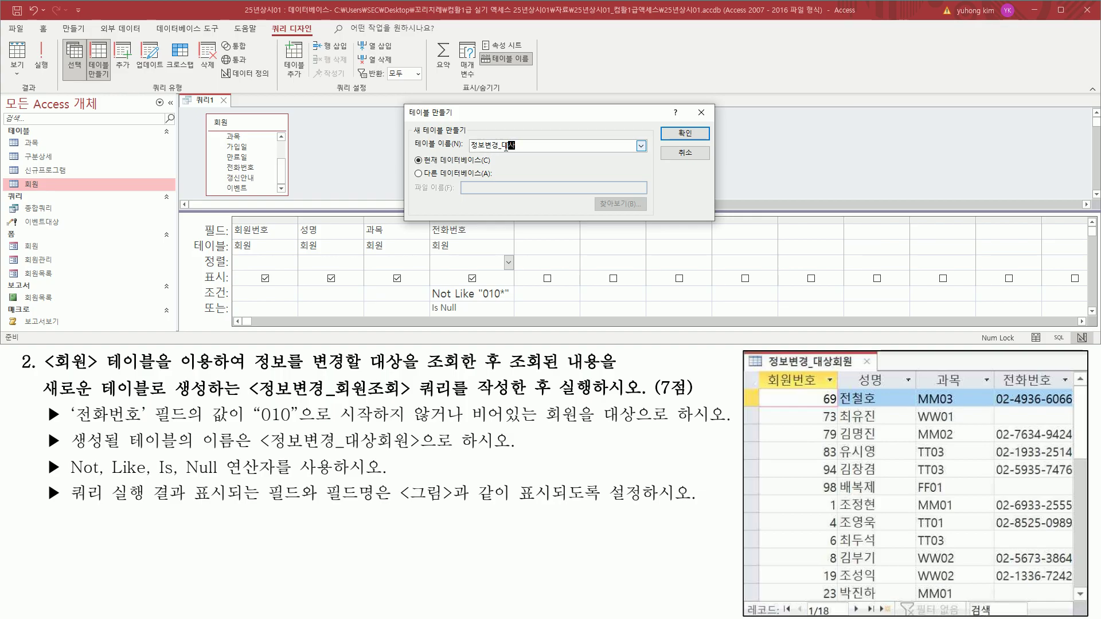
left_click(536, 143)
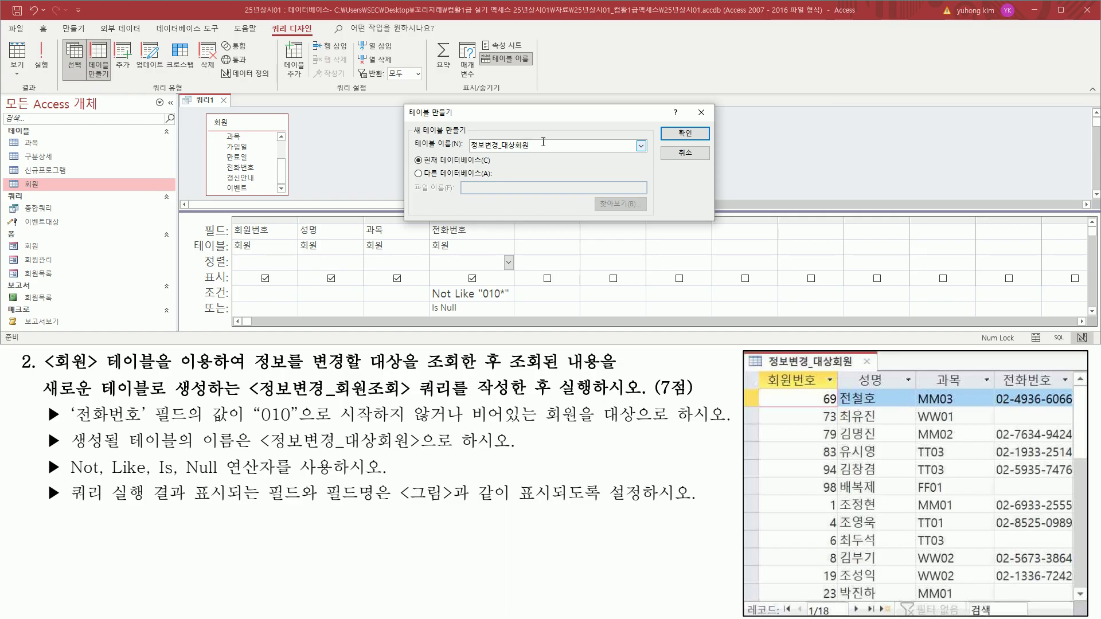
left_click_drag(467, 153, 539, 153)
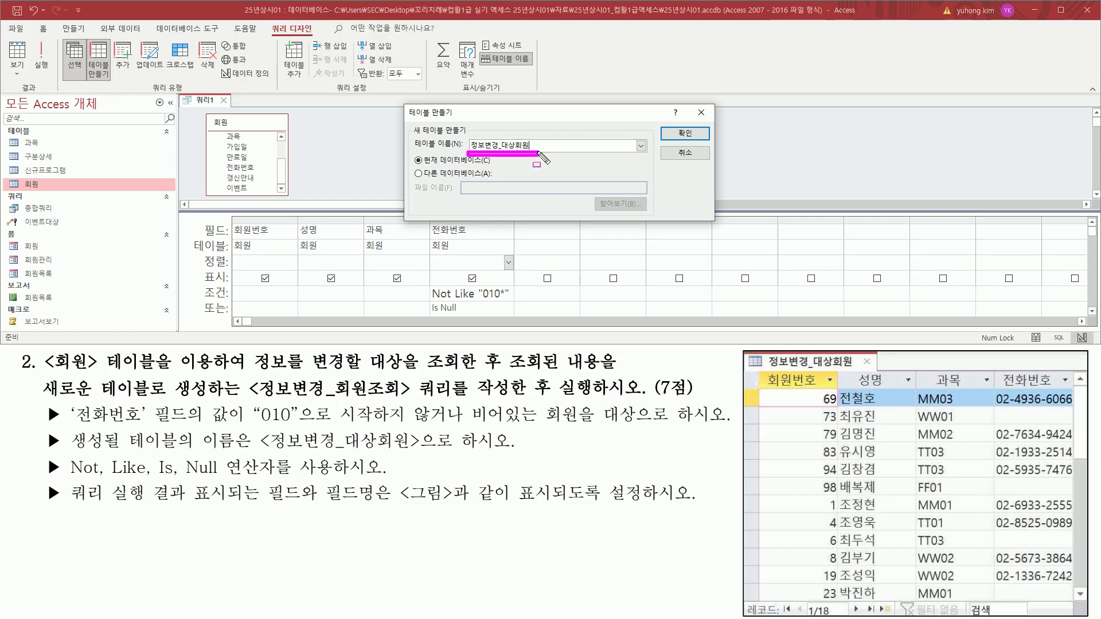
left_click_drag(251, 403, 413, 403)
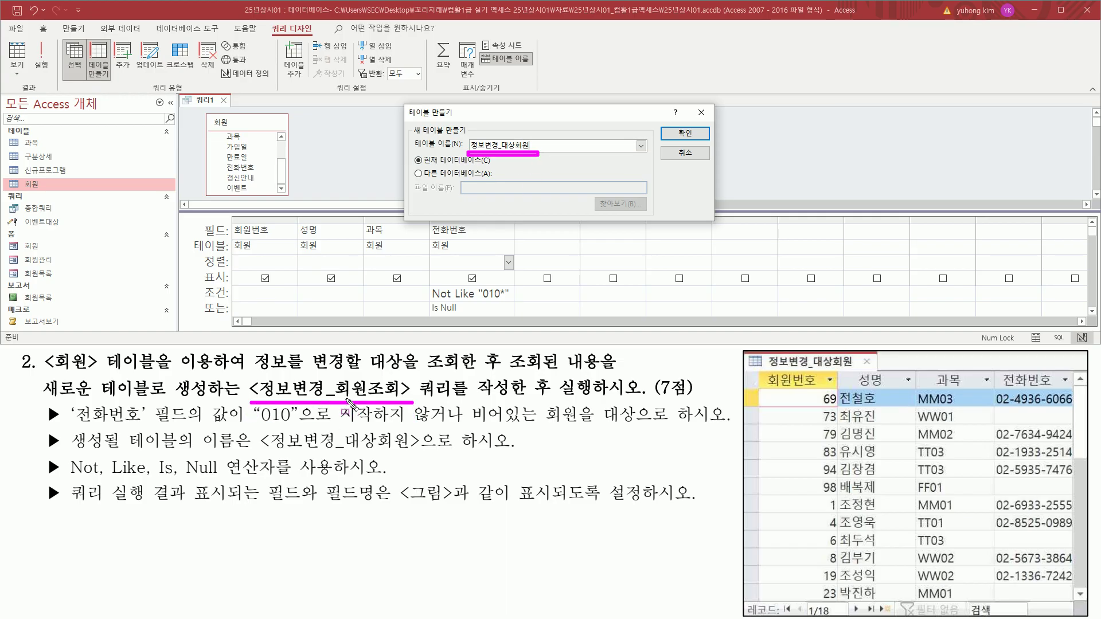
left_click_drag(323, 389, 336, 400)
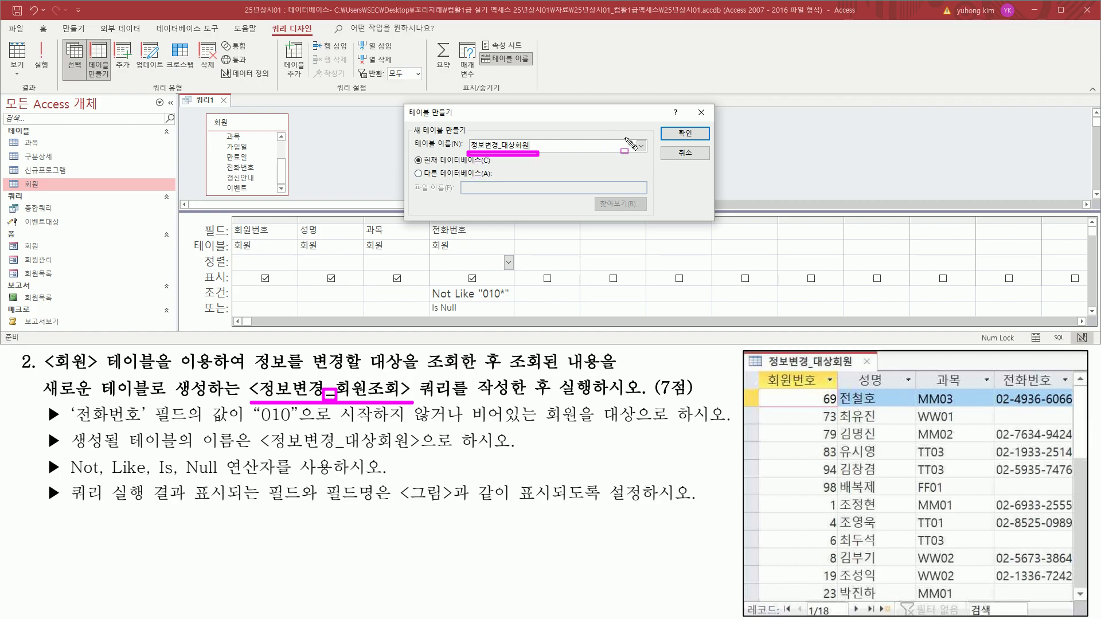
key("Escape")
left_click(692, 138)
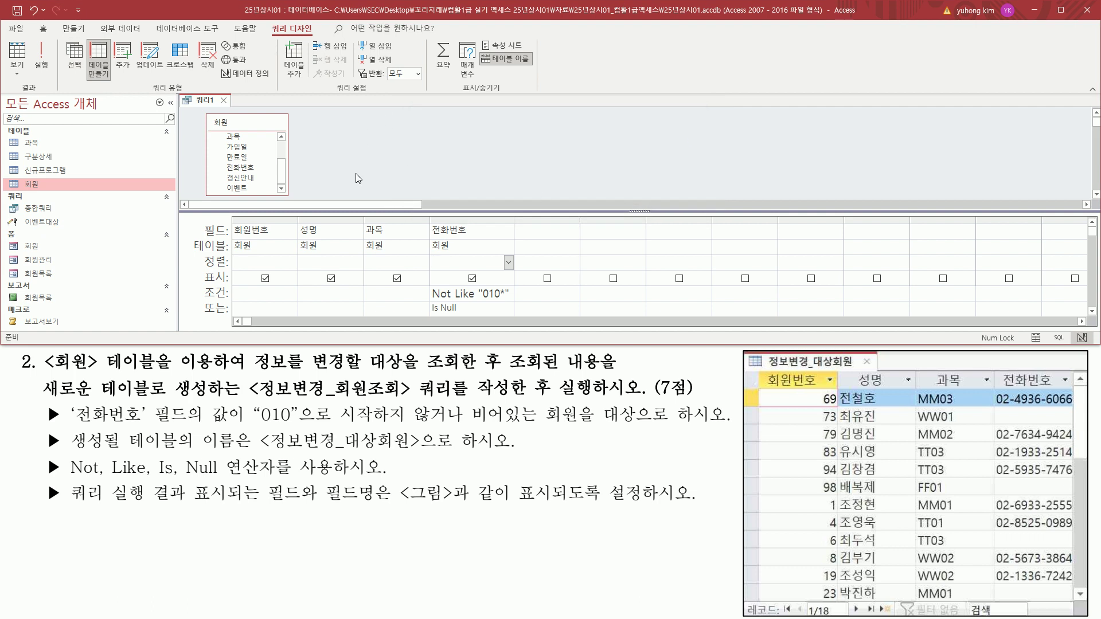
Step: Run the make-table query and agree to create the new table from the selected records
left_click(43, 64)
left_click_drag(555, 295, 577, 116)
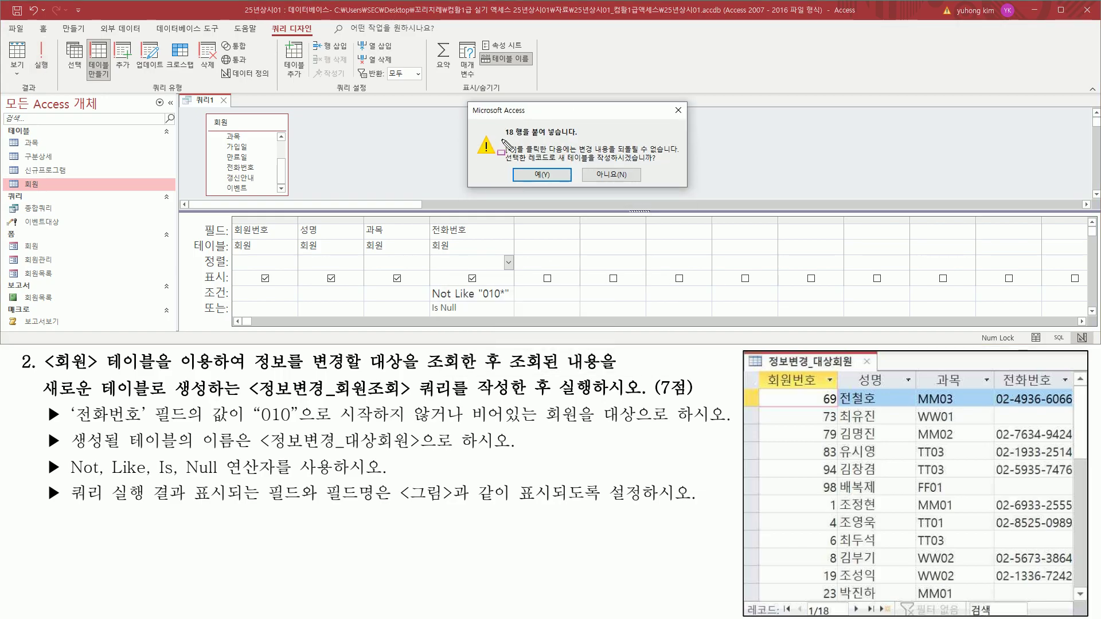
mouse_move(501, 139)
left_mouse_down()
mouse_move(586, 138)
mouse_move(629, 163)
mouse_move(660, 164)
left_mouse_up()
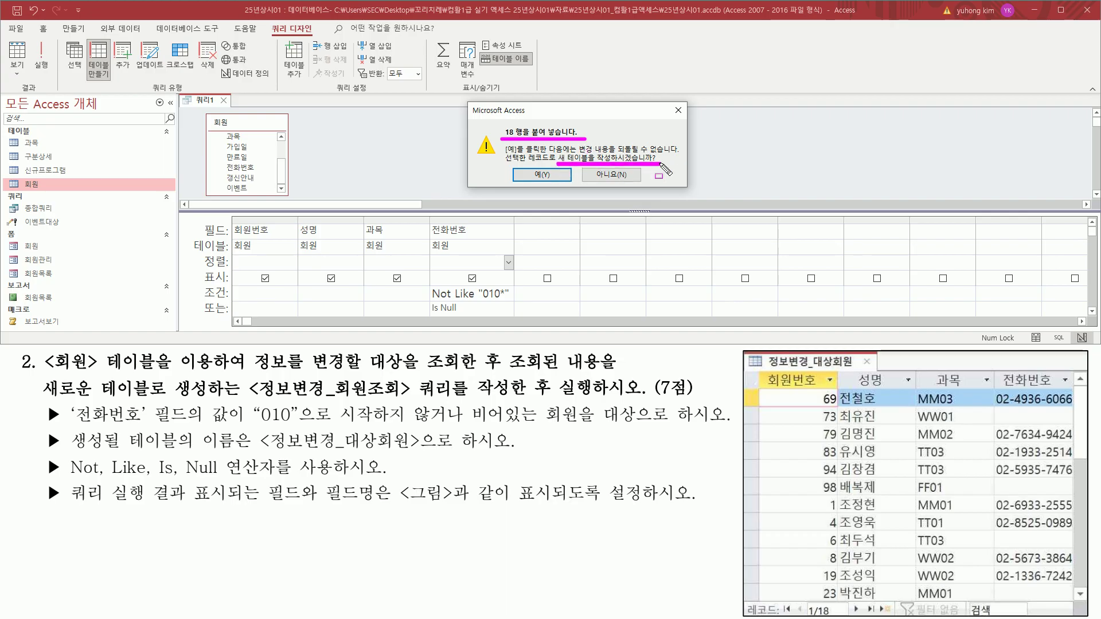
left_click_drag(517, 168, 558, 181)
key("Escape")
left_click(548, 178)
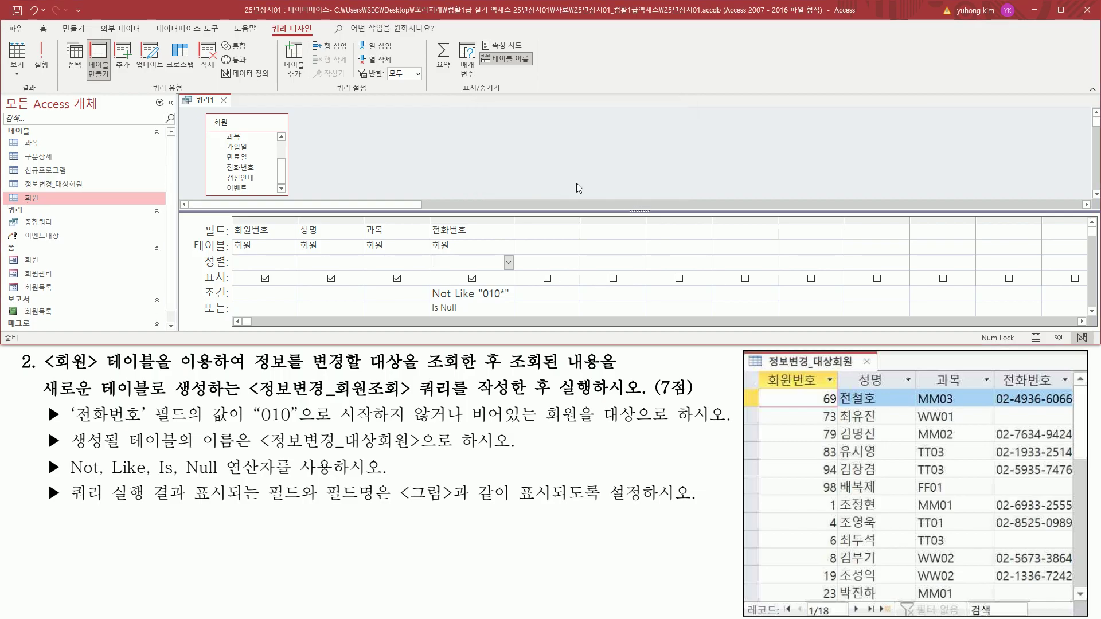
Step: Open the new 정보변경_대상회원 table and check its 전화번호 values
left_click_drag(4, 174, 99, 197)
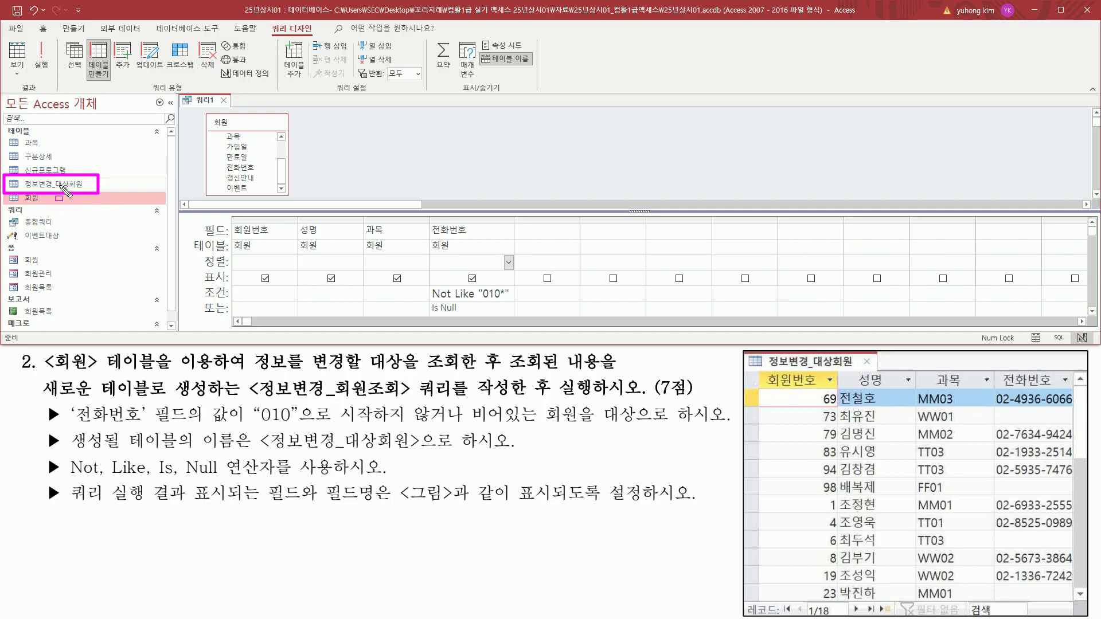
key("Escape")
left_click(82, 184)
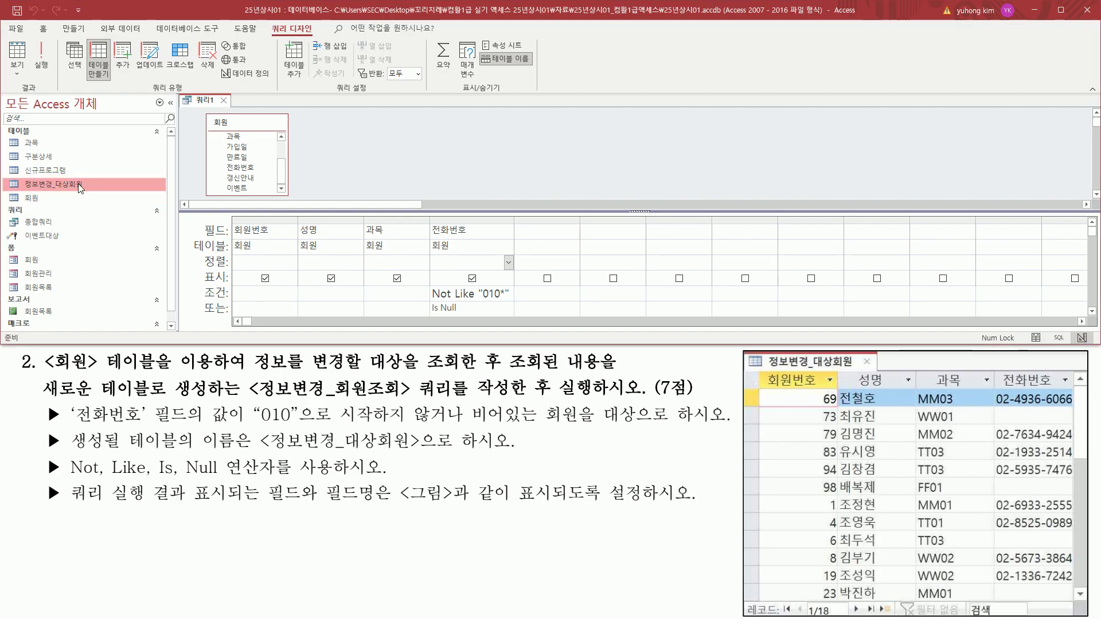
double_click(79, 184)
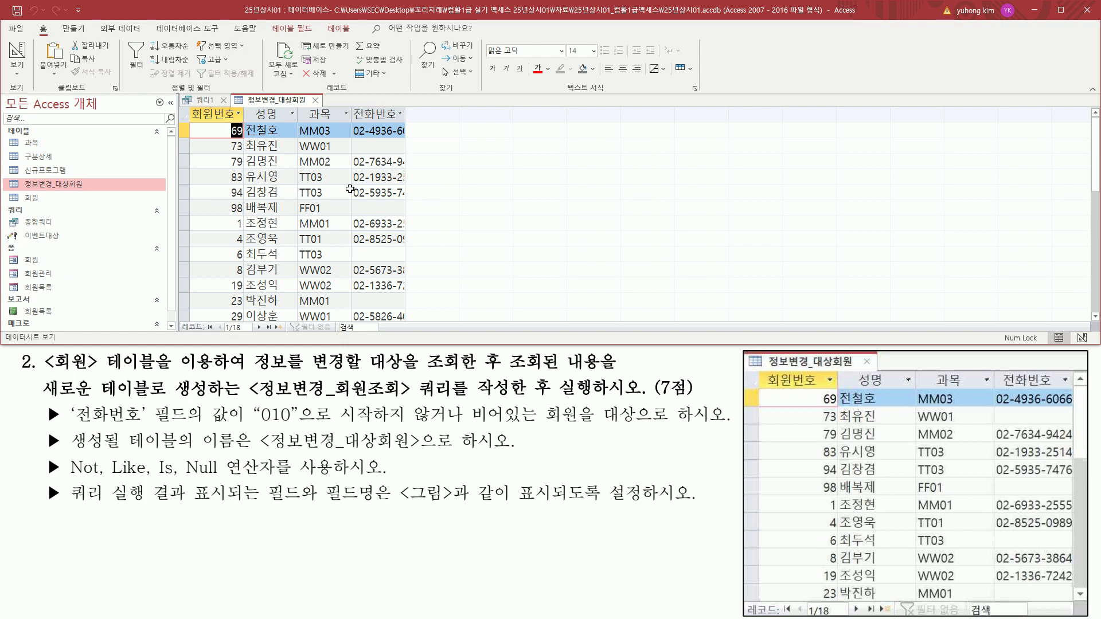
left_click_drag(351, 121, 418, 321)
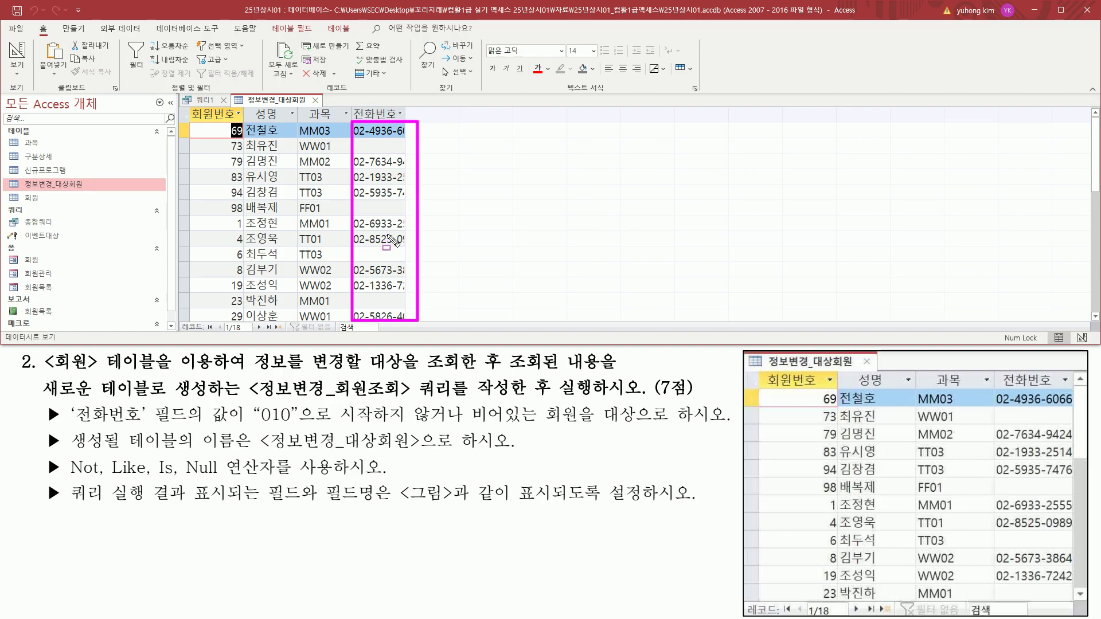
key("Escape")
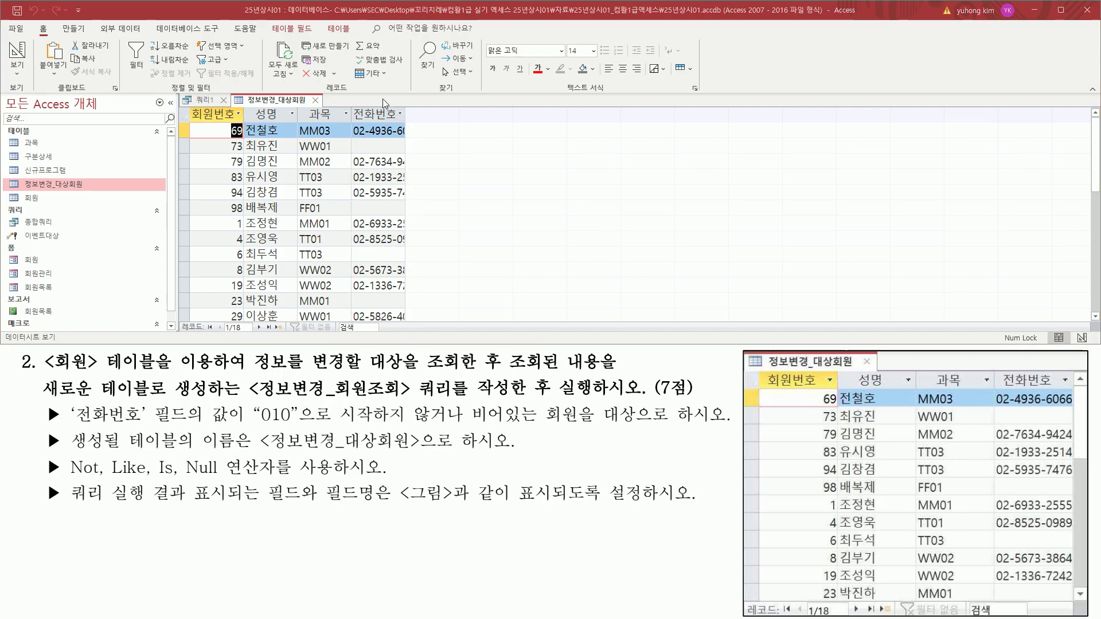
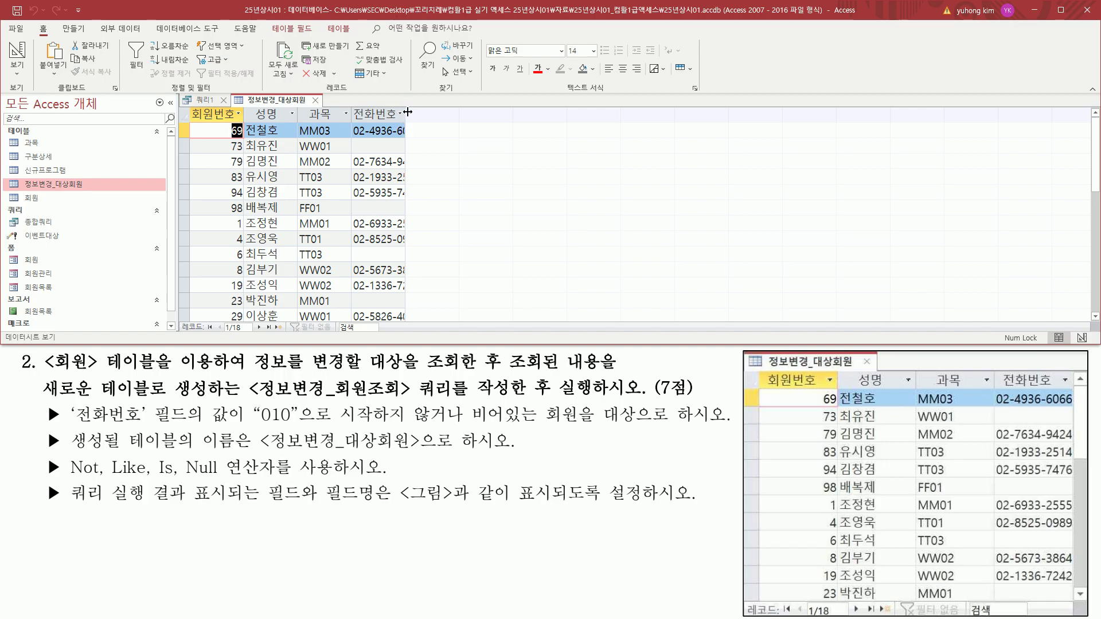
Step: Fit the 전화번호 column's width to its contents and close the 정보변경_대상회원 table, saving the layout change
double_click(408, 112)
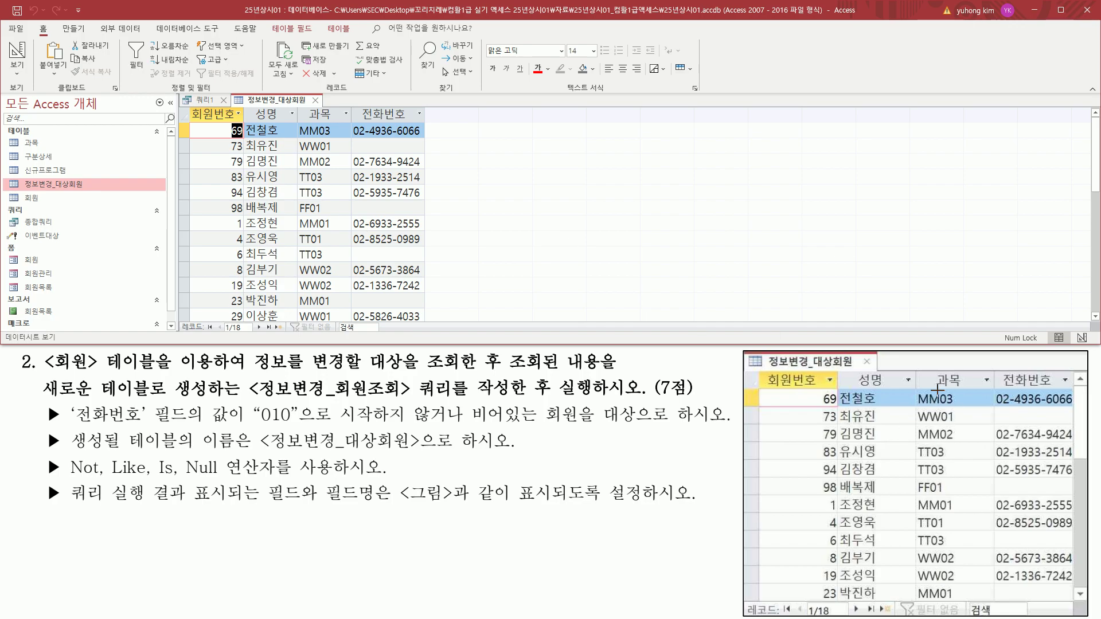
left_click(315, 100)
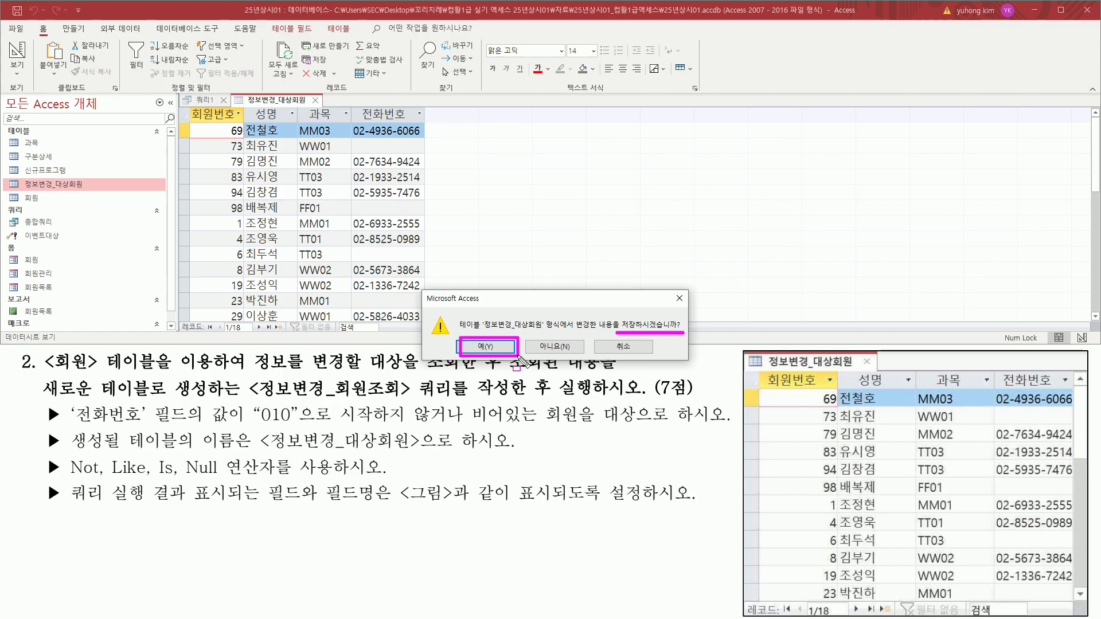
left_click(500, 347)
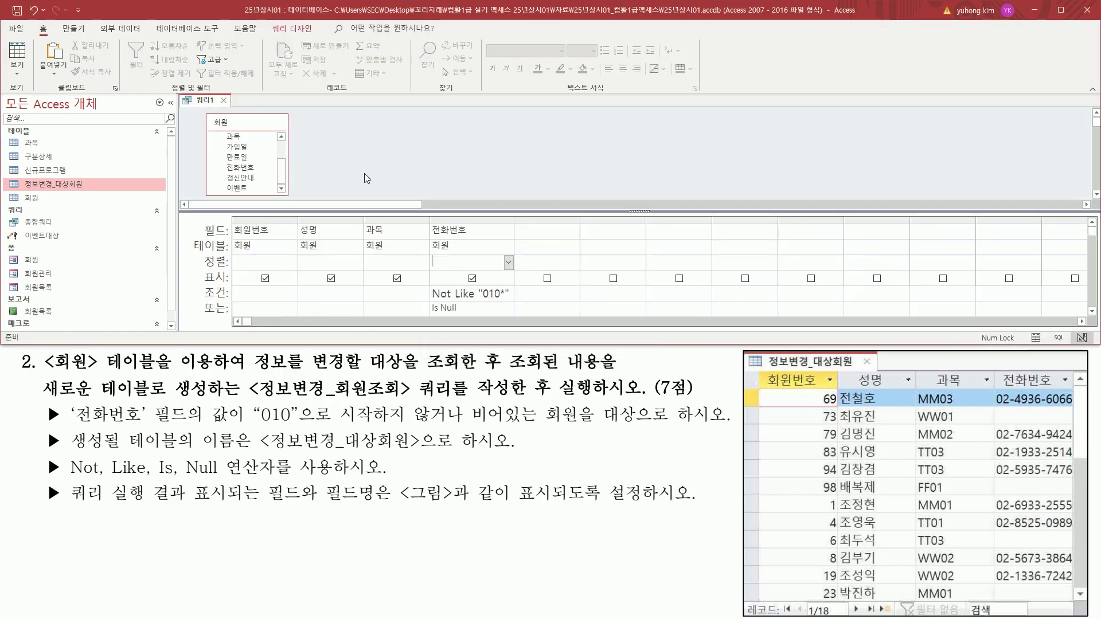
Step: Close the make-table query and save it under the name 정보변경_회원조회
left_click(224, 100)
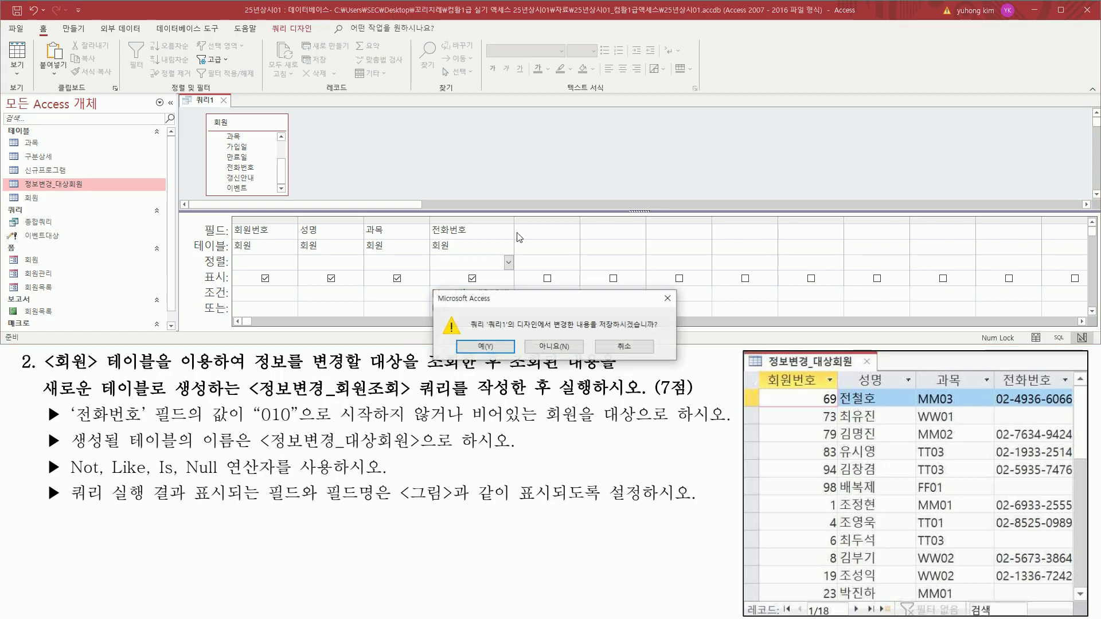
left_click_drag(598, 333, 662, 333)
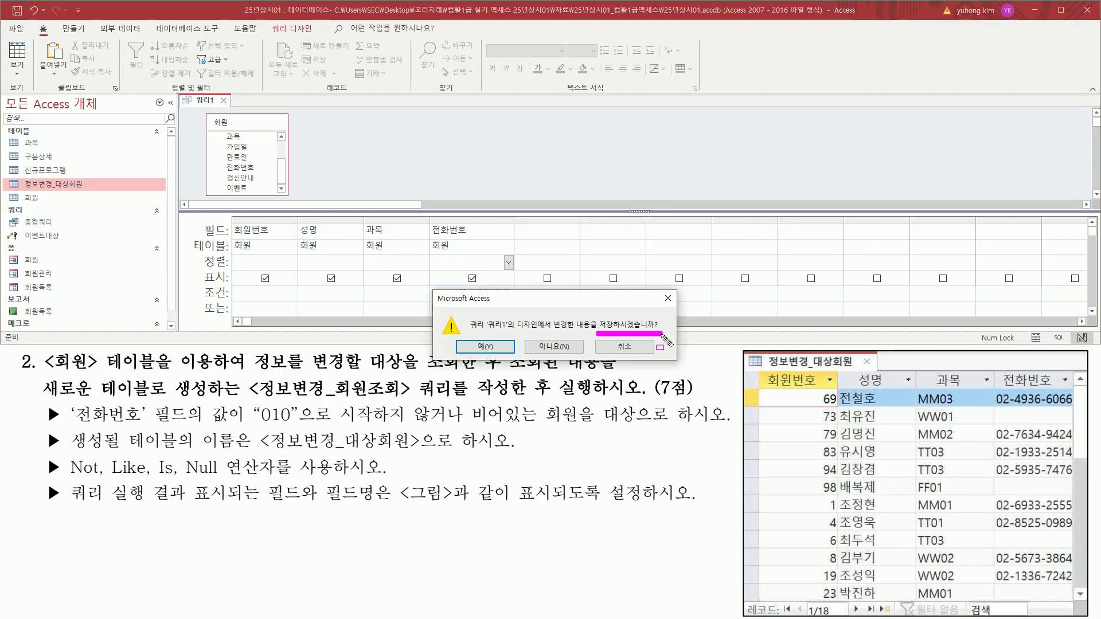
mouse_move(457, 337)
left_mouse_down()
mouse_move(475, 352)
mouse_move(515, 355)
left_mouse_up()
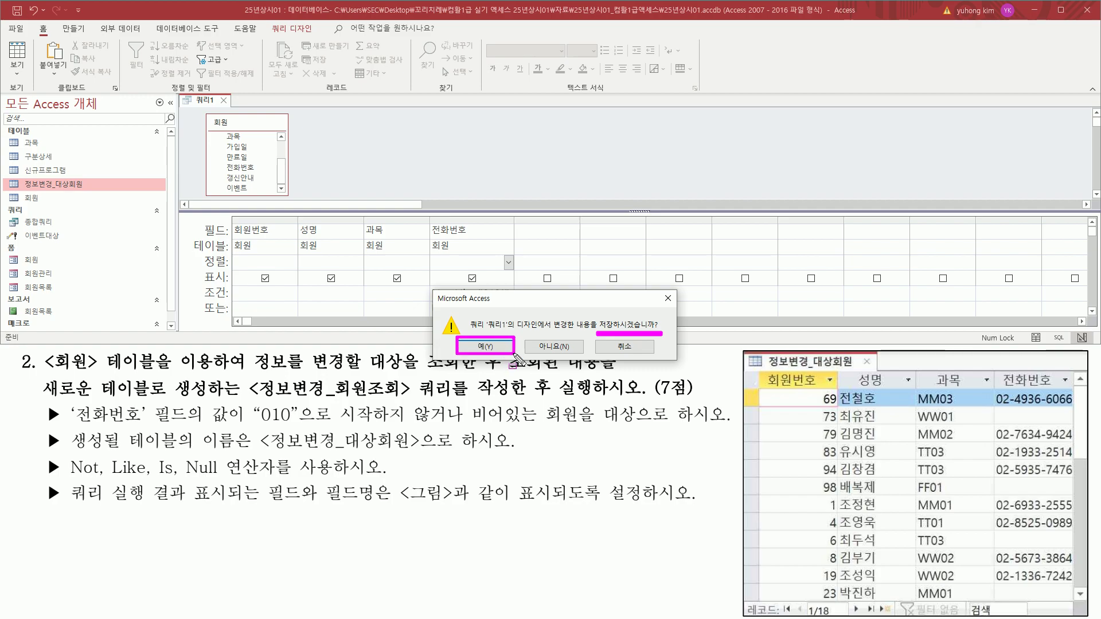
left_click(495, 347)
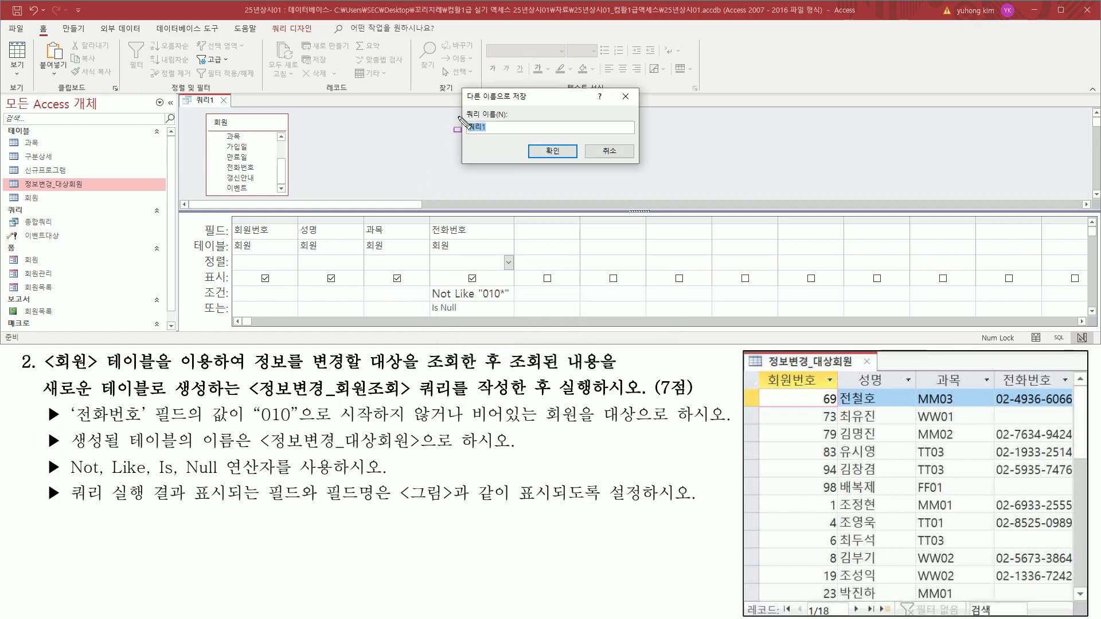
left_click_drag(460, 104, 515, 142)
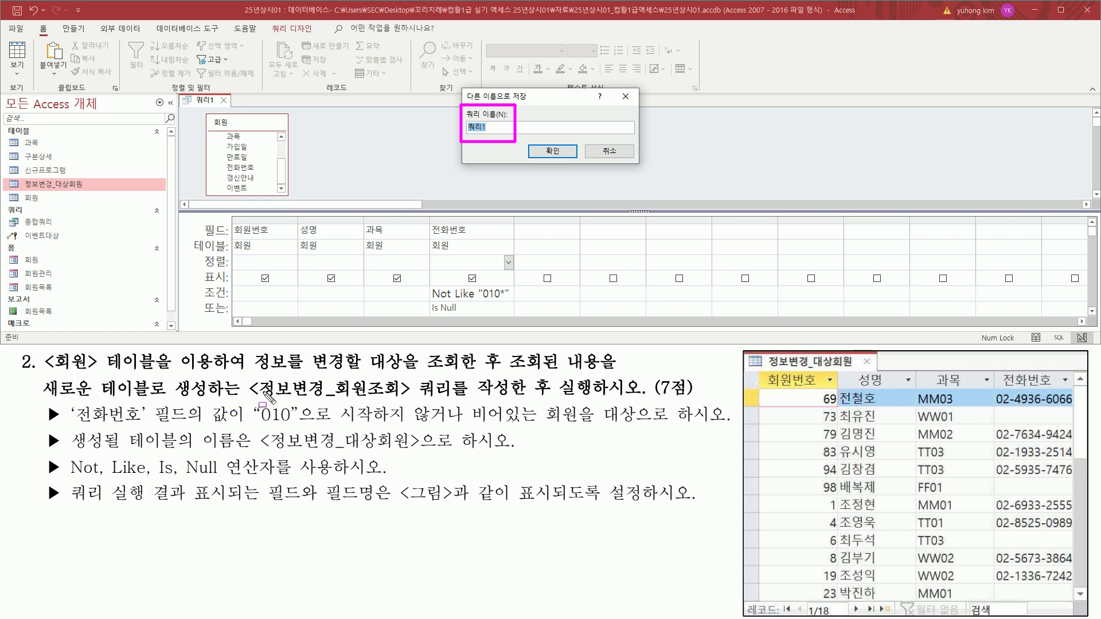
mouse_move(242, 404)
left_mouse_down()
mouse_move(412, 403)
mouse_move(435, 383)
mouse_move(519, 421)
mouse_move(514, 406)
left_mouse_up()
key("Escape")
type("wj")
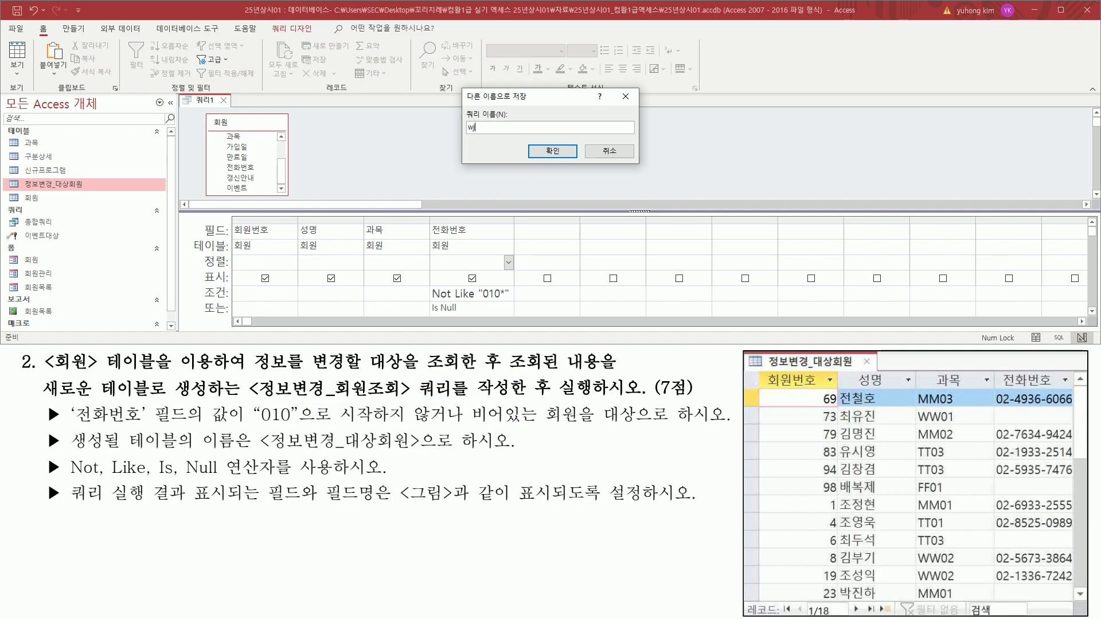
type("dqh")
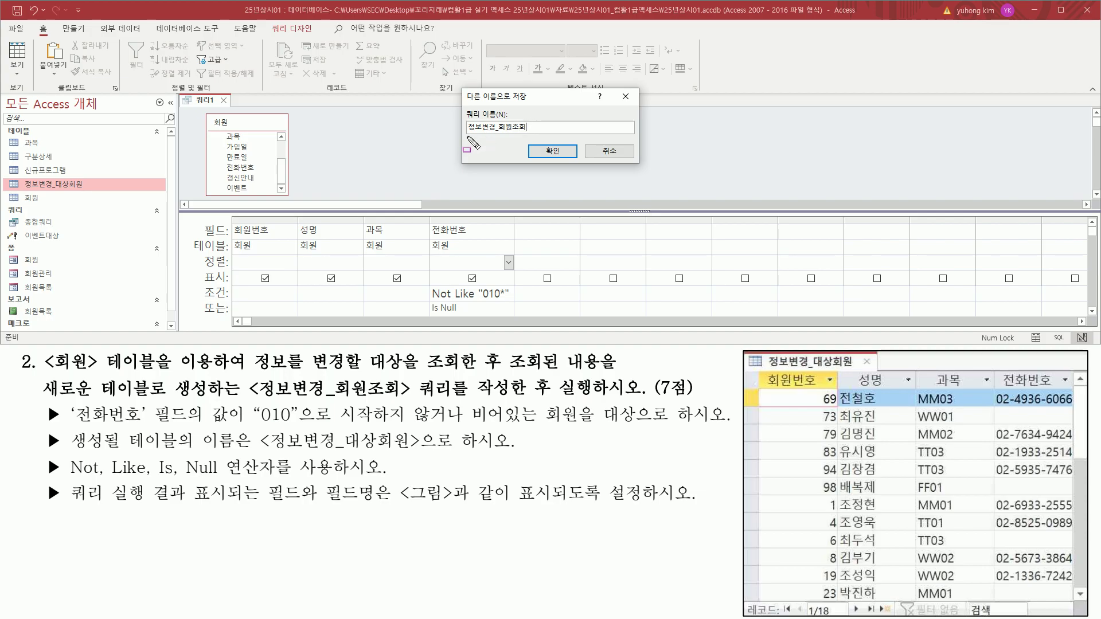
left_click_drag(464, 136, 528, 136)
left_click_drag(536, 143, 576, 164)
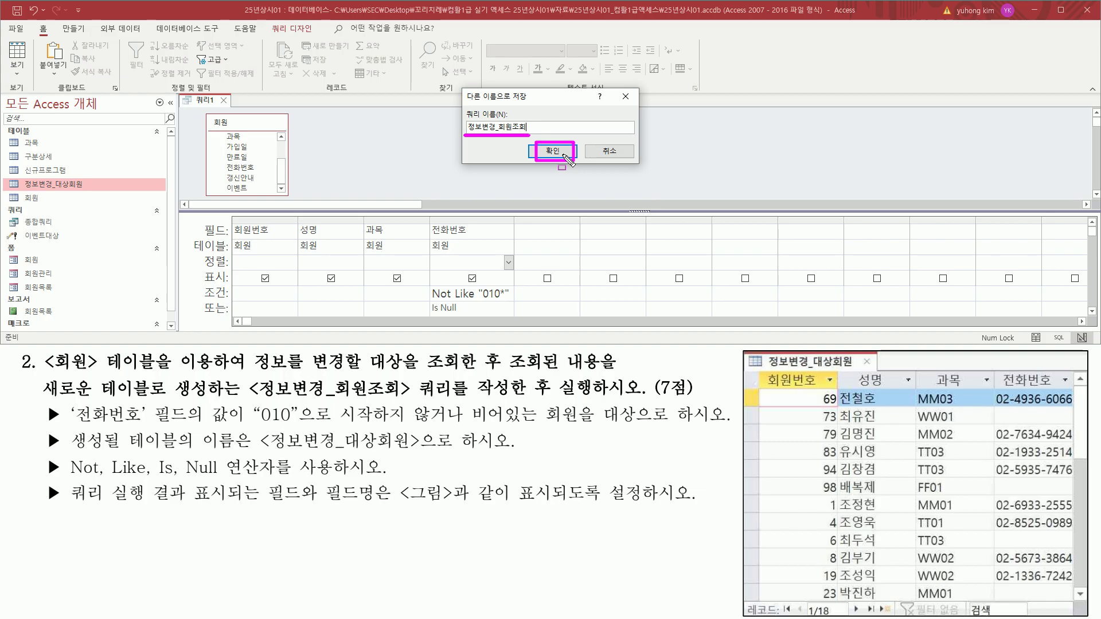
left_click(554, 152)
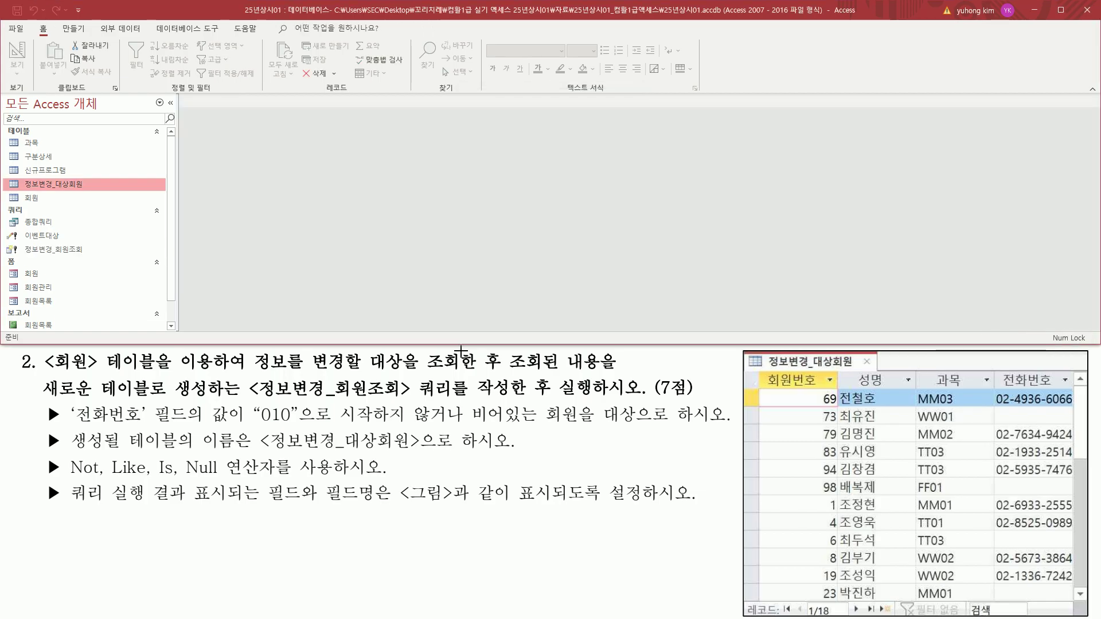
Step: Check the names of the created table and the saved query against the task's required names
mouse_move(260, 453)
left_mouse_down()
mouse_move(396, 453)
mouse_move(425, 434)
left_mouse_up()
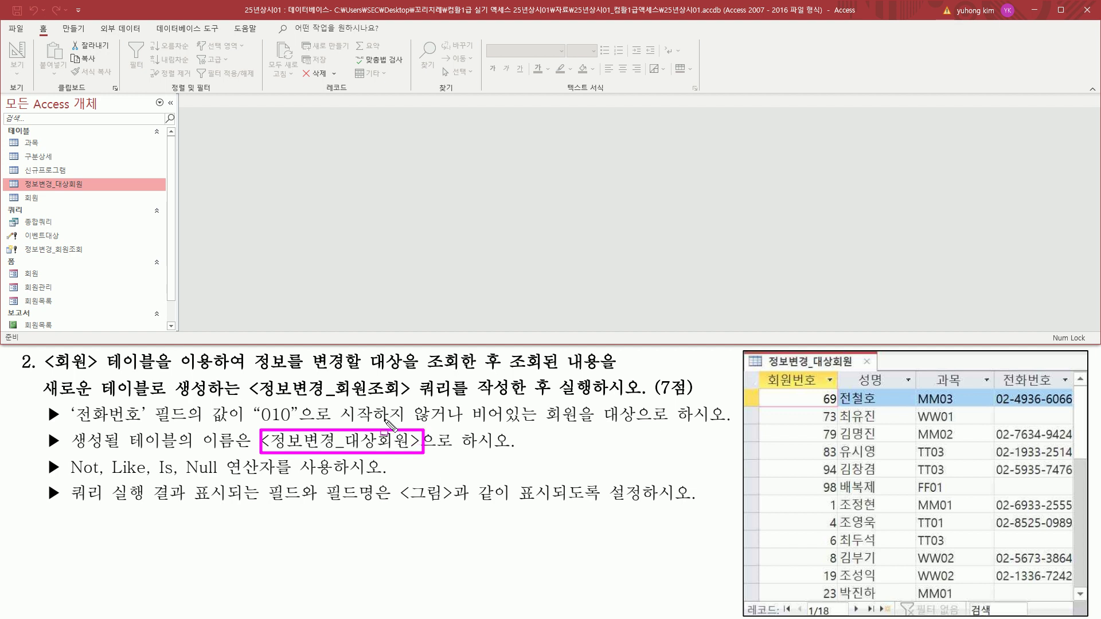
mouse_move(246, 374)
left_mouse_down()
mouse_move(394, 408)
mouse_move(456, 405)
left_mouse_up()
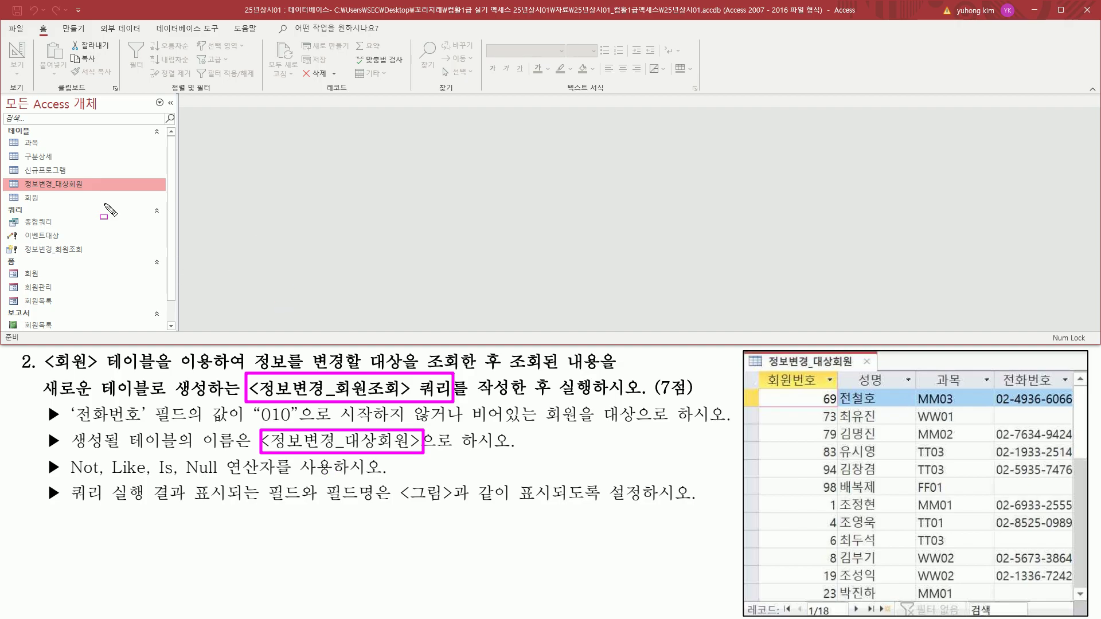
left_click_drag(4, 174, 92, 195)
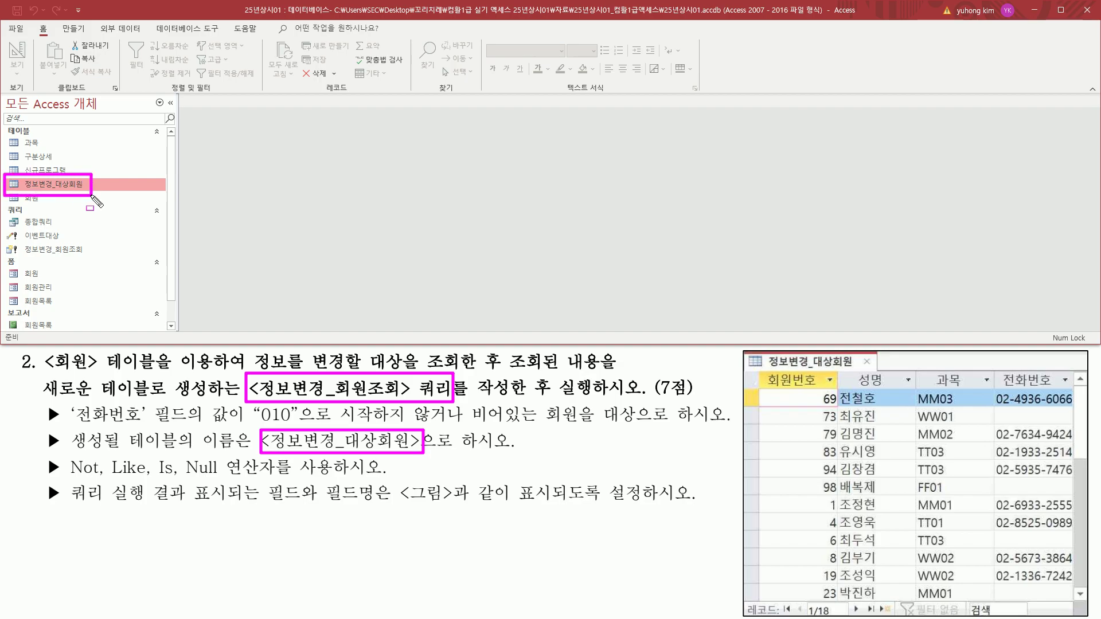
left_click_drag(4, 240, 94, 264)
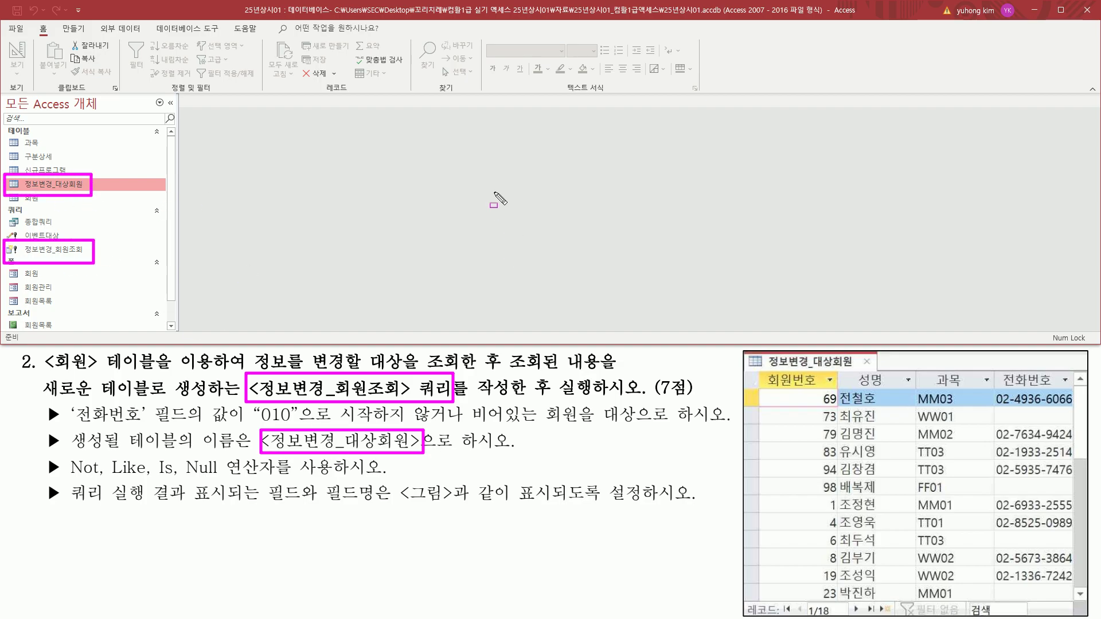
key("Escape")
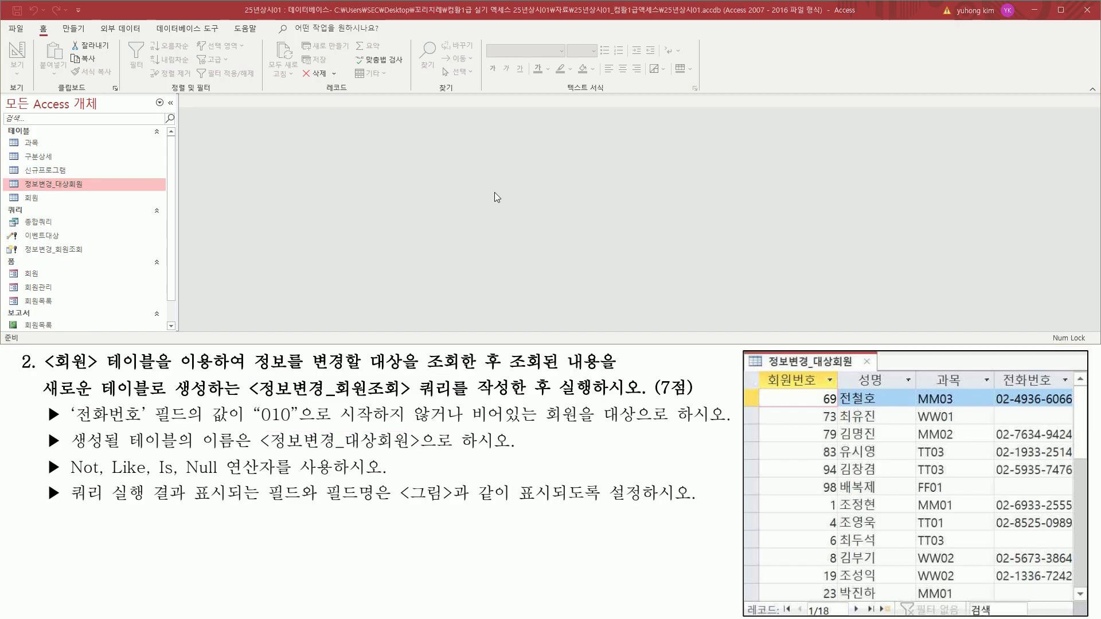
left_click(496, 197)
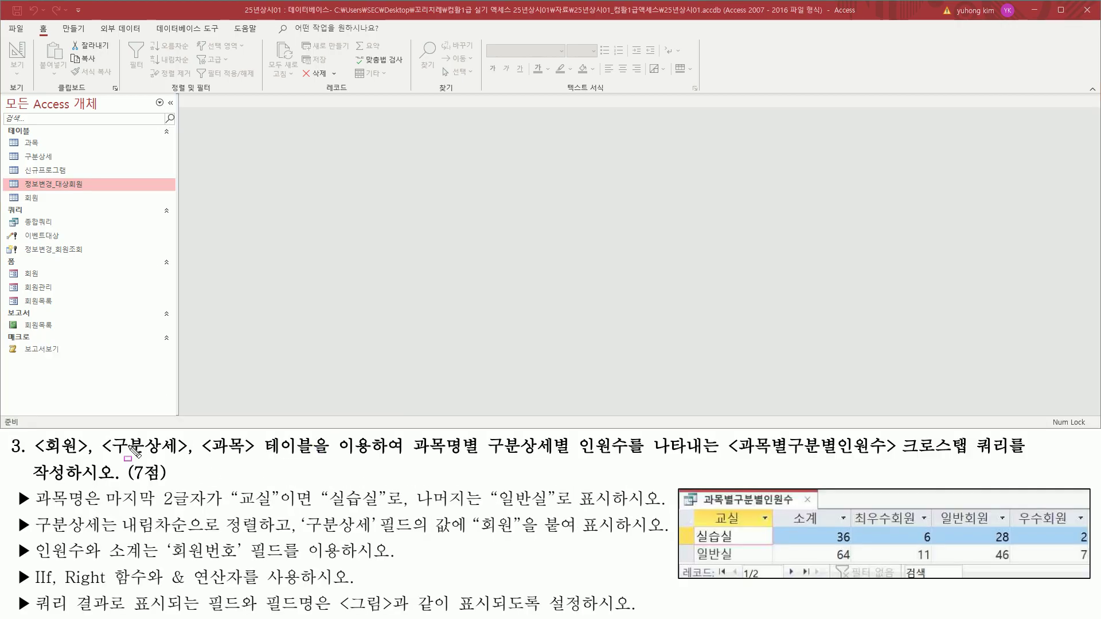
Step: Read task 3's source tables, grouping fields and required query name, and match them with the headings, 소계 and counts in the sample result
left_click_drag(38, 458, 266, 457)
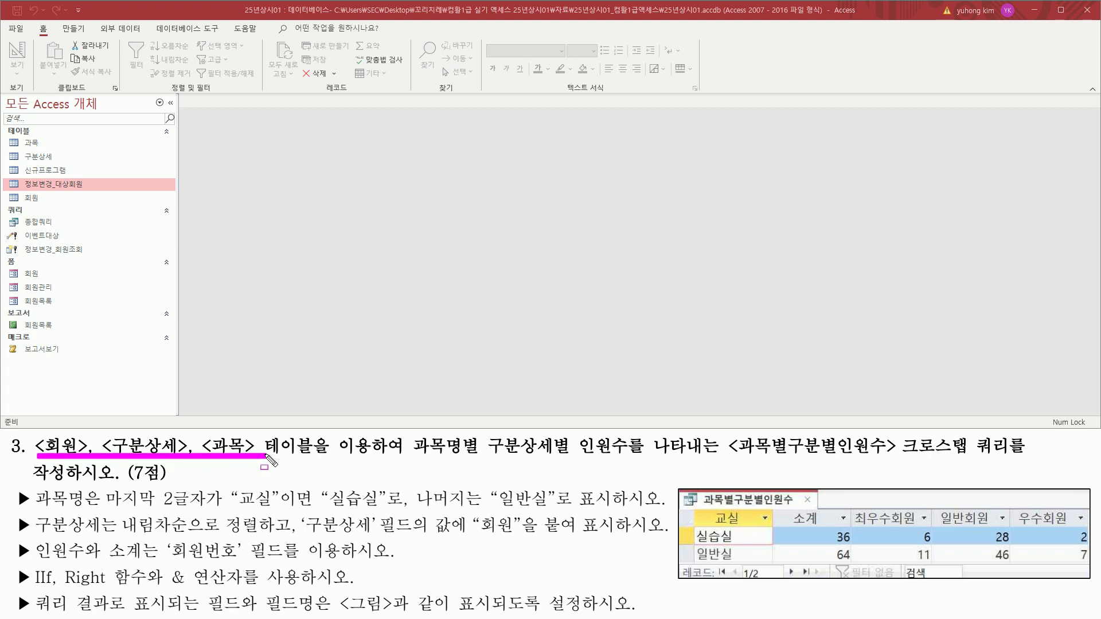
mouse_move(409, 457)
left_mouse_down()
mouse_move(480, 457)
mouse_move(409, 438)
mouse_move(481, 437)
mouse_move(571, 457)
mouse_move(572, 437)
mouse_move(643, 457)
left_mouse_up()
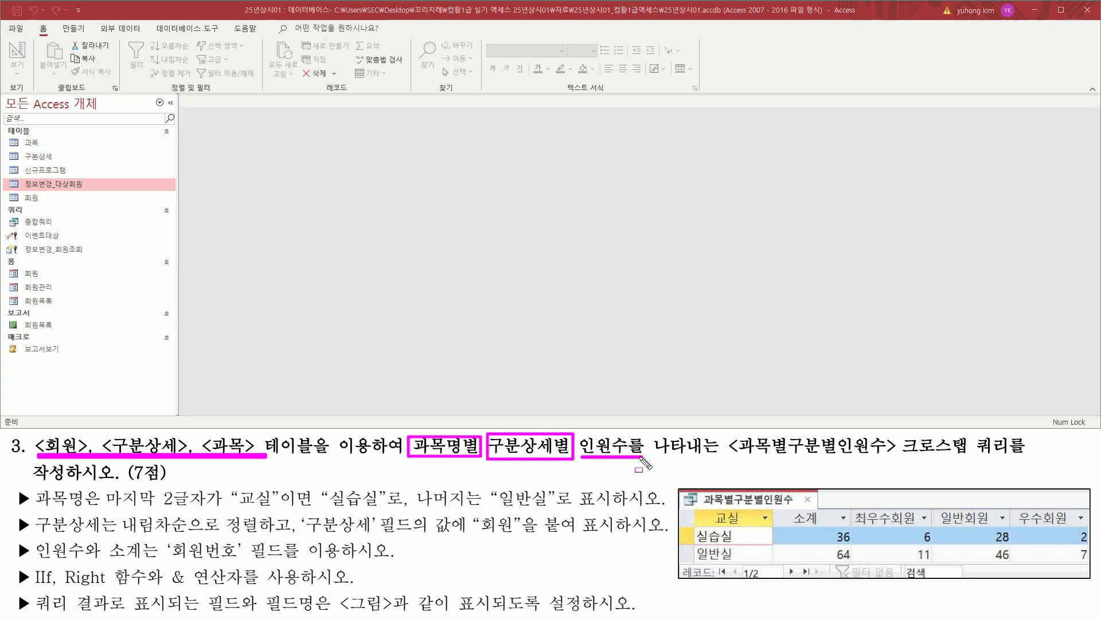
left_click_drag(718, 459, 1010, 459)
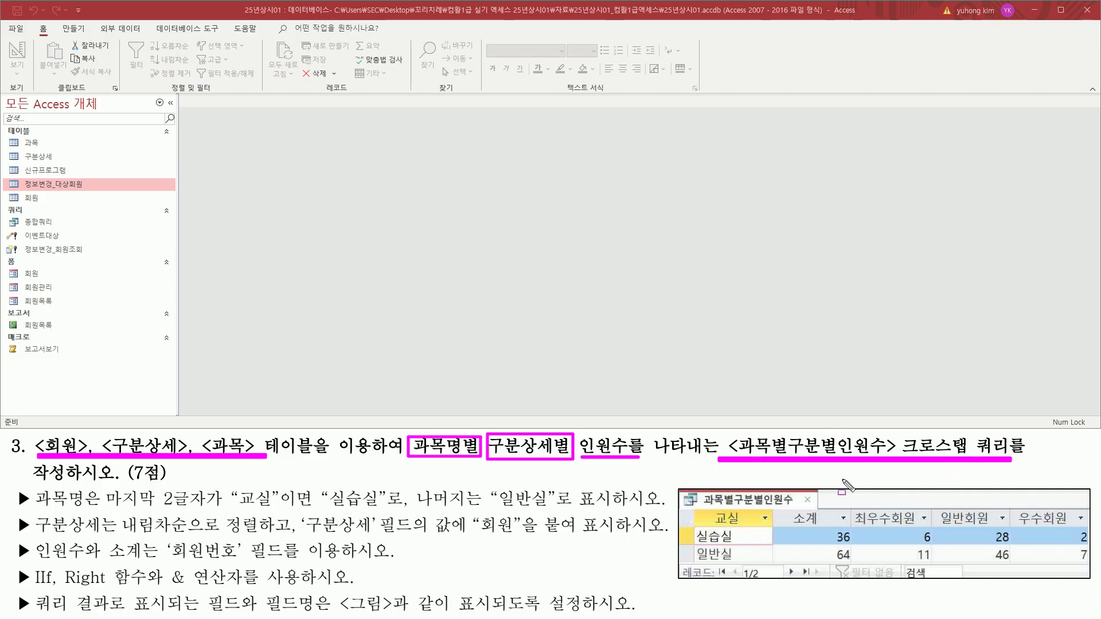
key("e")
mouse_move(412, 459)
left_mouse_down()
mouse_move(570, 459)
mouse_move(574, 437)
mouse_move(632, 462)
left_mouse_up()
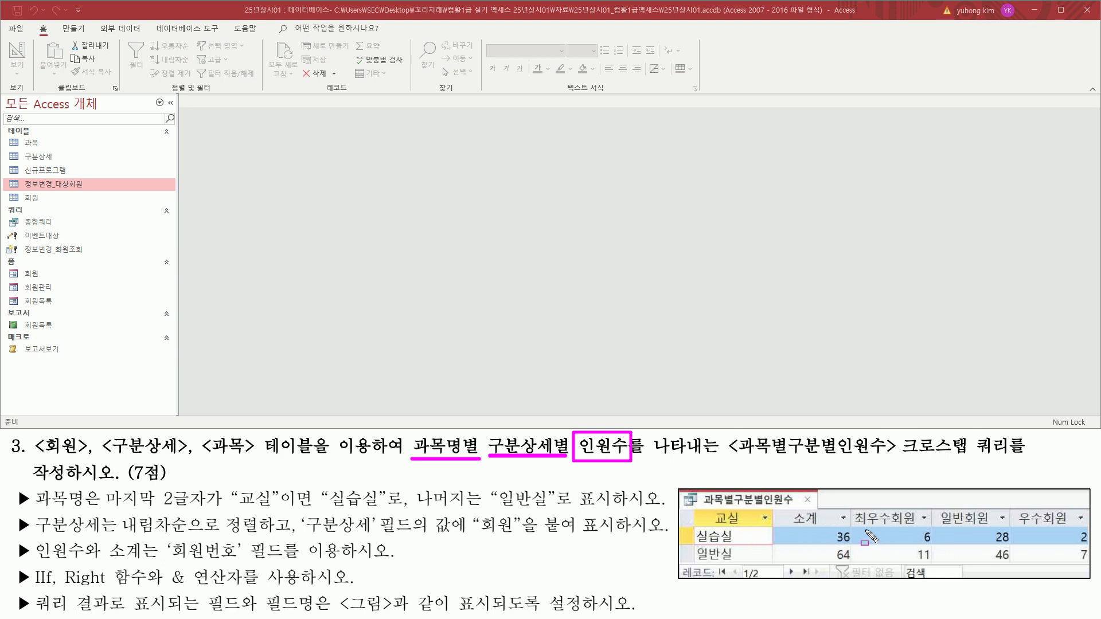
left_click_drag(858, 528, 1088, 567)
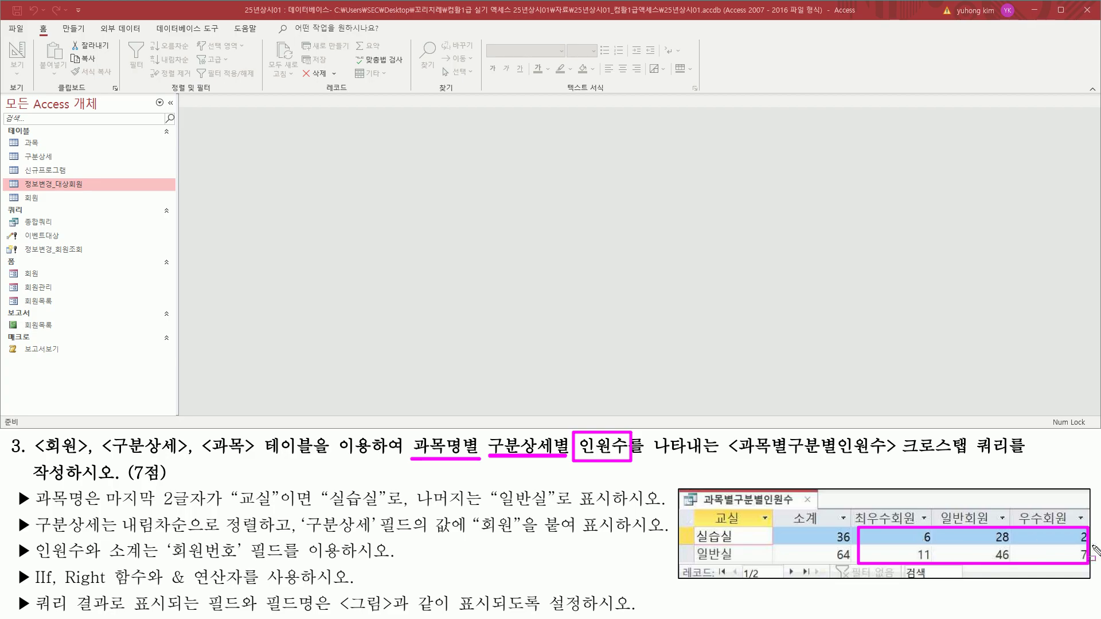
left_click_drag(782, 510, 852, 564)
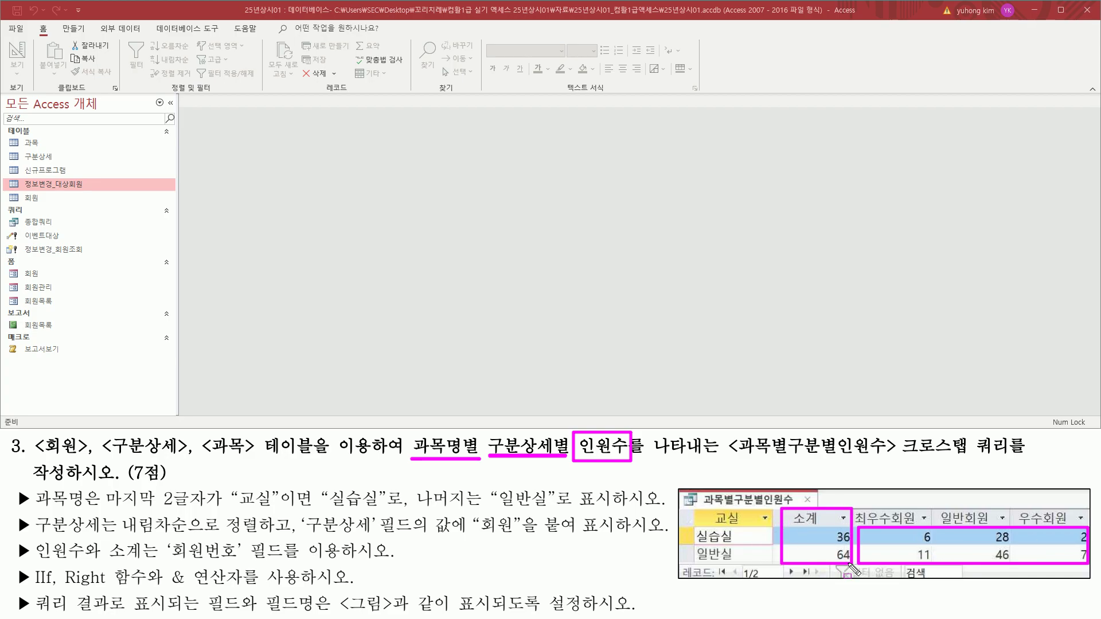
mouse_move(693, 508)
left_mouse_down()
mouse_move(718, 557)
mouse_move(775, 575)
mouse_move(769, 563)
left_mouse_up()
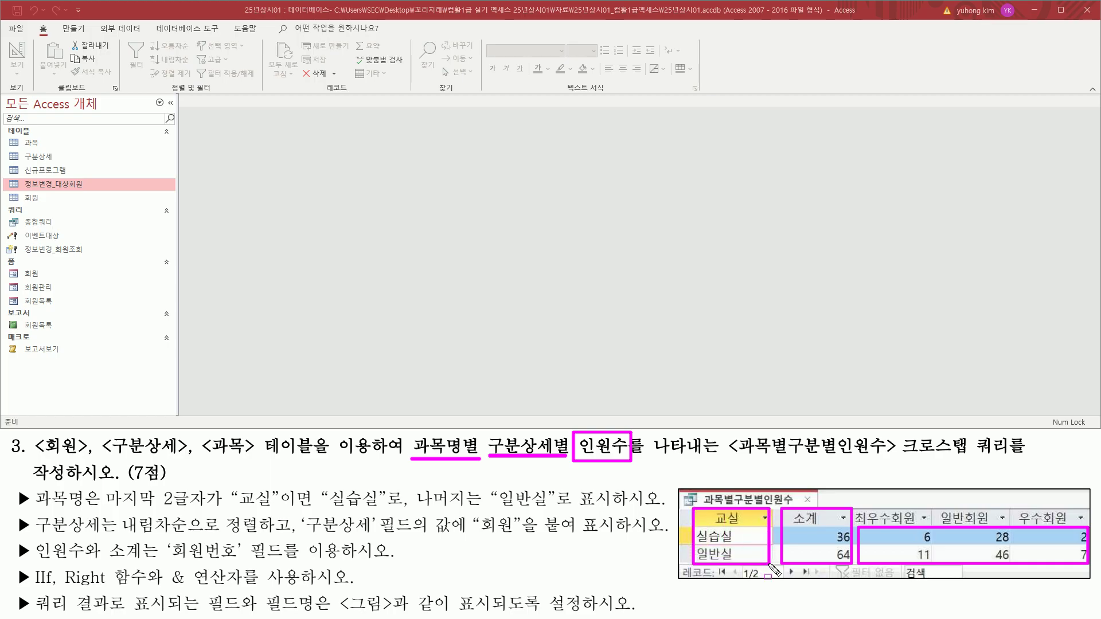
mouse_move(859, 509)
left_mouse_down()
mouse_move(870, 526)
mouse_move(911, 538)
mouse_move(933, 526)
mouse_move(1090, 531)
left_mouse_up()
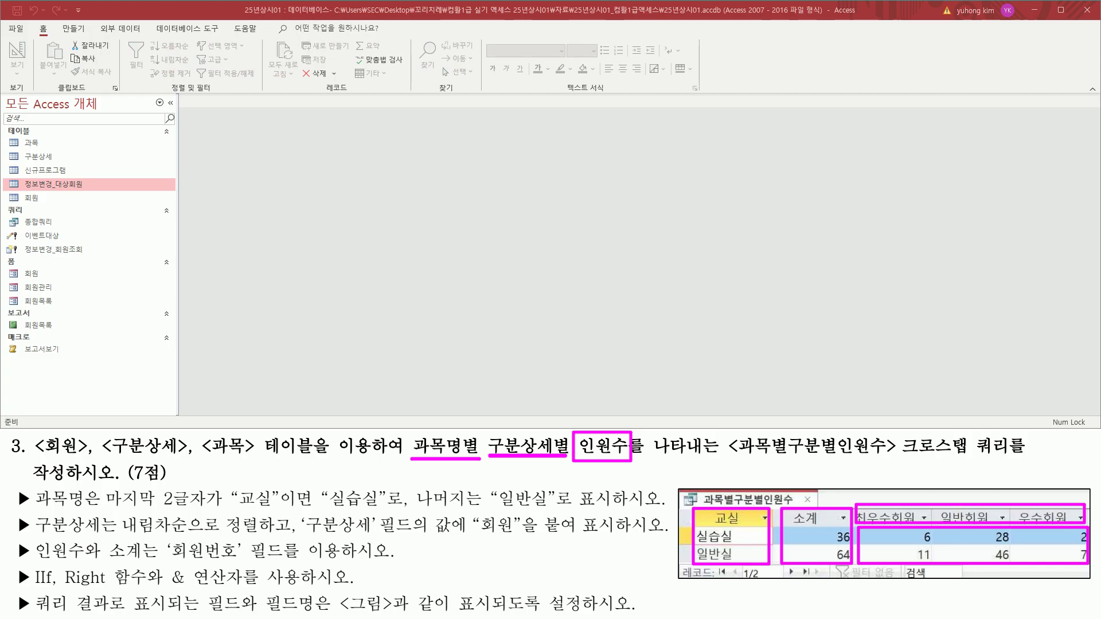
mouse_move(865, 549)
left_mouse_down()
mouse_move(892, 532)
mouse_move(1073, 542)
left_mouse_up()
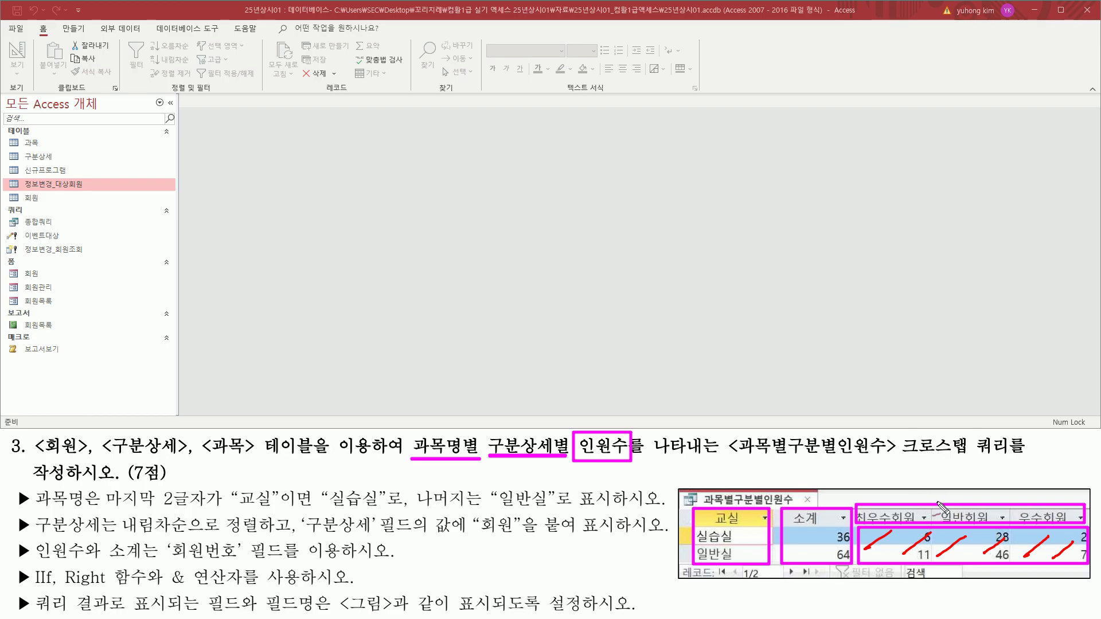
left_click_drag(485, 463, 576, 463)
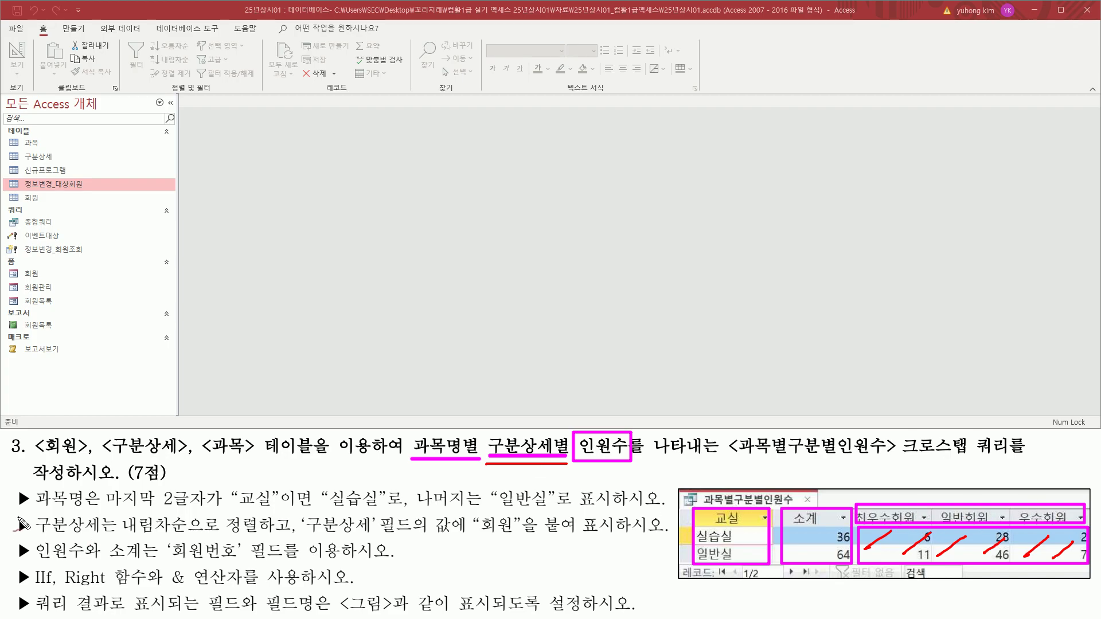
Step: Read the task's conditions for the 구분상세 headings, the 실습실 and 일반실 labels, and the field behind 인원수 and 소계
mouse_move(14, 517)
left_mouse_down()
mouse_move(21, 526)
mouse_move(35, 513)
left_mouse_up()
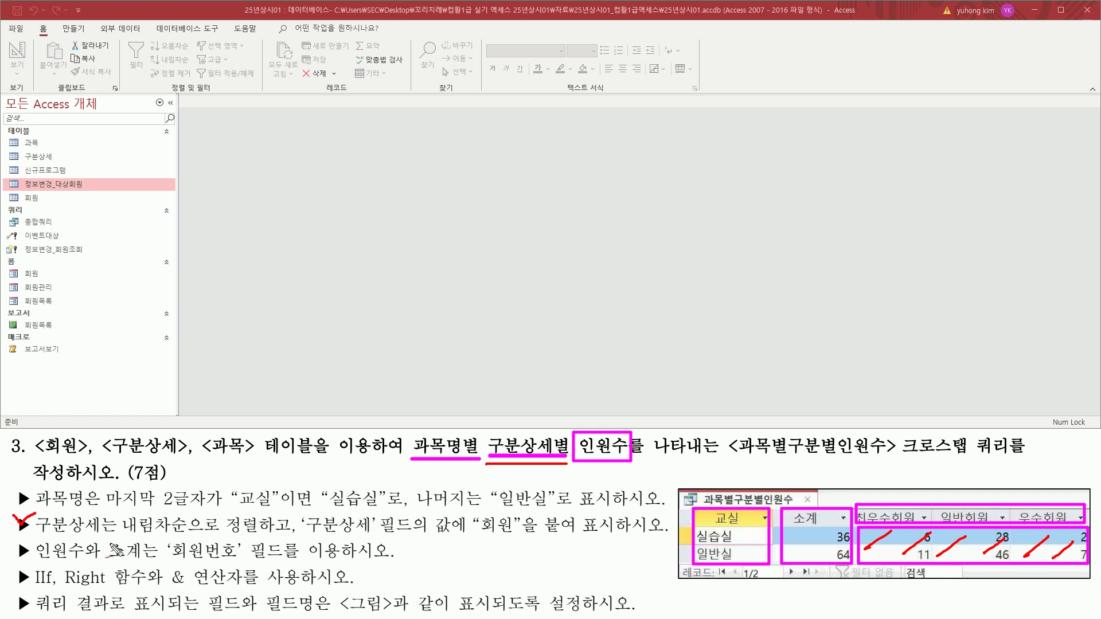
left_click_drag(17, 491, 39, 482)
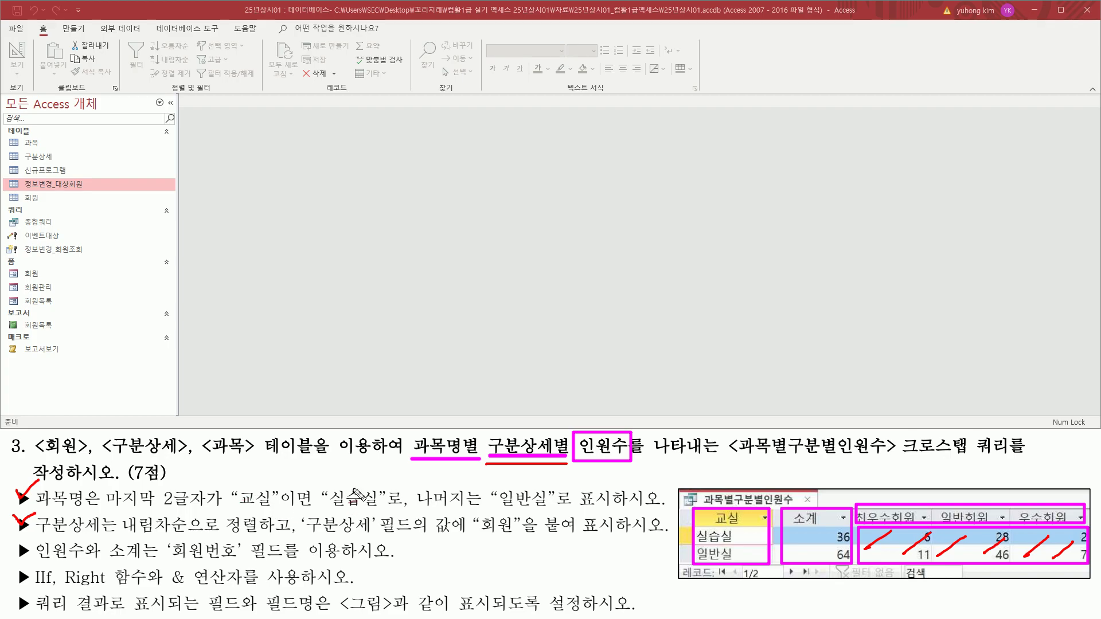
left_click_drag(350, 490, 368, 467)
left_click_drag(514, 482, 532, 488)
mouse_move(700, 539)
left_mouse_down()
mouse_move(725, 515)
mouse_move(760, 520)
left_mouse_up()
left_click_drag(734, 563, 764, 544)
left_click_drag(410, 467, 480, 470)
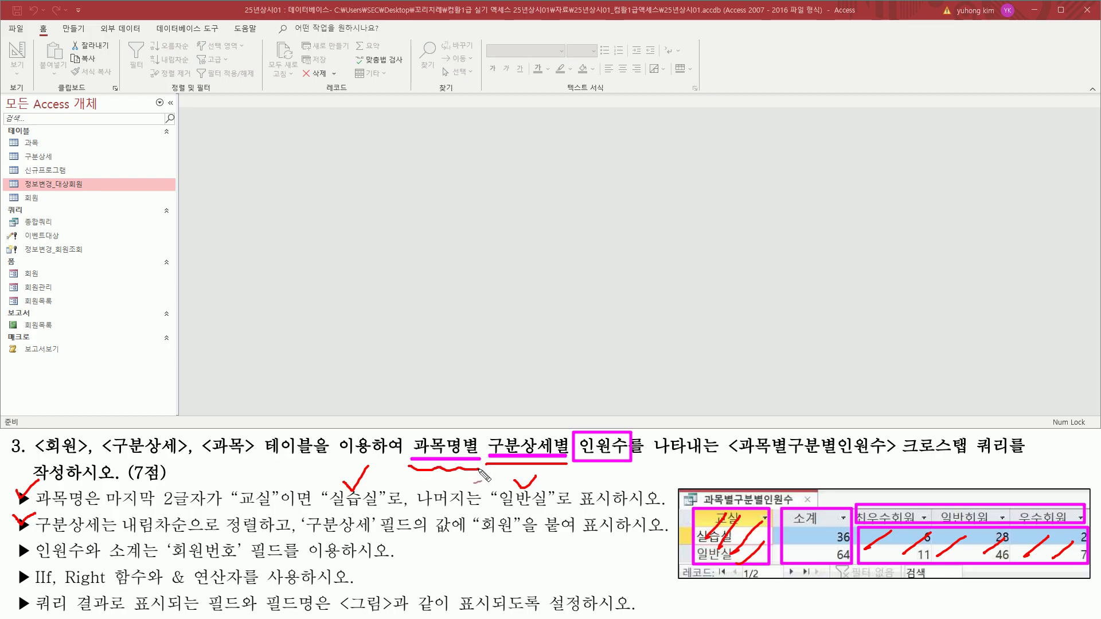
mouse_move(26, 555)
left_mouse_down()
mouse_move(36, 539)
mouse_move(78, 562)
mouse_move(236, 563)
left_mouse_up()
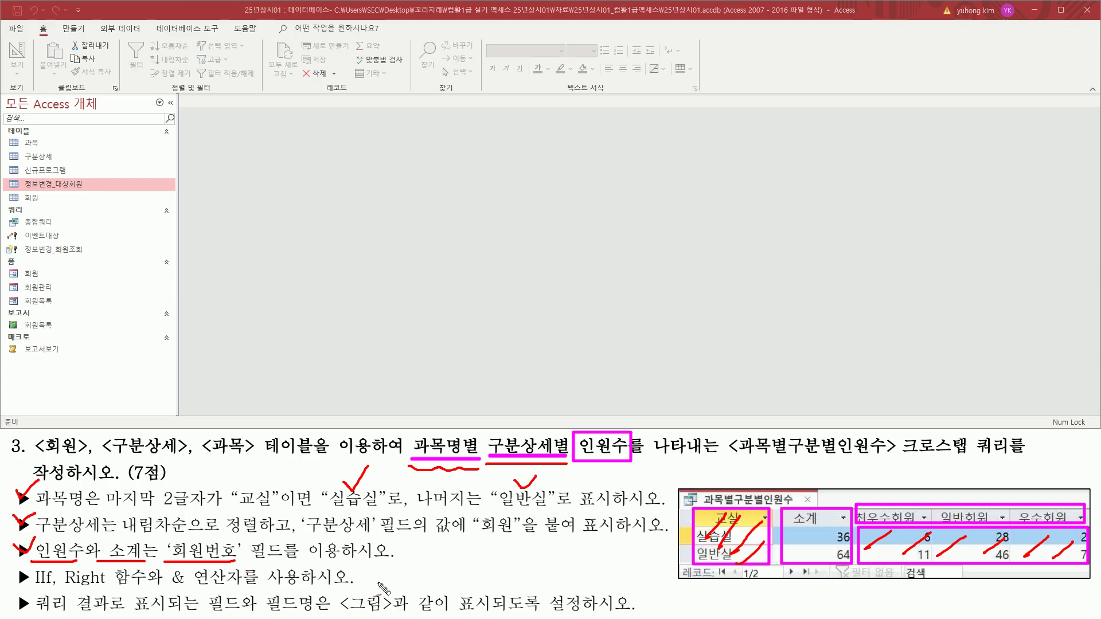
key("Escape")
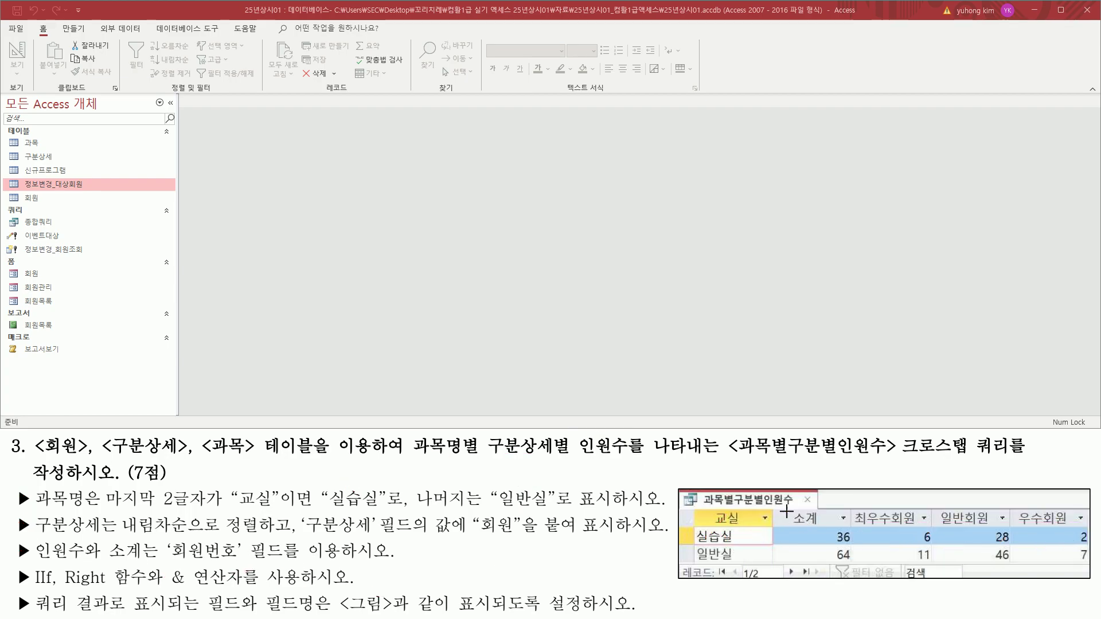
Step: Review which parts of the sample result are the crosstab's values, row headings, 소계 and column headings
left_click_drag(782, 510, 844, 561)
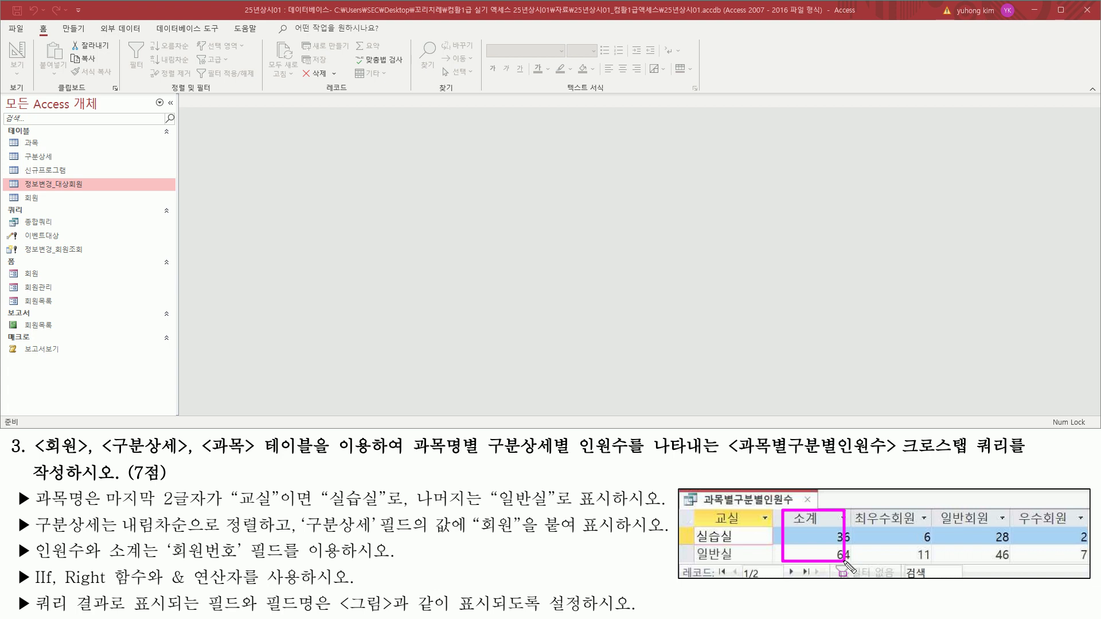
left_click_drag(868, 531, 1086, 565)
key("Escape")
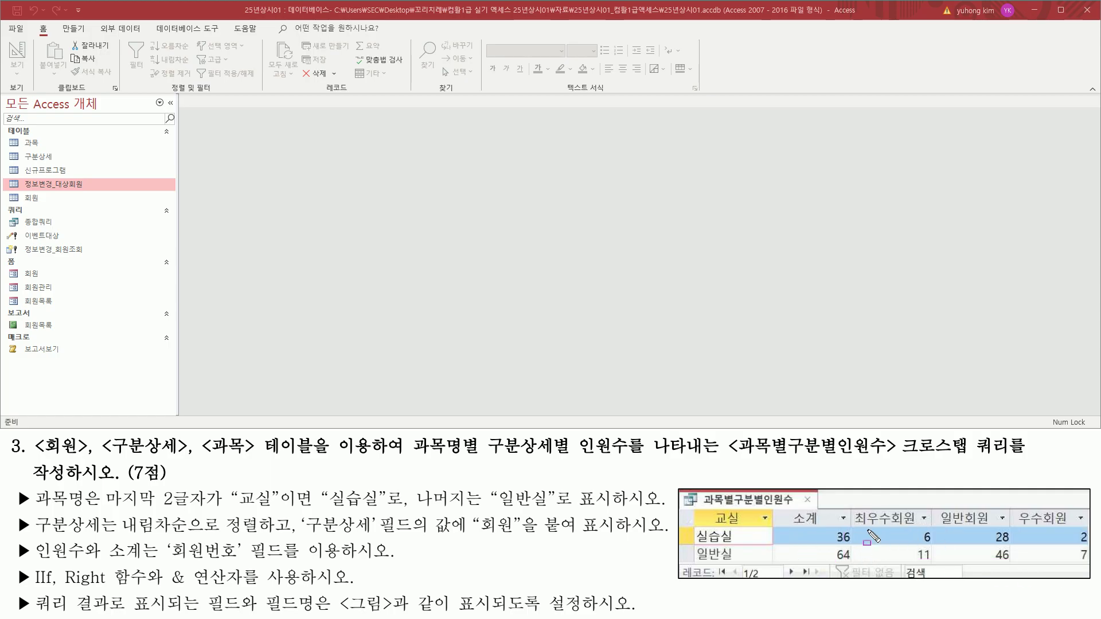
left_click_drag(864, 528, 872, 548)
left_click_drag(1068, 556, 1088, 566)
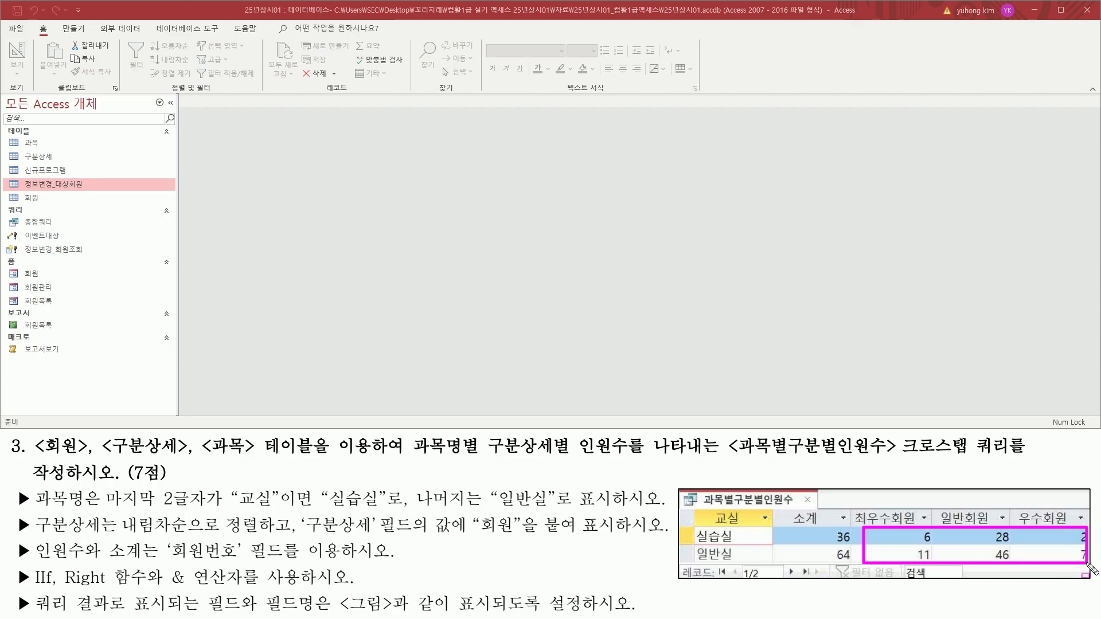
mouse_move(697, 511)
left_mouse_down()
mouse_move(714, 540)
mouse_move(776, 576)
mouse_move(766, 561)
left_mouse_up()
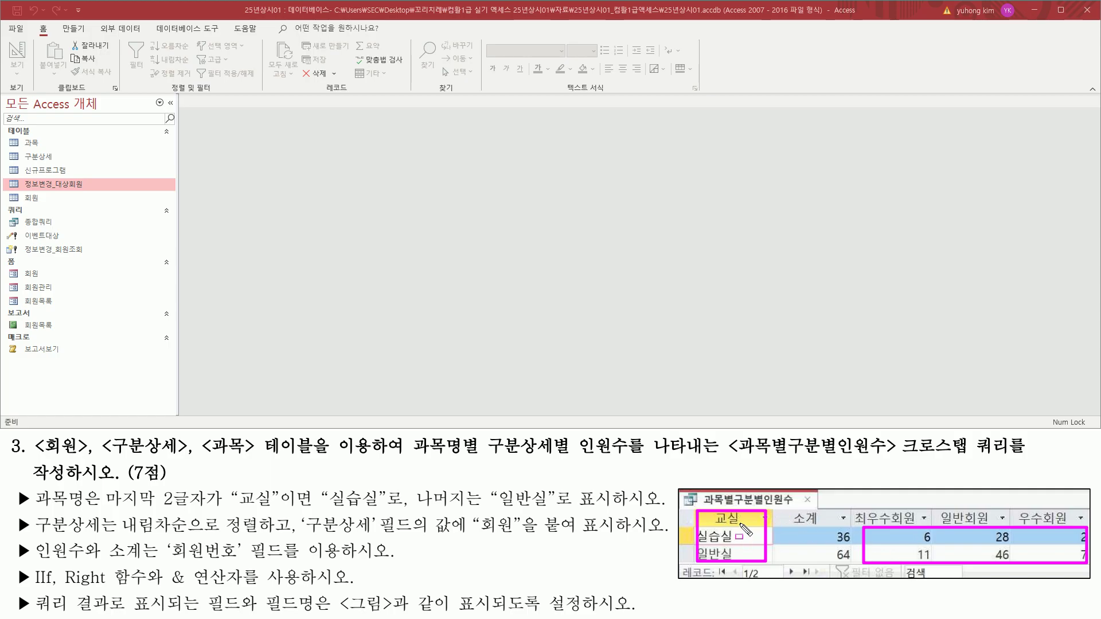
left_click_drag(775, 509, 851, 561)
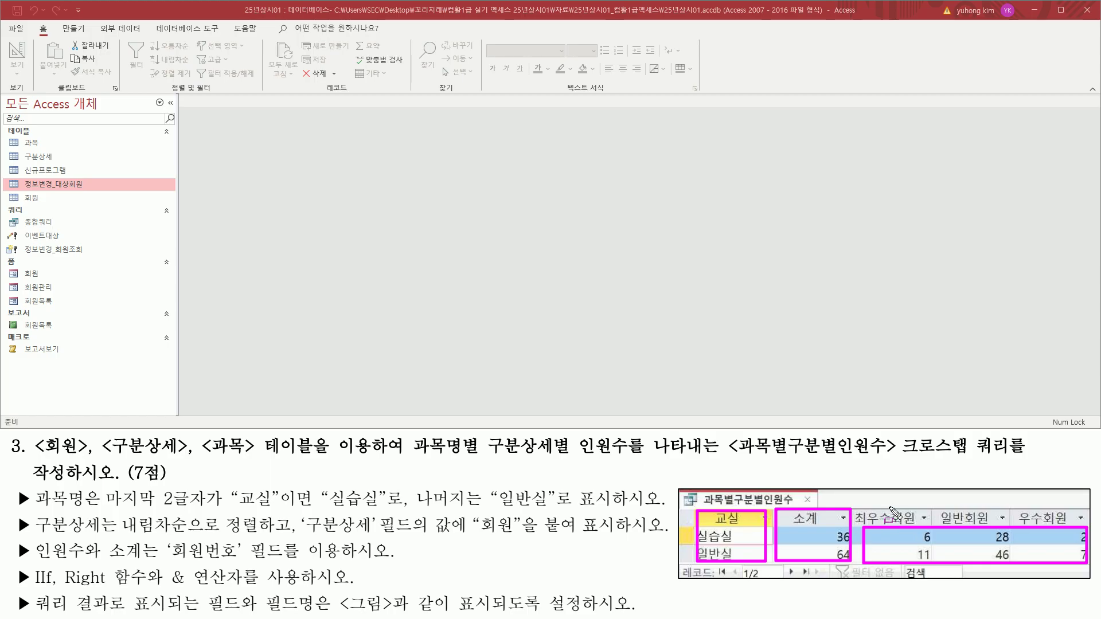
mouse_move(858, 507)
left_mouse_down()
mouse_move(901, 523)
mouse_move(1083, 538)
mouse_move(1087, 523)
left_mouse_up()
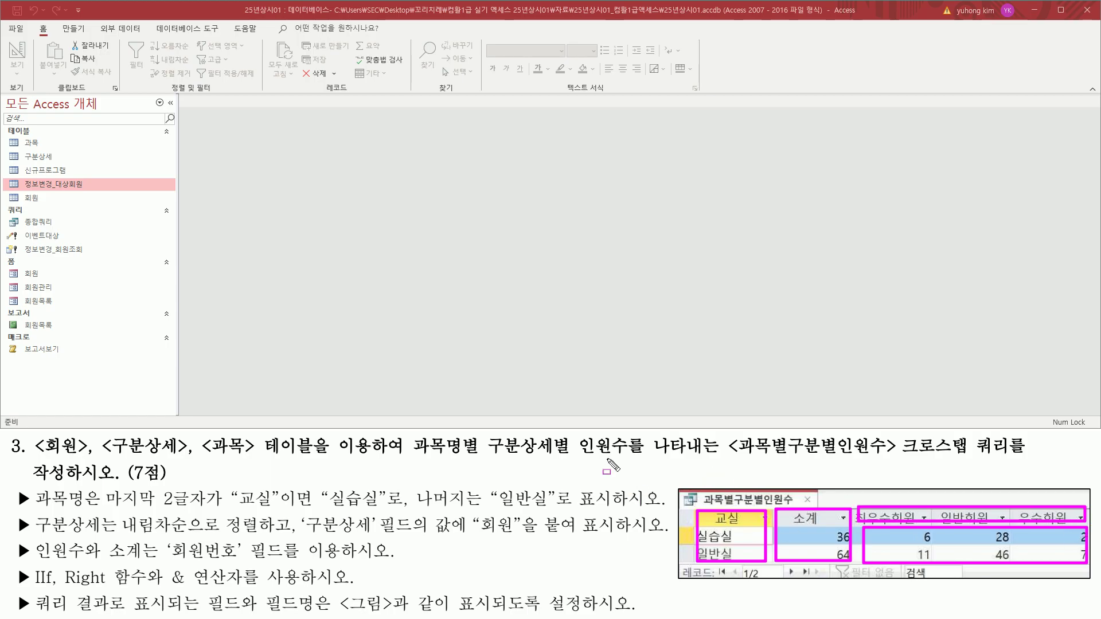
key("Escape")
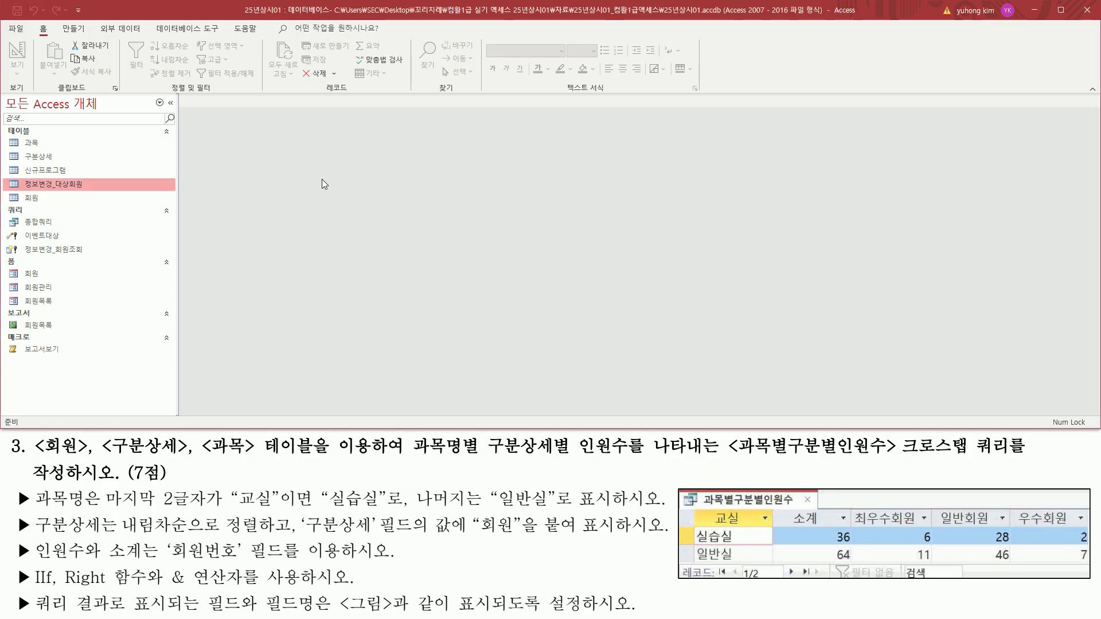
Step: Create a new query in design view
left_click(74, 29)
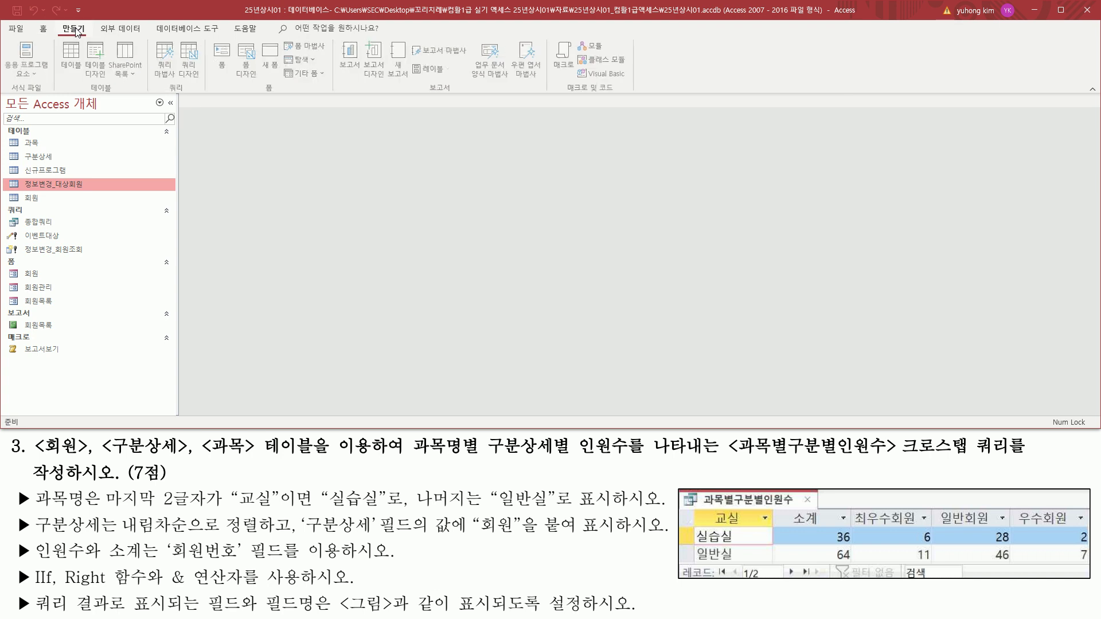
mouse_move(160, 93)
left_mouse_down()
mouse_move(195, 93)
mouse_move(204, 82)
left_mouse_up()
key("Escape")
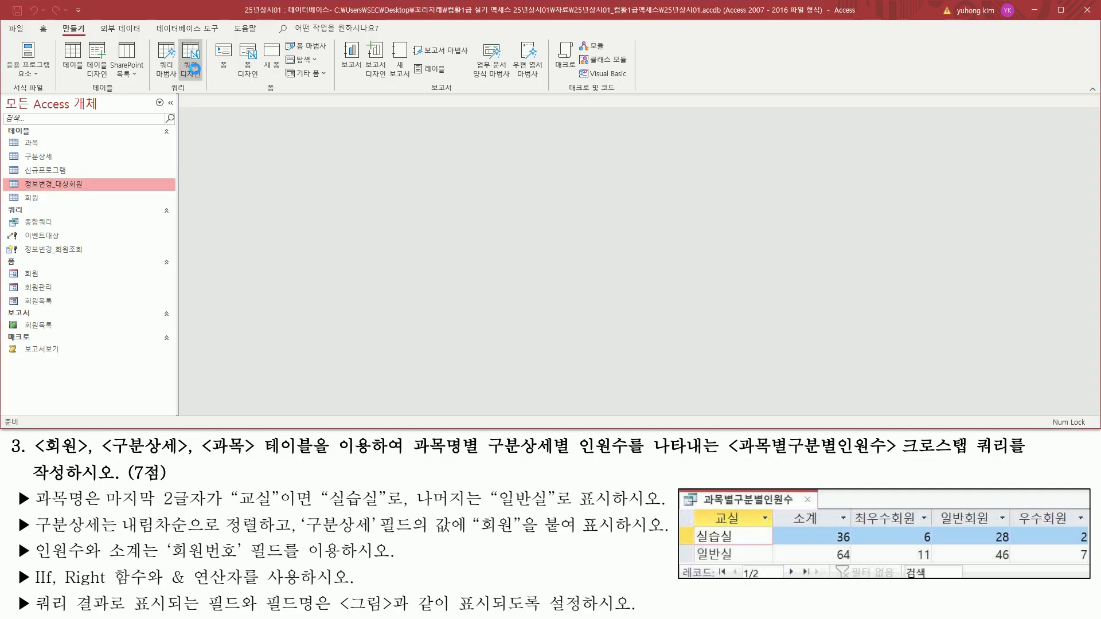
left_click(197, 73)
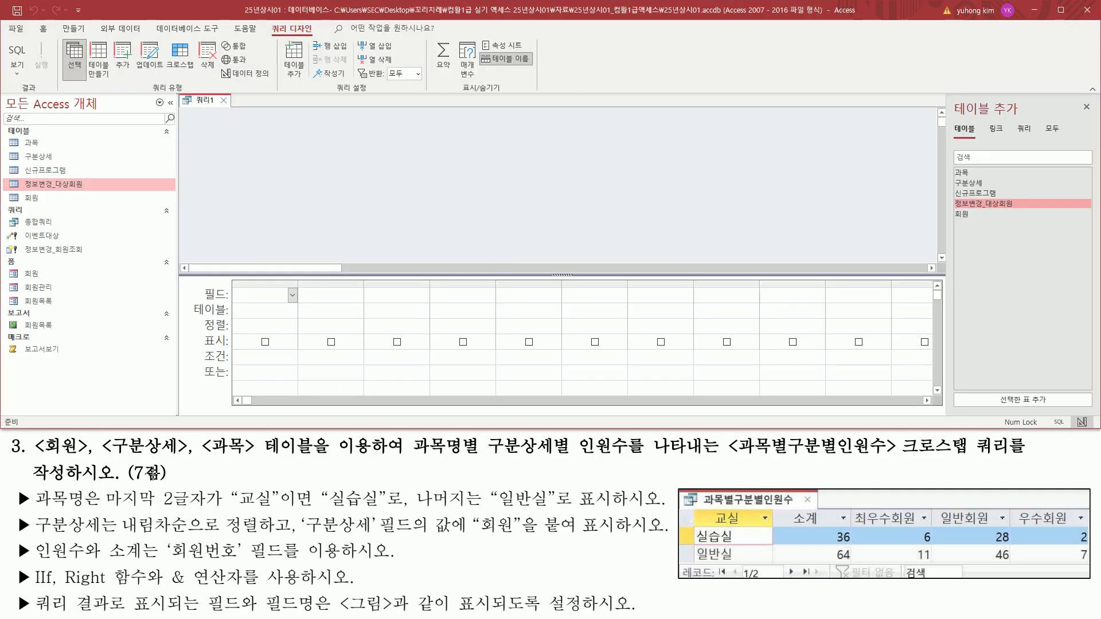
Step: Add the 회원, 구분상세 and 과목 tables to the query, close the table list and enlarge the design grid
left_click_drag(27, 456, 312, 456)
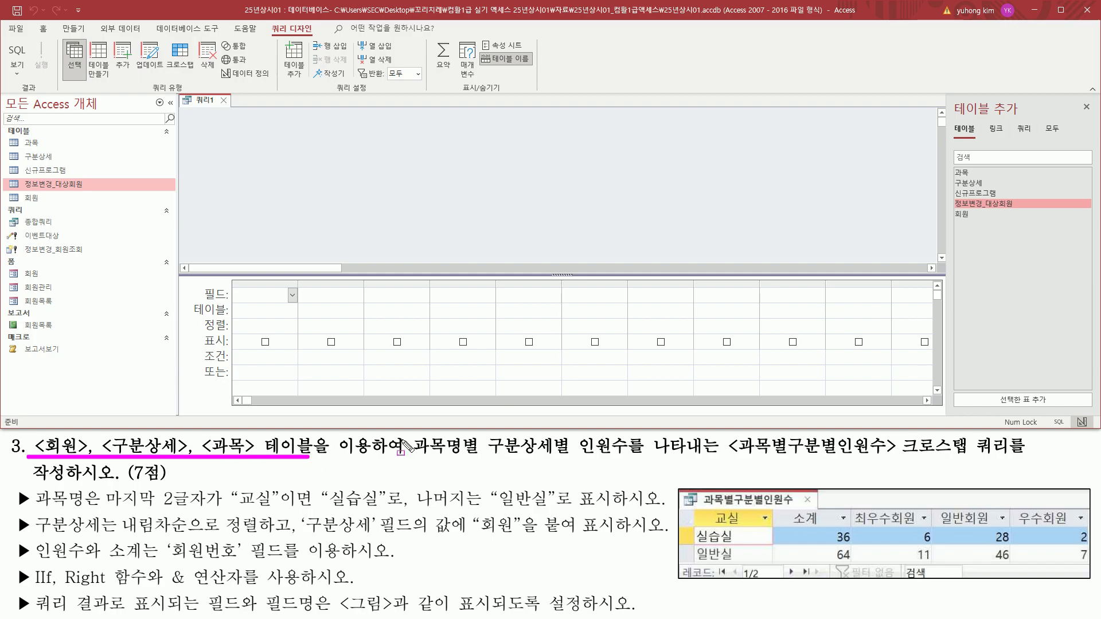
key("Escape")
left_click(971, 214)
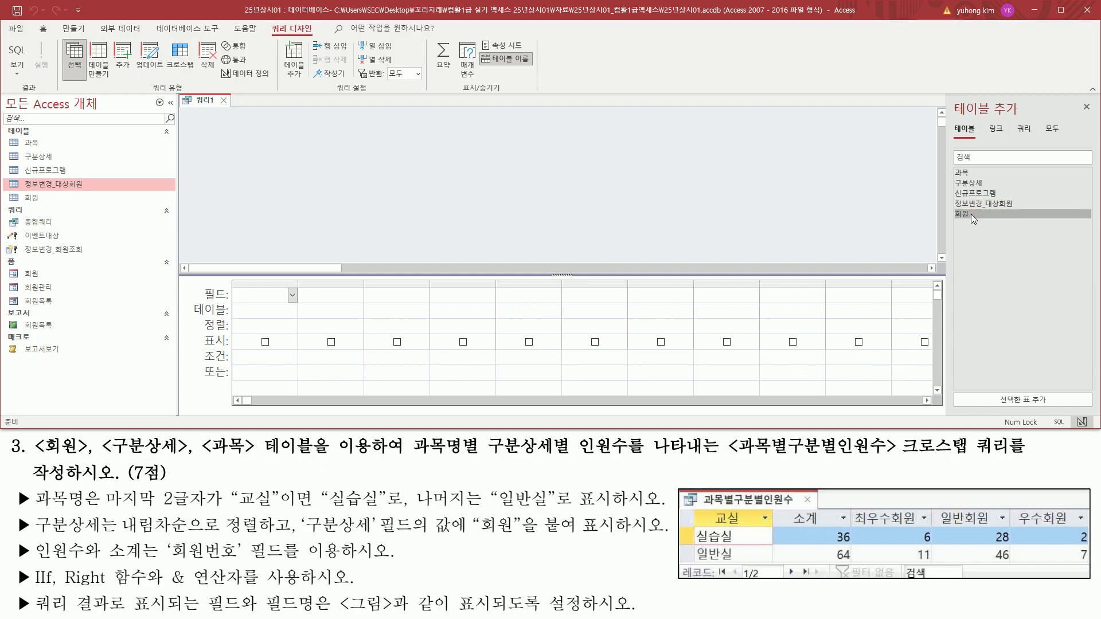
double_click(971, 214)
left_click(979, 184)
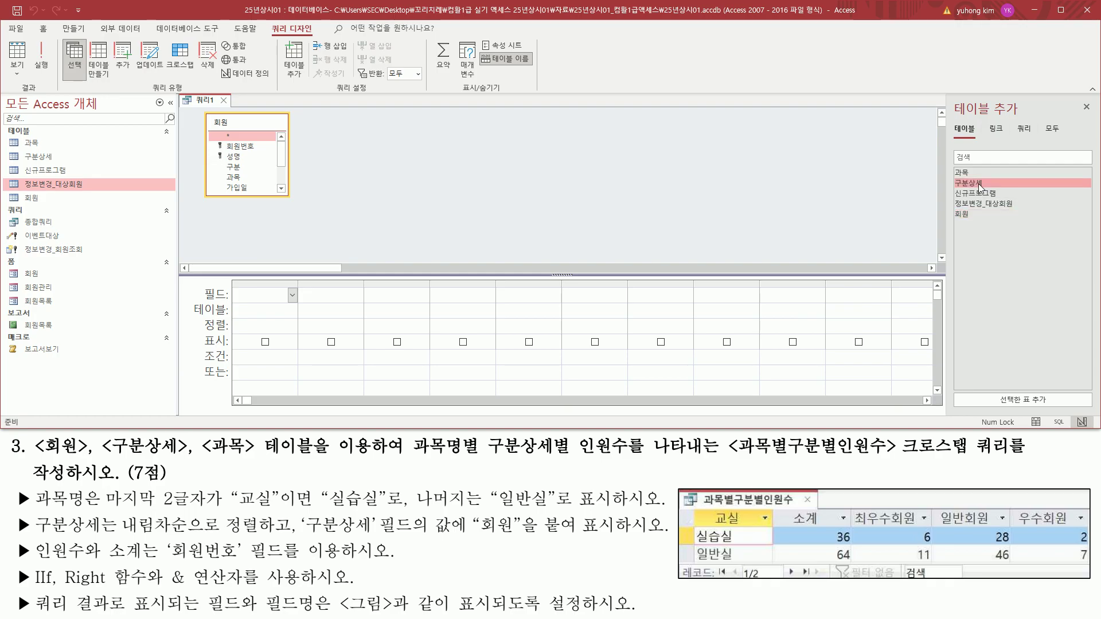
double_click(979, 184)
left_click(969, 174)
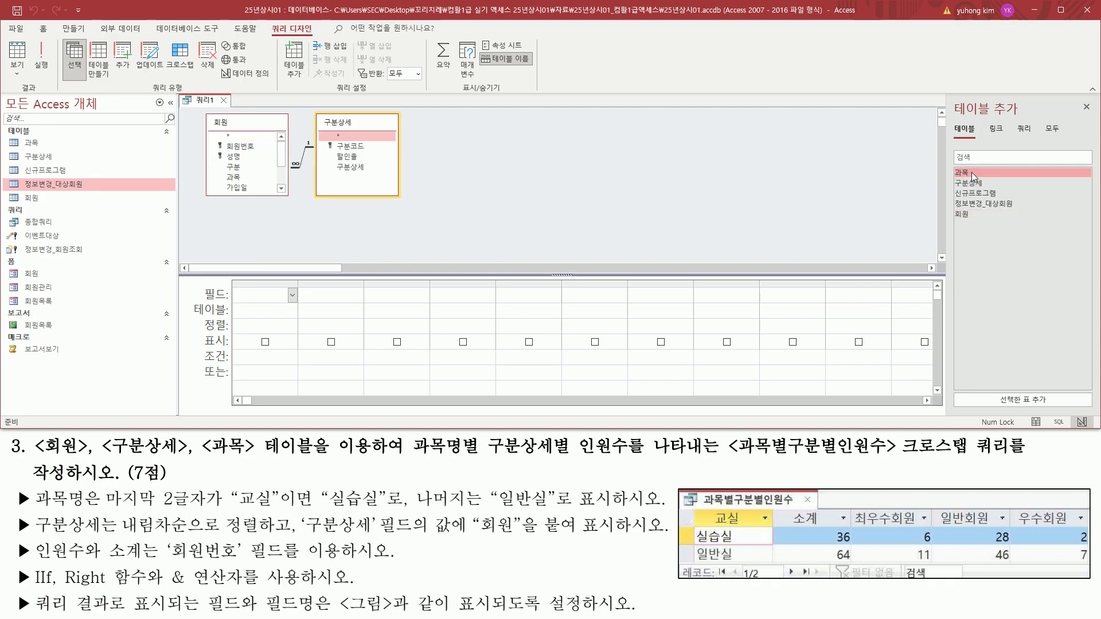
double_click(973, 174)
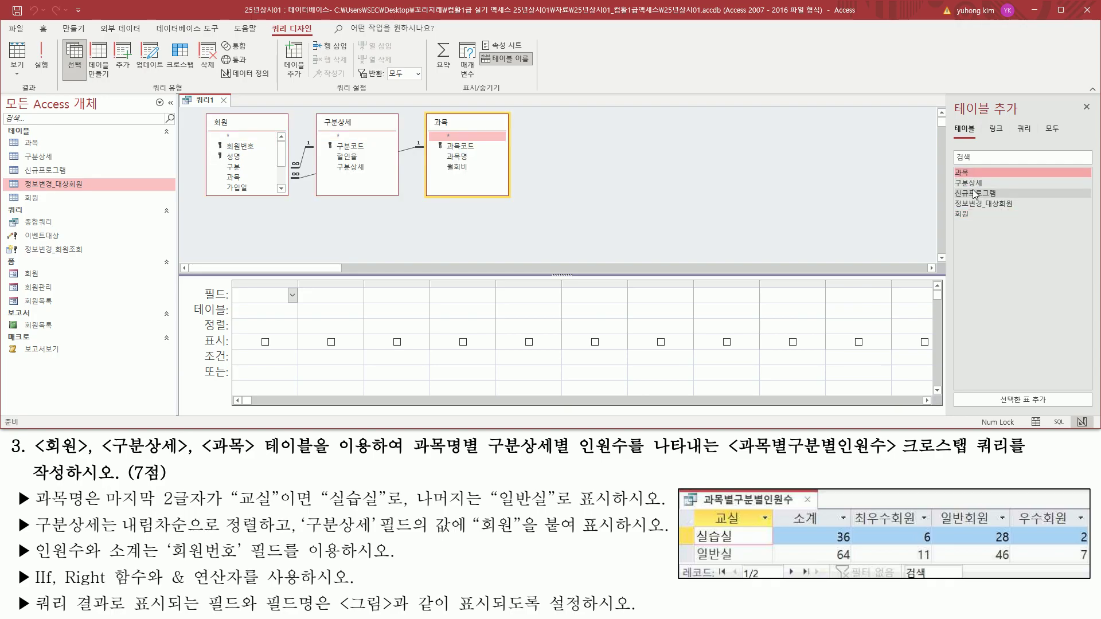
left_click(1086, 109)
left_click_drag(454, 277, 465, 226)
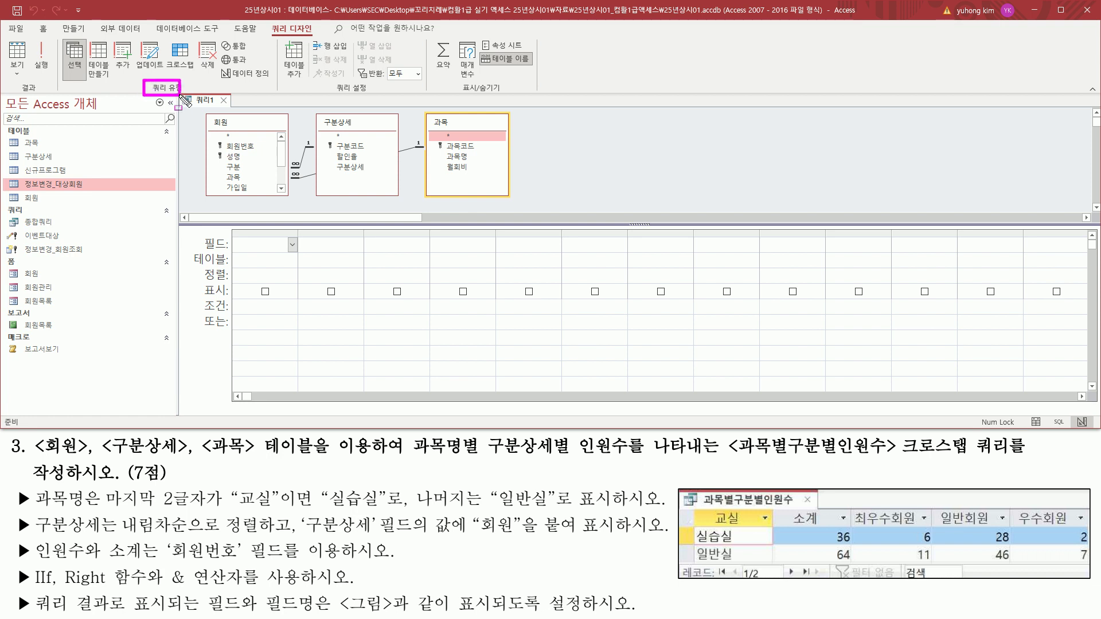
Step: Change the new query's type to a crosstab query
left_click_drag(167, 37, 193, 64)
key("Escape")
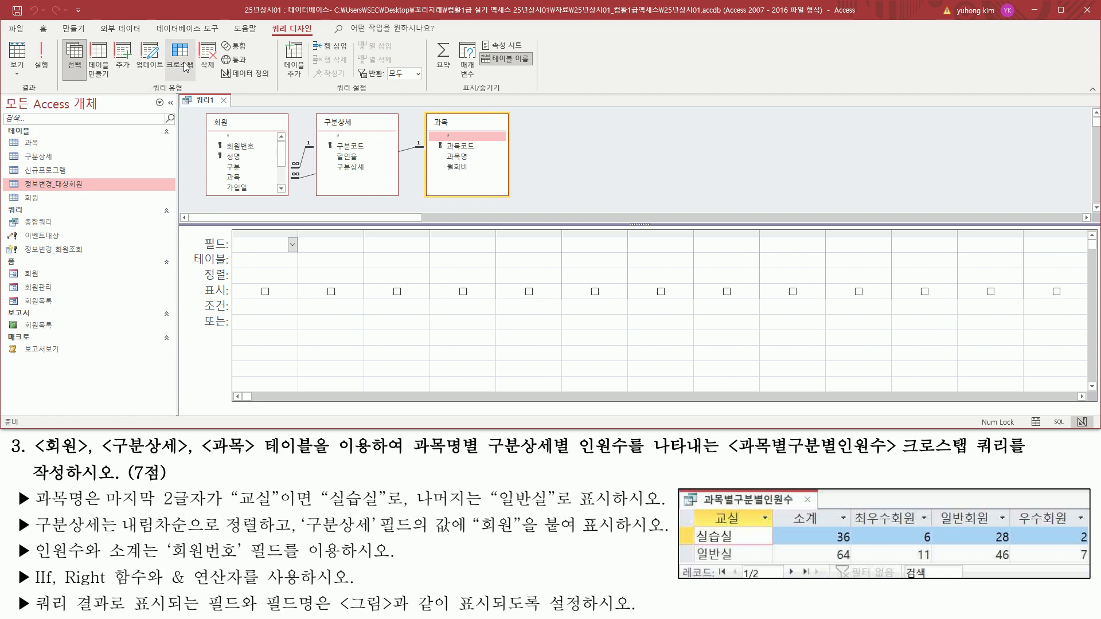
left_click(183, 62)
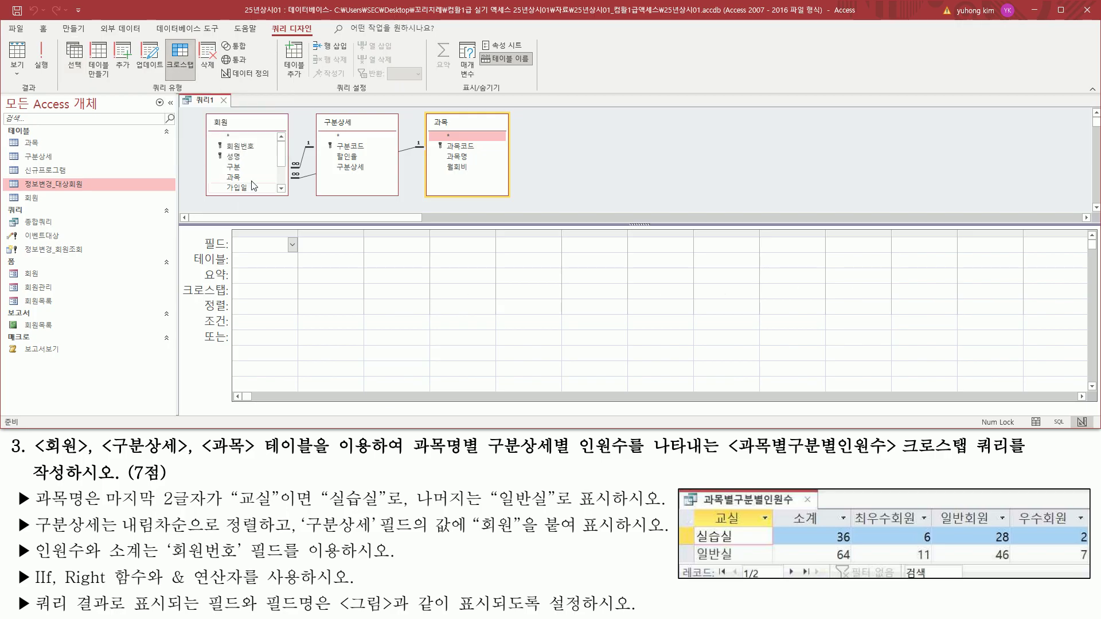
Step: Review the rule for 과목명's last two characters, the sample's 교실 row headings and the functions required
key("ctrl+2")
left_click_drag(178, 280, 233, 301)
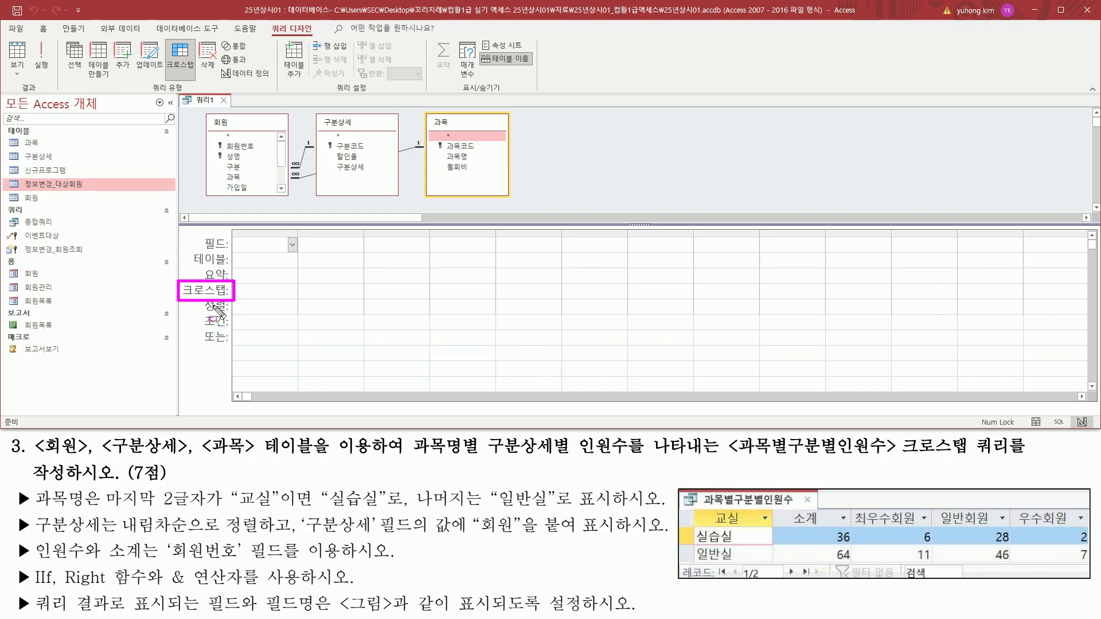
key("e")
mouse_move(692, 507)
left_mouse_down()
mouse_move(717, 547)
mouse_move(769, 566)
left_mouse_up()
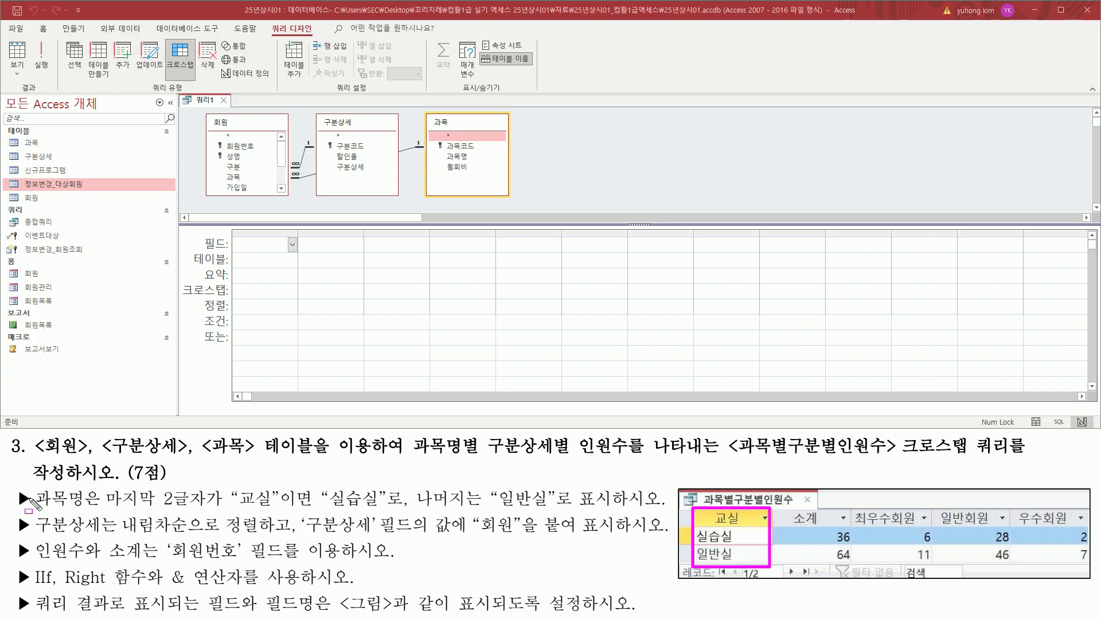
mouse_move(32, 490)
left_mouse_down()
mouse_move(87, 512)
mouse_move(275, 508)
left_mouse_up()
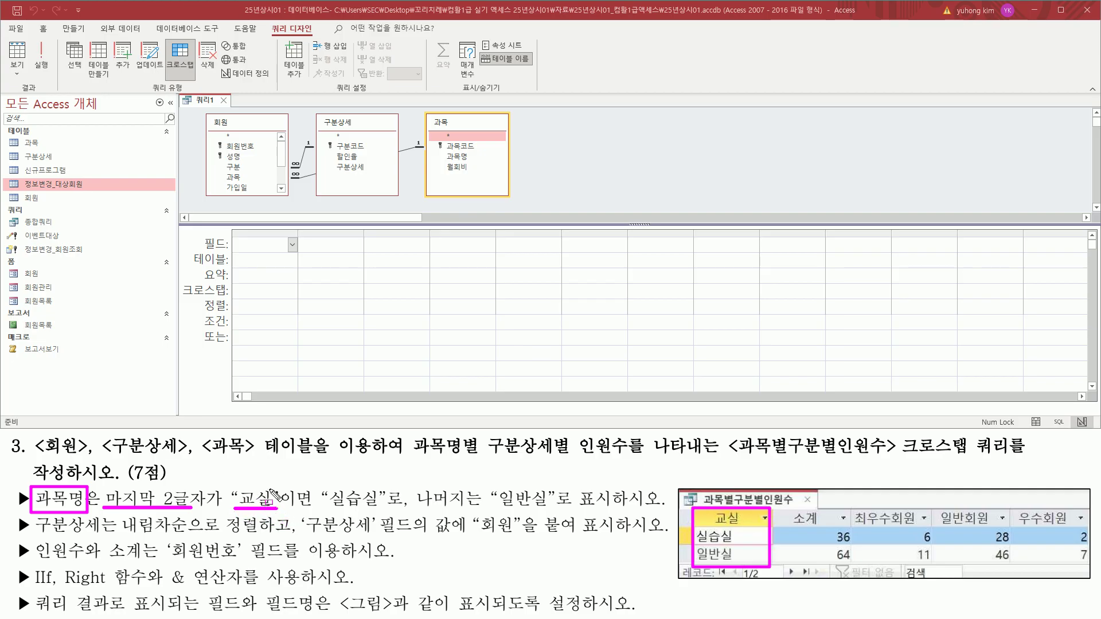
mouse_move(320, 486)
left_mouse_down()
mouse_move(321, 499)
mouse_move(386, 514)
left_mouse_up()
left_click_drag(487, 486, 560, 515)
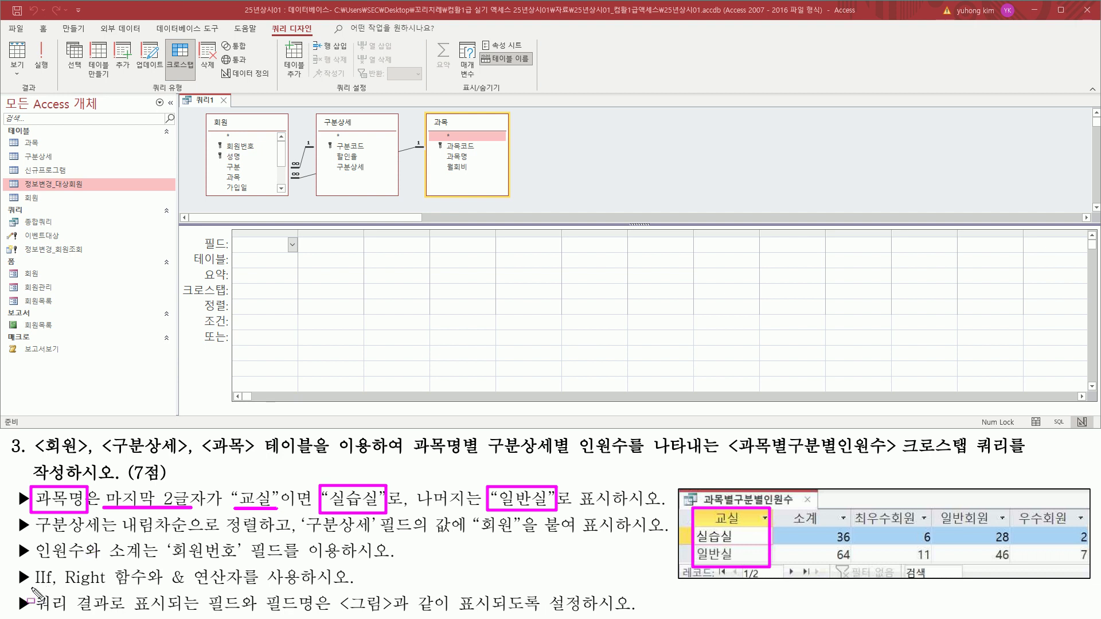
left_click_drag(31, 589, 56, 588)
left_click_drag(64, 585, 144, 585)
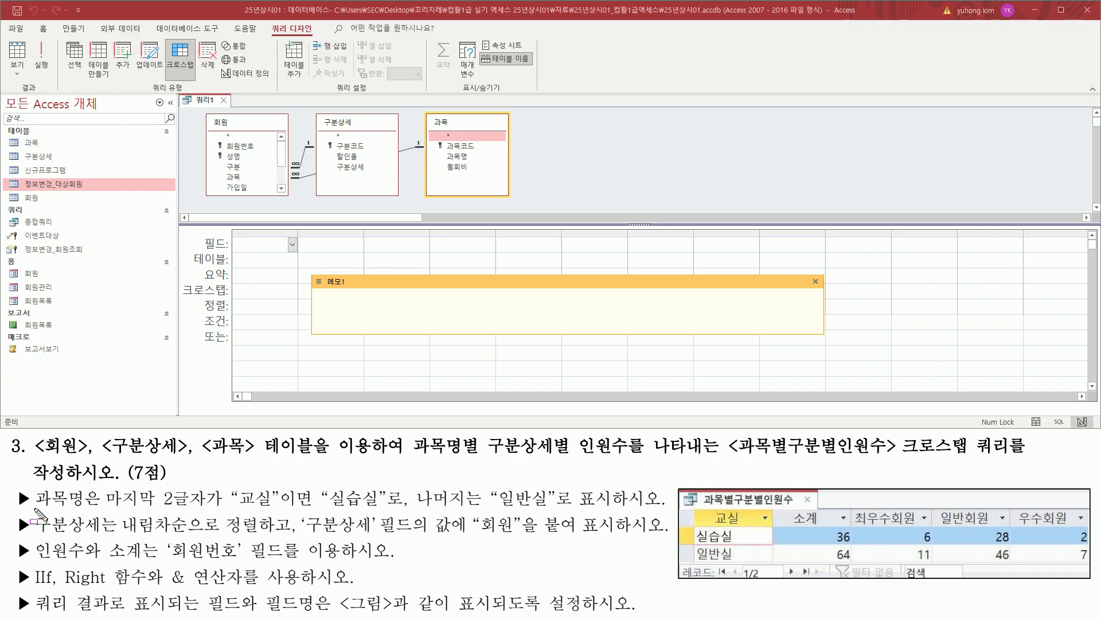
Step: Draft right( [과목명], 2 ) in the enlarged memo note to extract the last two characters of 과목명
left_click_drag(36, 508, 202, 509)
left_click(392, 302)
left_click_drag(370, 334, 372, 357)
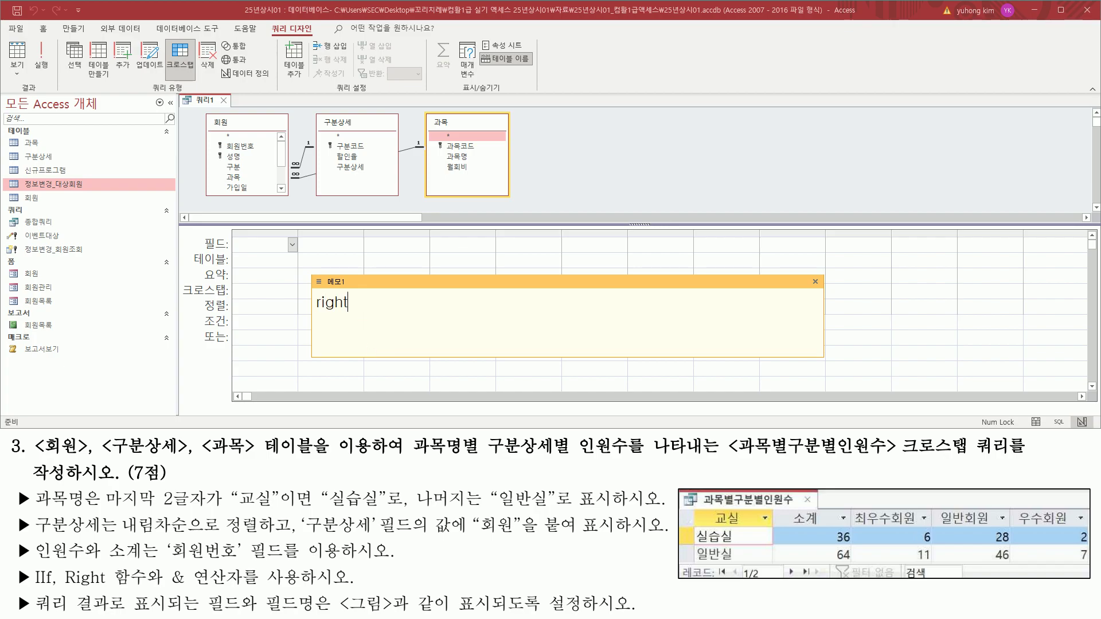
type("right( [과")
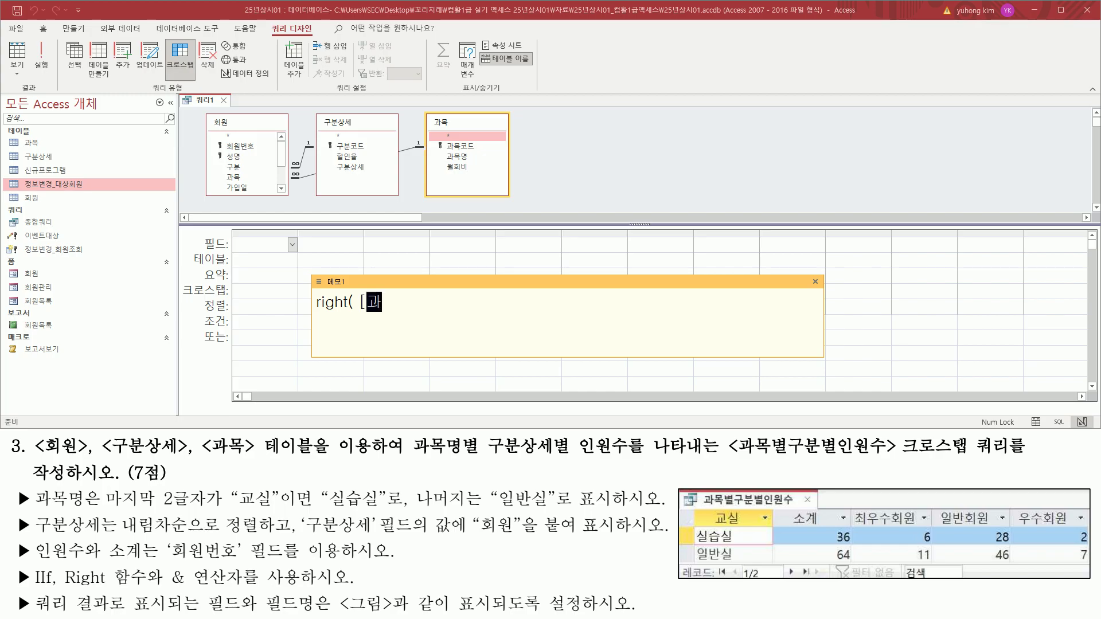
type("모명], 2")
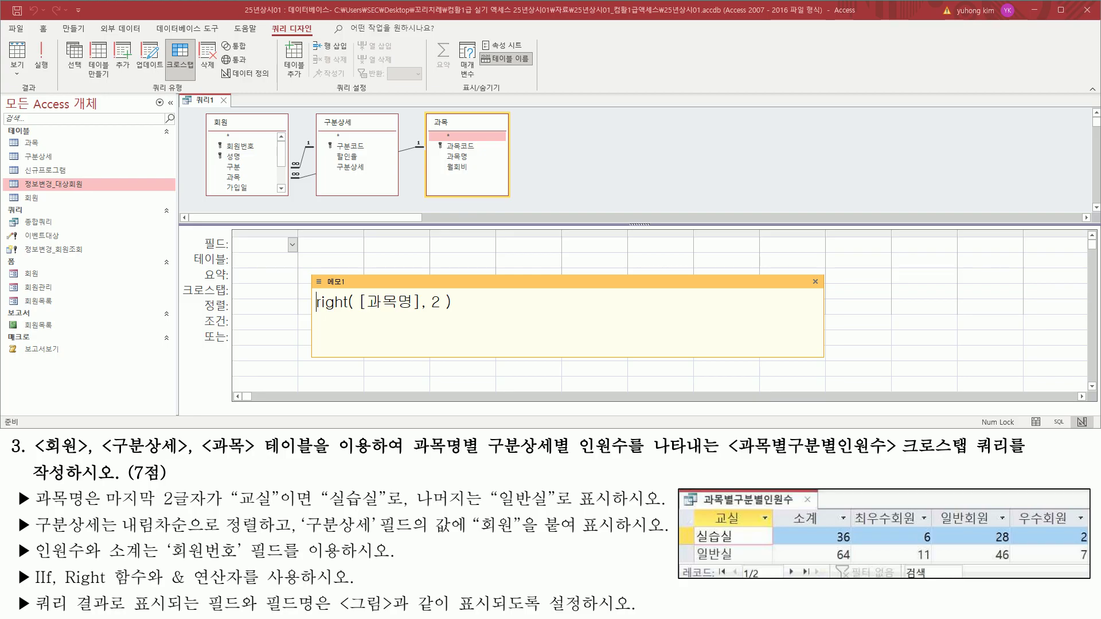
Step: Wrap the drafted expression in iif so that a result of "교실" gives "실습실" and anything else gives "일반실"
type("ㅑ")
key("BackSpace")
type("iif(")
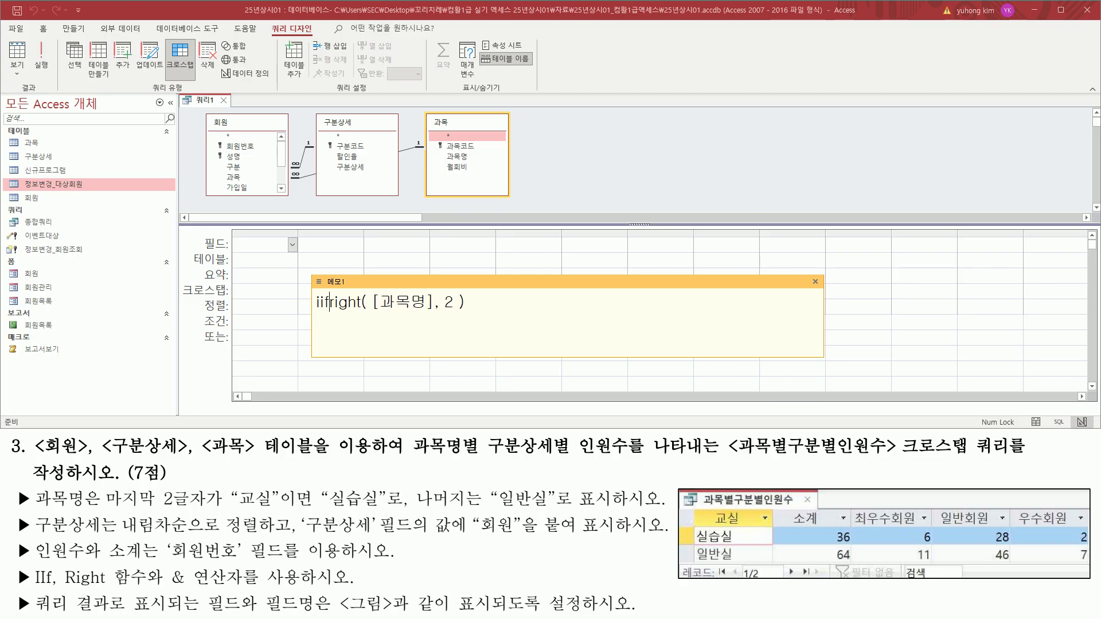
key("shift+End")
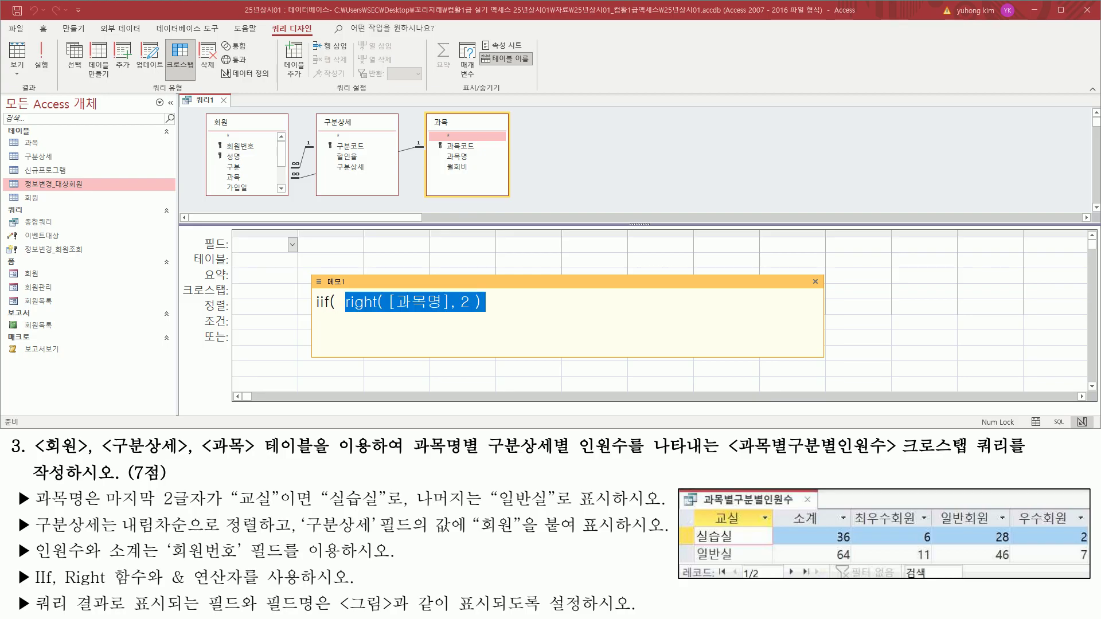
key("End")
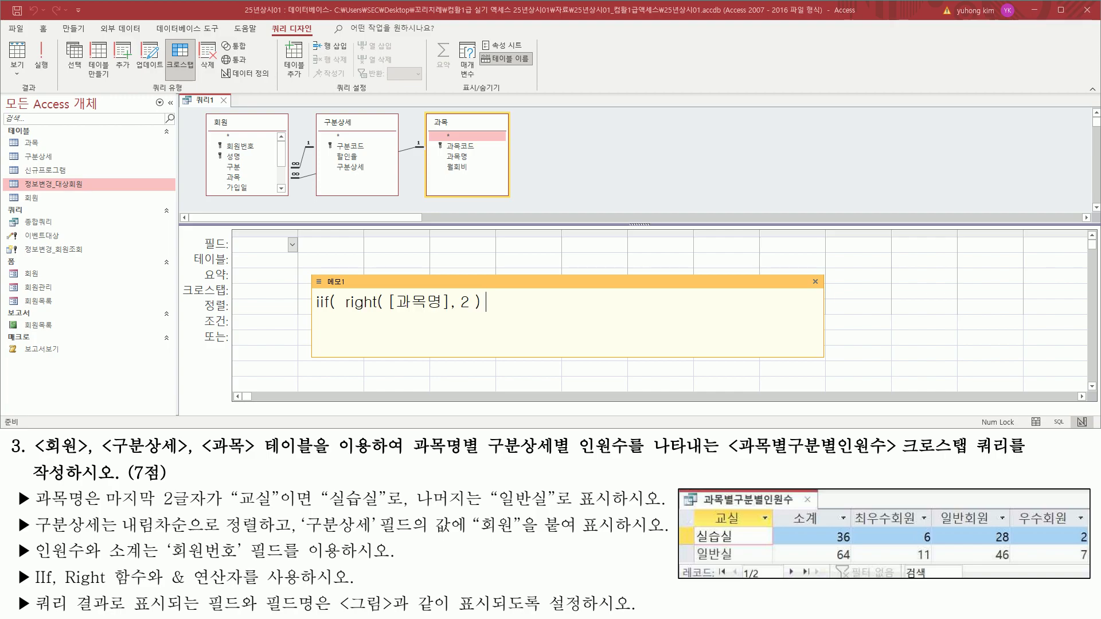
type("= \"ㄱ")
type("실\"")
type(", \"실습실")
type("\"")
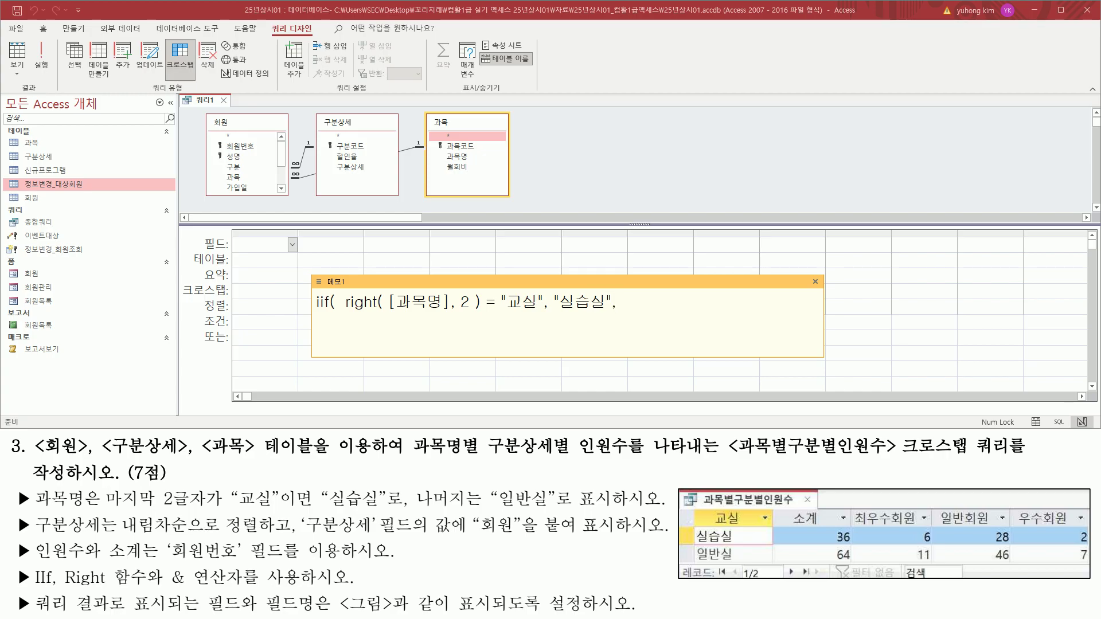
type(", \"일반실\"")
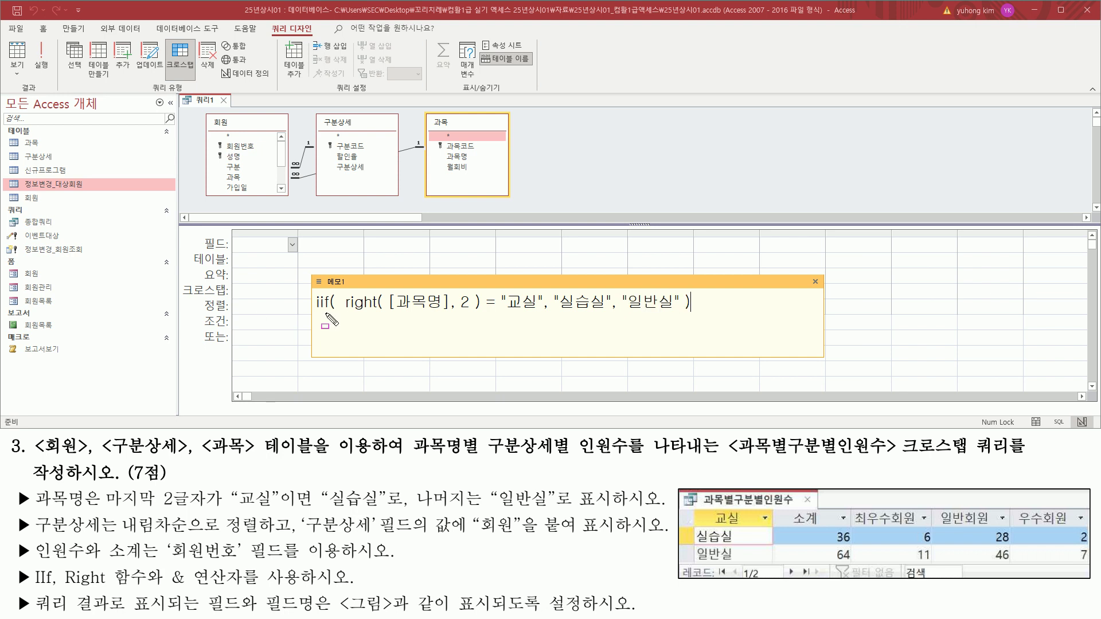
Step: Review the condition, true value and false value of the drafted iif expression against the sample's 교실 column
mouse_move(342, 316)
left_mouse_down()
mouse_move(549, 324)
mouse_move(545, 295)
mouse_move(608, 315)
mouse_move(687, 314)
left_mouse_up()
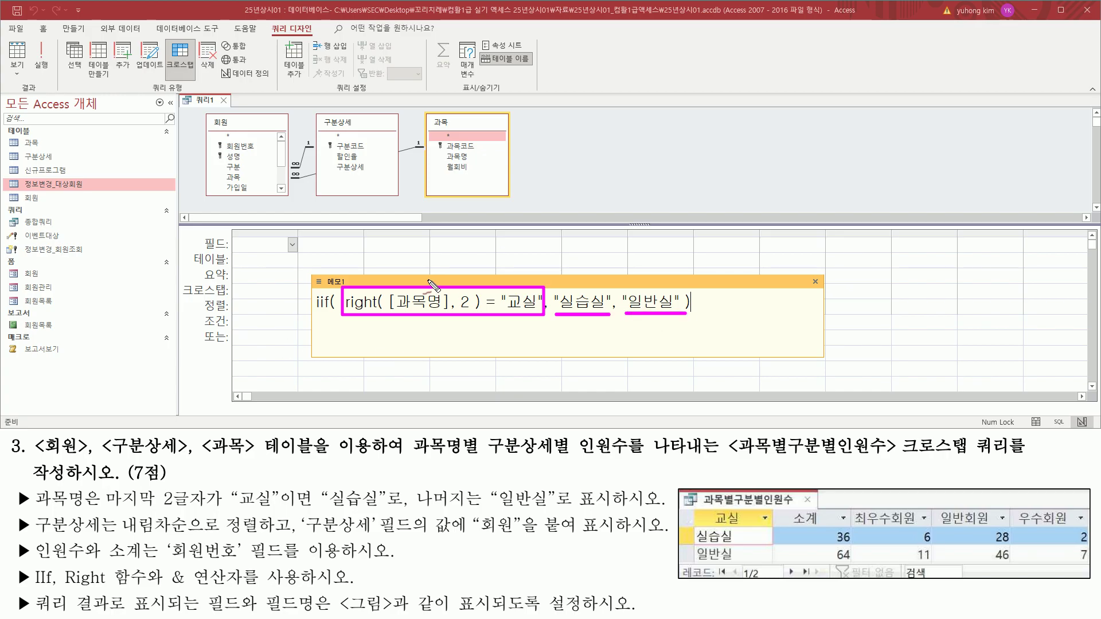
left_click_drag(424, 282, 462, 271)
left_click_drag(581, 287, 597, 251)
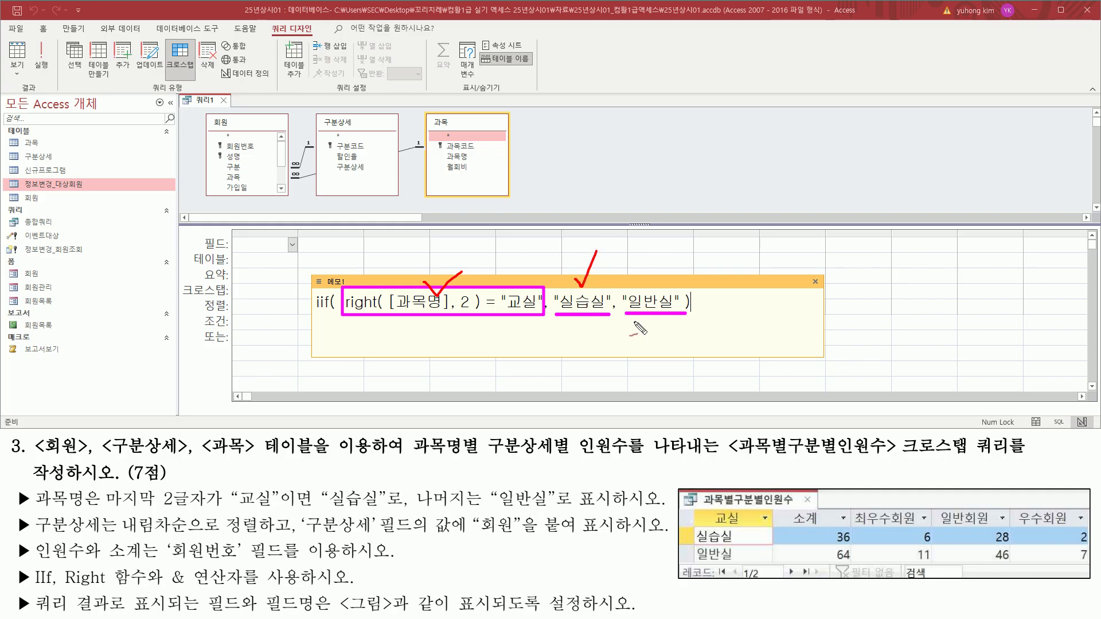
mouse_move(645, 282)
left_mouse_down()
mouse_move(652, 290)
mouse_move(664, 263)
left_mouse_up()
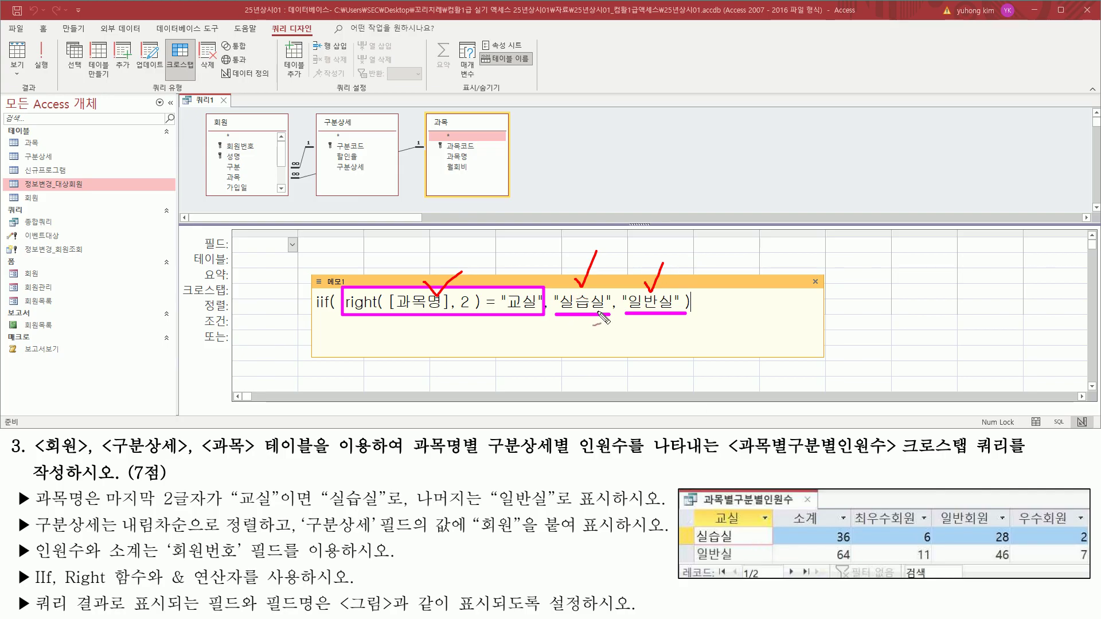
mouse_move(692, 535)
left_mouse_down()
mouse_move(689, 553)
mouse_move(749, 531)
mouse_move(721, 510)
mouse_move(745, 523)
left_mouse_up()
key("Escape")
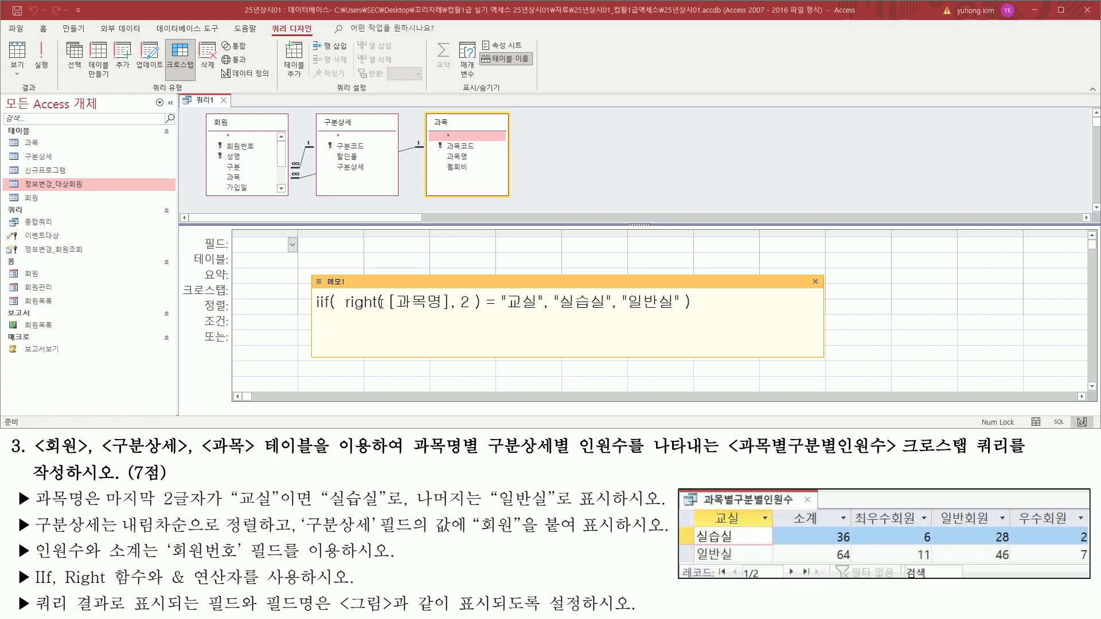
Step: Prefix the drafted iif expression with the field name 교실 and a colon
type("ㄱ")
type("교실 ")
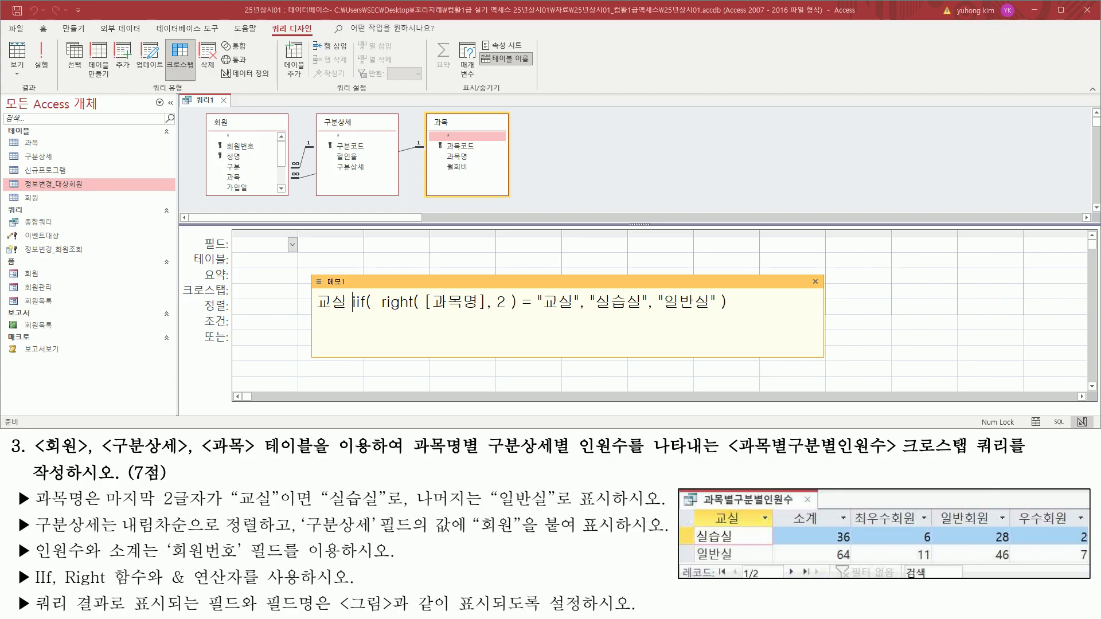
type(":")
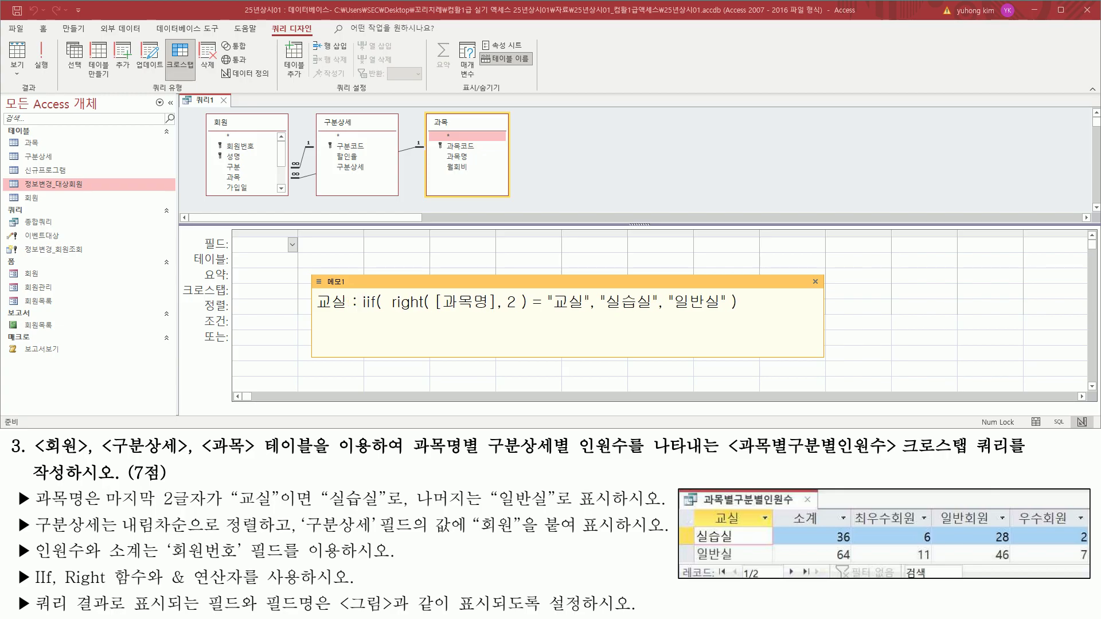
Step: Enter 교실 : iif(right([과목명],2)="교실","실습실","일반실") as the query's first field and widen its column to fit
key("Return")
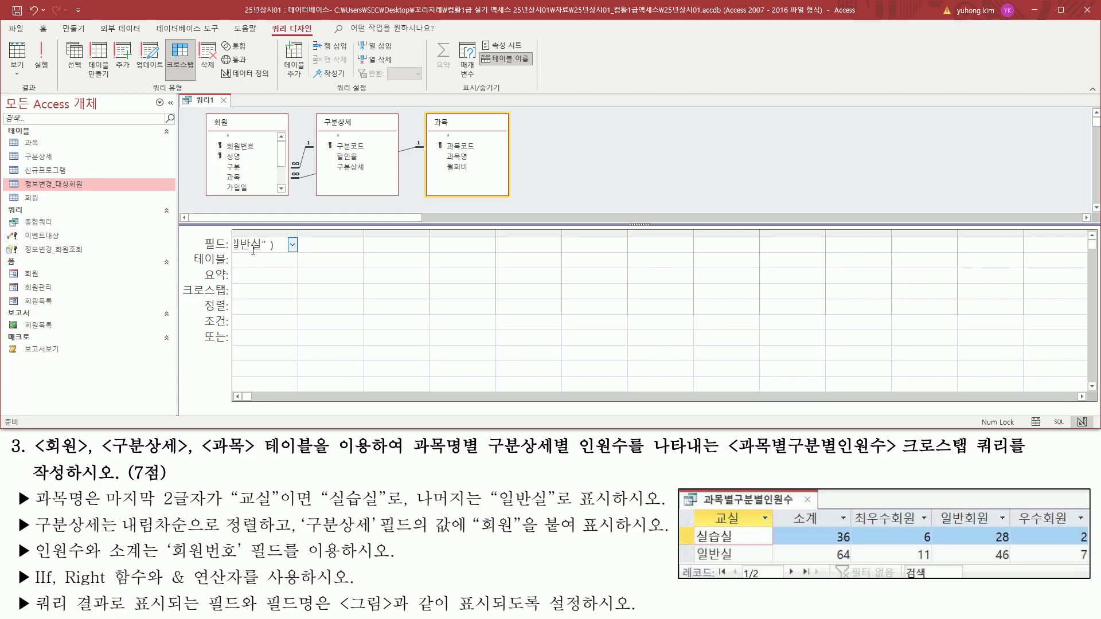
left_click(265, 260)
left_click(273, 247)
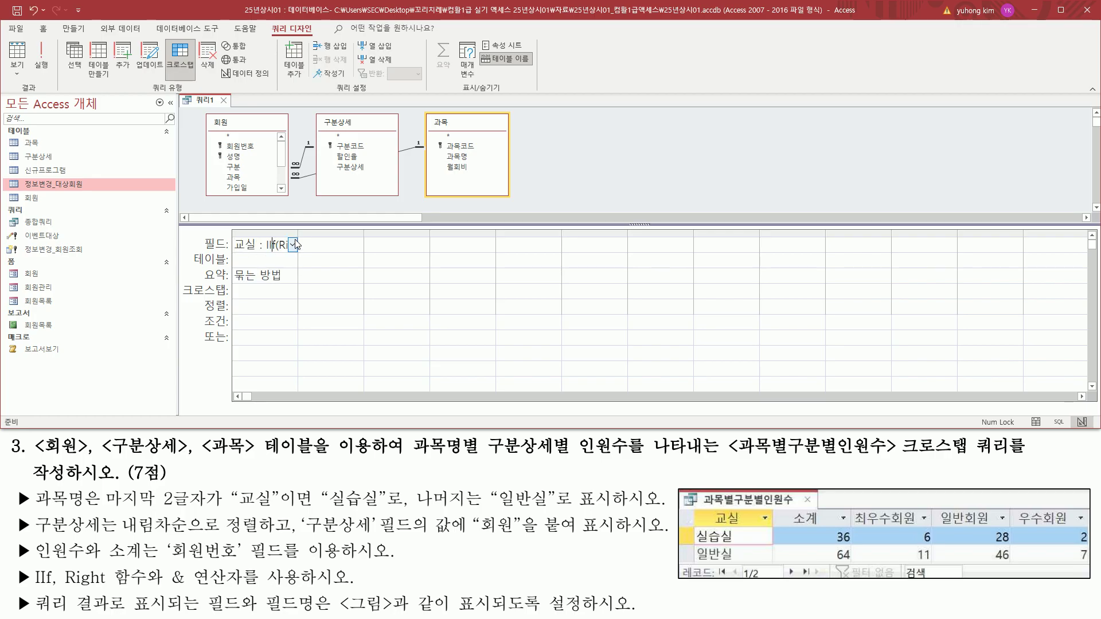
double_click(297, 233)
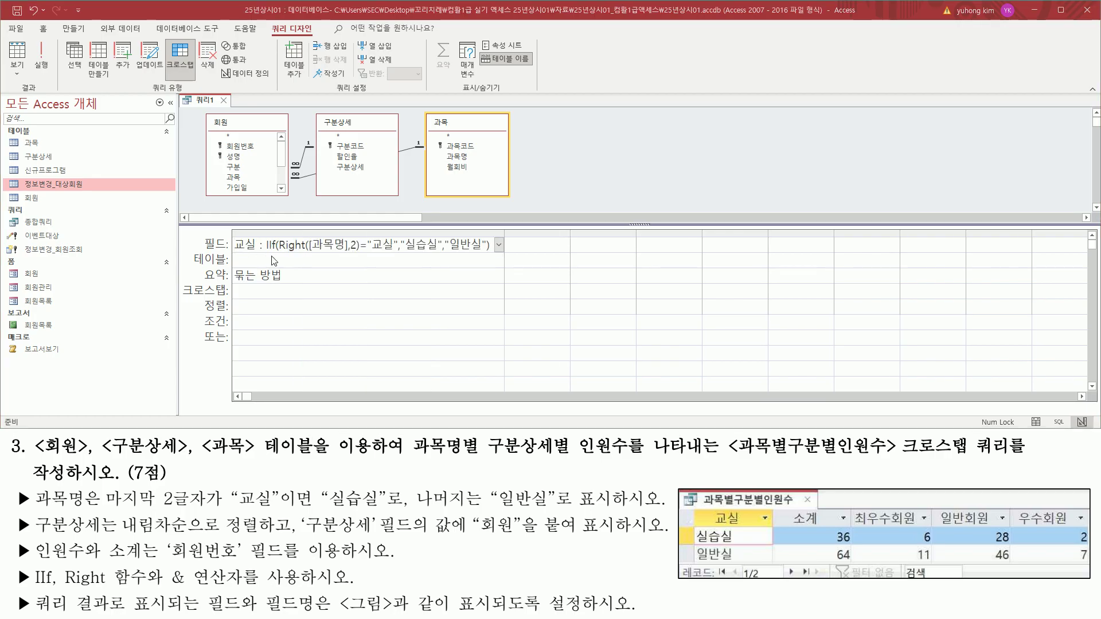
Step: Compare the 교실 field with the sample result and review the sorting and "회원" suffix requirements for 구분상세
left_click_drag(266, 255, 494, 254)
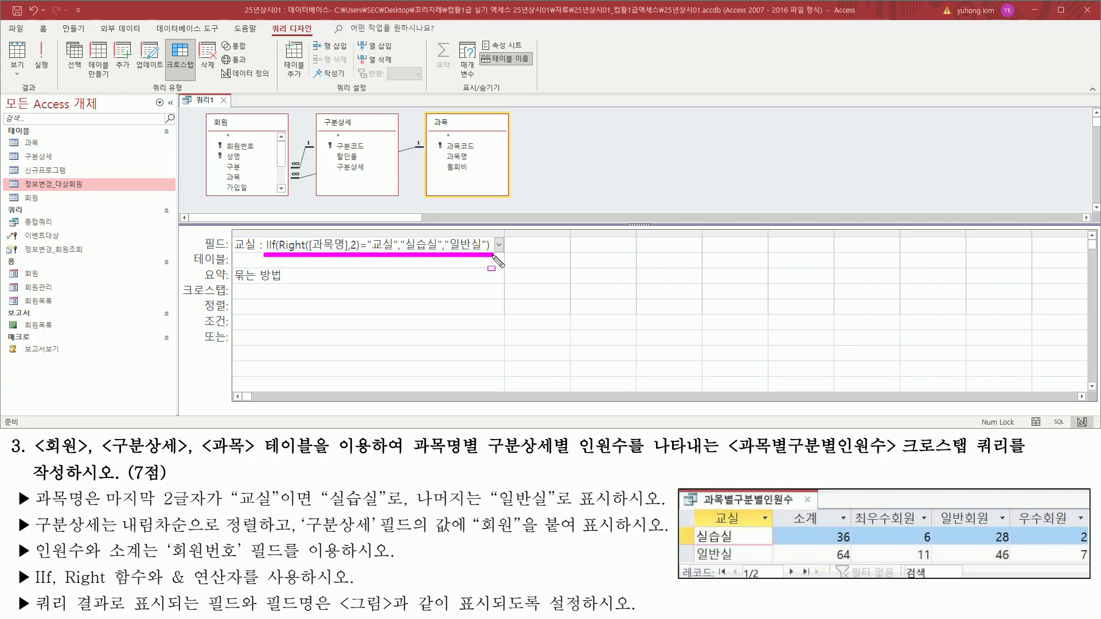
left_click_drag(232, 234, 259, 258)
left_click_drag(708, 511, 739, 525)
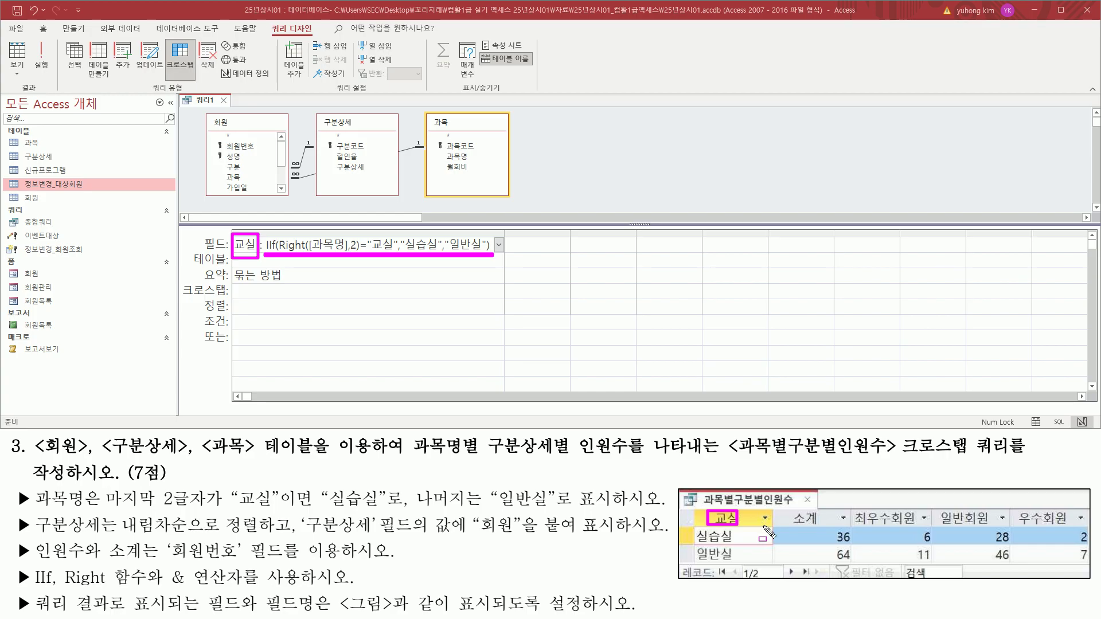
mouse_move(852, 509)
left_mouse_down()
mouse_move(883, 525)
mouse_move(1083, 525)
left_mouse_up()
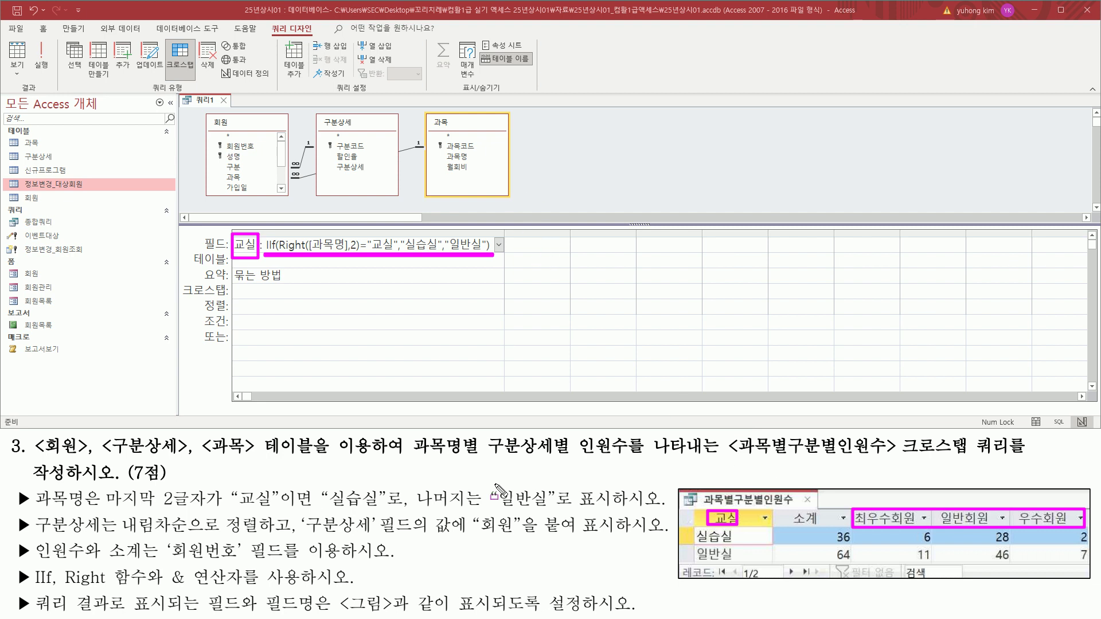
mouse_move(15, 514)
left_mouse_down()
mouse_move(27, 537)
mouse_move(106, 542)
mouse_move(104, 512)
mouse_move(239, 536)
mouse_move(521, 537)
left_mouse_up()
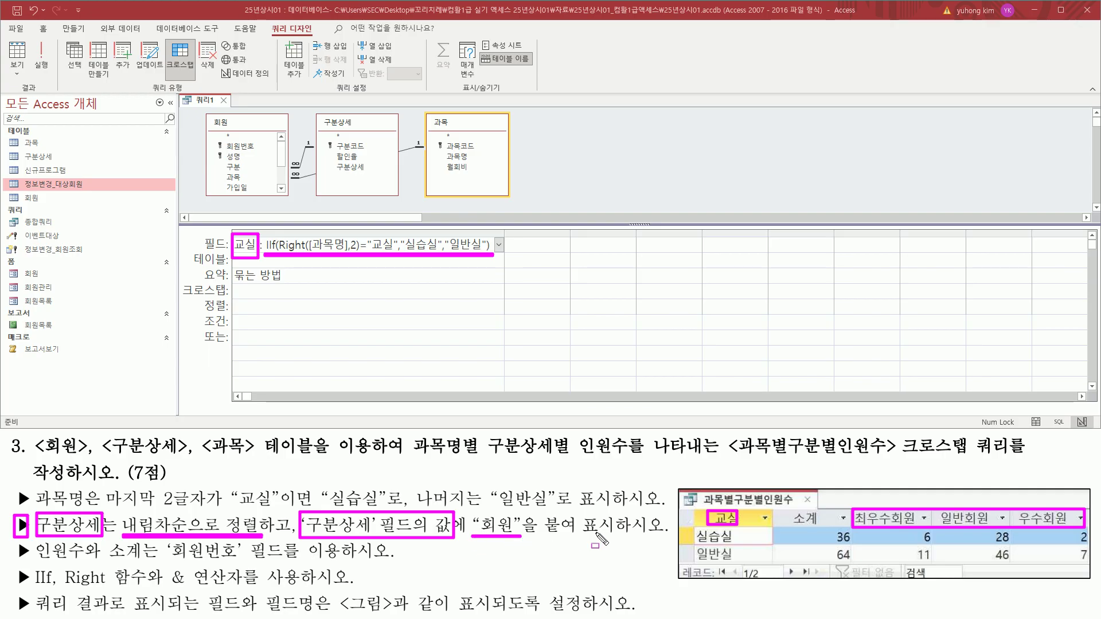
key("Escape")
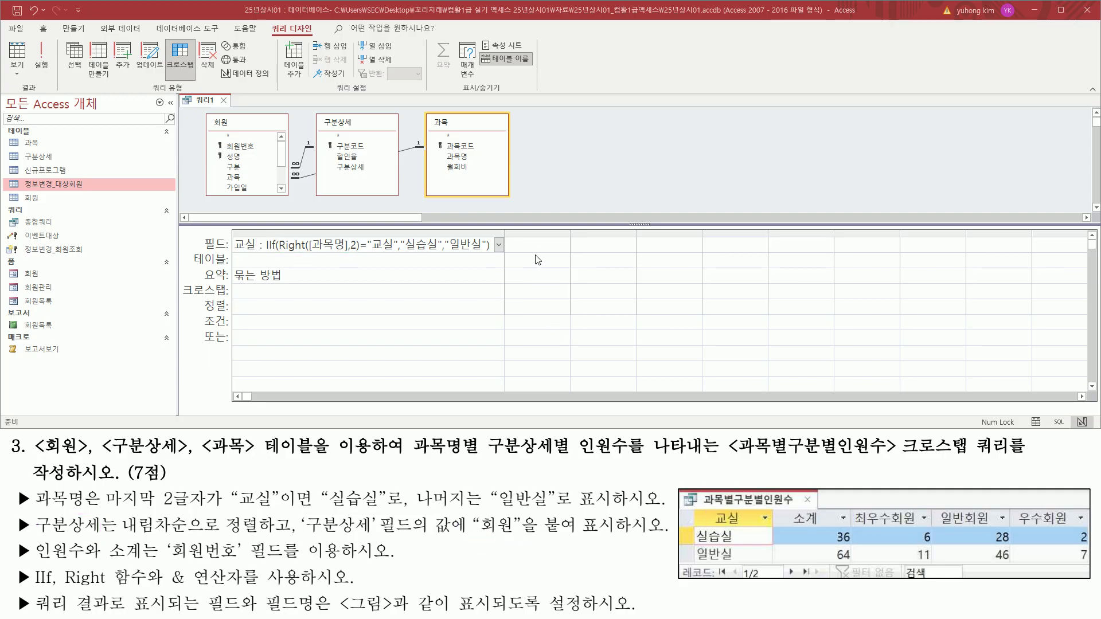
Step: Add the 구분상세 field from the 구분상세 table as the second query column and widen that column
left_click(536, 250)
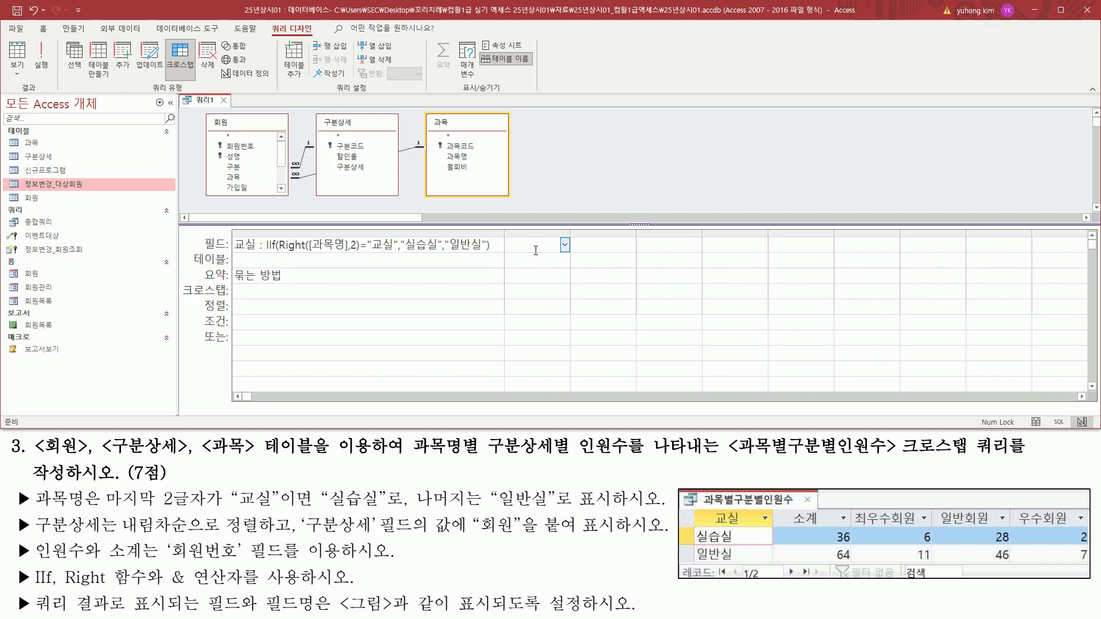
left_click(354, 168)
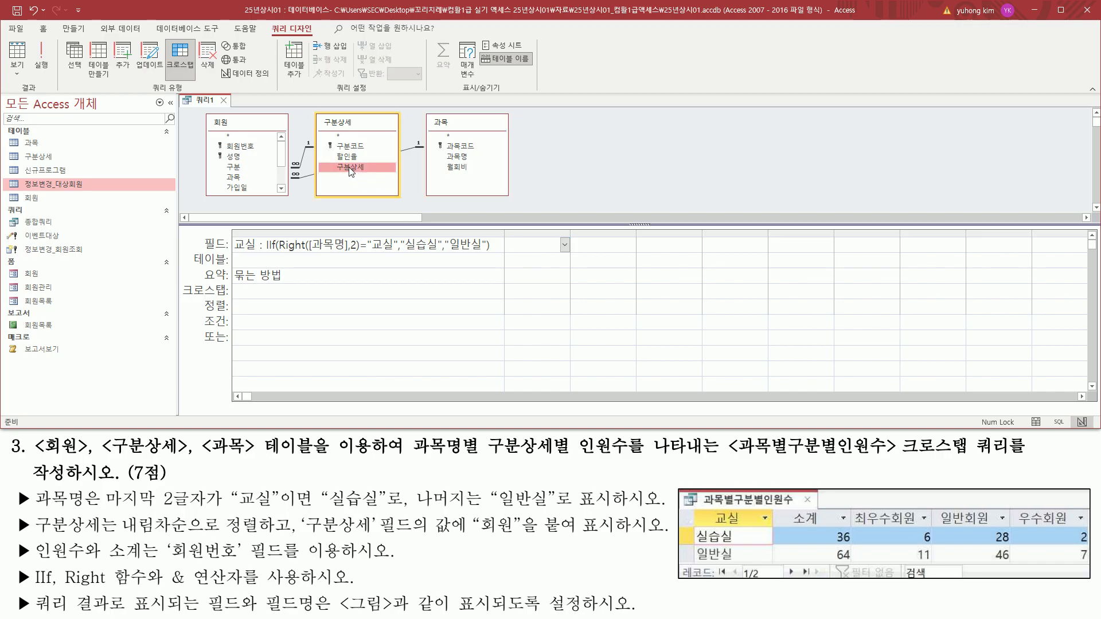
double_click(351, 168)
left_click_drag(571, 233, 630, 233)
Step: Change the second column's field to the expression [구분상세] & "회원"
left_click(588, 245)
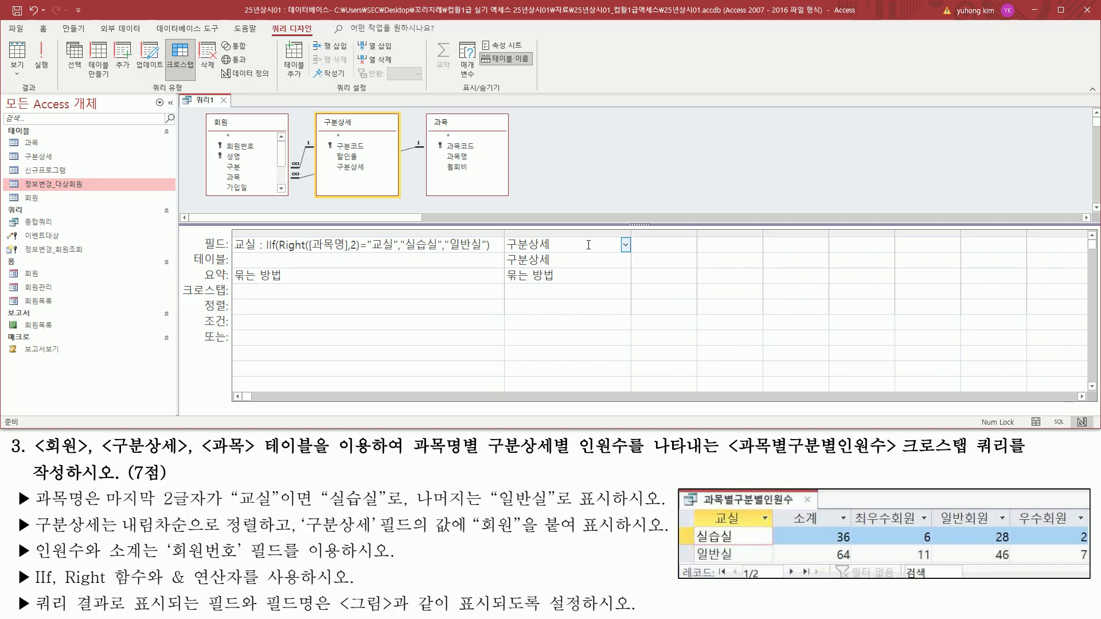
key("Home")
type("[")
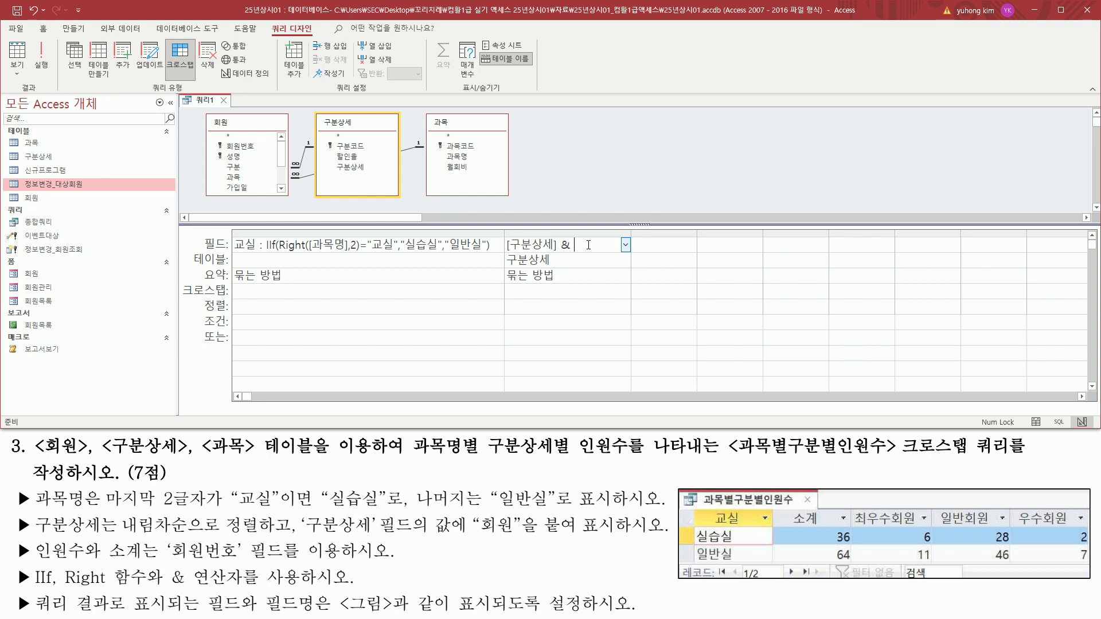
key("BackSpace")
key("BackSpace")
key("BackSpace")
key("BackSpace")
key("BackSpace")
type("회원")
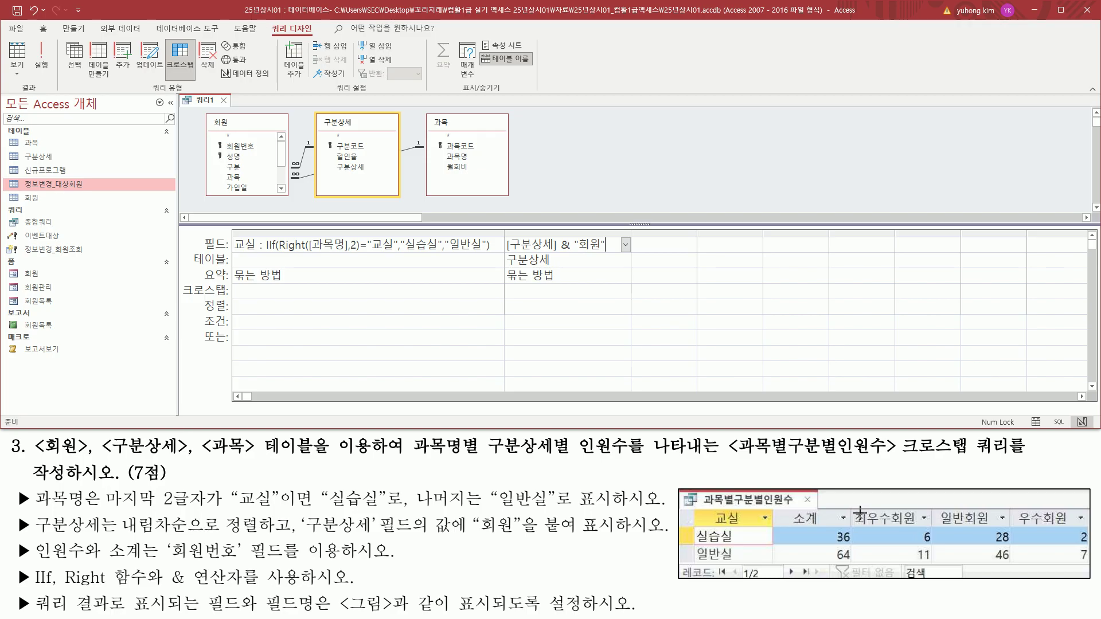
Step: Compare the 구분상세 and 교실 field expressions with the column headings of the sample result
mouse_move(852, 505)
left_mouse_down()
mouse_move(908, 529)
mouse_move(1081, 542)
left_mouse_up()
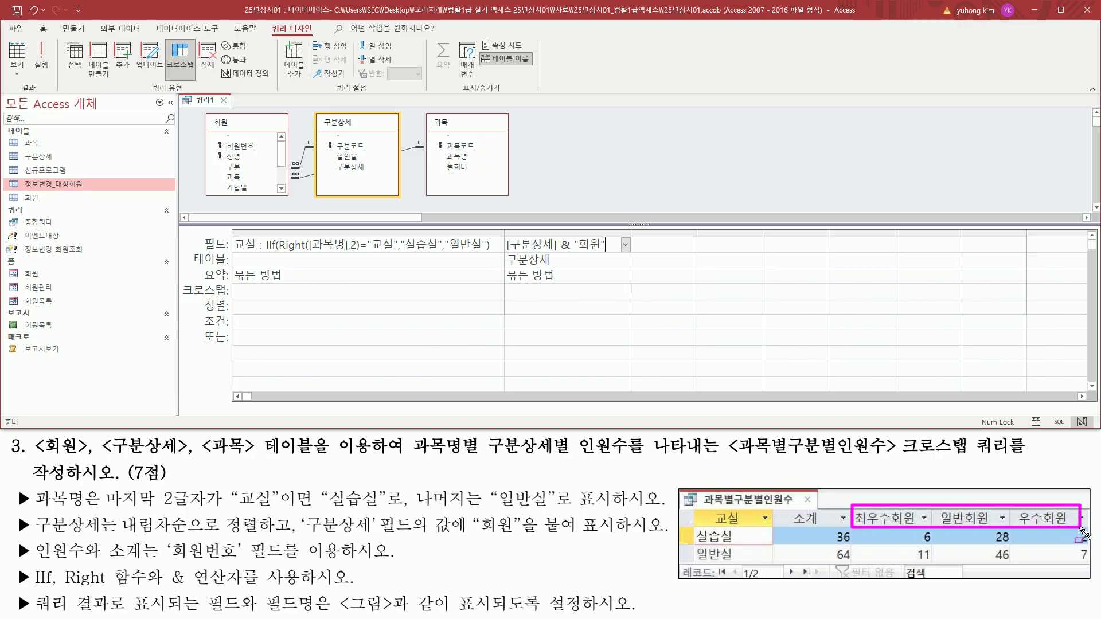
left_click_drag(507, 252, 603, 252)
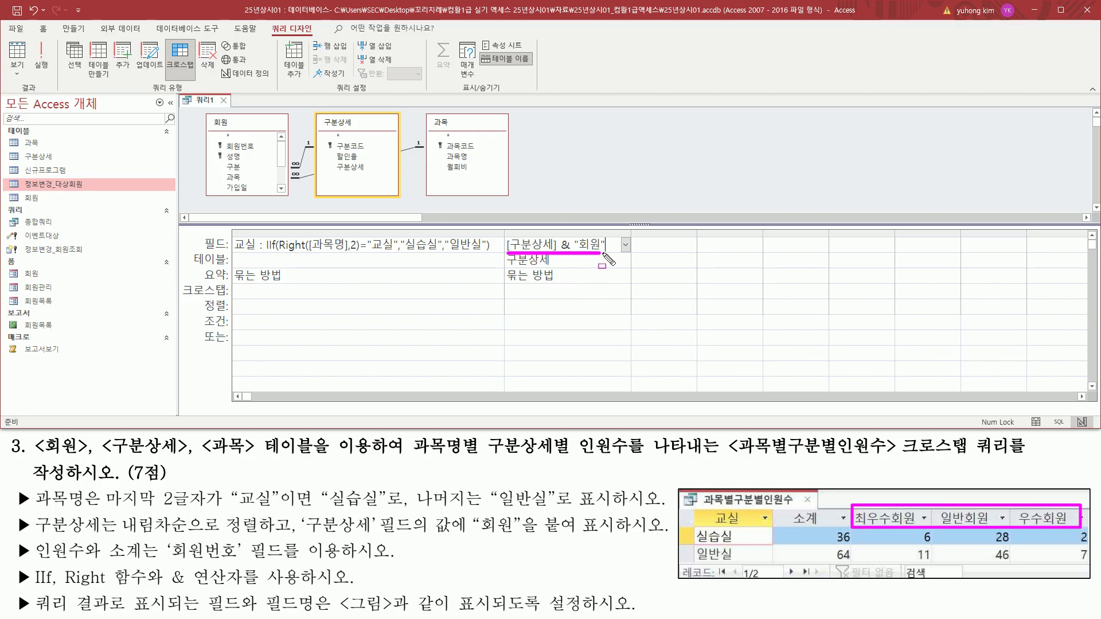
left_click_drag(266, 251, 488, 252)
left_click_drag(230, 234, 258, 256)
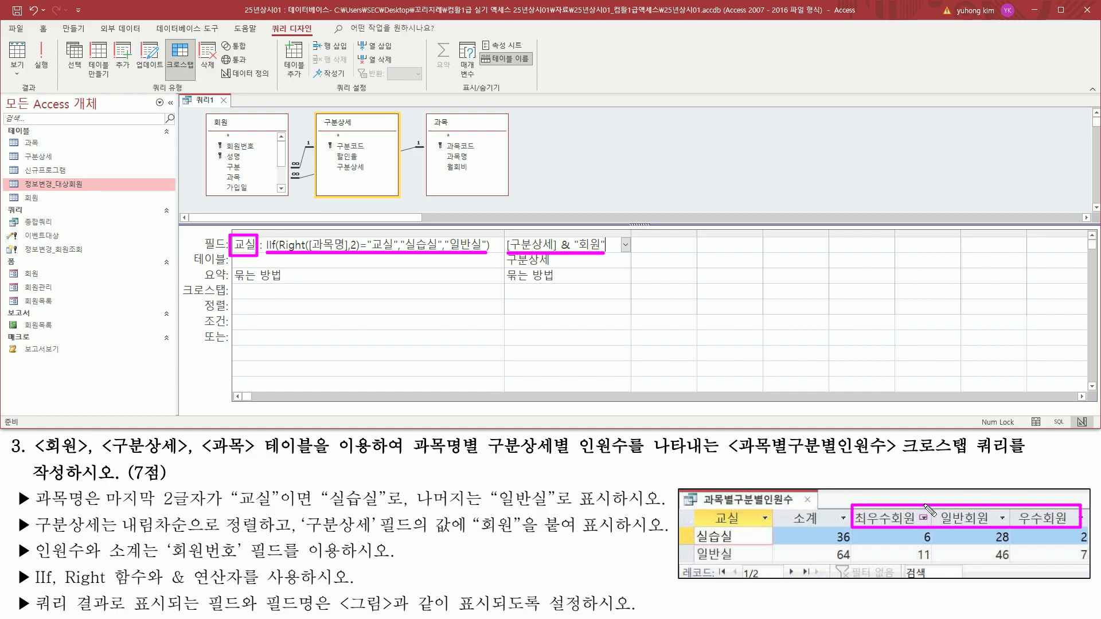
Step: Commit the [구분상세] & "회원" expression in the second column and fit the column width to it
key("Escape")
left_click(557, 246)
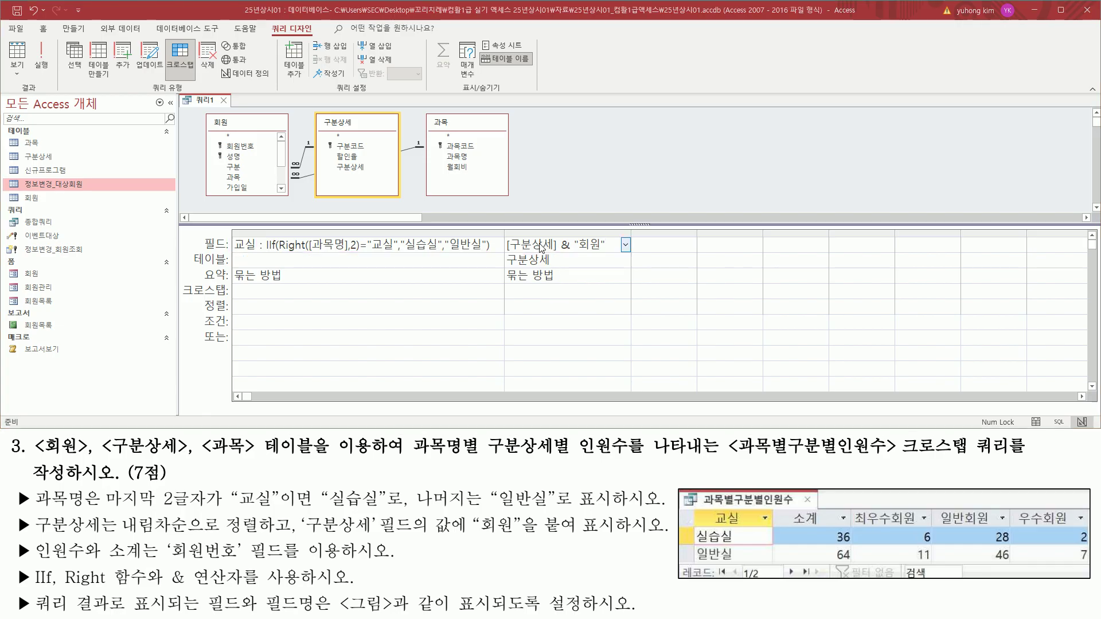
left_click(594, 258)
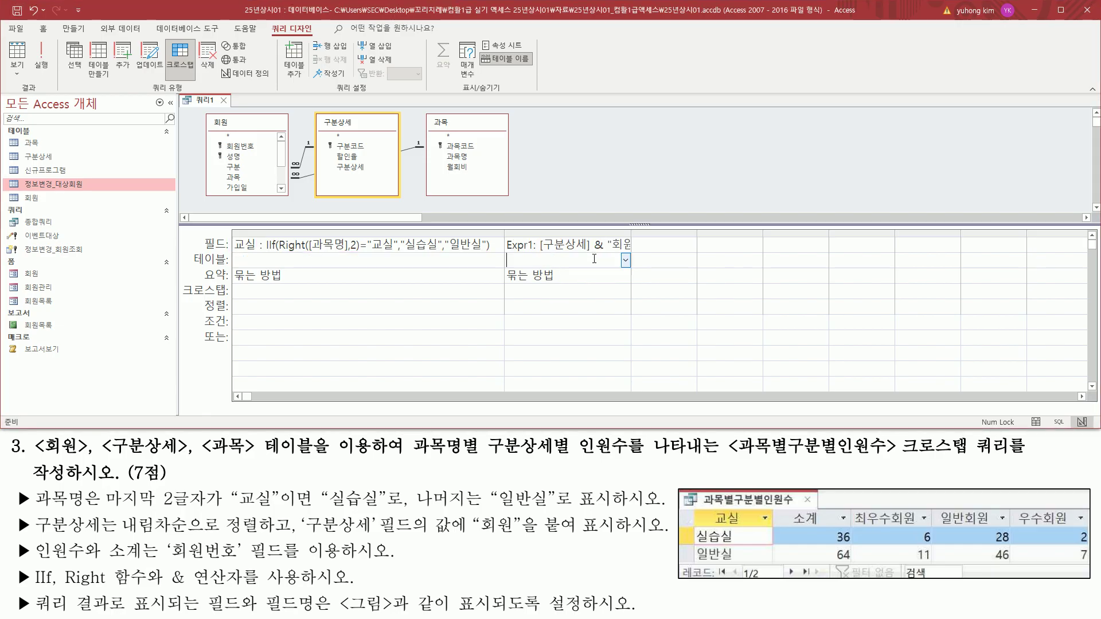
double_click(631, 234)
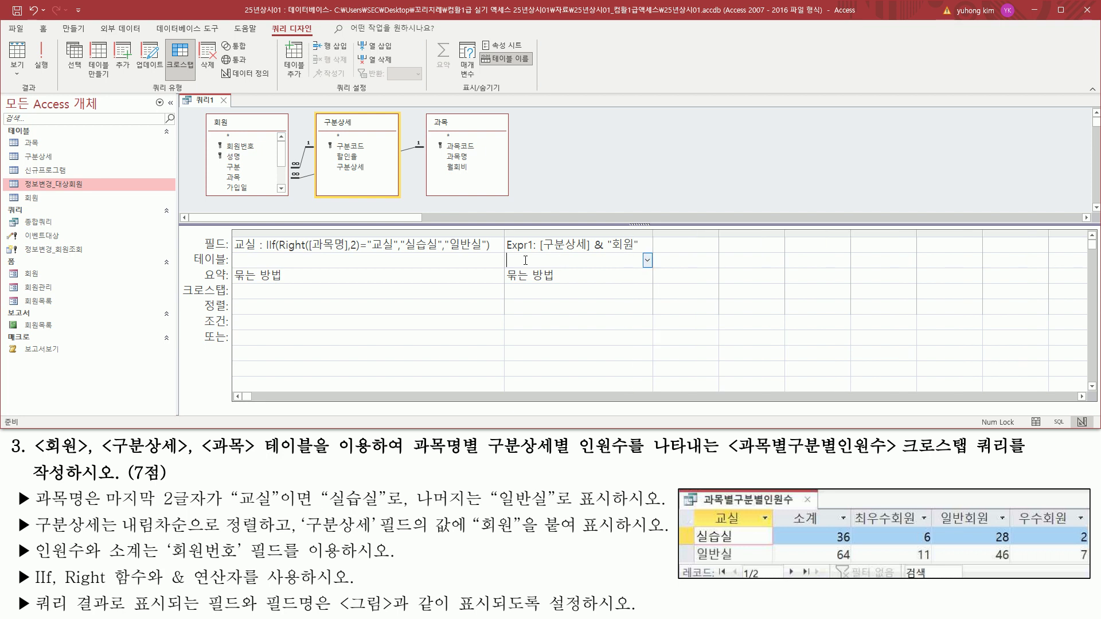
mouse_move(504, 254)
left_mouse_down()
mouse_move(531, 252)
mouse_move(539, 236)
left_mouse_up()
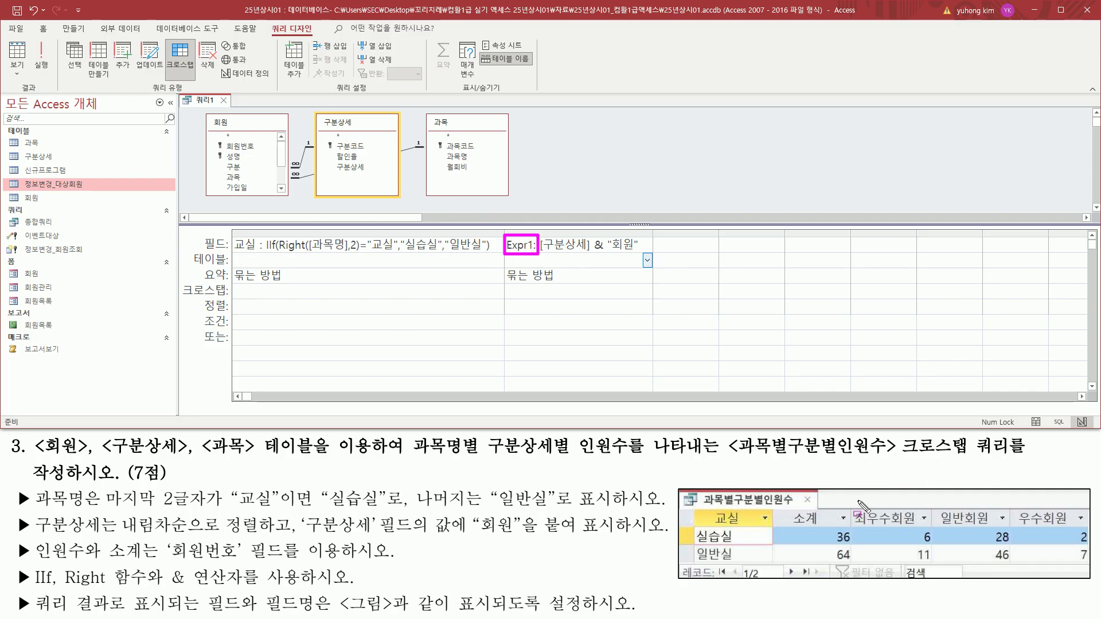
Step: Set the sort order of the [구분상세] & "회원" column to 내림차순
left_click_drag(36, 535, 261, 539)
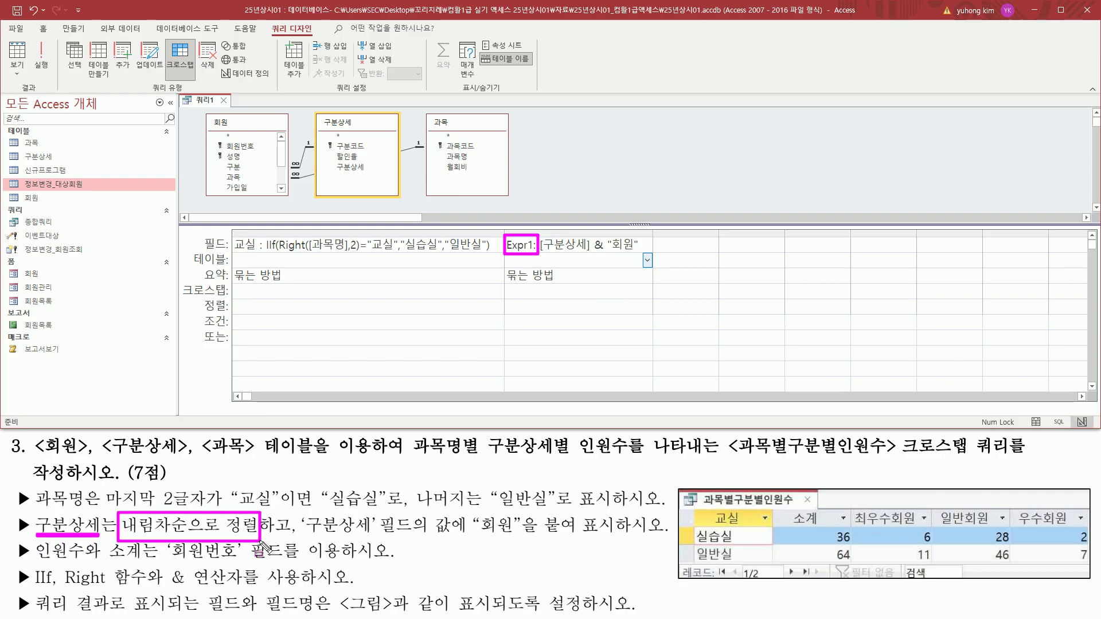
left_click_drag(202, 313, 688, 315)
key("Escape")
left_click(627, 311)
left_click(646, 306)
left_click(590, 332)
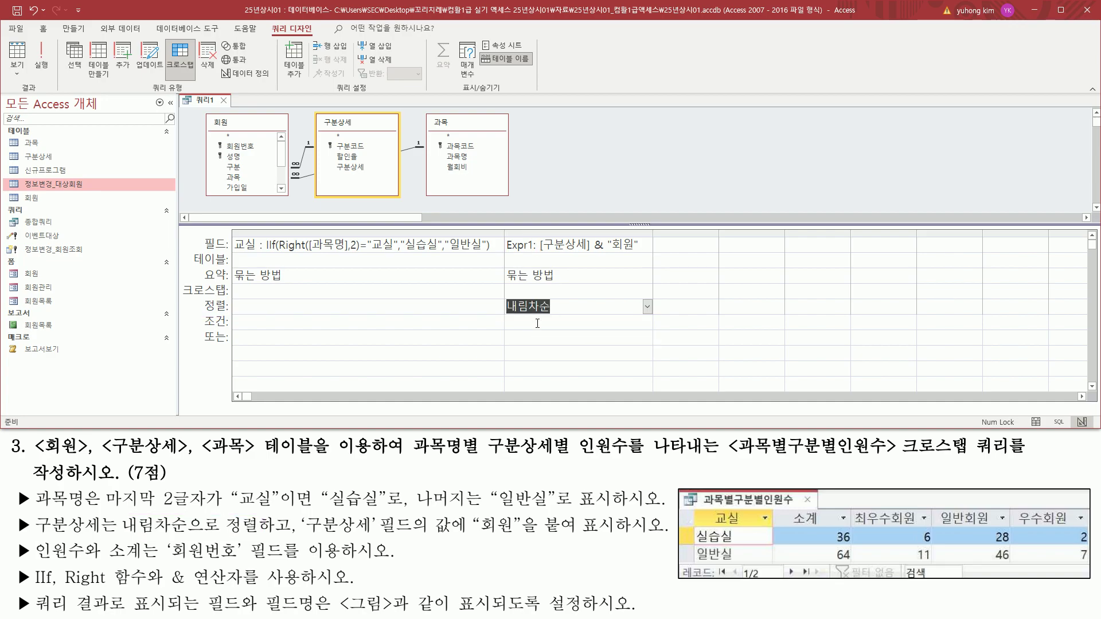
Step: Set the crosstab role of the 교실 column to 행 머리글 and of the 구분상세 expression column to 열 머리글
mouse_move(234, 232)
left_mouse_down()
mouse_move(236, 259)
mouse_move(500, 262)
left_mouse_up()
key("Escape")
left_click(459, 293)
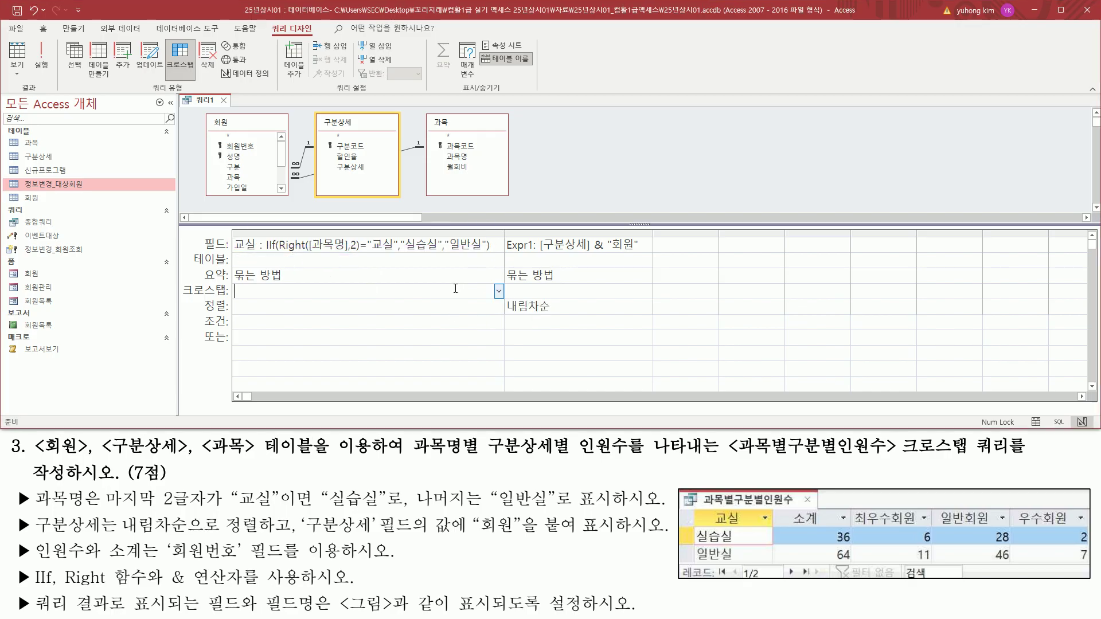
left_click(498, 291)
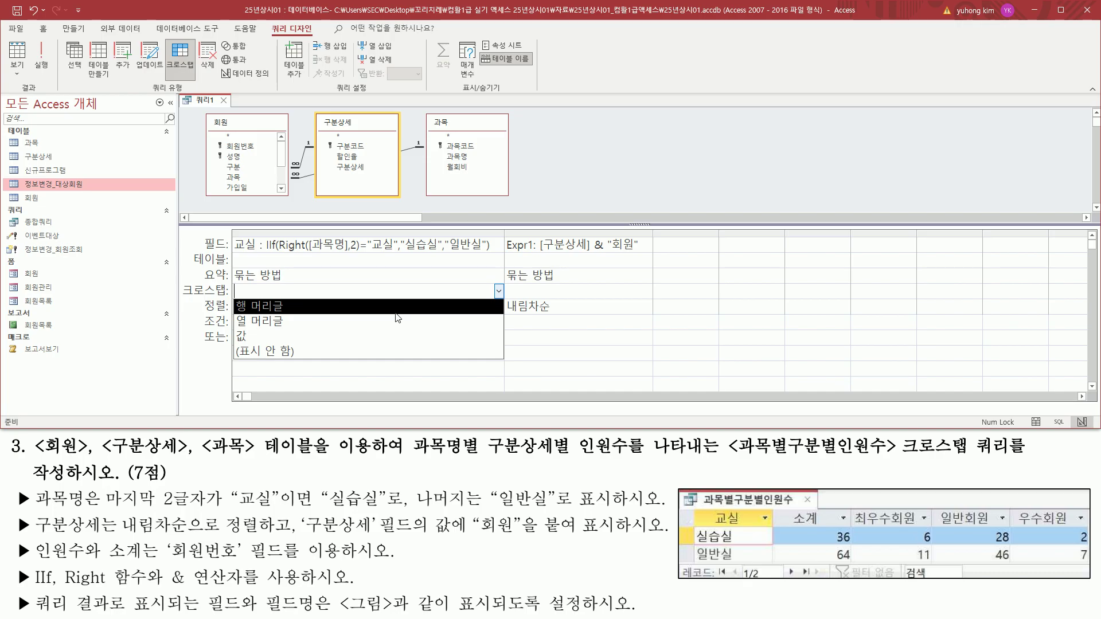
left_click(397, 312)
left_click(560, 293)
left_click(647, 291)
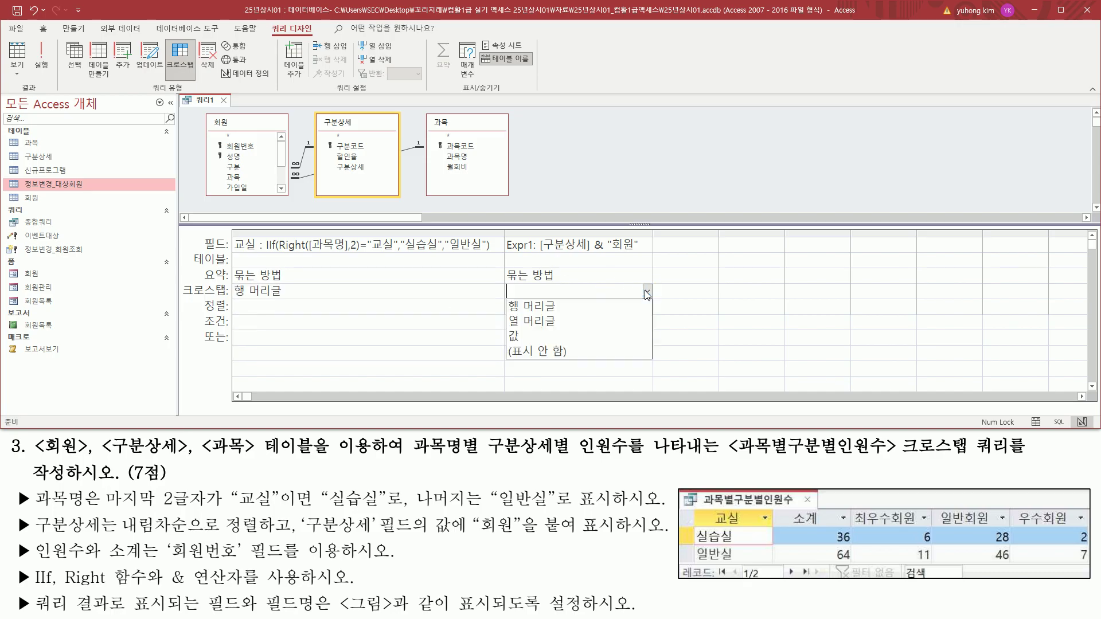
left_click(596, 322)
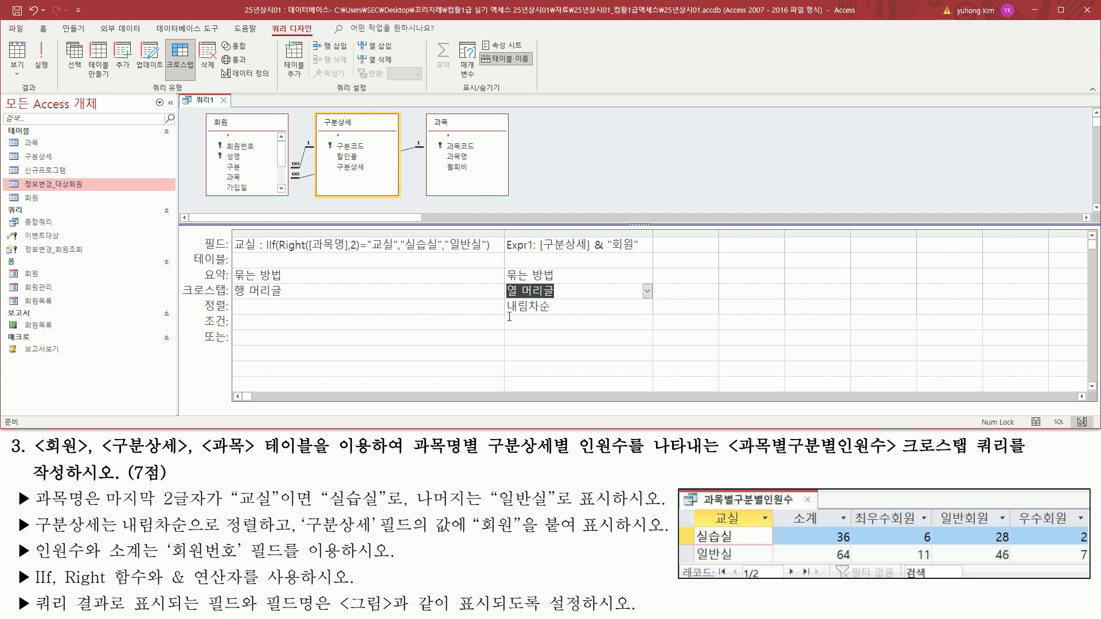
Step: Add the 회원번호 field from the 회원 table twice, as the third and fourth query columns
mouse_move(779, 508)
left_mouse_down()
mouse_move(860, 578)
mouse_move(849, 565)
left_mouse_up()
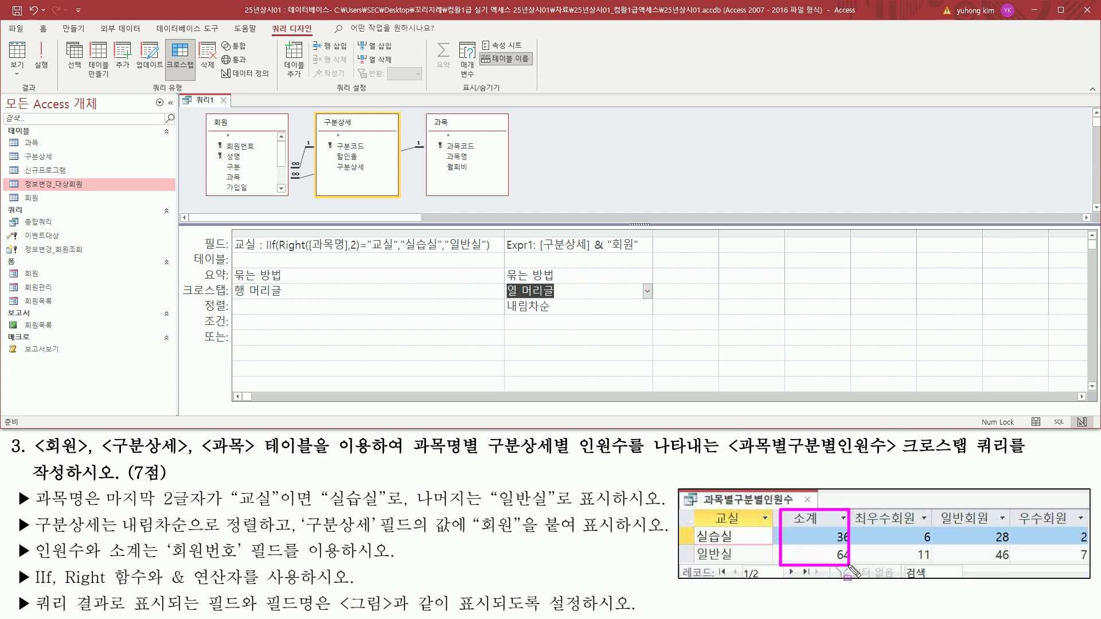
left_click_drag(869, 526, 1082, 564)
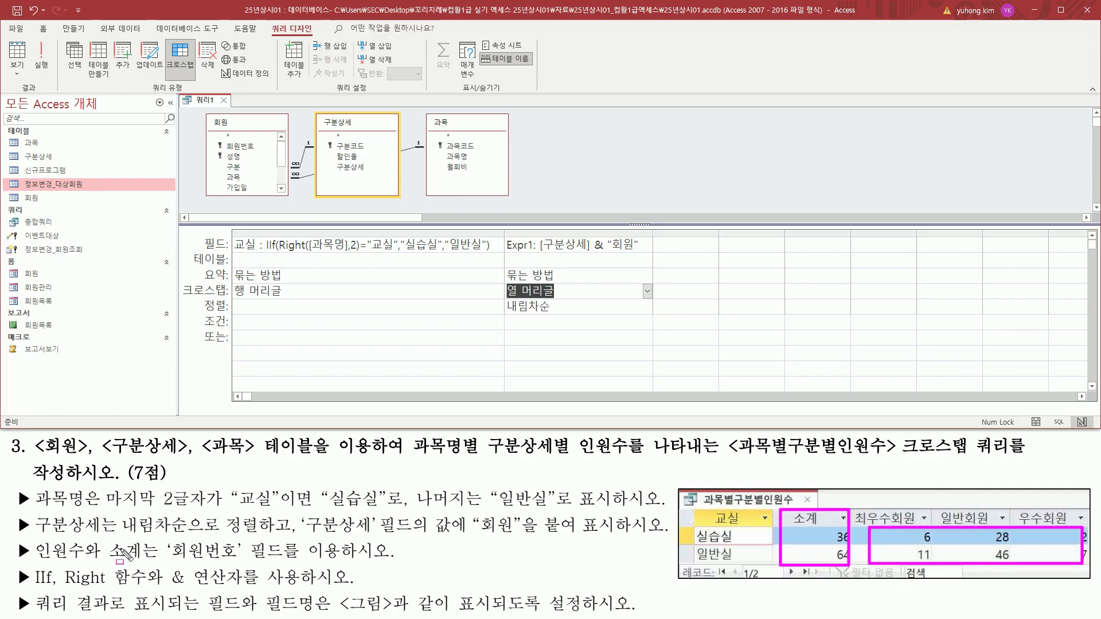
mouse_move(15, 540)
left_mouse_down()
mouse_move(33, 564)
mouse_move(235, 563)
left_mouse_up()
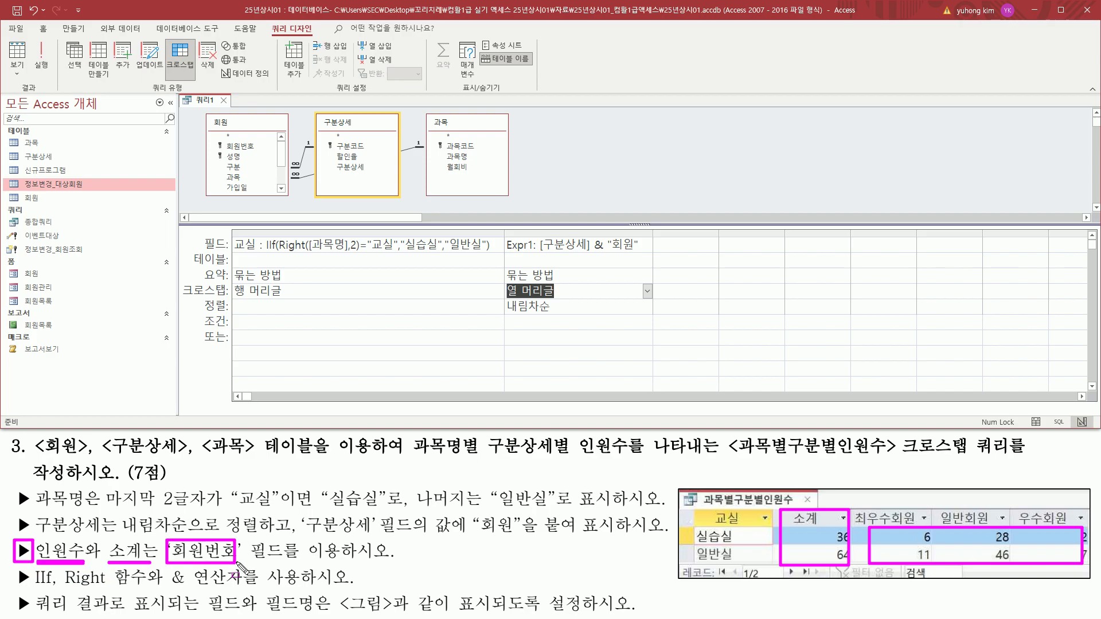
left_click(674, 242)
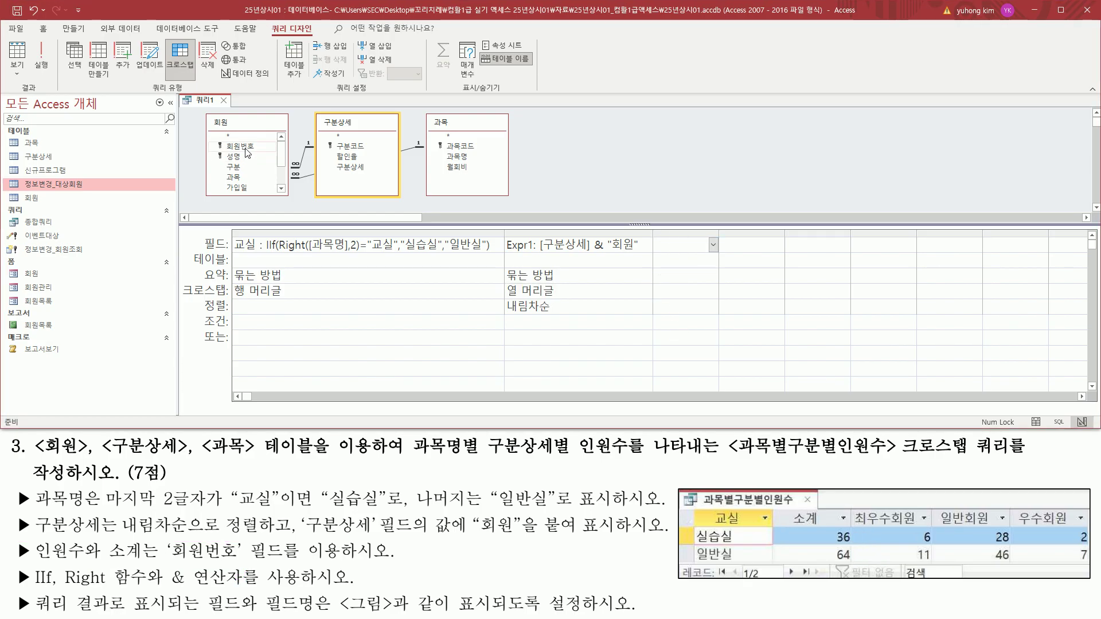
left_click(246, 147)
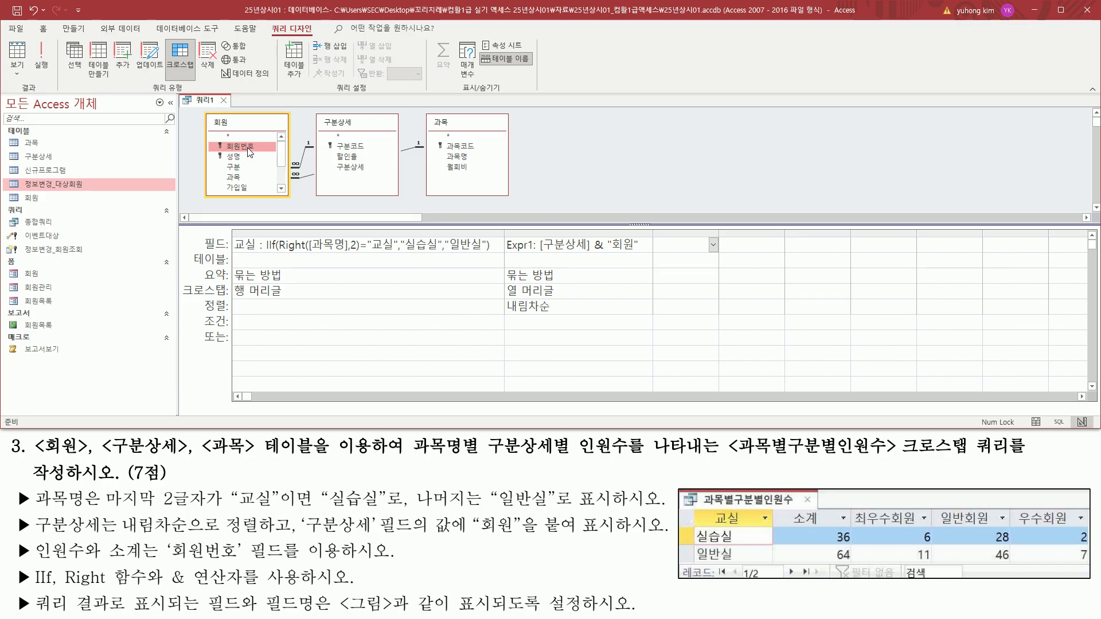
double_click(246, 147)
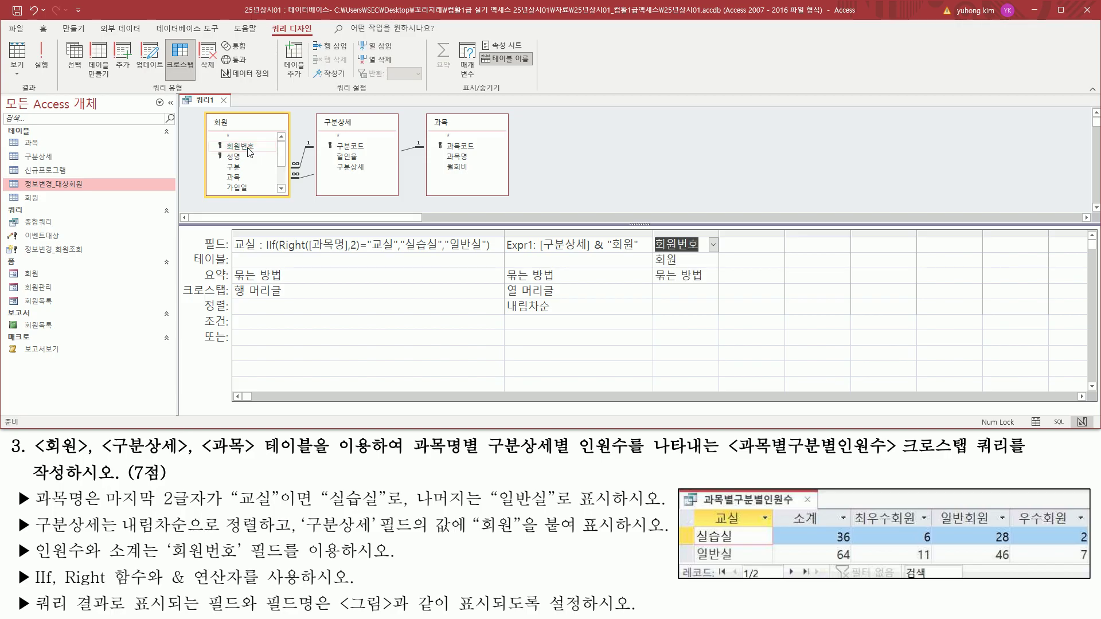
double_click(248, 147)
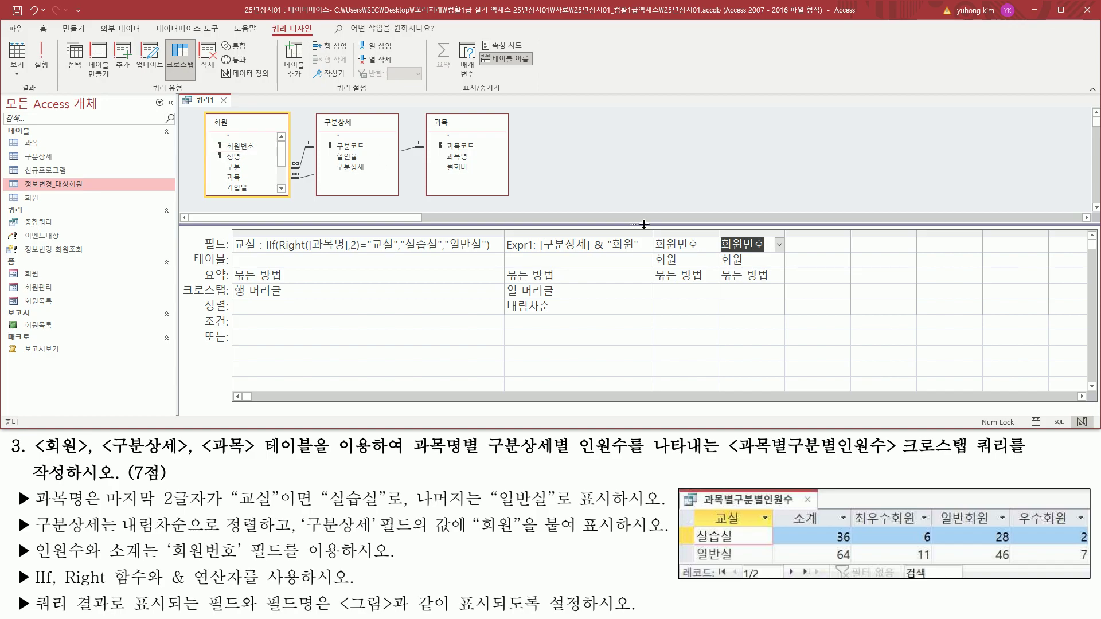
left_click_drag(650, 229, 712, 288)
left_click_drag(720, 231, 783, 286)
key("Escape")
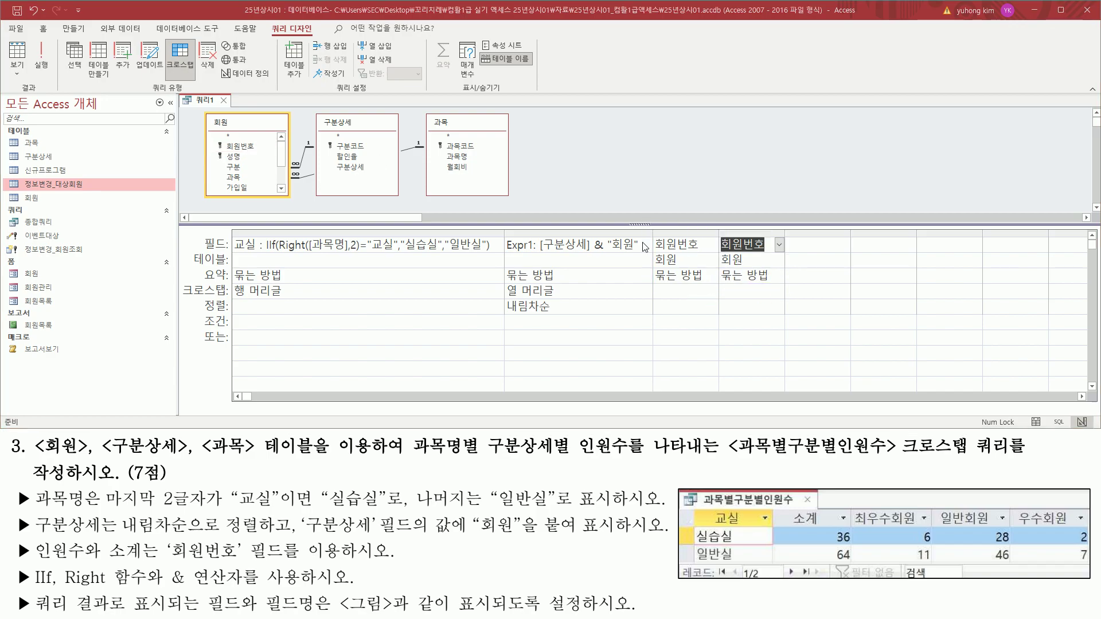
Step: Widen the third column and give its 회원번호 field the alias 소계
left_click_drag(653, 231, 711, 285)
left_click_drag(780, 504, 841, 529)
key("Escape")
left_click(667, 244)
left_click_drag(716, 241, 754, 241)
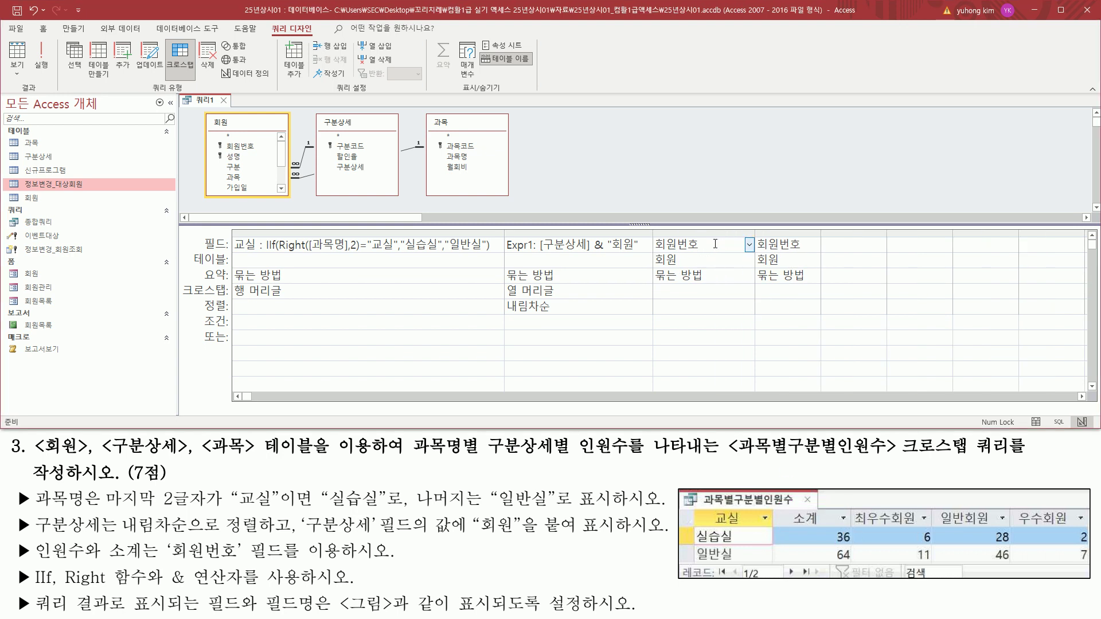
type("소")
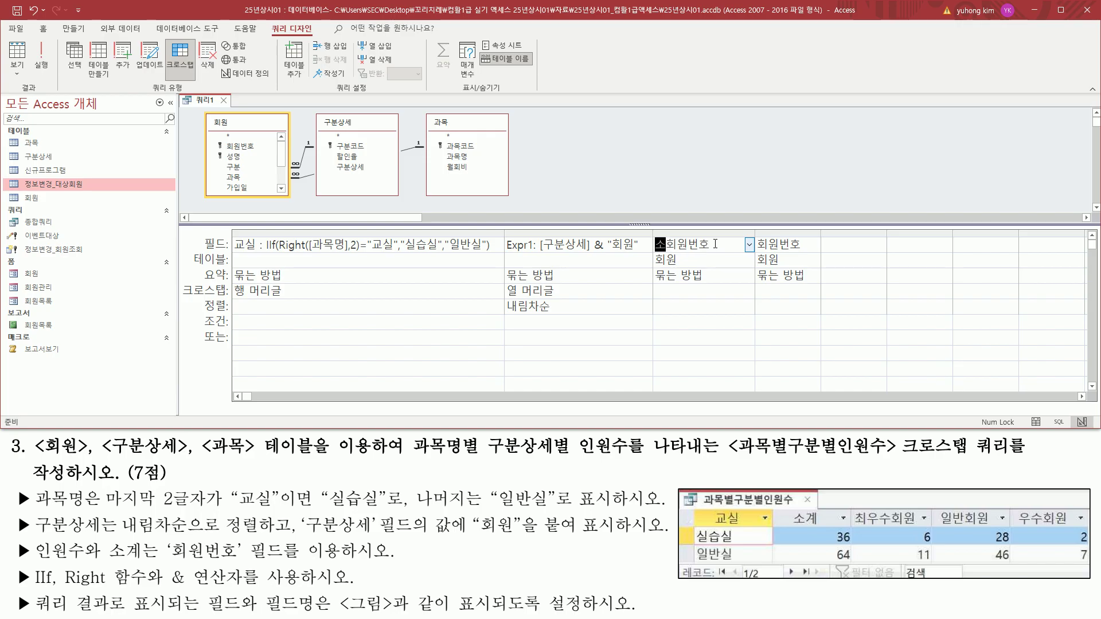
type("계:")
key("Tab")
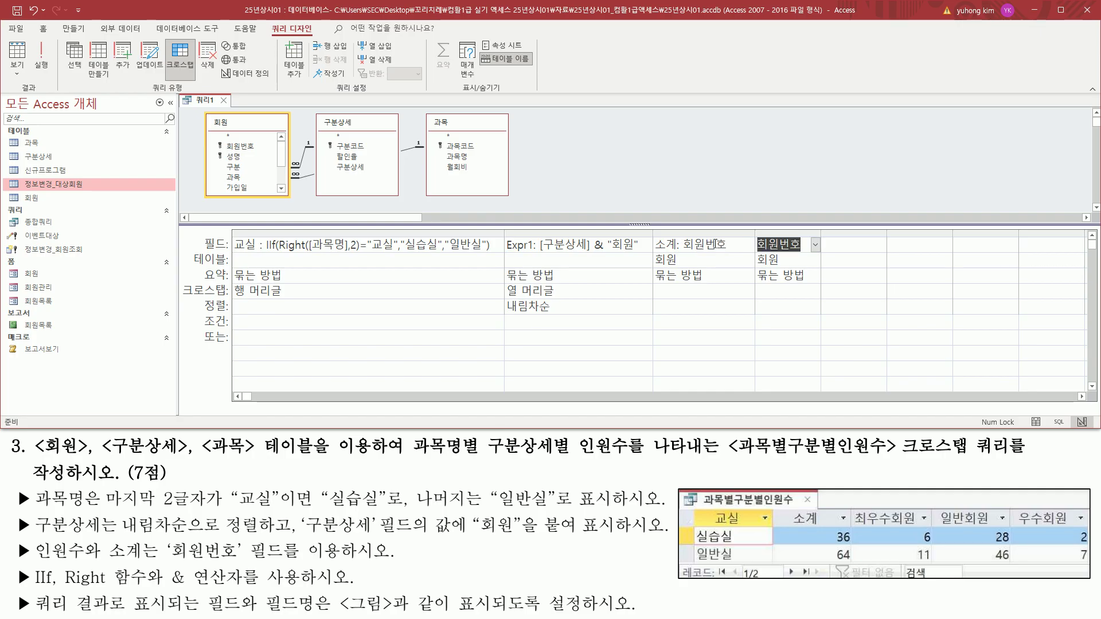
left_click_drag(681, 254, 730, 254)
left_click_drag(650, 232, 679, 253)
left_click_drag(790, 505, 829, 536)
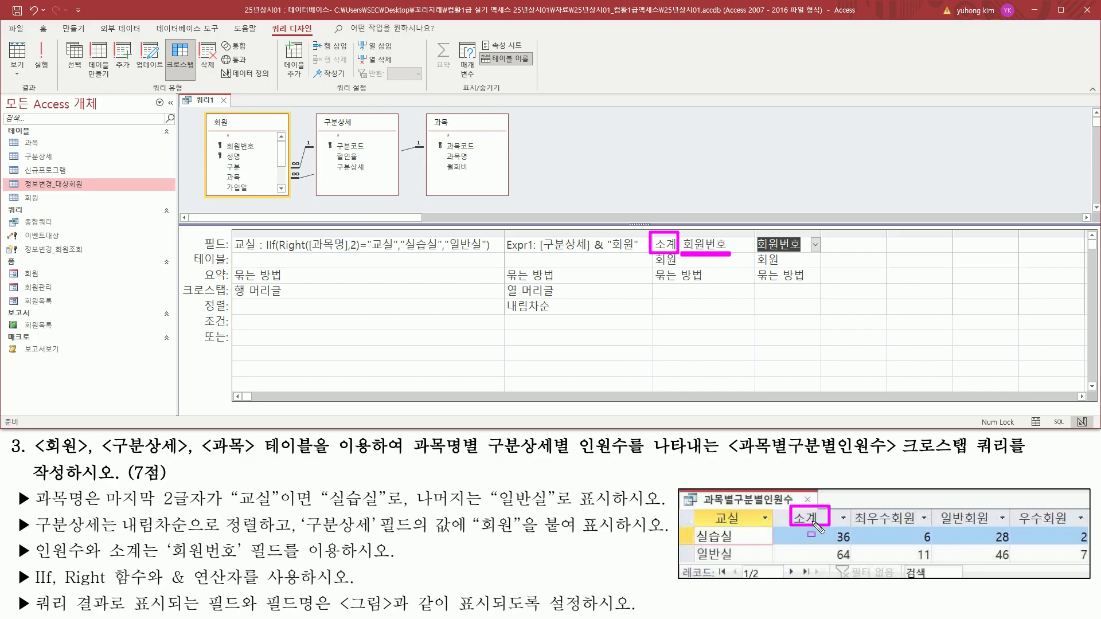
key("Escape")
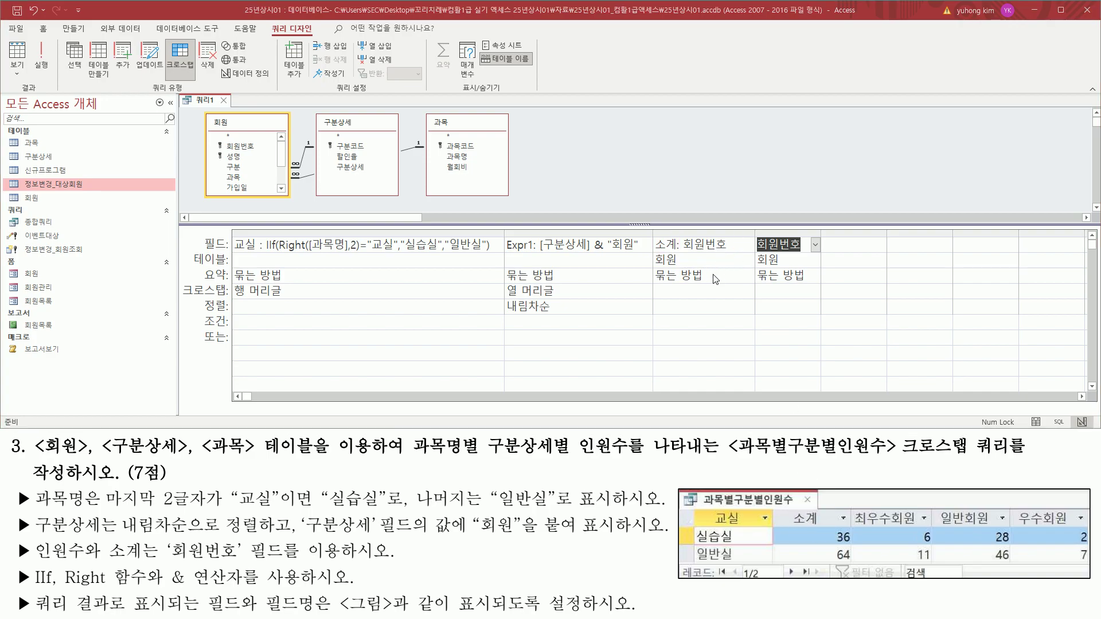
Step: Set the summary function of the 소계 column and the other 회원번호 column to 개수
left_click(720, 276)
left_click(749, 275)
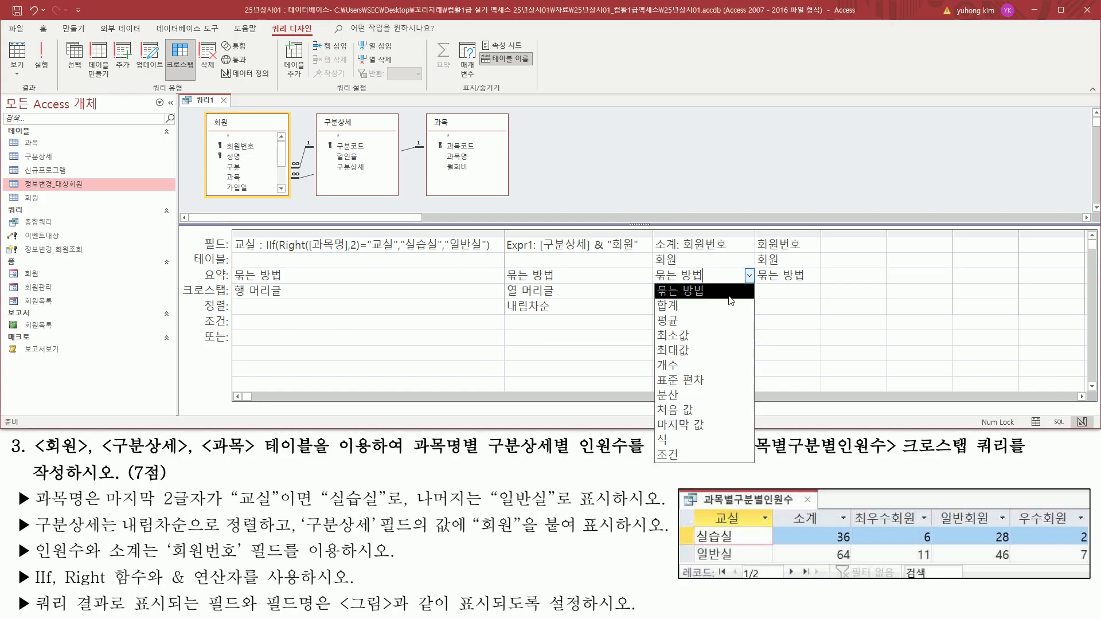
left_click(704, 366)
left_click_drag(650, 287, 689, 286)
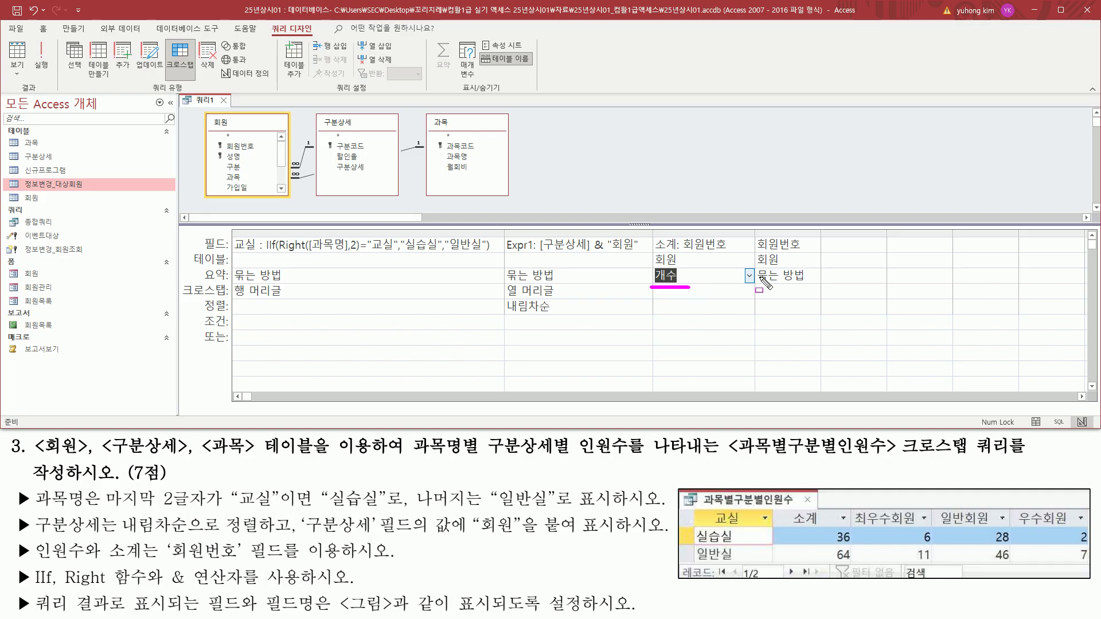
left_click_drag(757, 236, 819, 284)
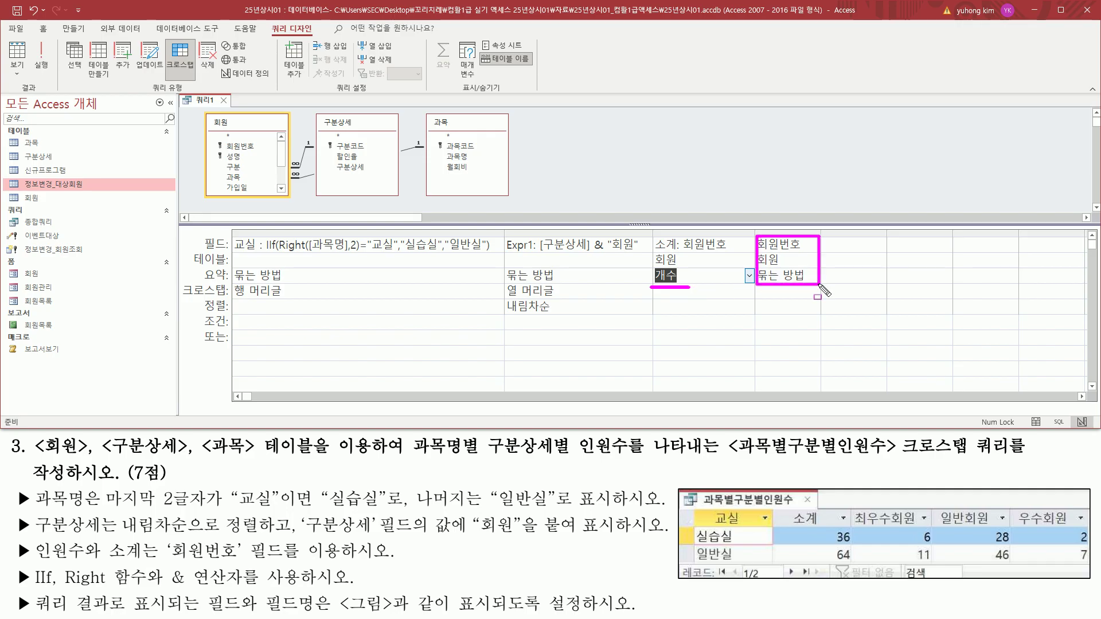
left_click(815, 276)
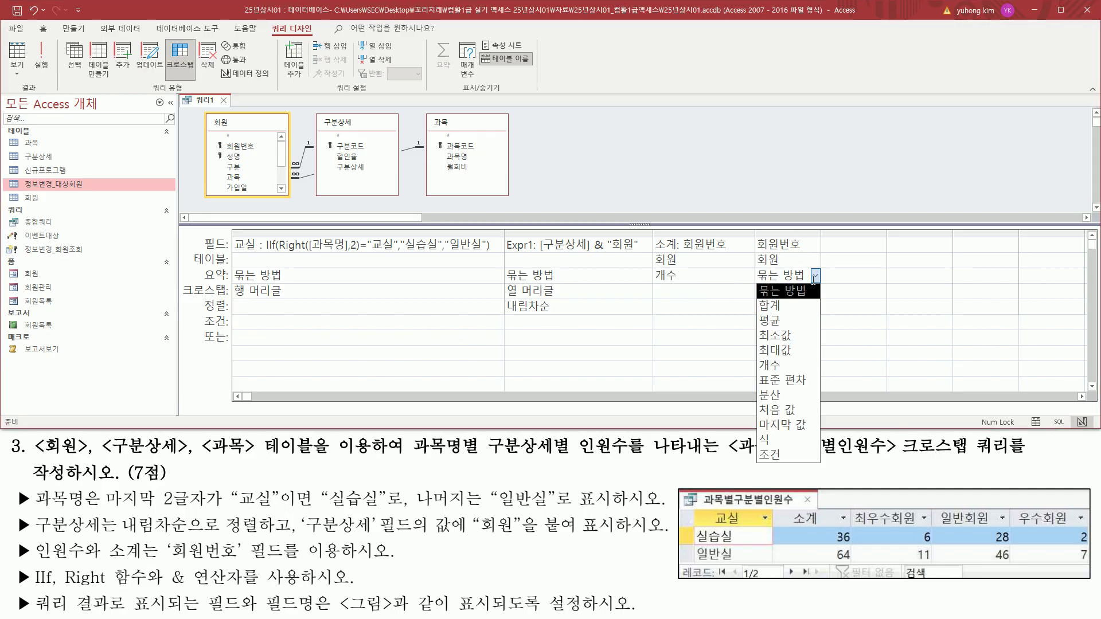
left_click(789, 366)
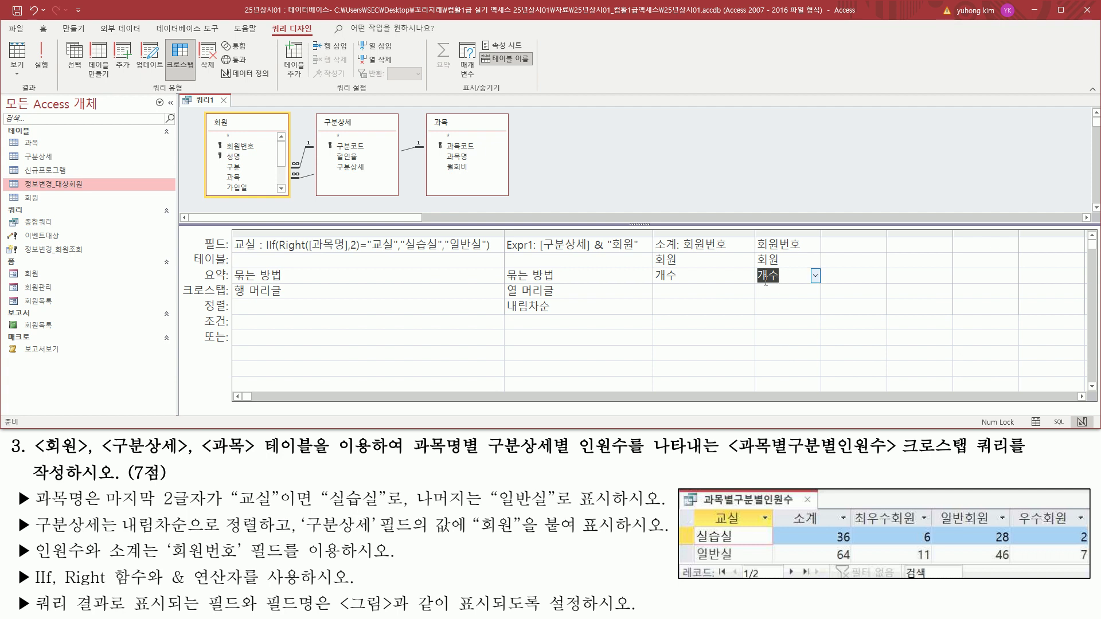
Step: Set the crosstab role of the 소계: 회원번호 column to 행 머리글 and of the second 회원번호 column to 값
left_click(709, 293)
left_click(749, 292)
left_click(724, 313)
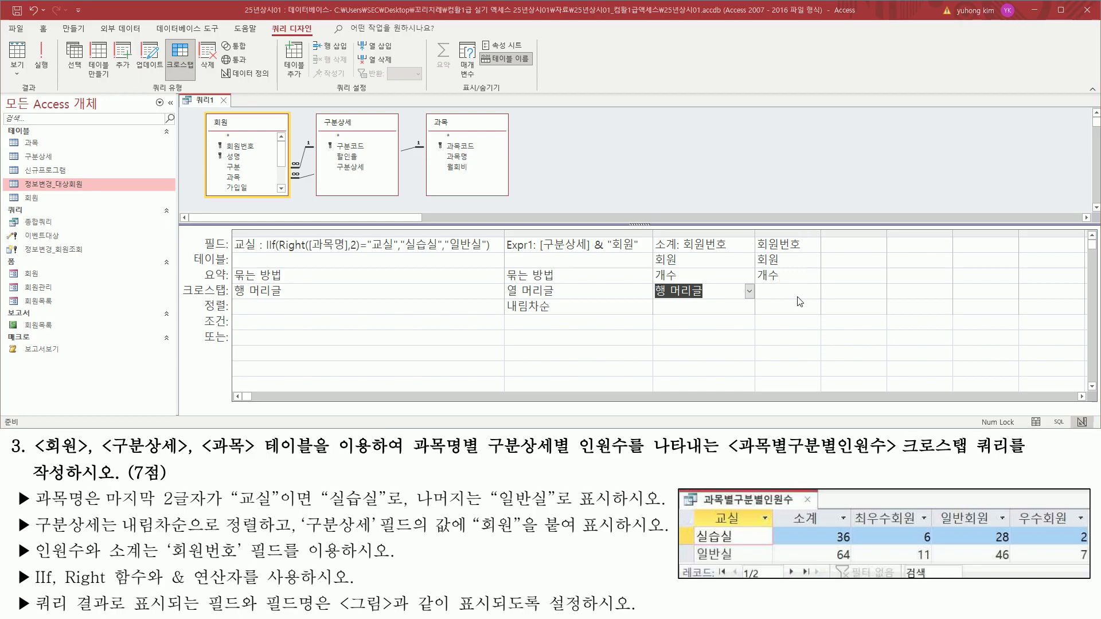
left_click(814, 296)
left_click(815, 291)
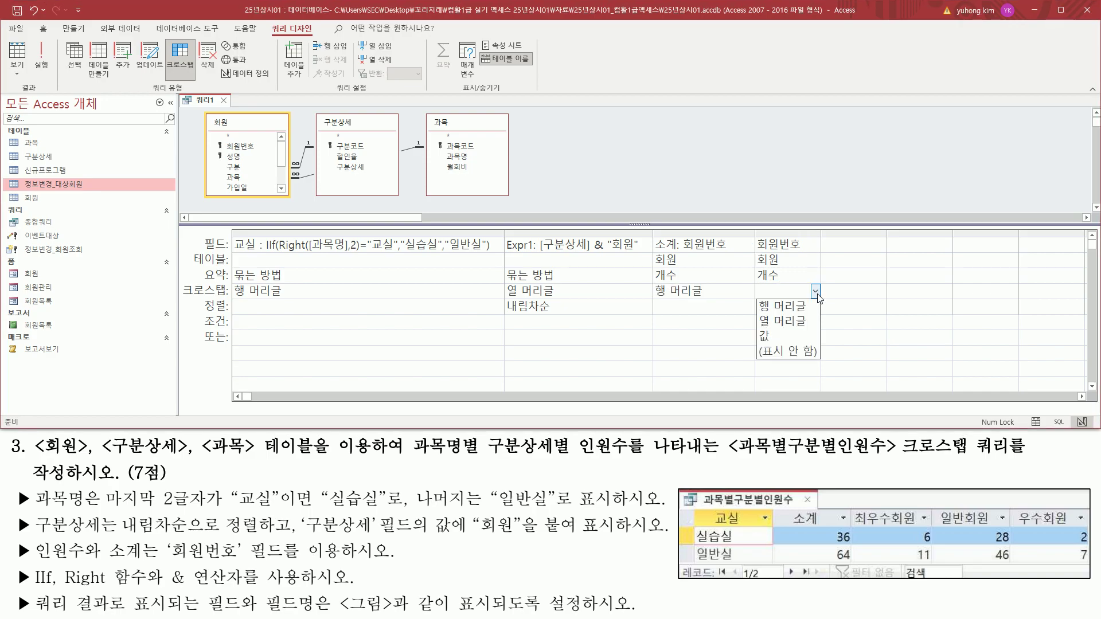
left_click(784, 337)
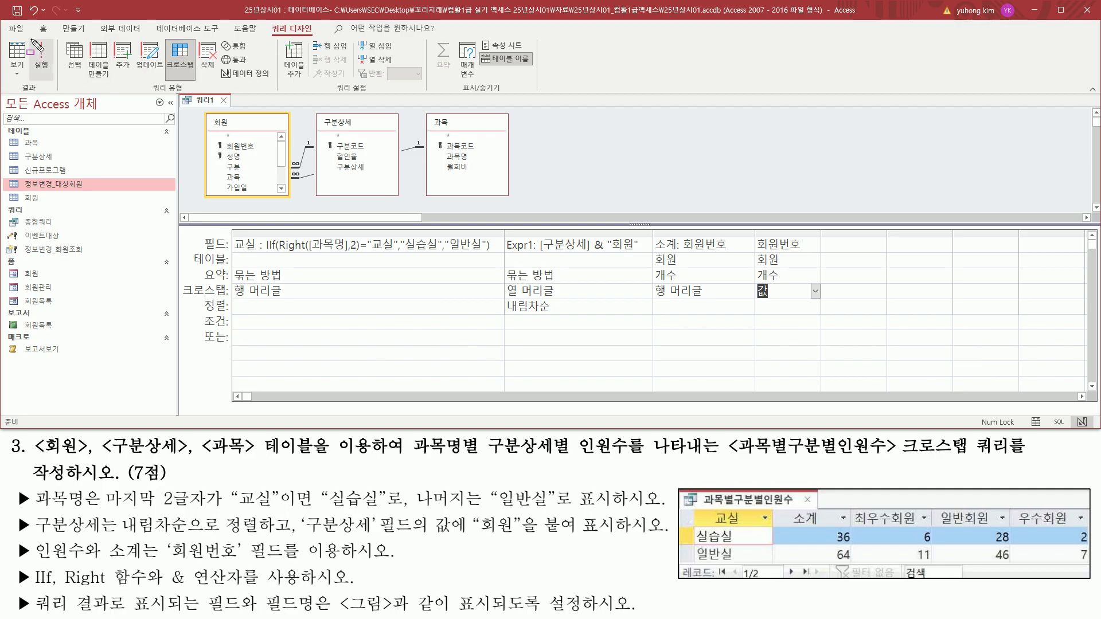
Step: Run the crosstab query to display its results
left_click_drag(256, 22, 321, 36)
left_click_drag(15, 80, 49, 100)
left_click_drag(32, 42, 50, 74)
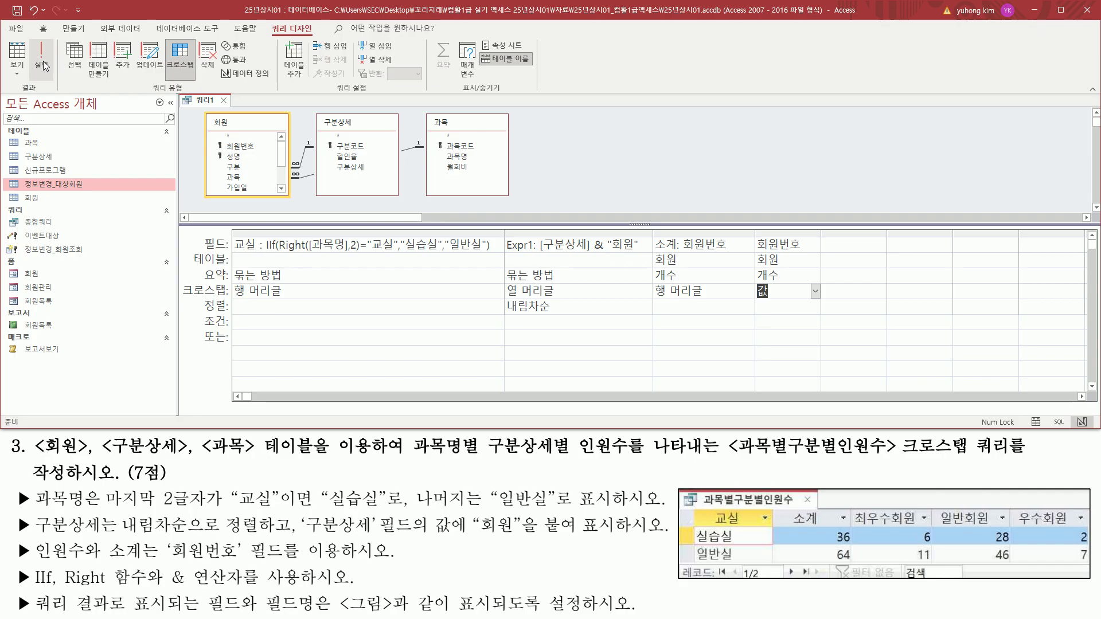
left_click(43, 61)
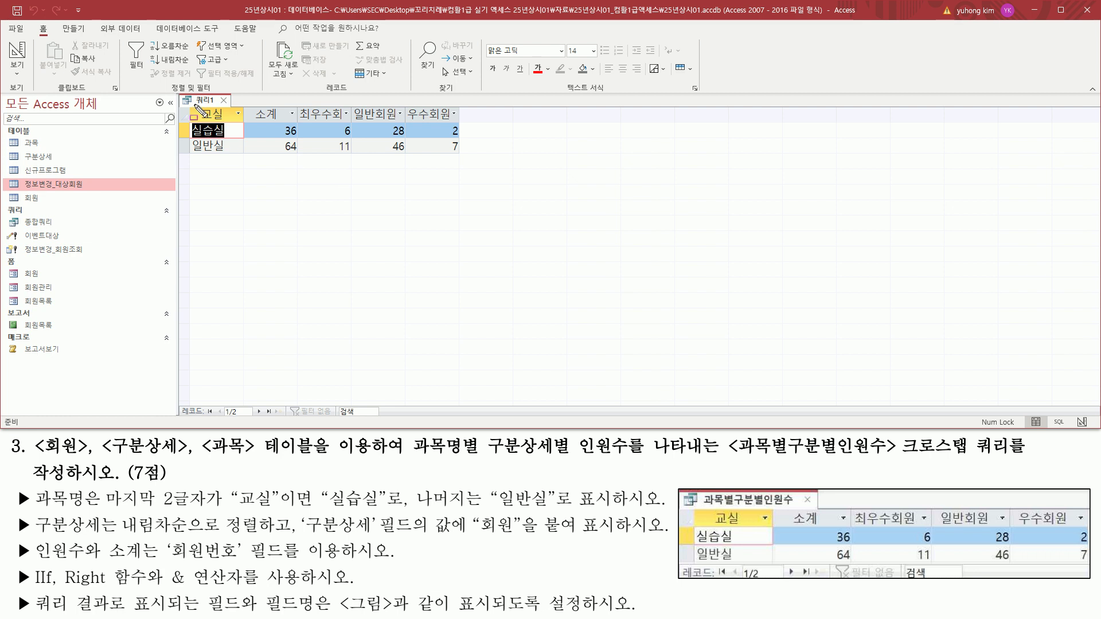
Step: Compare the query result's headings, row labels, record count, subtotals and member counts with the reference picture
mouse_move(194, 105)
left_mouse_down()
mouse_move(215, 122)
mouse_move(282, 121)
left_mouse_up()
mouse_move(702, 507)
left_mouse_down()
mouse_move(703, 524)
mouse_move(829, 523)
left_mouse_up()
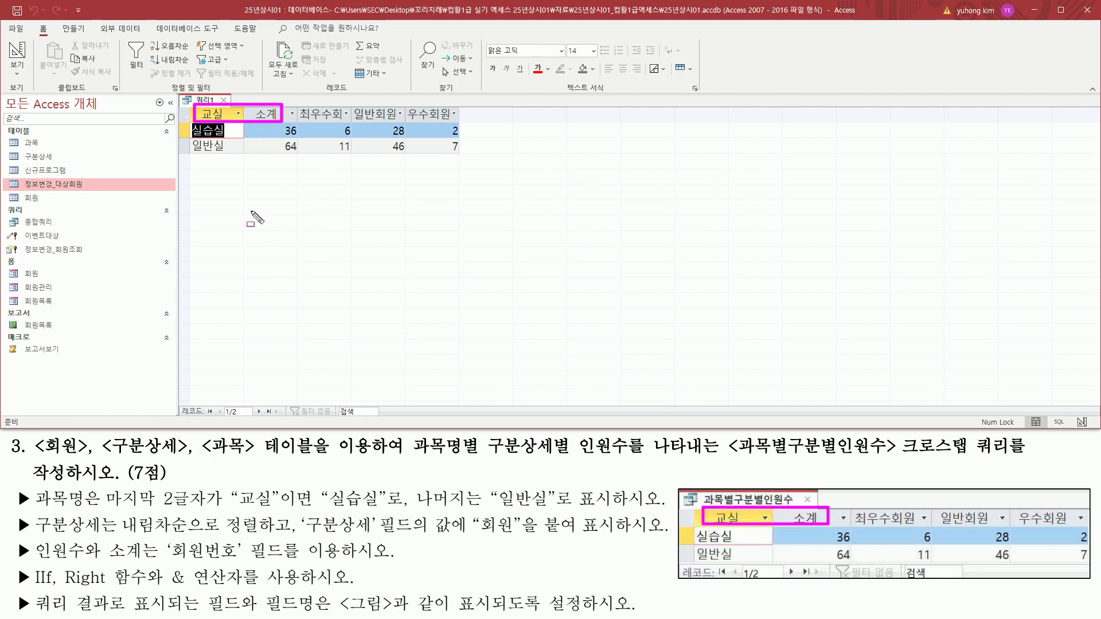
left_click_drag(189, 121, 234, 156)
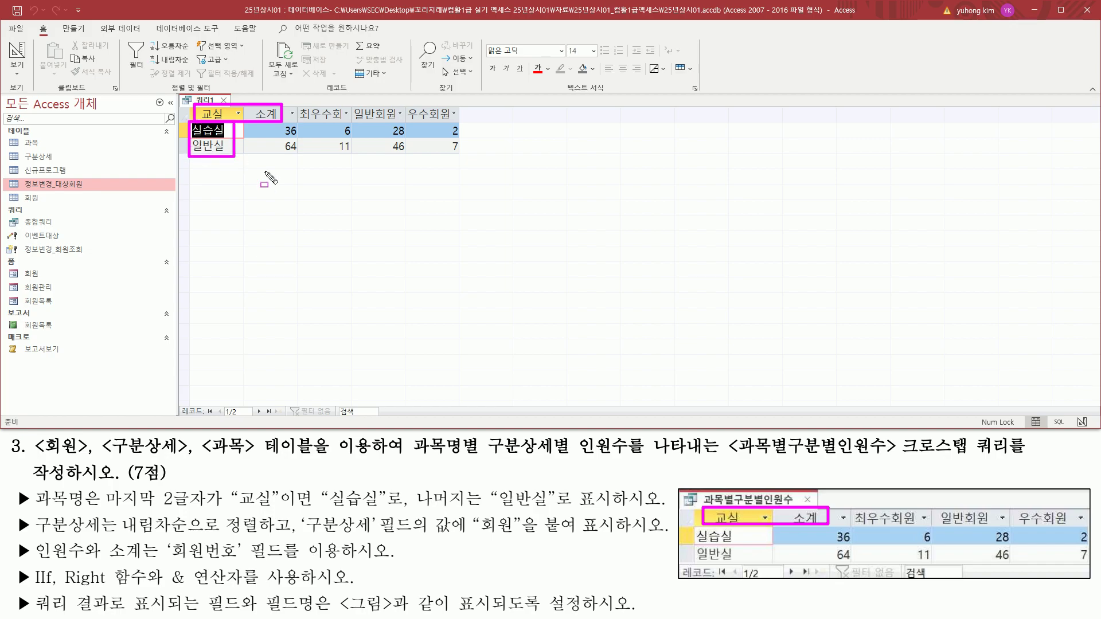
left_click_drag(688, 525, 744, 560)
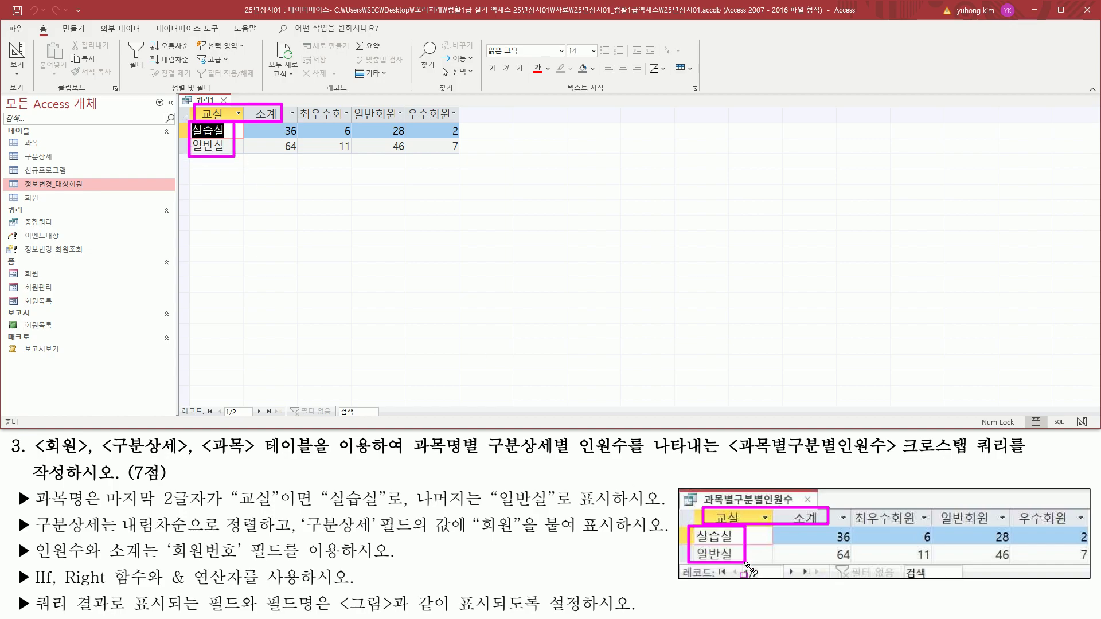
mouse_move(677, 581)
left_mouse_down()
mouse_move(792, 596)
mouse_move(785, 566)
left_mouse_up()
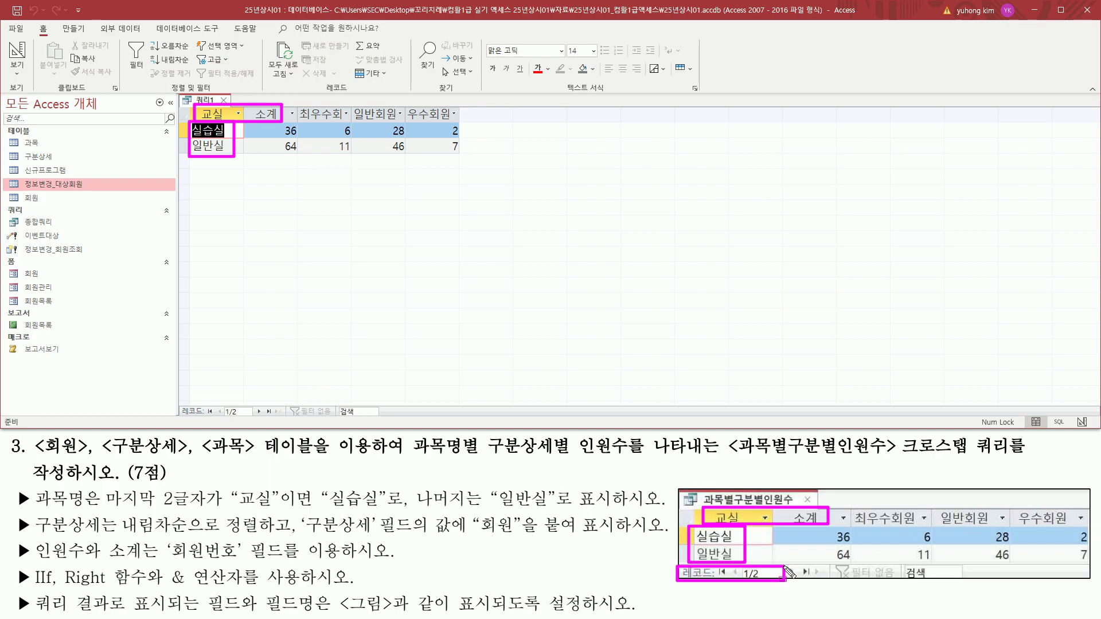
left_click_drag(176, 403, 258, 419)
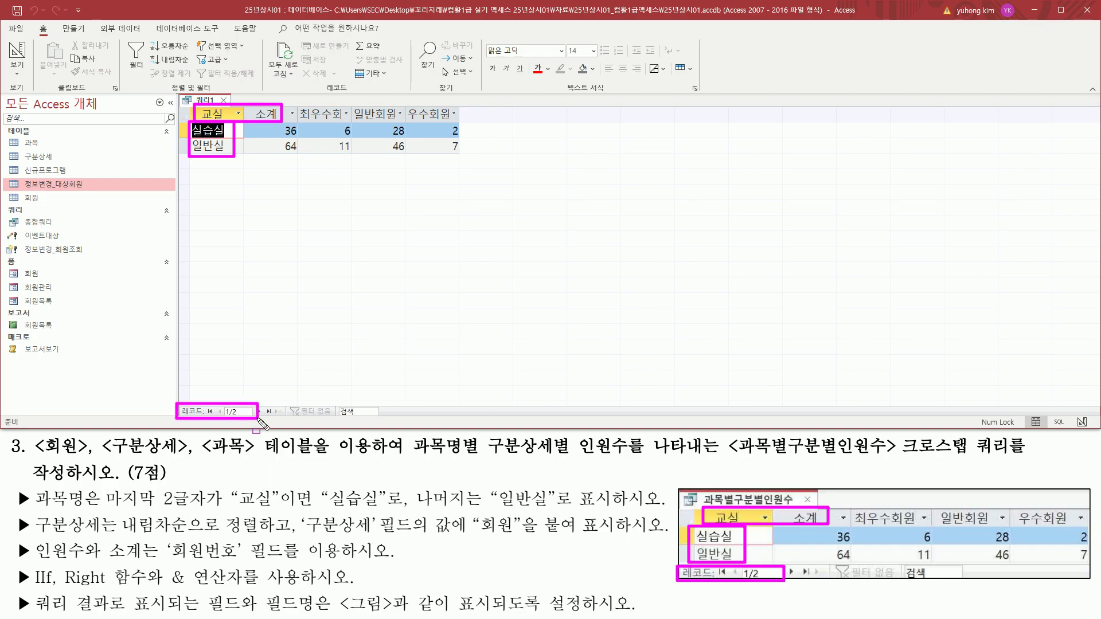
left_click_drag(277, 122, 299, 156)
left_click_drag(832, 529, 851, 564)
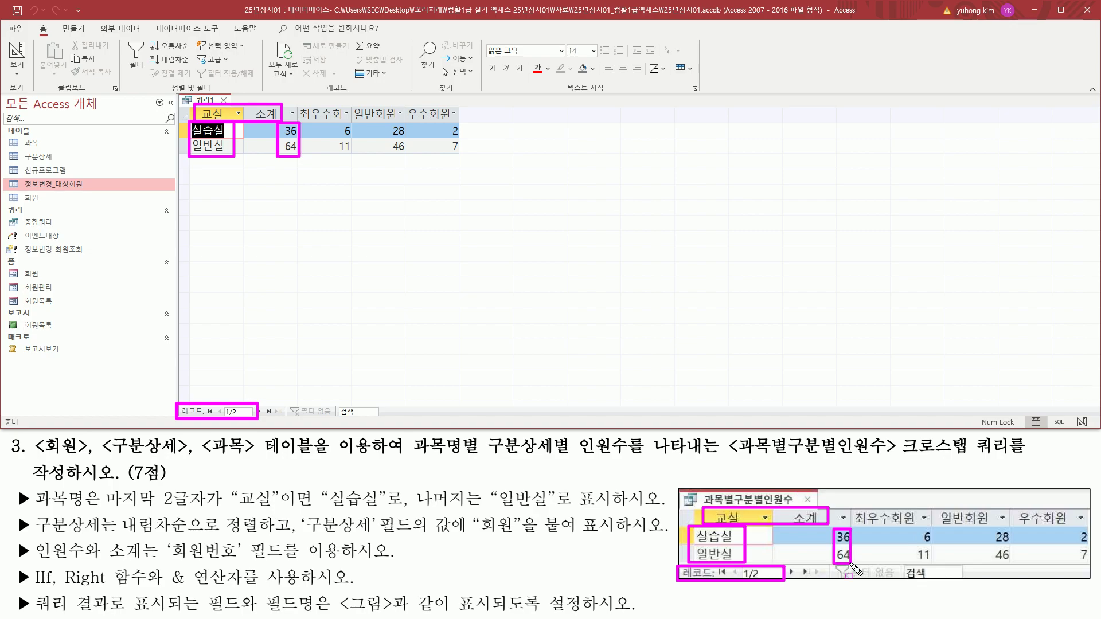
mouse_move(321, 121)
left_mouse_down()
mouse_move(355, 160)
mouse_move(469, 152)
left_mouse_up()
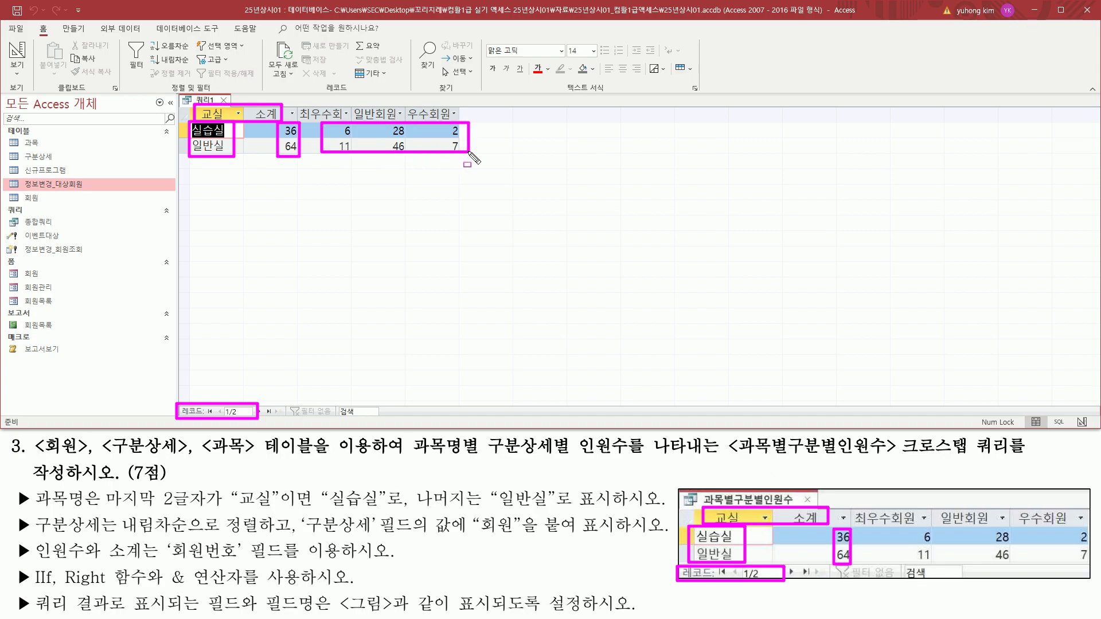
mouse_move(871, 524)
left_mouse_down()
mouse_move(1023, 562)
mouse_move(1086, 562)
left_mouse_up()
left_click_drag(329, 121, 346, 121)
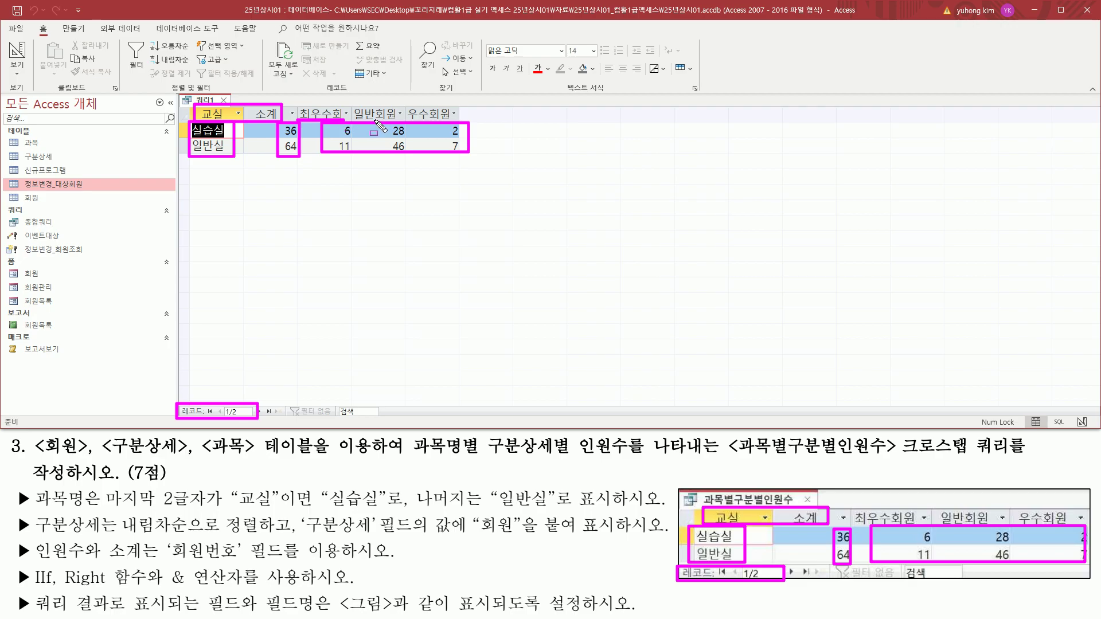
left_click_drag(410, 121, 459, 121)
key("Escape")
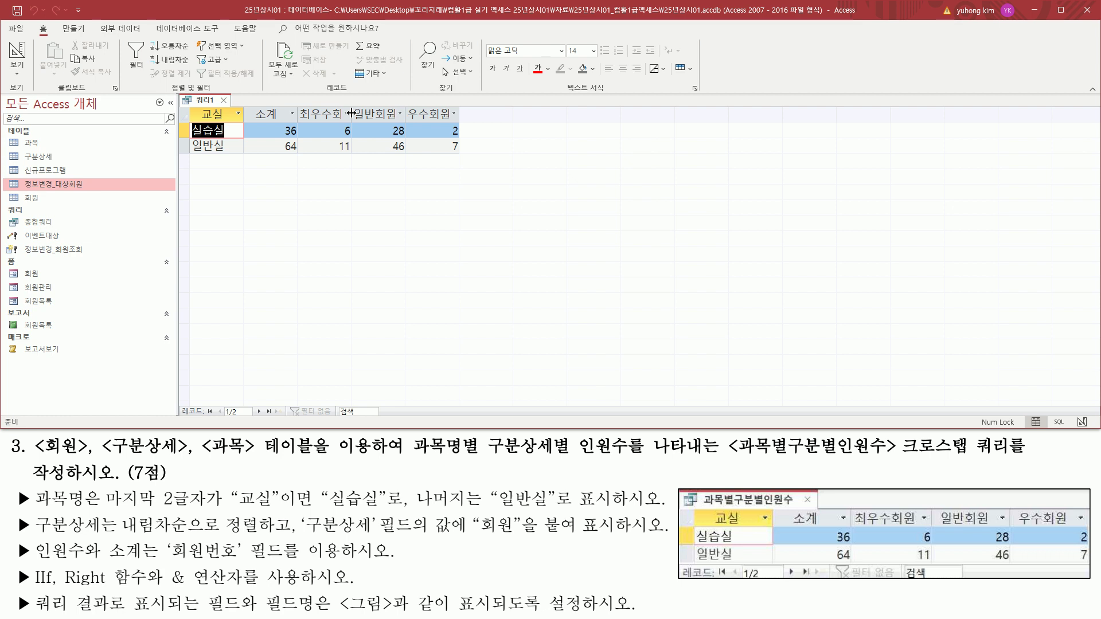
Step: Fit the 최우수회원 column width to its full heading and compare the whole datasheet with the reference picture
left_click_drag(352, 107, 352, 132)
key("Escape")
double_click(352, 114)
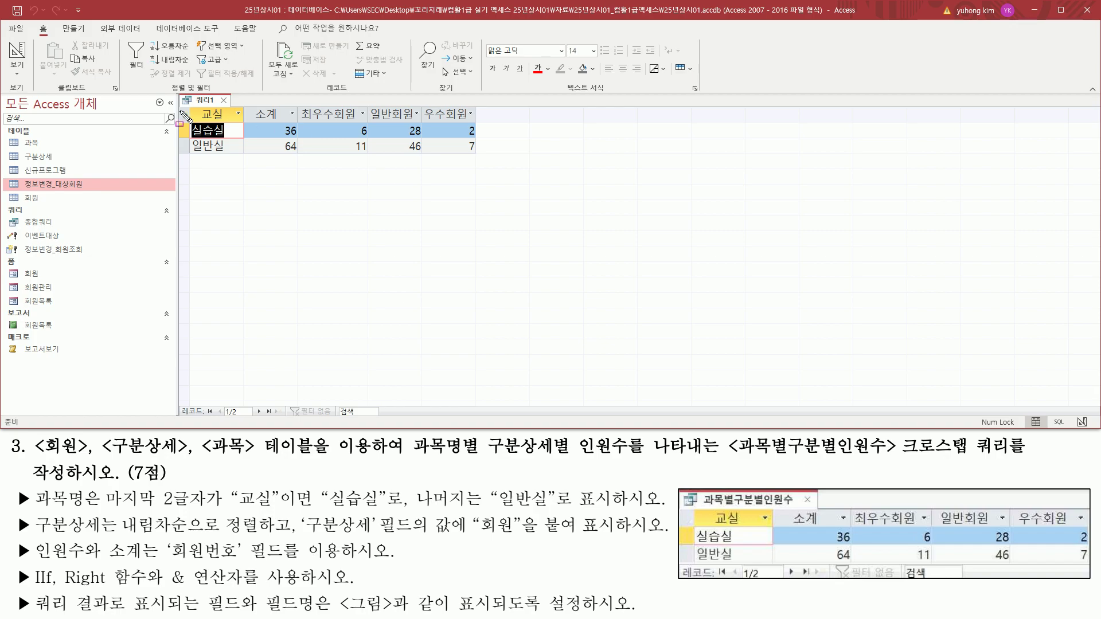
mouse_move(187, 104)
left_mouse_down()
mouse_move(460, 172)
mouse_move(479, 155)
left_mouse_up()
mouse_move(692, 507)
left_mouse_down()
mouse_move(932, 564)
mouse_move(1086, 568)
left_mouse_up()
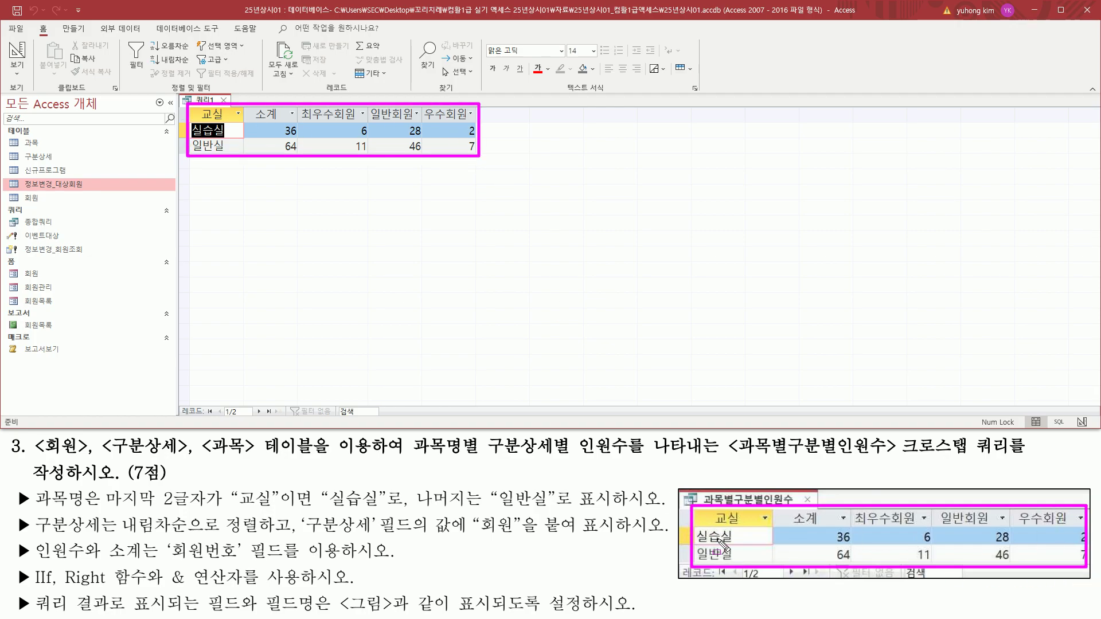
key("Escape")
Step: Return the query to Design view and examine the 교실 IIf expression and the available 요약 options for that column
right_click(204, 102)
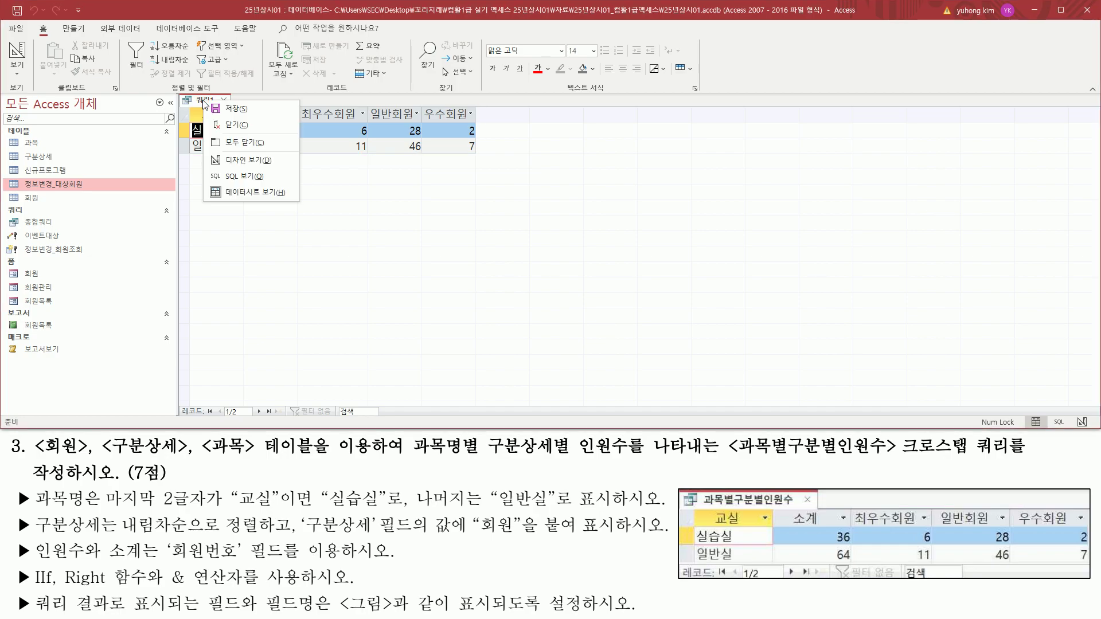
left_click(221, 160)
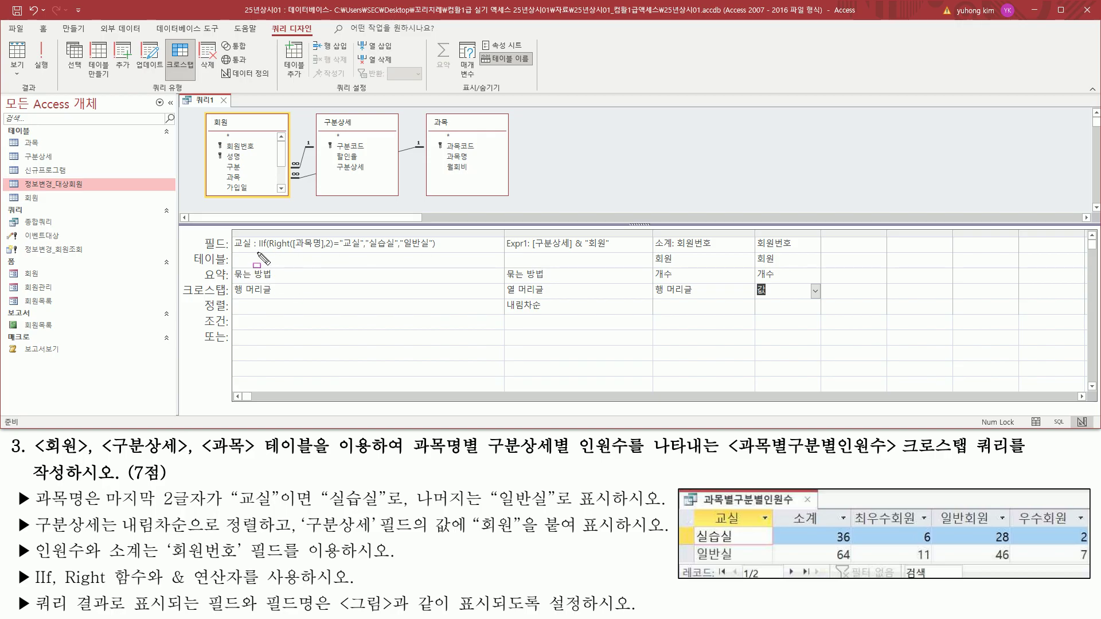
left_click_drag(257, 253, 431, 253)
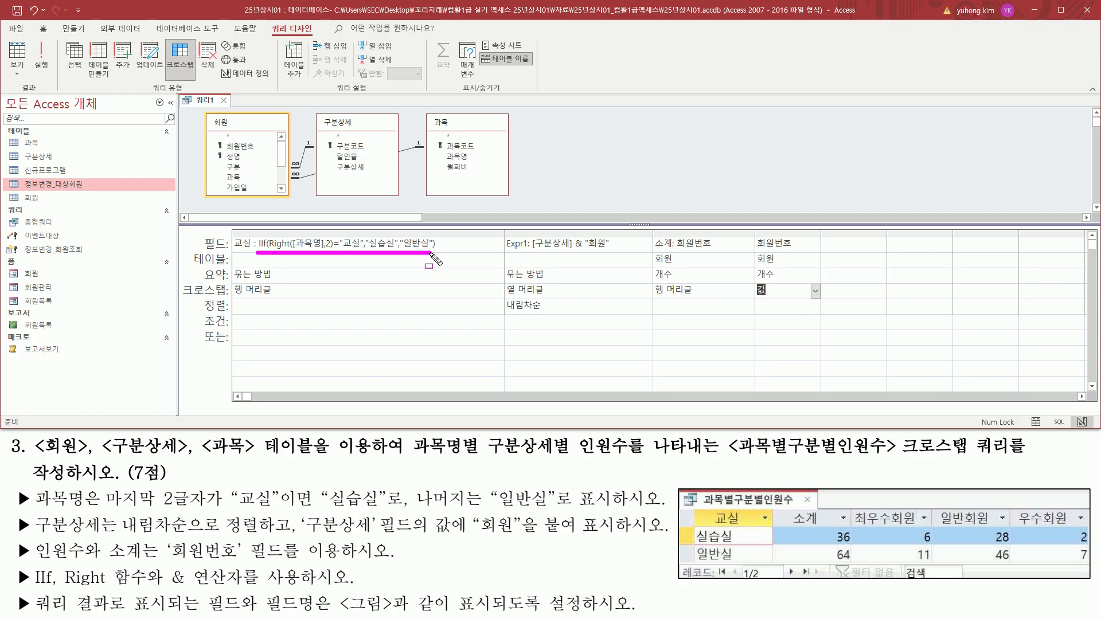
left_click_drag(434, 259, 441, 240)
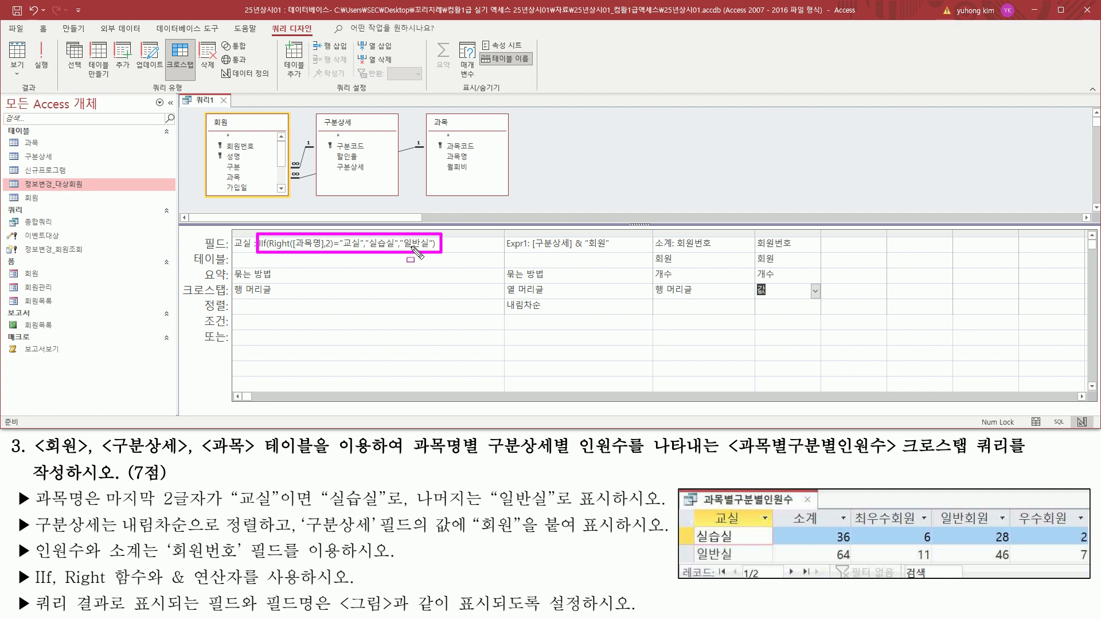
left_click_drag(233, 268, 284, 289)
left_click(477, 276)
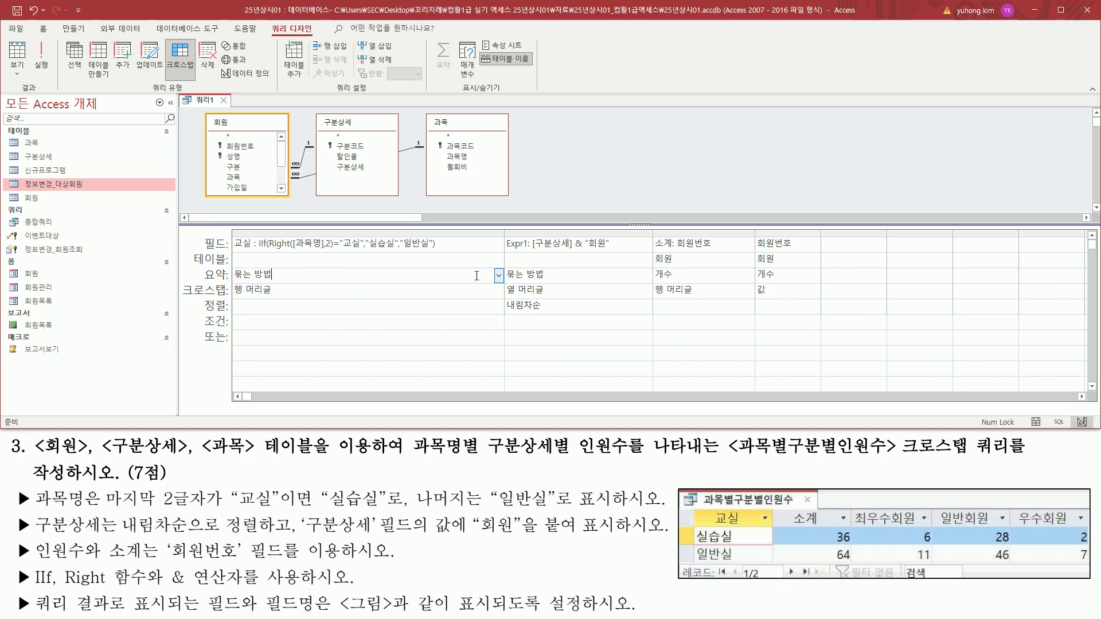
left_click(499, 276)
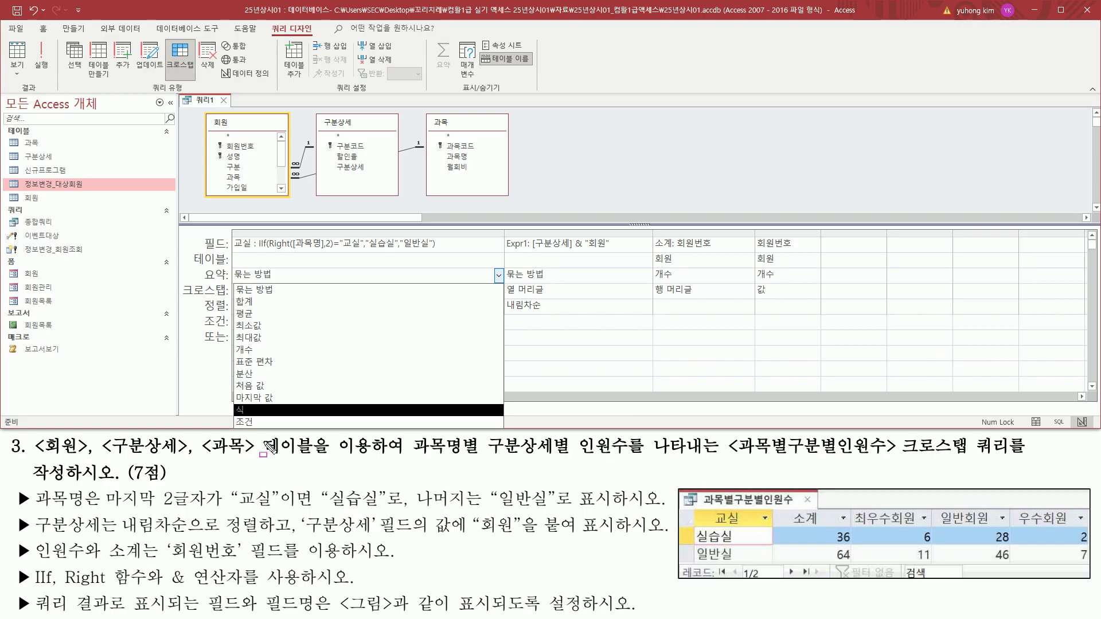
mouse_move(409, 460)
left_mouse_down()
mouse_move(464, 460)
mouse_move(409, 436)
left_mouse_up()
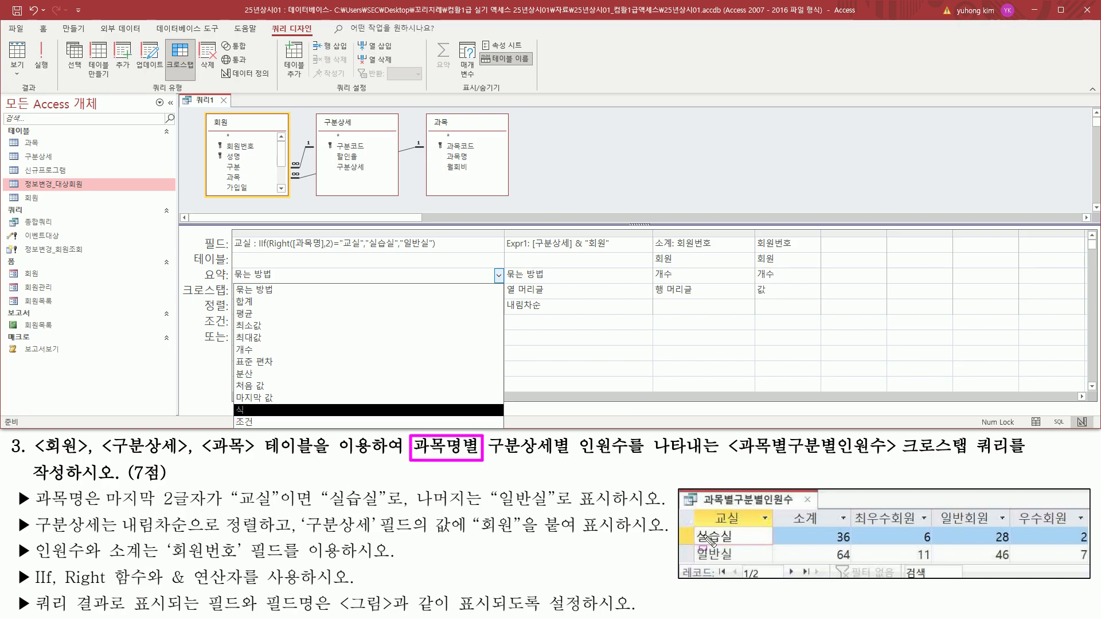
left_click_drag(696, 527, 741, 562)
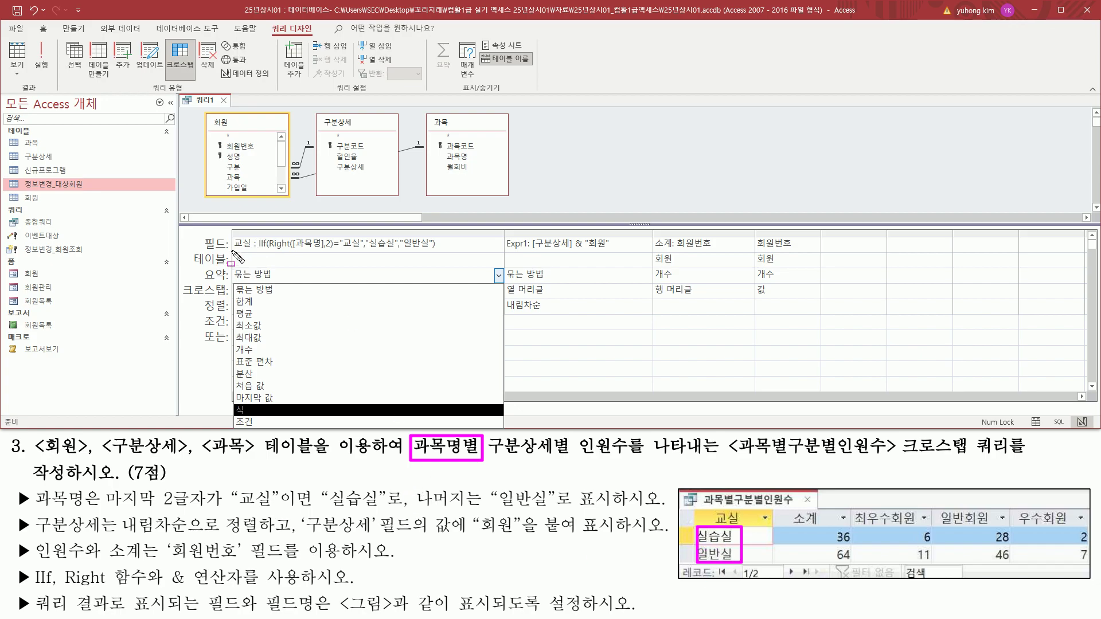
left_click_drag(233, 251, 423, 253)
left_click_drag(231, 251, 440, 234)
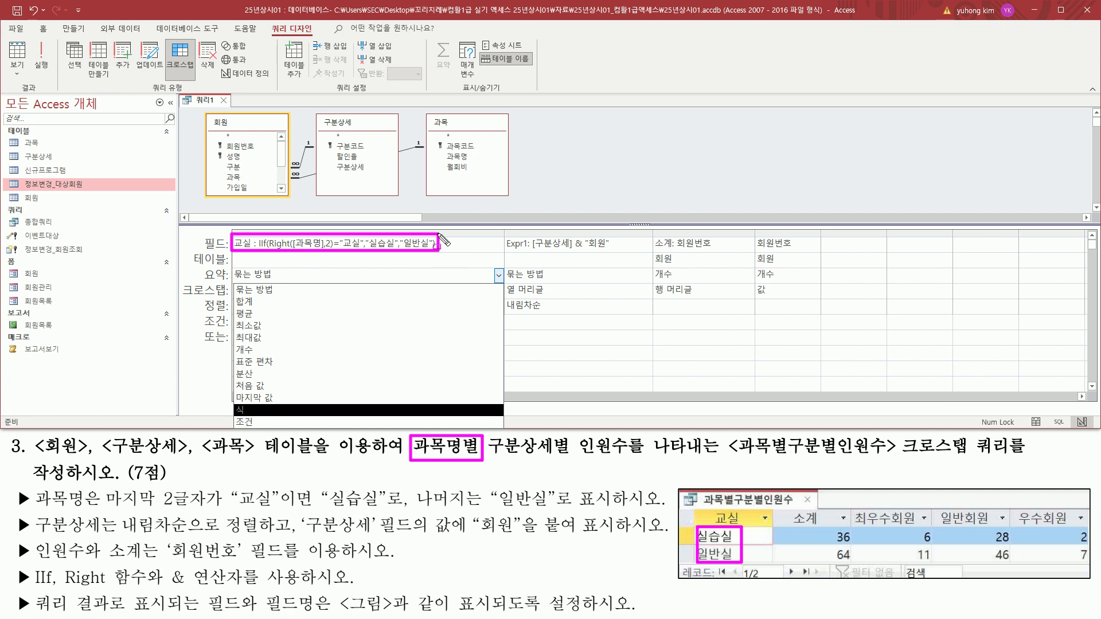
left_click_drag(228, 267, 284, 282)
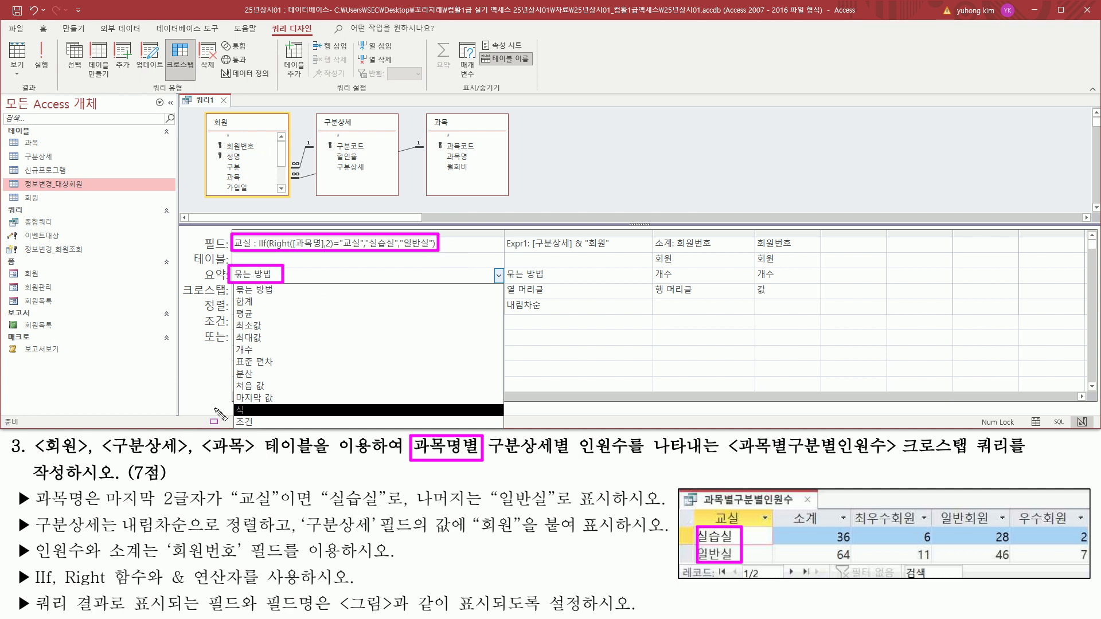
key("Escape")
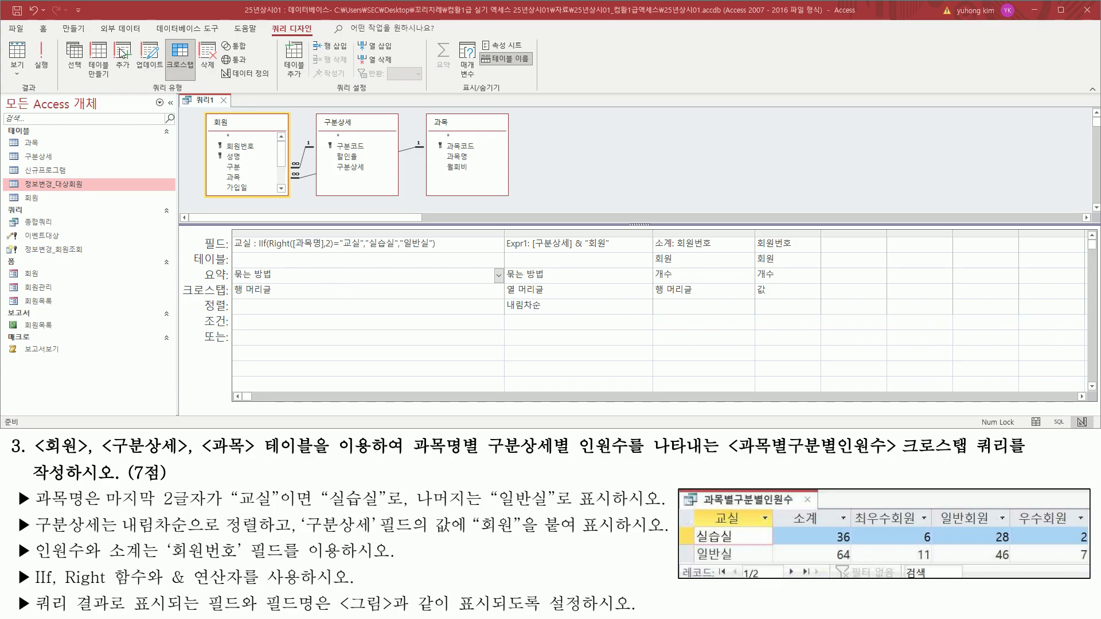
Step: Create a second query in Design view with the 회원, 구분상세 and 과목 tables
left_click(73, 28)
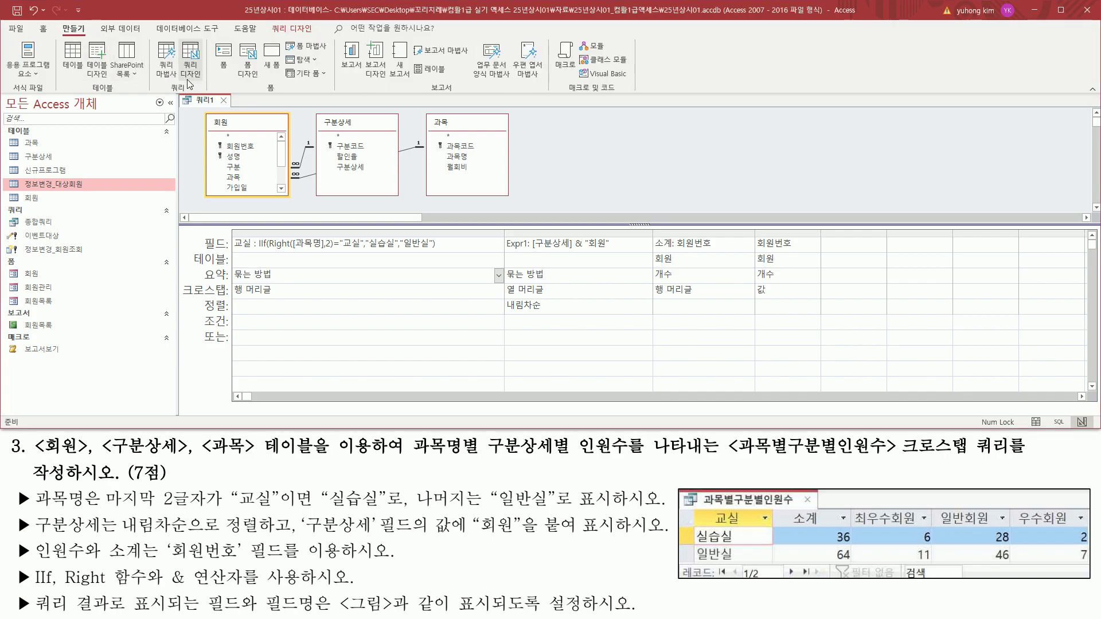
left_click(185, 50)
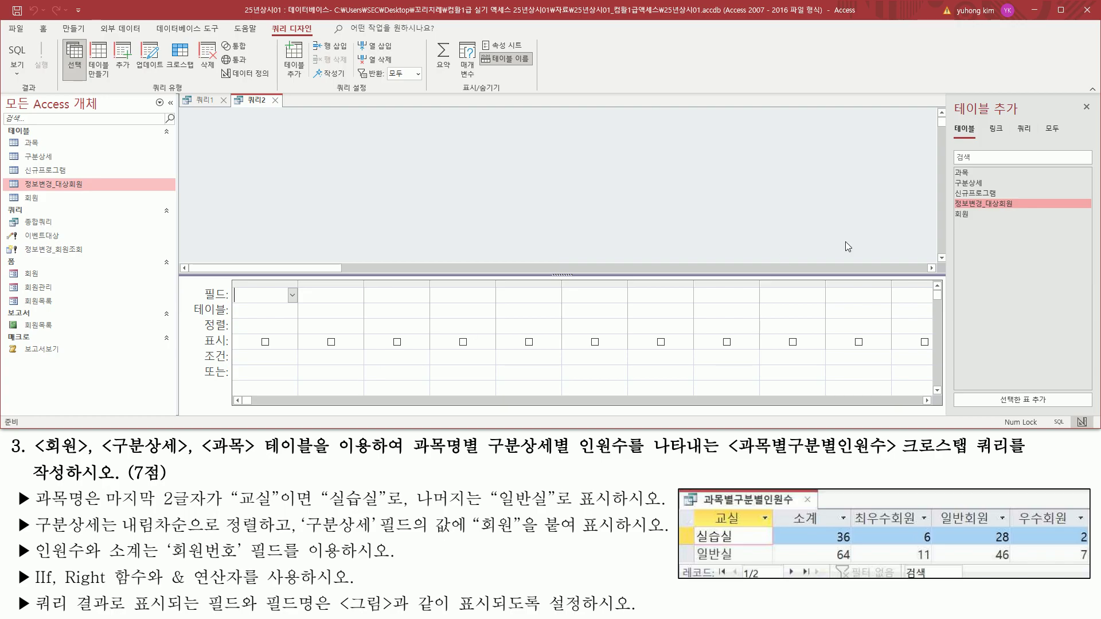
left_click_drag(690, 507, 759, 568)
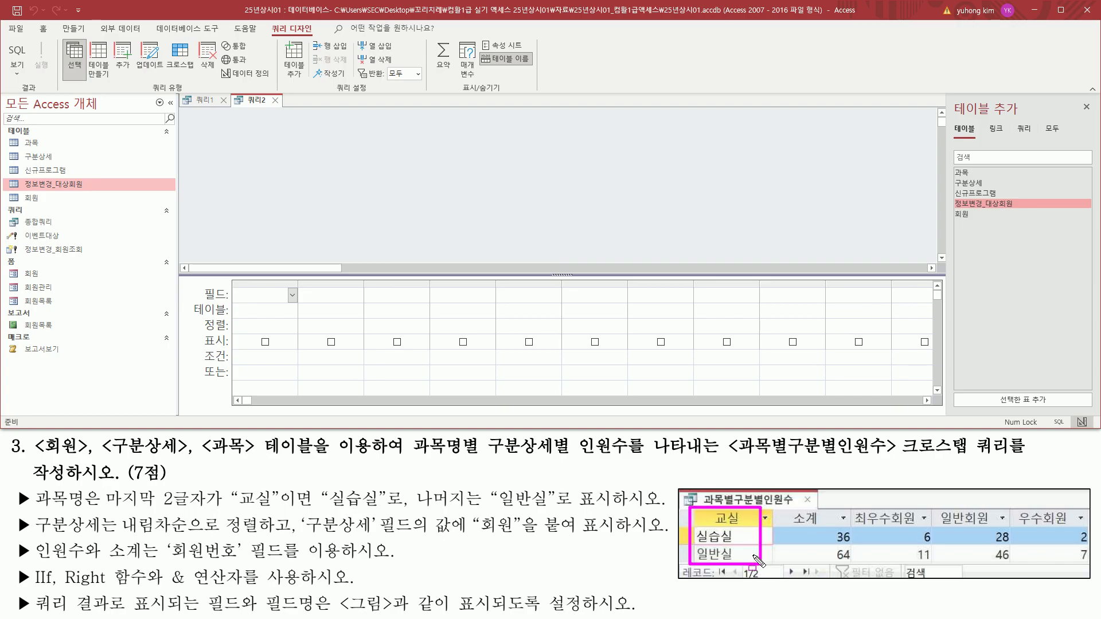
double_click(973, 215)
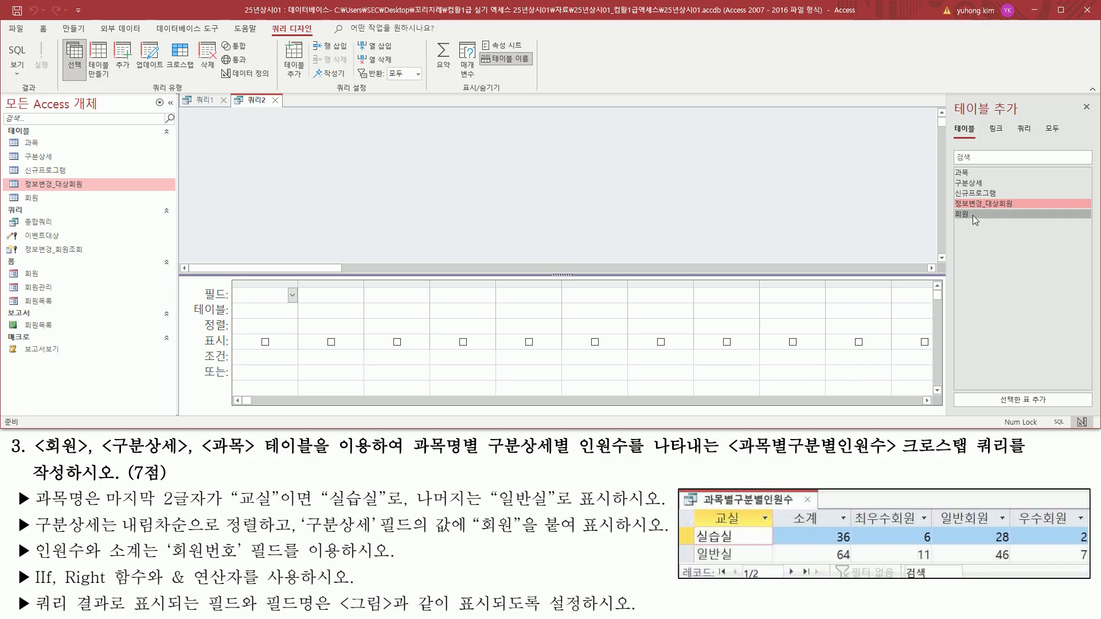
double_click(978, 183)
double_click(975, 174)
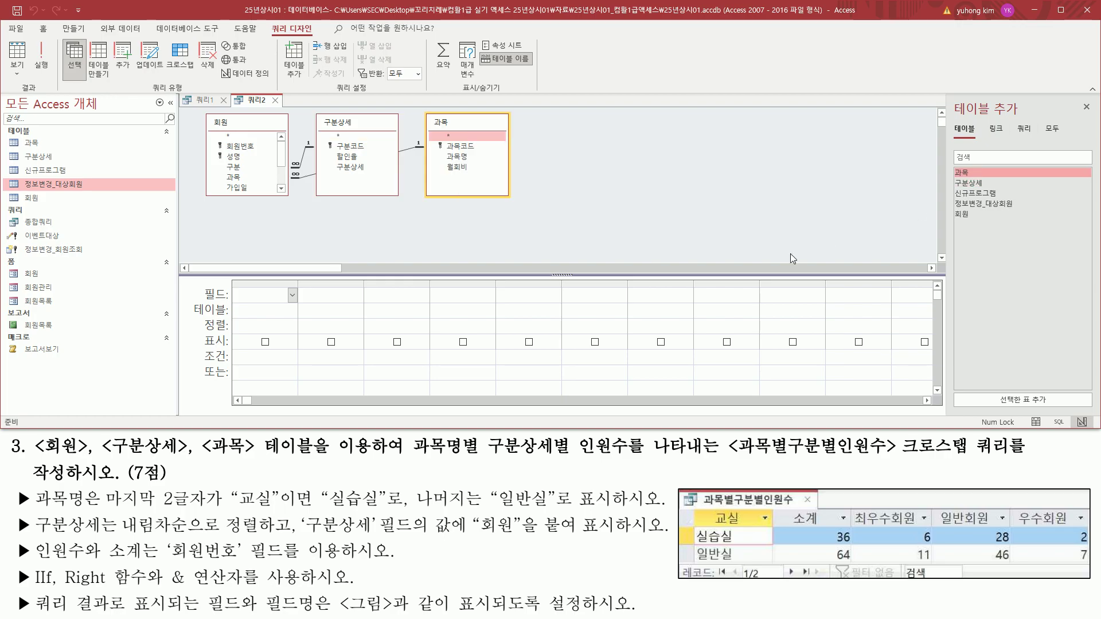
Step: Enter 교실: IIf(Right([과목명],2)="교실","실습실","일반실") as the new query's first field and widen its column to fit
left_click_drag(459, 276, 459, 235)
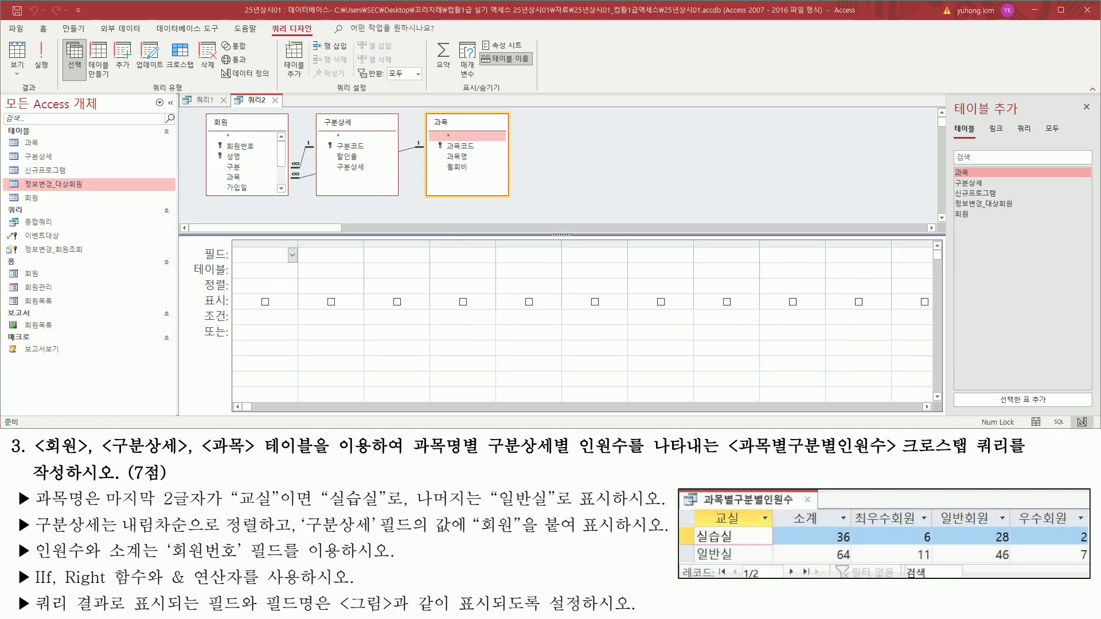
left_click(258, 255)
type("교실: IIf(Right([과목명],2)=\"교실\",\"실습실\",\"일반실\" )")
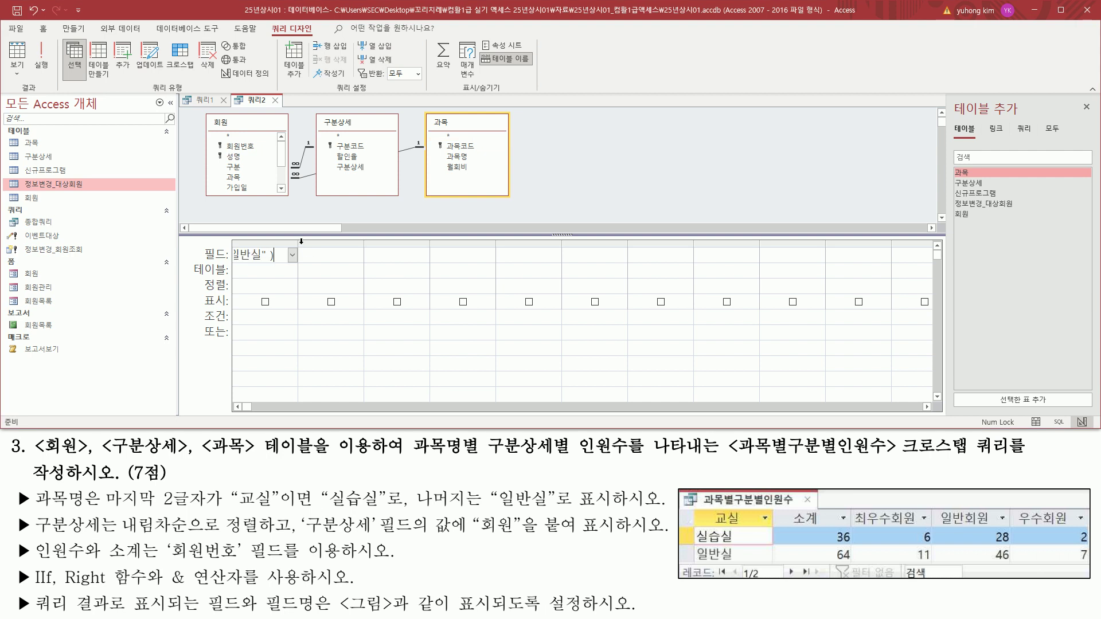
left_click(276, 269)
double_click(298, 244)
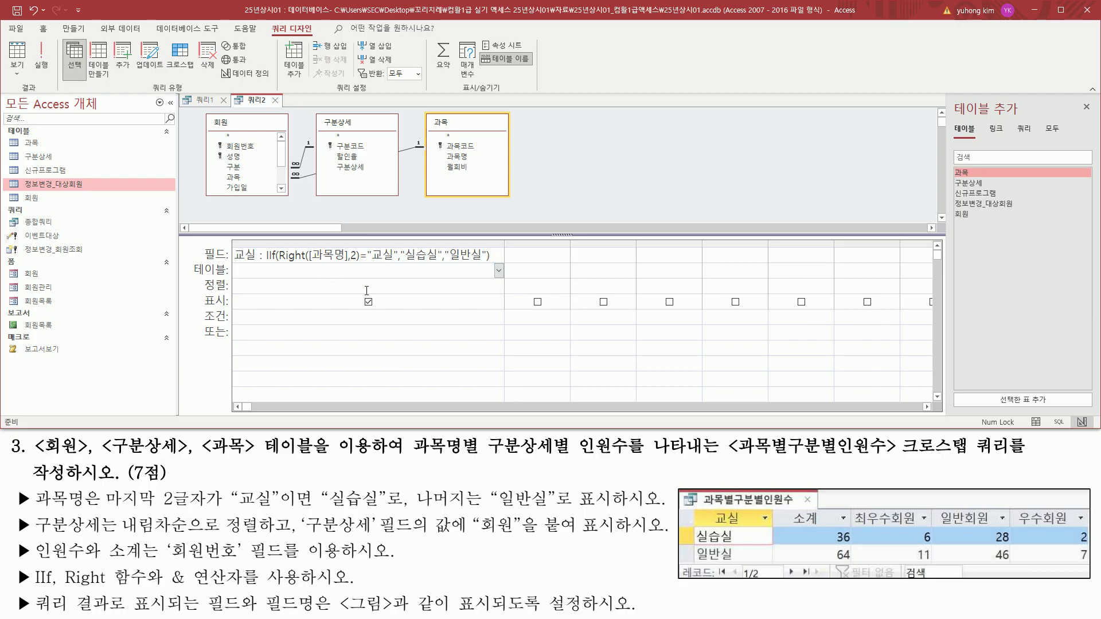
Step: Add the 요약 row to the second query, set the 교실 column to 식 and run the query to review its rows
left_click(443, 57)
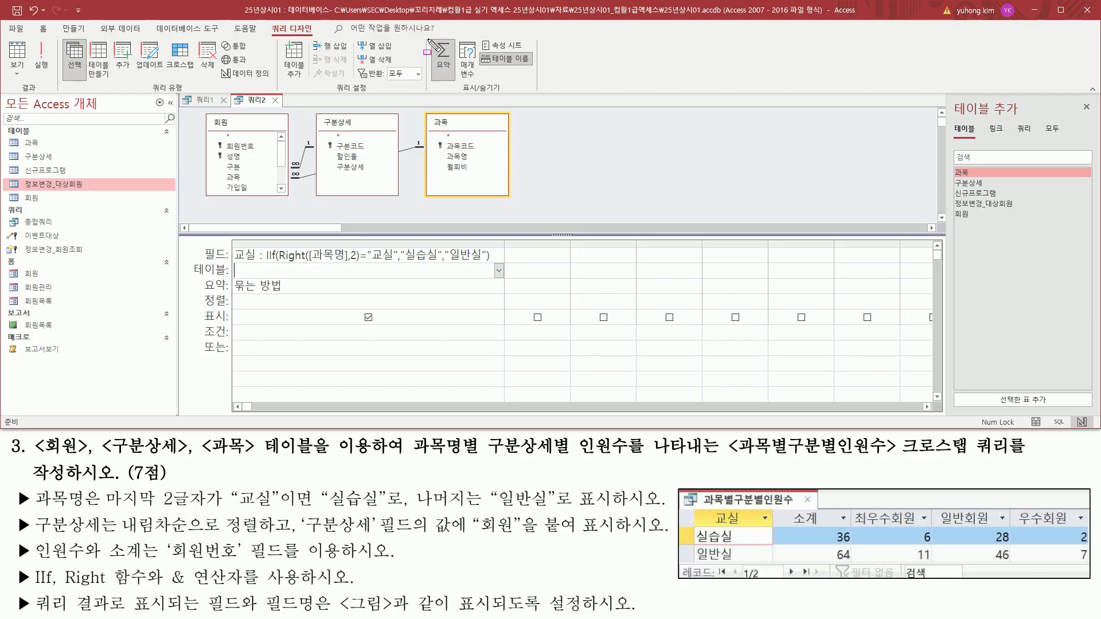
left_click(467, 285)
left_click(498, 287)
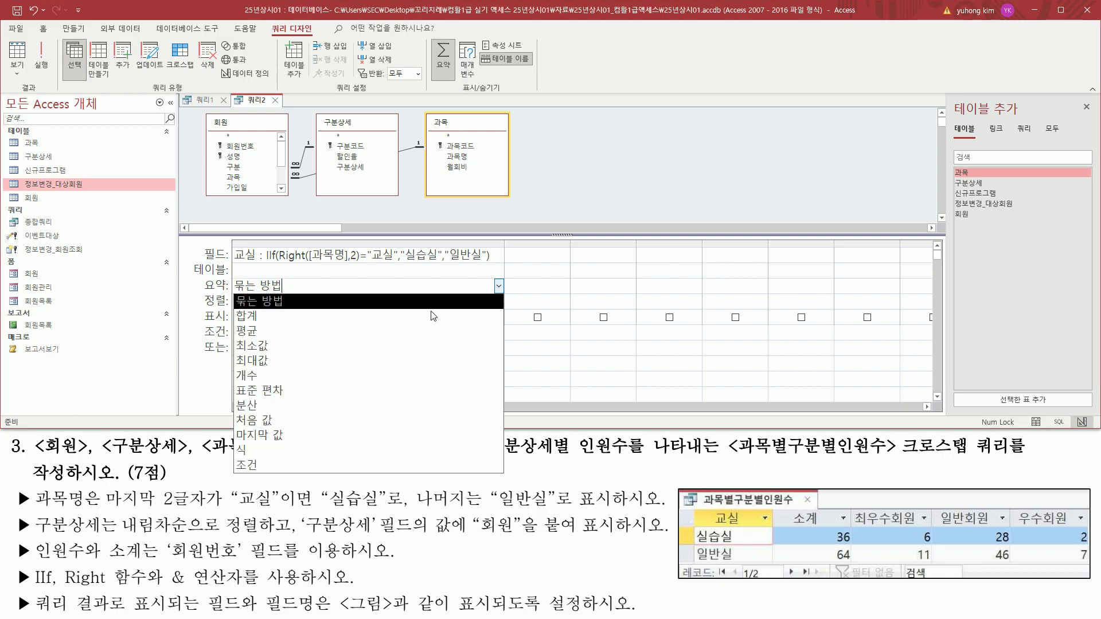
left_click(342, 445)
left_click(288, 284)
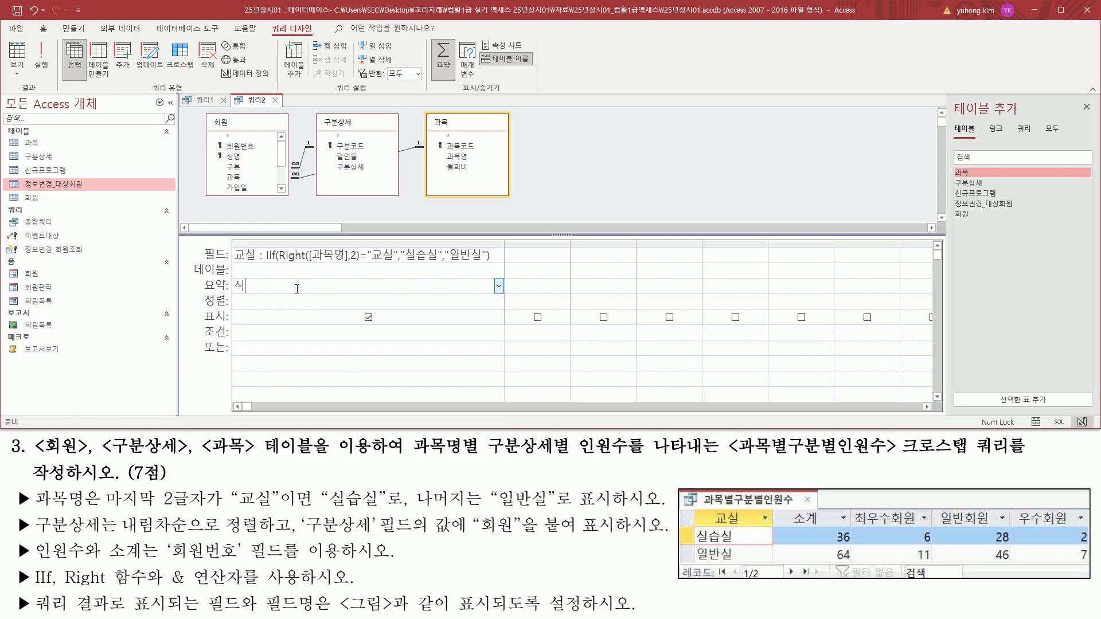
left_click(42, 56)
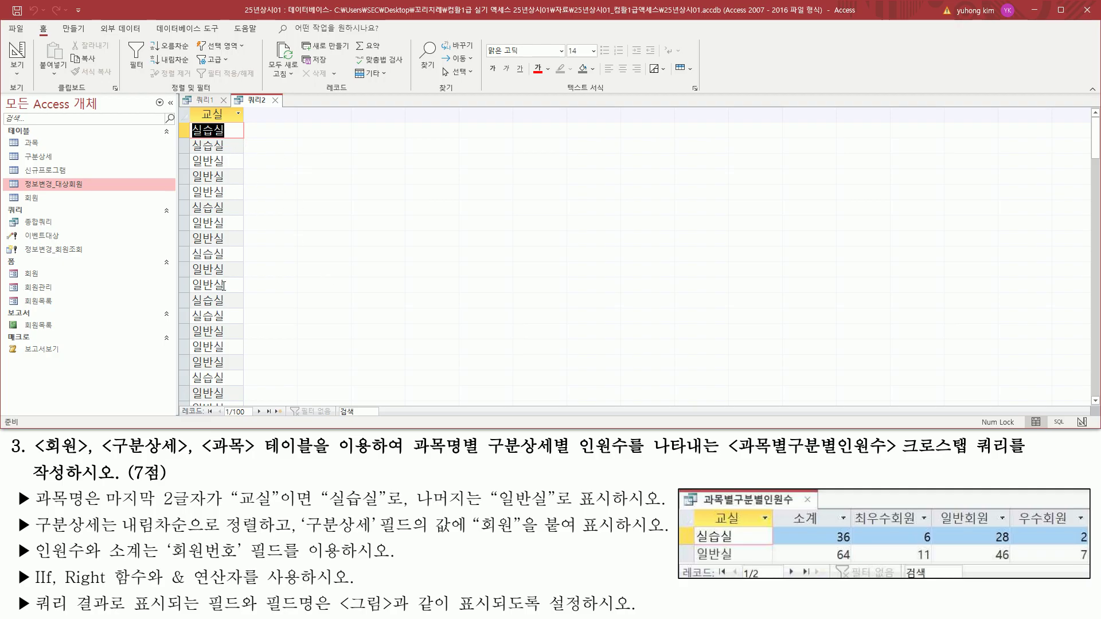
scroll(257, 222, "down", 6)
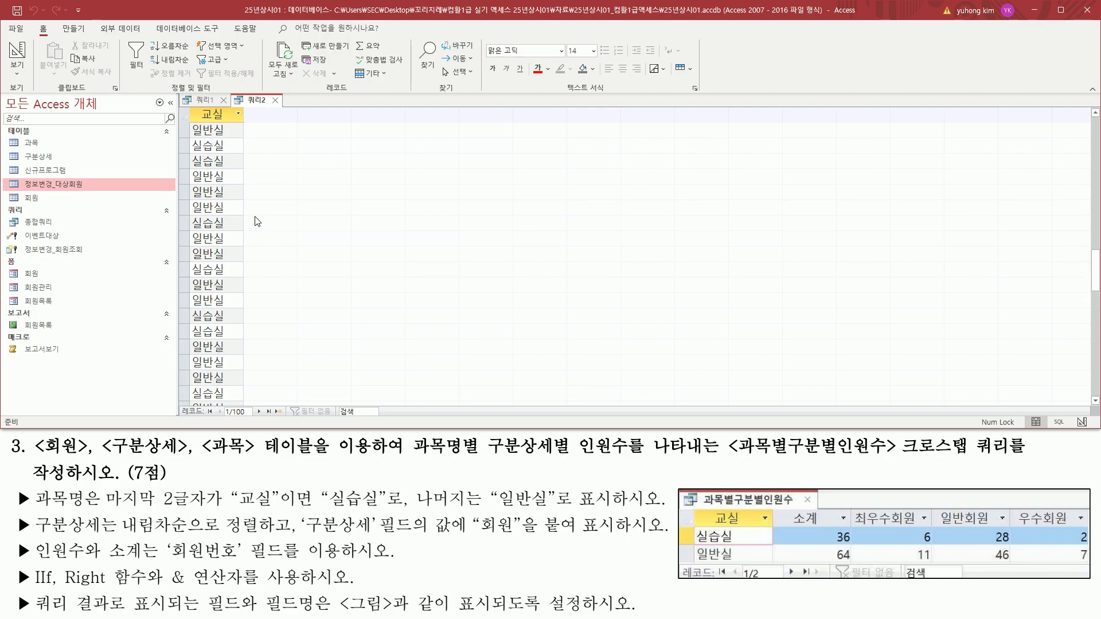
scroll(255, 217, "up", 6)
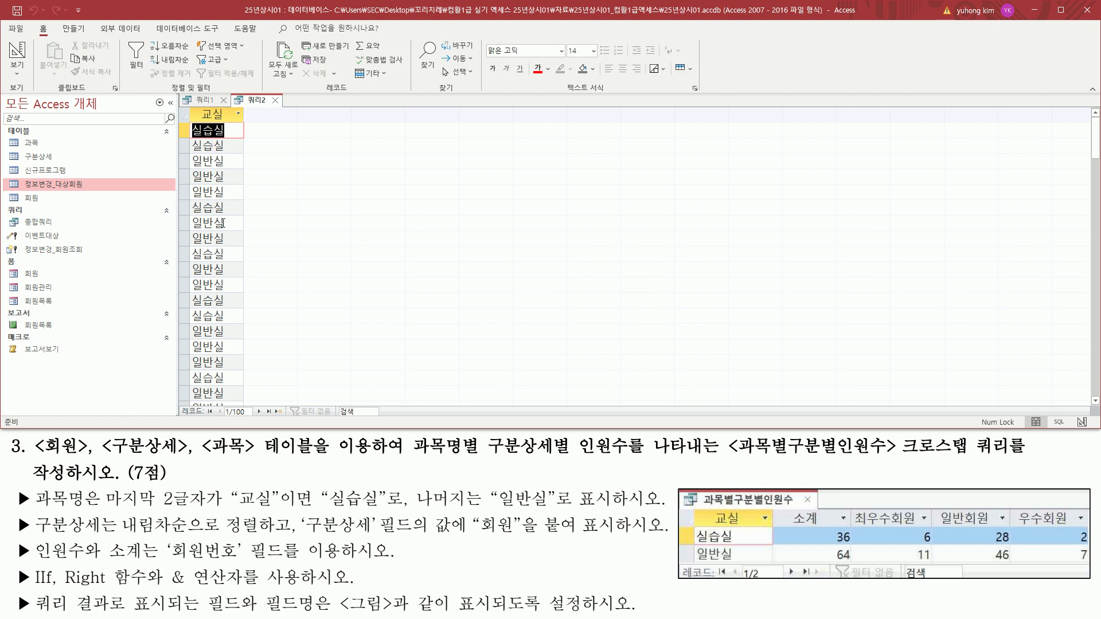
Step: Return the second query to Design view, set 교실's 요약 to 묶는 방법 and run it to compare with the reference picture
right_click(252, 105)
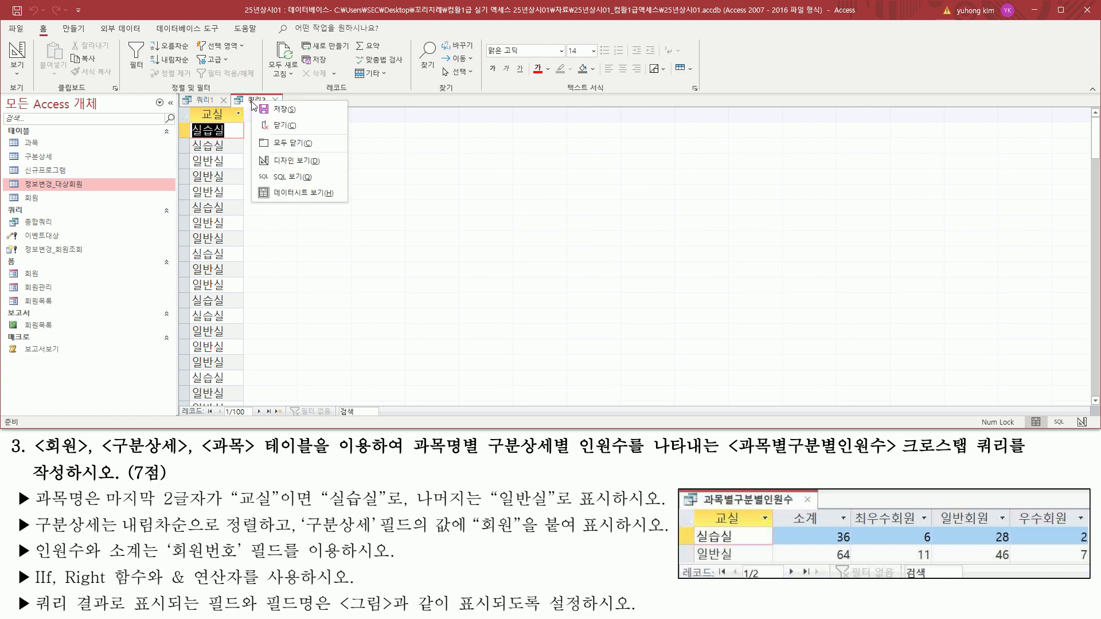
left_click(284, 164)
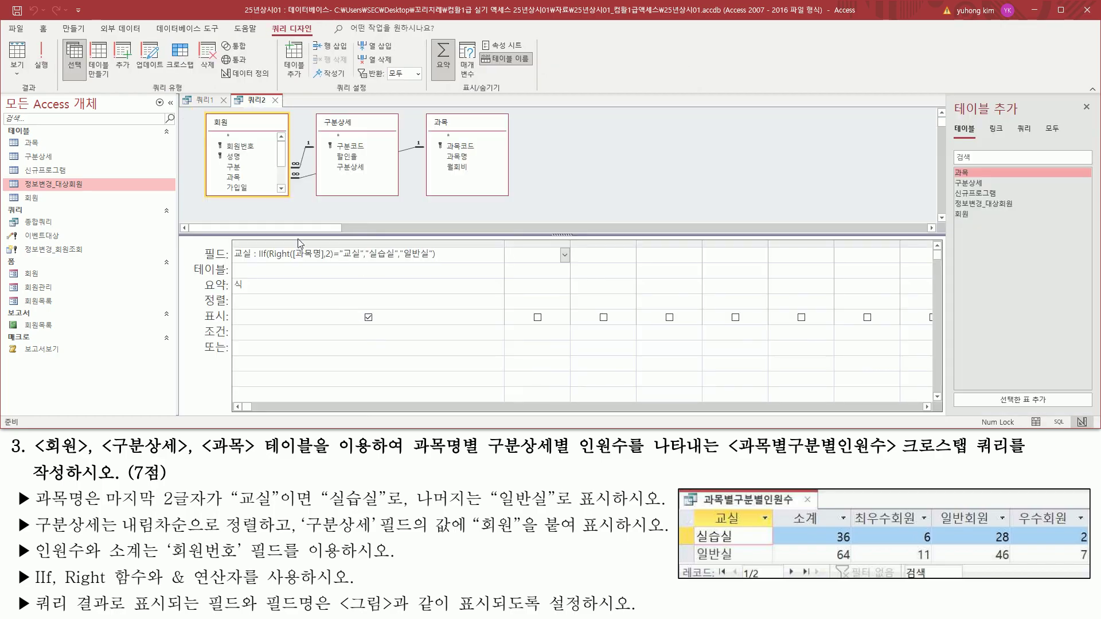
left_click(417, 286)
left_click(498, 286)
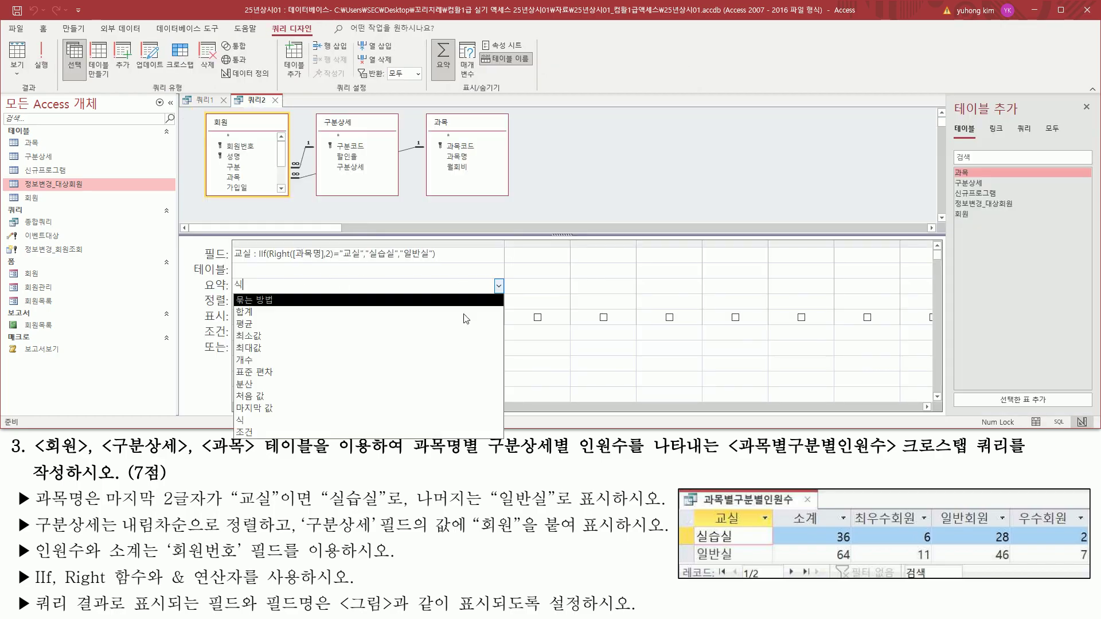
left_click(374, 298)
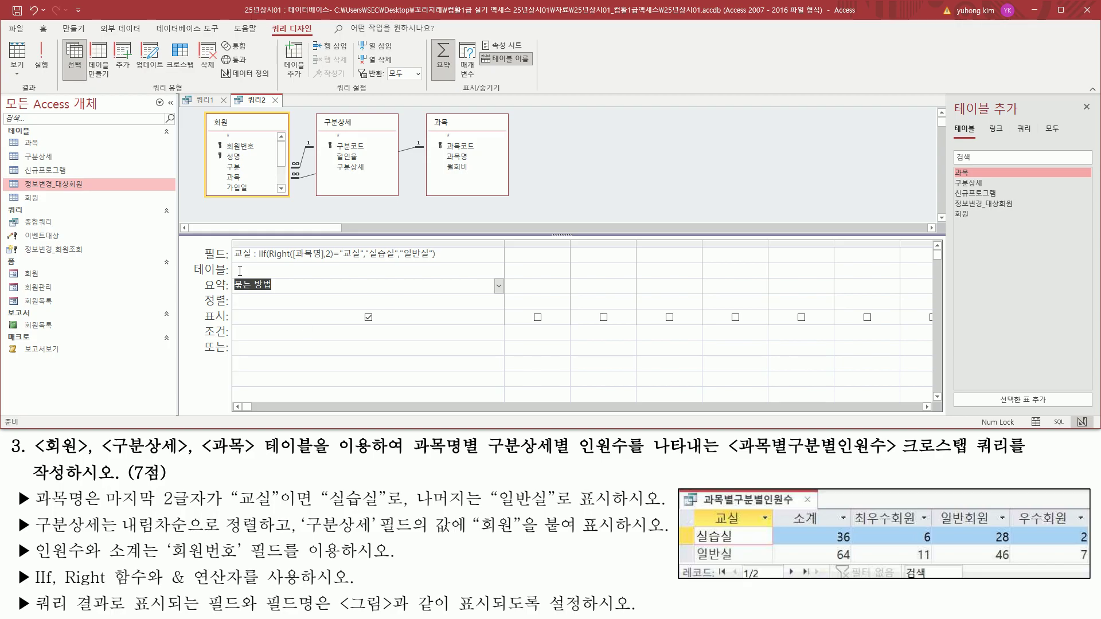
left_click(40, 58)
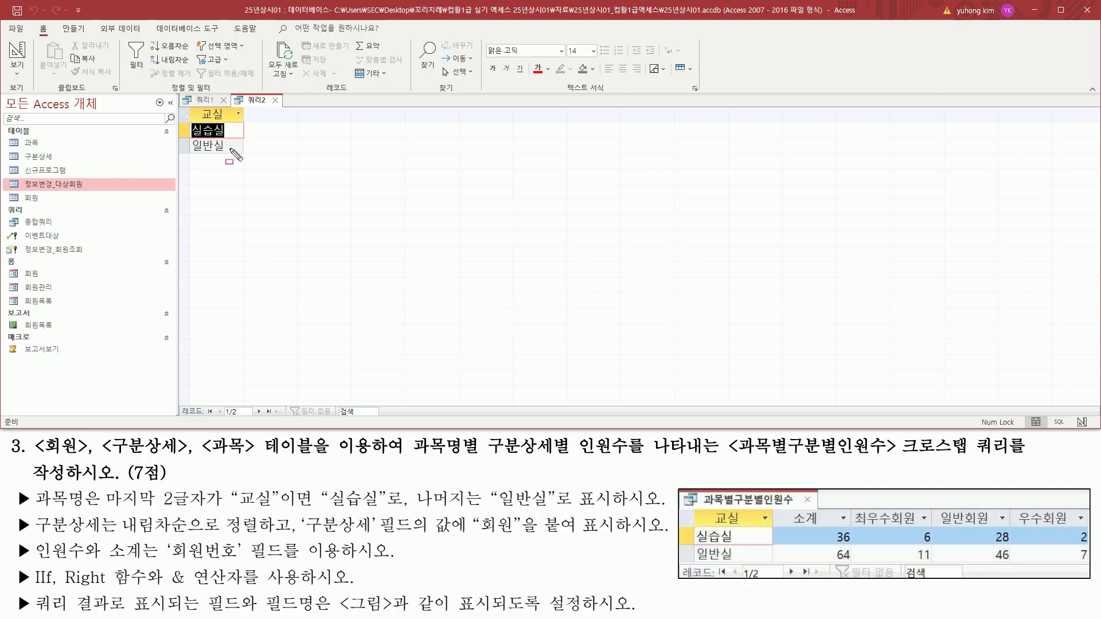
left_click_drag(414, 458, 485, 457)
left_click_drag(696, 524, 739, 567)
key("Escape")
Step: Check the 요약 settings of the two expression columns in 쿼리1 and close 쿼리2 without saving
left_click(205, 100)
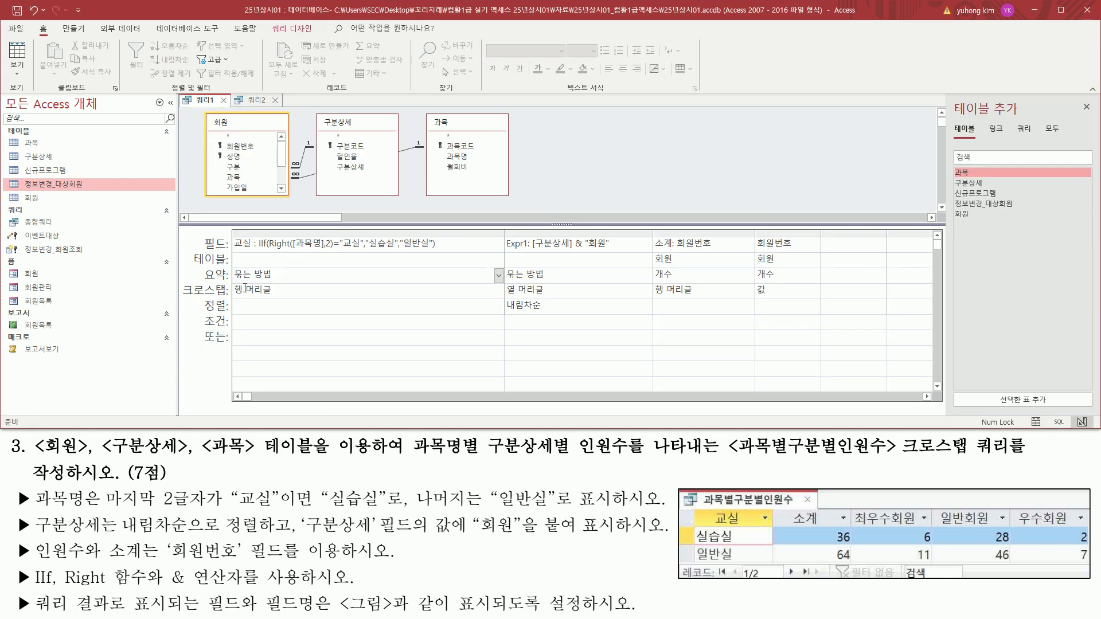
left_click_drag(229, 262, 279, 287)
left_click_drag(231, 250, 433, 248)
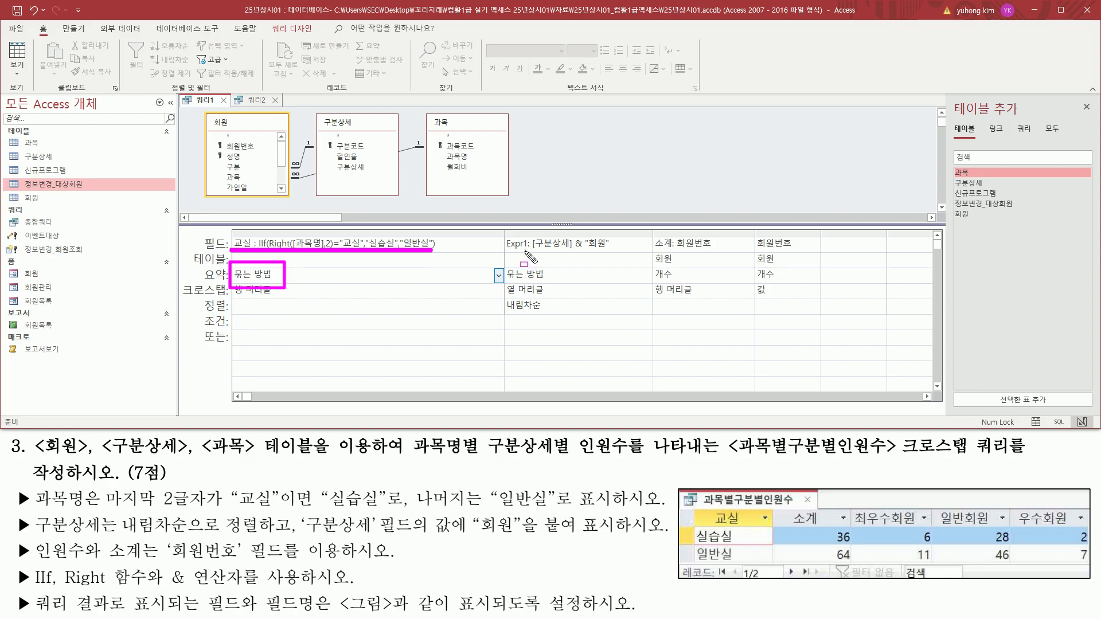
left_click_drag(507, 250, 617, 251)
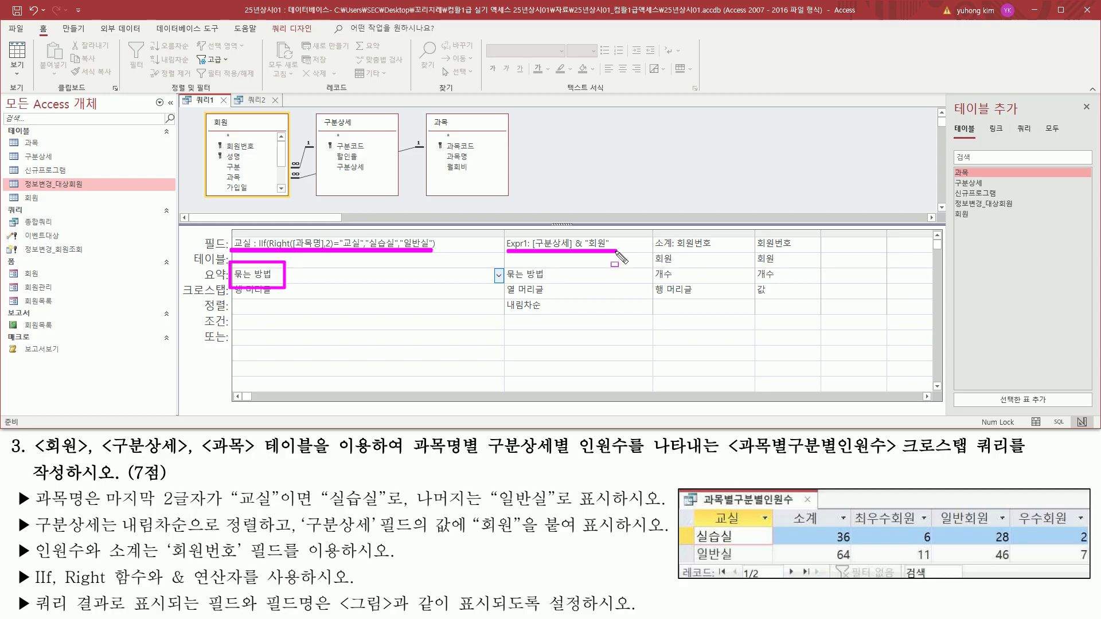
mouse_move(501, 267)
left_mouse_down()
mouse_move(544, 270)
mouse_move(551, 285)
left_mouse_up()
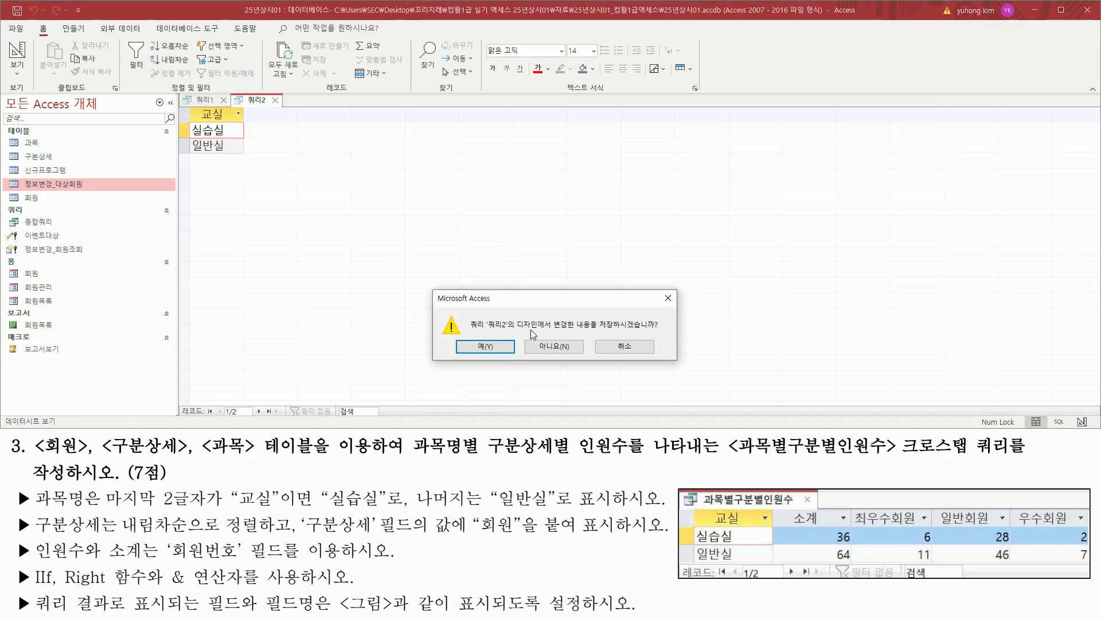
left_click(544, 346)
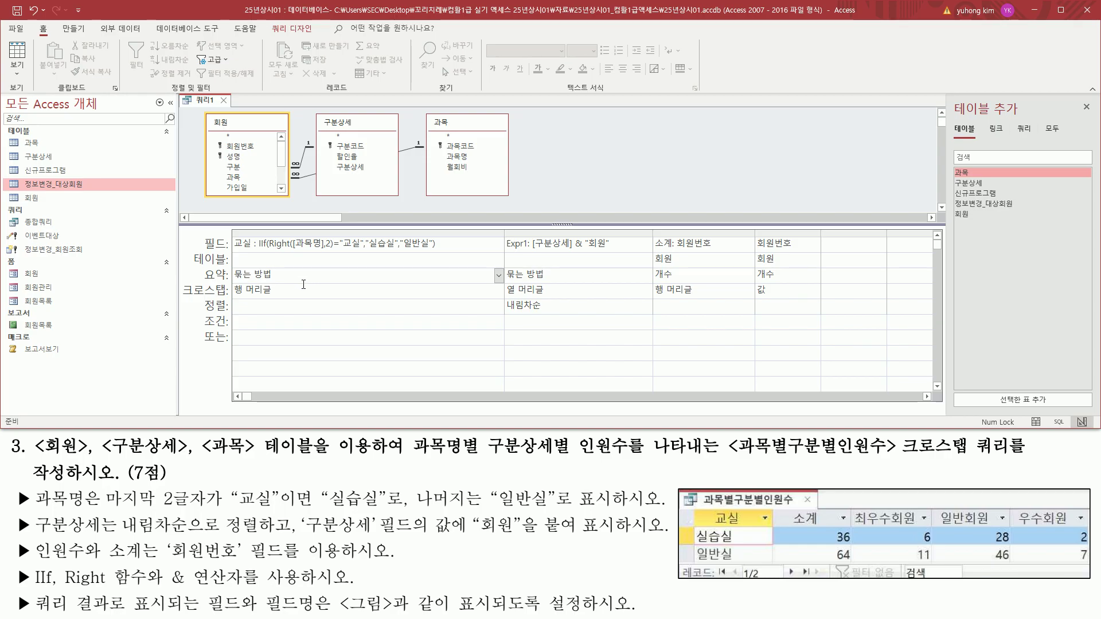
Step: Try running the crosstab query with the 교실 row heading's 요약 set to 식, and restore it to 묶는 방법
left_click_drag(237, 252, 442, 253)
mouse_move(230, 267)
left_mouse_down()
mouse_move(227, 277)
mouse_move(284, 293)
left_mouse_up()
key("Escape")
left_click(498, 276)
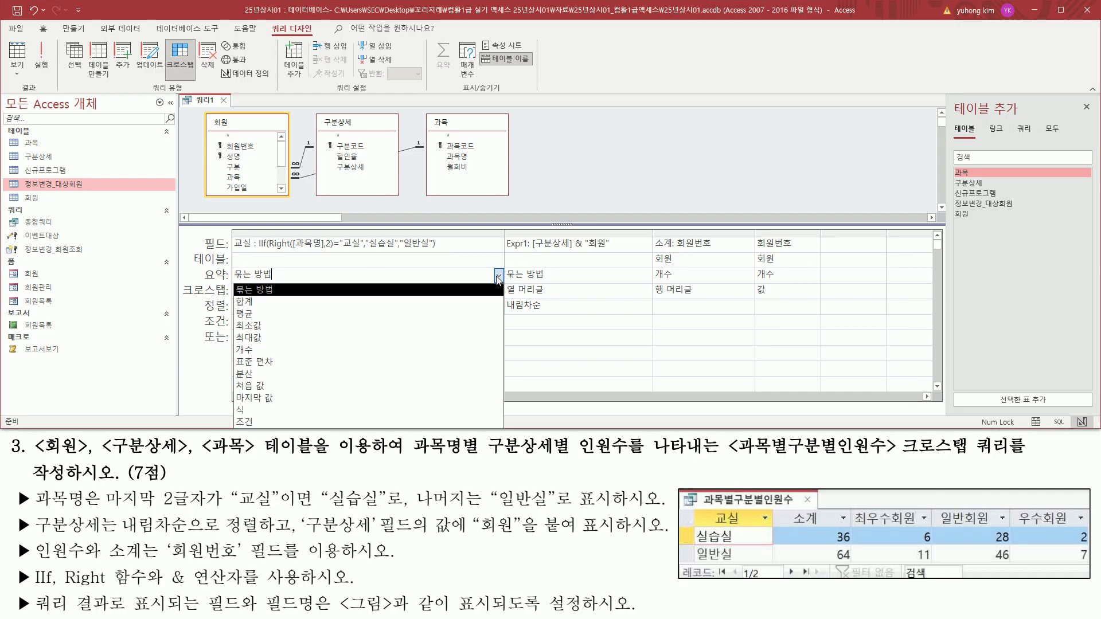
left_click(324, 410)
left_click(41, 58)
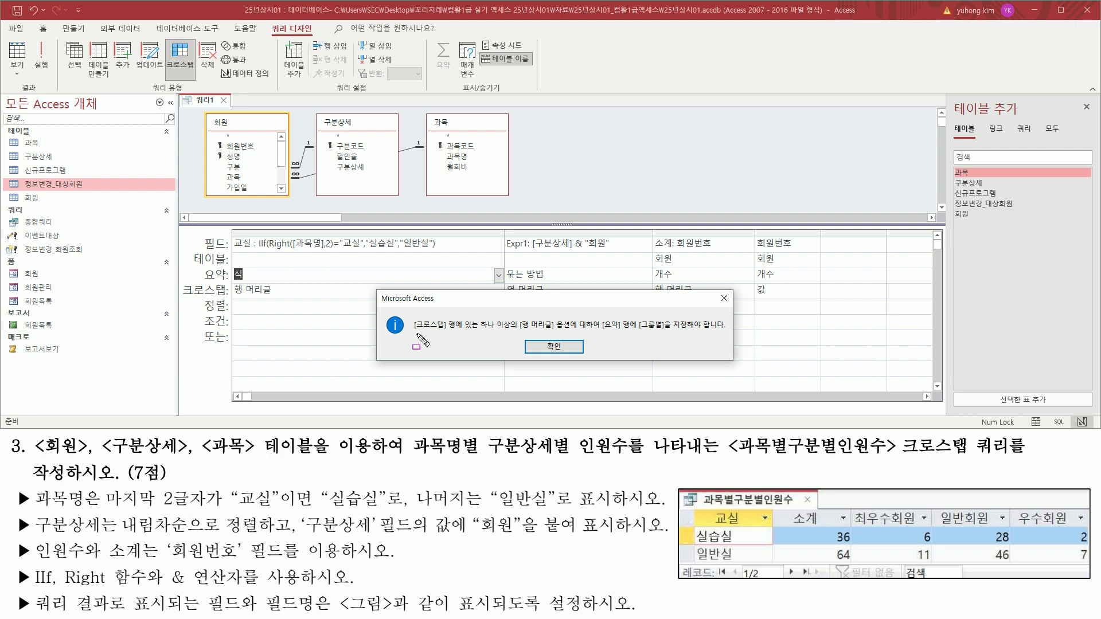
left_click_drag(410, 332, 725, 331)
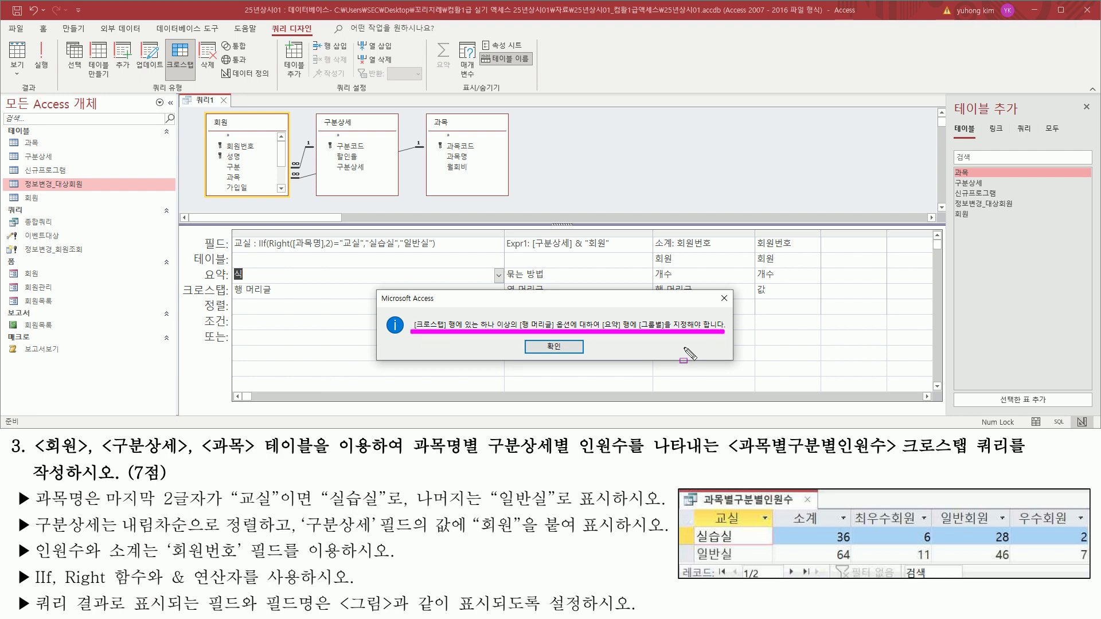
key("Return")
left_click(499, 276)
left_click(437, 294)
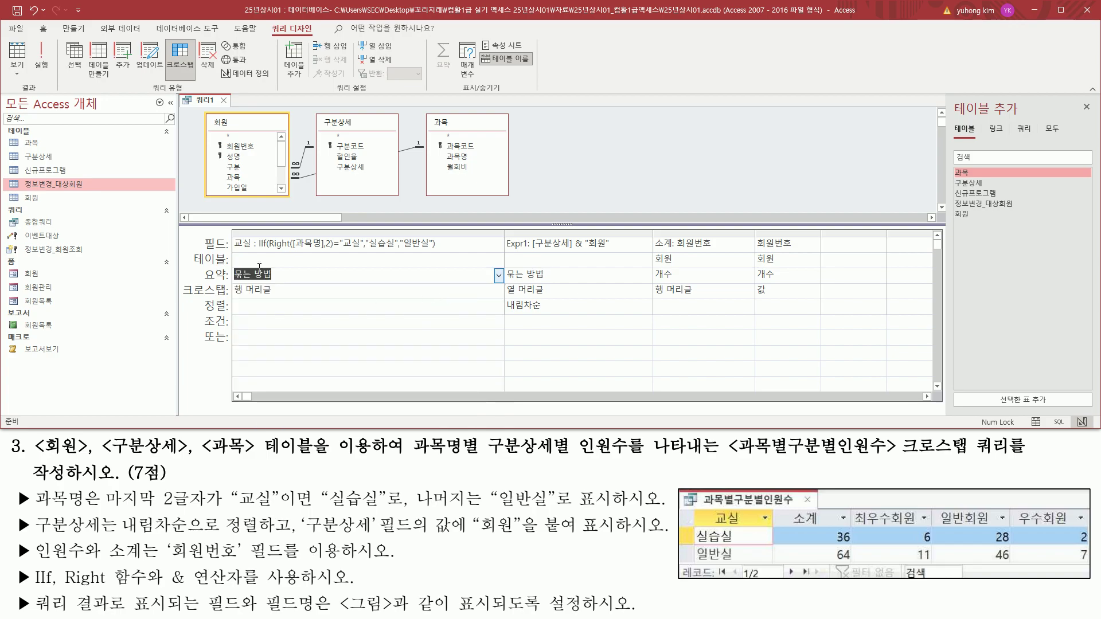
left_click(286, 274)
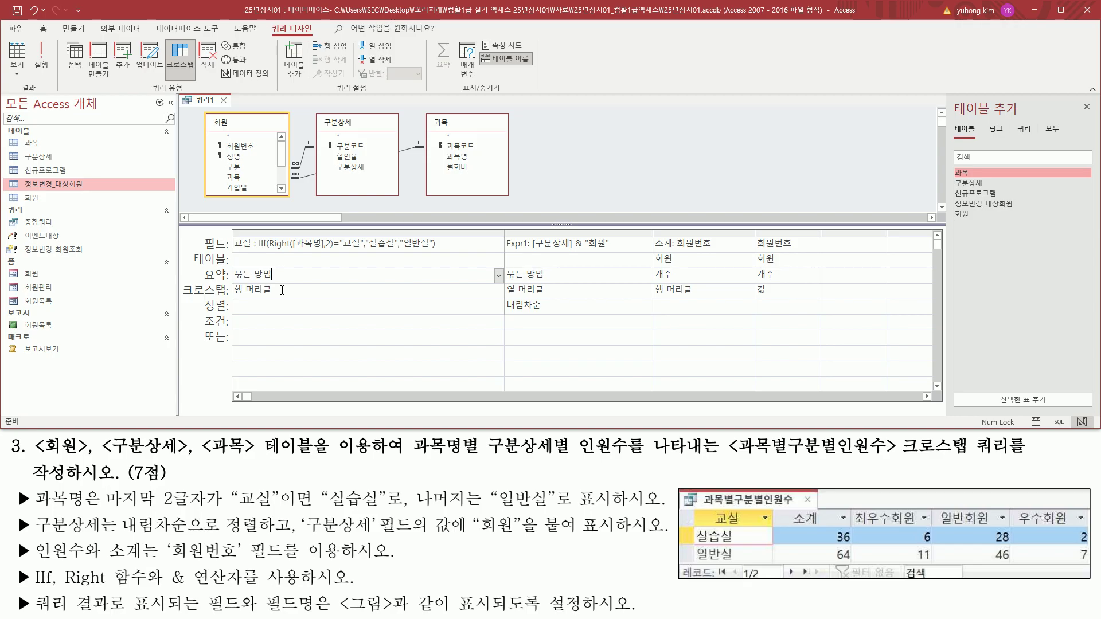
Step: Close the crosstab query and save it under the name 과목별구분별인원수
left_click(224, 101)
left_click_drag(598, 331, 650, 331)
left_click_drag(457, 336, 514, 355)
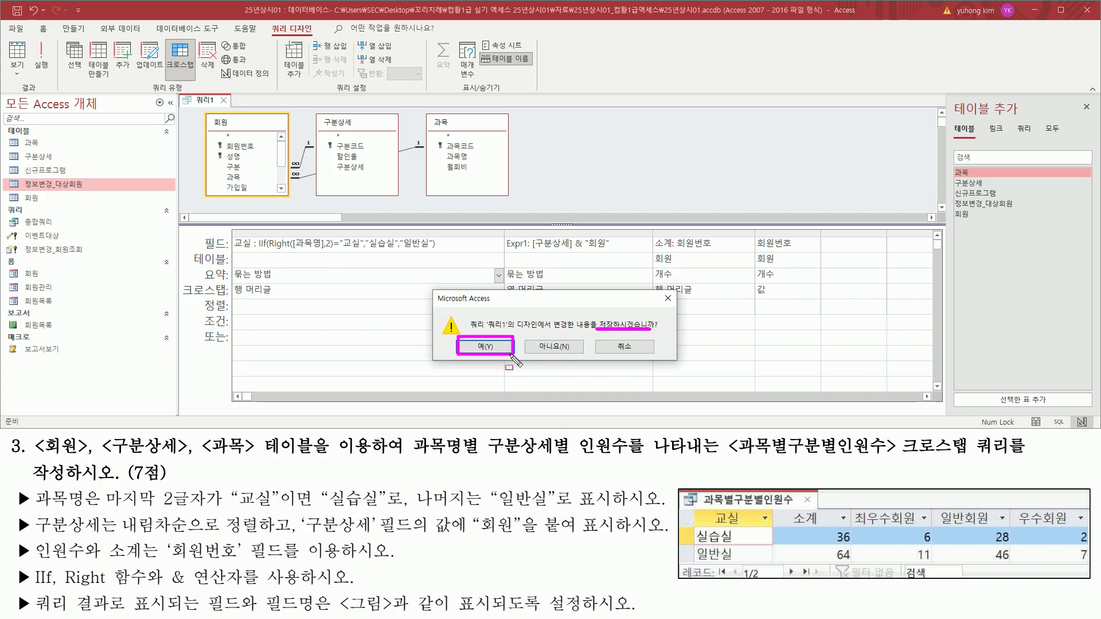
left_click(485, 347)
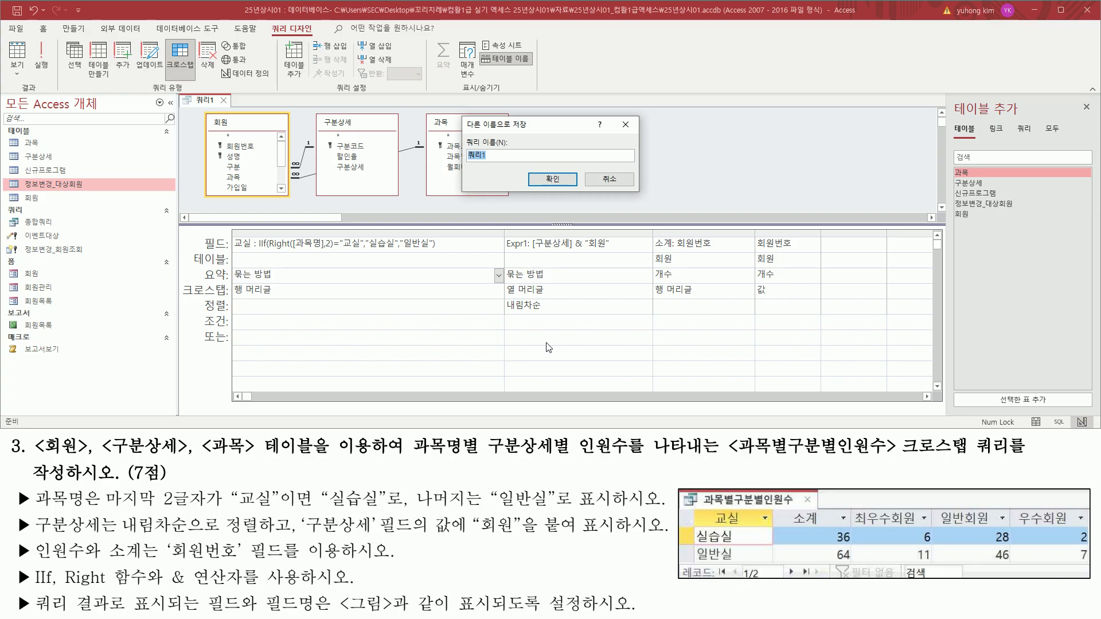
left_click_drag(463, 137, 512, 166)
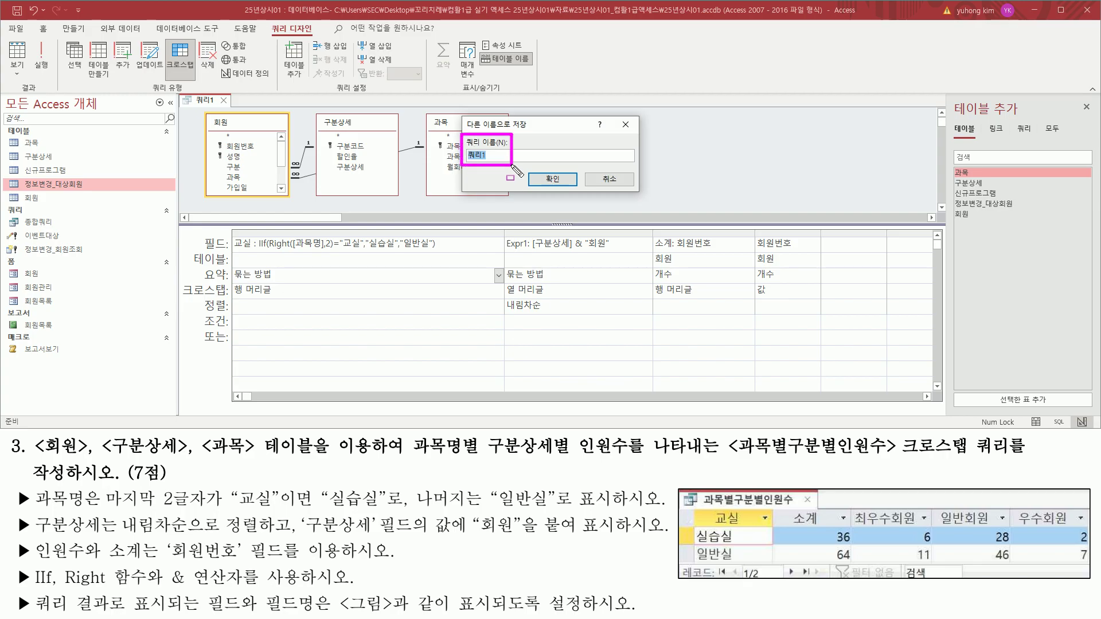
left_click_drag(726, 457, 901, 459)
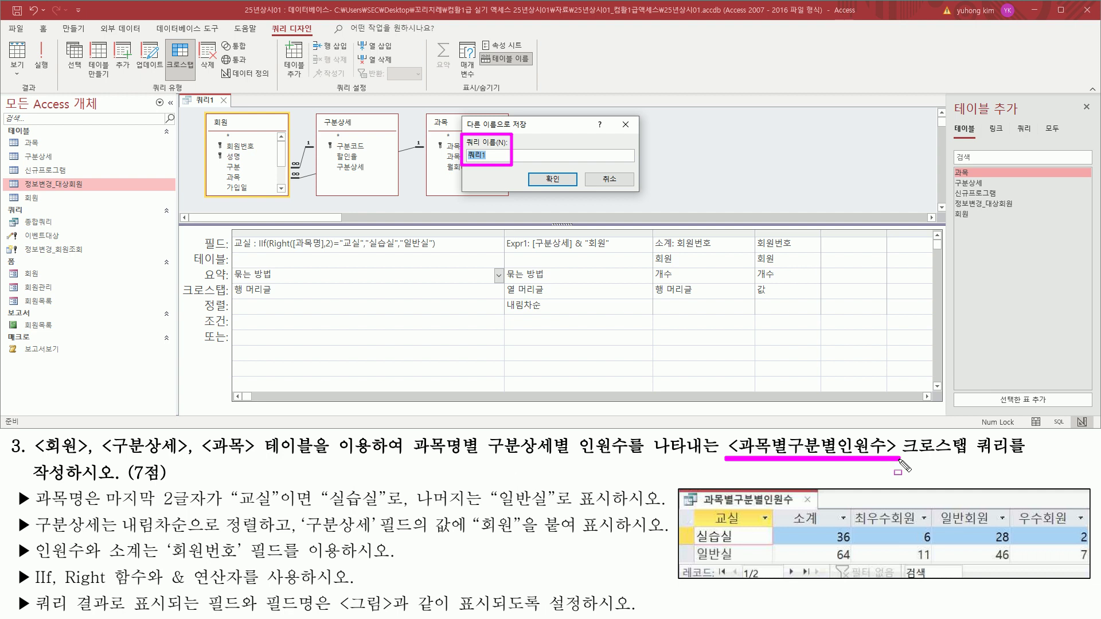
key("Escape")
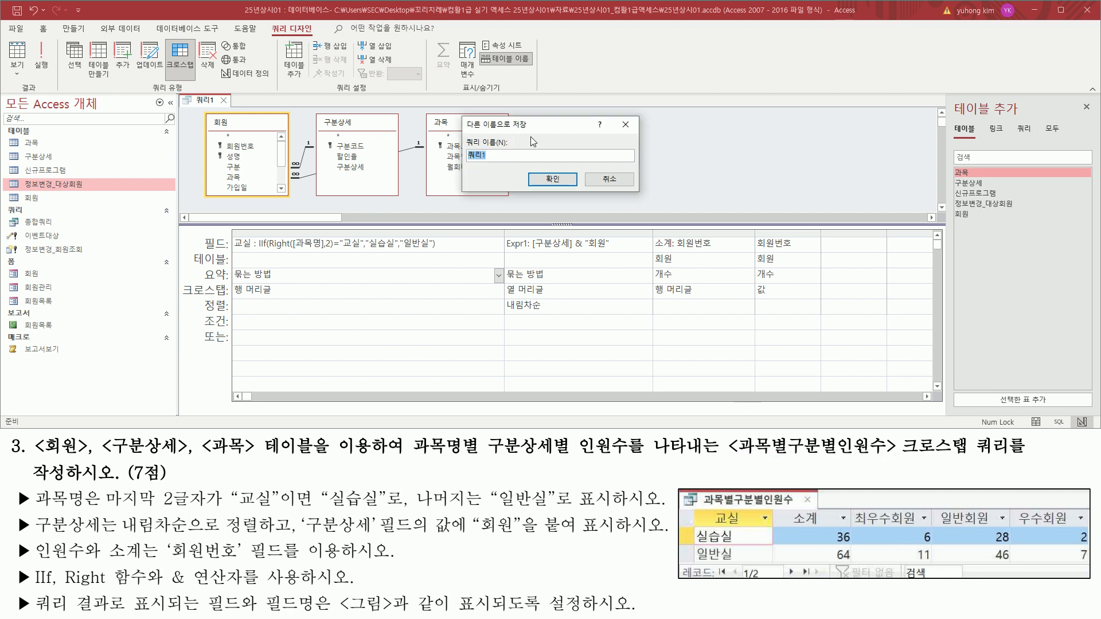
type("과목별구분별")
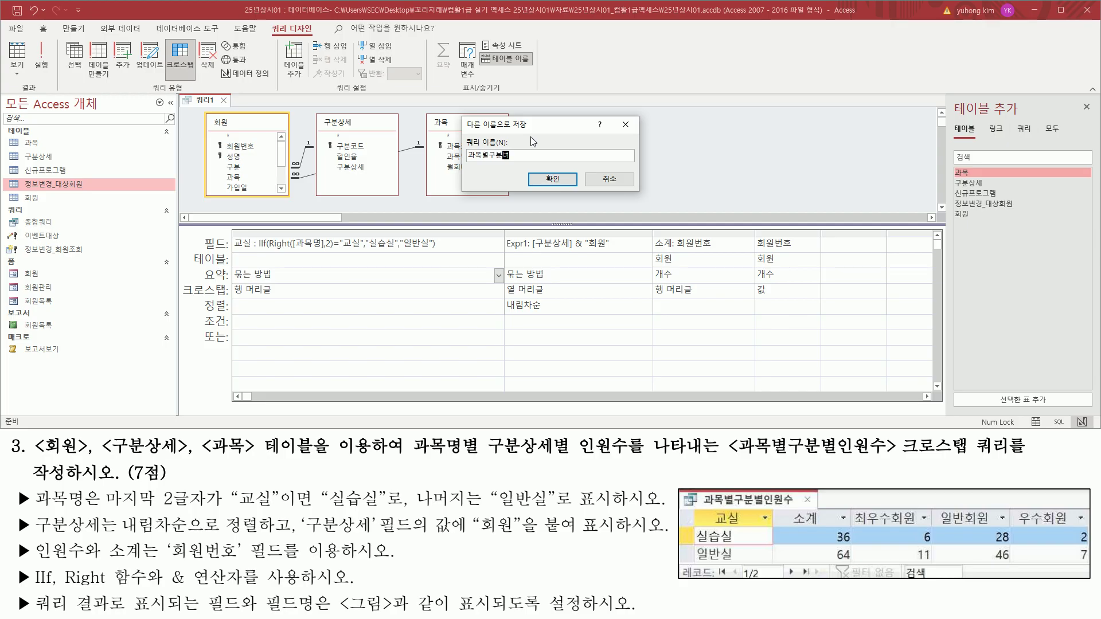
key("ctrl+2")
left_click_drag(466, 164, 537, 165)
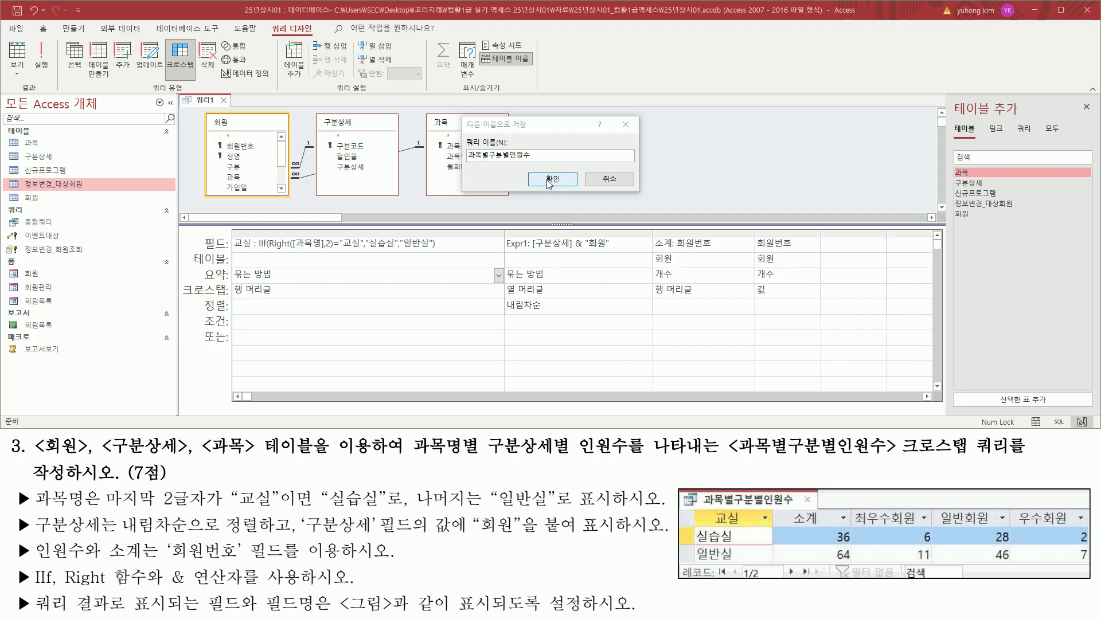
left_click(550, 179)
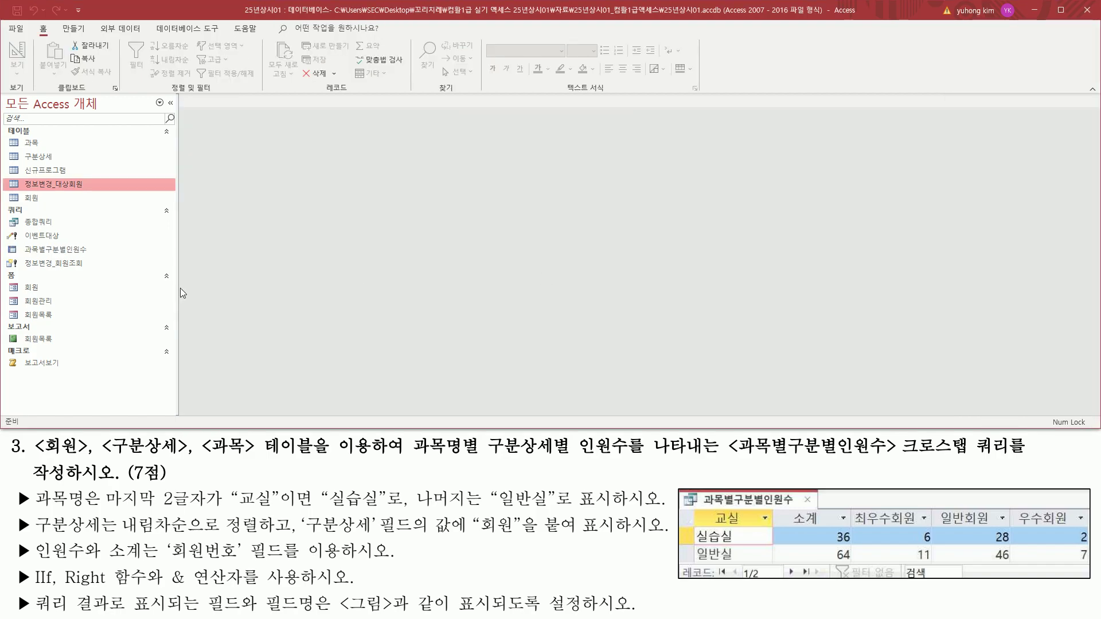
left_click_drag(6, 241, 97, 259)
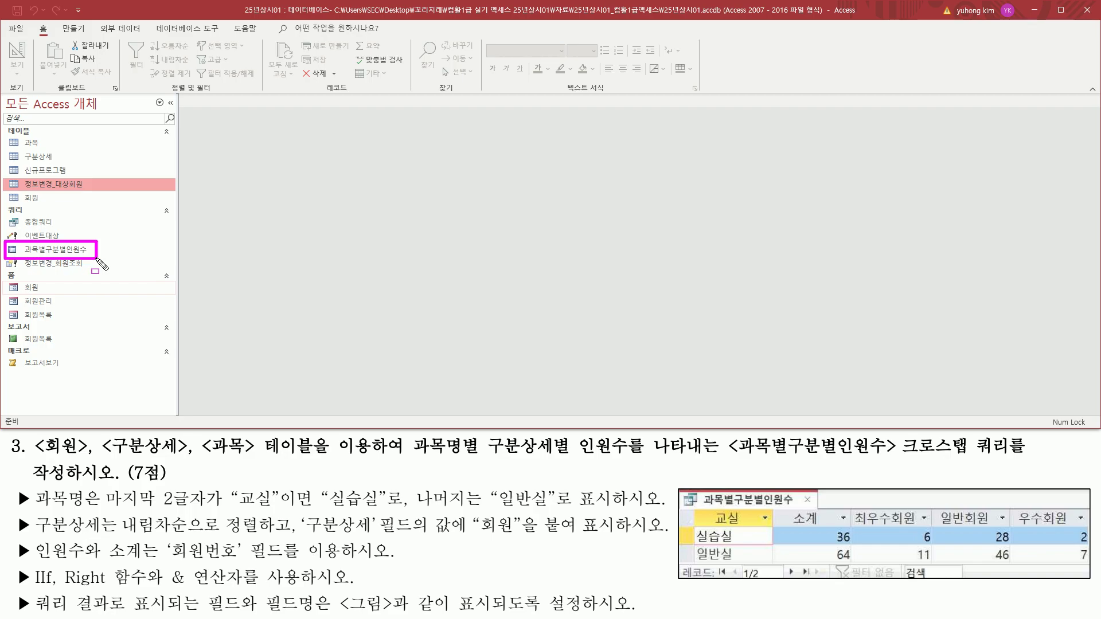
key("Escape")
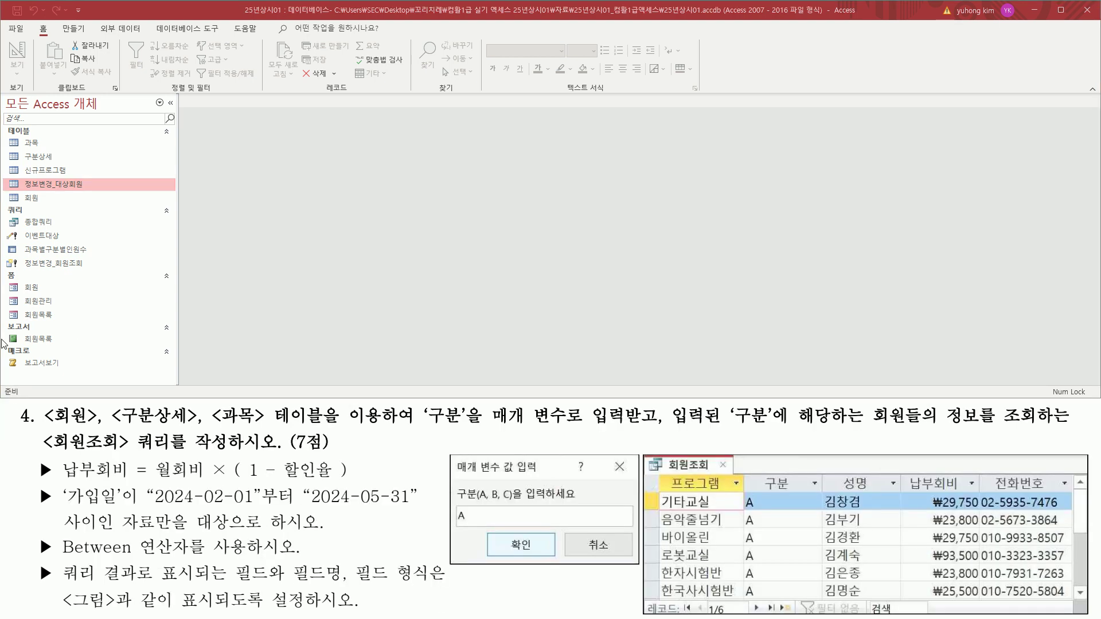
Step: Examine the 회원조회 task's source tables, 구분 parameter prompt, and the result columns and records in the reference picture
left_click_drag(57, 427, 626, 427)
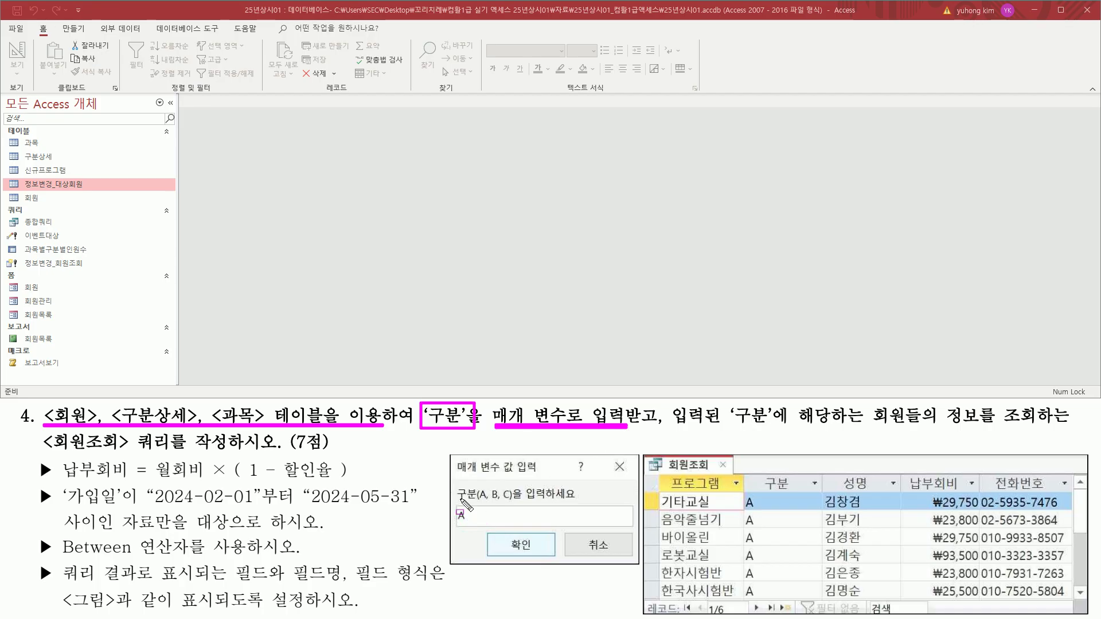
left_click_drag(454, 508, 474, 526)
left_click_drag(672, 426, 1051, 429)
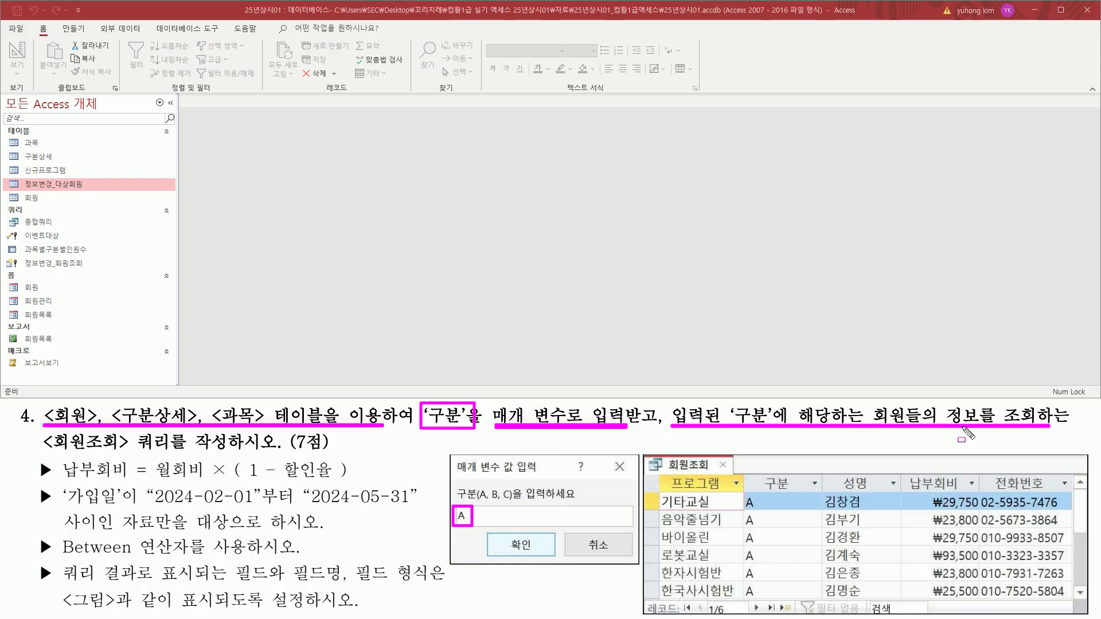
left_click_drag(35, 454, 233, 456)
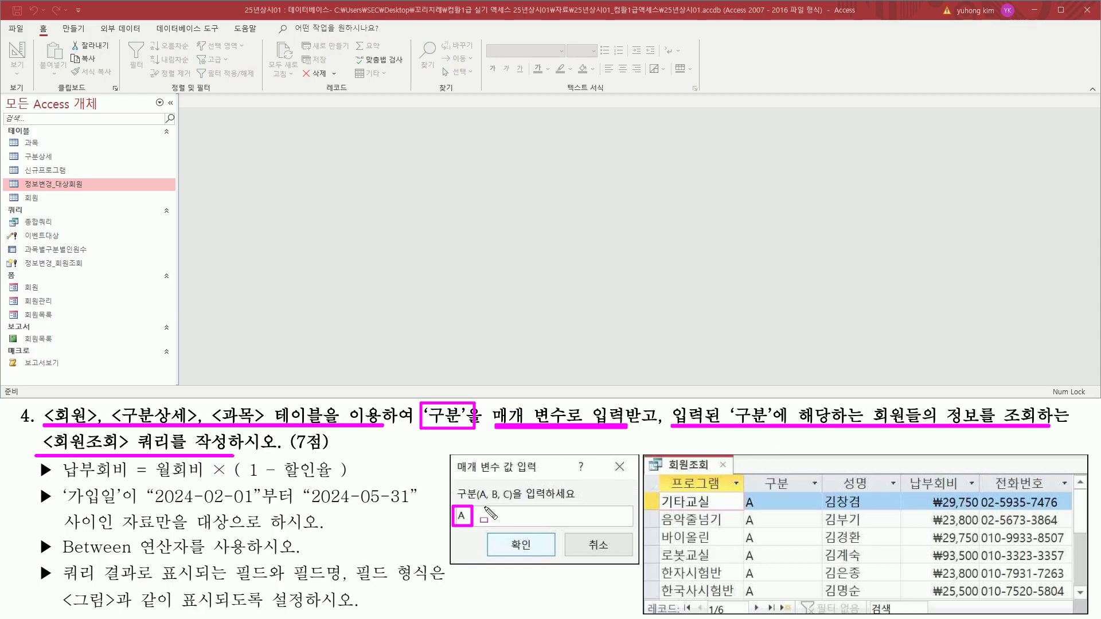
left_click_drag(745, 495, 761, 599)
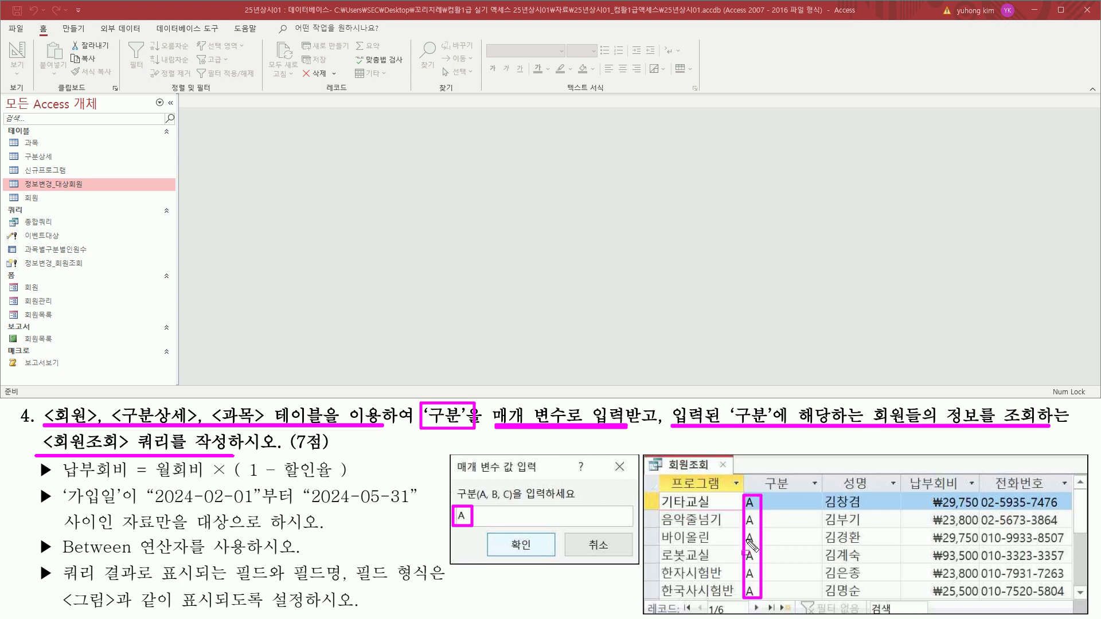
left_click_drag(643, 601, 755, 616)
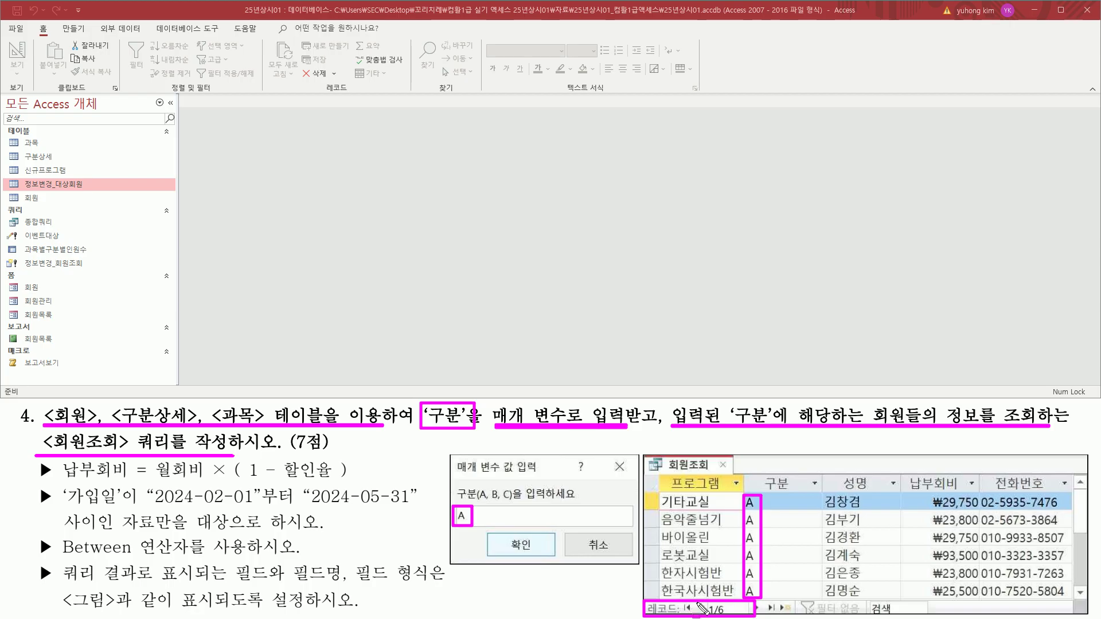
key("e")
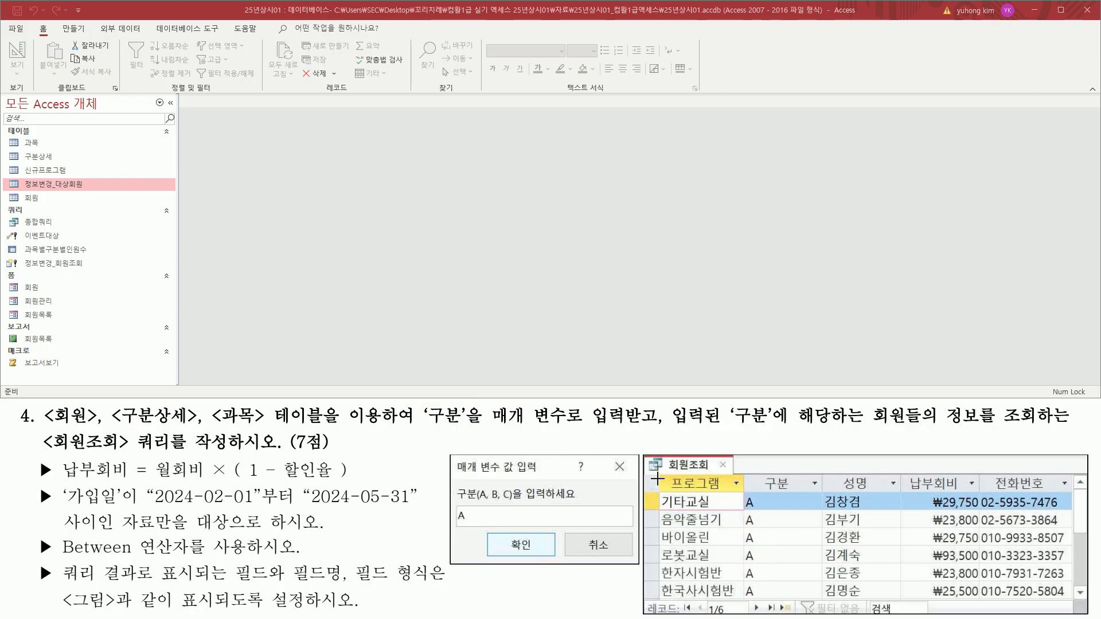
mouse_move(658, 474)
left_mouse_down()
mouse_move(704, 496)
mouse_move(1062, 492)
left_mouse_up()
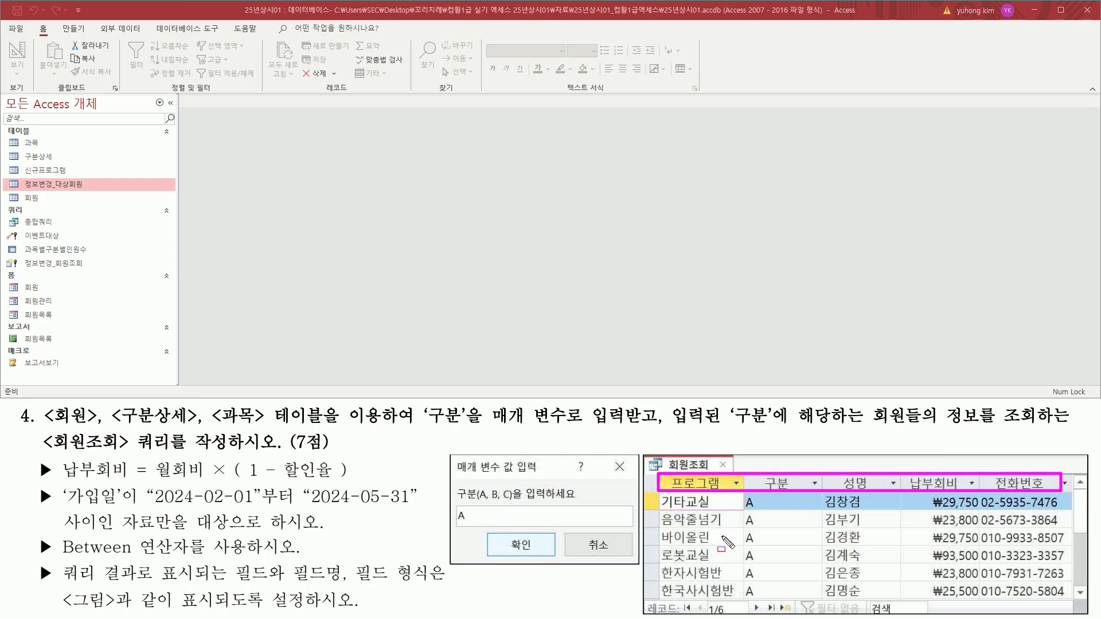
key("Escape")
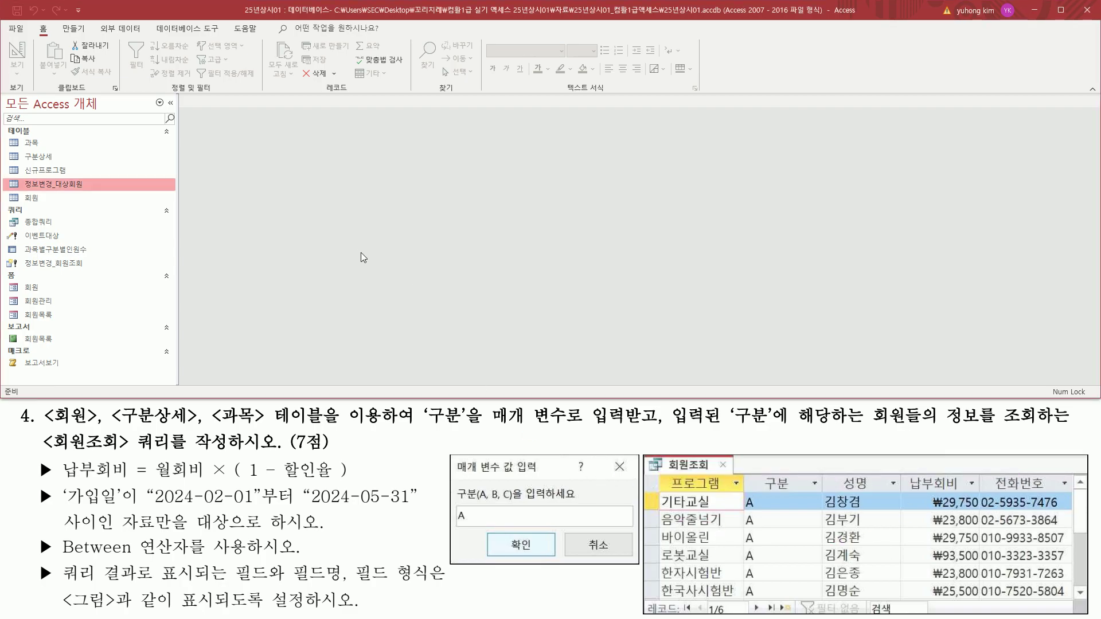
Step: Create a new query in Design view and add the 회원, 구분상세 and 과목 tables to it
left_click(73, 29)
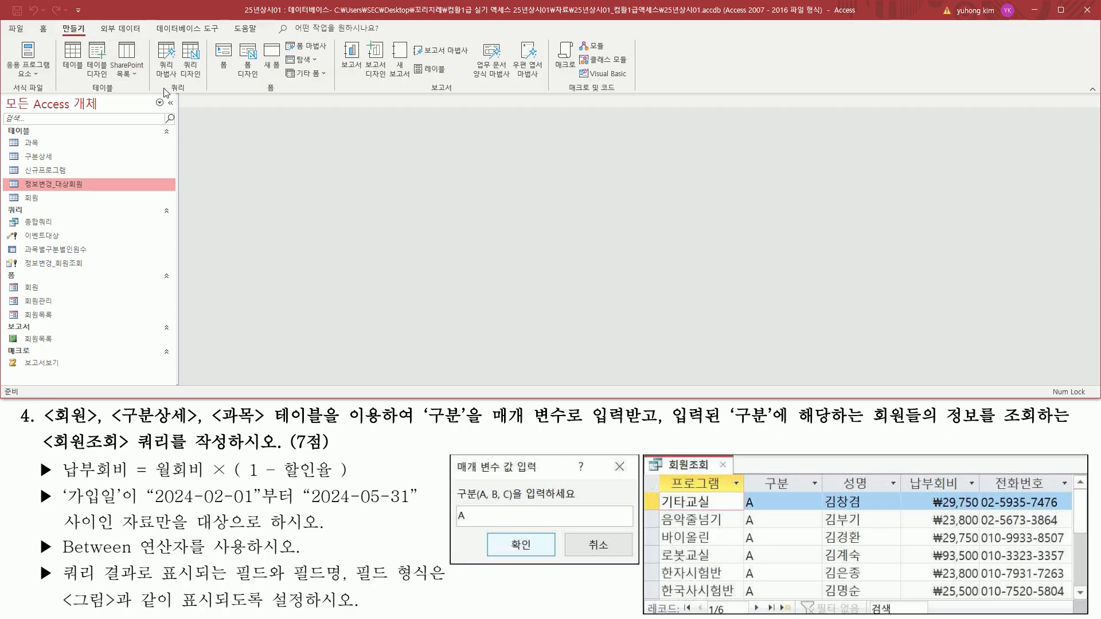
left_click_drag(162, 91, 189, 92)
left_click_drag(174, 39, 207, 81)
left_click(198, 72)
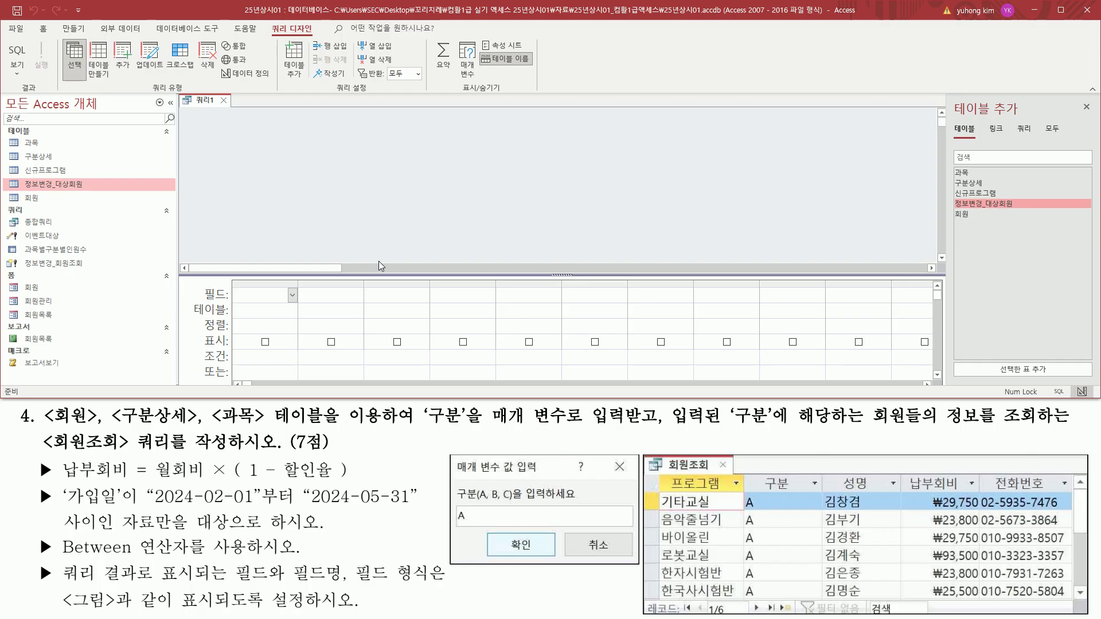
left_click_drag(46, 434, 397, 429)
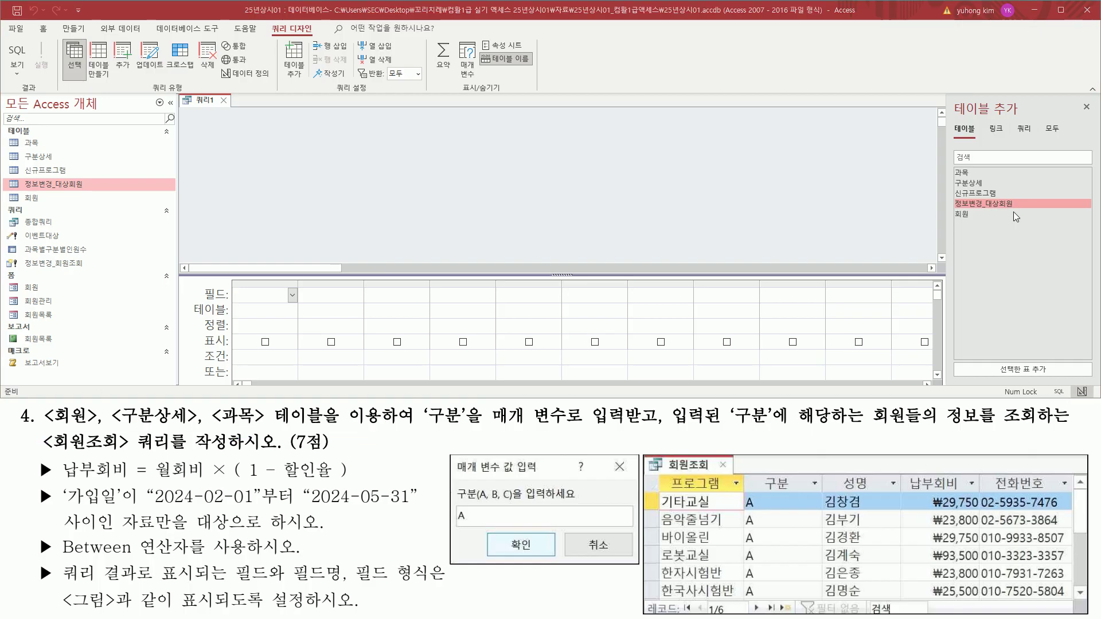
left_click(967, 215)
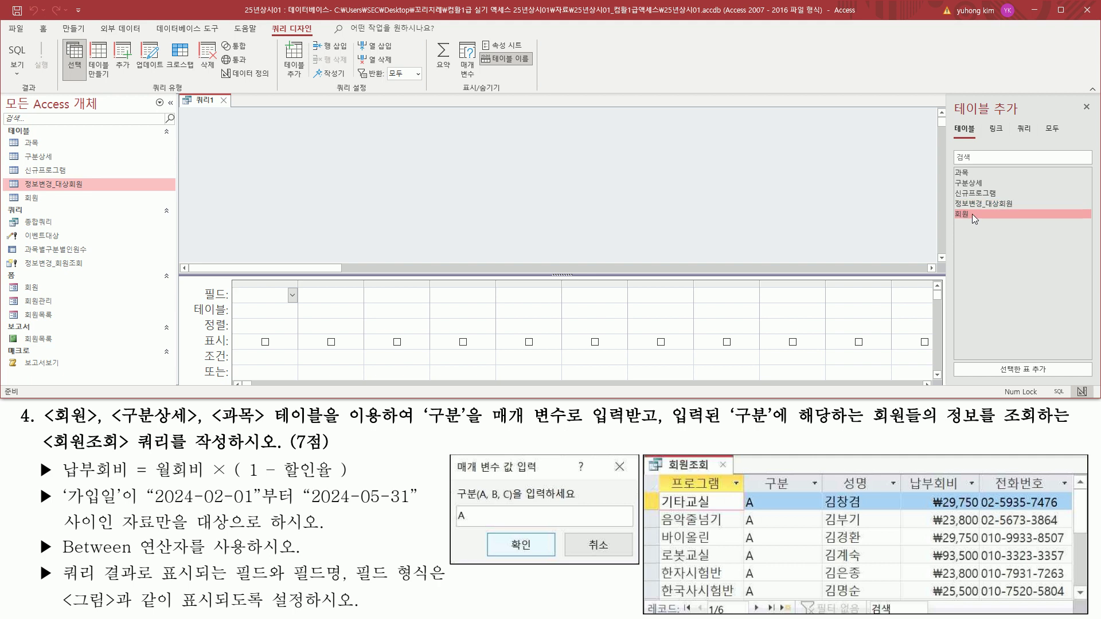
double_click(974, 214)
left_click(979, 182)
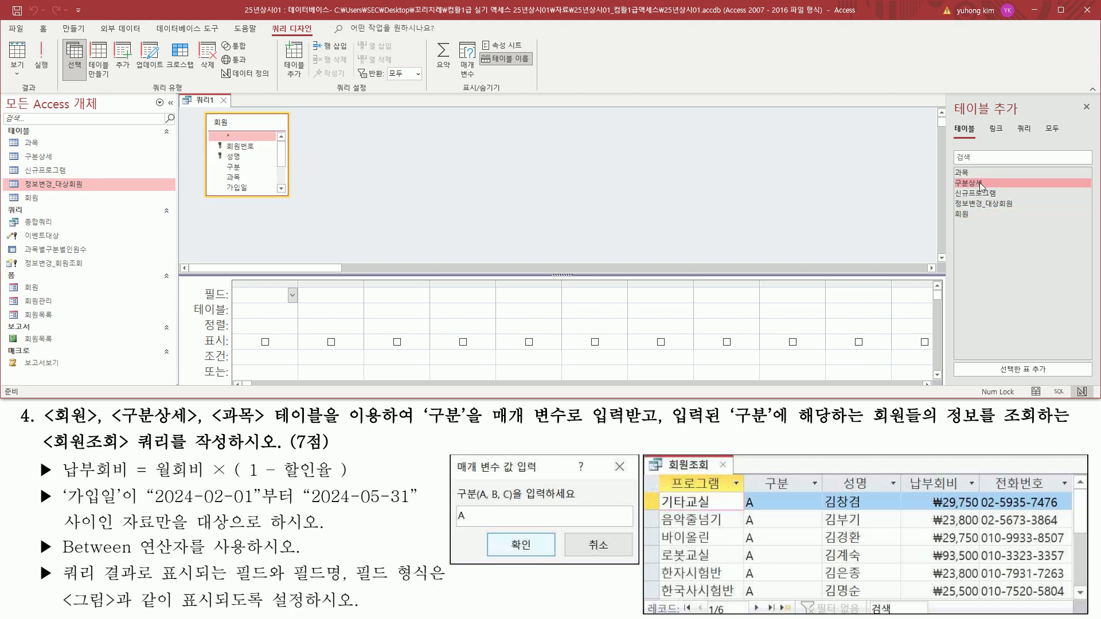
double_click(979, 182)
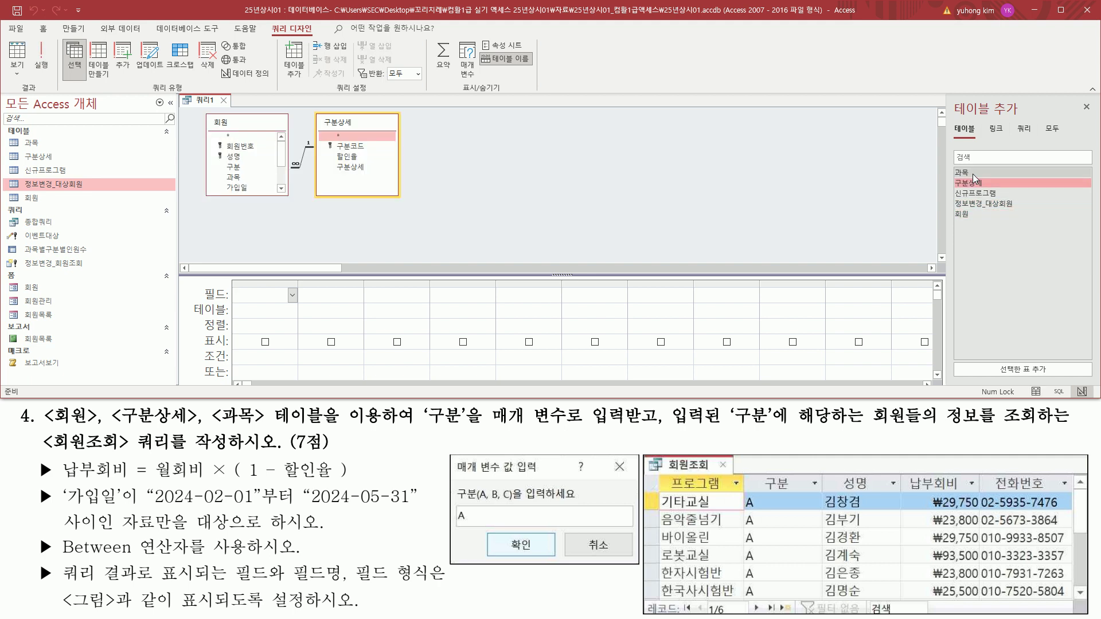
left_click(972, 174)
double_click(973, 174)
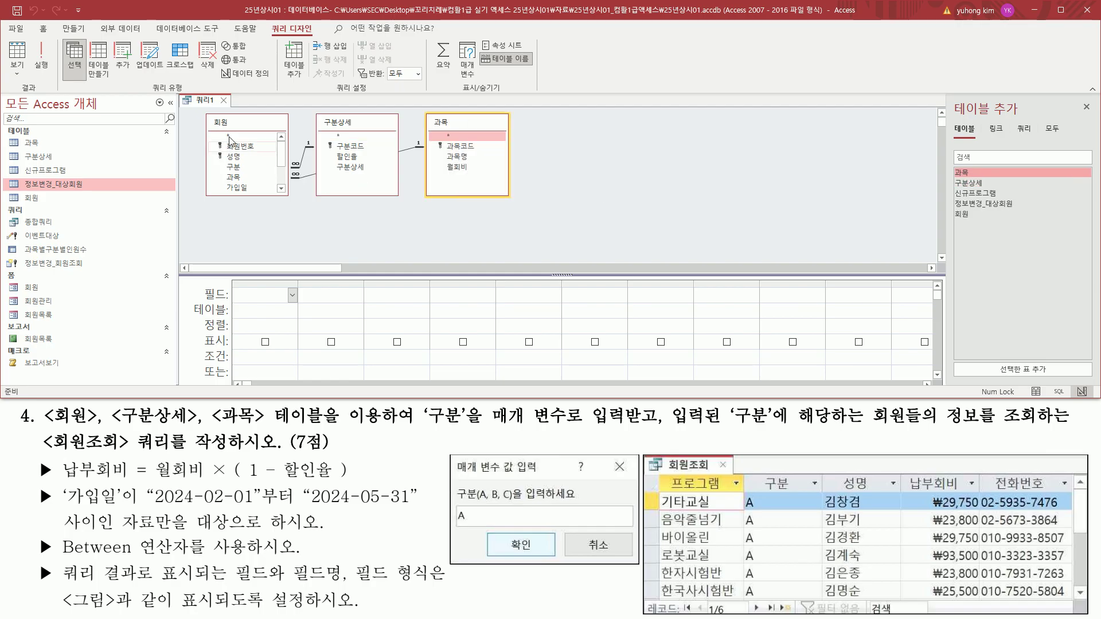
Step: Check the three added tables, close the table-adding pane and enlarge the query design grid
left_click_drag(194, 109, 515, 199)
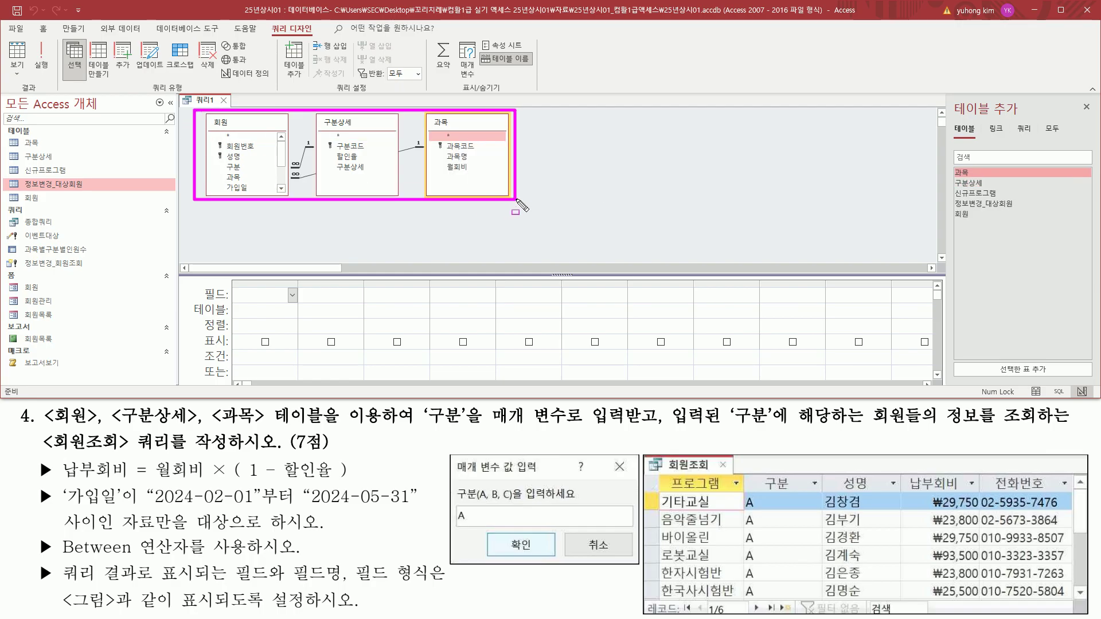
left_click_drag(1077, 99, 1097, 118)
key("Escape")
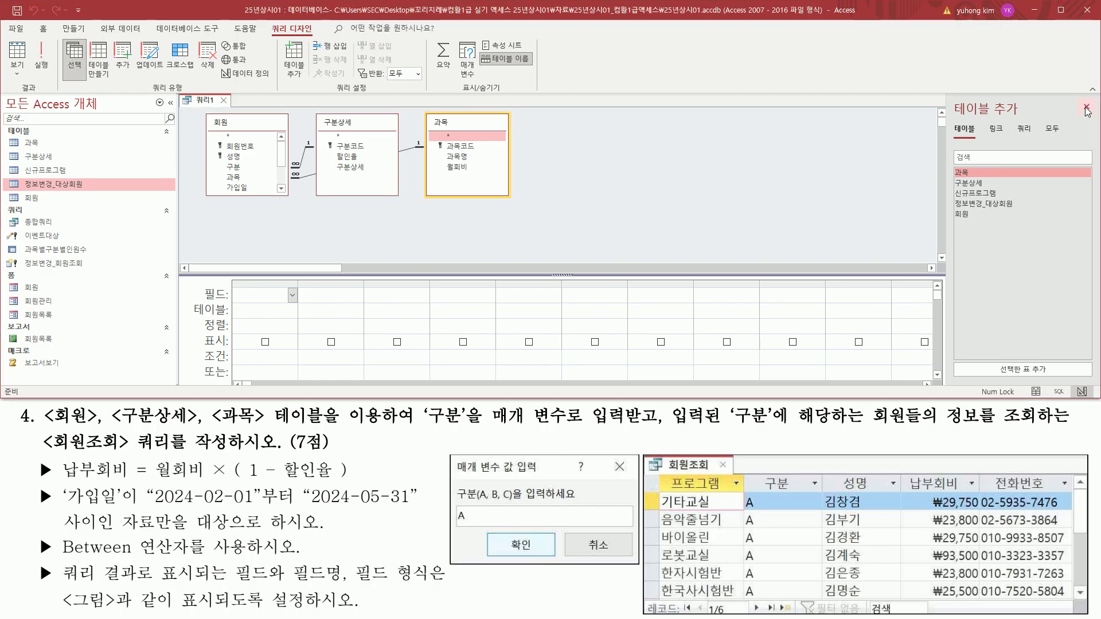
left_click(1086, 108)
left_click_drag(535, 275, 530, 216)
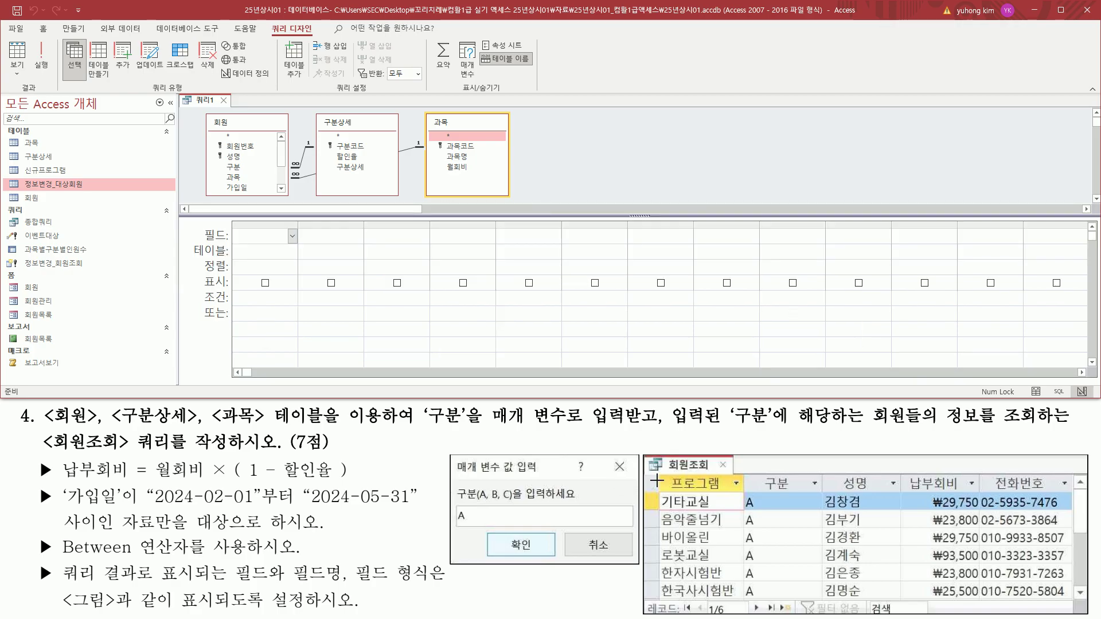
Step: Compare the reference picture's 프로그램 column with the field lists of the query's source tables
mouse_move(659, 473)
left_mouse_down()
mouse_move(672, 490)
mouse_move(1047, 604)
mouse_move(1070, 597)
left_mouse_up()
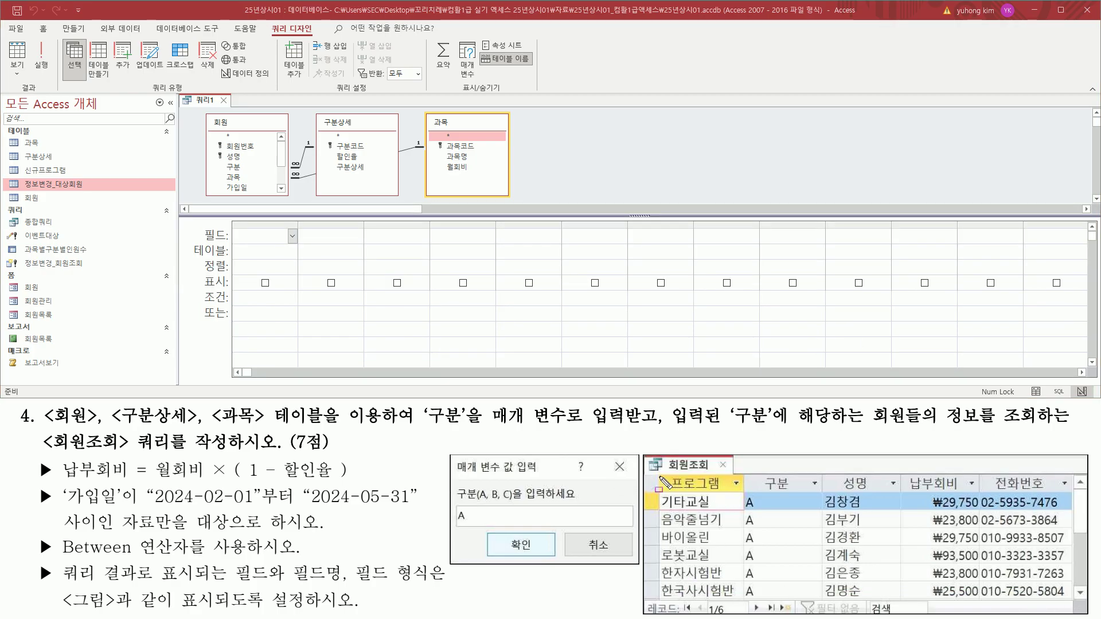
left_click_drag(659, 475, 731, 494)
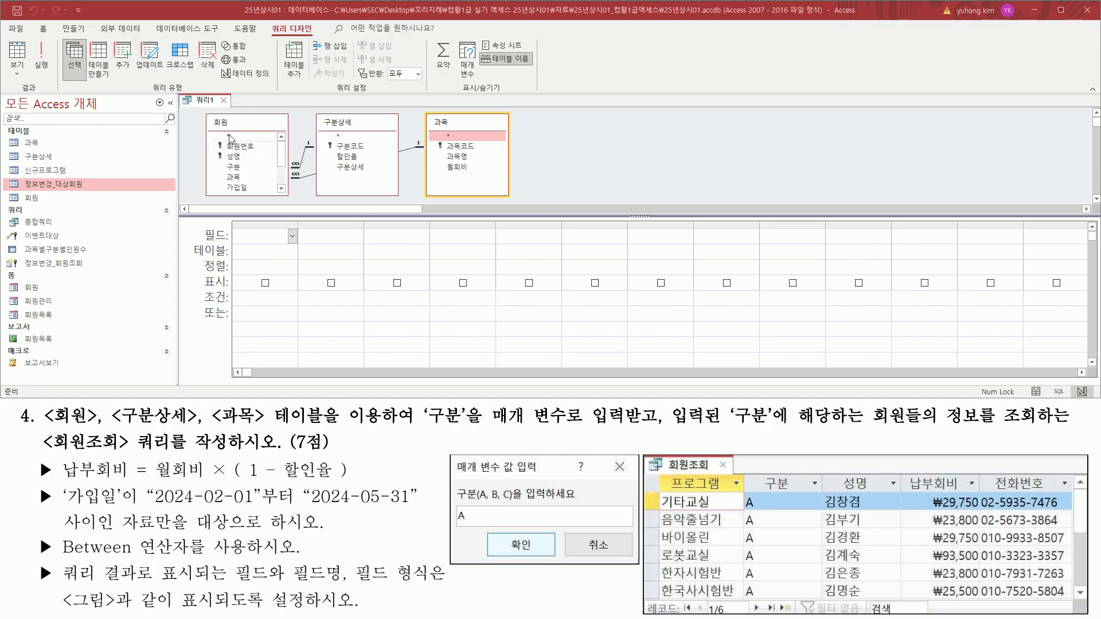
mouse_move(281, 154)
left_mouse_down()
mouse_move(286, 182)
mouse_move(286, 146)
left_mouse_up()
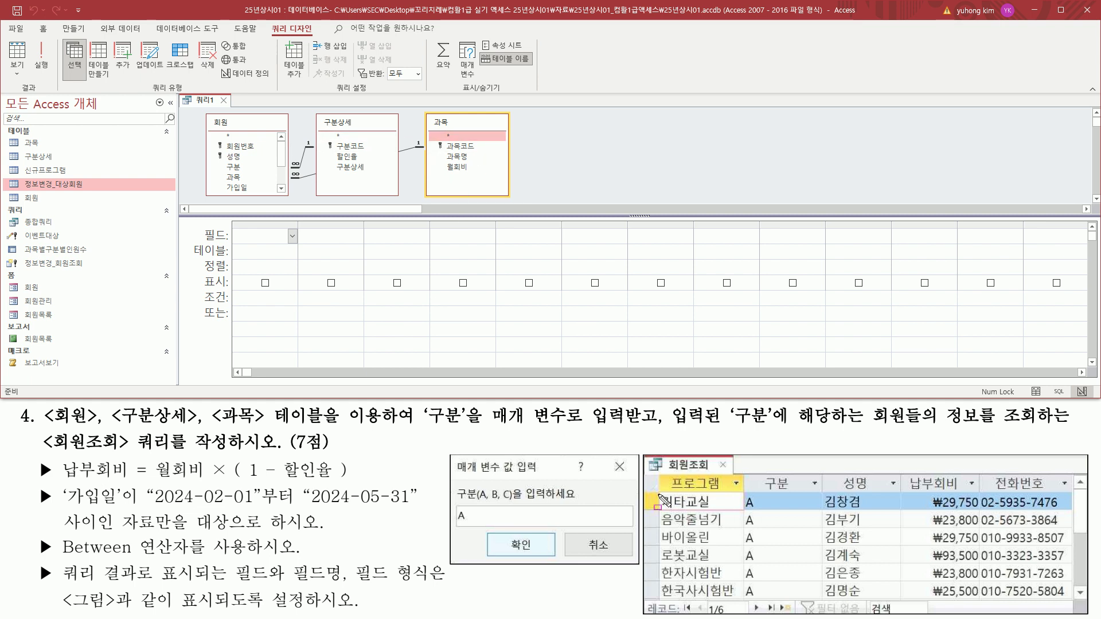
mouse_move(660, 494)
left_mouse_down()
mouse_move(728, 514)
mouse_move(735, 586)
left_mouse_up()
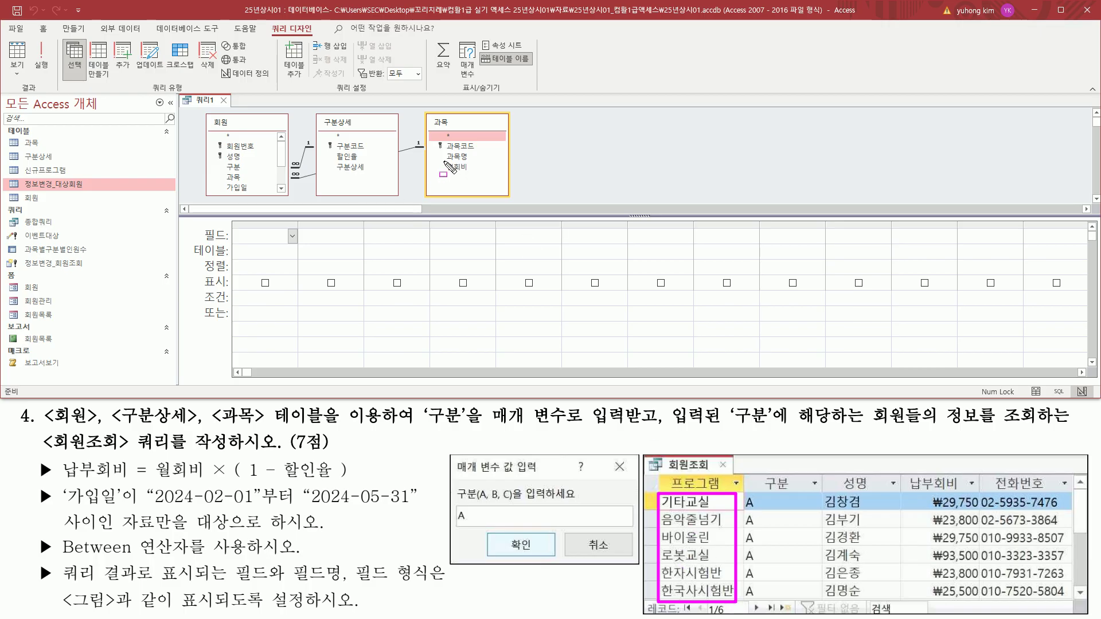
left_click_drag(7, 136, 68, 165)
key("Escape")
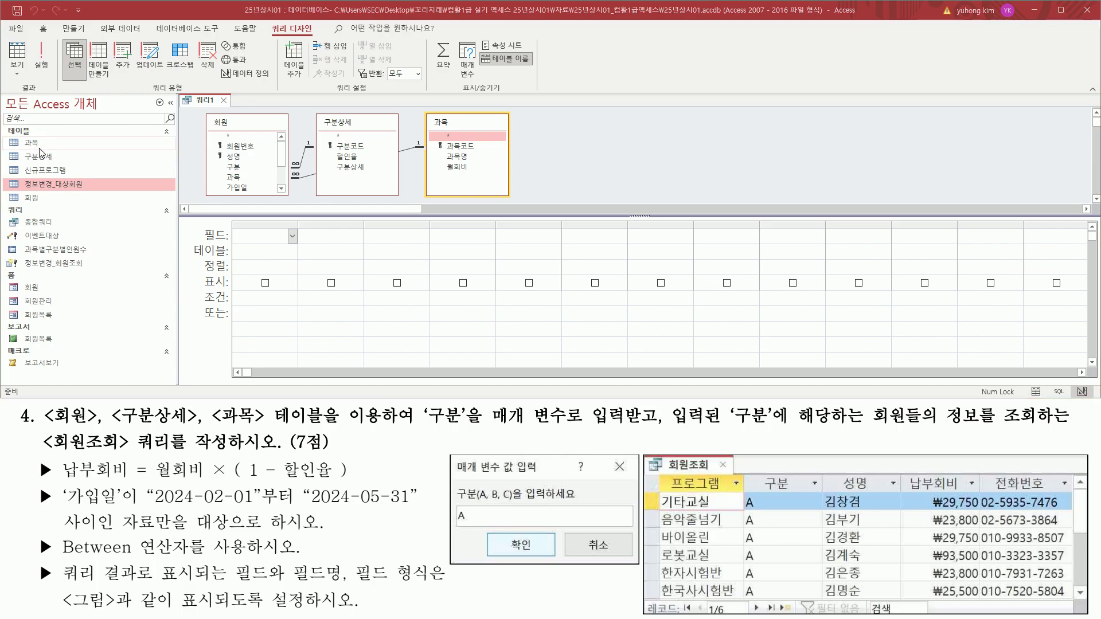
Step: Open the 과목 table to examine its 프로그램 column, and compare it with the 과목 field list in the query
double_click(42, 144)
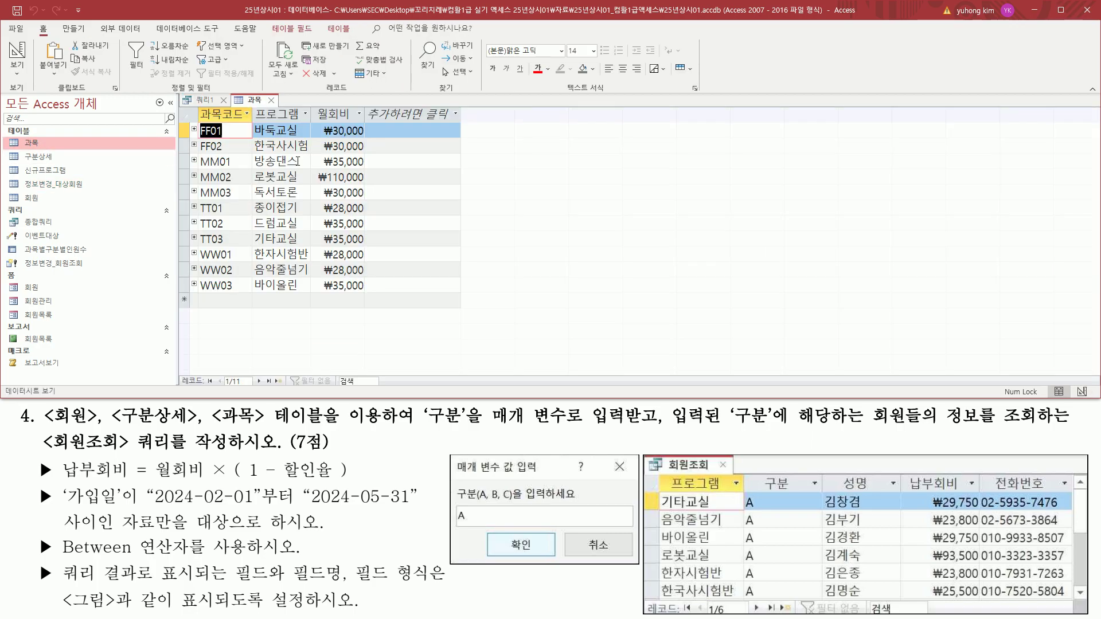
mouse_move(252, 122)
left_mouse_down()
mouse_move(310, 155)
mouse_move(314, 296)
left_mouse_up()
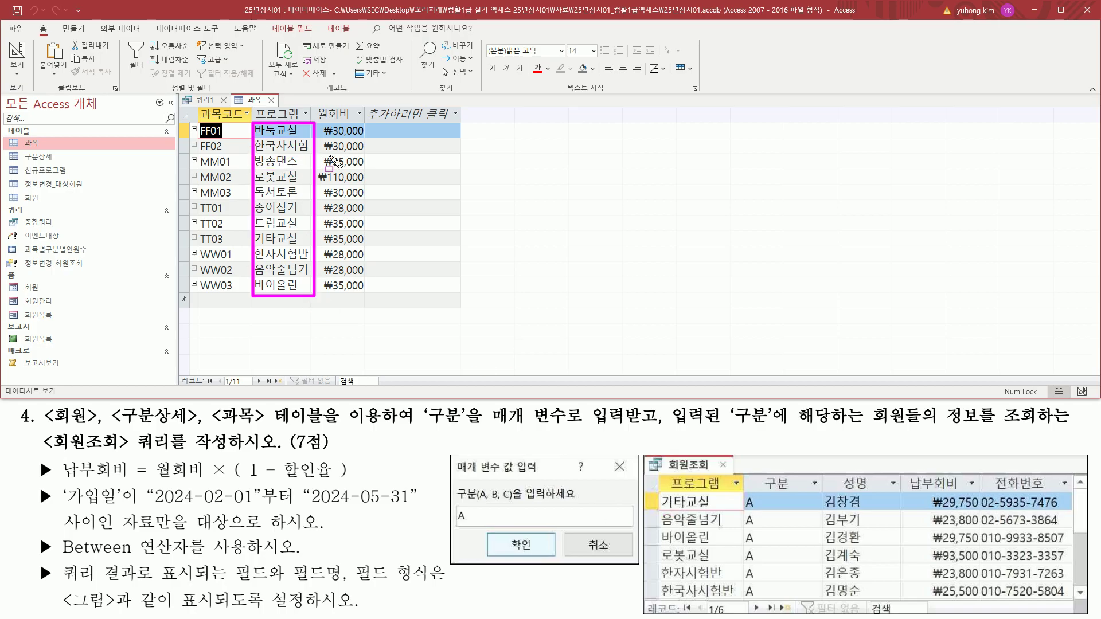
left_click_drag(255, 103, 301, 122)
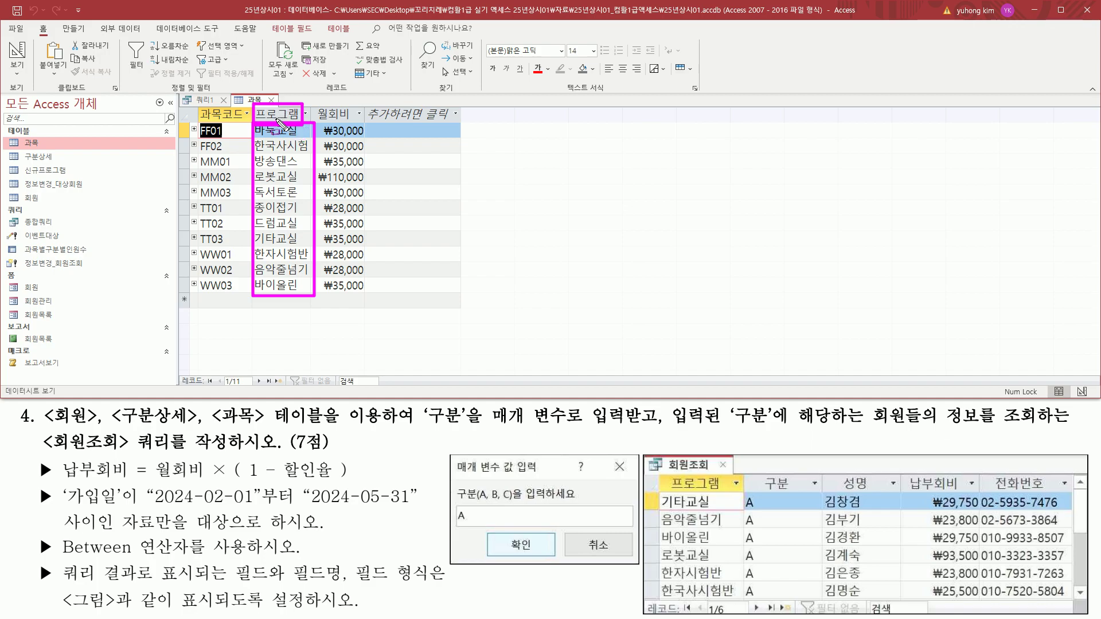
key("e")
left_click_drag(233, 94, 276, 106)
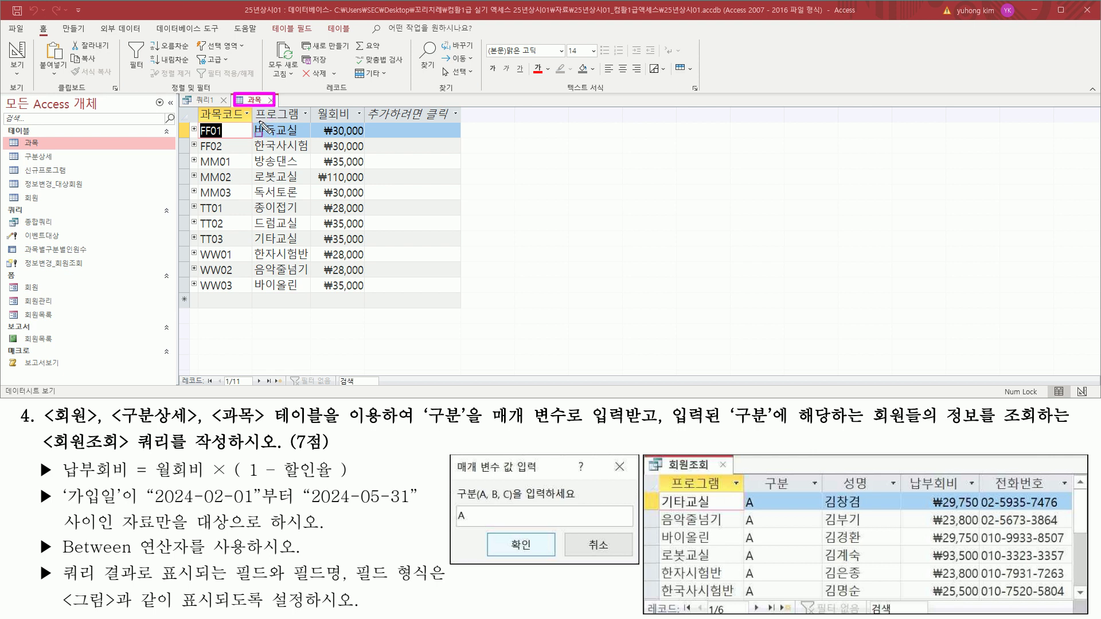
key("Escape")
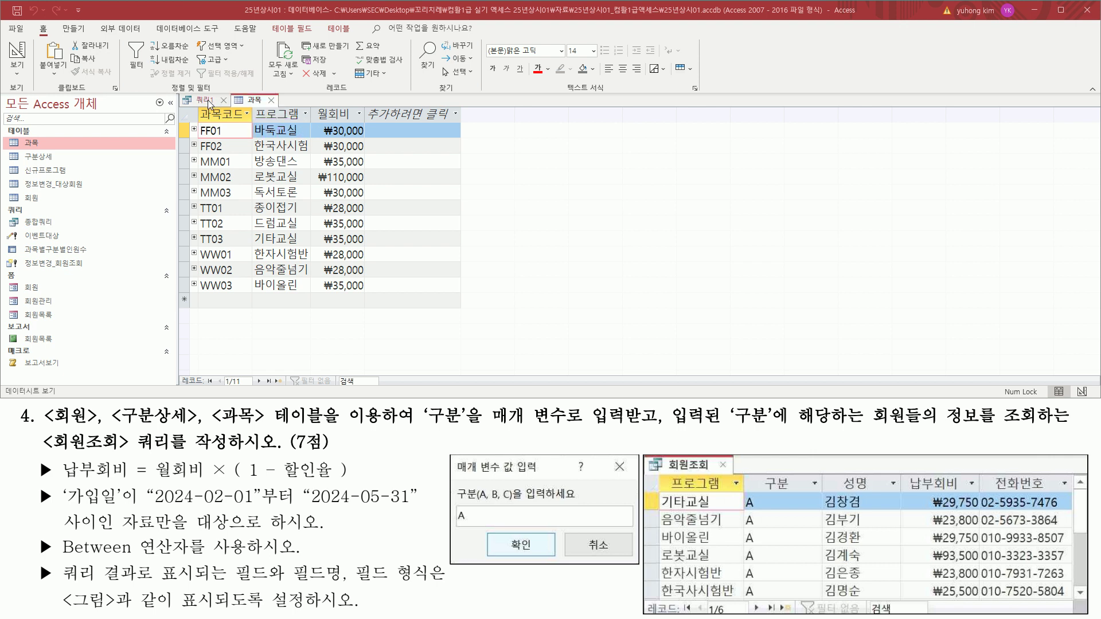
left_click(212, 102)
left_click_drag(426, 113, 516, 196)
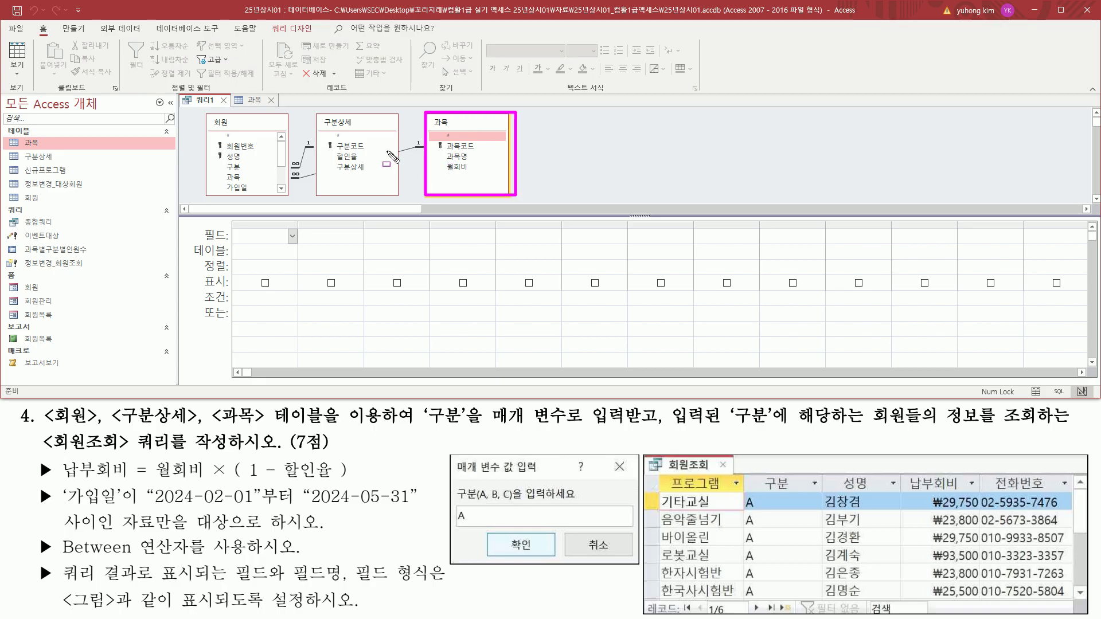
key("Escape")
Step: Switch the 과목 table to Design view, check the 캡션 property of the 과목명 field and close the table
left_click(250, 100)
right_click(250, 98)
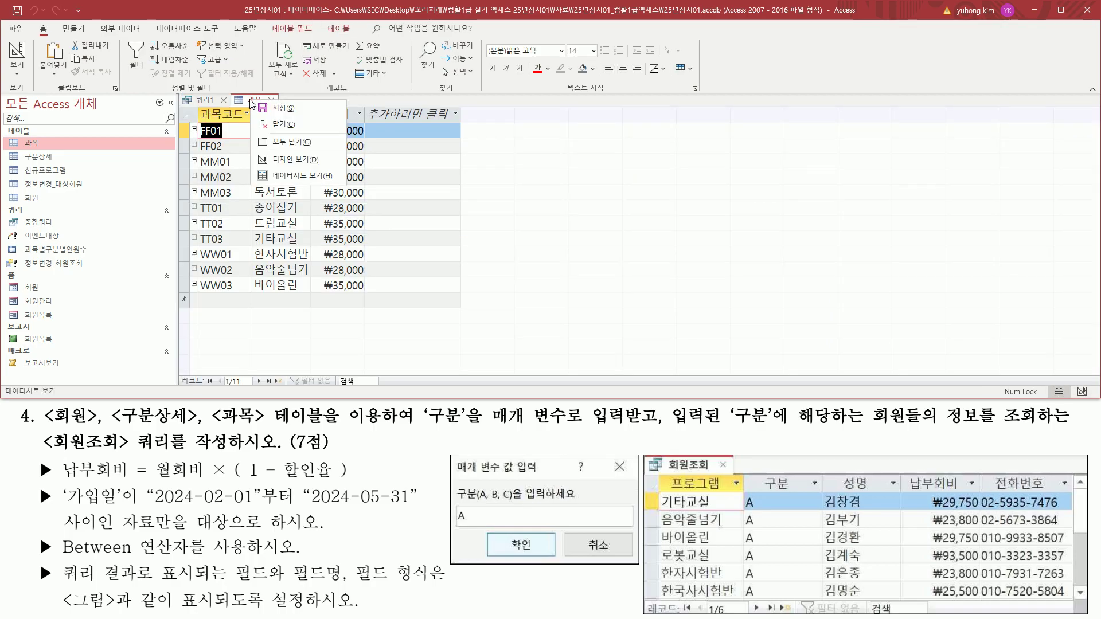
left_click(274, 162)
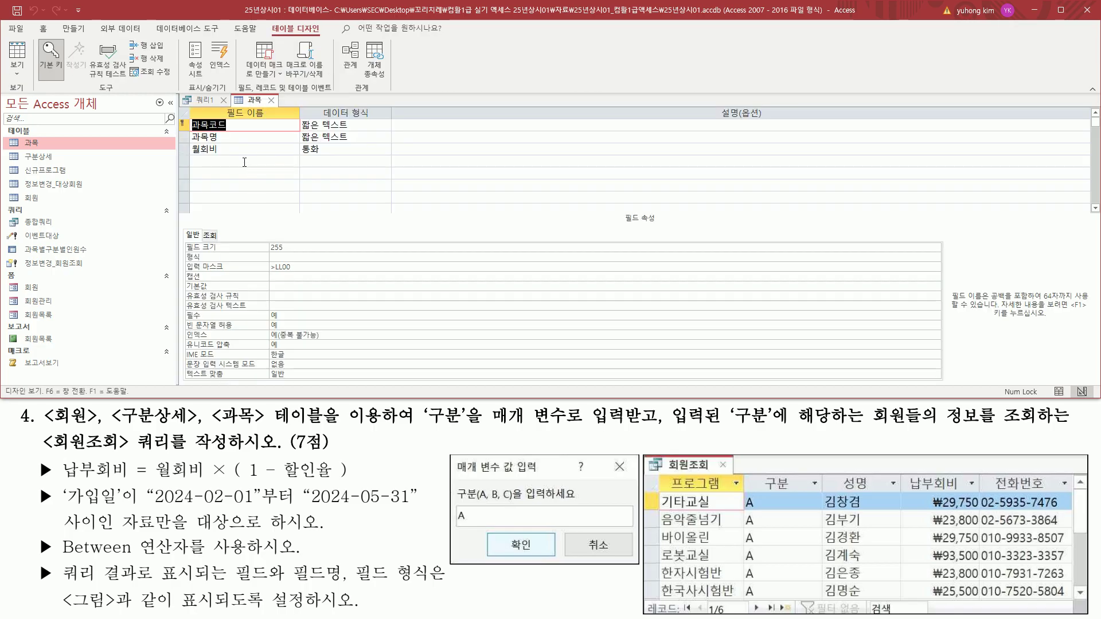
left_click(223, 137)
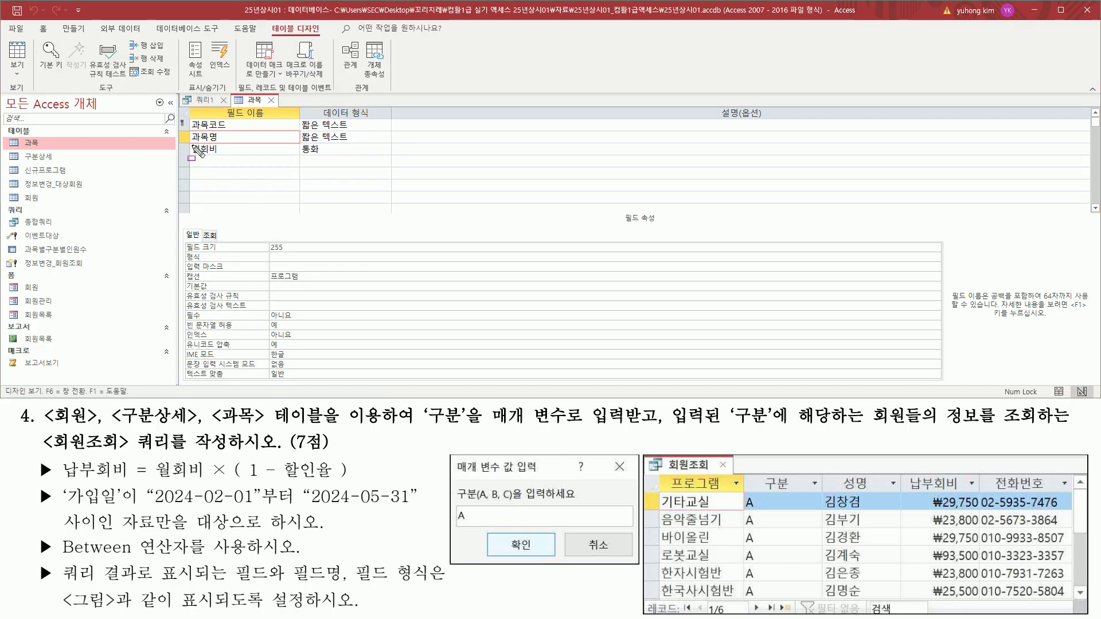
left_click_drag(180, 143, 244, 143)
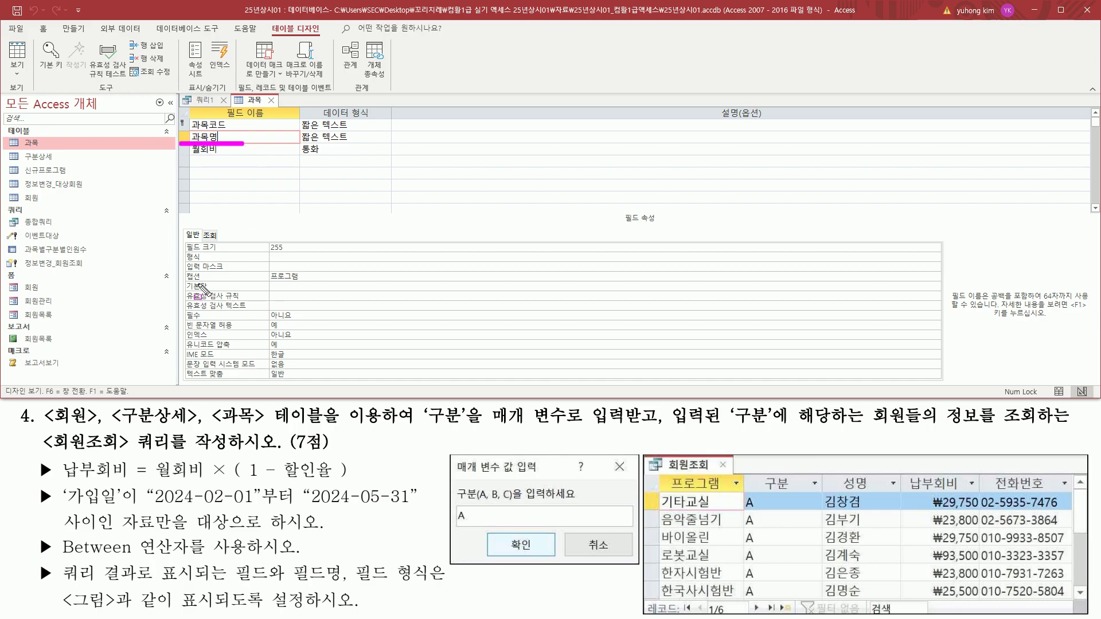
left_click_drag(184, 269, 312, 283)
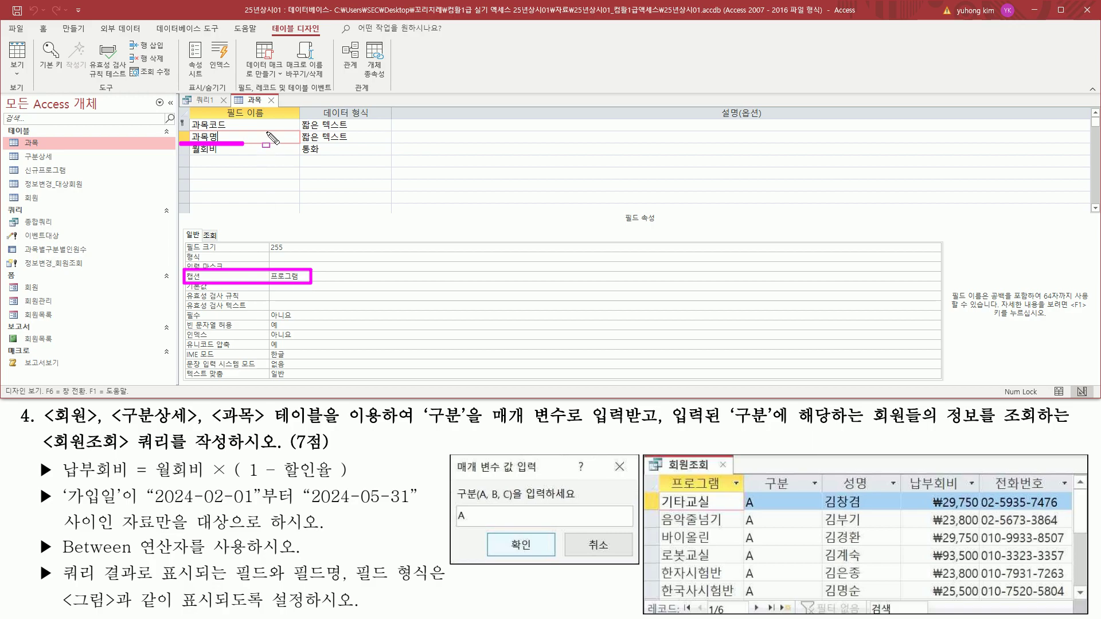
mouse_move(269, 99)
left_mouse_down()
mouse_move(284, 115)
mouse_move(275, 106)
left_mouse_up()
key("Escape")
left_click(271, 101)
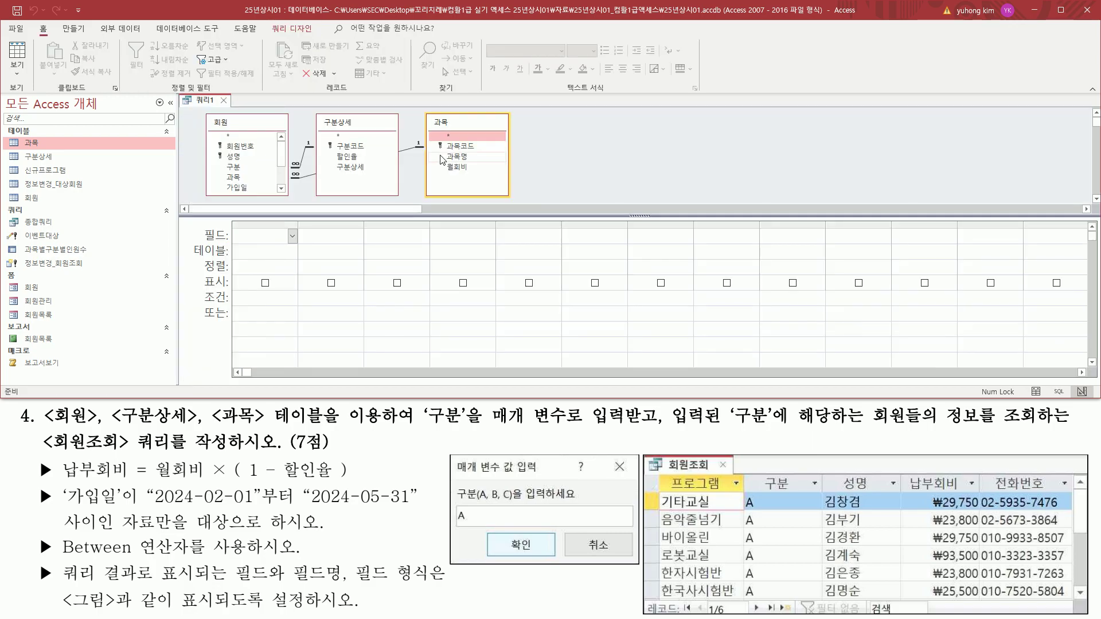
Step: Add the 과목명 field from the 과목 table and the 구분 field from the 회원 table to the query grid
left_click(458, 158)
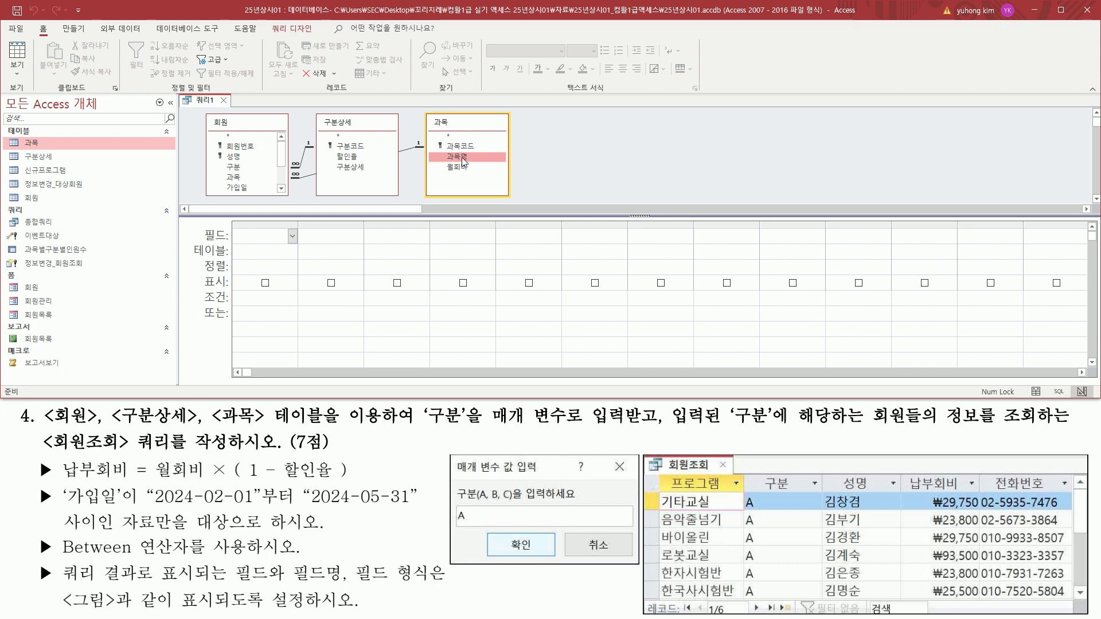
double_click(463, 161)
left_click_drag(756, 473, 806, 497)
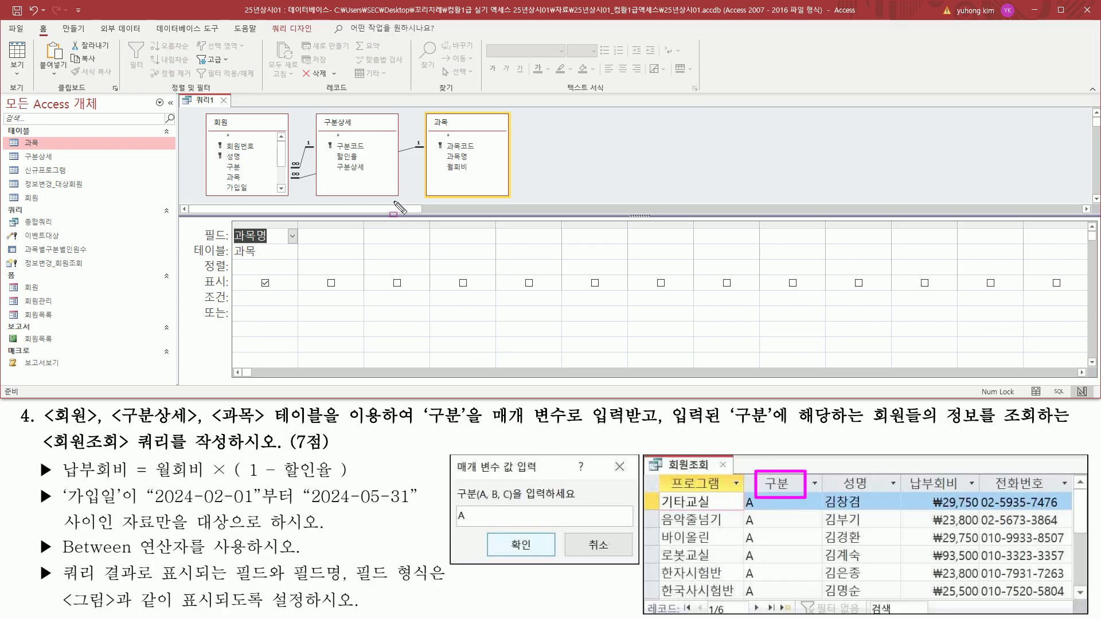
left_click_drag(222, 163, 265, 188)
key("Escape")
left_click(235, 166)
double_click(237, 167)
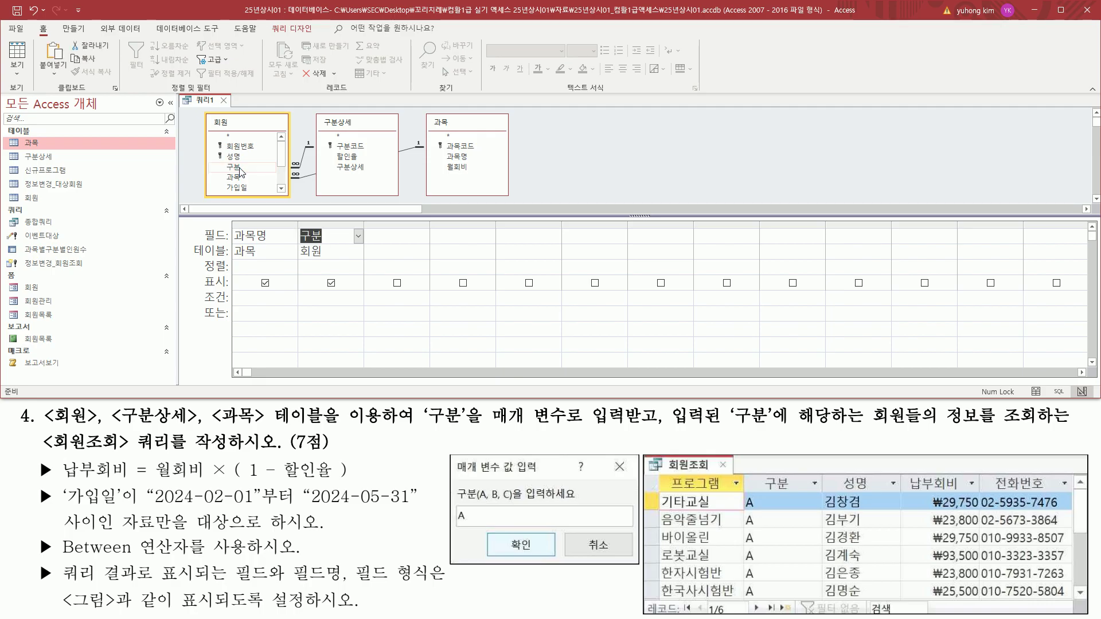
Step: Add the 성명 field from the 회원 table as the query's third column
left_click_drag(832, 472, 884, 493)
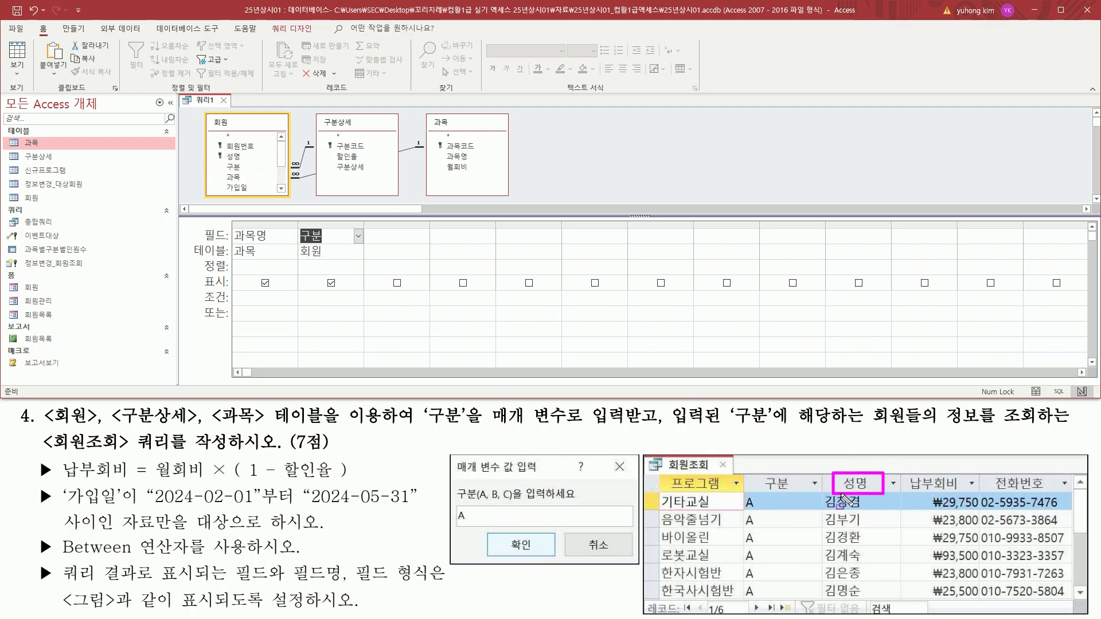
left_click_drag(221, 150, 246, 163)
left_click(238, 157)
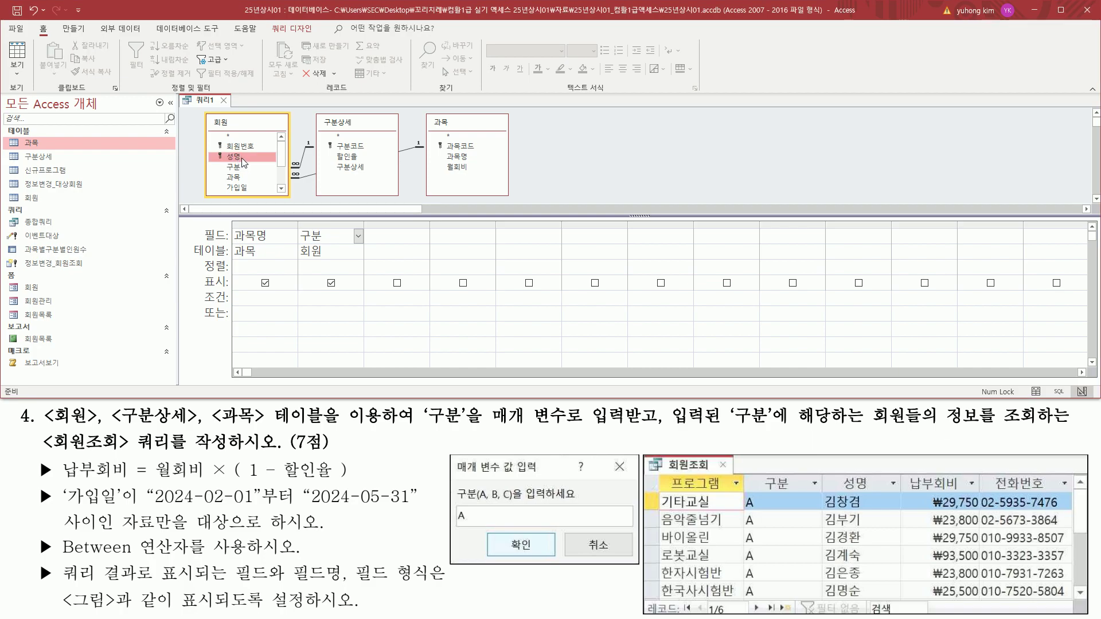
double_click(241, 157)
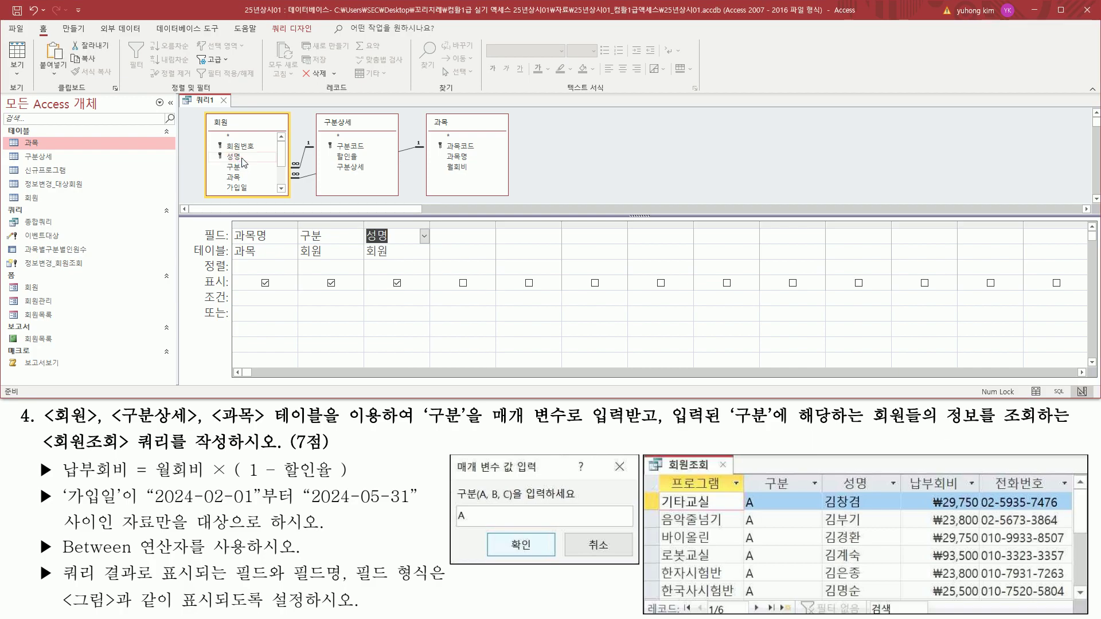
Step: Examine the 납부회비 formula in the task text and locate its 월회비 and 할인율 fields in the source tables
left_click_drag(901, 465, 973, 498)
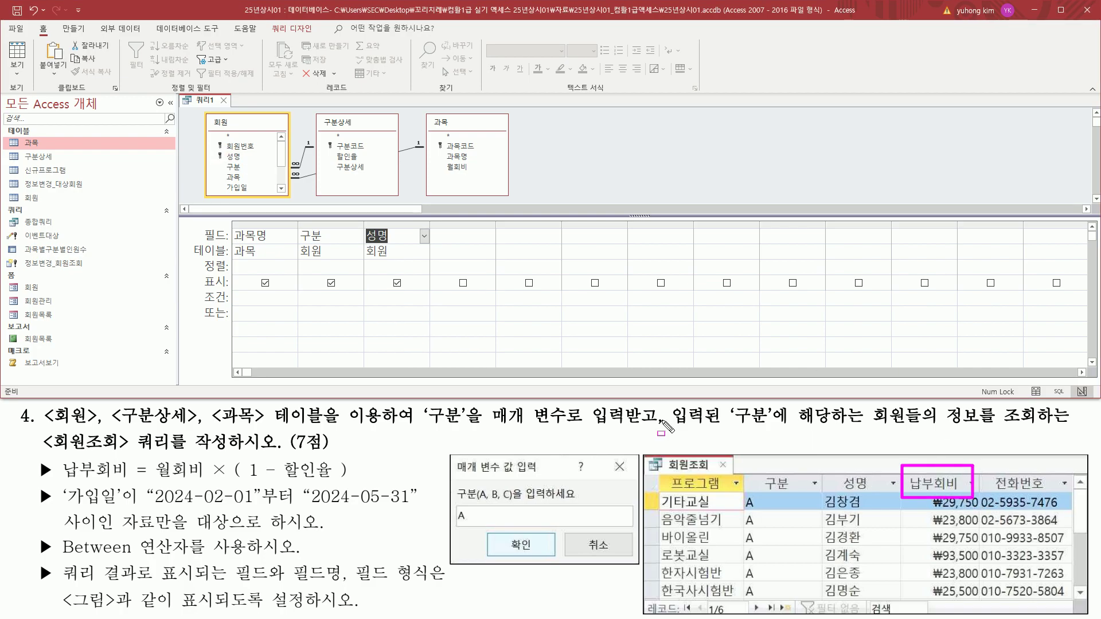
key("Escape")
scroll(282, 186, "down", 2)
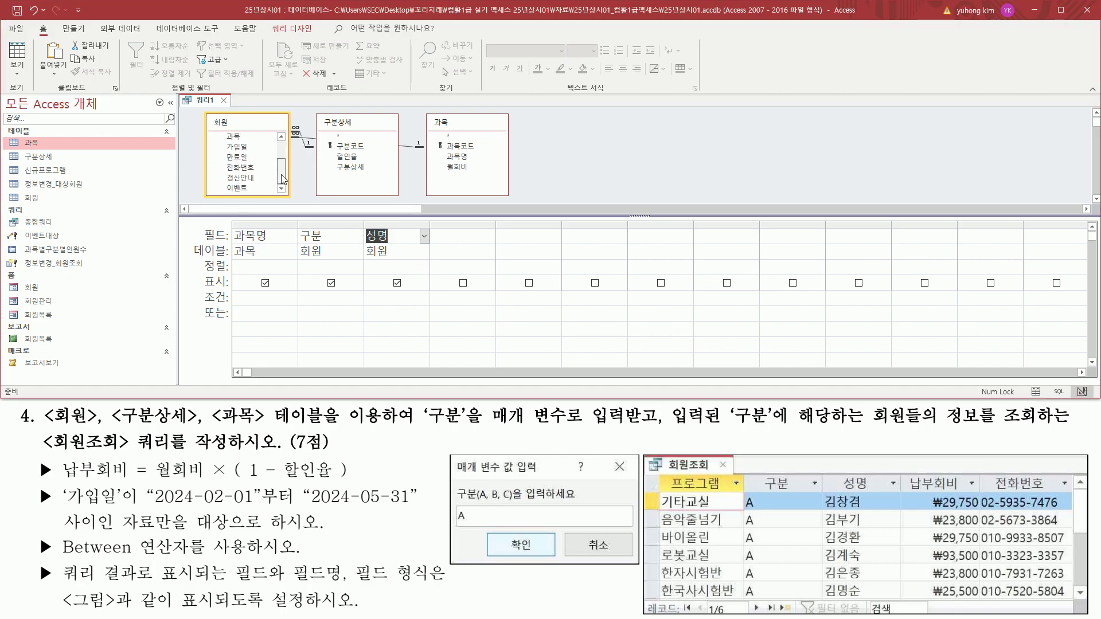
scroll(283, 172, "up", 2)
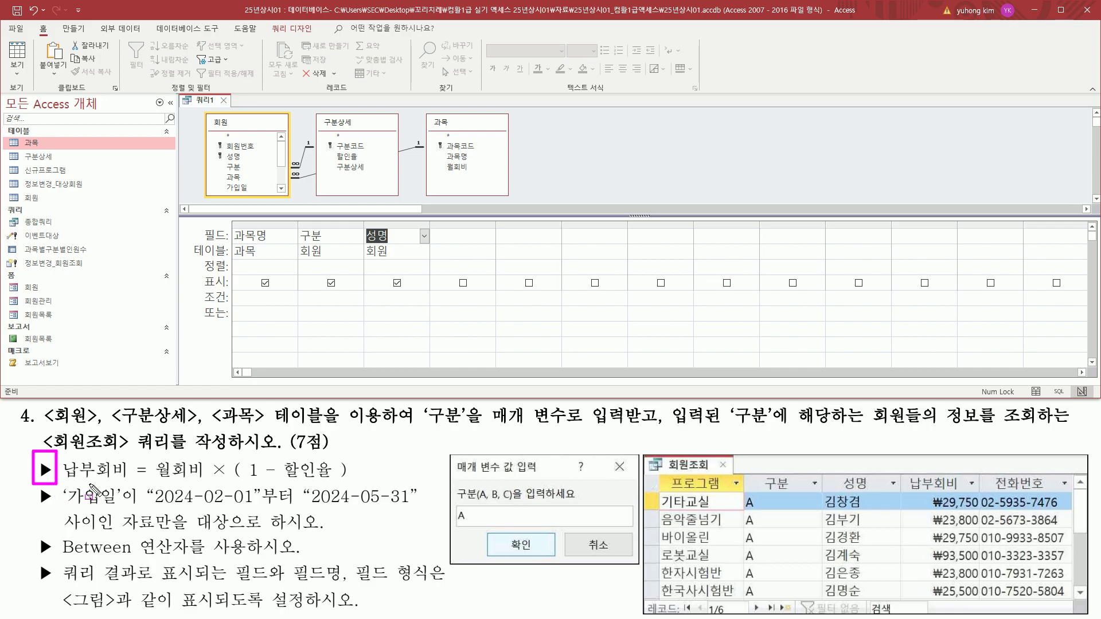
left_click_drag(151, 479, 353, 483)
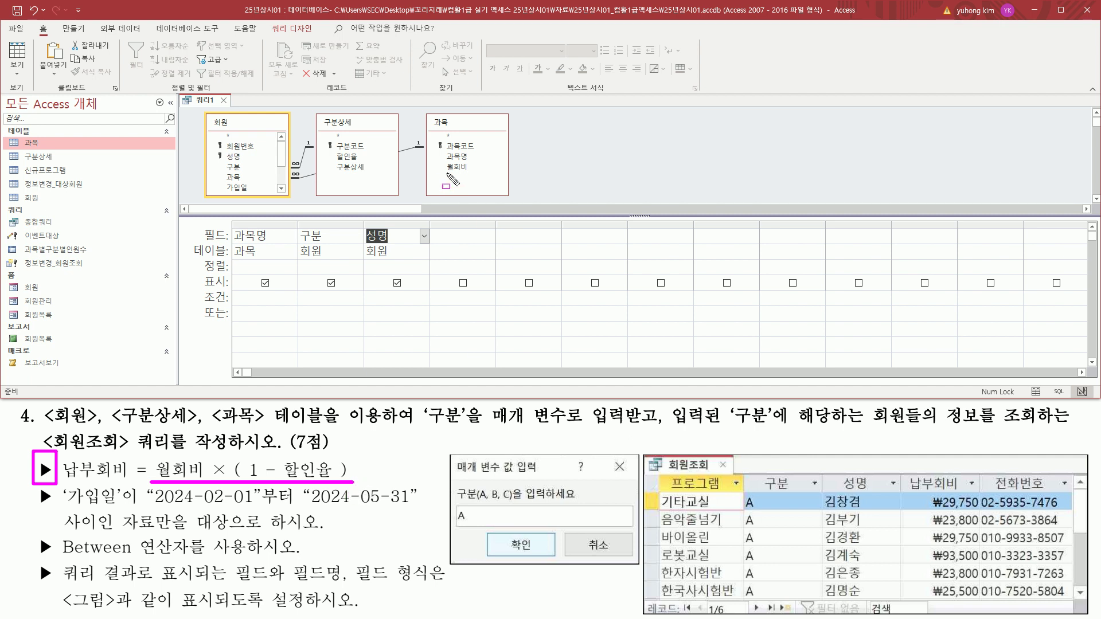
left_click_drag(440, 161, 471, 172)
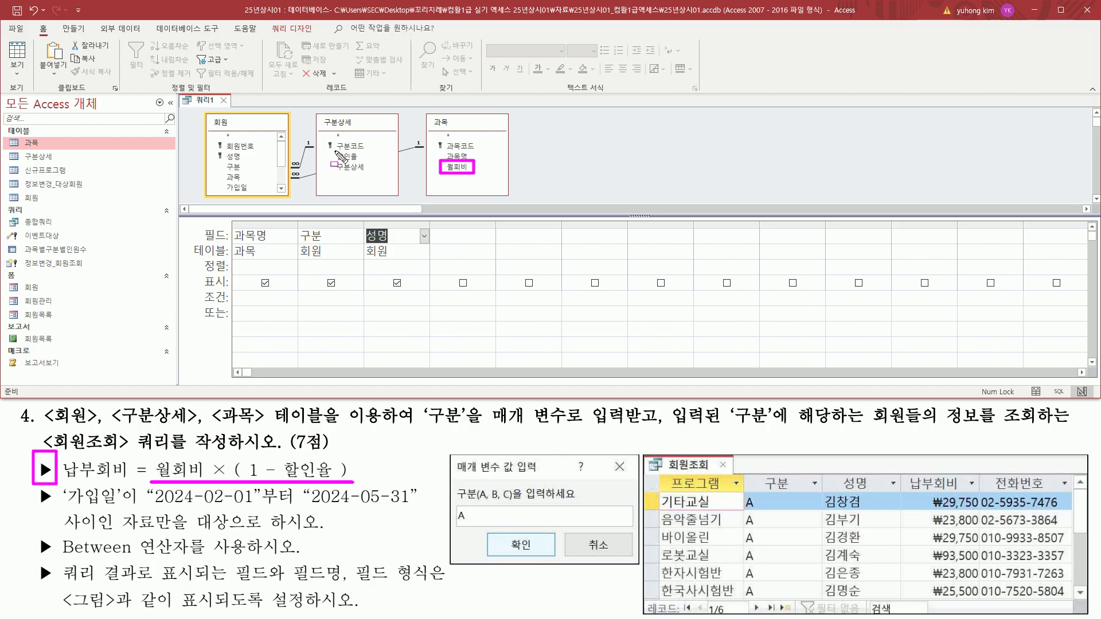
left_click_drag(332, 151, 364, 163)
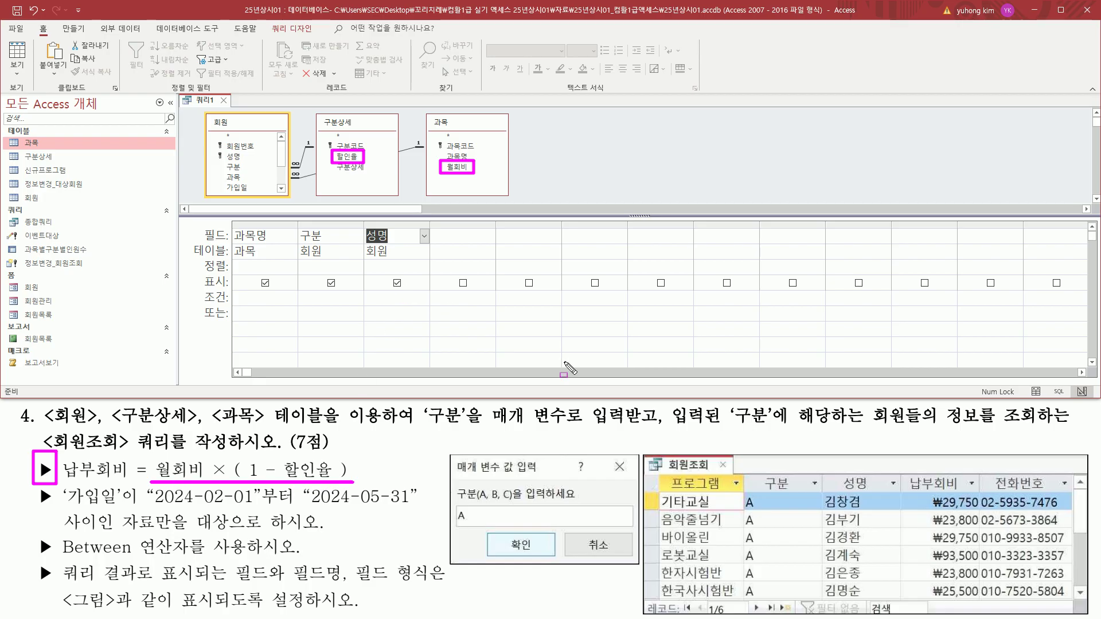
mouse_move(906, 470)
left_mouse_down()
mouse_move(923, 491)
mouse_move(965, 493)
left_mouse_up()
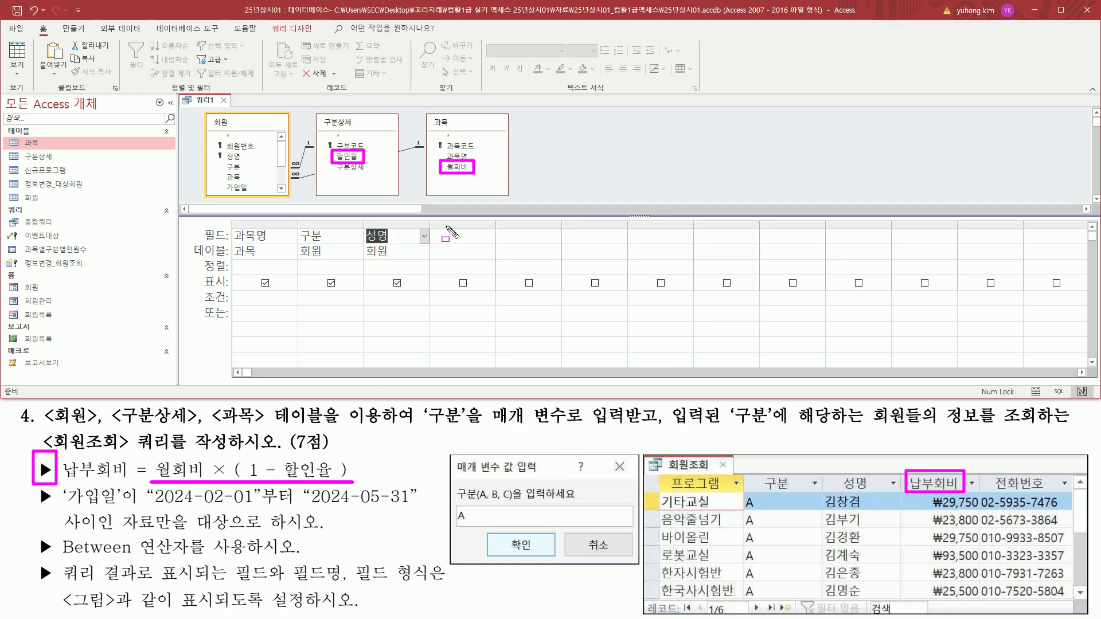
Step: Draft the expression 납부회비:[월회비] * ( 1 - [할인율] ) in a memo note and compare it with the task's formula
left_click(464, 236)
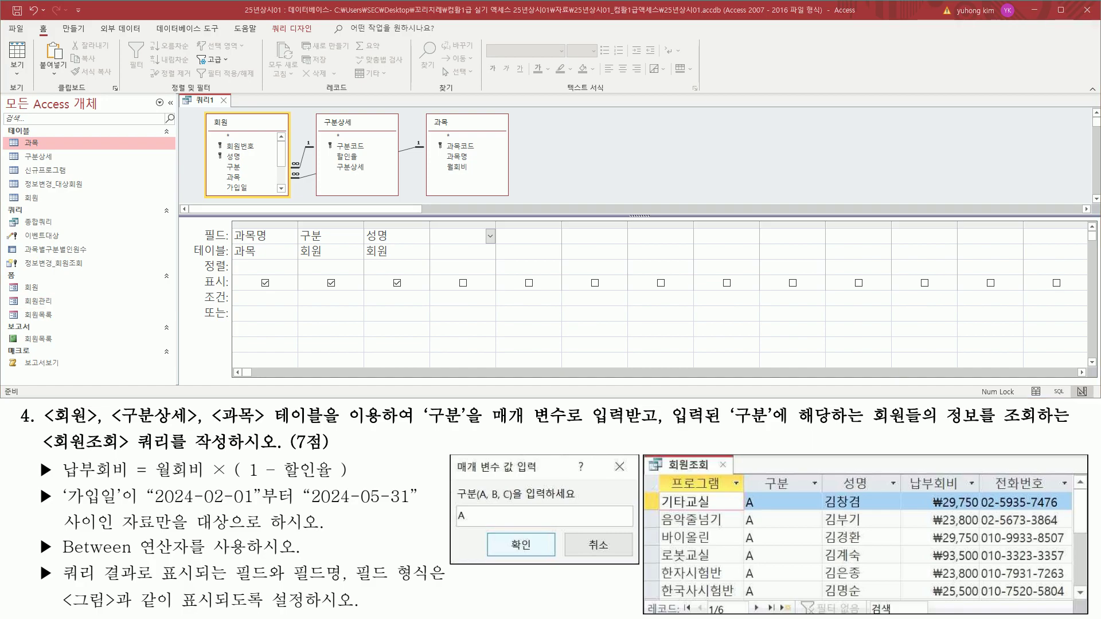
left_click(833, 149)
type("ㄴㅂㅚㅂㅣ")
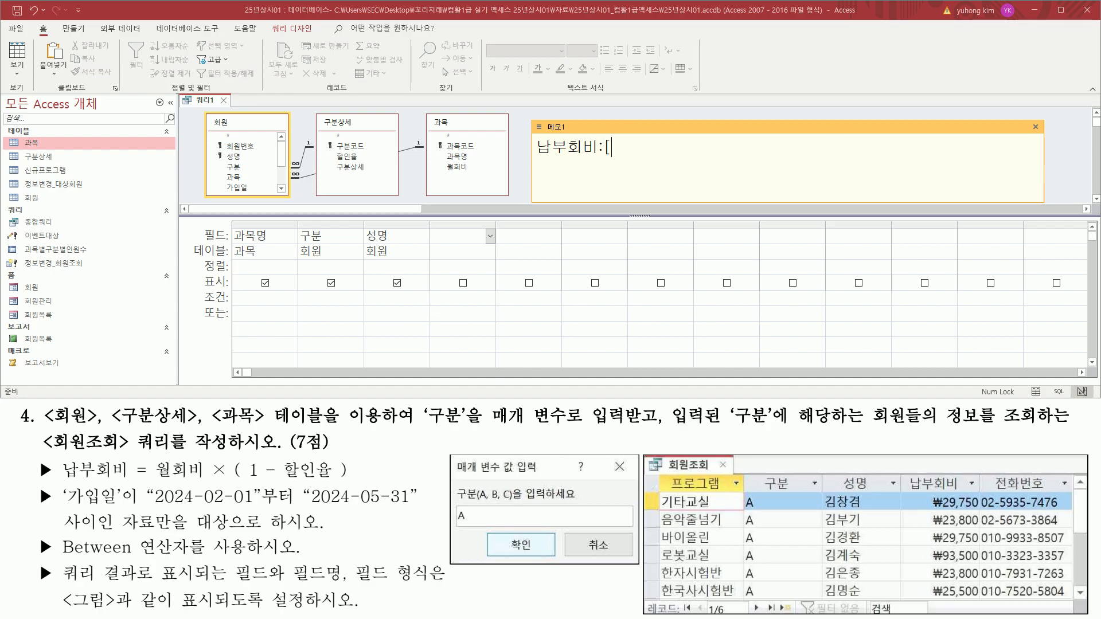
left_click_drag(150, 476, 208, 476)
key("Escape")
left_click(639, 151)
type("워")
type("회비] * ( 1")
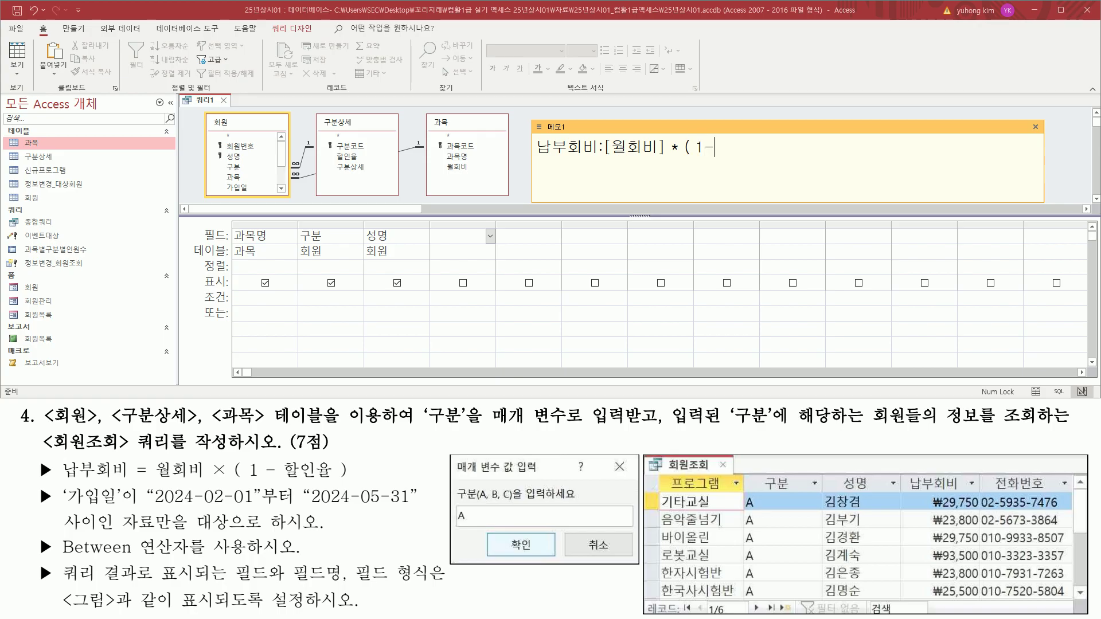
type("-")
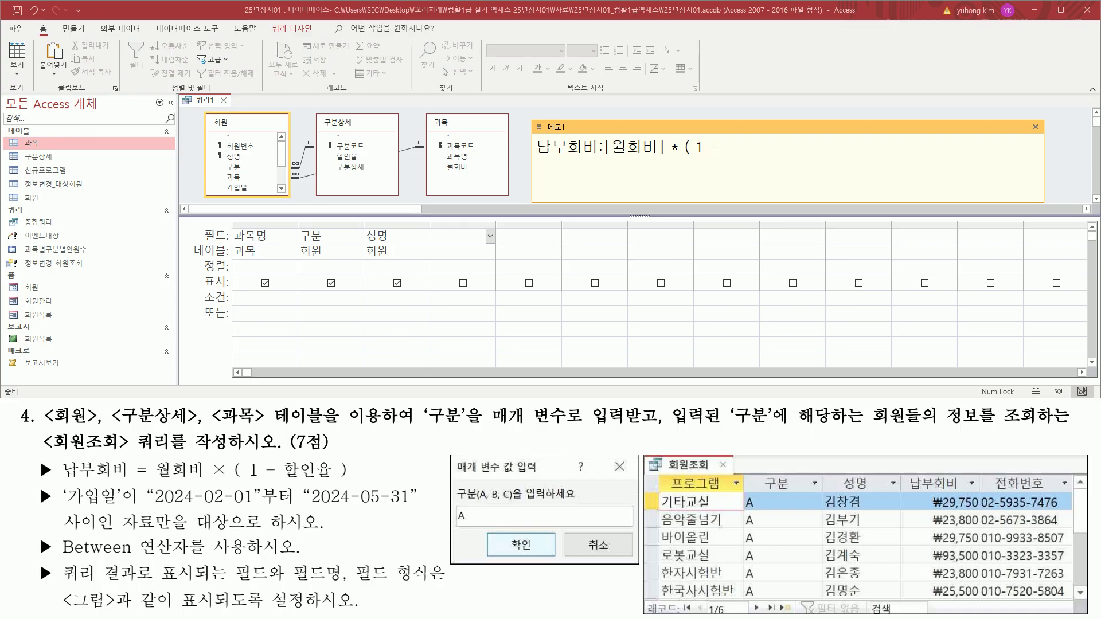
type("[할이ㄴ유ㄹ")
key("Hangul")
left_click_drag(151, 484, 352, 485)
left_click_drag(601, 158, 810, 159)
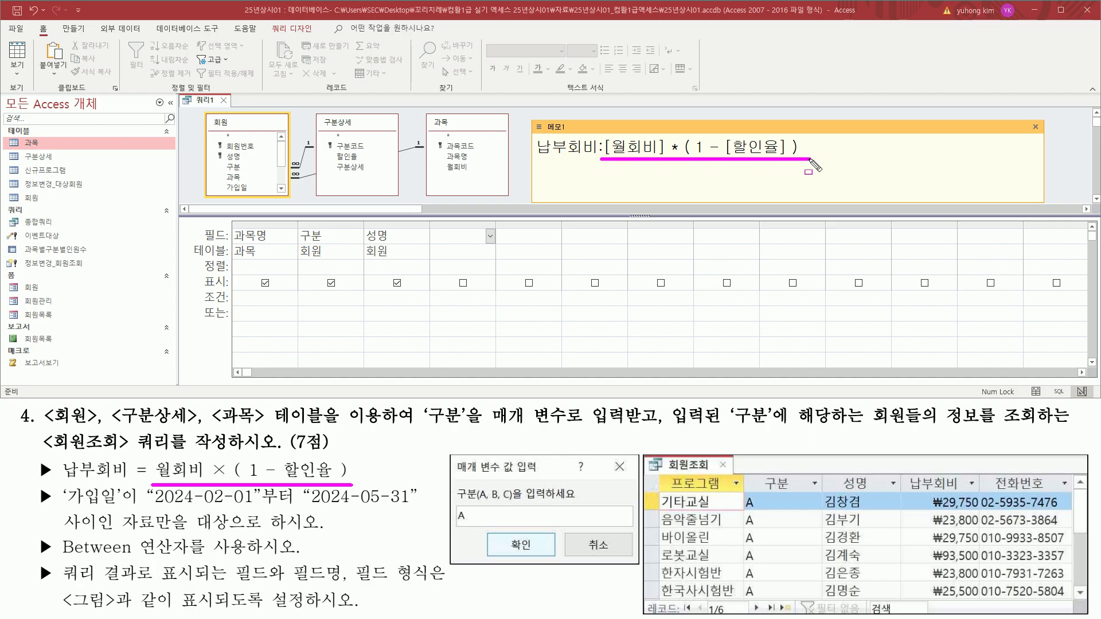
key("Escape")
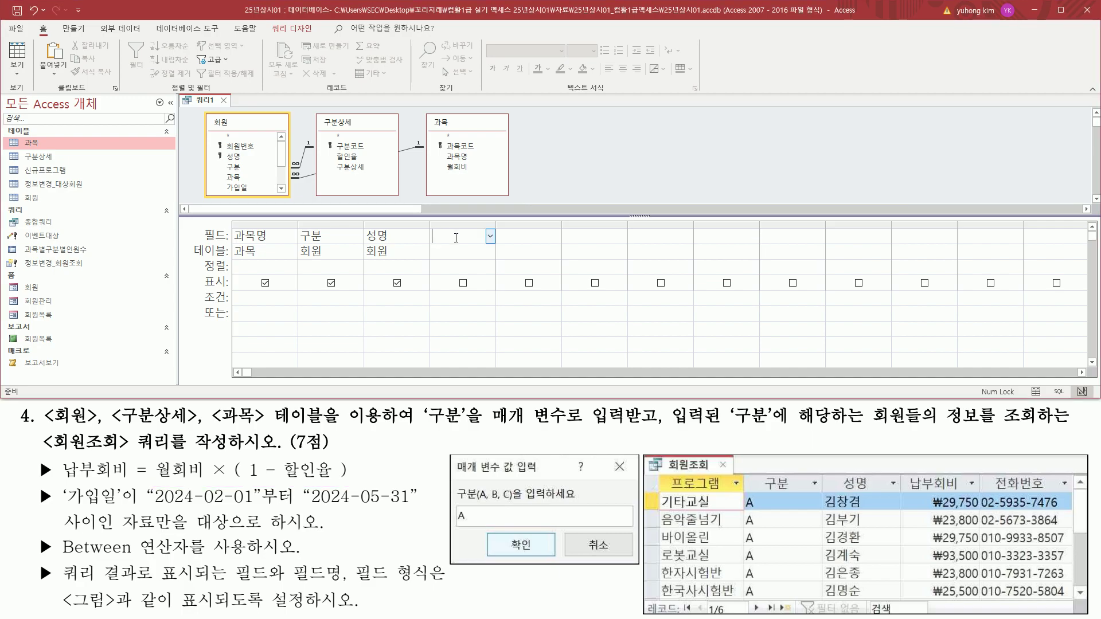
Step: Enter the calculated field 납부회비: [월회비]*(1-[할인율]) in the fourth column and widen that column to fit
type("납부회비: [월회비]*(1-[할인율])")
key("Down")
left_click(494, 222)
double_click(494, 222)
left_click(574, 256)
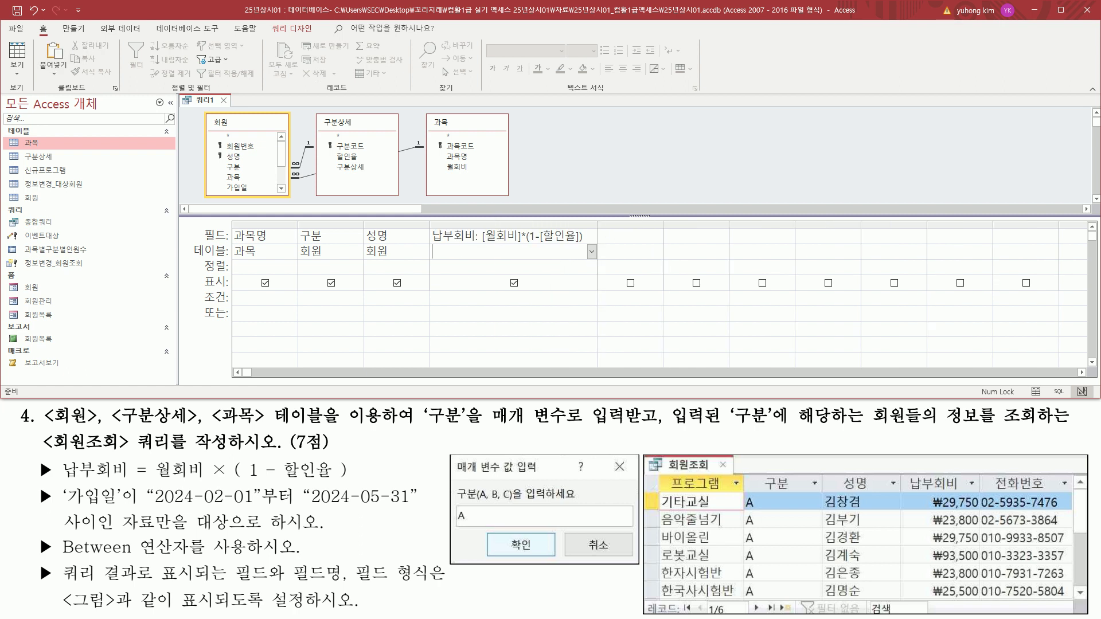
Step: Add the 전화번호 field from the 회원 table as the query's fifth column
left_click_drag(989, 469, 1053, 493)
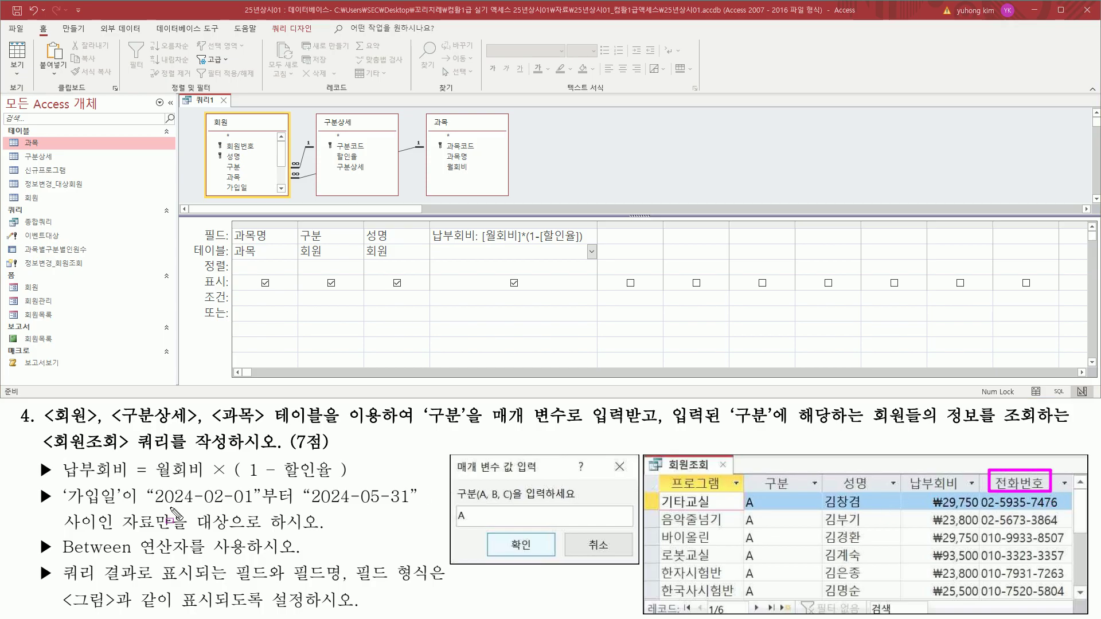
key("Escape")
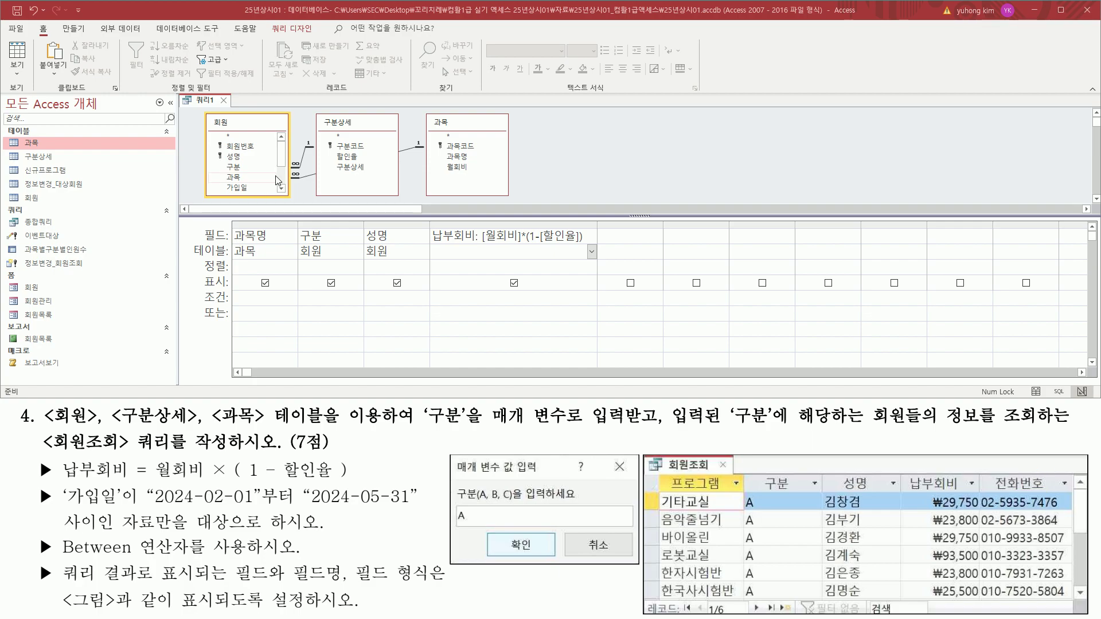
scroll(282, 184, "down", 2)
left_click(246, 171)
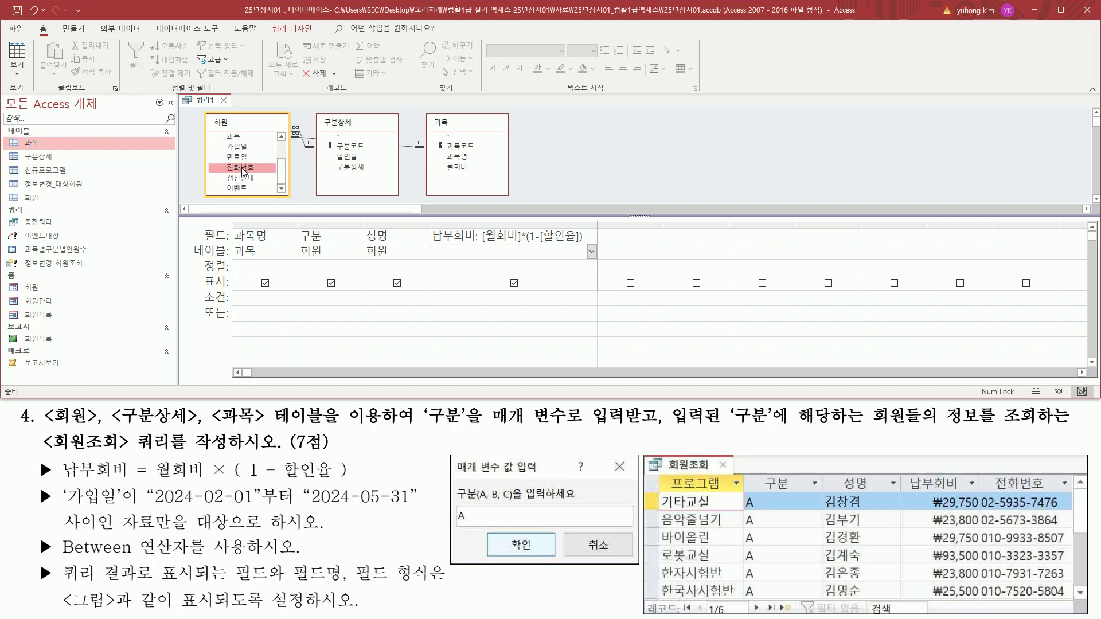
double_click(243, 171)
Step: Examine the task's 가입일 date range and Between operator requirement, and compare them with the fields in the query grid
left_click_drag(36, 486, 58, 509)
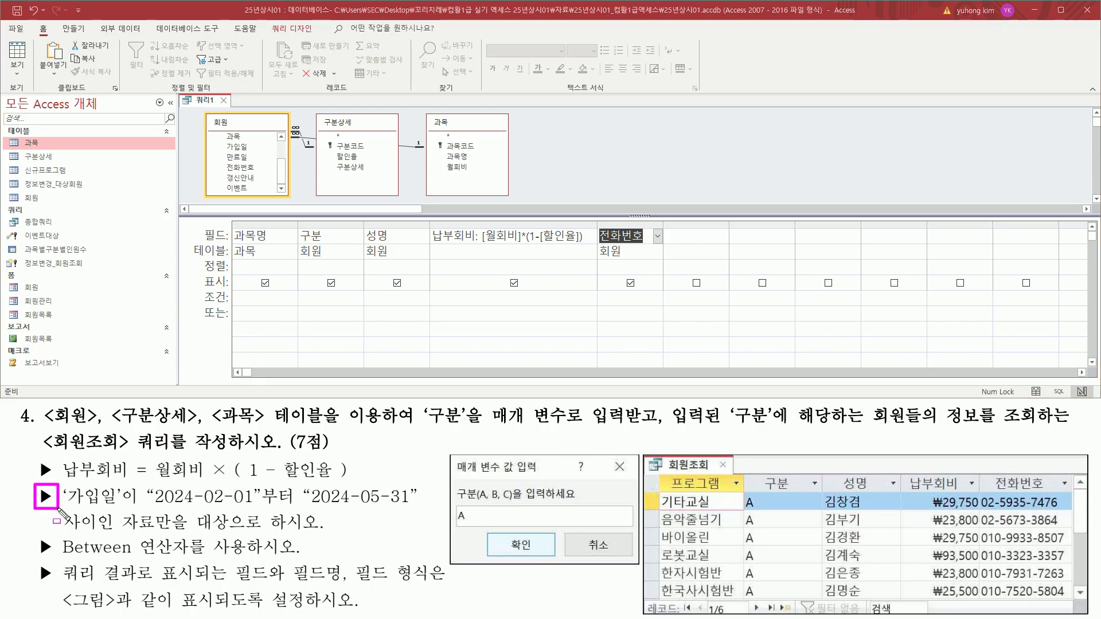
left_click_drag(149, 508, 414, 508)
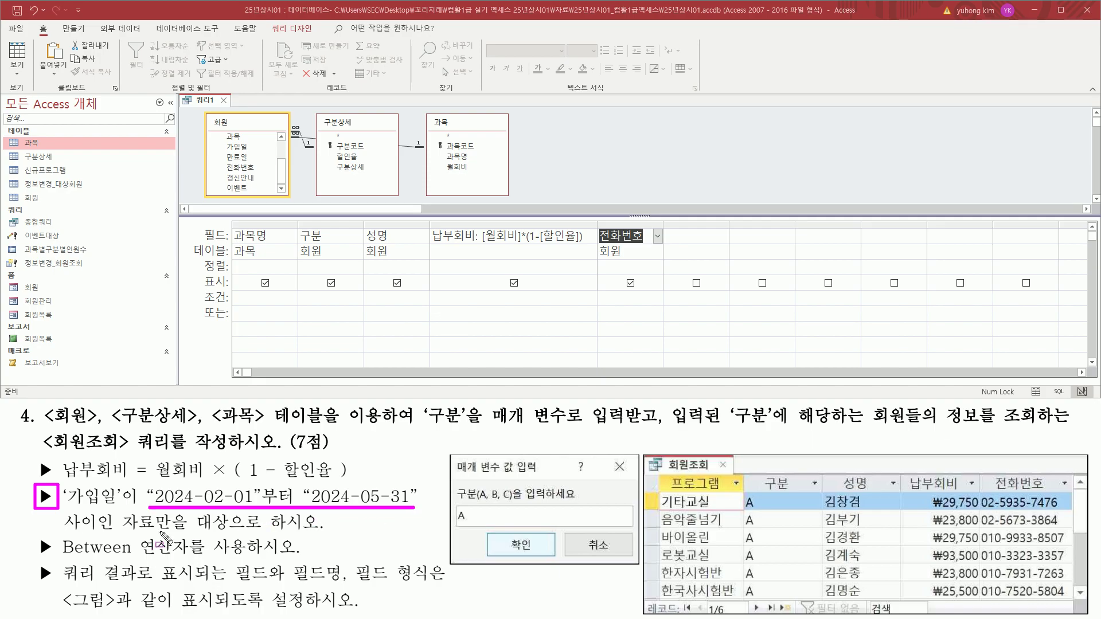
left_click_drag(53, 536, 310, 536)
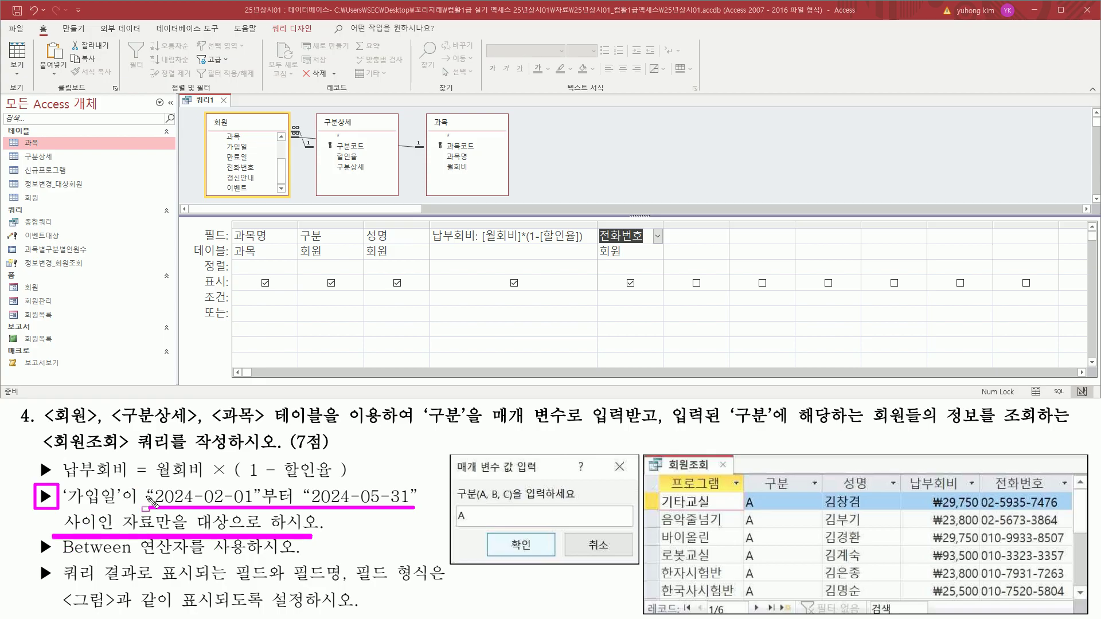
left_click_drag(58, 559, 192, 559)
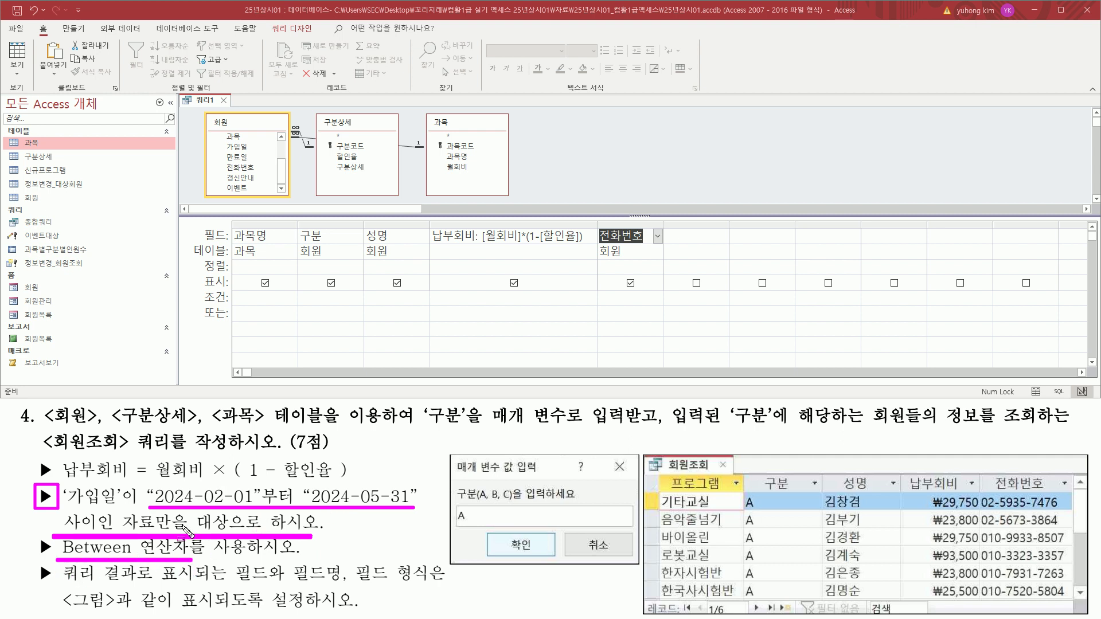
mouse_move(229, 223)
left_mouse_down()
mouse_move(617, 304)
mouse_move(659, 292)
left_mouse_up()
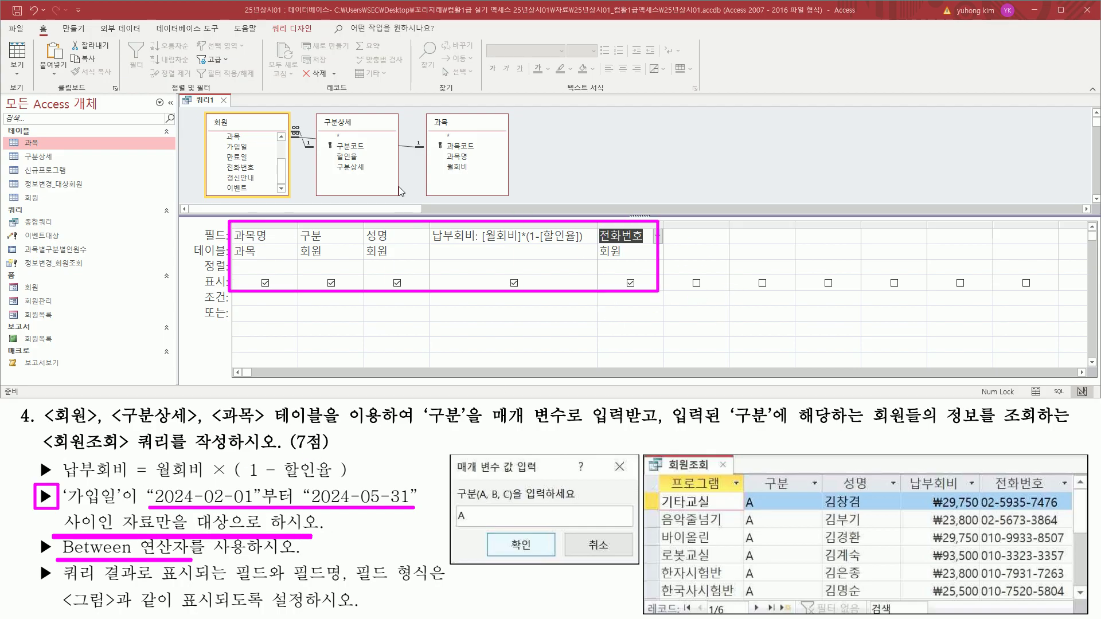
key("e")
key("Escape")
Step: Run the query and compare its result columns with the 가입일 date condition in the task text
left_click(292, 28)
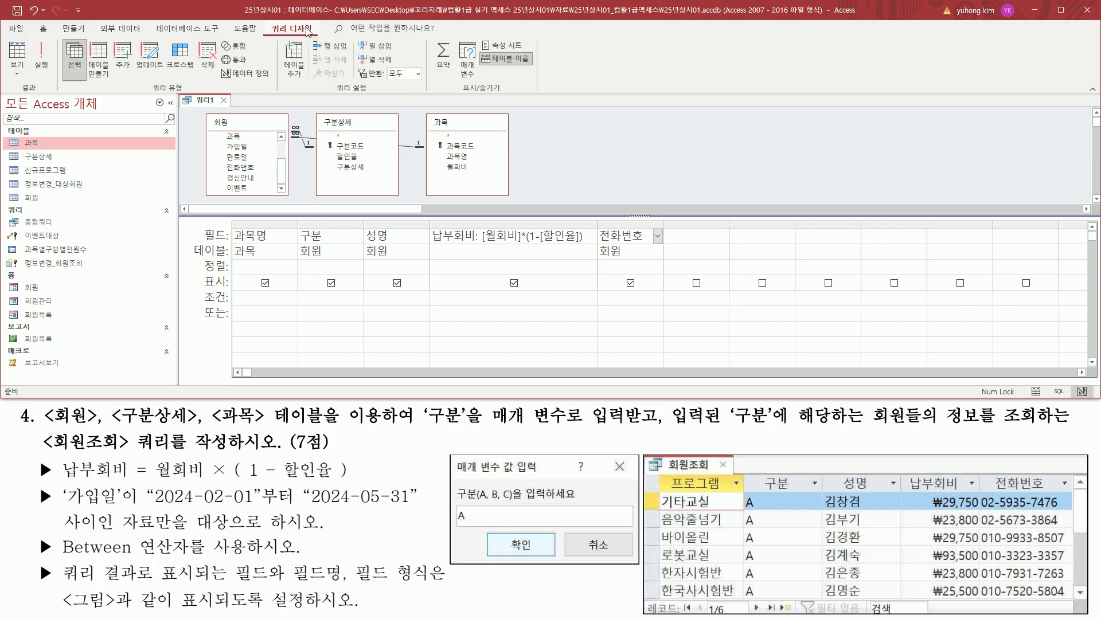
left_click(40, 54)
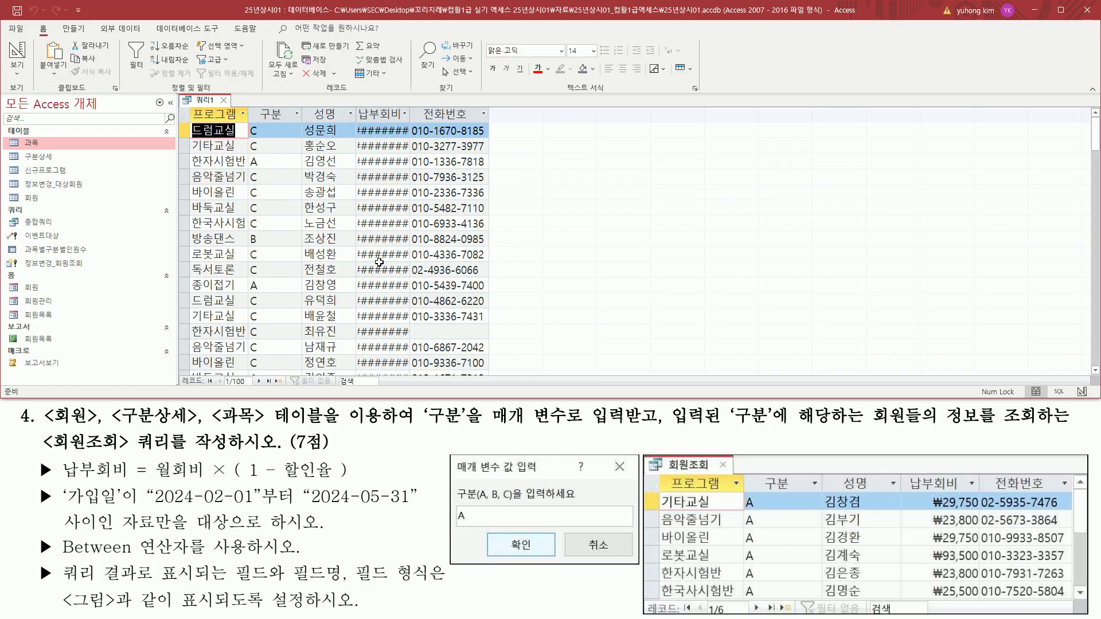
key("ctrl+2")
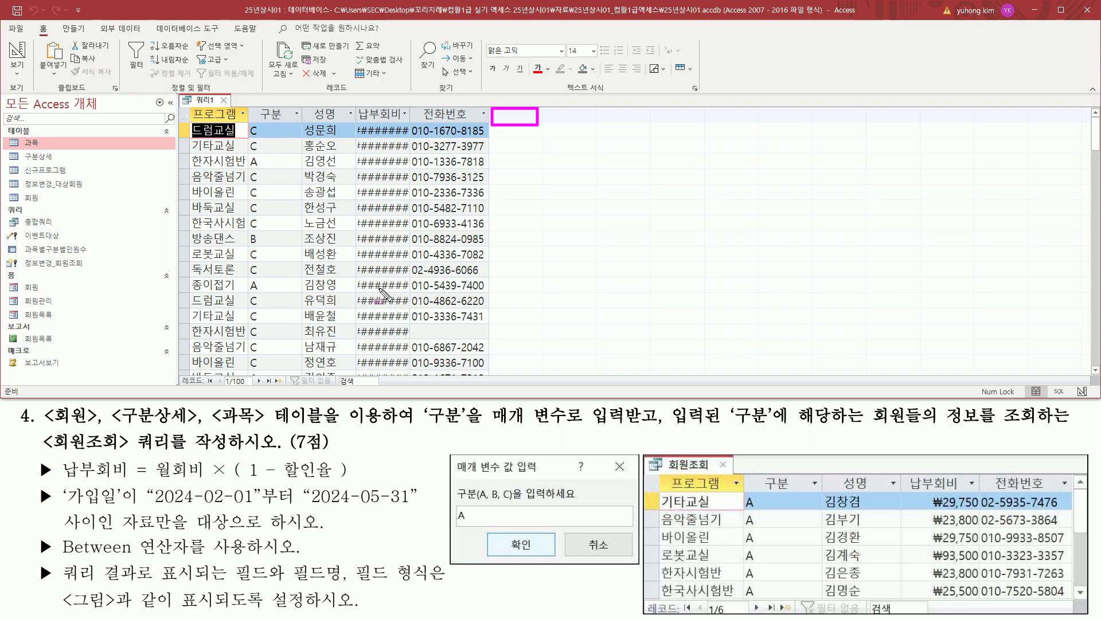
left_click_drag(147, 508, 413, 508)
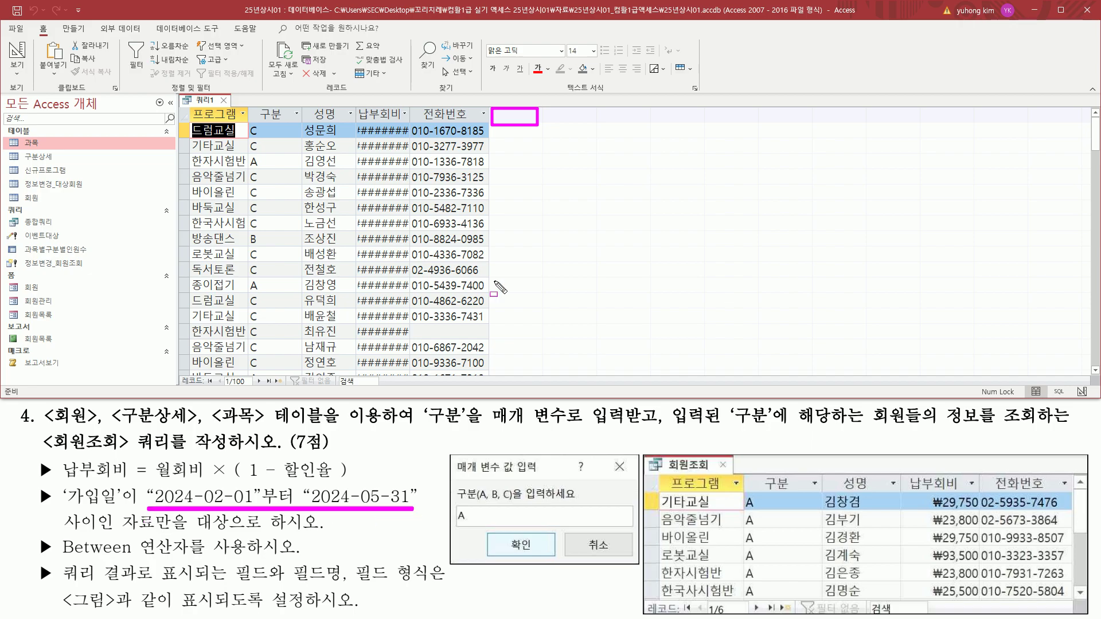
key("Escape")
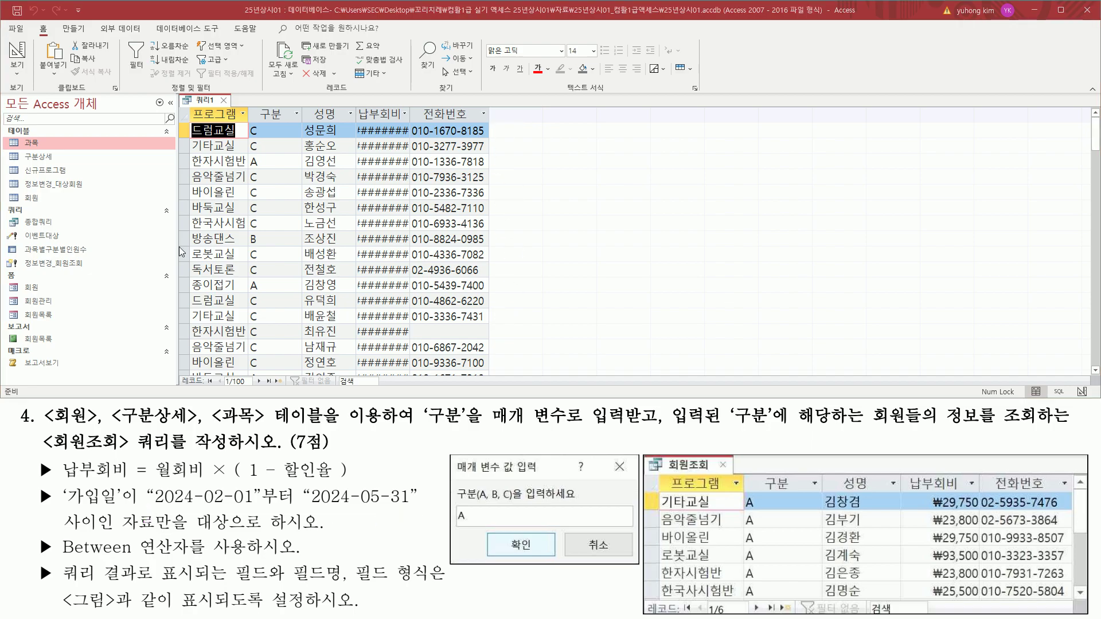
left_click_drag(62, 486, 81, 508)
key("Escape")
Step: Return the query to Design view and add the 가입일 field from the 회원 table as the sixth column
right_click(202, 101)
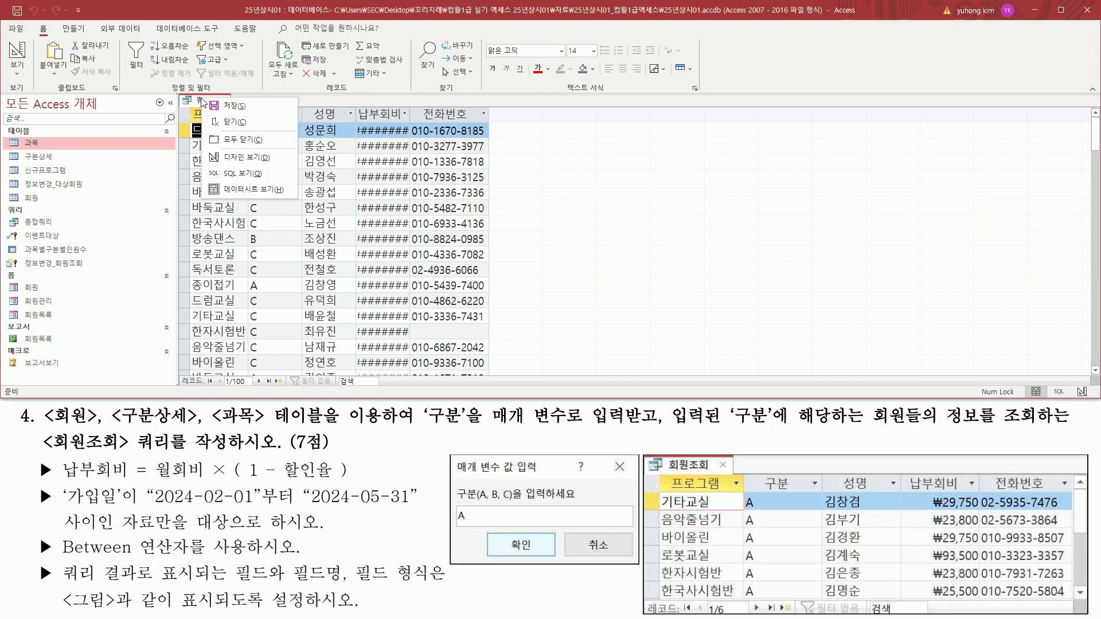
left_click(233, 155)
left_click(693, 241)
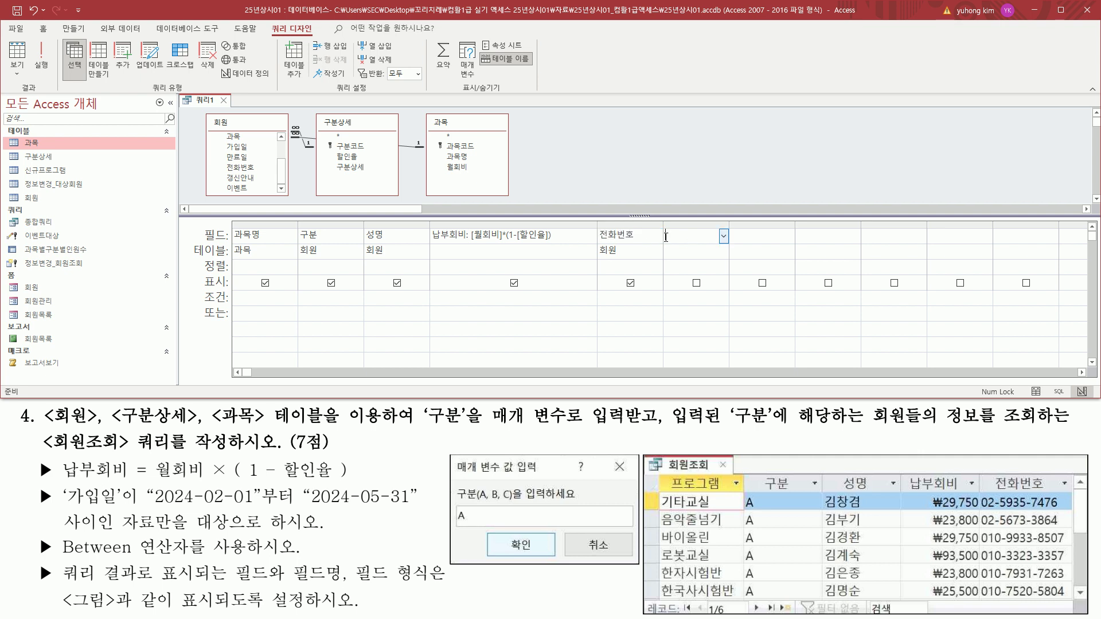
left_click(235, 150)
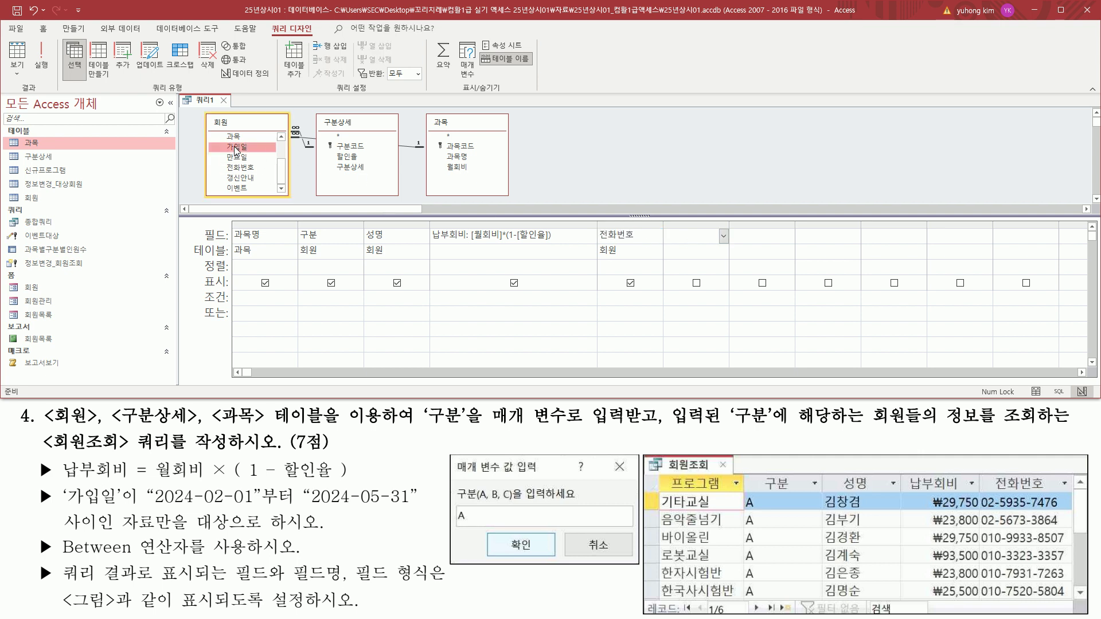
left_click_drag(235, 150, 671, 253)
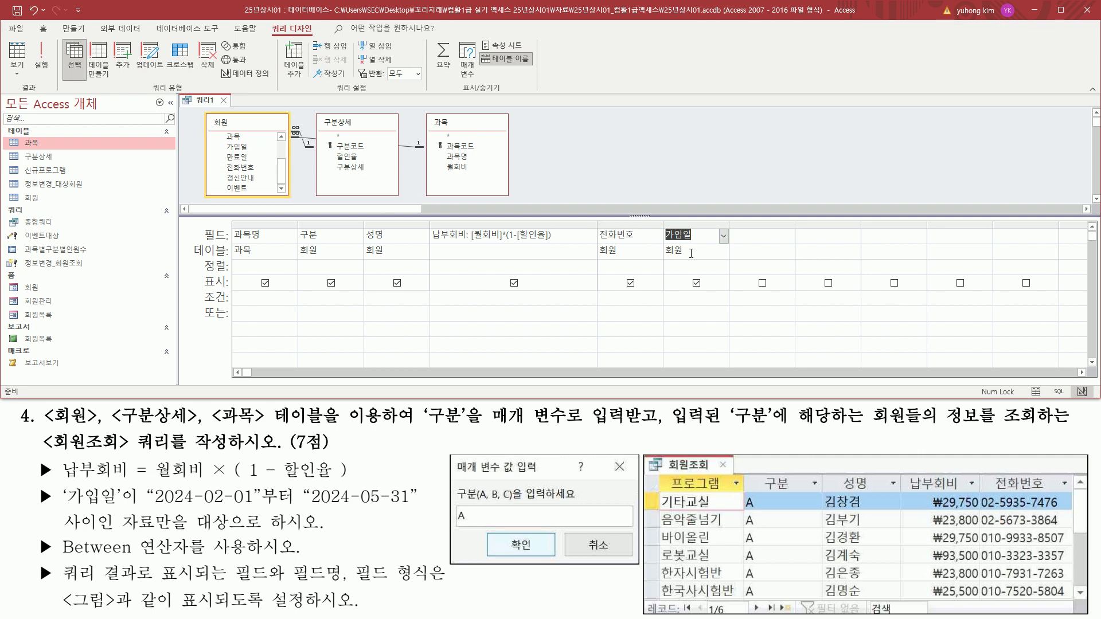
Step: Draft the 가입일 condition between 2024-02-01 and 2024-05-31 in the memo note, following the task text
left_click_drag(147, 506, 409, 506)
left_click_drag(58, 556, 192, 556)
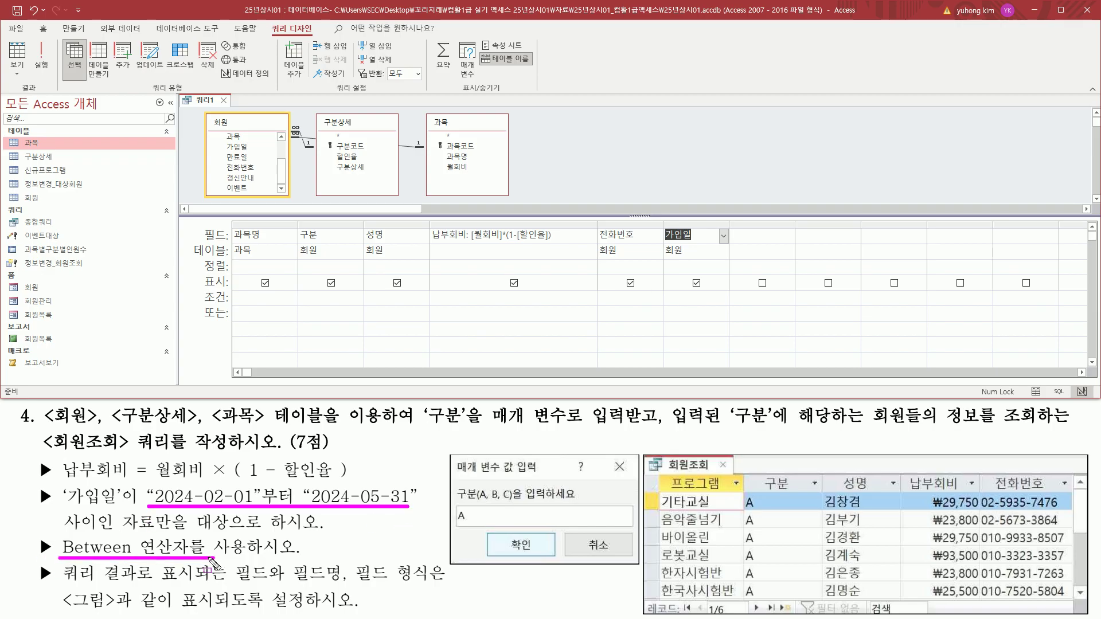
mouse_move(197, 307)
left_mouse_down()
mouse_move(232, 305)
mouse_move(235, 292)
left_mouse_up()
mouse_move(663, 306)
left_mouse_down()
mouse_move(680, 290)
mouse_move(724, 305)
left_mouse_up()
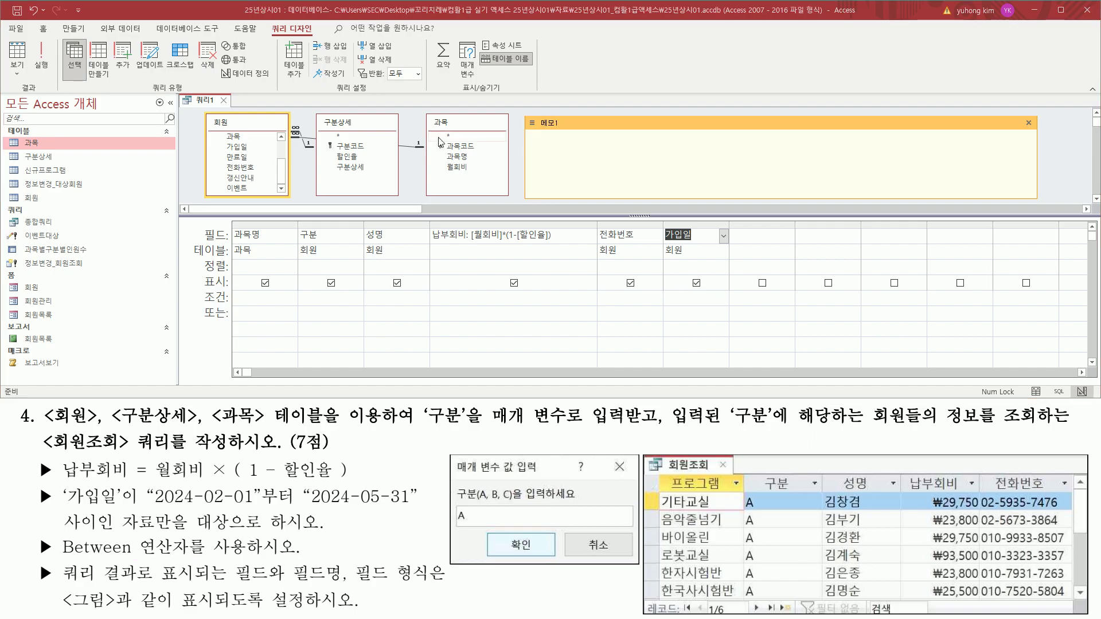
type("between")
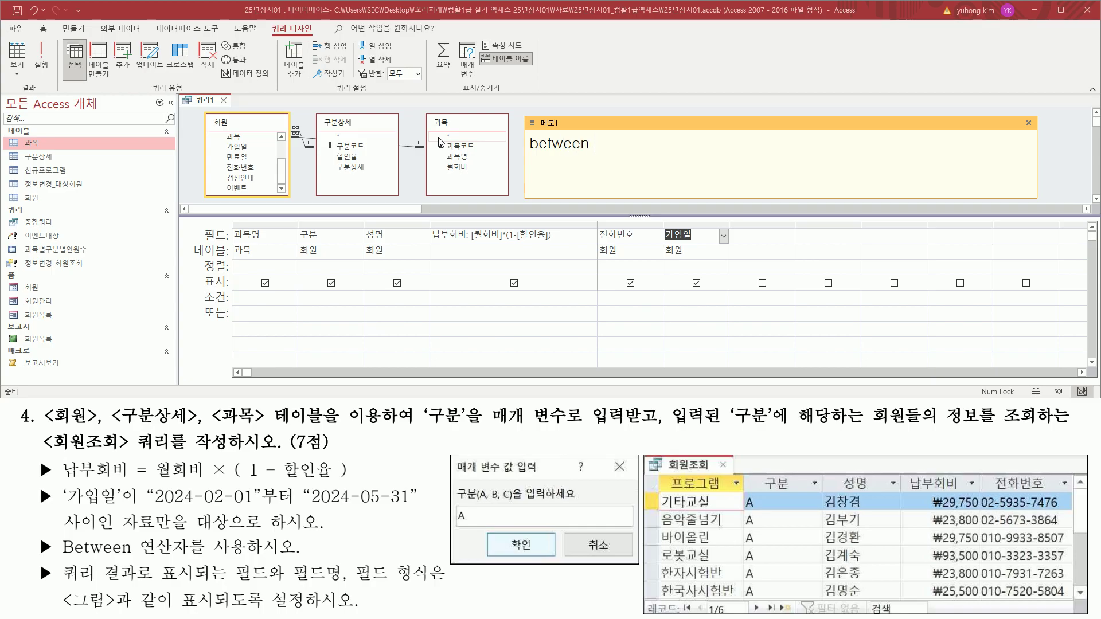
type(" 2024-02-01")
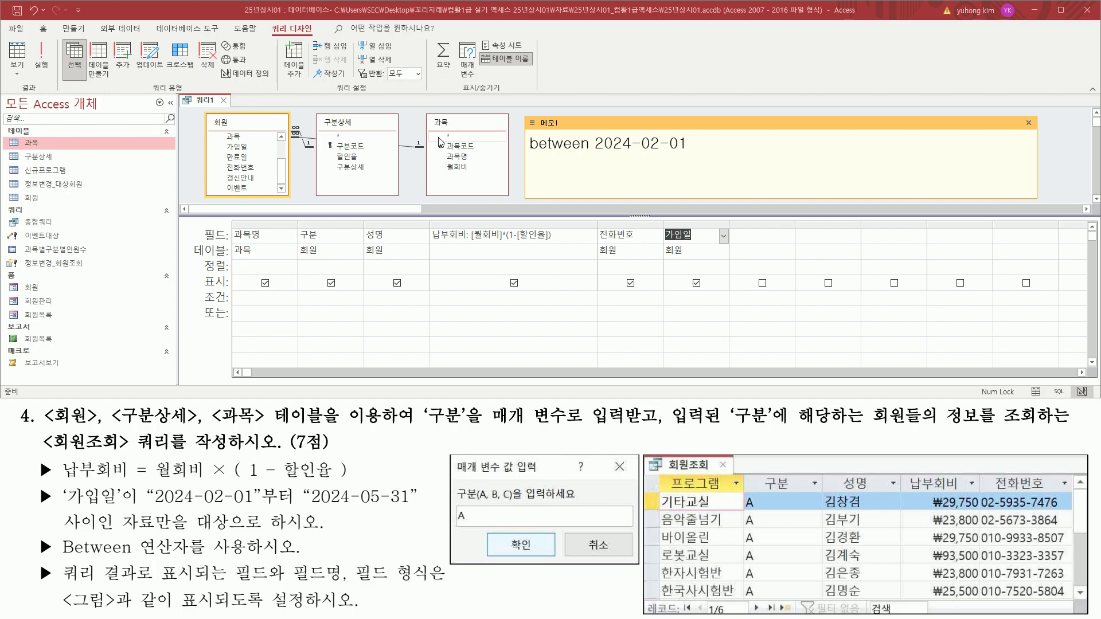
type(" and 2024-05-31")
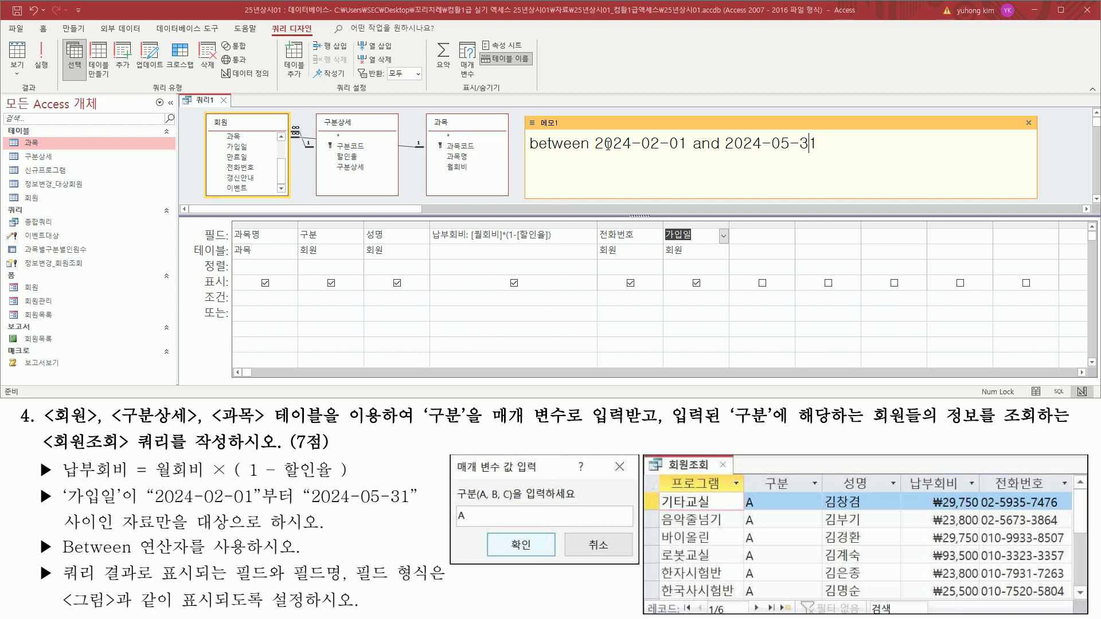
Step: Enclose both dates in the memo's condition in # signs: between #2024-02-01# and #2024-05-31#
left_click_drag(597, 143, 676, 144)
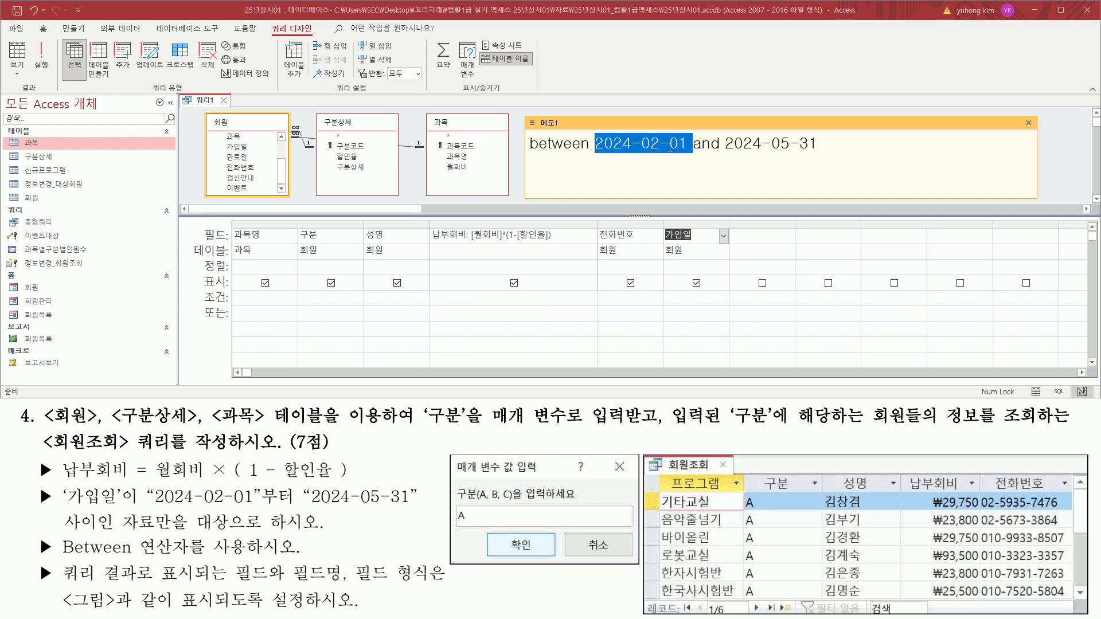
left_click(612, 144)
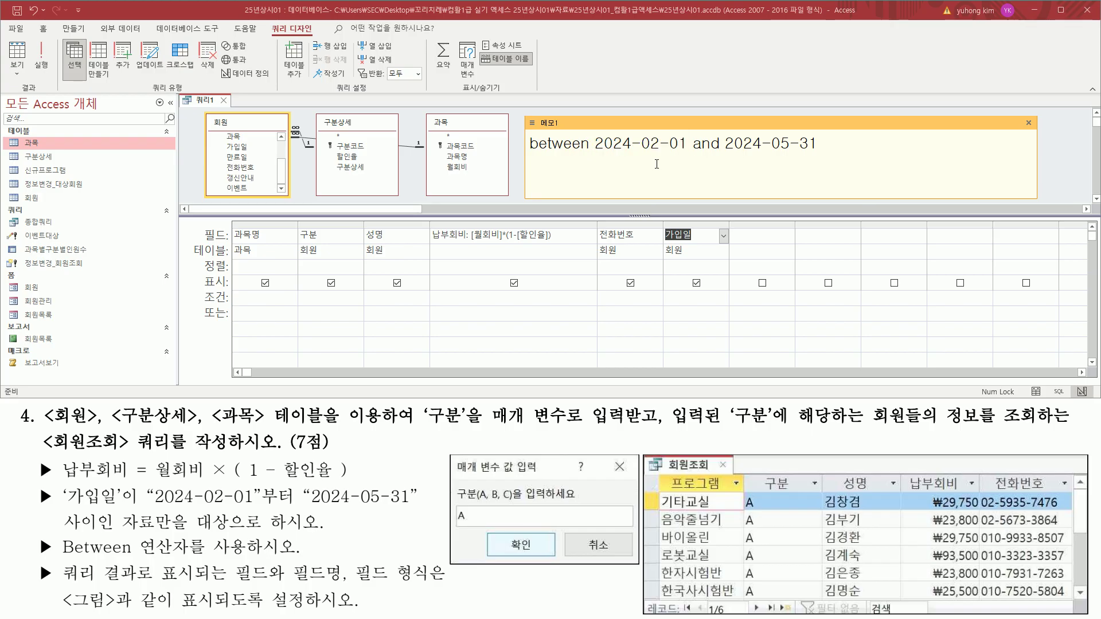
type("#")
type("#")
left_click(747, 144)
type("#")
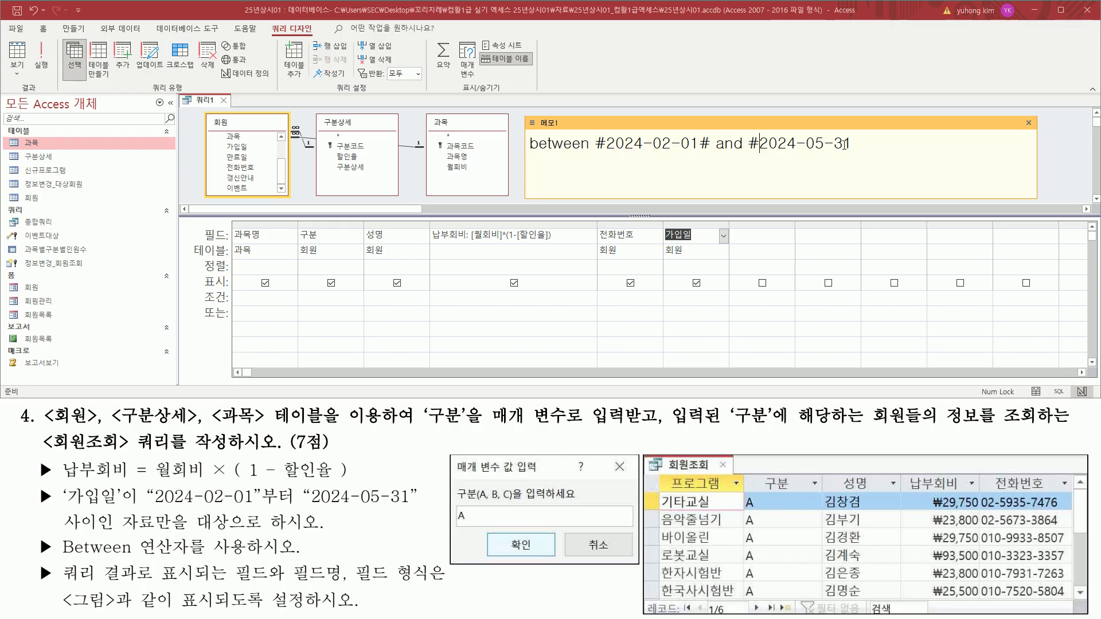
left_click(852, 144)
type("#")
left_click_drag(529, 156, 866, 156)
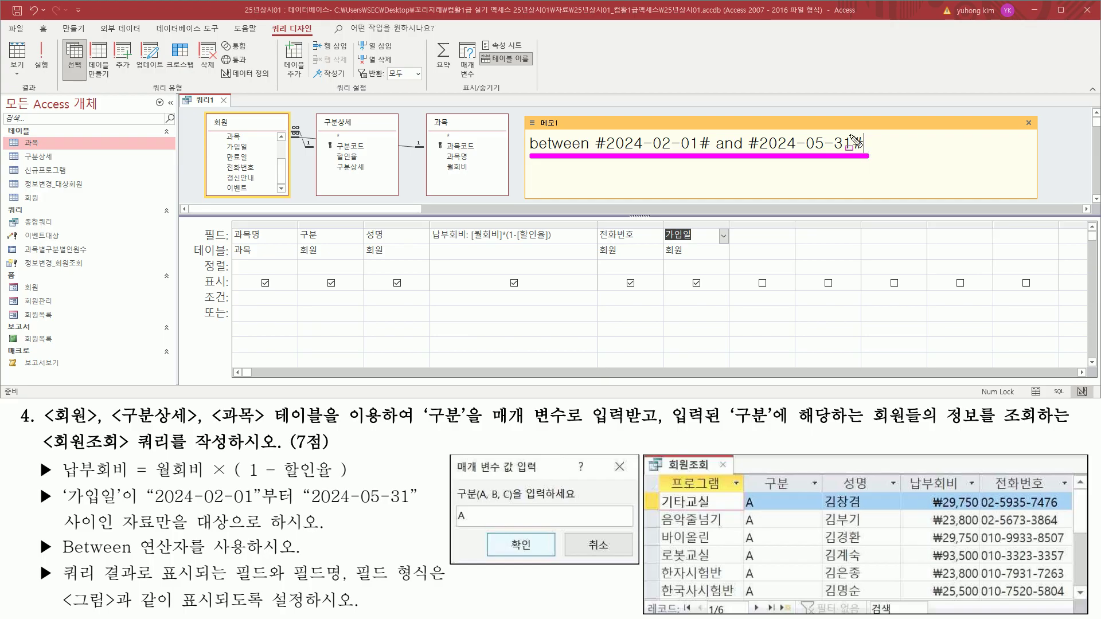
key("Escape")
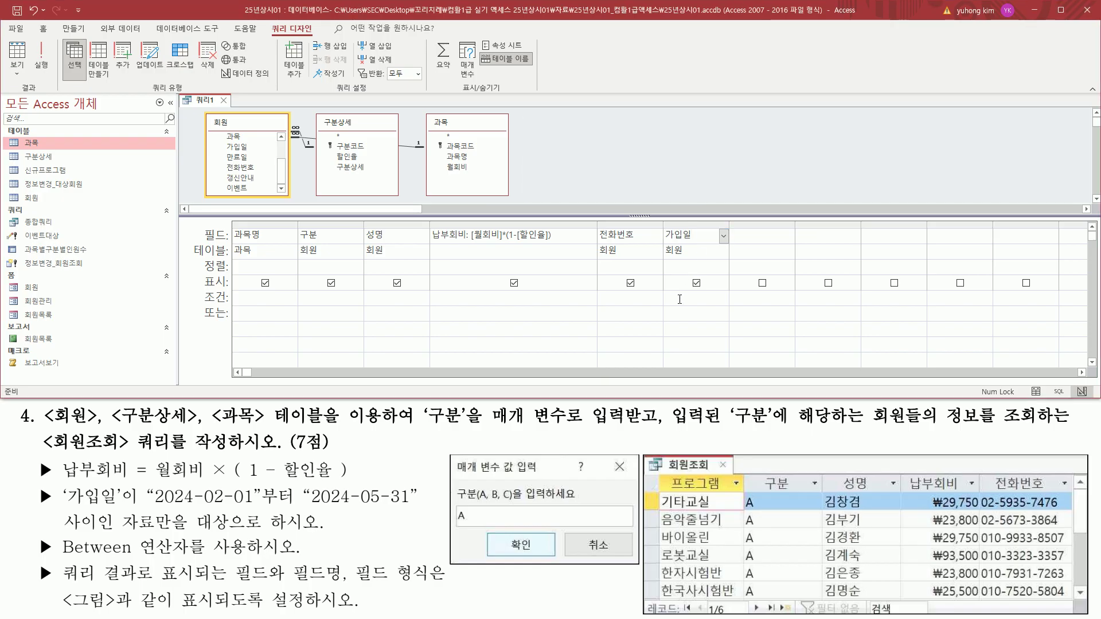
Step: Set the 가입일 criterion to Between #2024-02-01# And #2024-05-31# and widen its column to fit
left_click(712, 297)
key("ctrl+v")
left_click(703, 253)
double_click(729, 226)
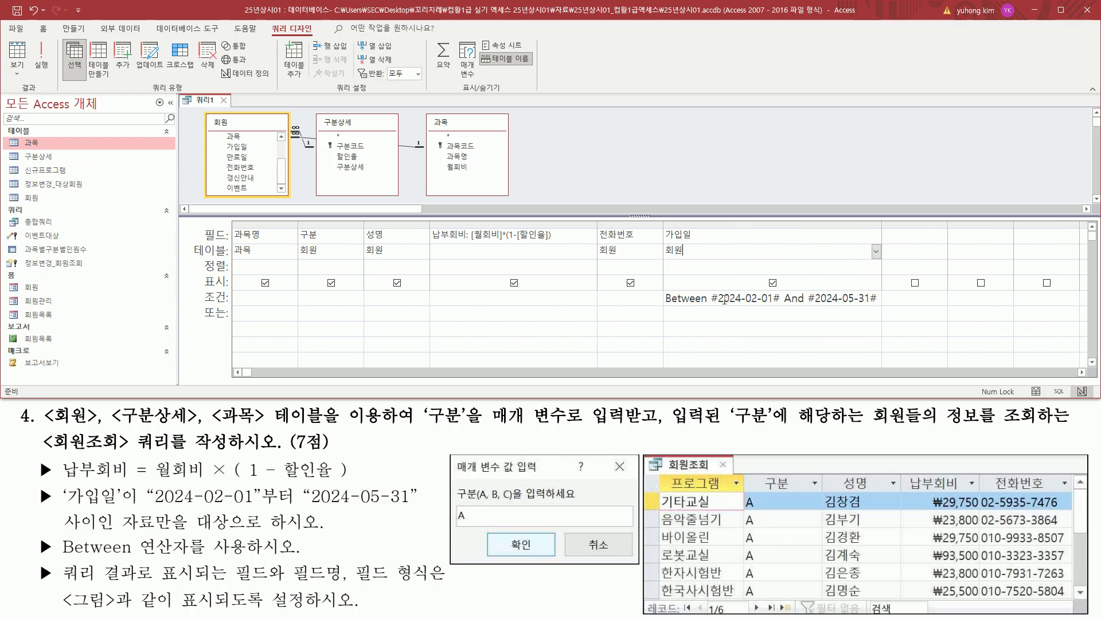
left_click_drag(663, 313, 892, 311)
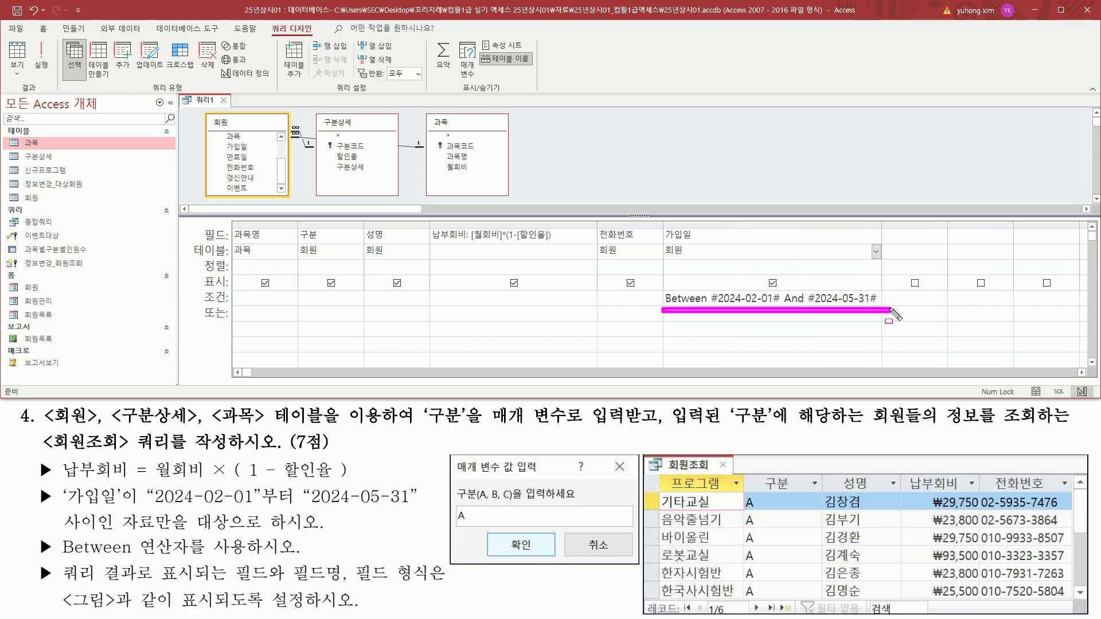
key("Escape")
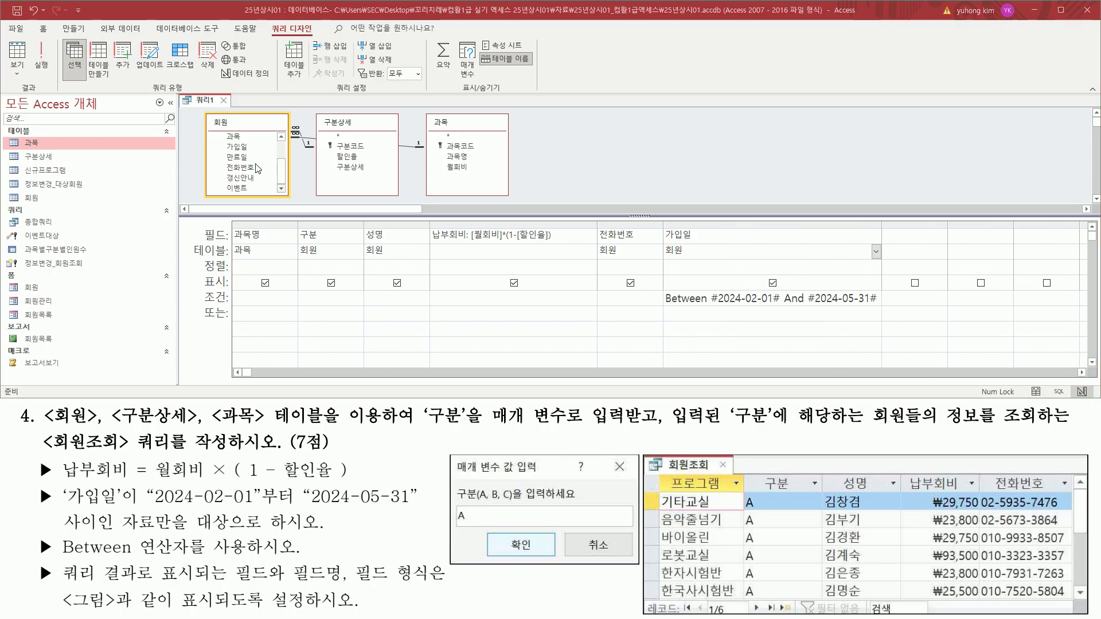
Step: Run the query and widen the 프로그램 and 납부회비 result columns to fit their contents
left_click_drag(35, 37, 48, 80)
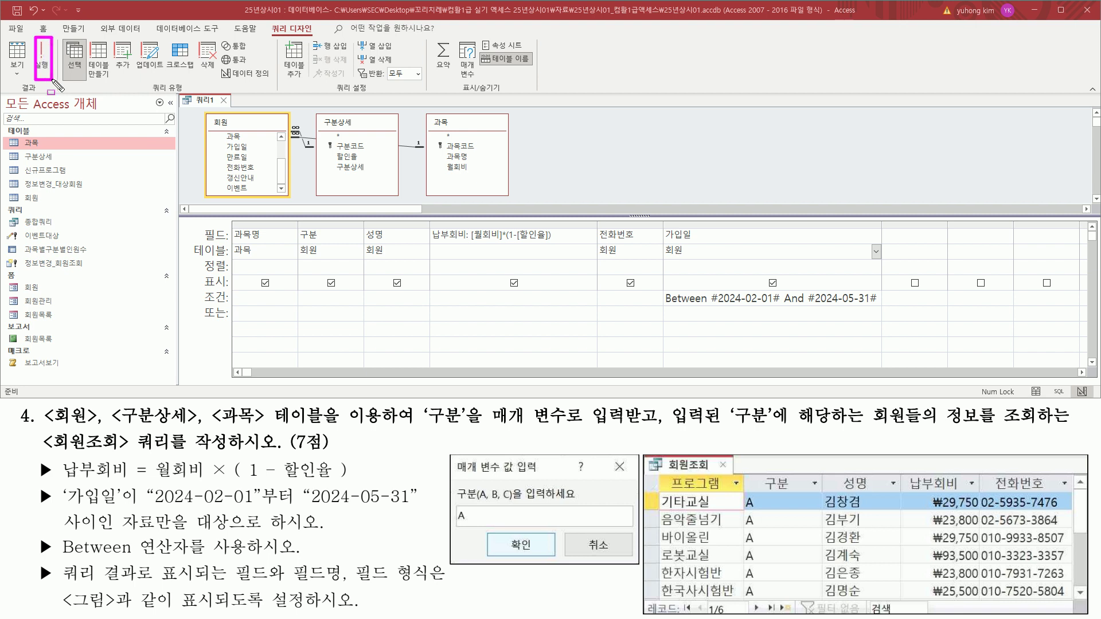
left_click(40, 58)
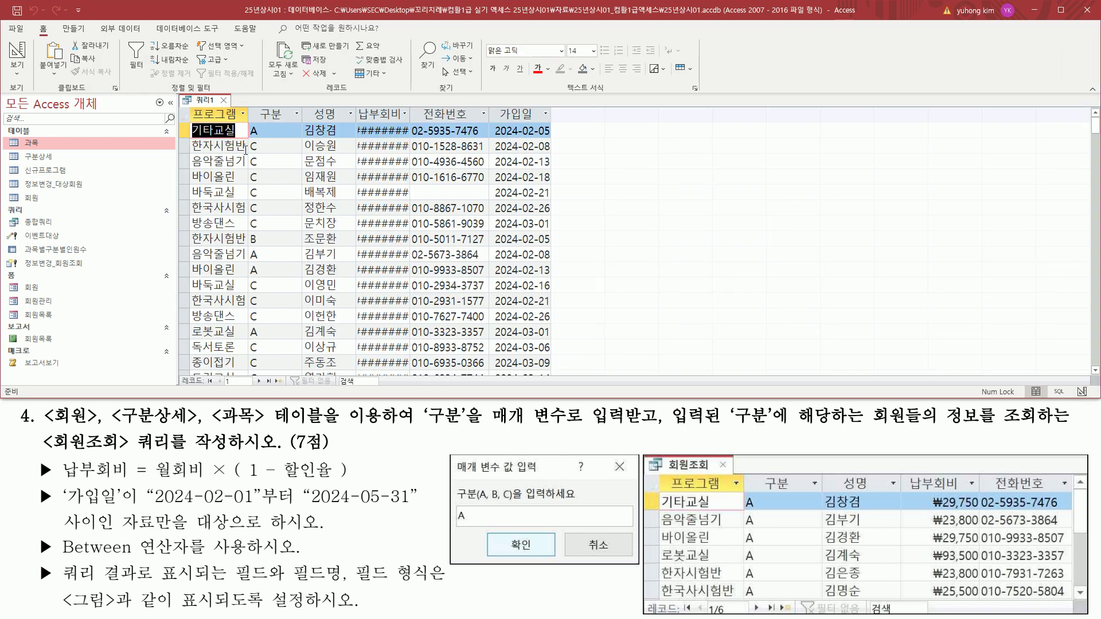
left_click_drag(193, 125, 254, 340)
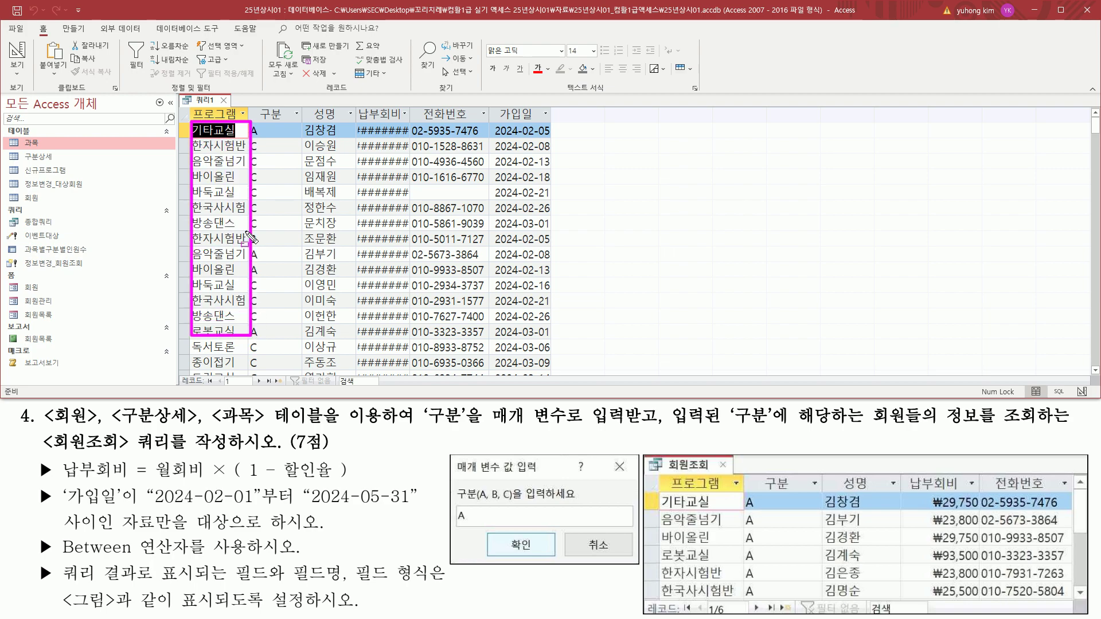
key("Escape")
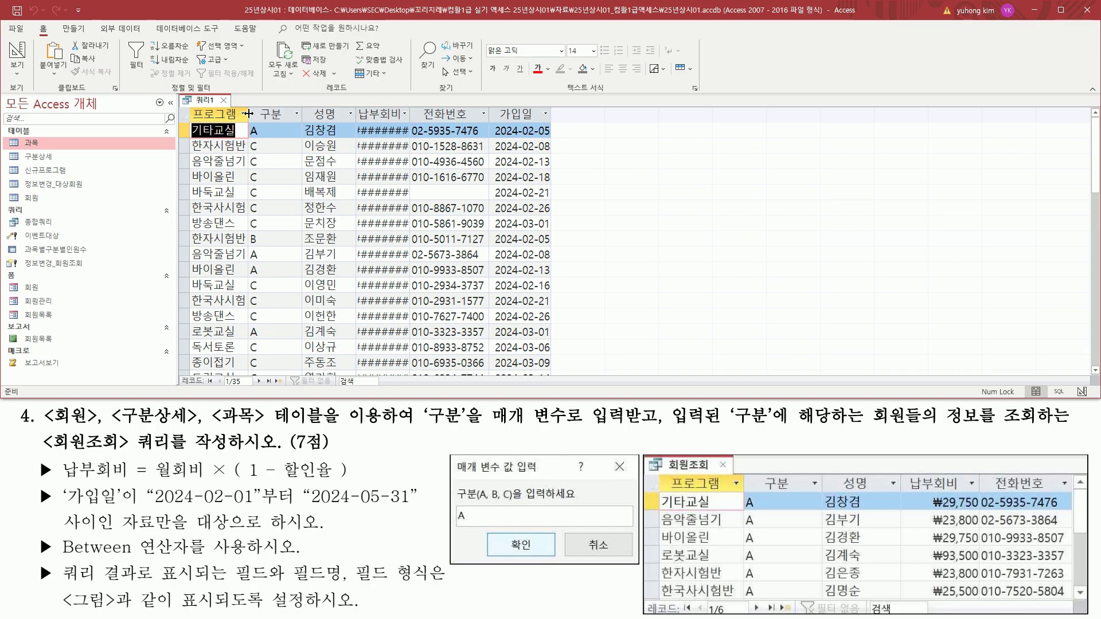
double_click(247, 113)
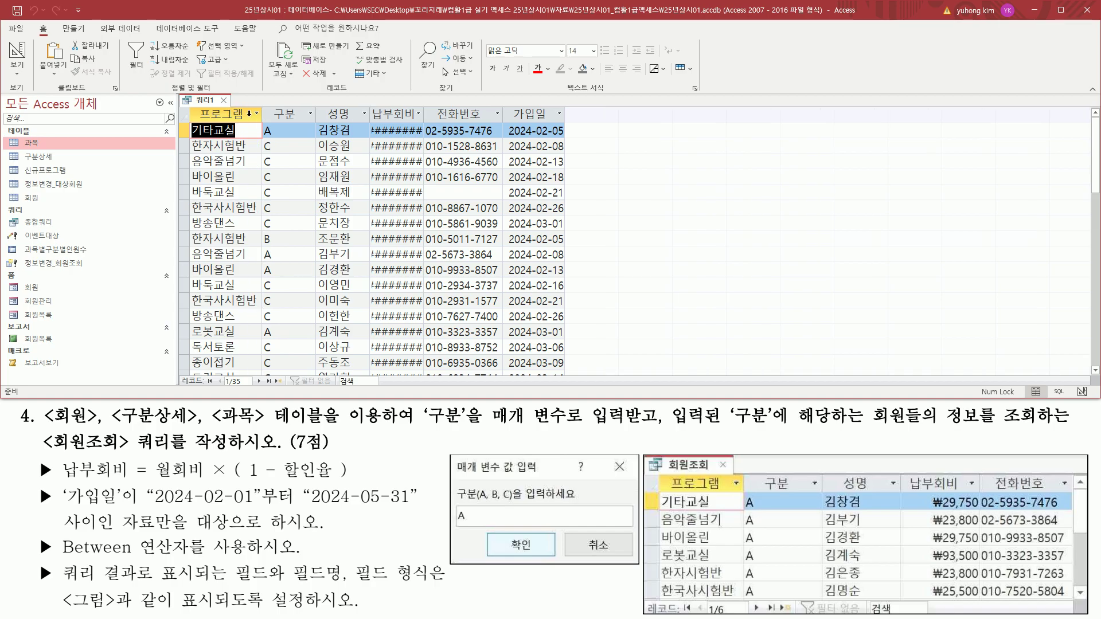
left_click_drag(371, 104, 426, 357)
key("Escape")
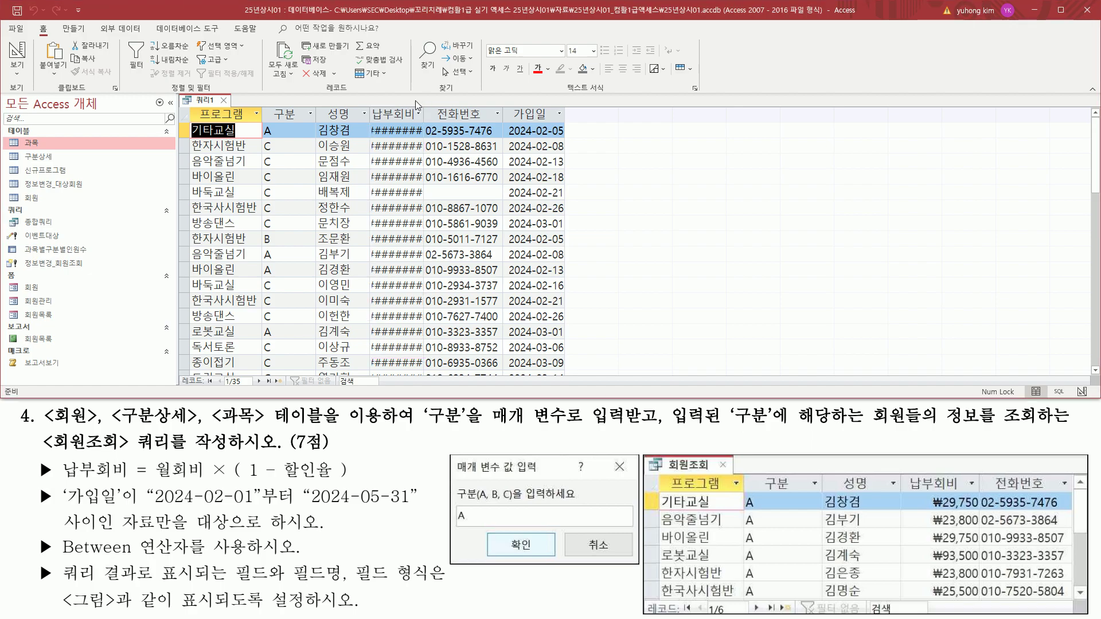
key("ctrl+2")
key("Escape")
double_click(424, 114)
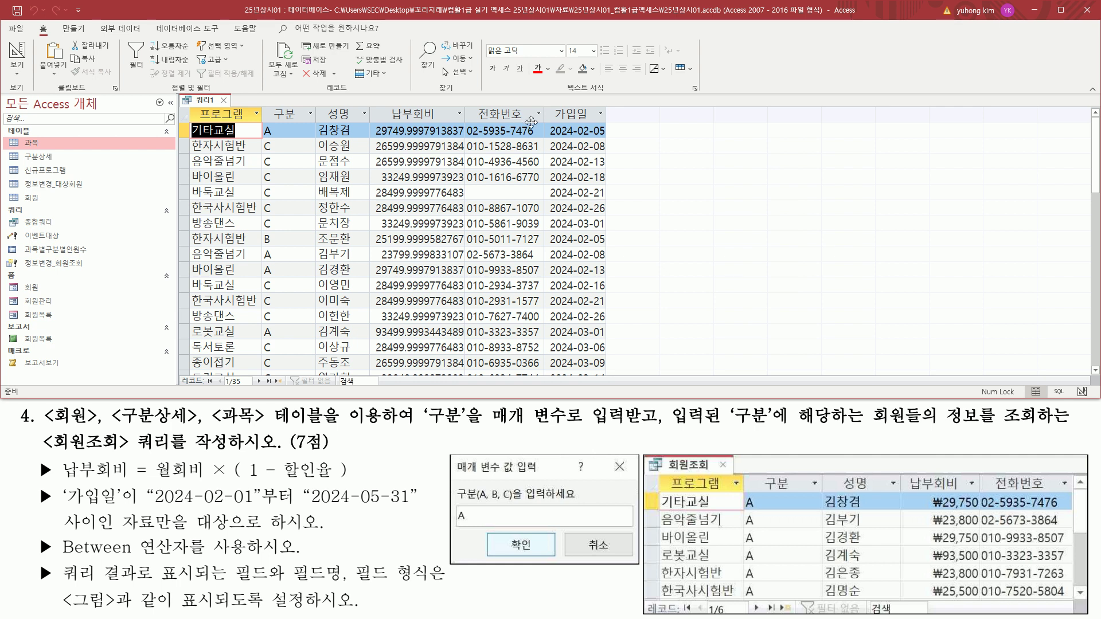
Step: Check the result's 가입일 values against the required date range, and compare the record count and 구분 parameter requirement with the task's example
key("ctrl+2")
left_click_drag(468, 109, 542, 370)
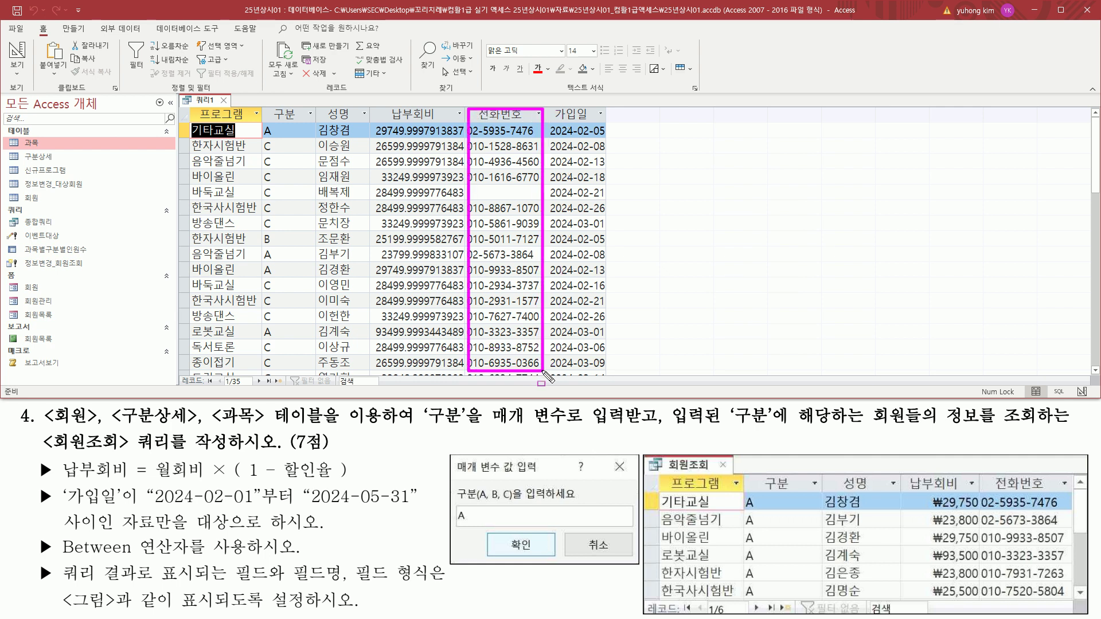
key("e")
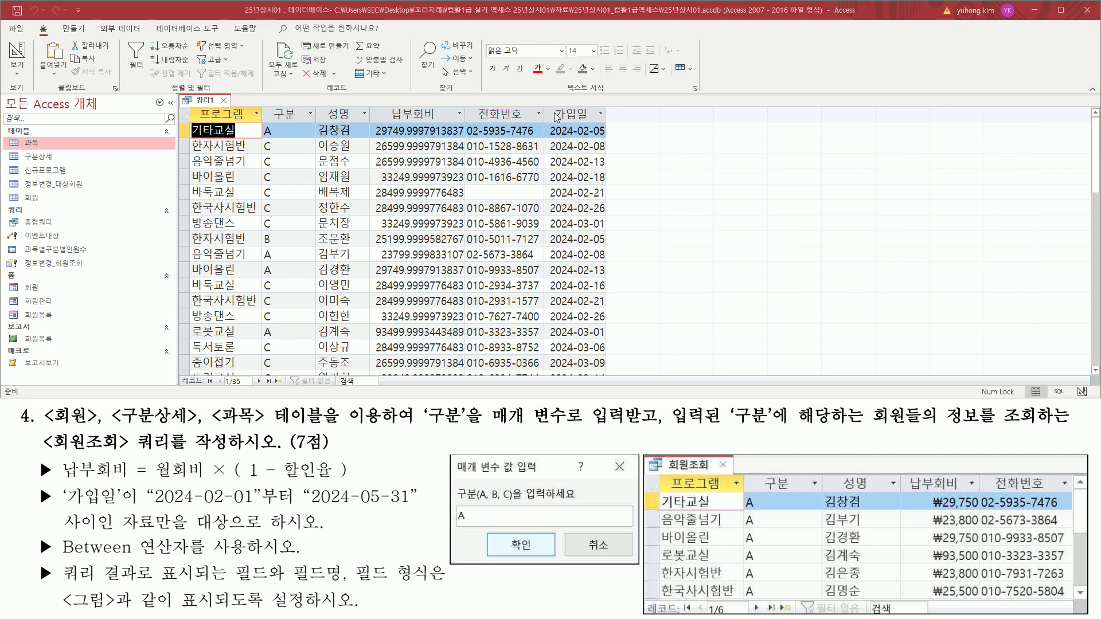
mouse_move(548, 107)
left_mouse_down()
mouse_move(625, 382)
mouse_move(615, 367)
left_mouse_up()
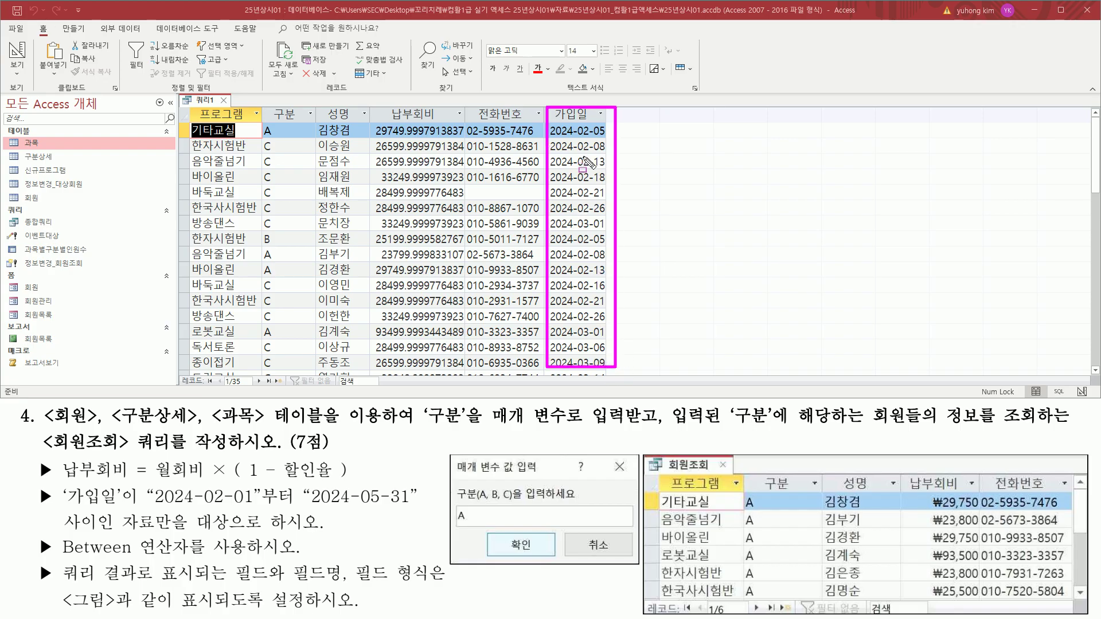
left_click_drag(146, 508, 415, 508)
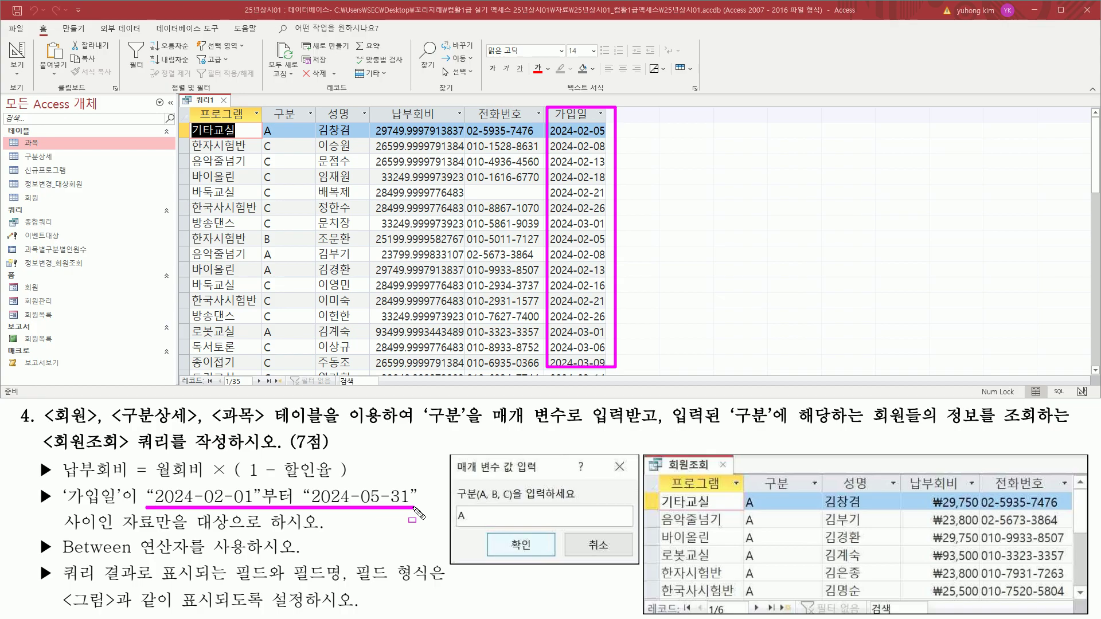
key("Escape")
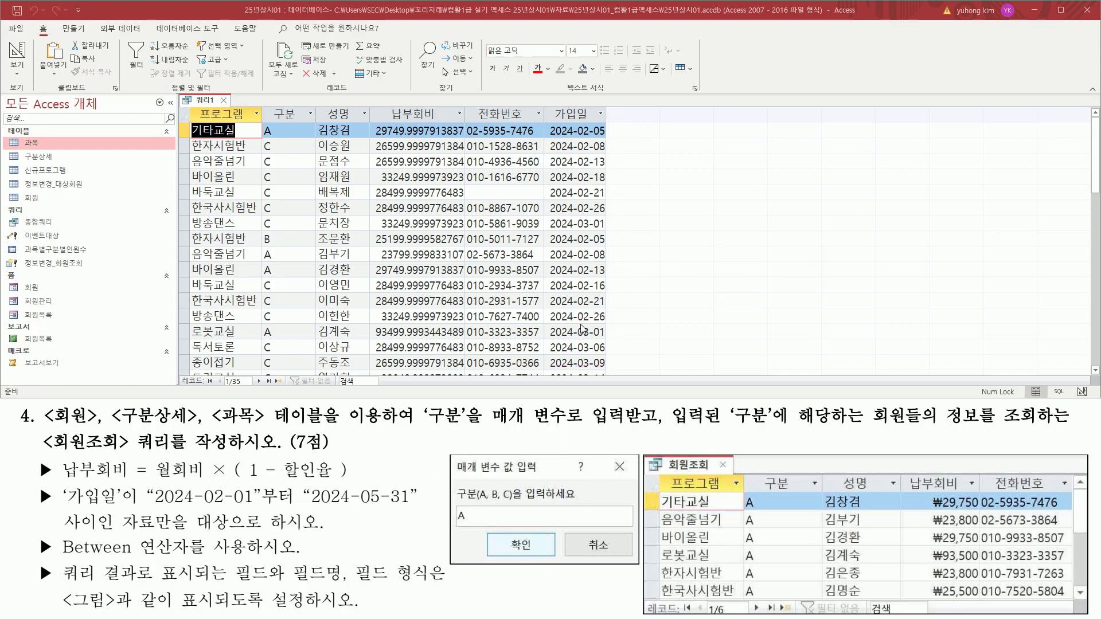
scroll(582, 327, "down", 8)
scroll(582, 330, "up", 8)
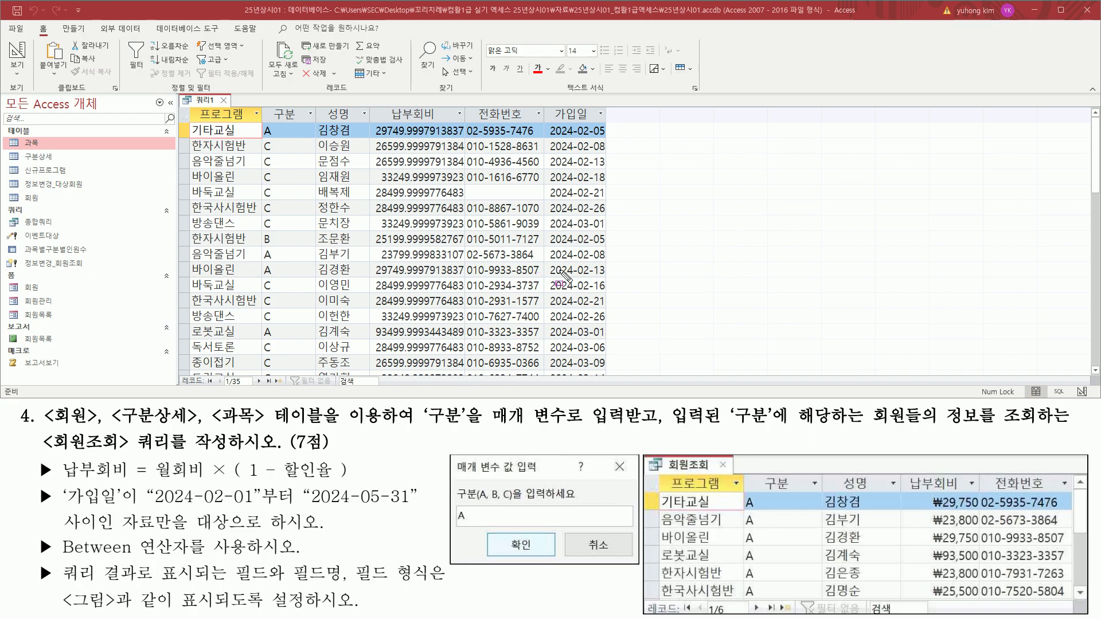
left_click_drag(178, 375, 273, 389)
left_click_drag(145, 506, 414, 507)
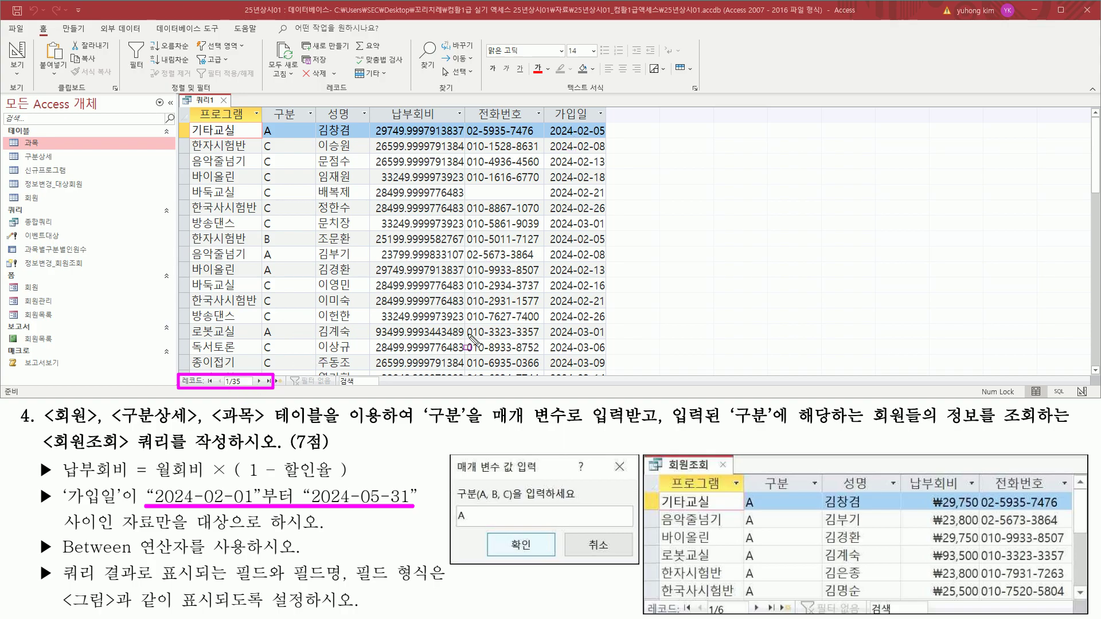
left_click_drag(648, 597, 764, 616)
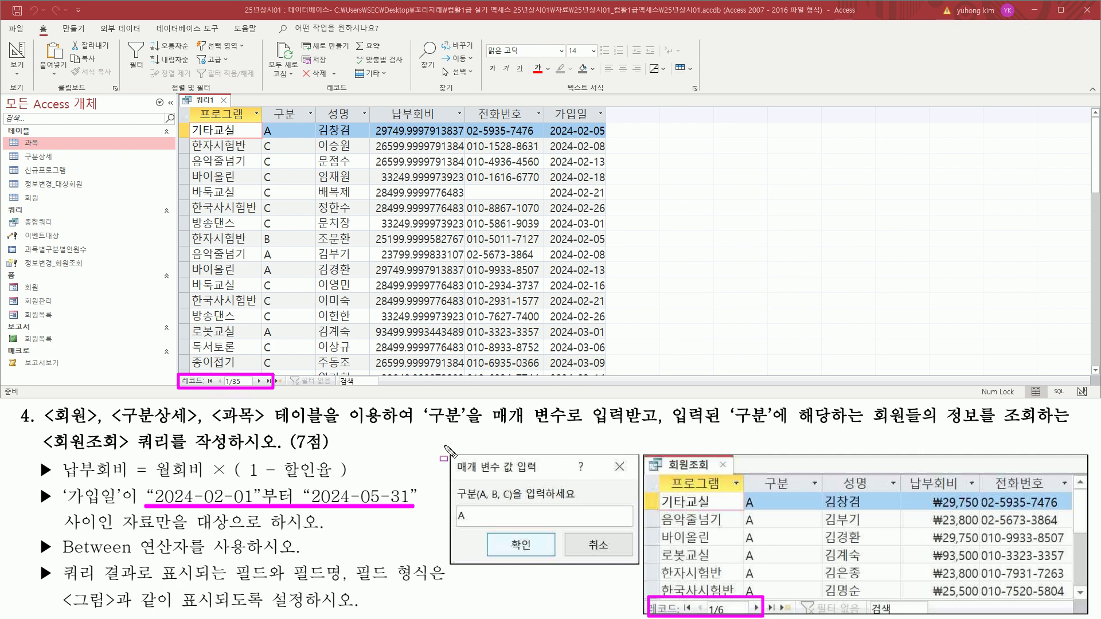
mouse_move(422, 404)
left_mouse_down()
mouse_move(477, 432)
mouse_move(1035, 427)
left_mouse_up()
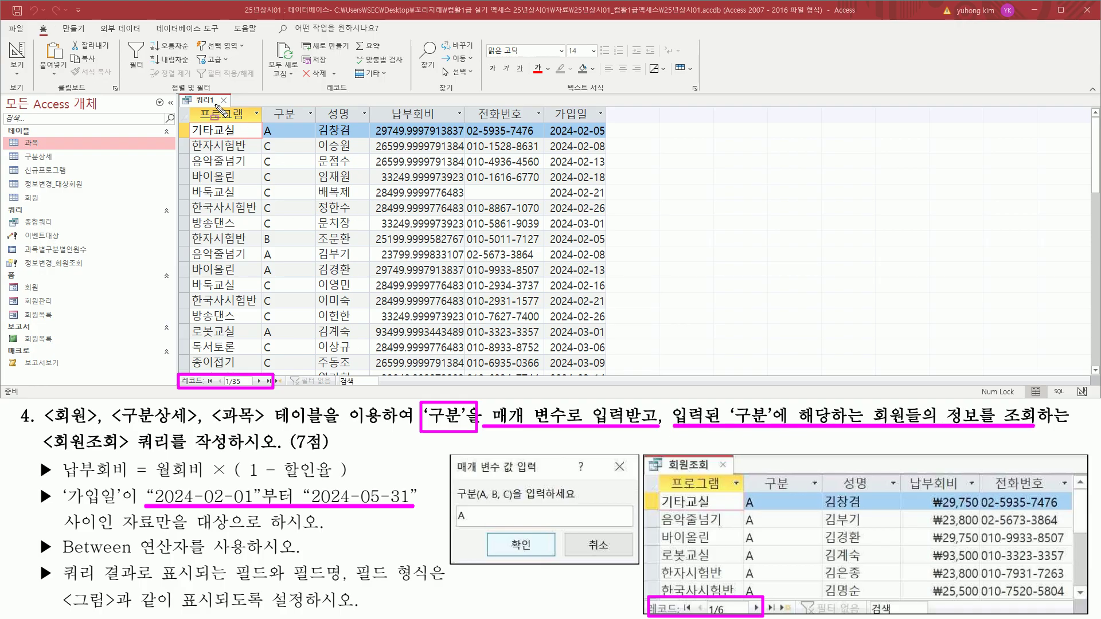
Step: Return the query to Design view and write the parameter prompt [구분(A, B, C)을 입력하세요] in the memo
right_click(205, 101)
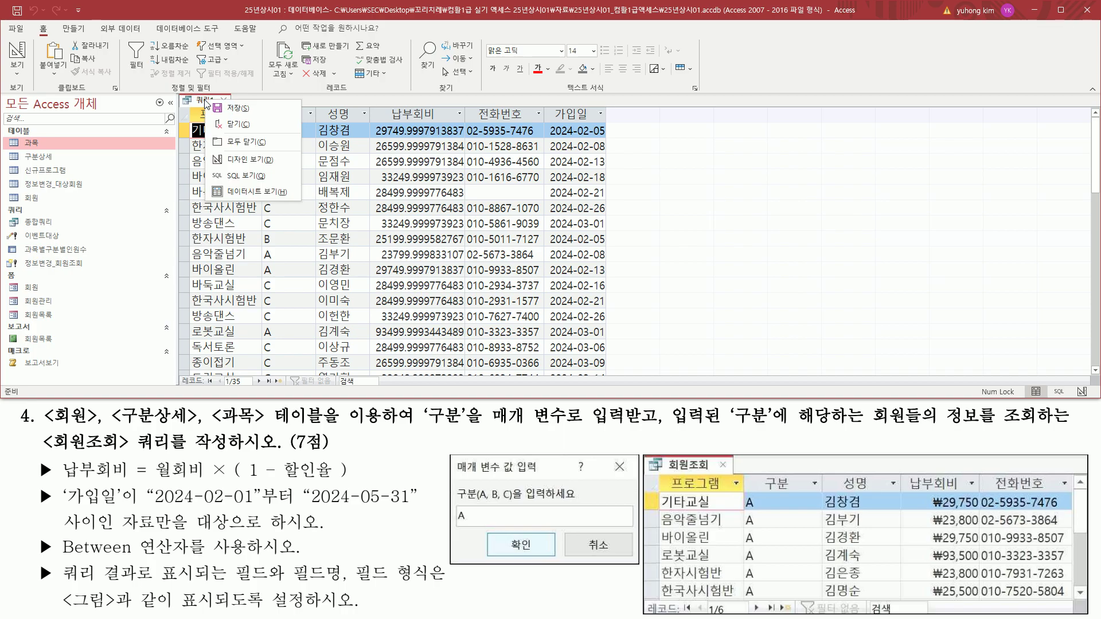
left_click(226, 159)
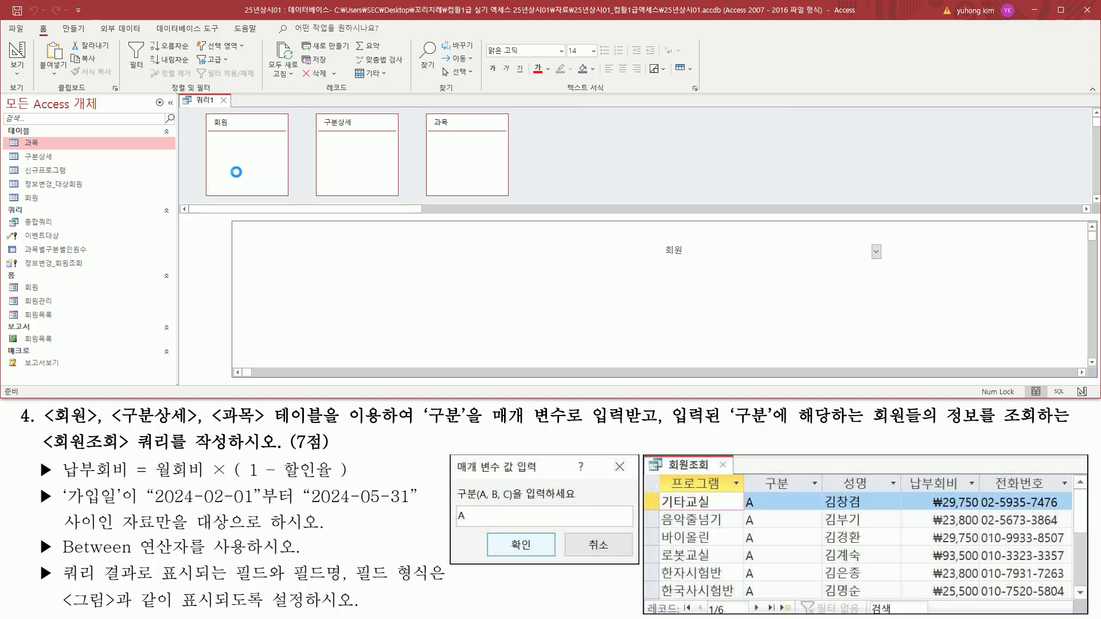
left_click_drag(295, 225, 361, 261)
key("Escape")
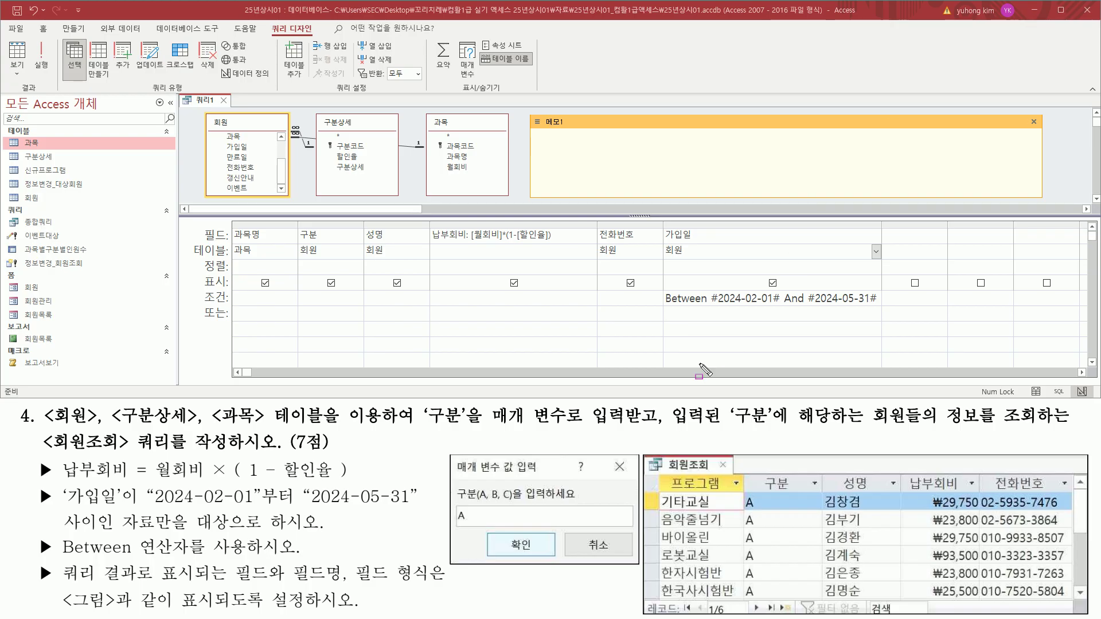
left_click_drag(454, 504, 579, 504)
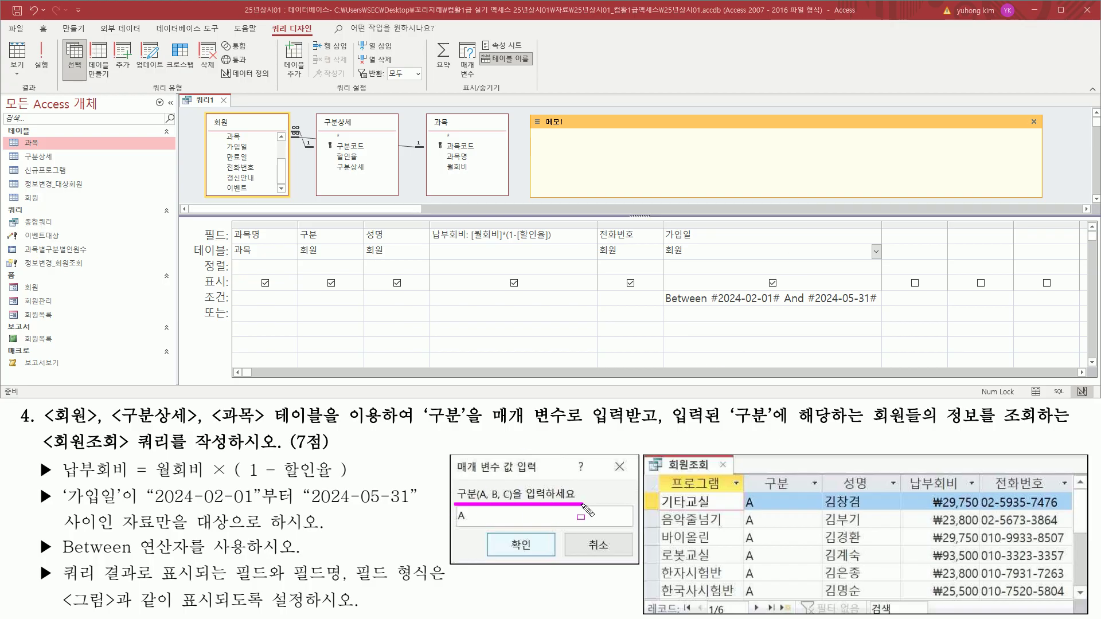
left_click(585, 160)
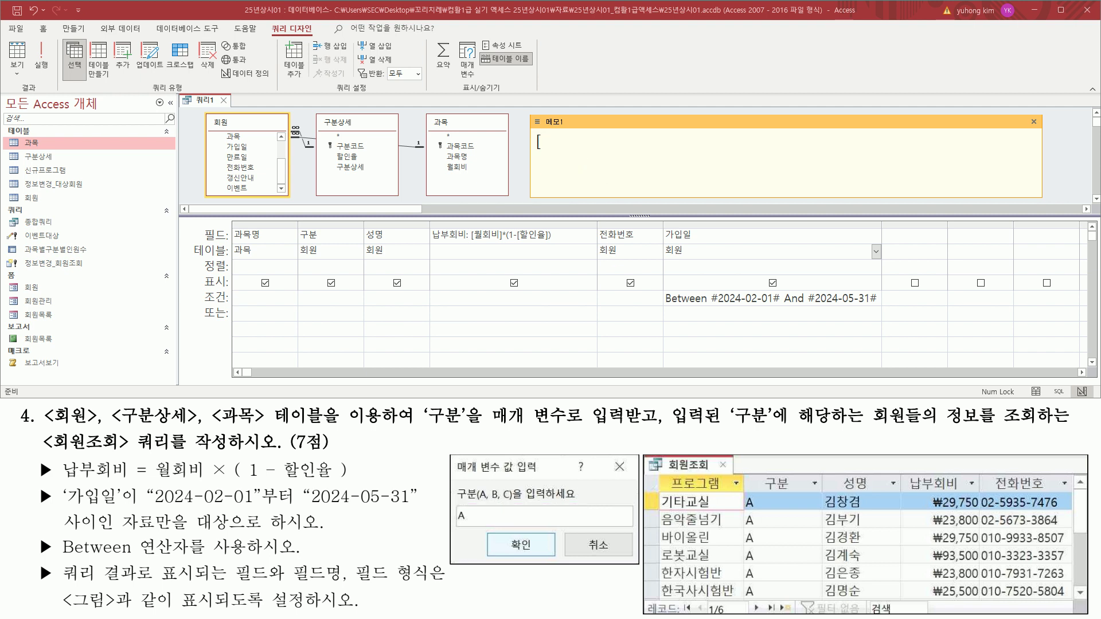
type("[rn")
key("BackSpace")
key("BackSpace")
type("구분(A, B,")
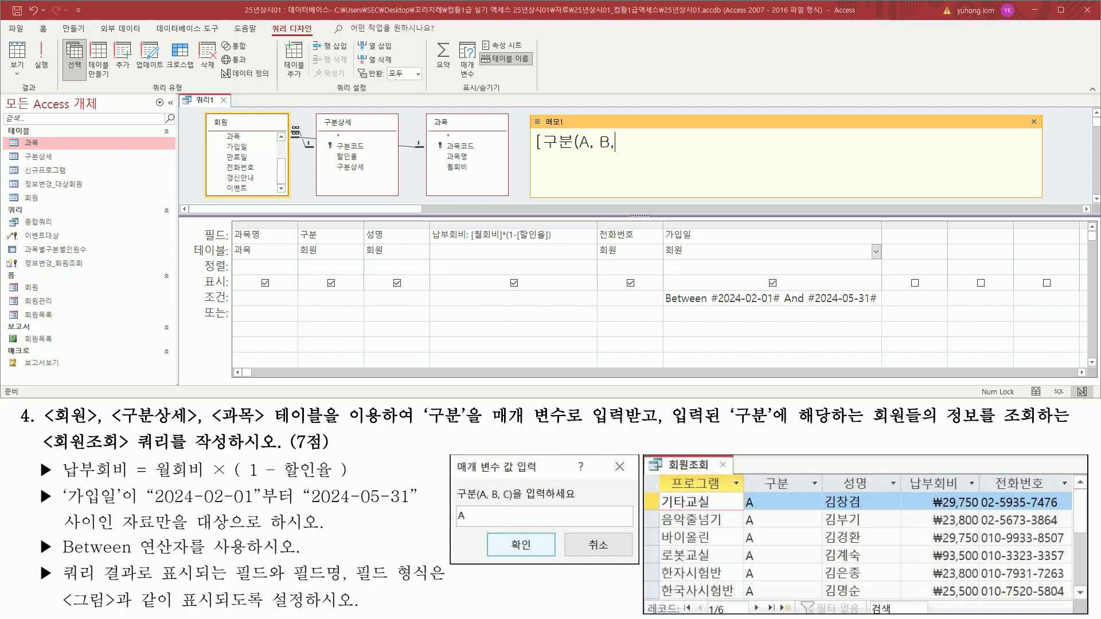
type(" C)을 입력하세요")
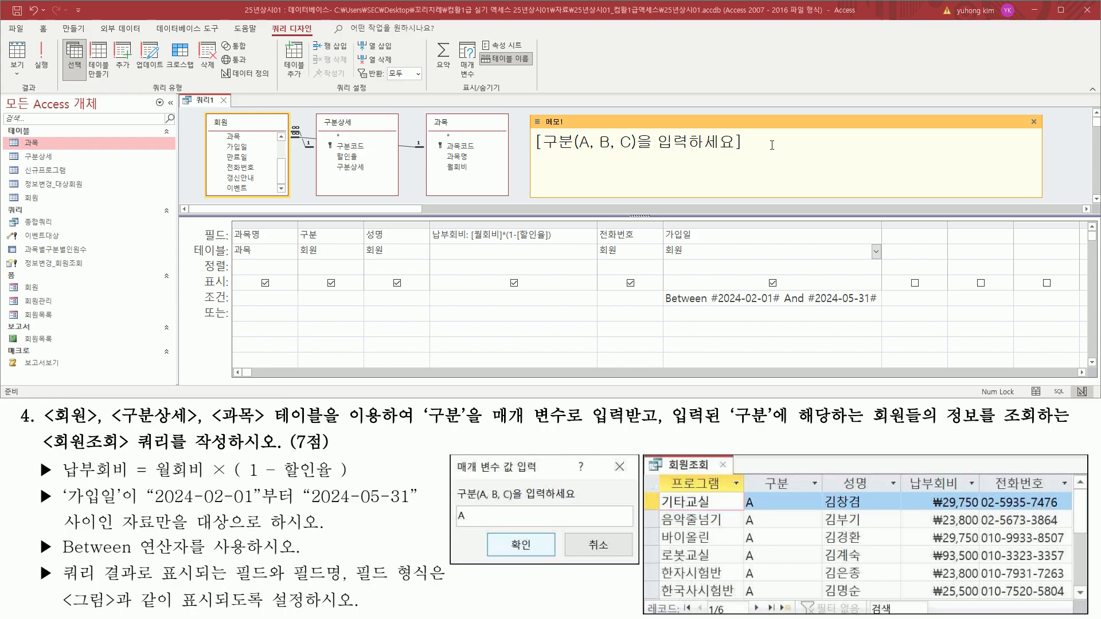
Step: Set the 구분 criterion to [구분(A, B, C)을 입력하세요] from the memo and widen its column to fit
left_click_drag(457, 503, 578, 504)
left_click_drag(543, 153, 736, 153)
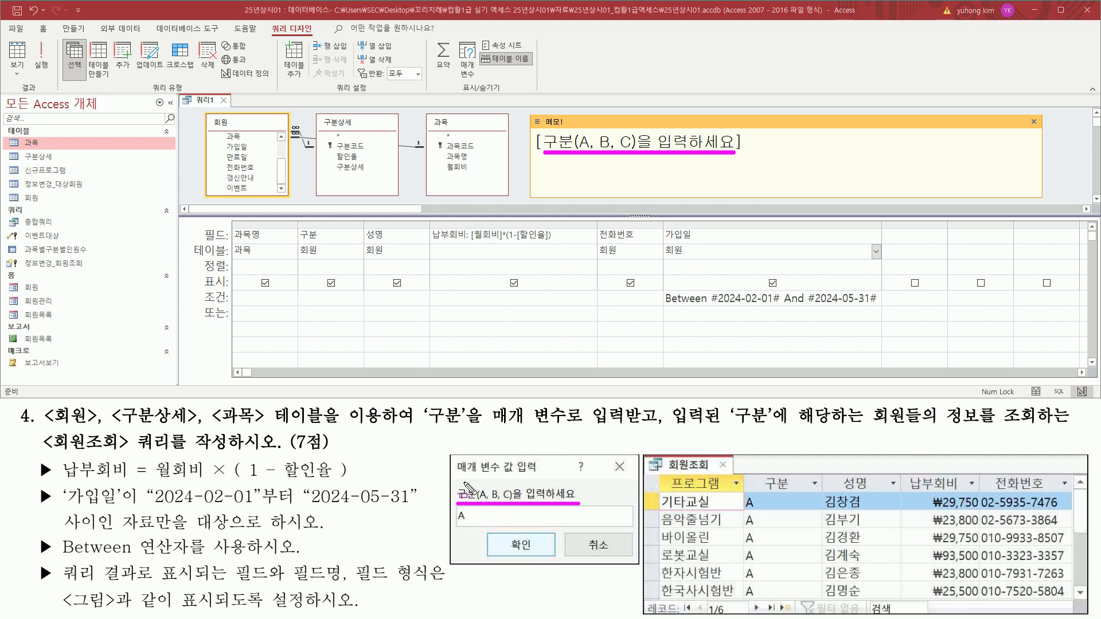
mouse_move(450, 459)
left_mouse_down()
mouse_move(466, 545)
mouse_move(645, 570)
left_mouse_up()
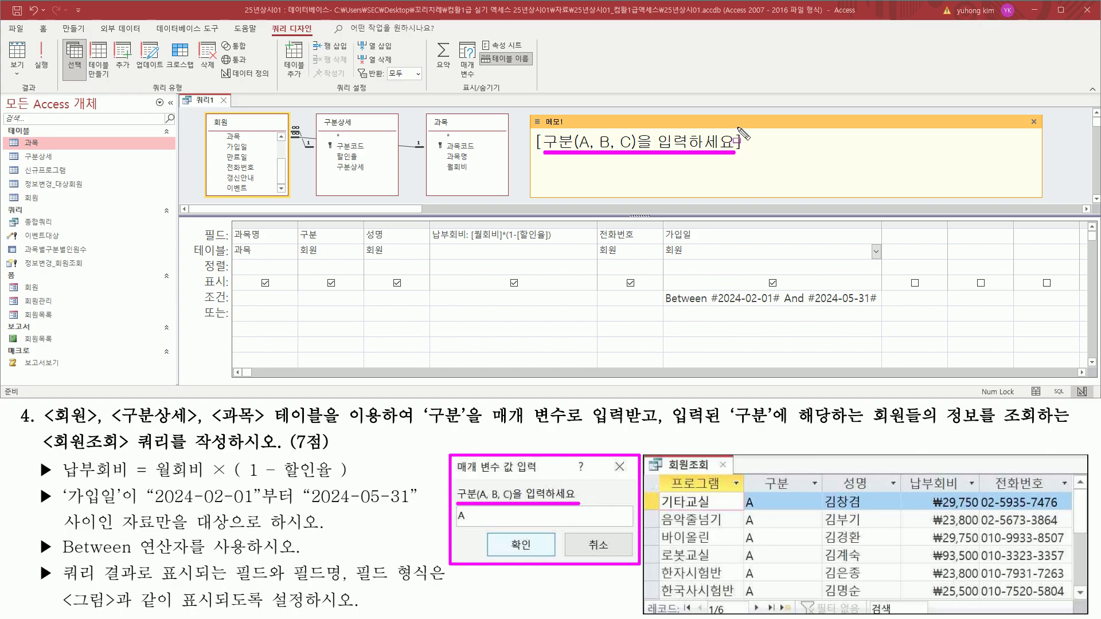
key("Escape")
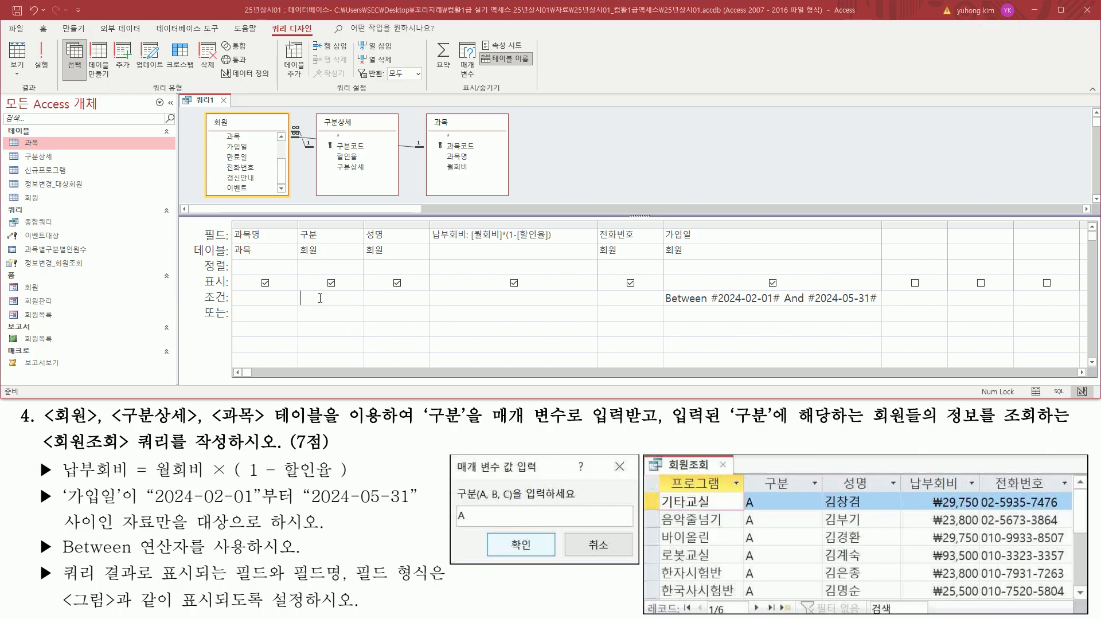
key("ctrl+v")
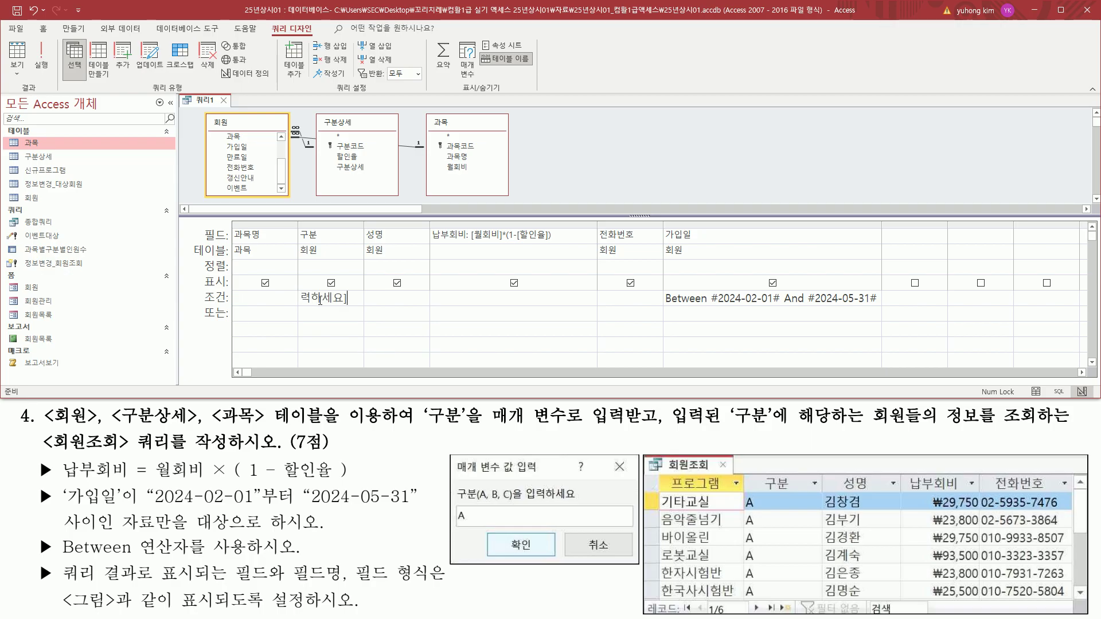
left_click(319, 310)
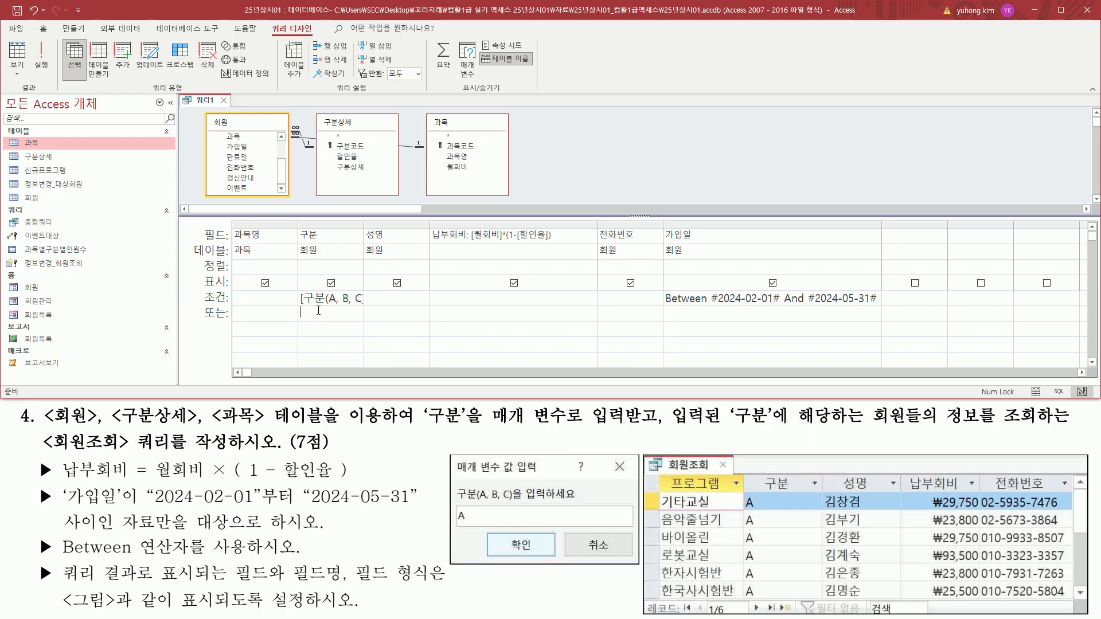
double_click(364, 225)
key("ctrl+2")
left_click_drag(298, 309, 440, 308)
left_click_drag(205, 290, 233, 310)
key("Escape")
Step: Run the query with A as the 구분 parameter value
left_click(538, 198)
key("ctrl+2")
left_click_drag(29, 33, 63, 93)
key("Escape")
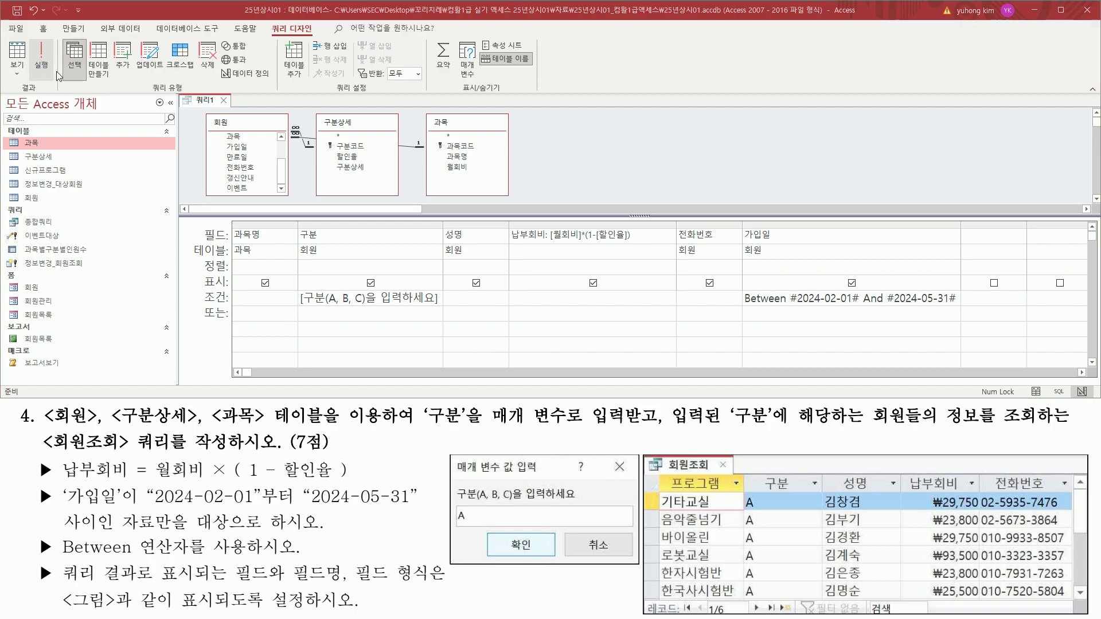
left_click(40, 59)
mouse_move(522, 116)
left_mouse_down()
mouse_move(567, 122)
mouse_move(648, 193)
mouse_move(702, 198)
mouse_move(697, 190)
left_mouse_up()
mouse_move(452, 453)
left_mouse_down()
mouse_move(458, 527)
mouse_move(645, 580)
mouse_move(634, 566)
left_mouse_up()
left_click_drag(565, 150, 651, 149)
key("Escape")
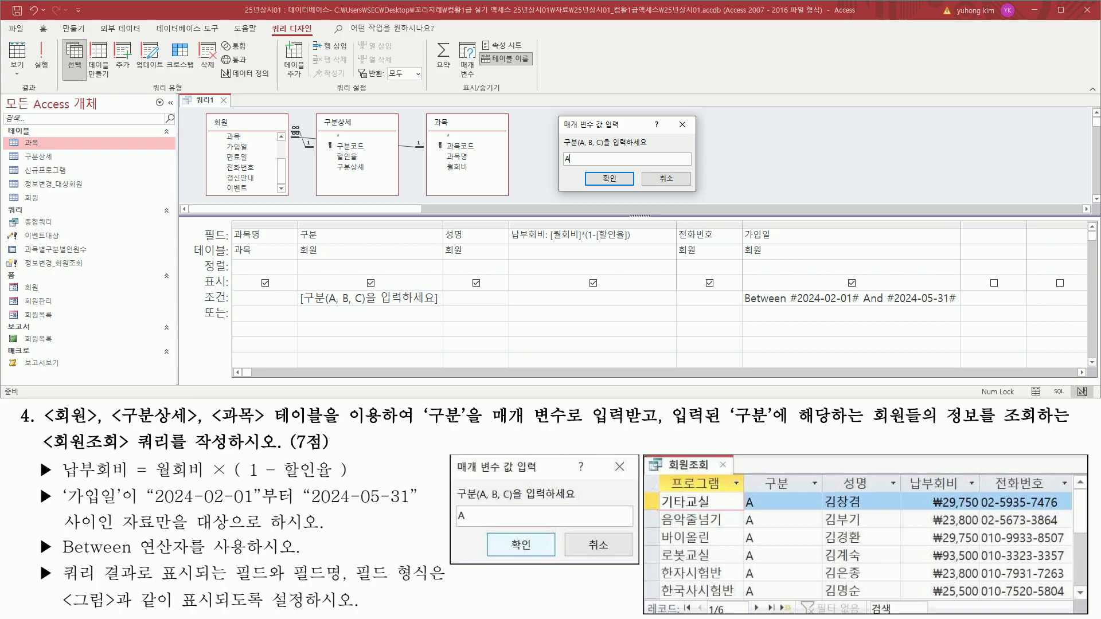
left_click_drag(559, 166, 588, 165)
key("Escape")
left_click(609, 178)
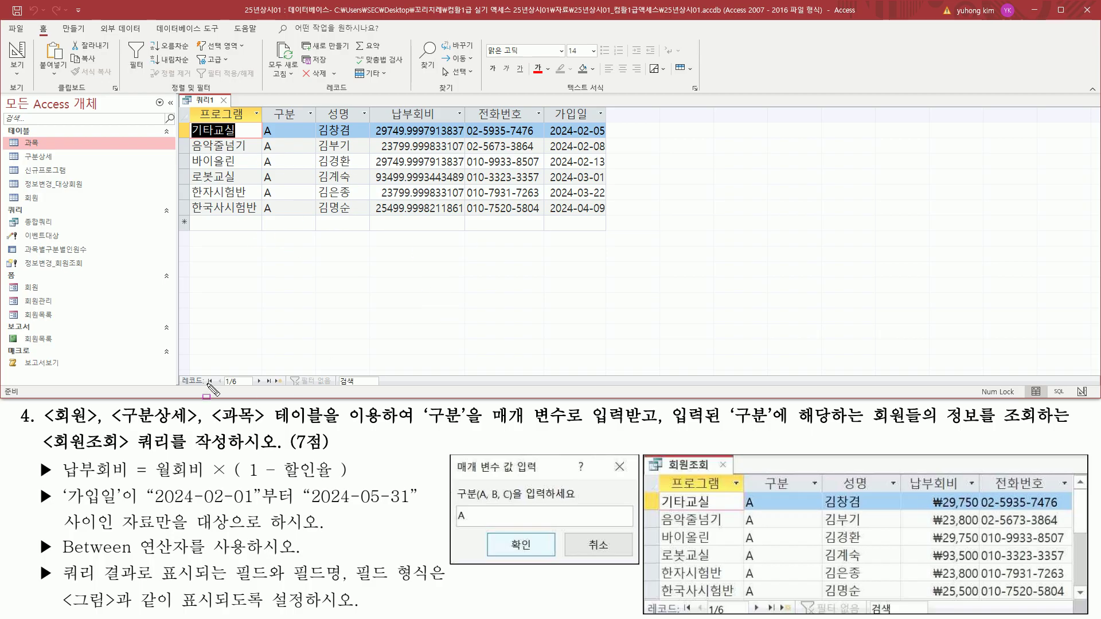
Step: Compare the result's record count, field names, column values and 납부회비 format with the task's example, and check for fields beyond those it shows
left_click_drag(179, 372, 256, 390)
left_click_drag(640, 600, 746, 617)
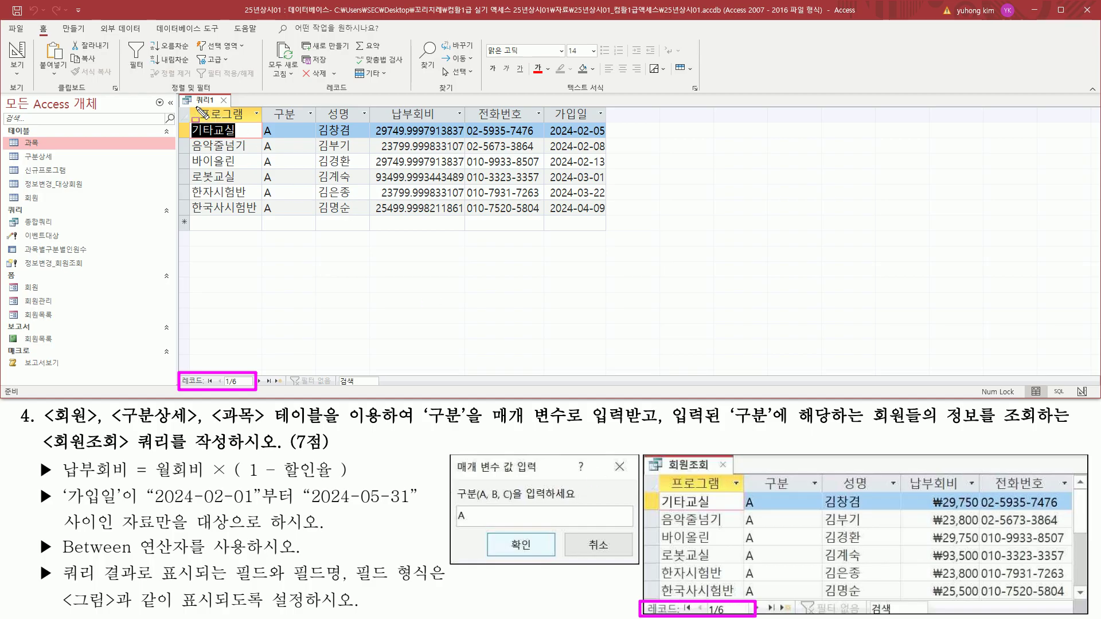
mouse_move(192, 105)
left_mouse_down()
mouse_move(220, 122)
mouse_move(545, 122)
left_mouse_up()
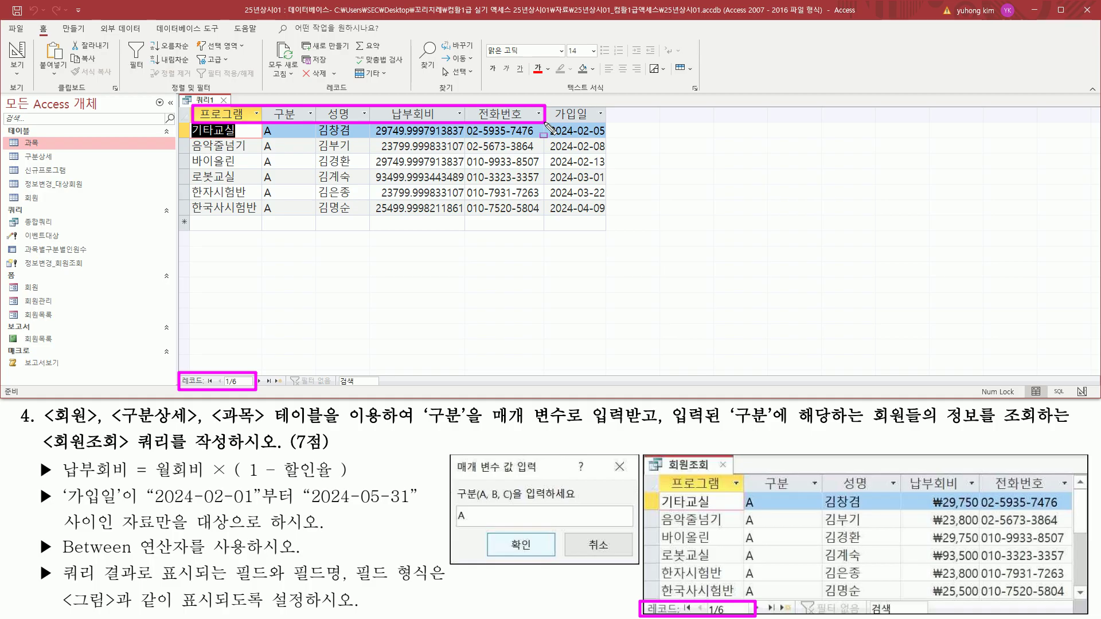
mouse_move(664, 469)
left_mouse_down()
mouse_move(1067, 508)
mouse_move(1061, 492)
left_mouse_up()
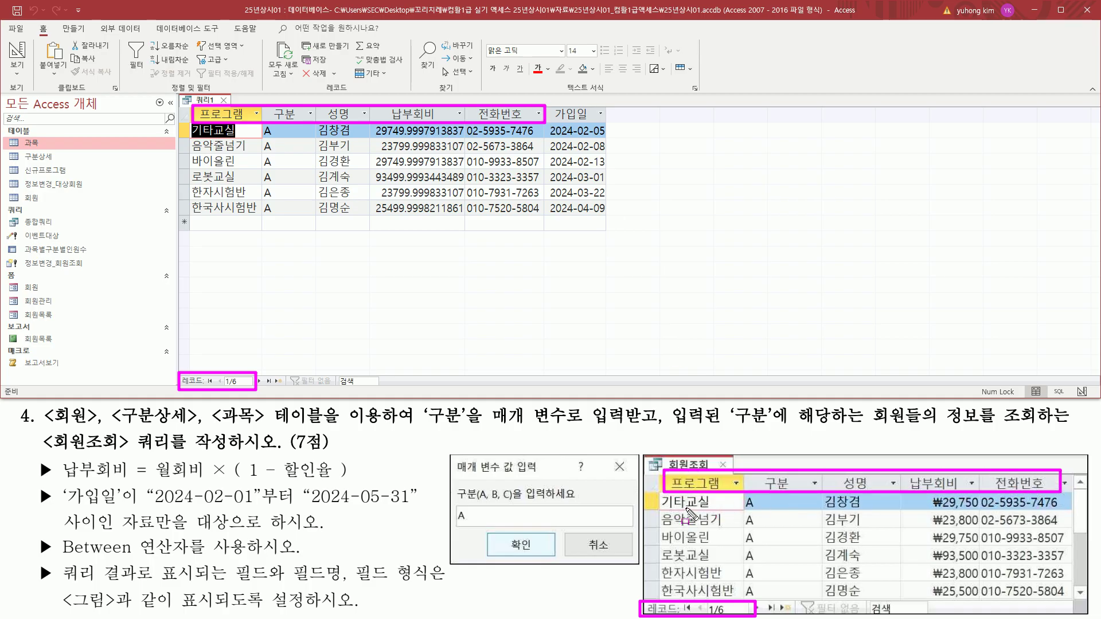
mouse_move(658, 494)
left_mouse_down()
mouse_move(732, 526)
mouse_move(740, 601)
left_mouse_up()
left_click_drag(191, 124, 255, 217)
left_click_drag(261, 122, 280, 219)
left_click_drag(742, 494, 758, 602)
left_click_drag(315, 122, 357, 217)
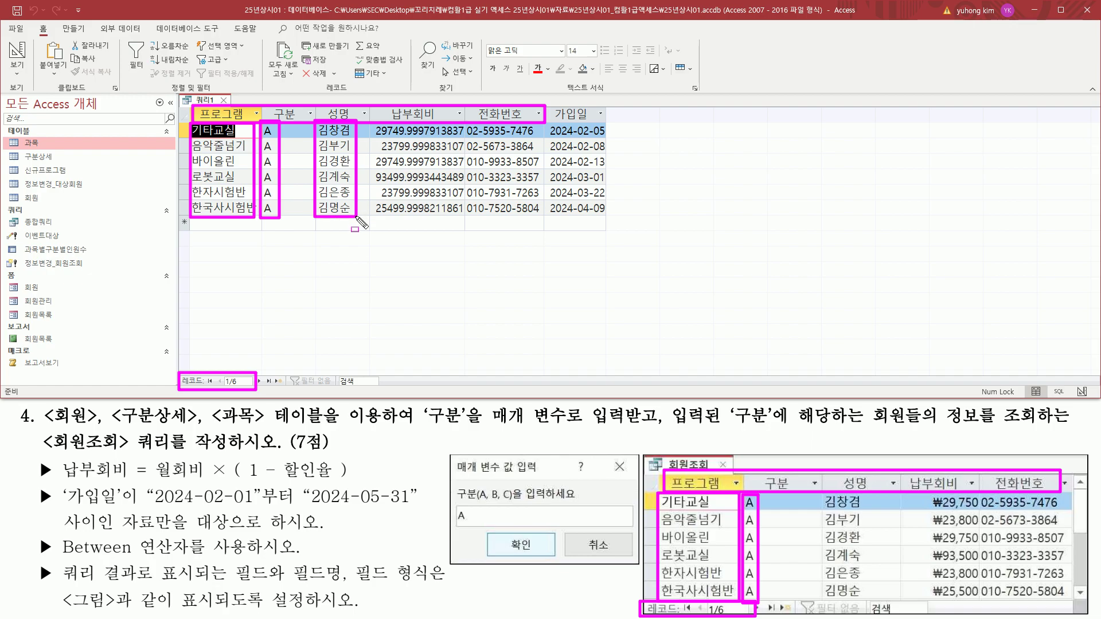
left_click_drag(827, 494, 868, 606)
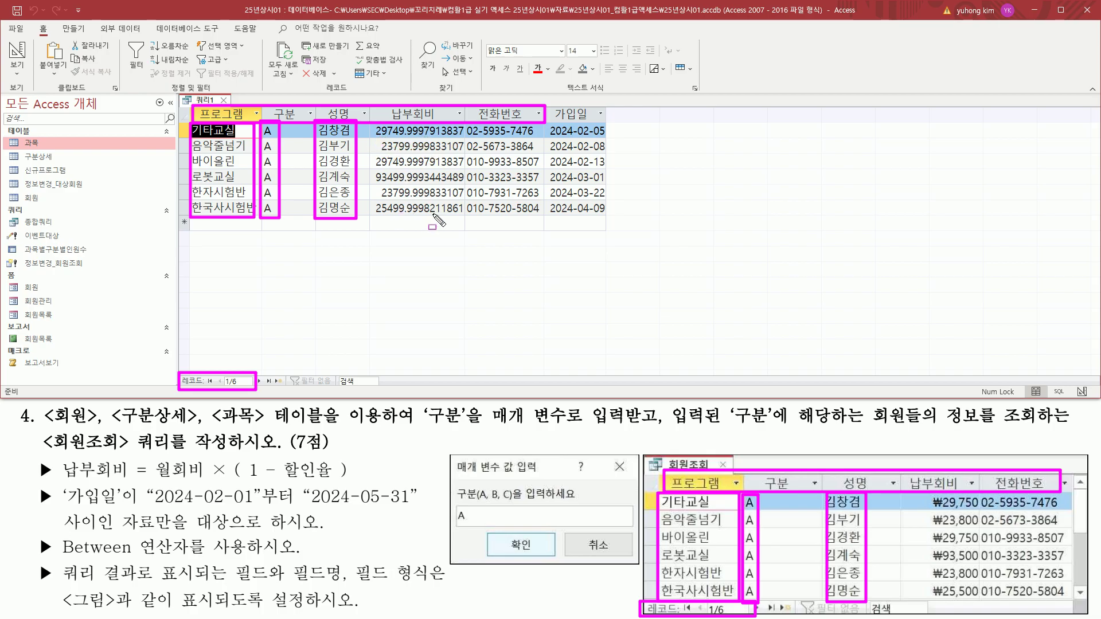
mouse_move(924, 493)
left_mouse_down()
mouse_move(949, 573)
mouse_move(981, 601)
left_mouse_up()
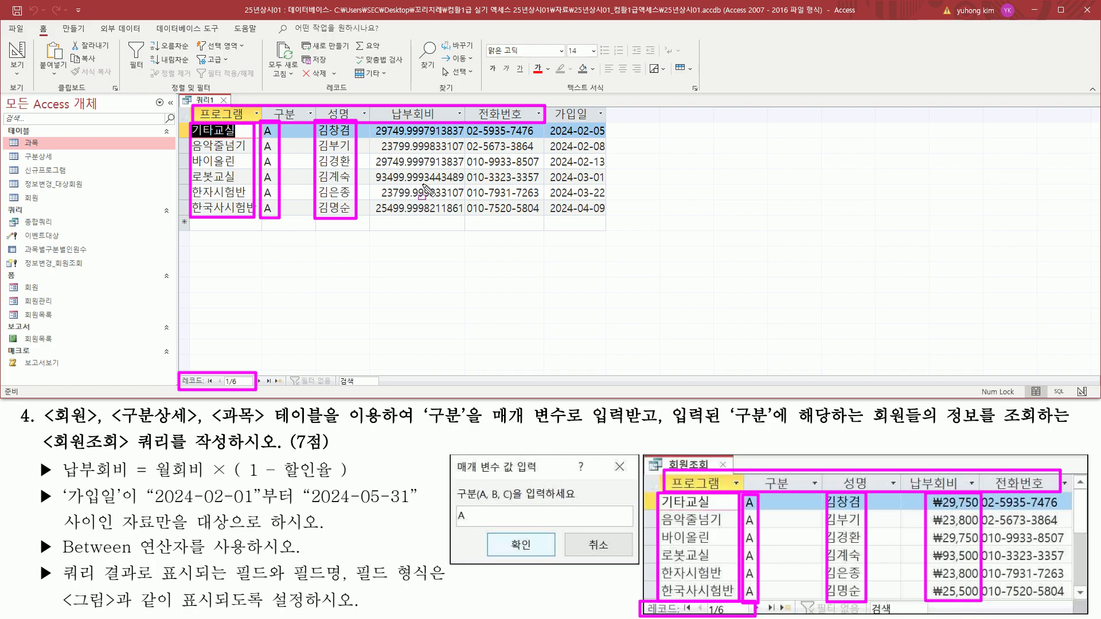
mouse_move(467, 126)
left_mouse_down()
mouse_move(504, 198)
mouse_move(548, 227)
left_mouse_up()
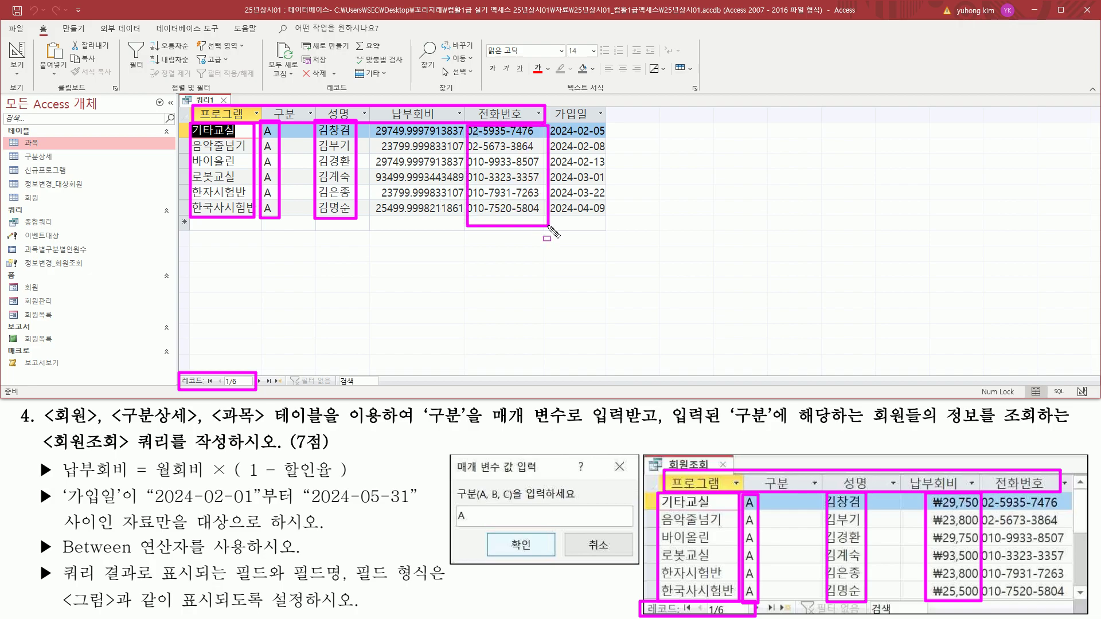
left_click_drag(984, 494, 1064, 601)
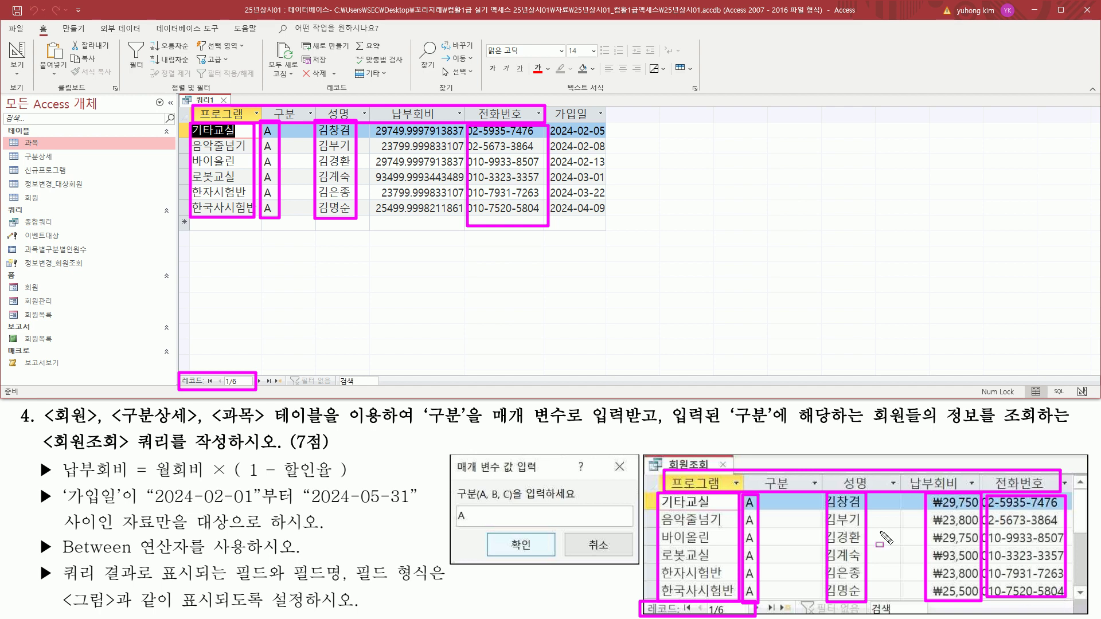
left_click_drag(556, 97, 599, 241)
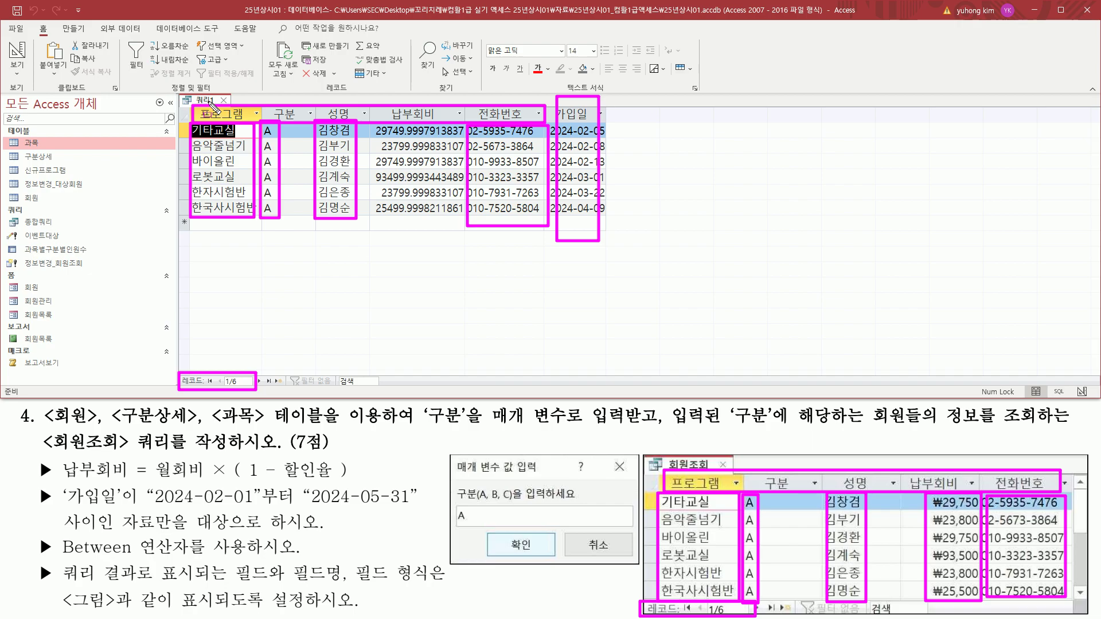
key("Escape")
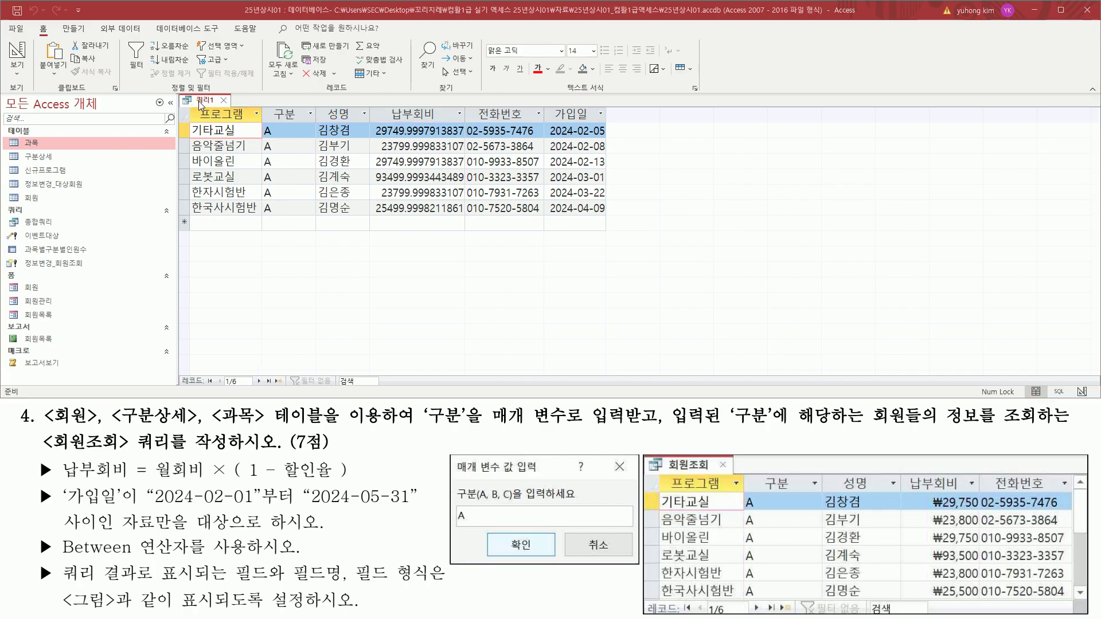
Step: Set the format of the calculated 납부회비 field to 통화 in Design view and close its properties
right_click(200, 104)
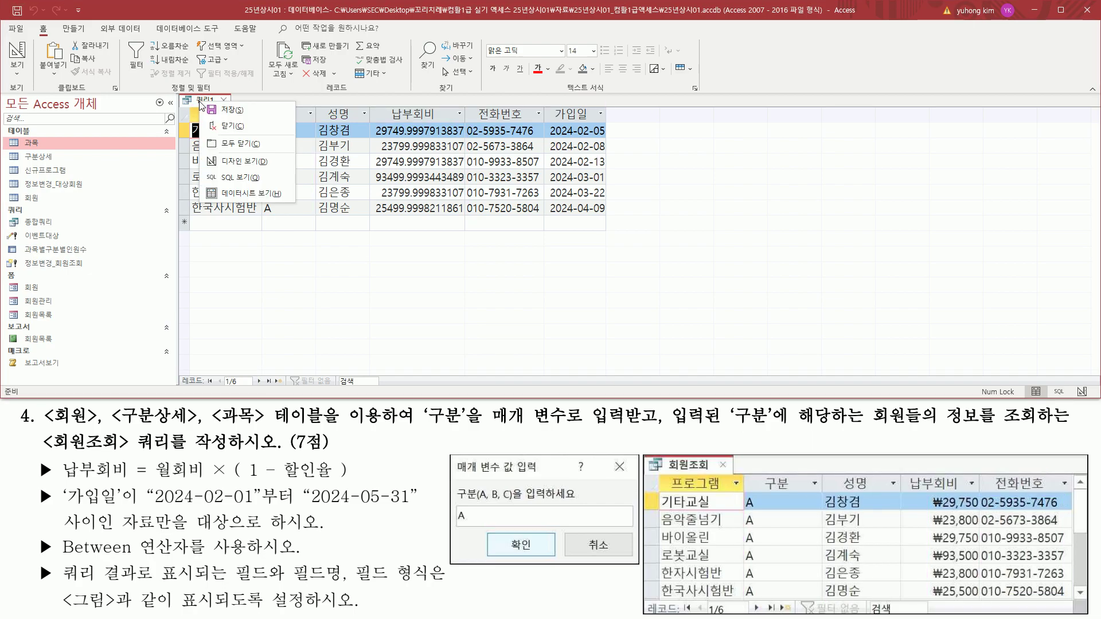
left_click(222, 163)
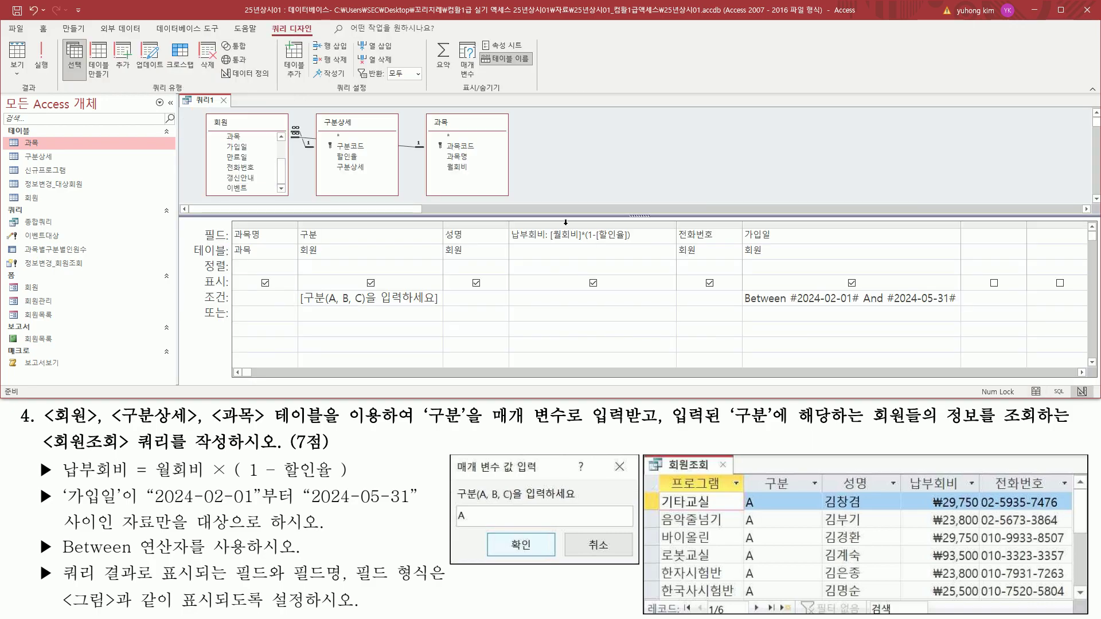
left_click(565, 222)
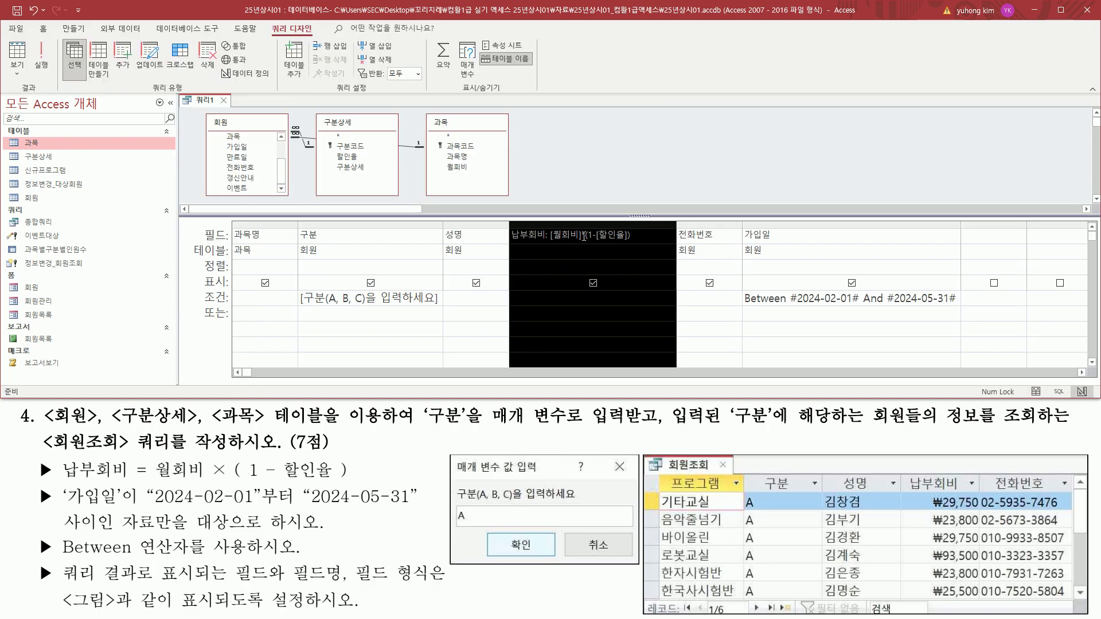
right_click(556, 225)
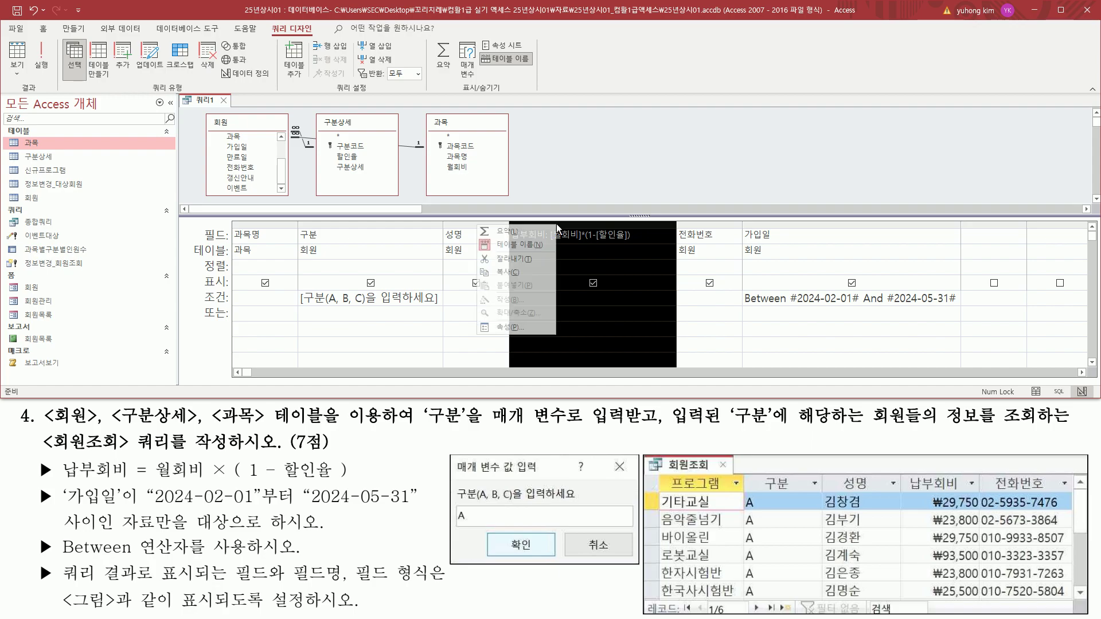
left_click(512, 328)
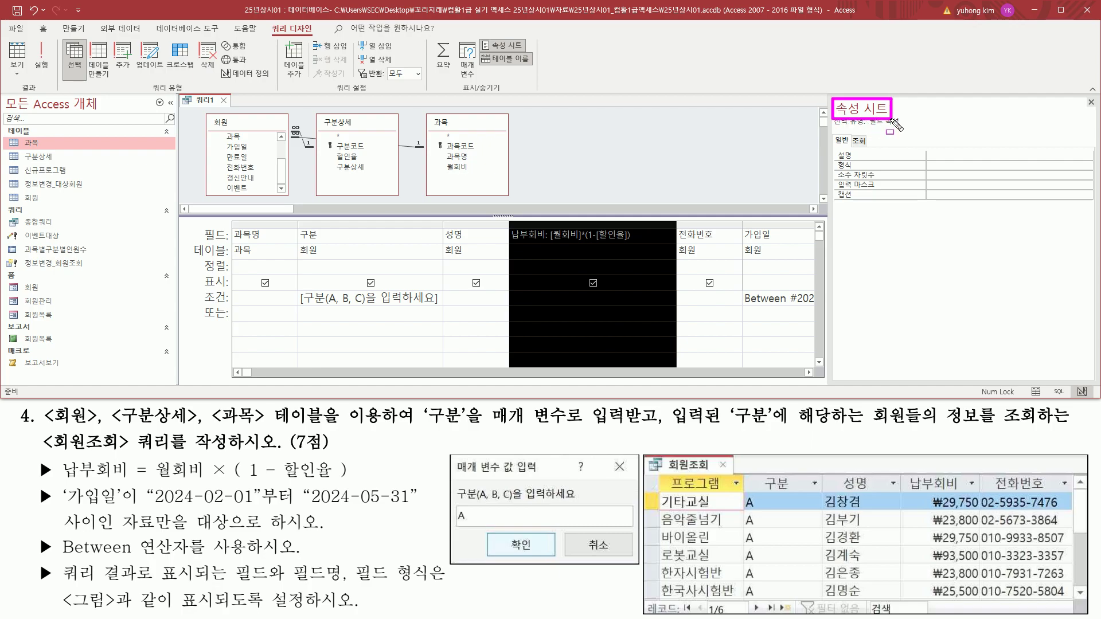
mouse_move(864, 171)
left_mouse_down()
mouse_move(834, 171)
mouse_move(864, 161)
left_mouse_up()
left_click(976, 165)
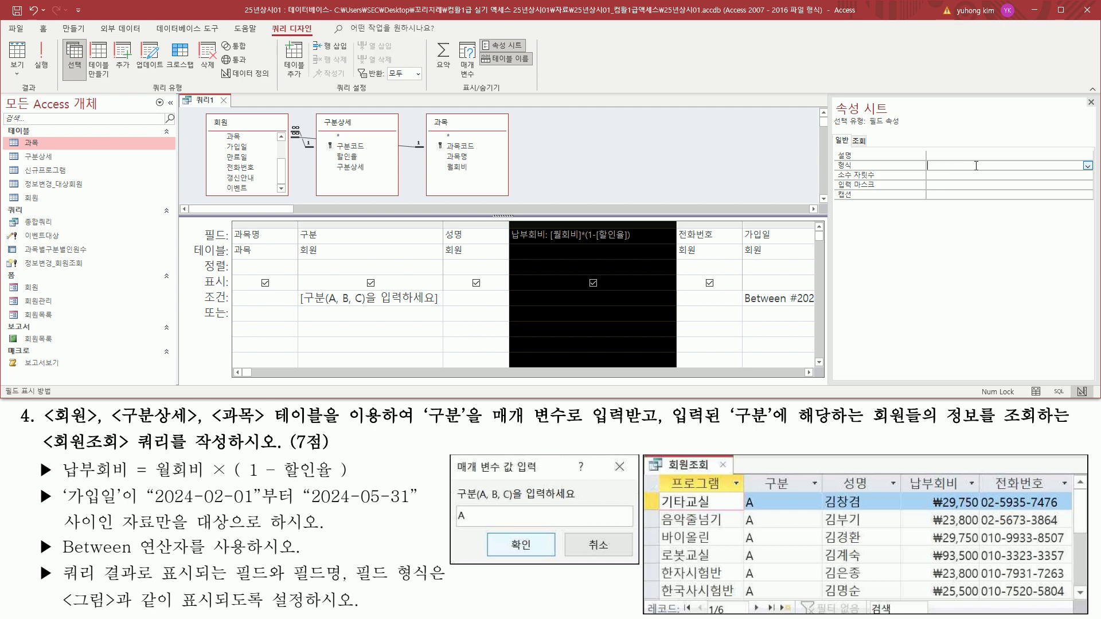
left_click(1088, 166)
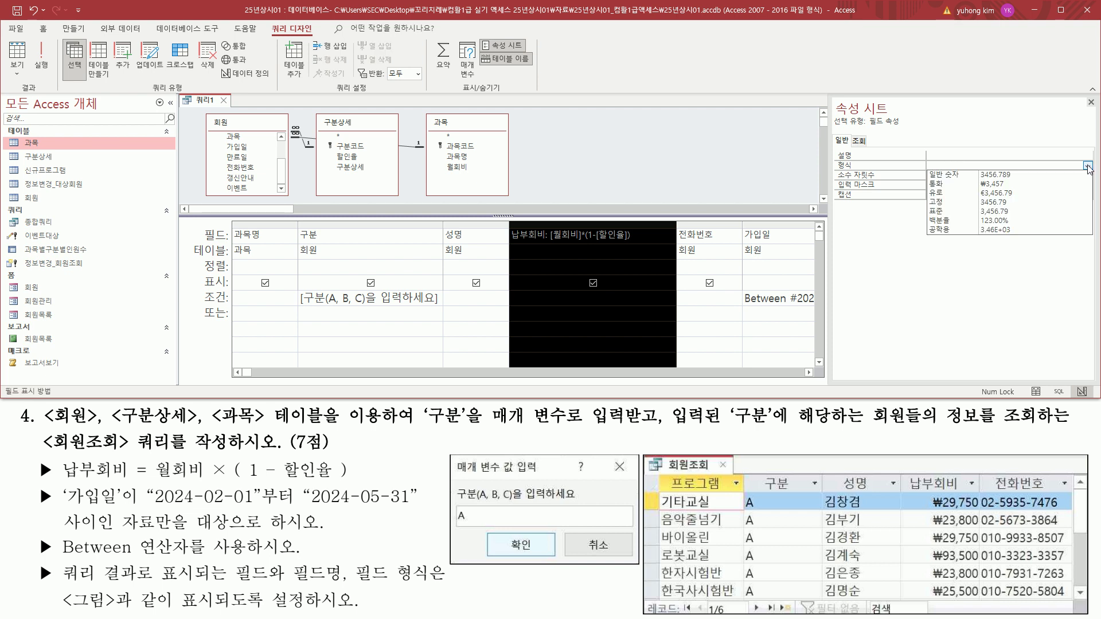
left_click(1029, 184)
left_click(958, 166)
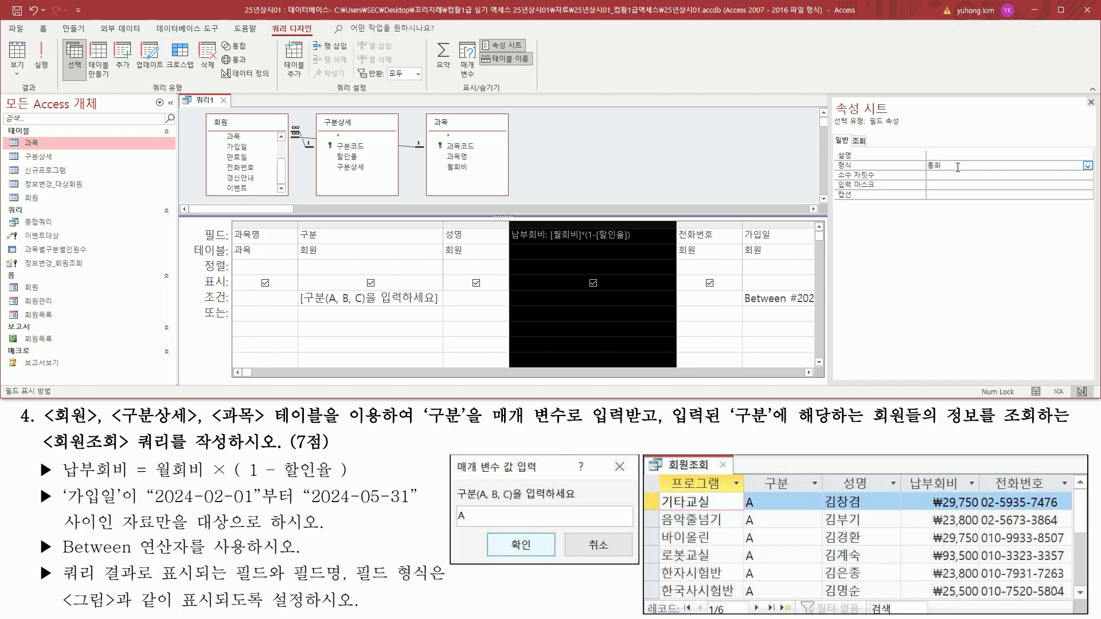
left_click_drag(506, 220, 659, 348)
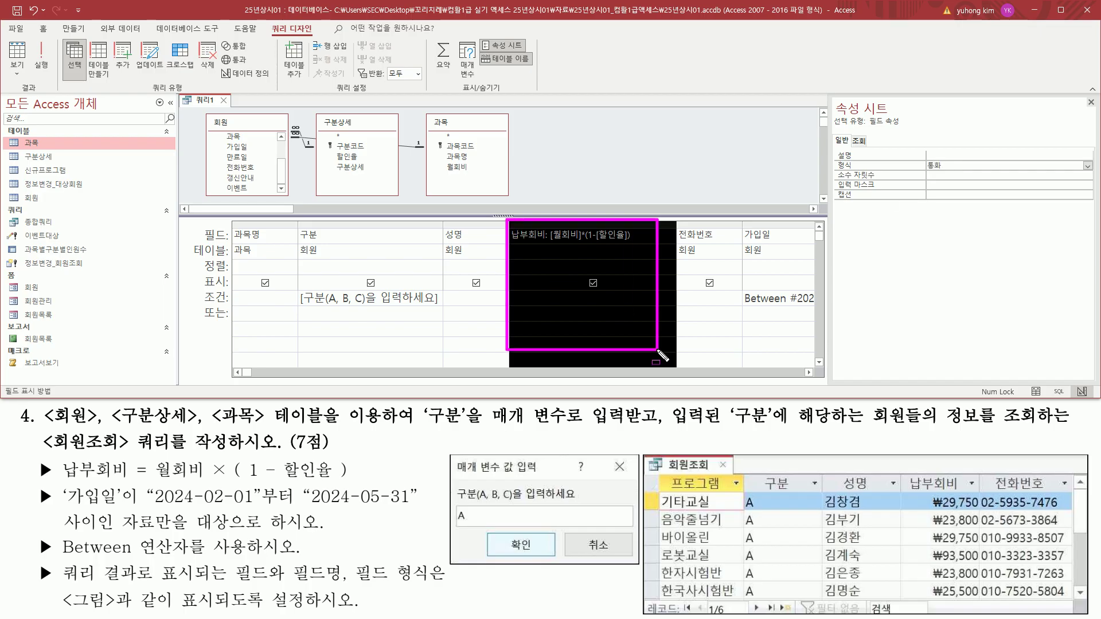
key("Escape")
left_click(1092, 102)
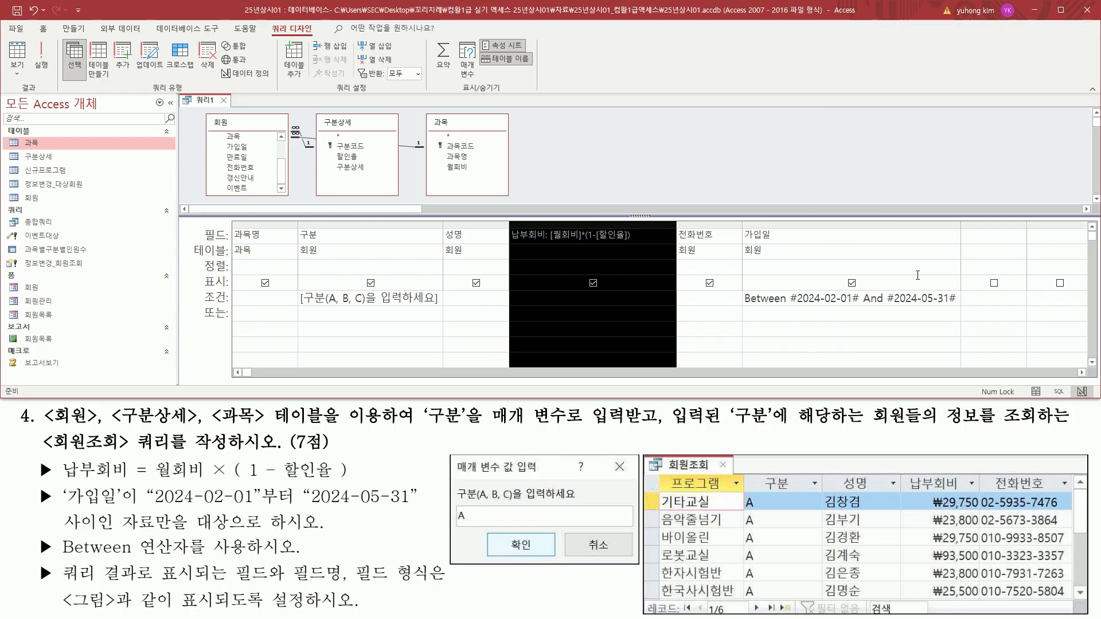
Step: Hide the 가입일 field from the query results while keeping its Between criterion
mouse_move(741, 221)
left_mouse_down()
mouse_move(762, 293)
mouse_move(964, 316)
left_mouse_up()
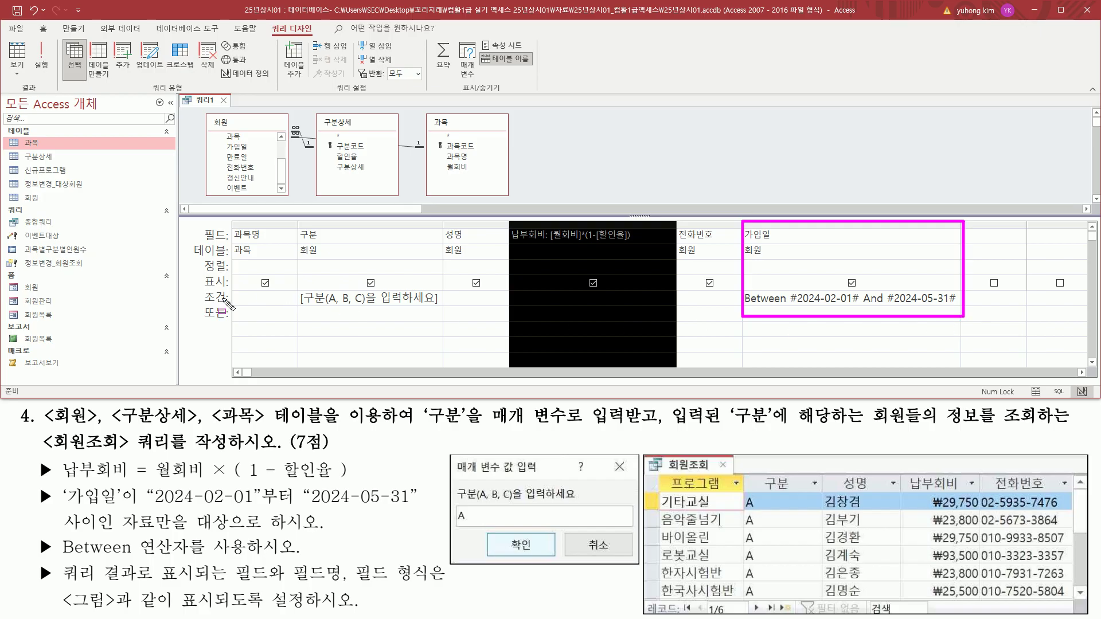
mouse_move(200, 273)
left_mouse_down()
mouse_move(231, 292)
mouse_move(946, 291)
mouse_move(936, 289)
left_mouse_up()
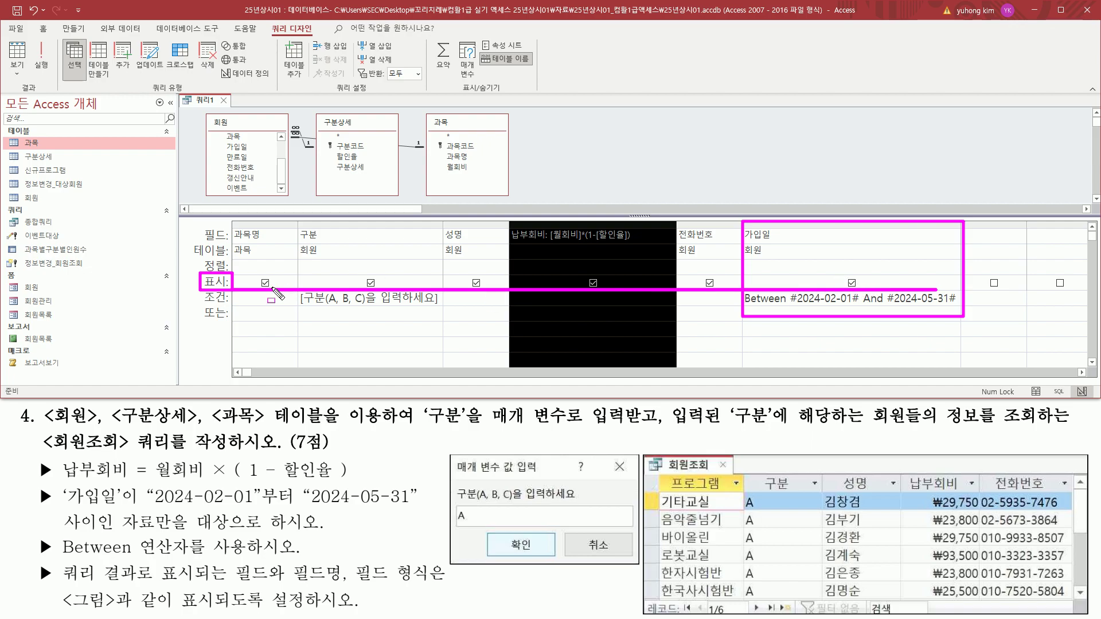
left_click_drag(844, 274, 864, 288)
left_click_drag(744, 313, 963, 312)
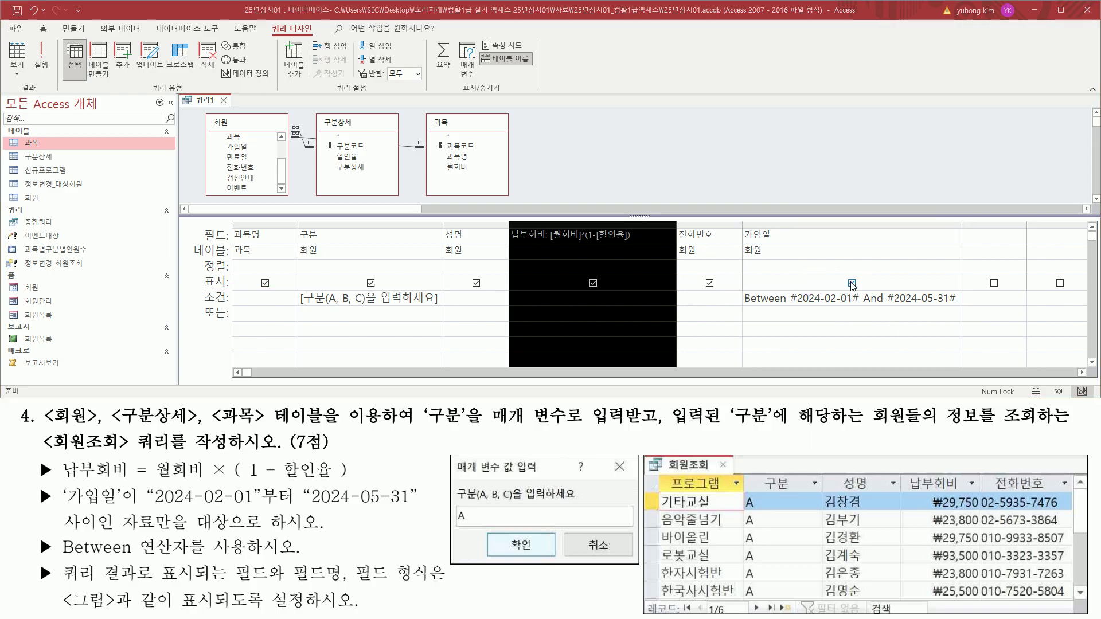
key("Escape")
left_click_drag(842, 274, 863, 290)
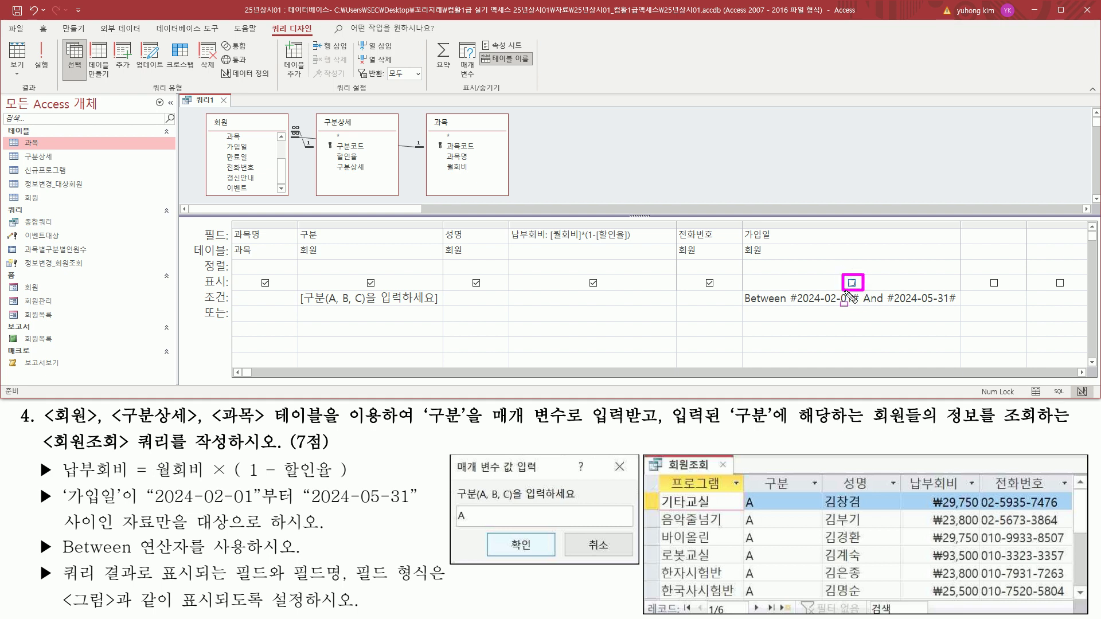
key("Escape")
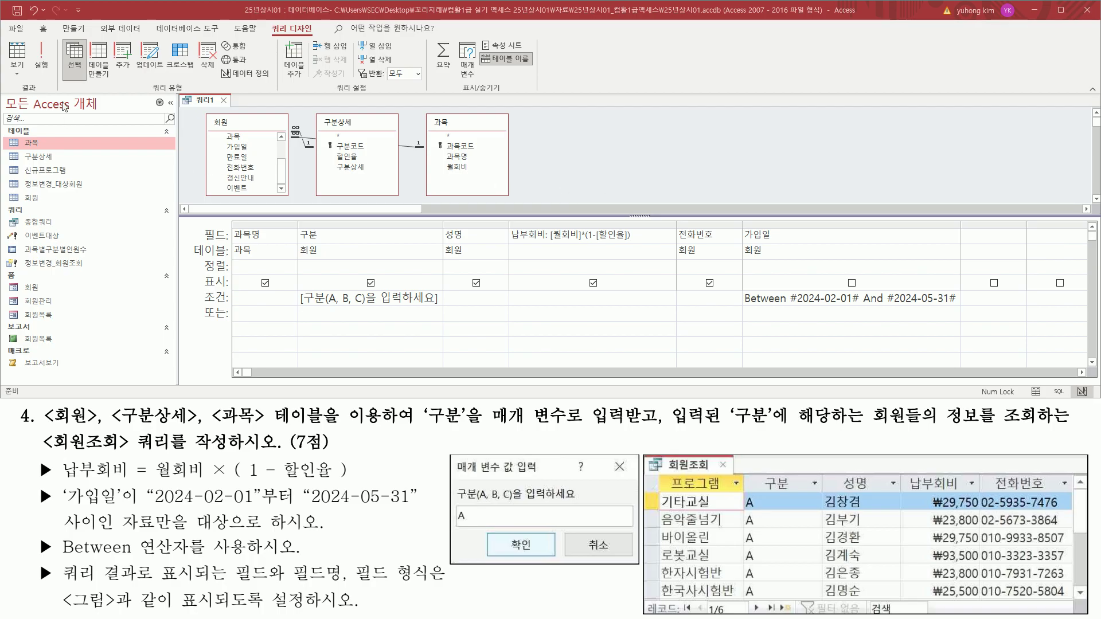
Step: Rerun the query with A as the 구분 parameter value
left_click_drag(28, 33, 64, 90)
key("Escape")
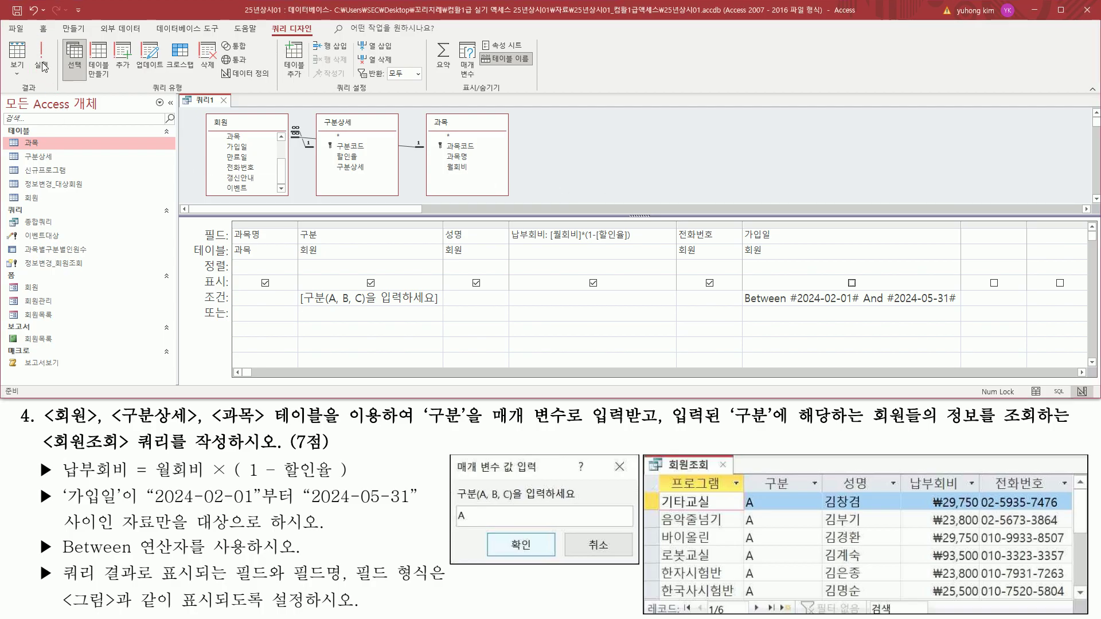
left_click(40, 61)
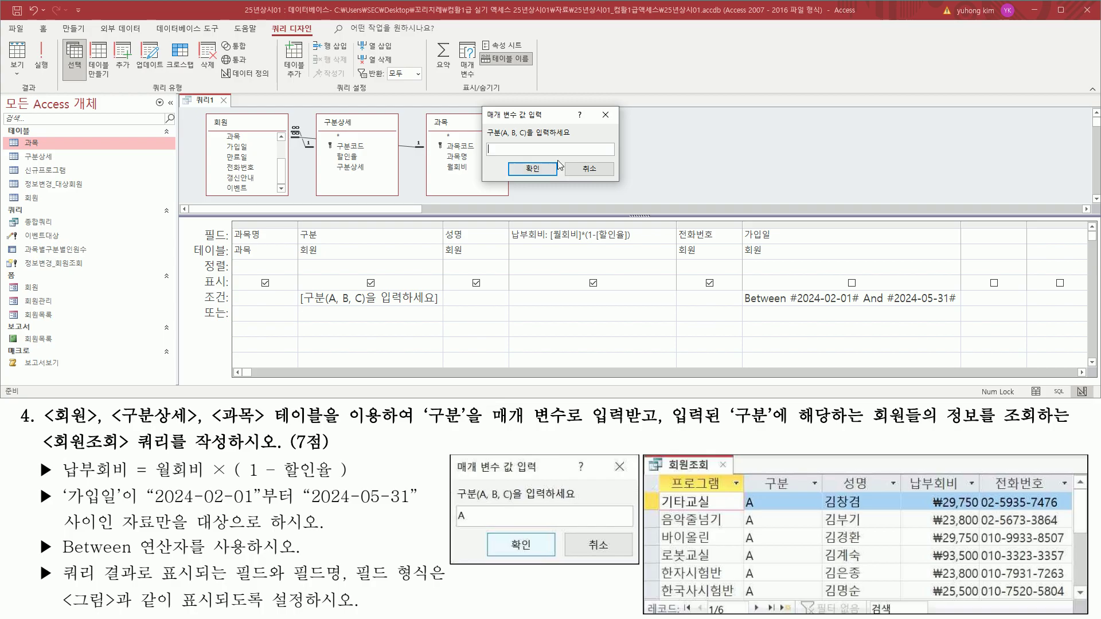
left_click_drag(514, 122, 571, 134)
type("A")
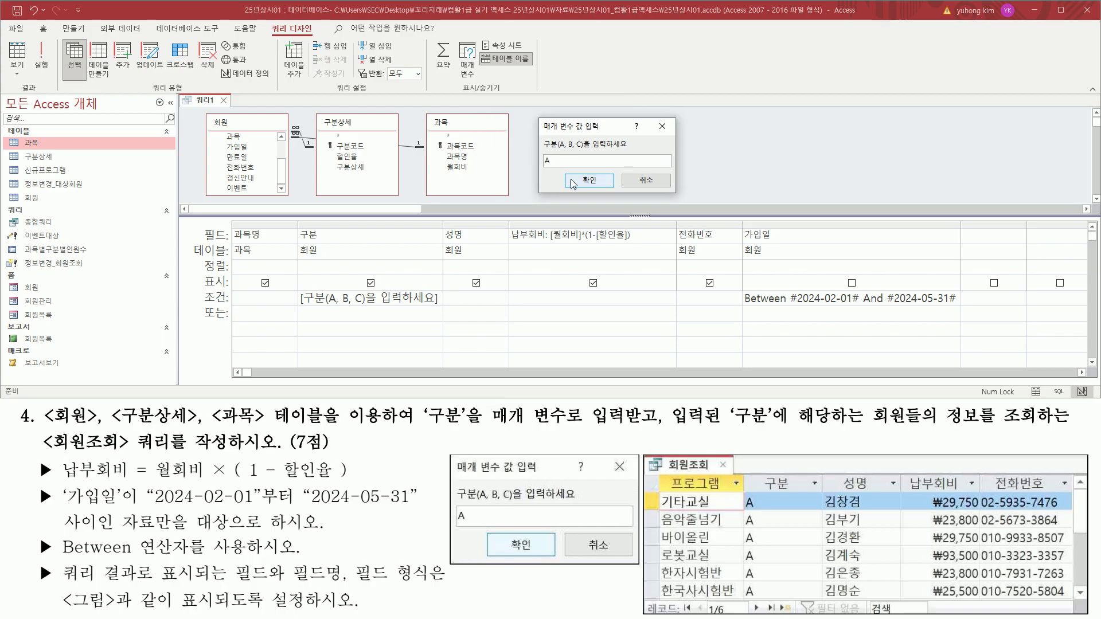
left_click(587, 183)
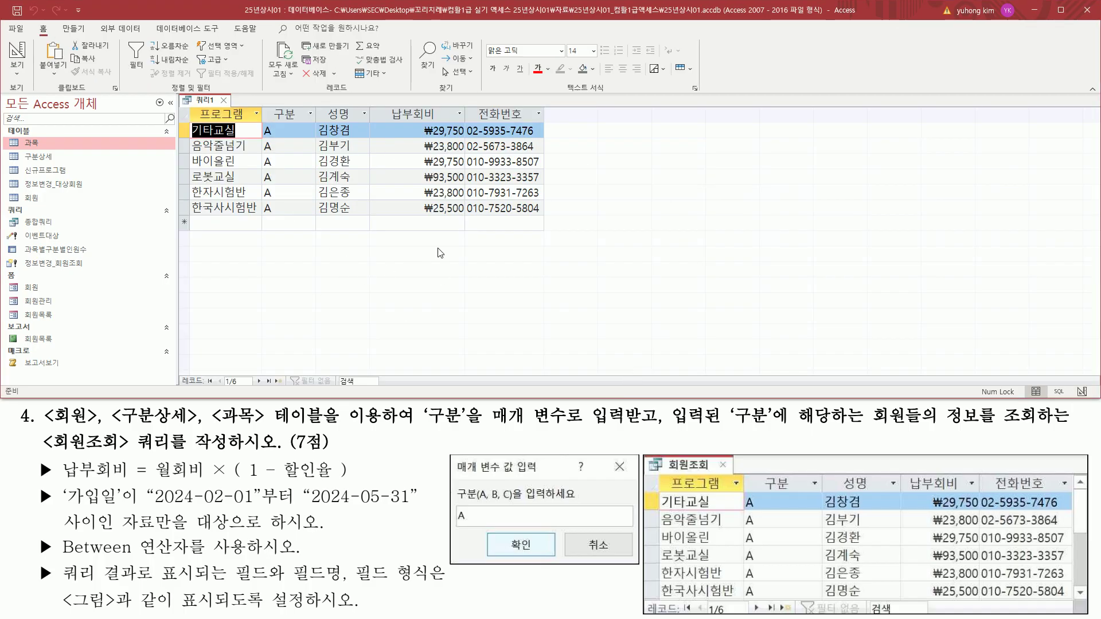
Step: Check the 납부회비 format against the task's example and fit that column's width to its contents
left_click_drag(375, 101, 466, 220)
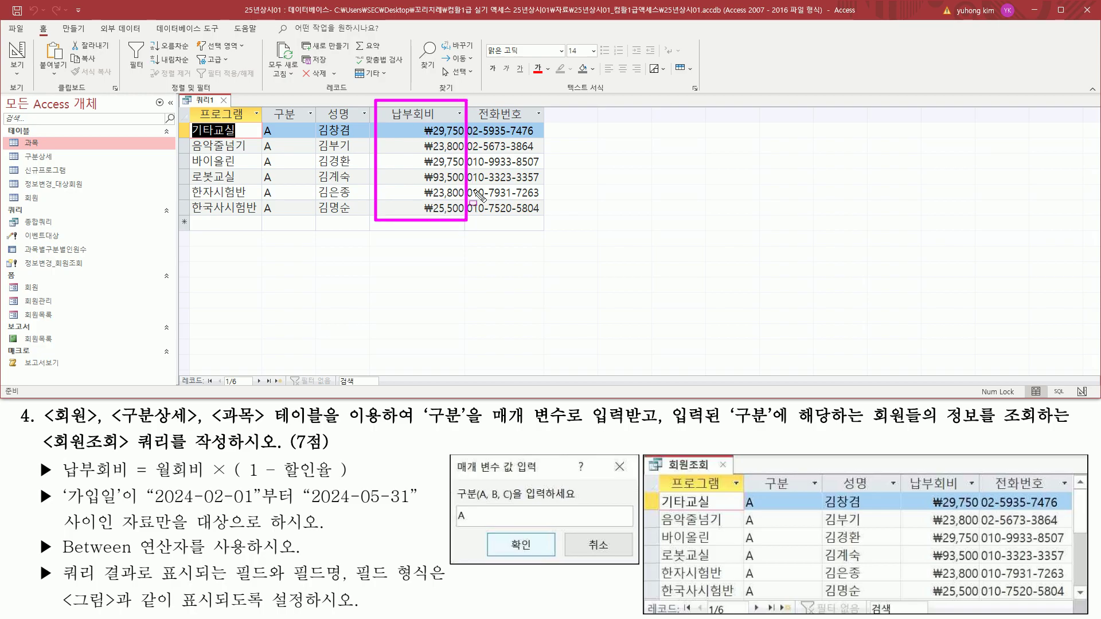
left_click_drag(906, 470, 983, 603)
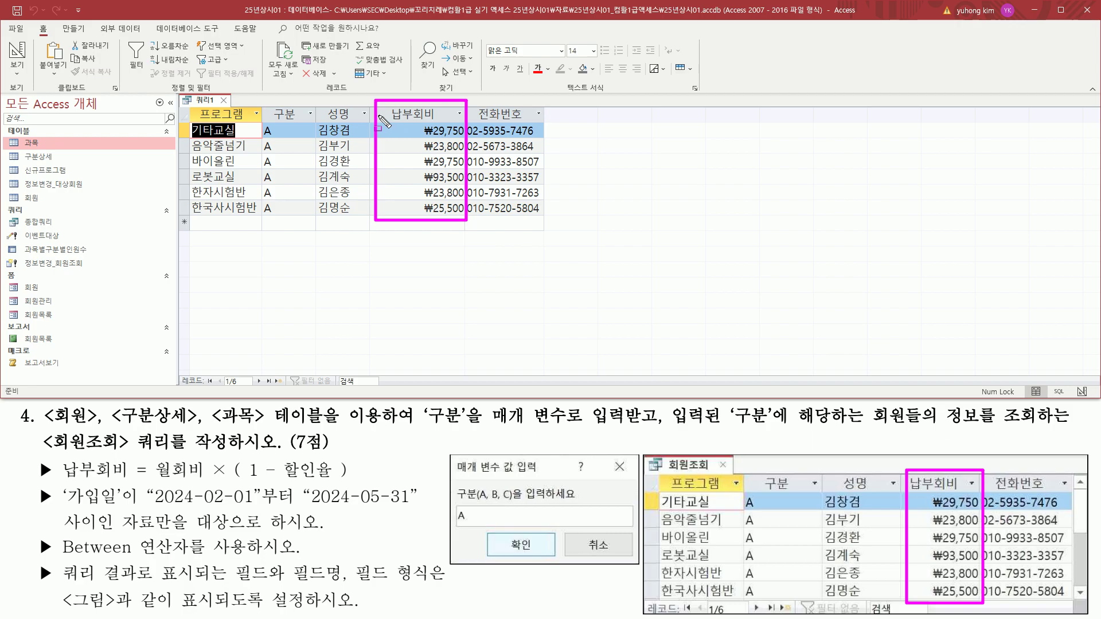
key("Escape")
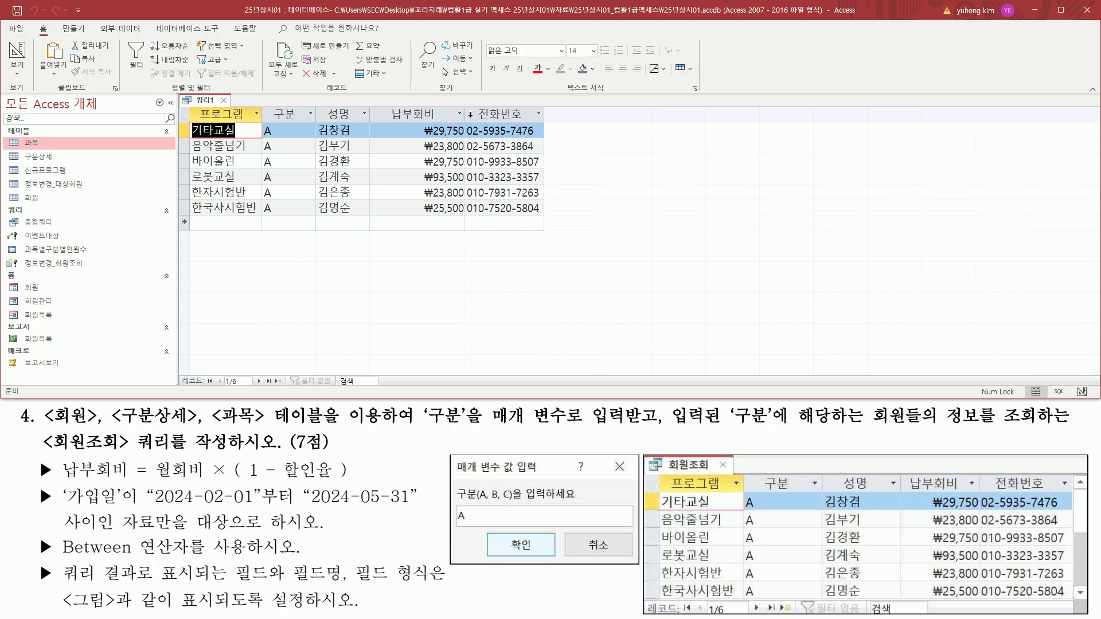
left_click_drag(465, 105, 465, 123)
key("Escape")
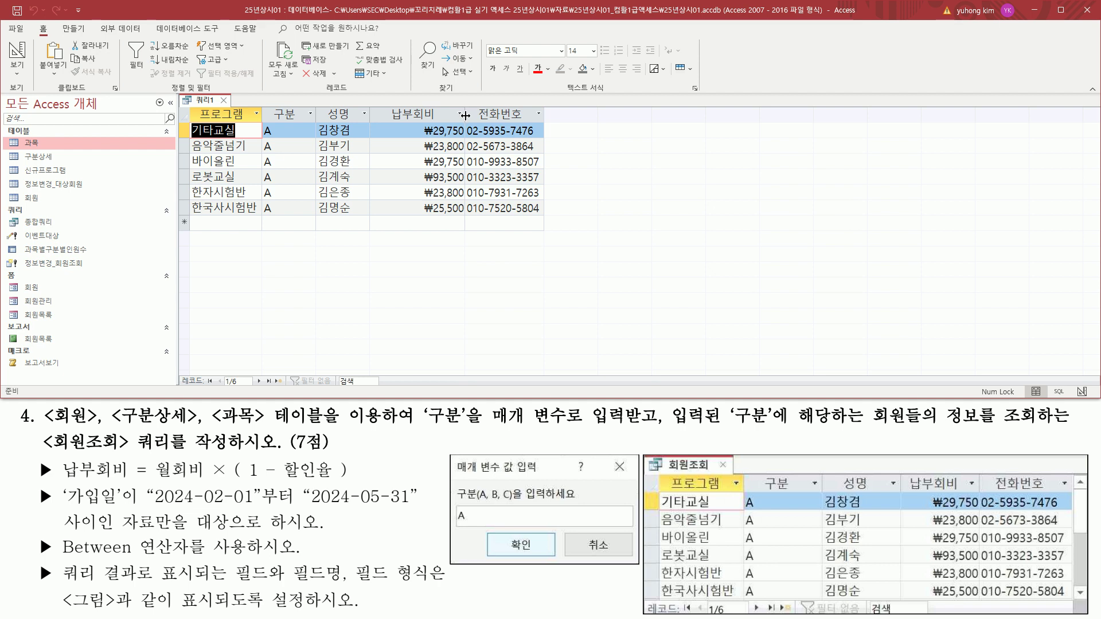
double_click(465, 115)
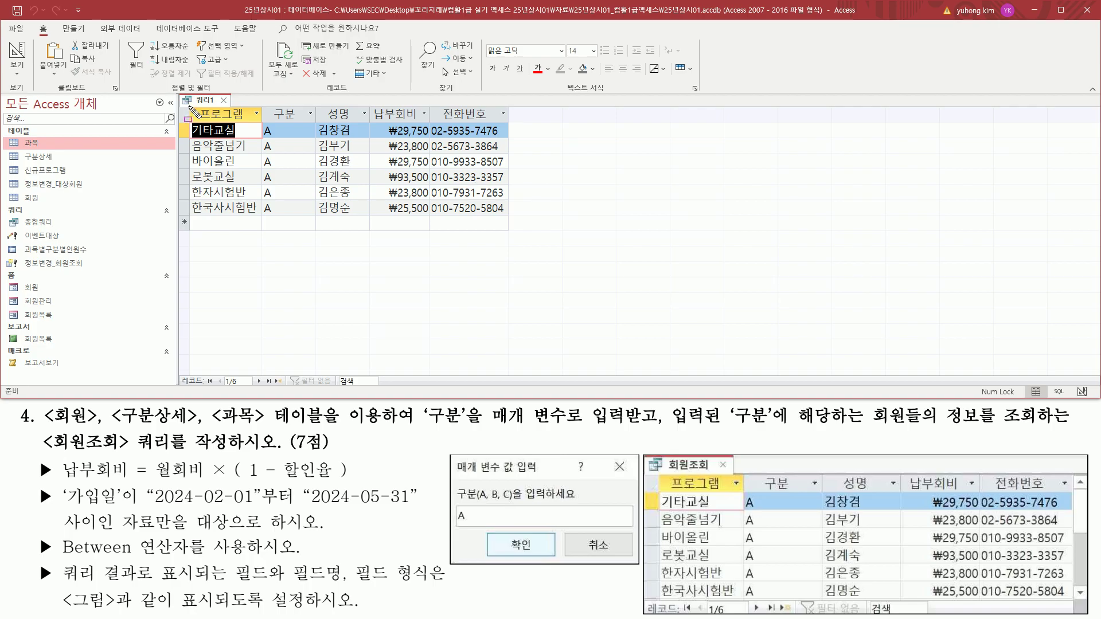
Step: Compare the query result's fields, field names and formats with the task's example and its last requirement
mouse_move(189, 105)
left_mouse_down()
mouse_move(516, 220)
mouse_move(504, 220)
left_mouse_up()
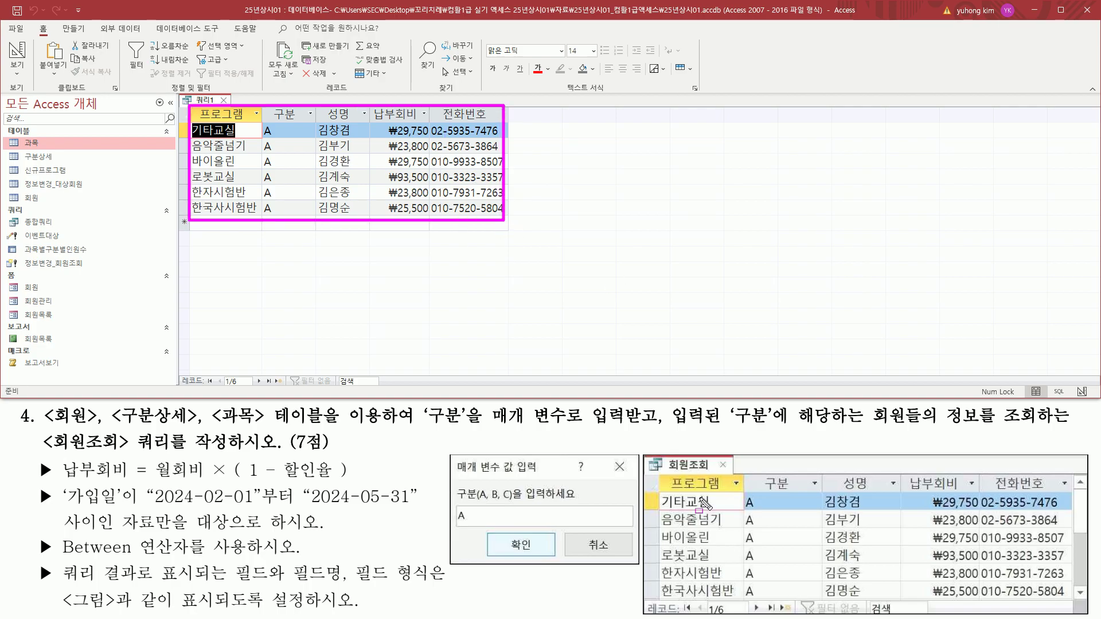
mouse_move(657, 472)
left_mouse_down()
mouse_move(986, 608)
mouse_move(1073, 601)
left_mouse_up()
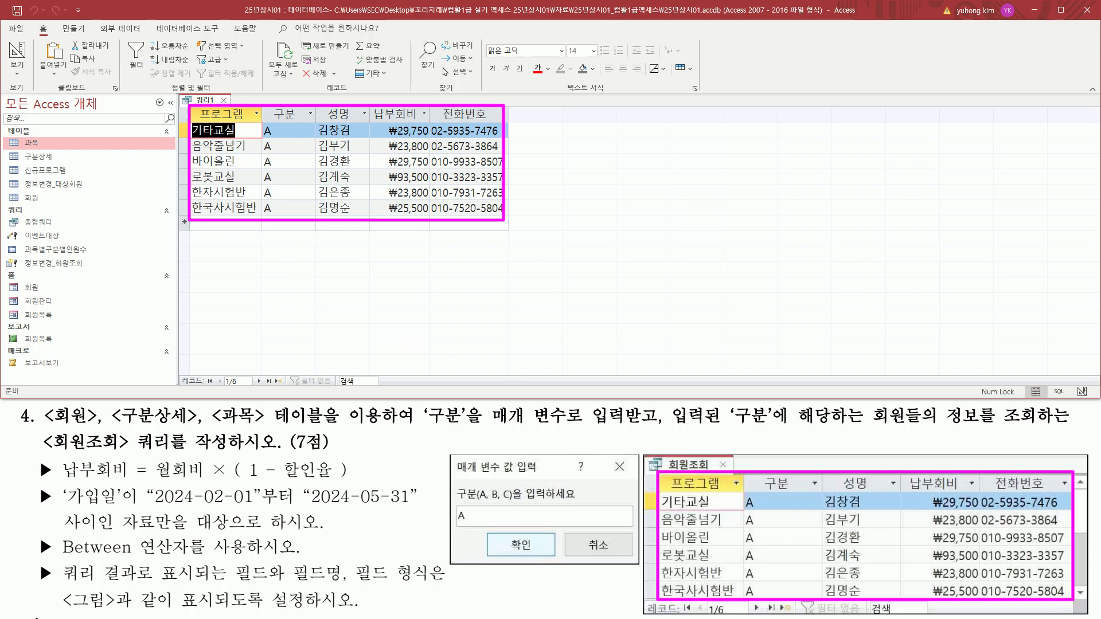
mouse_move(32, 561)
left_mouse_down()
mouse_move(57, 590)
mouse_move(253, 579)
mouse_move(430, 587)
left_mouse_up()
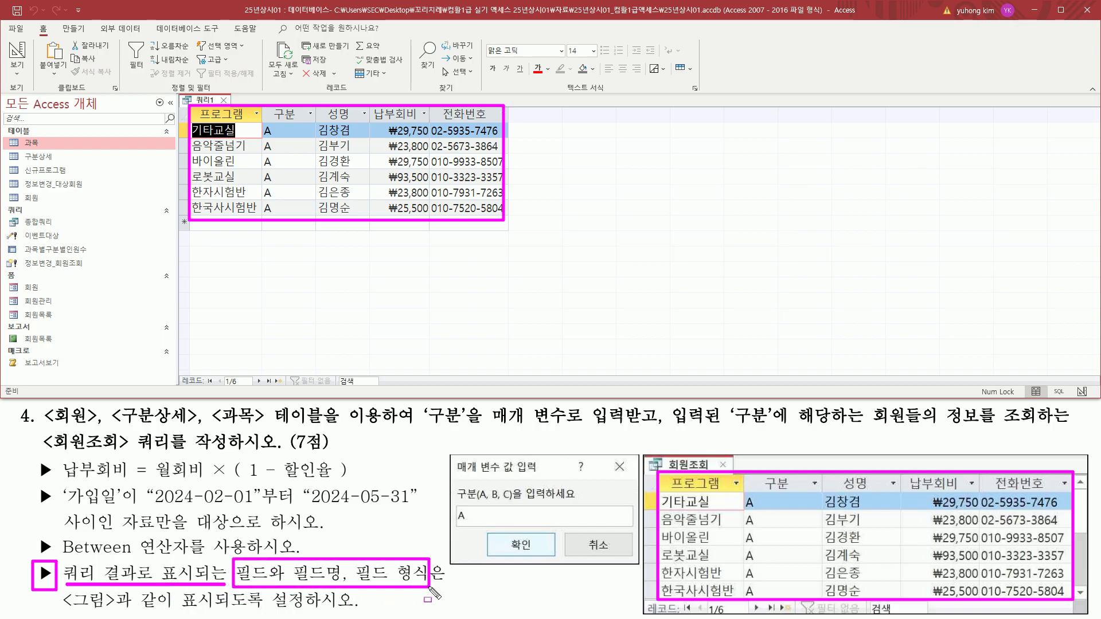
left_click_drag(54, 607, 351, 609)
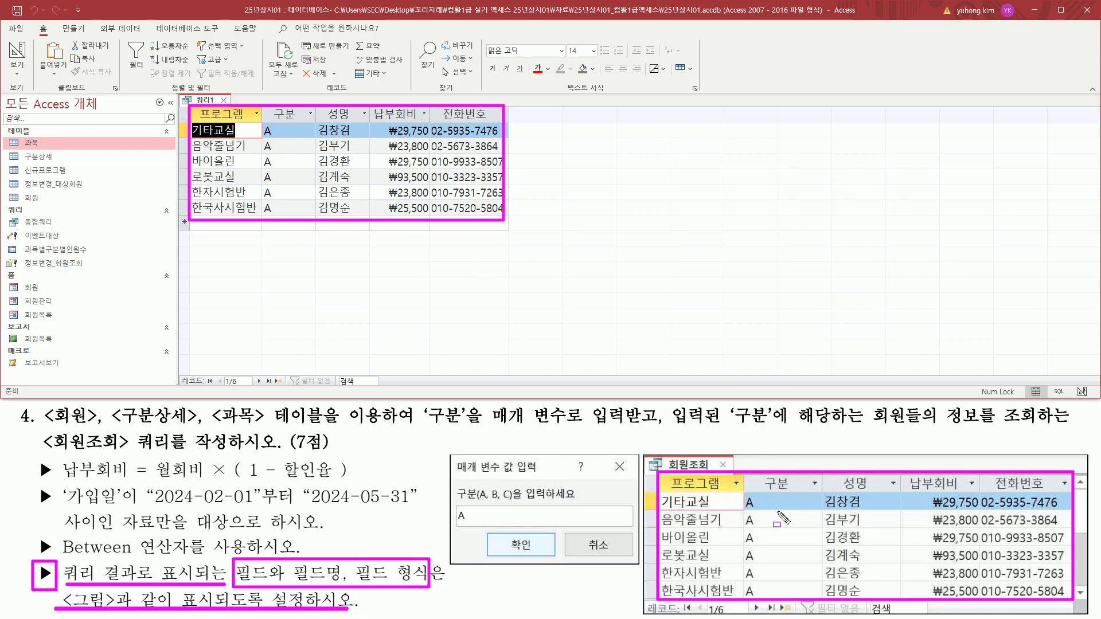
key("Escape")
left_click(259, 127)
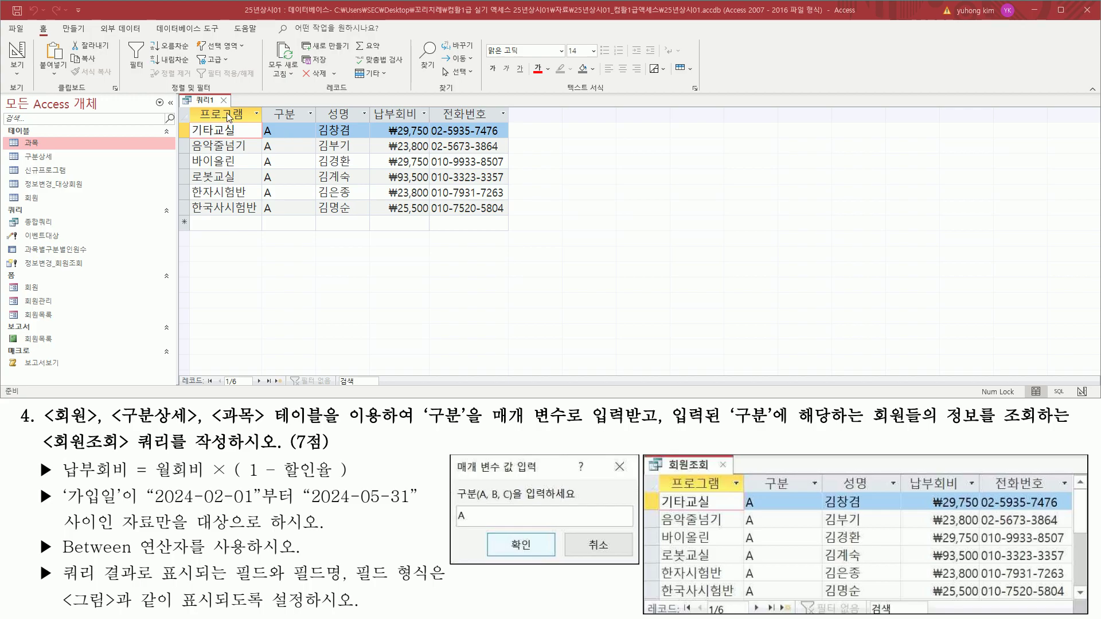
Step: Close the query and agree to save its design changes
left_click_drag(217, 90, 236, 110)
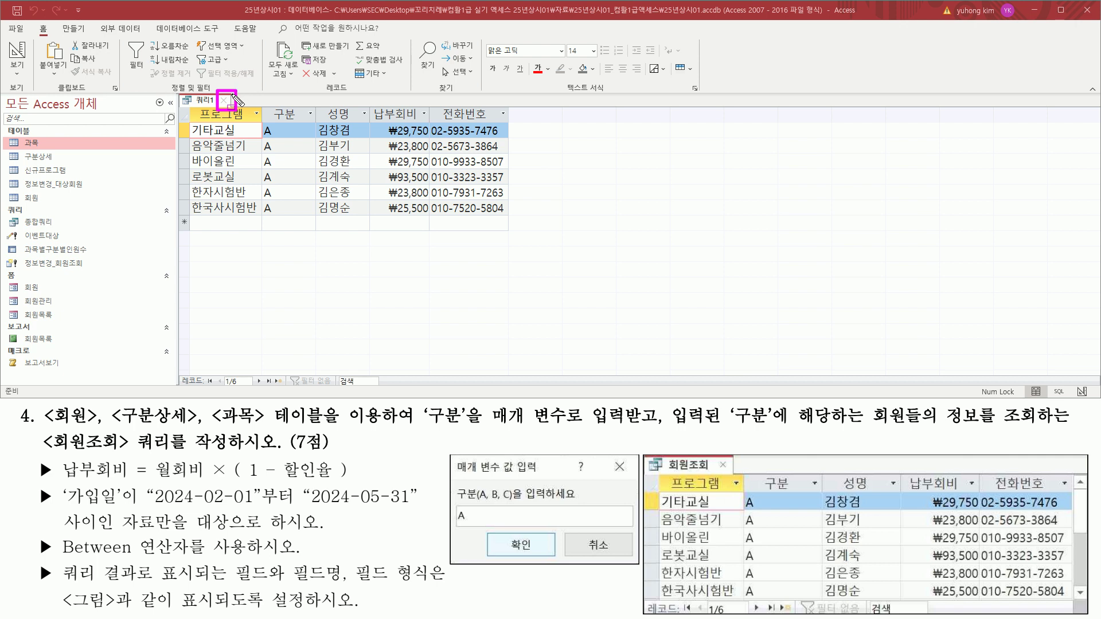
left_click(223, 100)
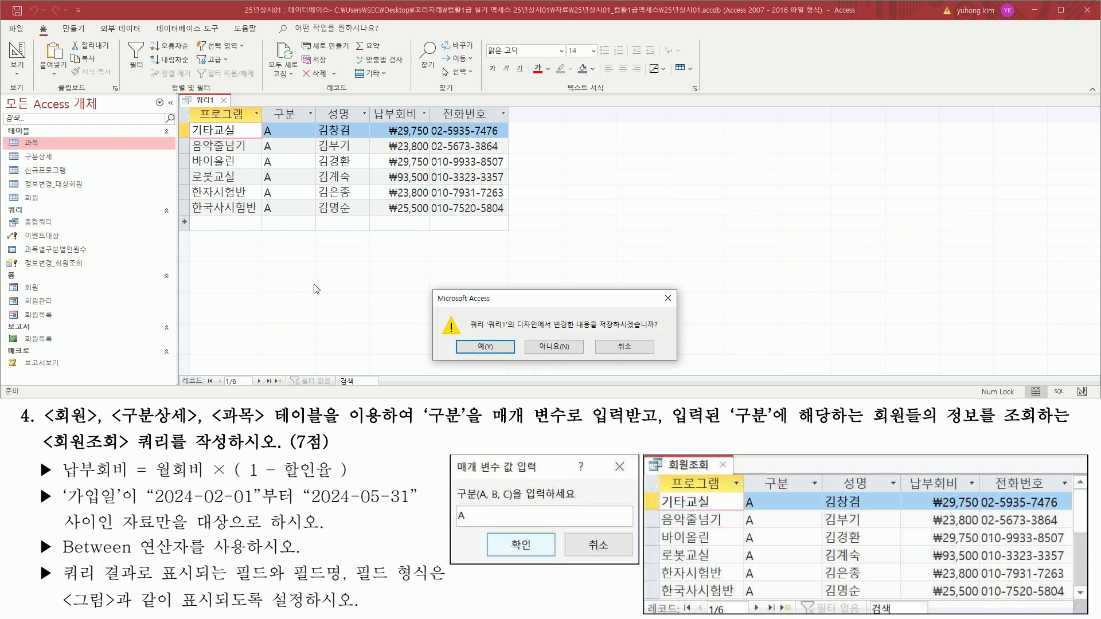
left_click_drag(596, 332, 659, 333)
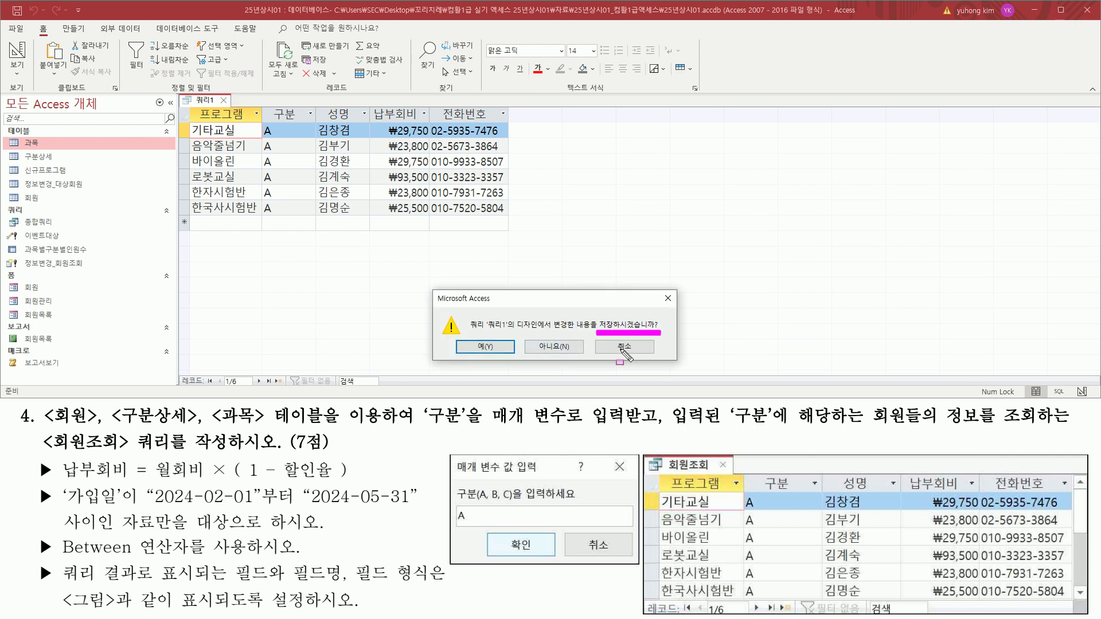
left_click_drag(454, 337, 518, 357)
key("Escape")
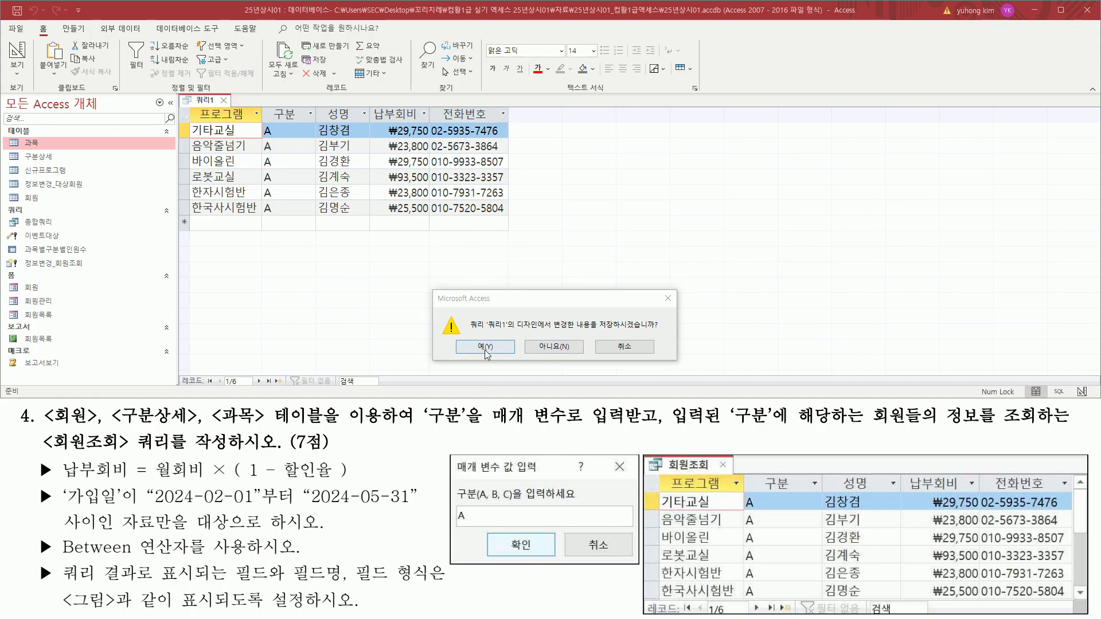
left_click(485, 347)
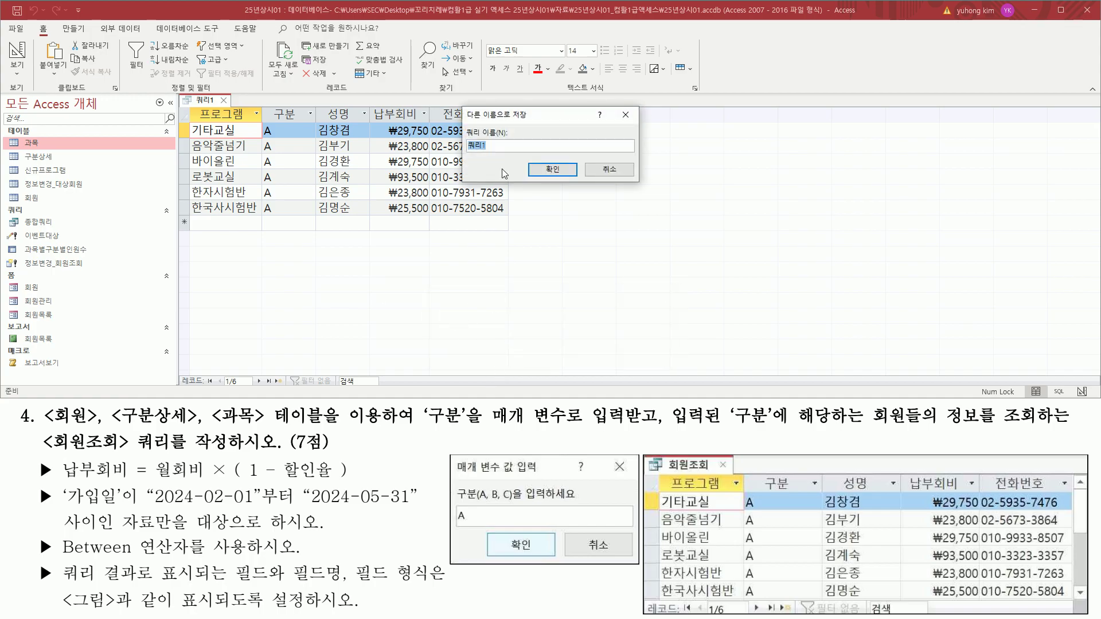
Step: Save the query under the name 회원조회 given in the task
left_click_drag(465, 126, 516, 156)
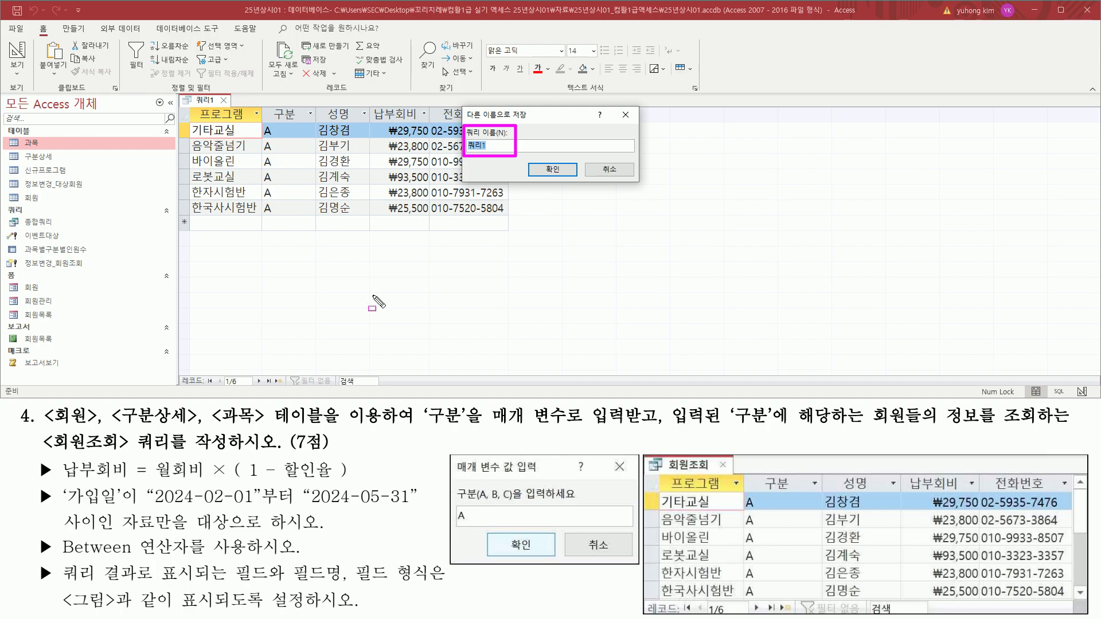
left_click_drag(39, 453, 241, 453)
key("Escape")
left_click(509, 118)
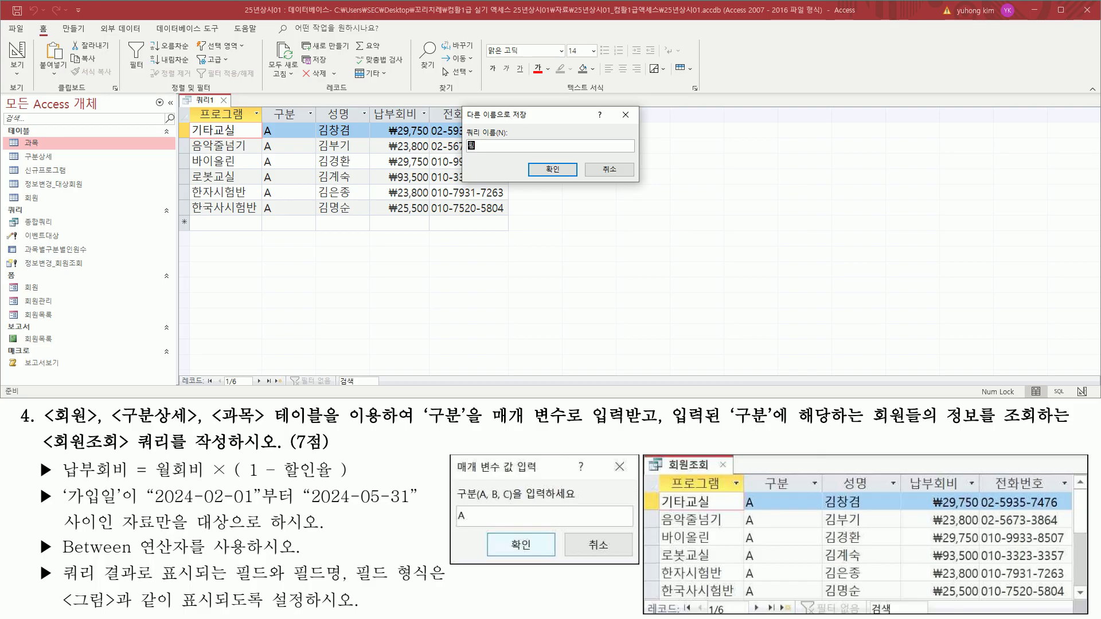
type("원조회")
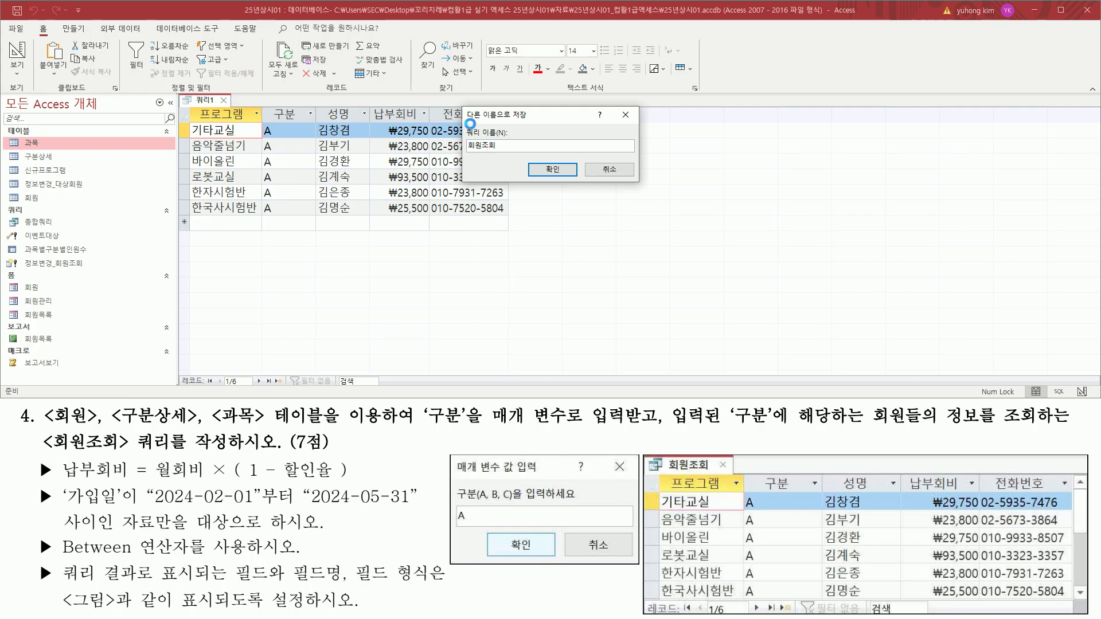
left_click_drag(464, 152, 503, 154)
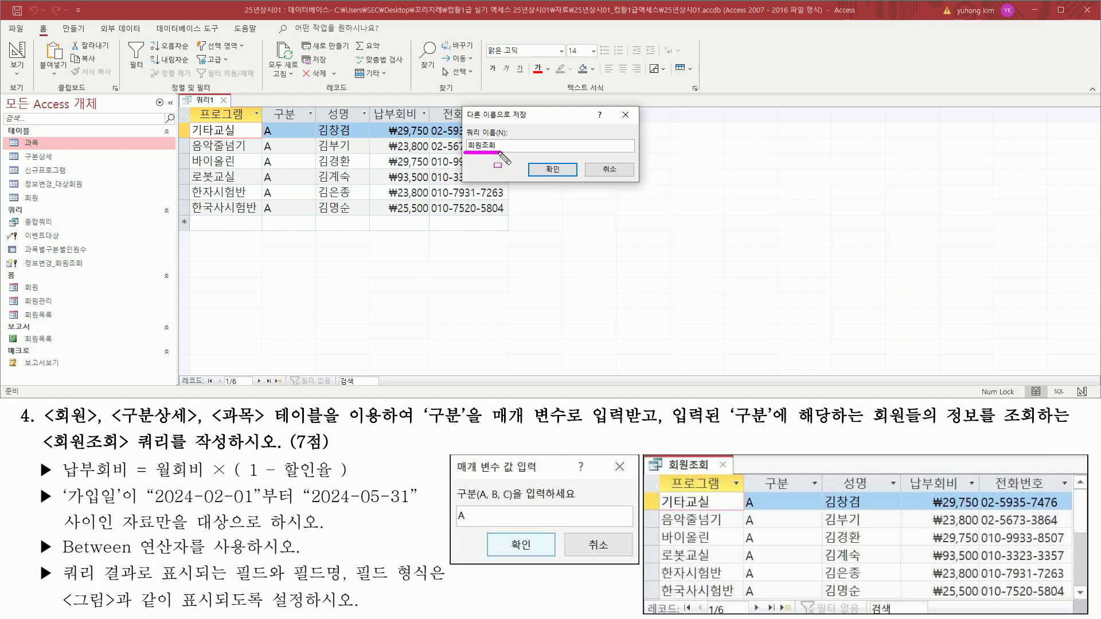
mouse_move(531, 159)
left_mouse_down()
mouse_move(550, 181)
mouse_move(573, 181)
left_mouse_up()
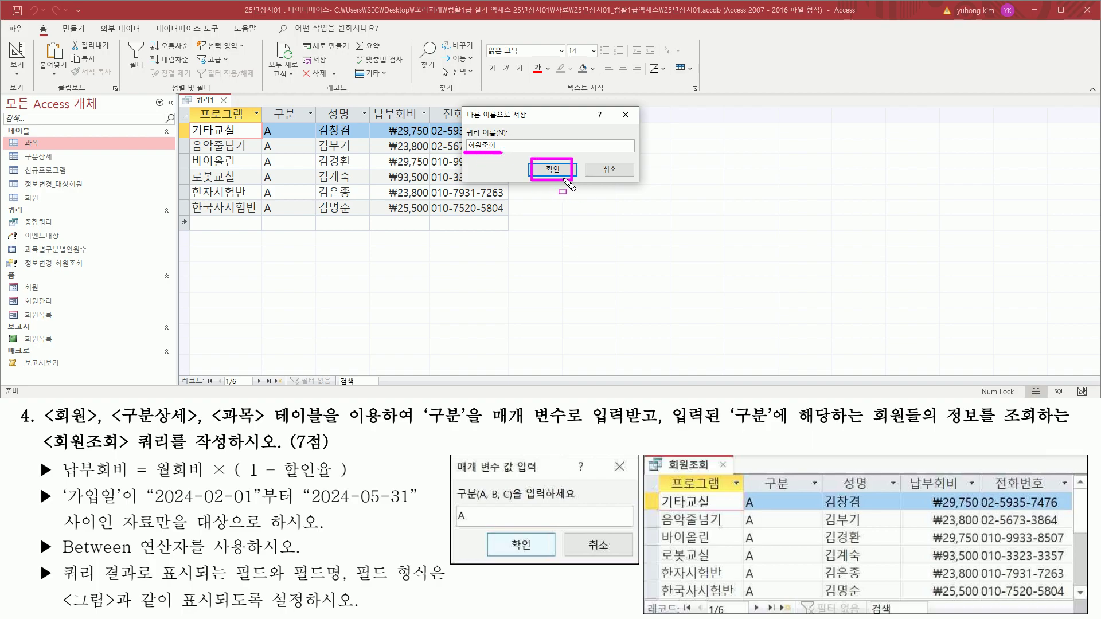
left_click(565, 171)
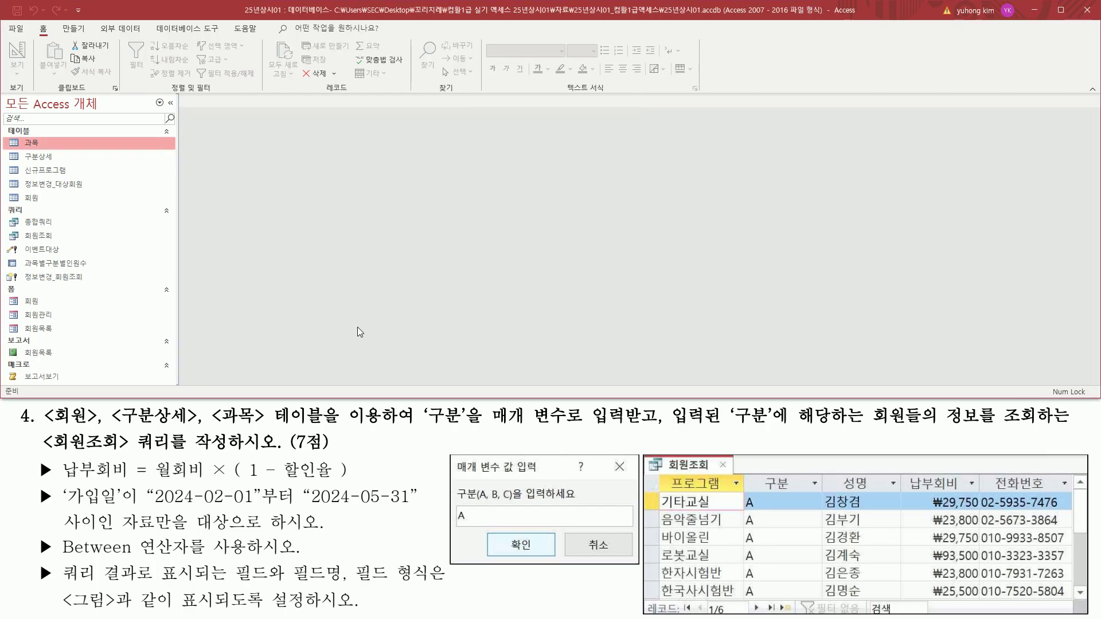
left_click_drag(8, 227, 73, 245)
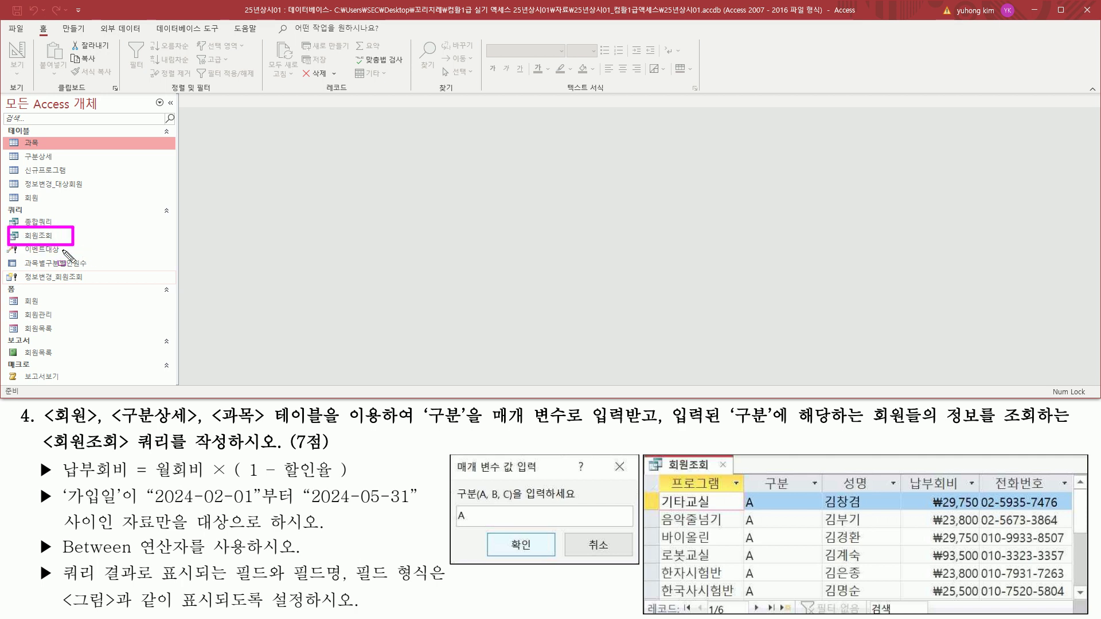
key("Escape")
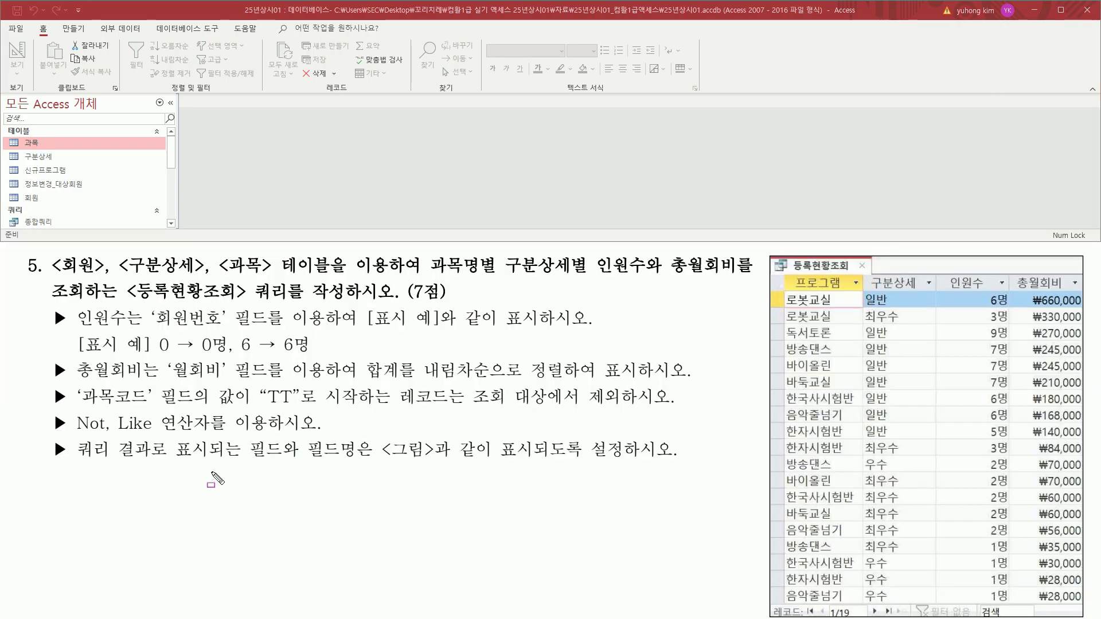
Step: Read task 5 for the tables, grouping fields, summary values, query name and example result of the 등록현황조회 query
left_click_drag(52, 277, 738, 278)
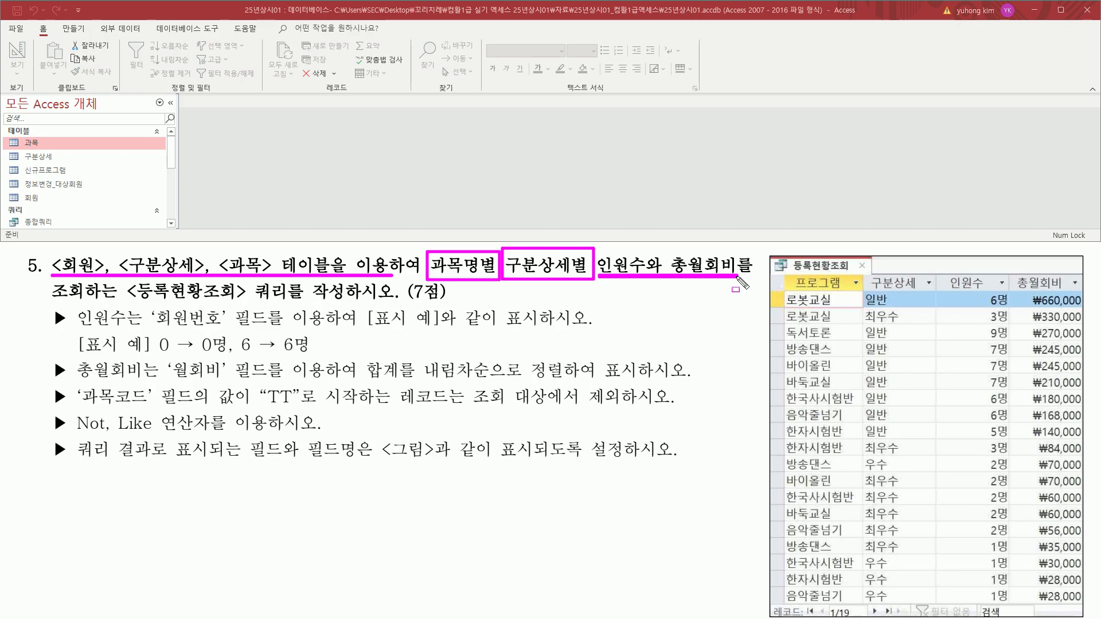
left_click_drag(130, 303, 244, 304)
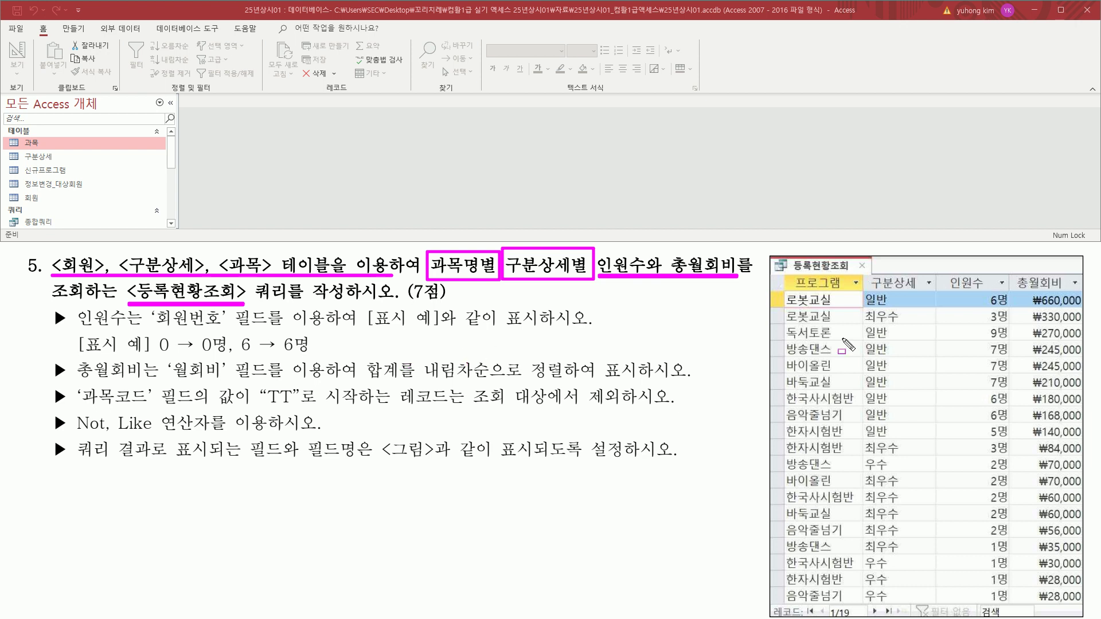
mouse_move(785, 276)
left_mouse_down()
mouse_move(1021, 568)
mouse_move(1095, 618)
mouse_move(1082, 602)
left_mouse_up()
key("Escape")
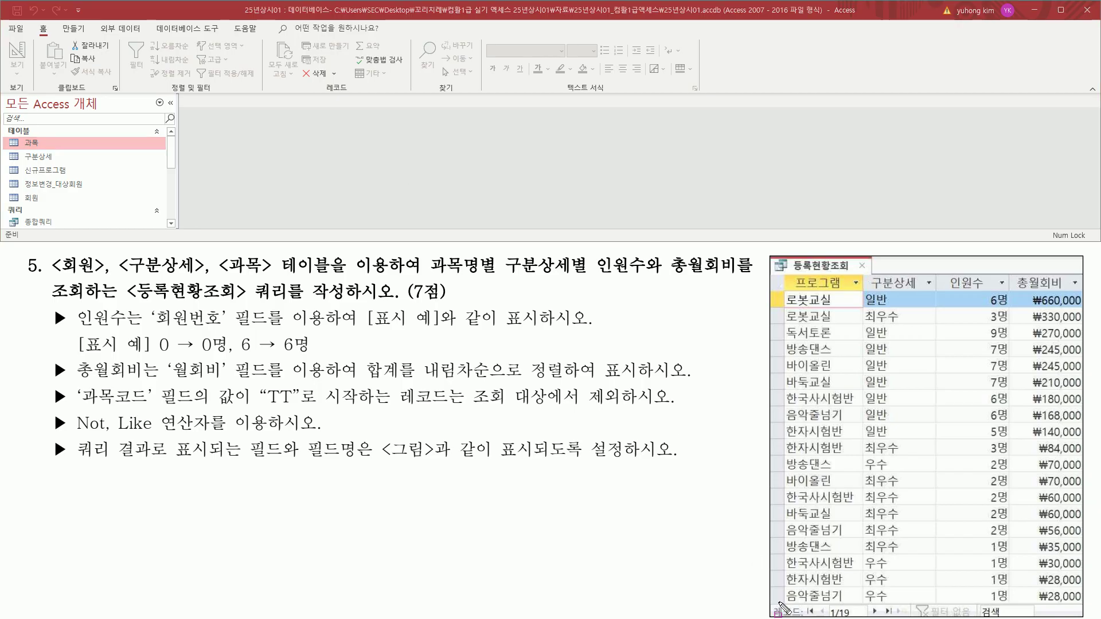
Step: Start a new query in Design view for the task's 등록현황조회 query
mouse_move(768, 601)
left_mouse_down()
mouse_move(868, 618)
mouse_move(947, 615)
left_mouse_up()
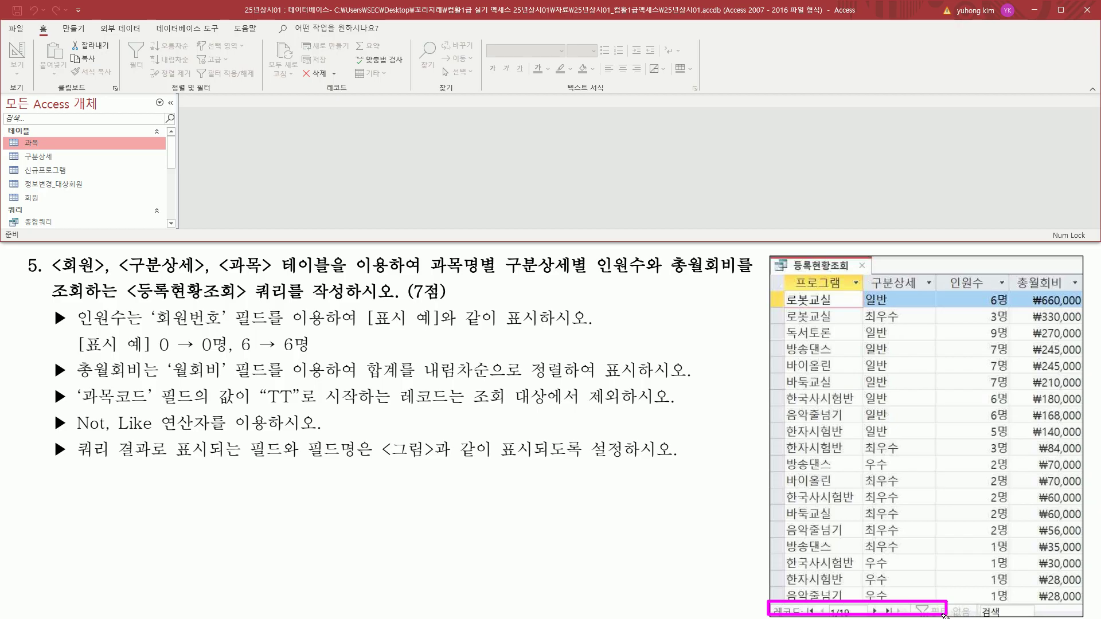
key("e")
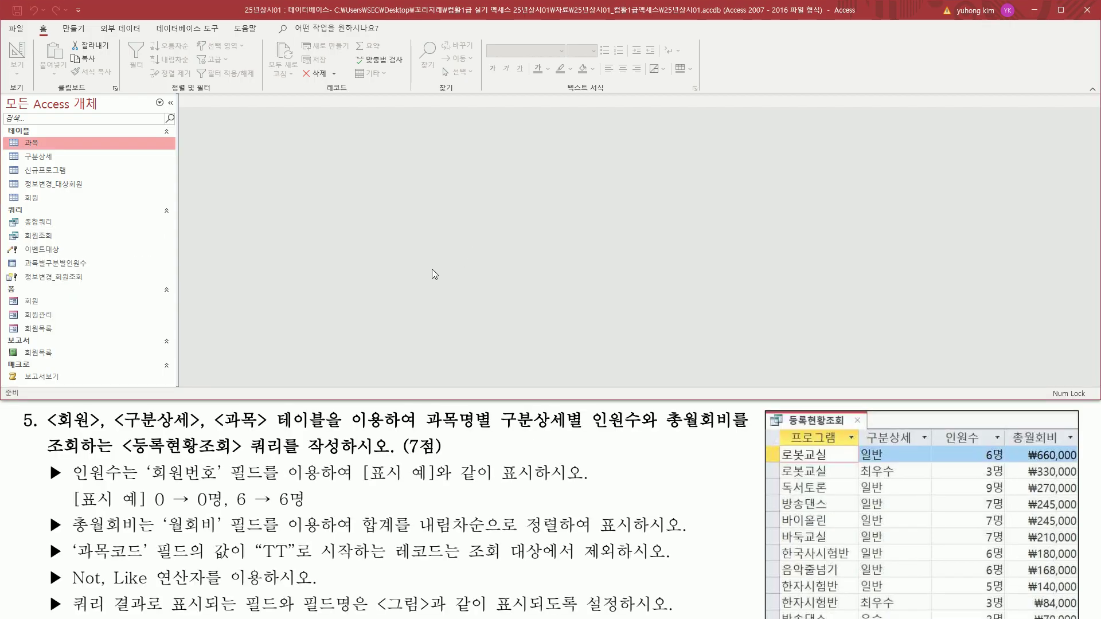
left_click(75, 31)
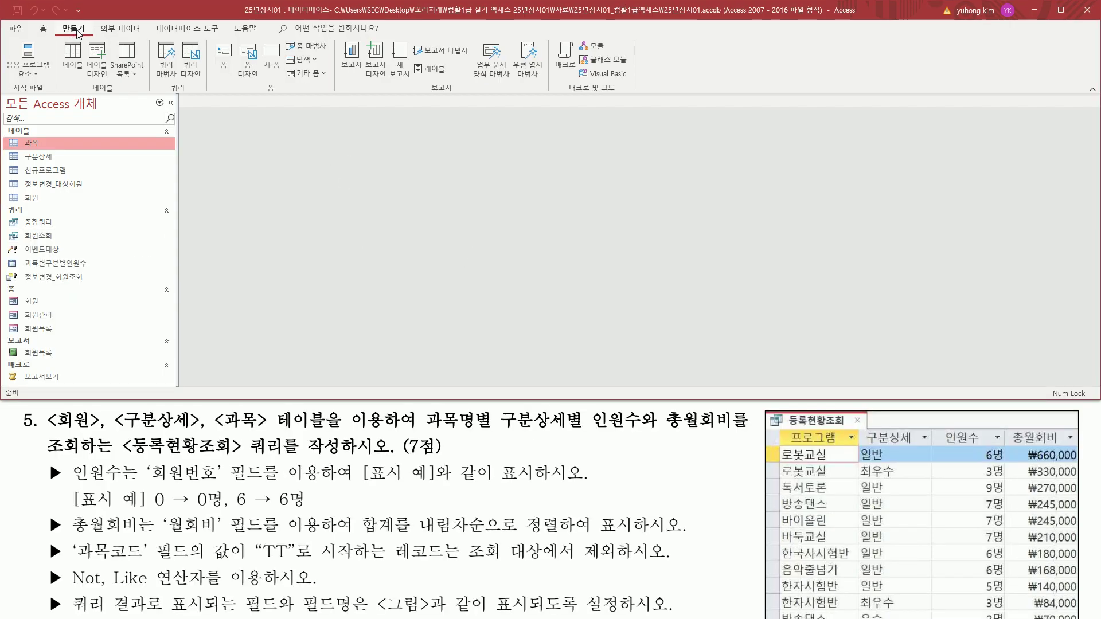
left_click(192, 57)
left_click(192, 58)
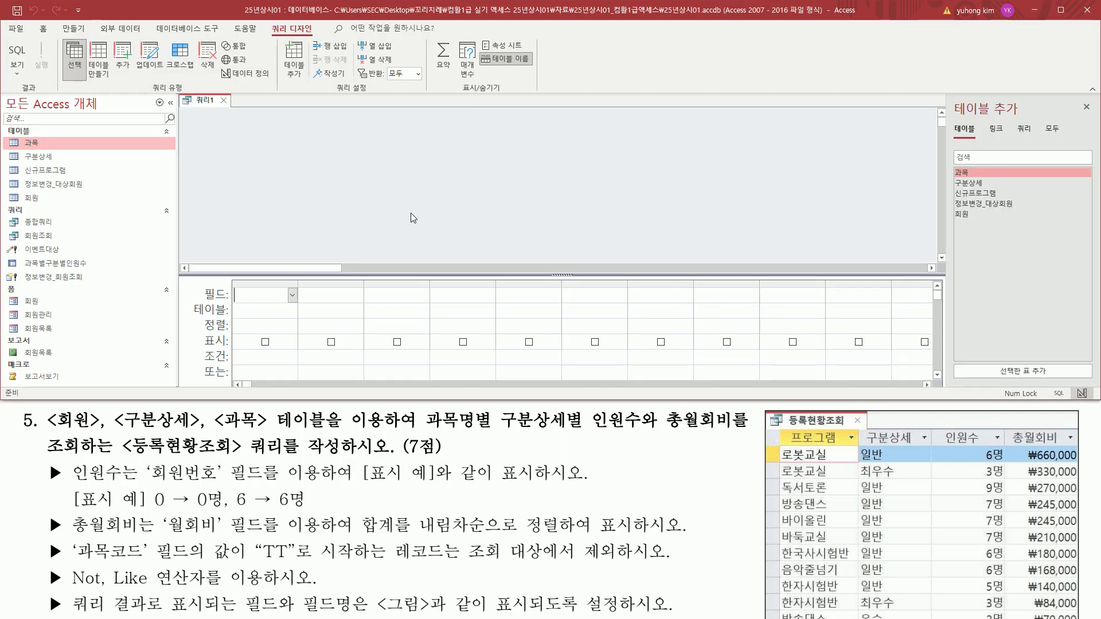
Step: Add the 회원, 구분상세 and 과목 tables to the query, close the table list and enlarge the design grid
left_click_drag(46, 432, 394, 432)
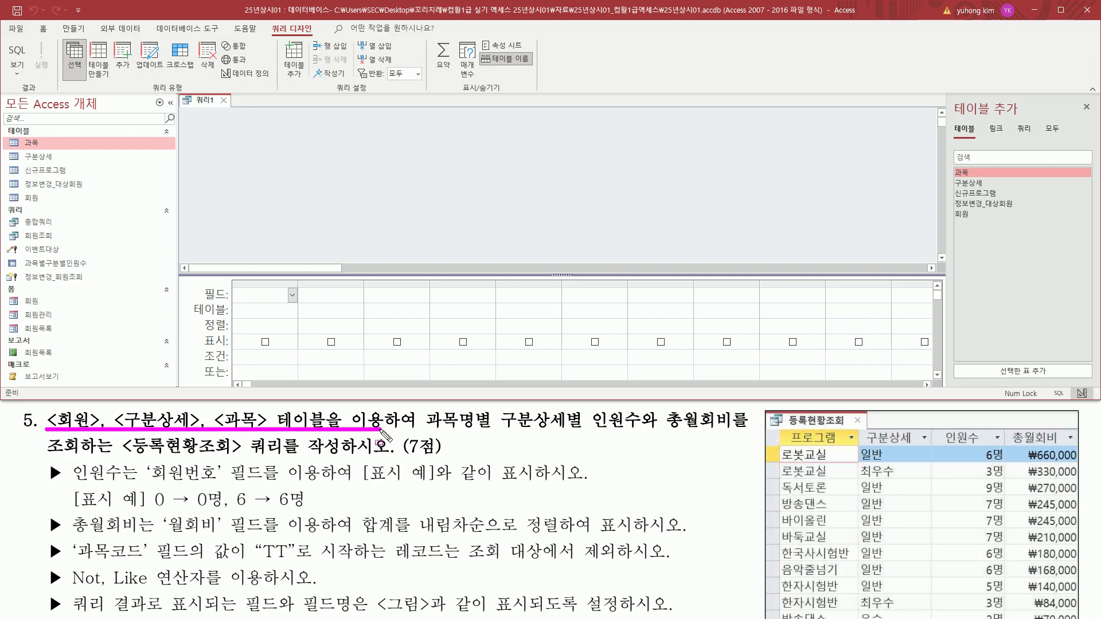
left_click(969, 214)
double_click(973, 214)
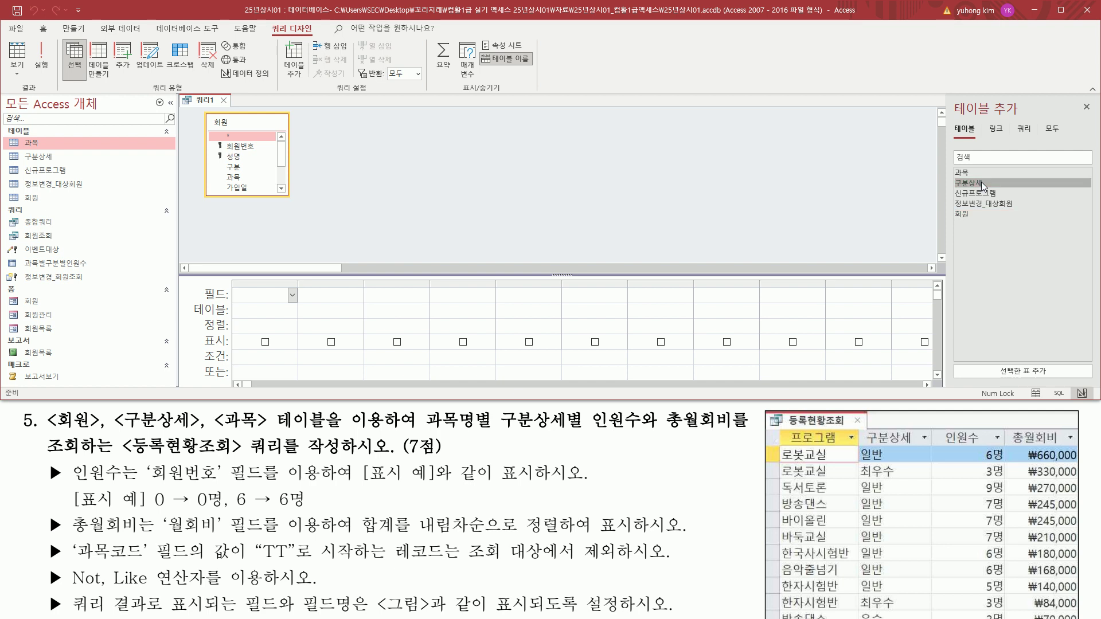
double_click(980, 183)
double_click(969, 173)
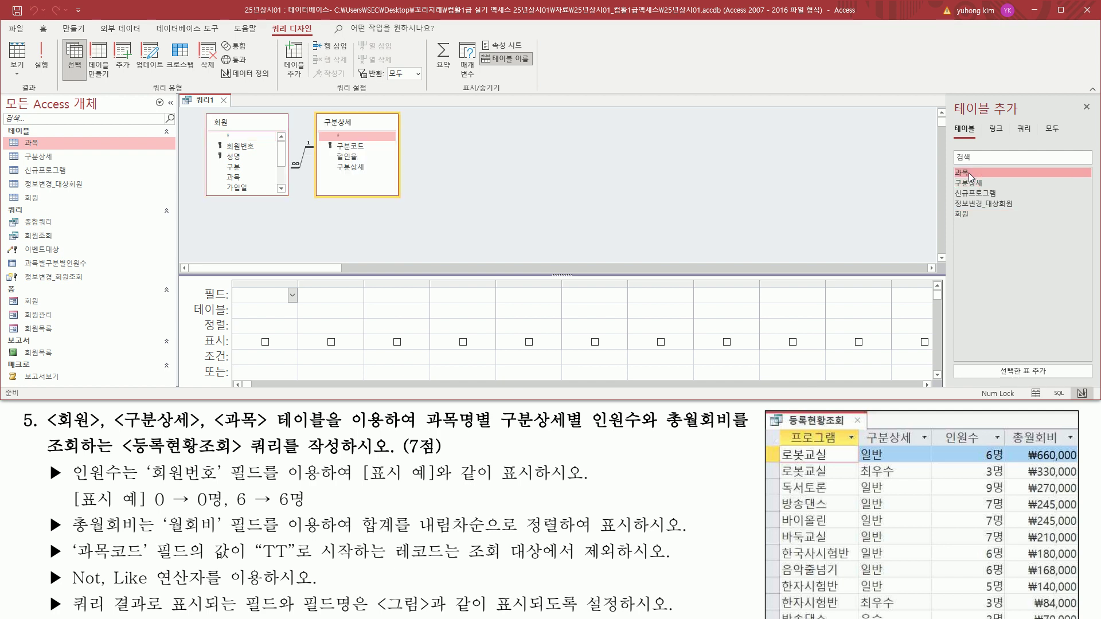
mouse_move(197, 111)
left_mouse_down()
mouse_move(281, 175)
mouse_move(511, 201)
left_mouse_up()
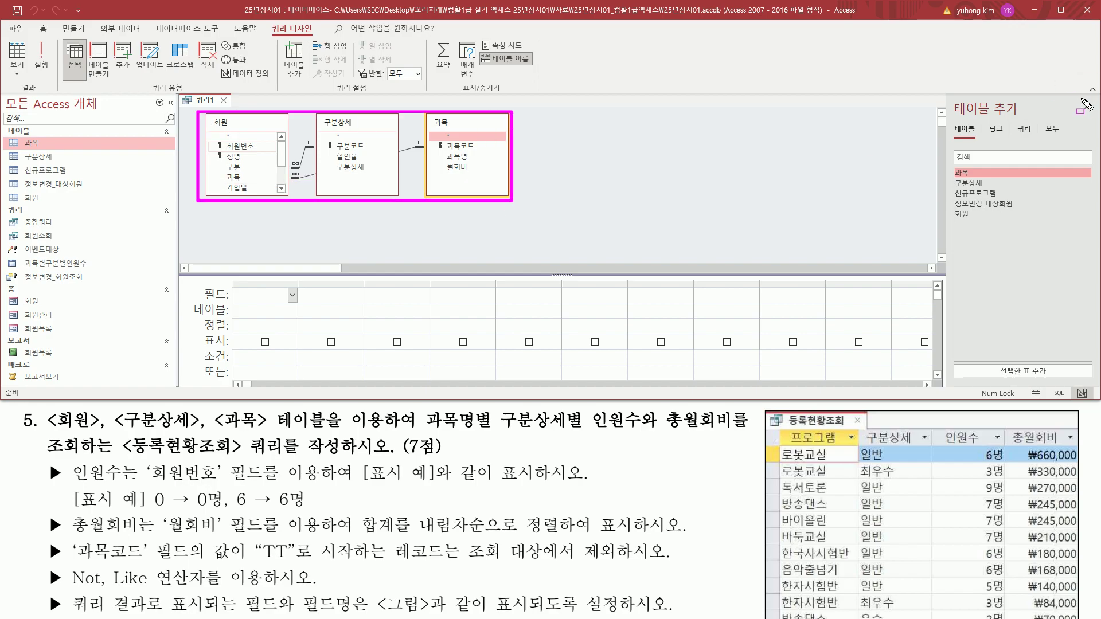
key("Escape")
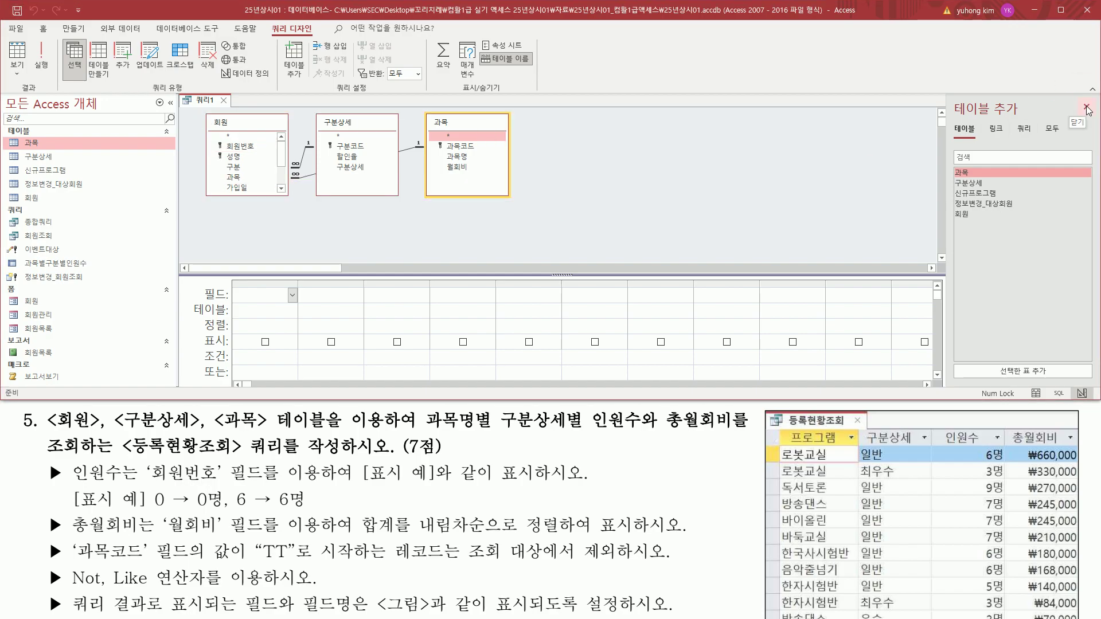
left_click(1087, 107)
left_click_drag(572, 235, 575, 212)
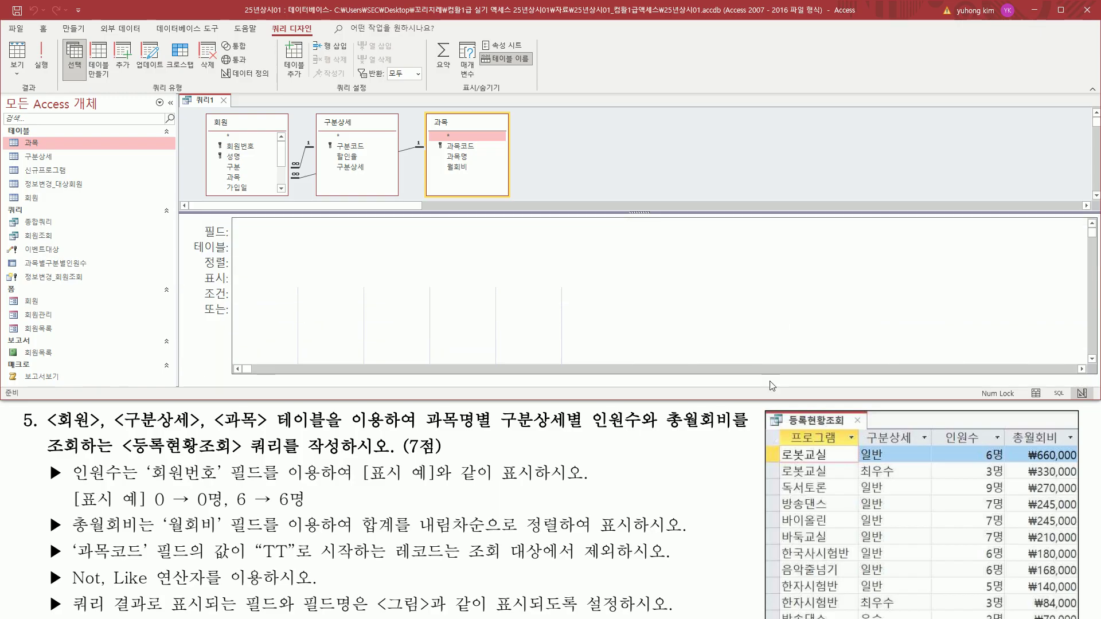
Step: Add the 과목명 field from the 과목 table as the query's first column
left_click_drag(780, 437, 1065, 438)
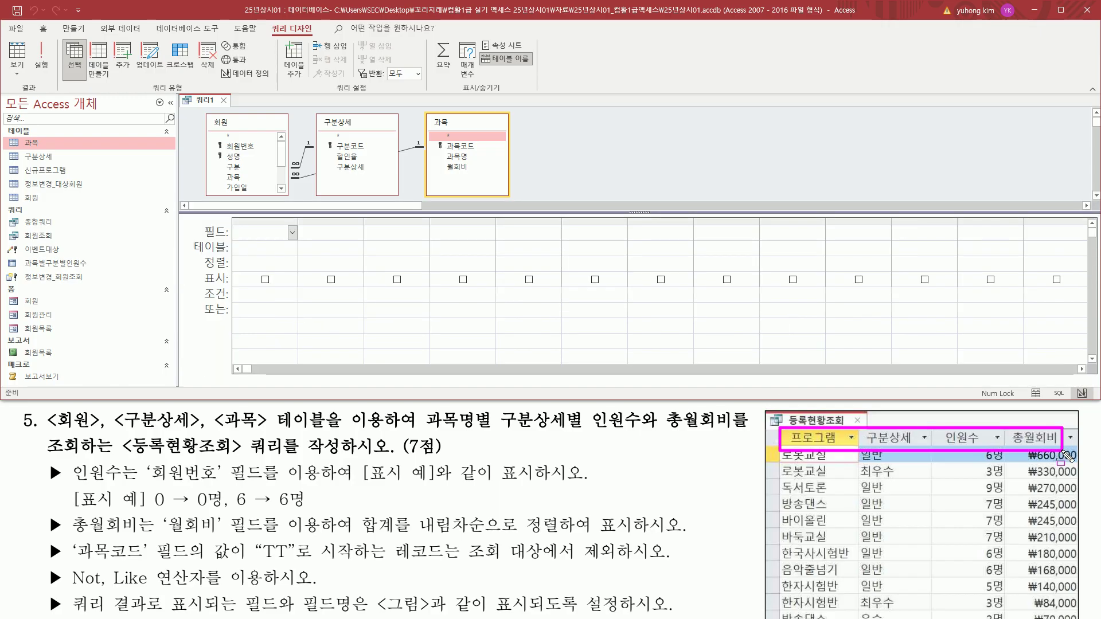
key("Escape")
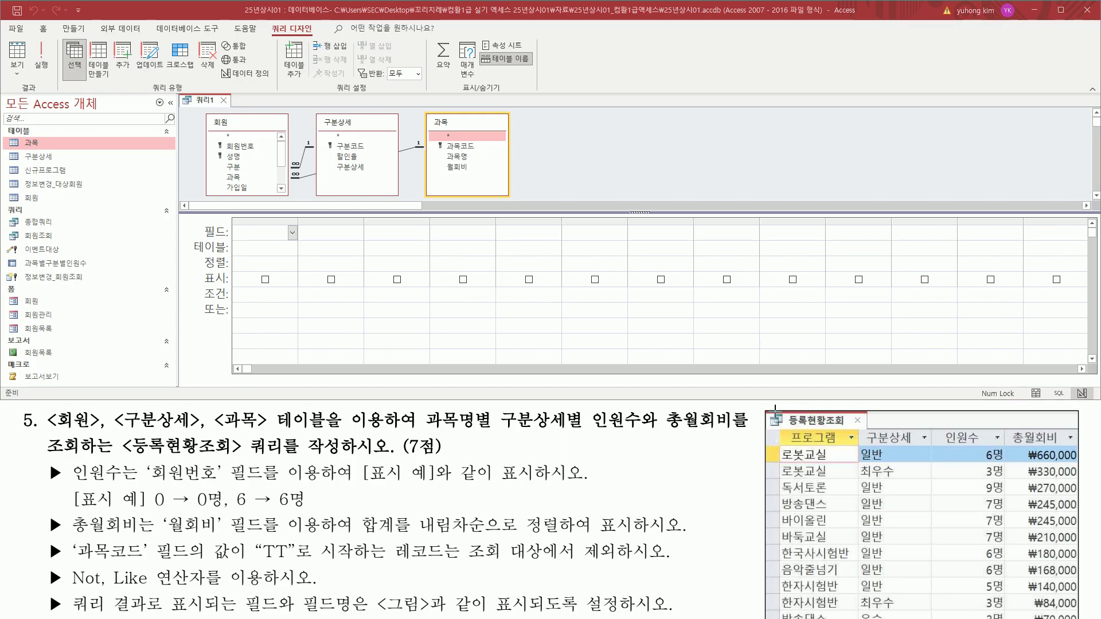
left_click_drag(783, 429, 850, 618)
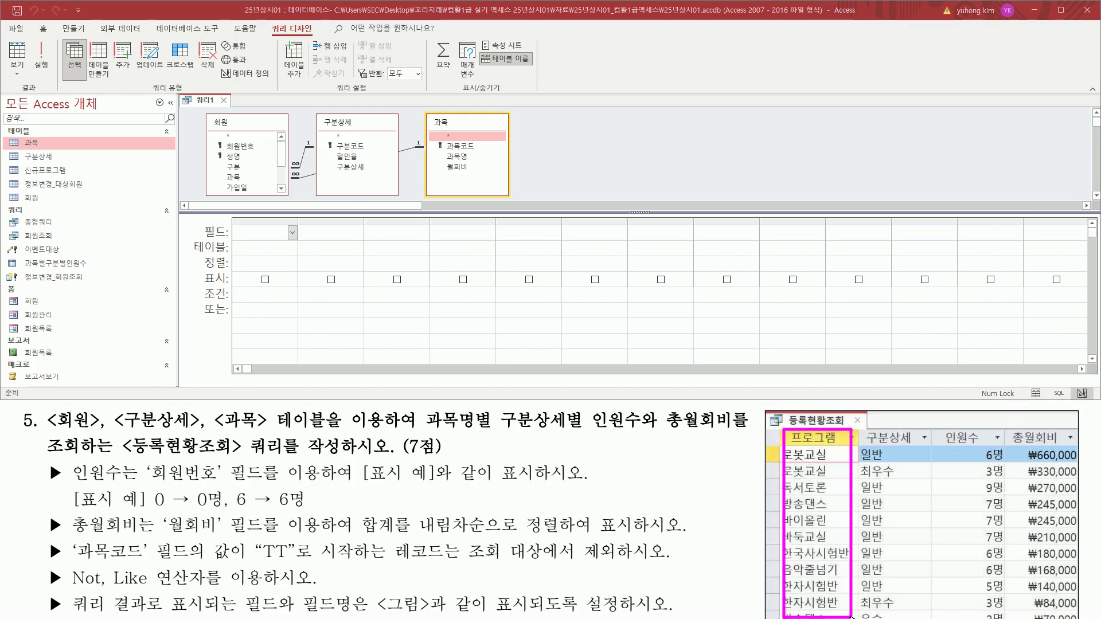
left_click_drag(422, 430, 490, 430)
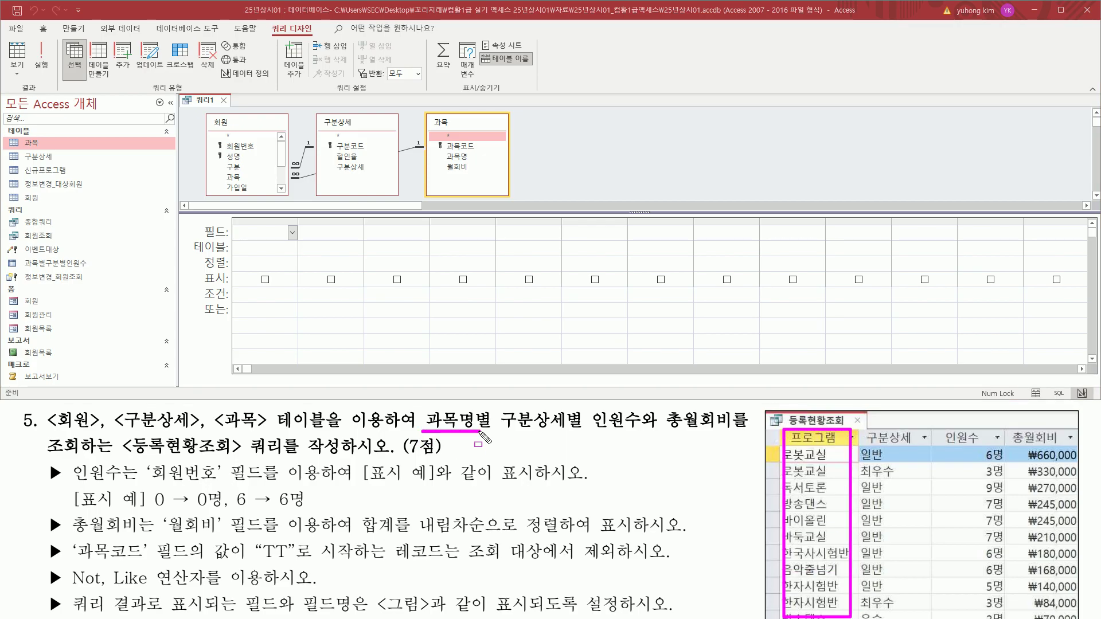
key("Escape")
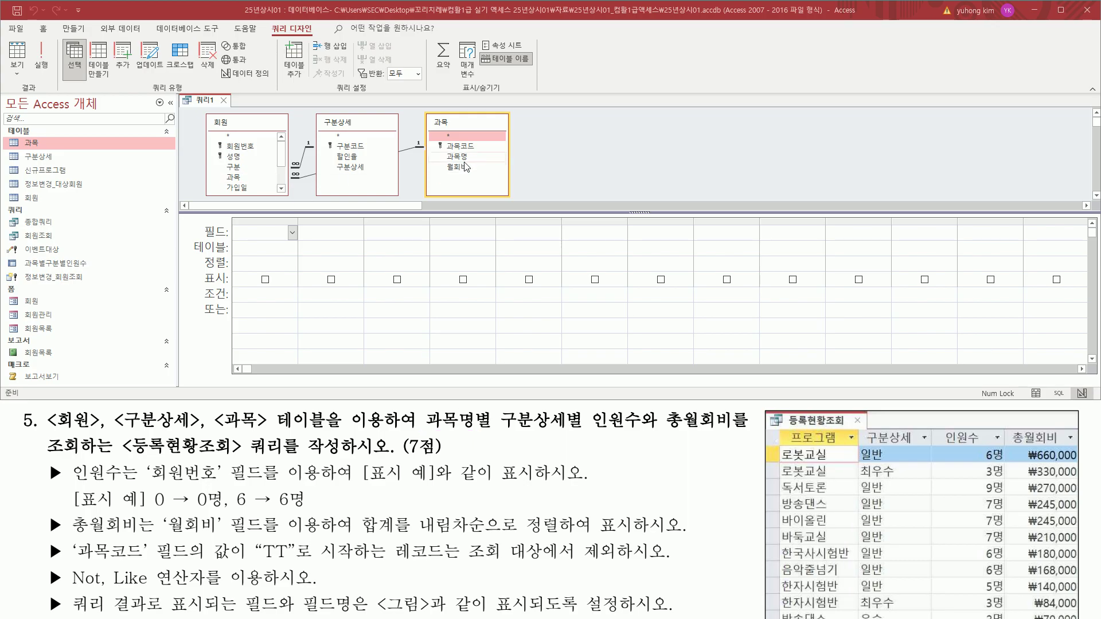
left_click(464, 160)
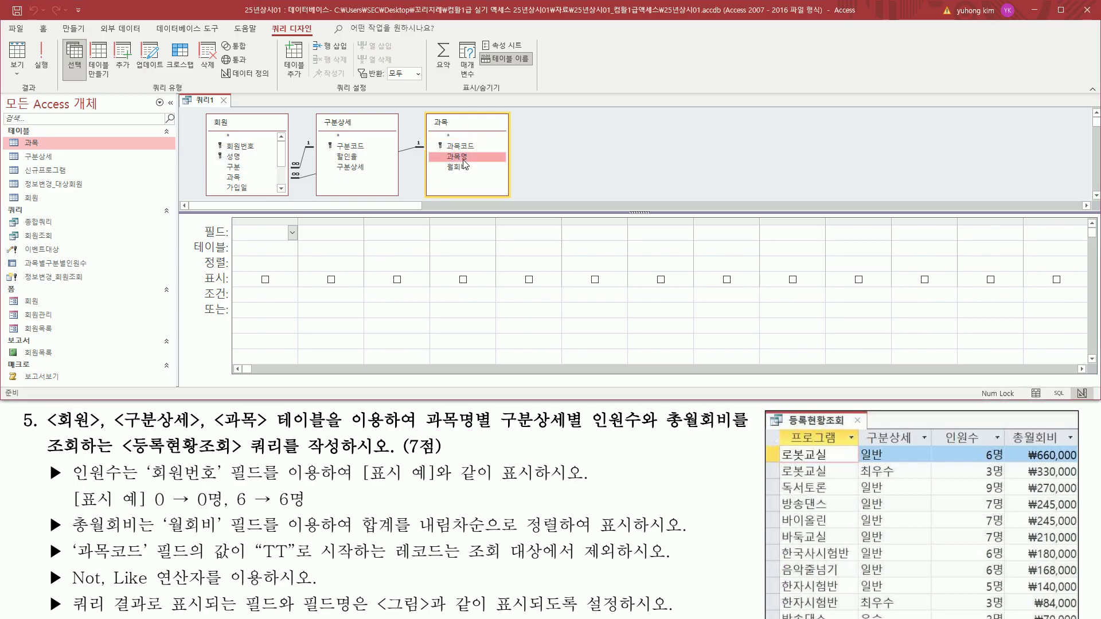
double_click(464, 160)
Step: Add the 구분상세 field from the 구분상세 table as the second column
mouse_move(862, 428)
left_mouse_down()
mouse_move(885, 453)
mouse_move(925, 447)
left_mouse_up()
key("Escape")
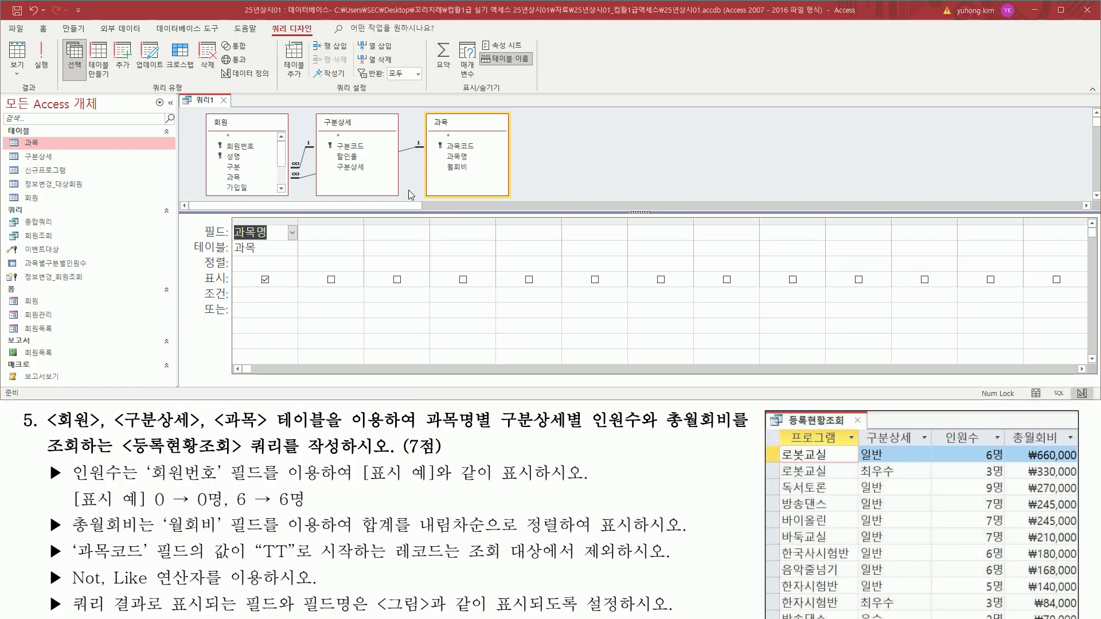
left_click(349, 169)
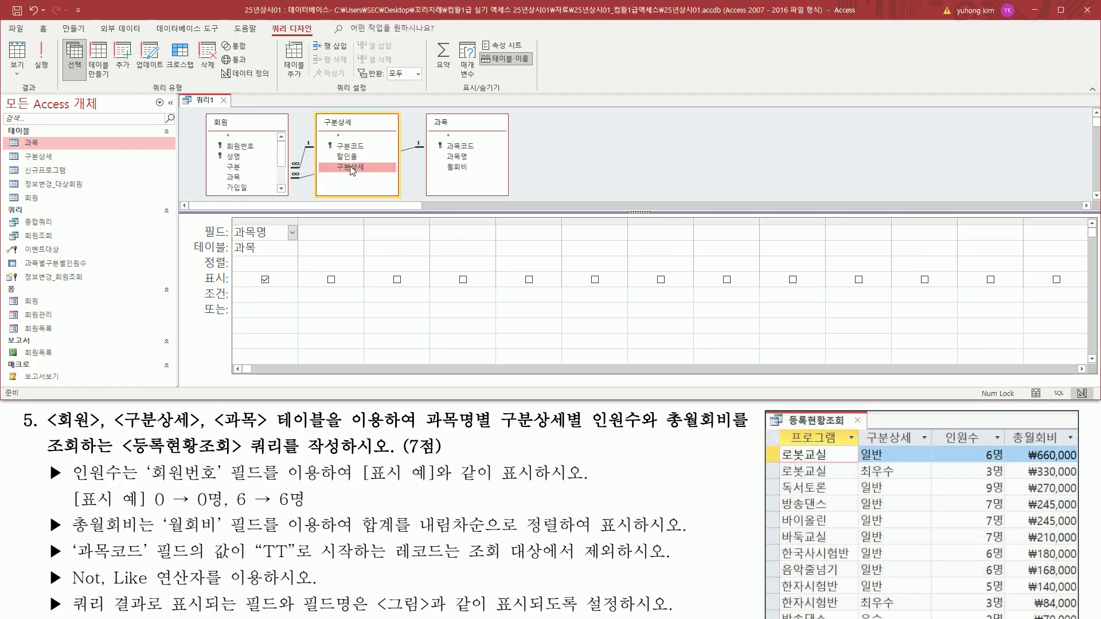
double_click(352, 171)
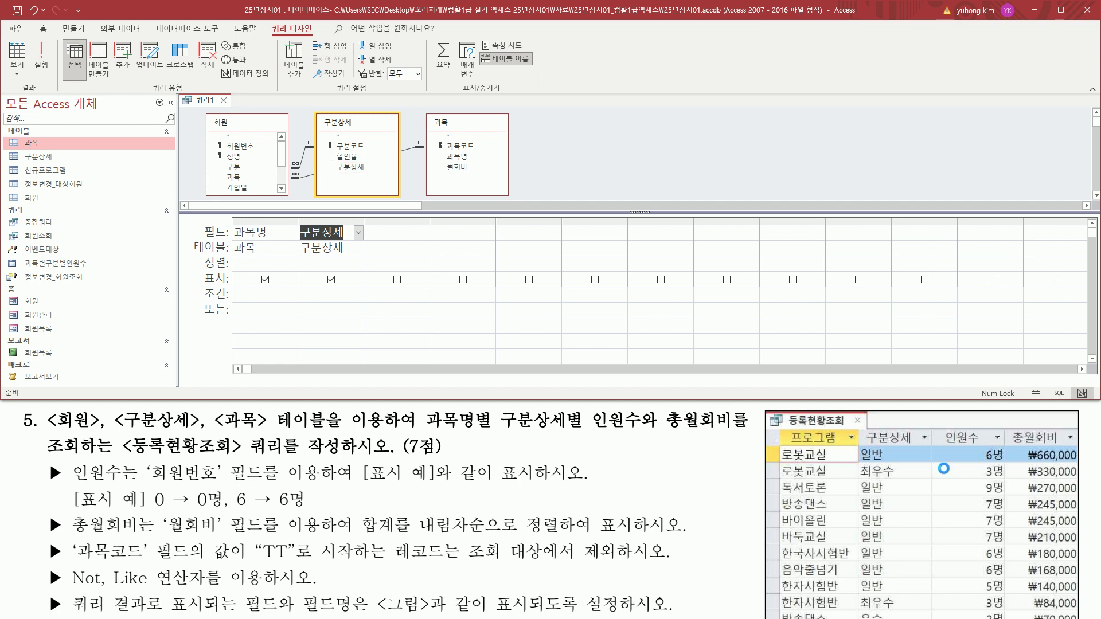
Step: Add the 회원번호 field from the 회원 table as the third column, for the 인원수 value
left_click_drag(939, 431, 983, 446)
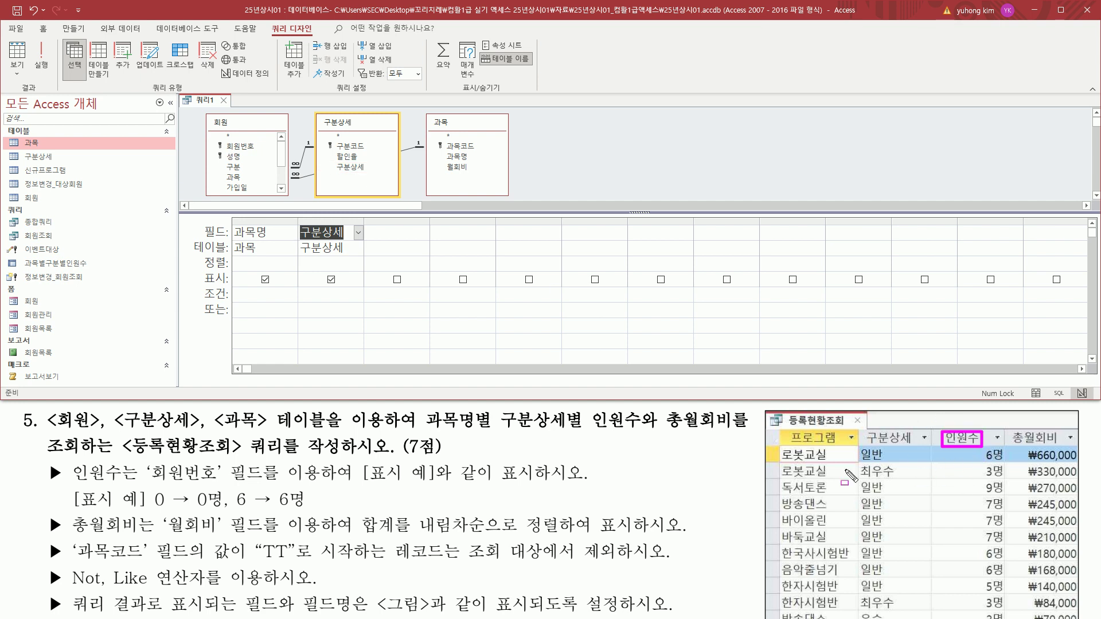
mouse_move(46, 462)
left_mouse_down()
mouse_move(64, 487)
mouse_move(220, 484)
left_mouse_up()
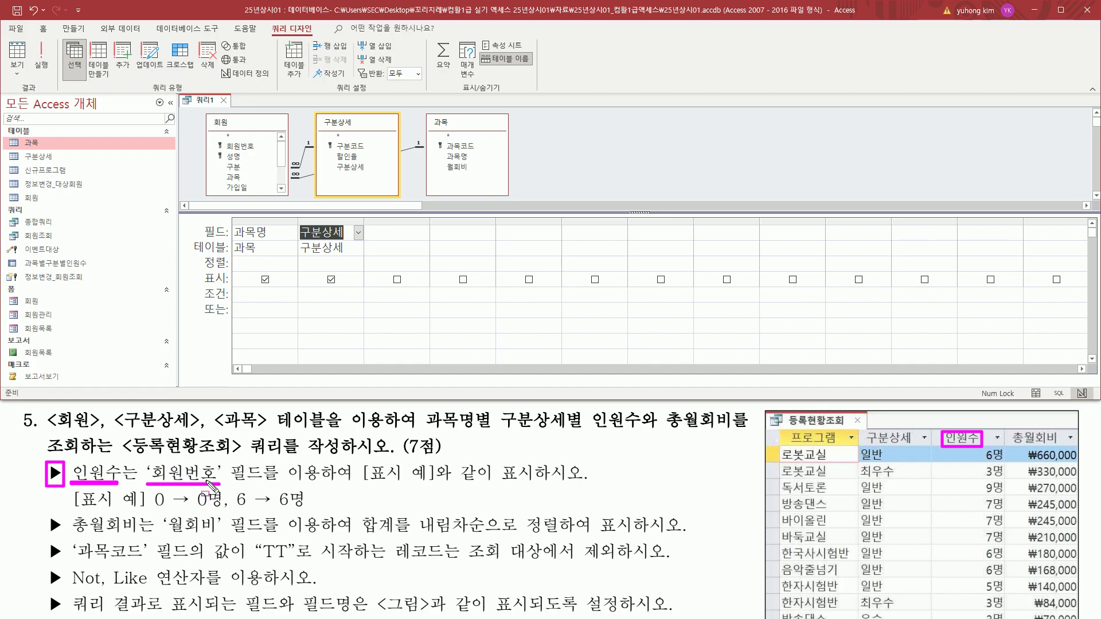
key("Escape")
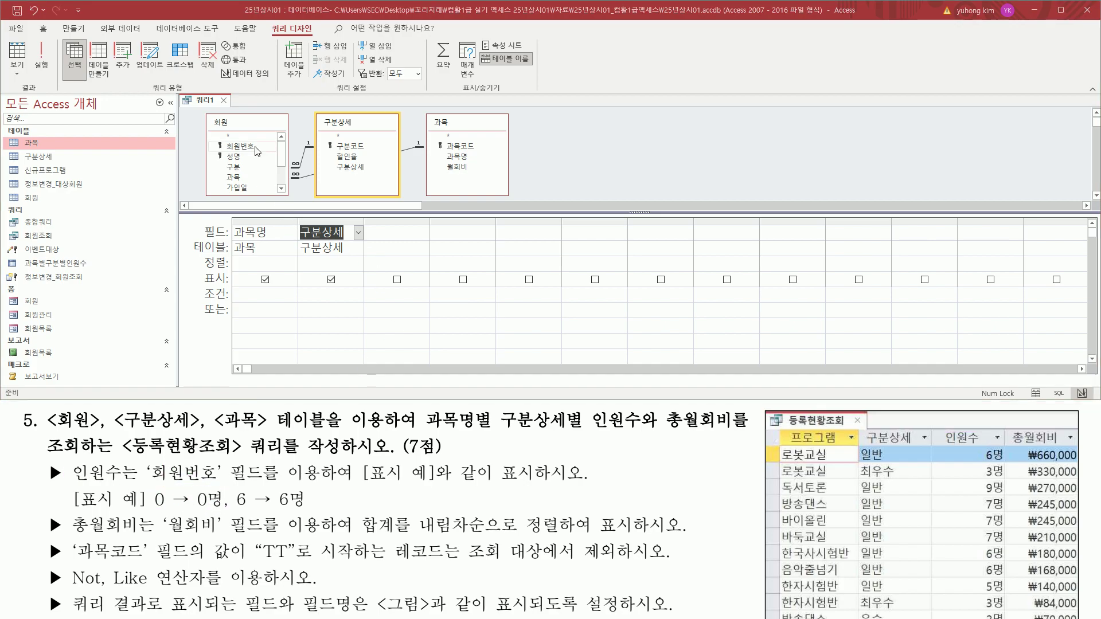
left_click(250, 147)
left_click_drag(251, 148, 390, 233)
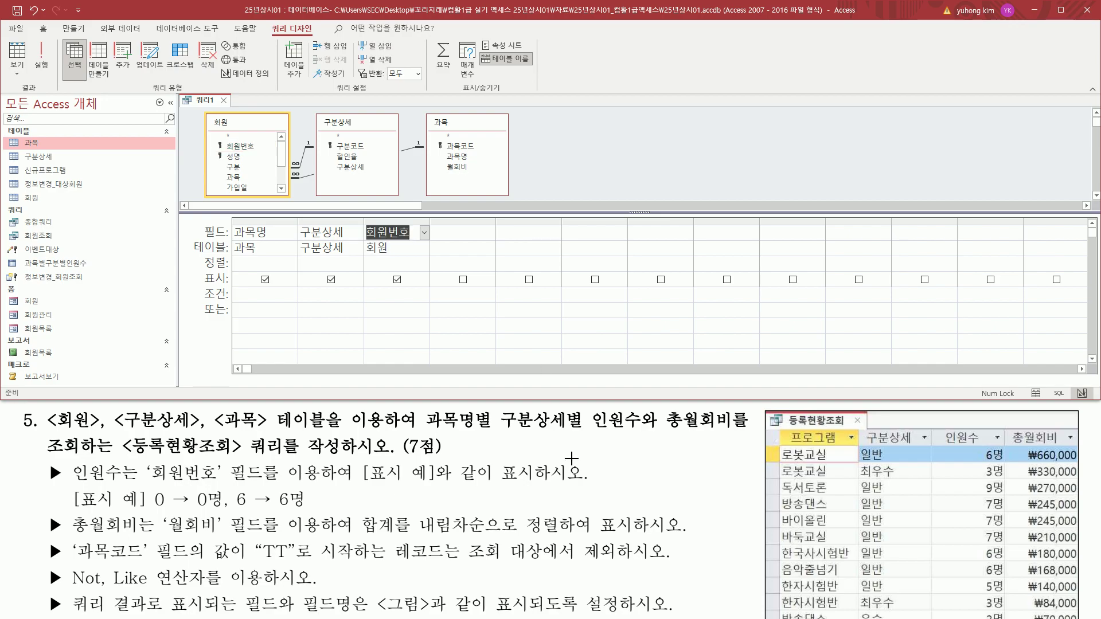
Step: Add the 월회비 field from the 과목 table as the fourth column, for the 총월회비 value
left_click_drag(1004, 426, 1063, 449)
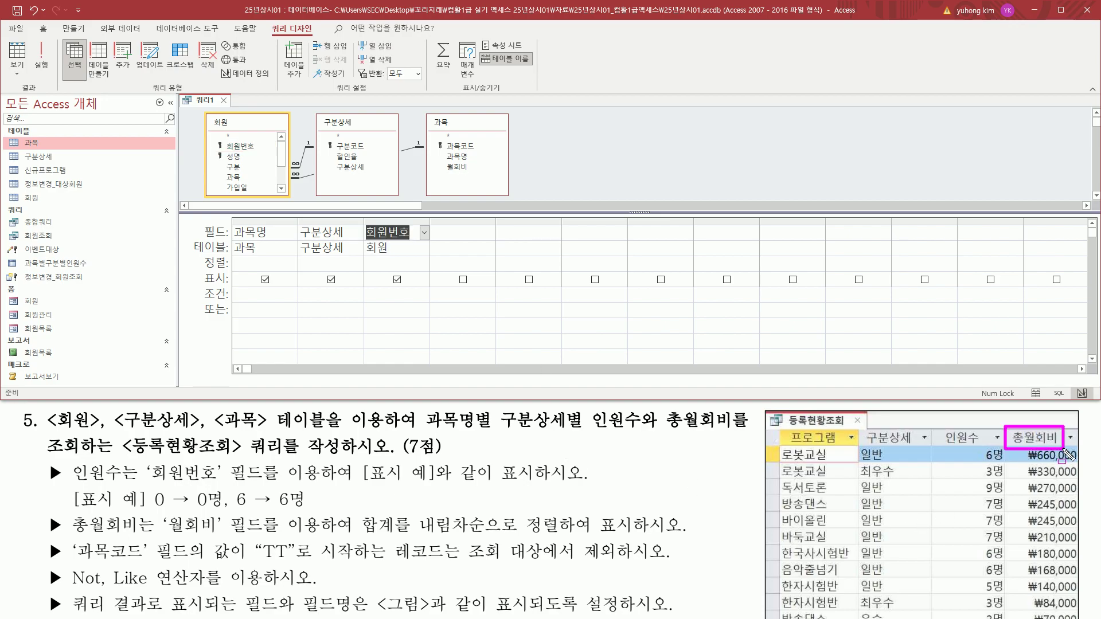
mouse_move(45, 512)
left_mouse_down()
mouse_move(67, 539)
mouse_move(144, 535)
mouse_move(166, 519)
mouse_move(225, 537)
left_mouse_up()
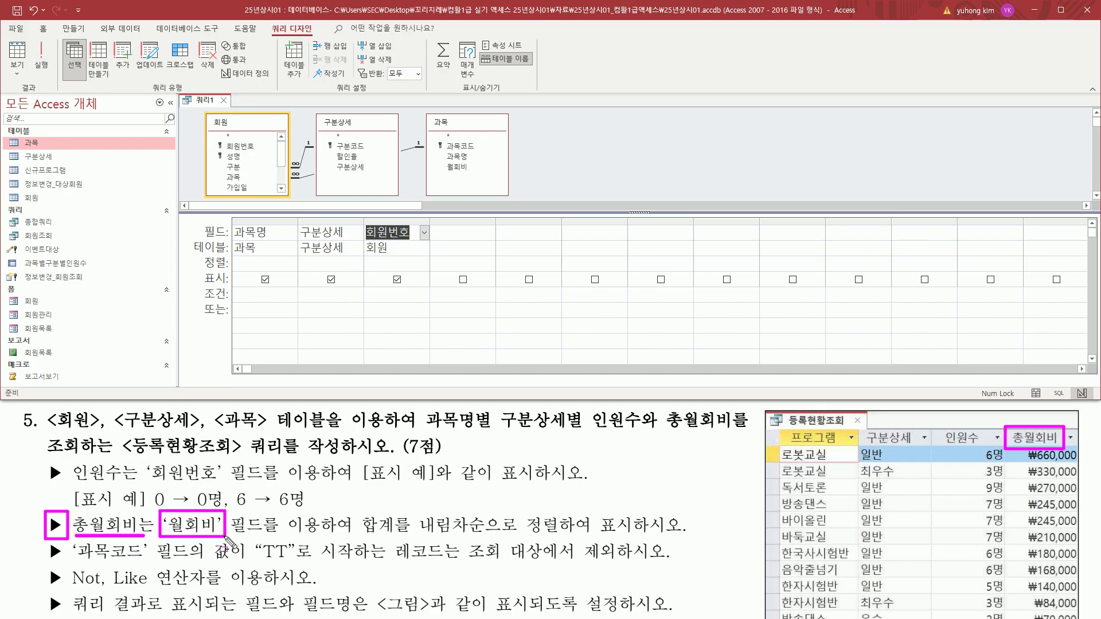
left_click_drag(356, 536, 678, 537)
left_click(419, 536)
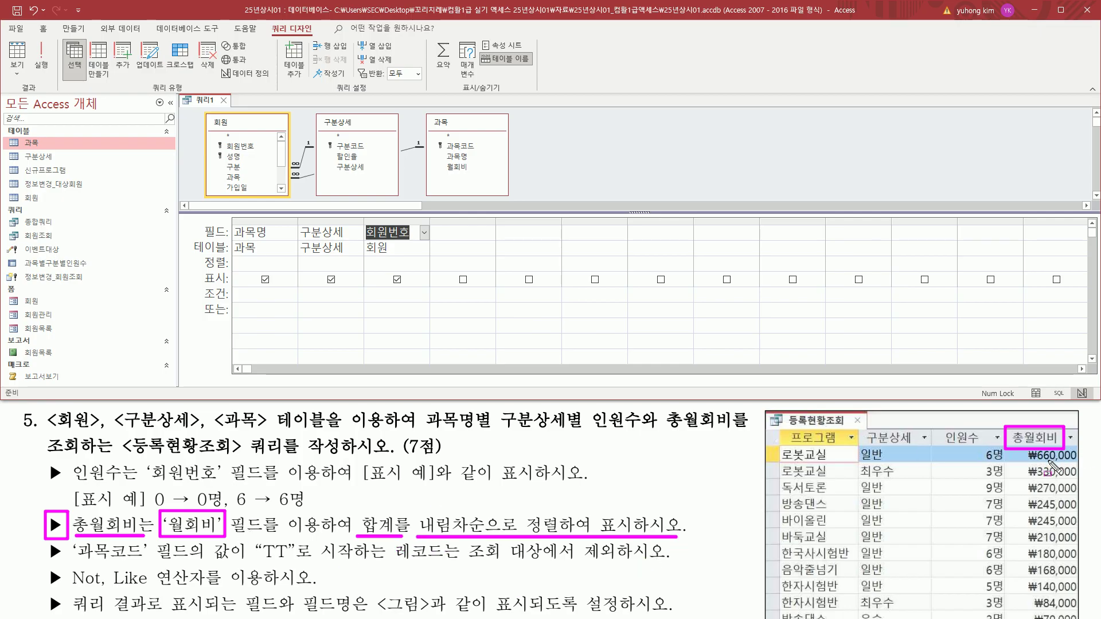
left_click_drag(442, 161, 480, 175)
key("Escape")
left_click(455, 167)
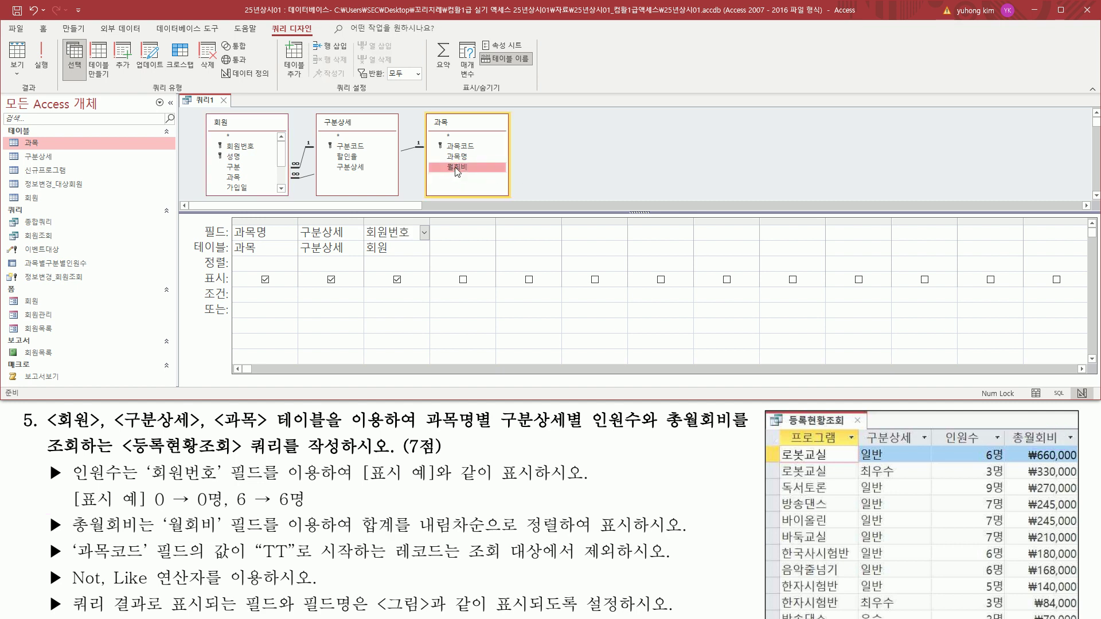
double_click(456, 168)
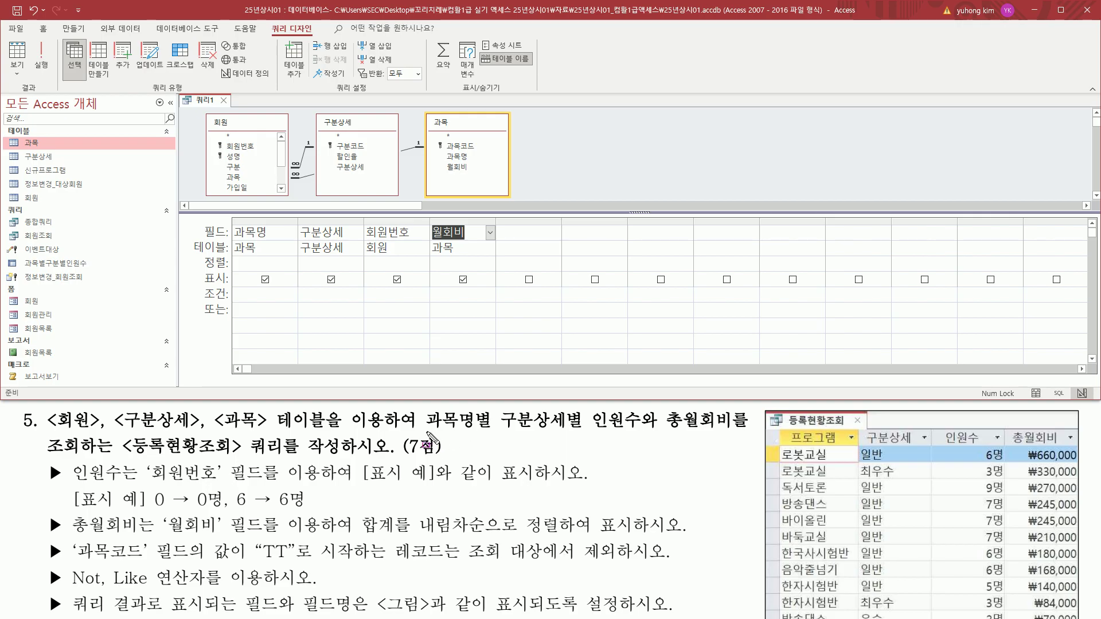
Step: Turn on the 요약 row in the design grid to group by 과목명 and 구분상세
left_click_drag(426, 430, 579, 430)
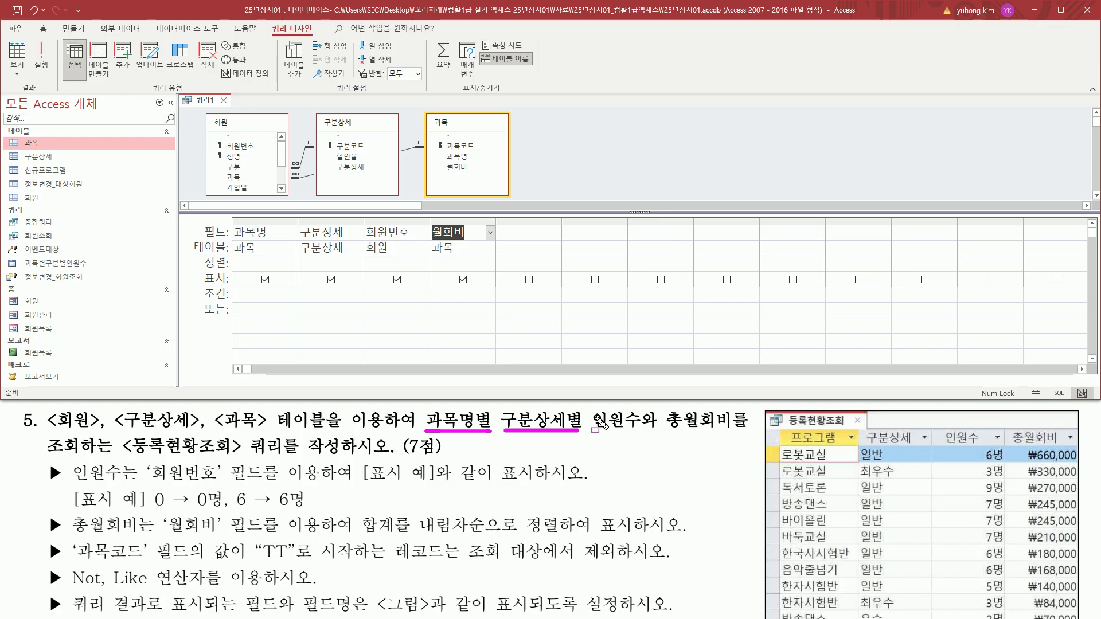
mouse_move(588, 407)
left_mouse_down()
mouse_move(647, 437)
mouse_move(739, 450)
mouse_move(732, 439)
left_mouse_up()
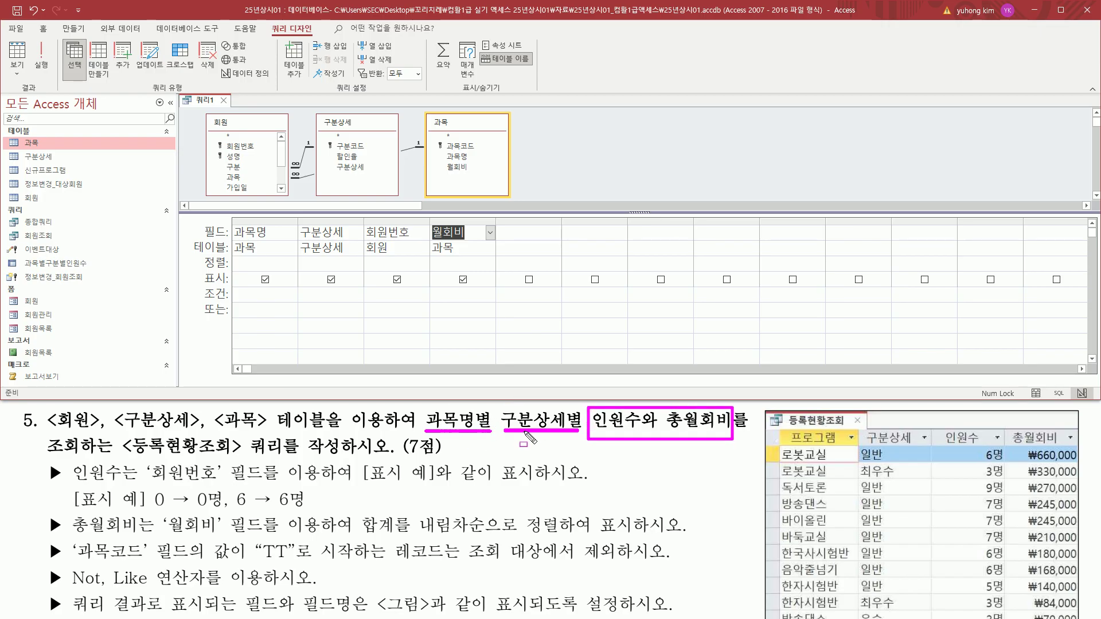
left_click_drag(425, 37, 466, 86)
key("Escape")
left_click(443, 63)
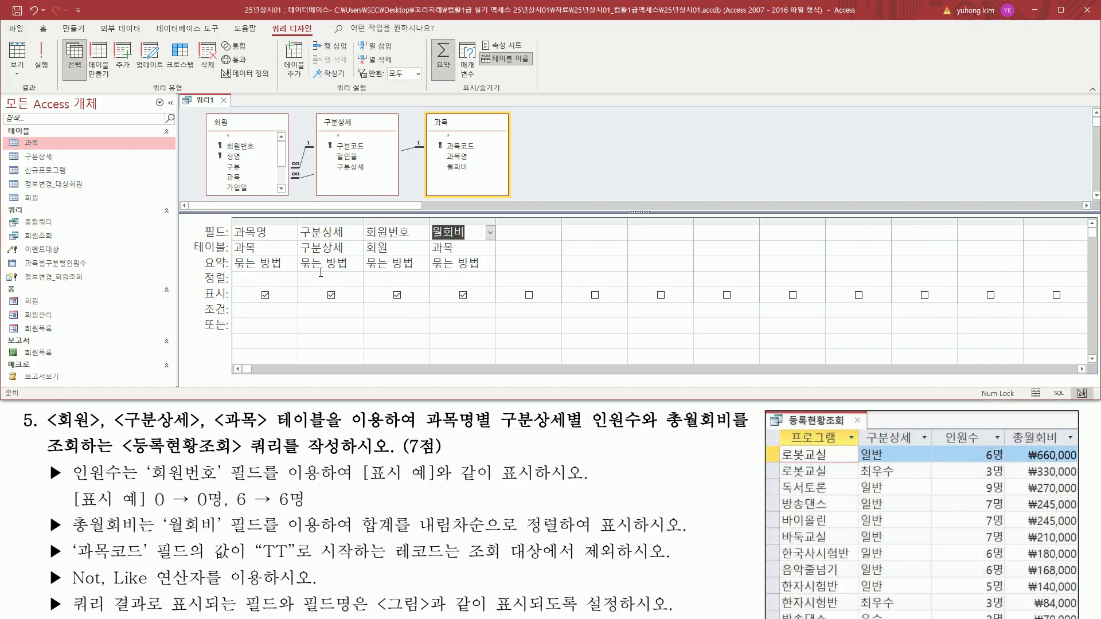
Step: Keep 과목명 and 구분상세 as grouping fields and set the 회원번호 column's summary to 개수
mouse_move(229, 223)
left_mouse_down()
mouse_move(278, 241)
mouse_move(252, 273)
mouse_move(287, 275)
left_mouse_up()
mouse_move(299, 224)
left_mouse_down()
mouse_move(363, 258)
mouse_move(350, 244)
mouse_move(351, 274)
mouse_move(409, 238)
left_mouse_up()
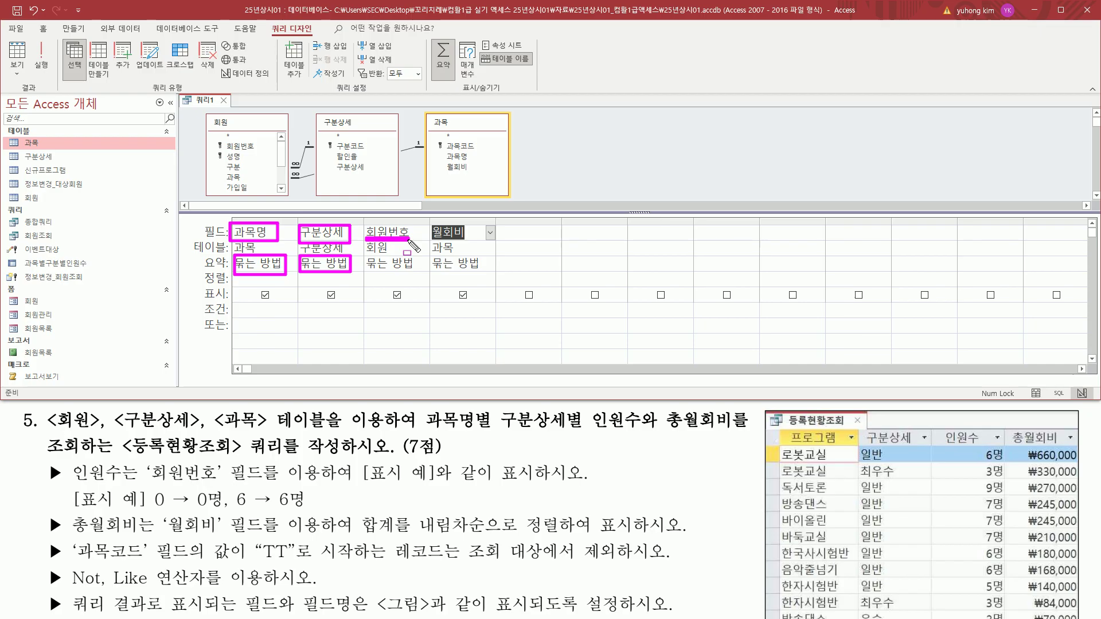
left_click_drag(940, 425, 986, 449)
key("Escape")
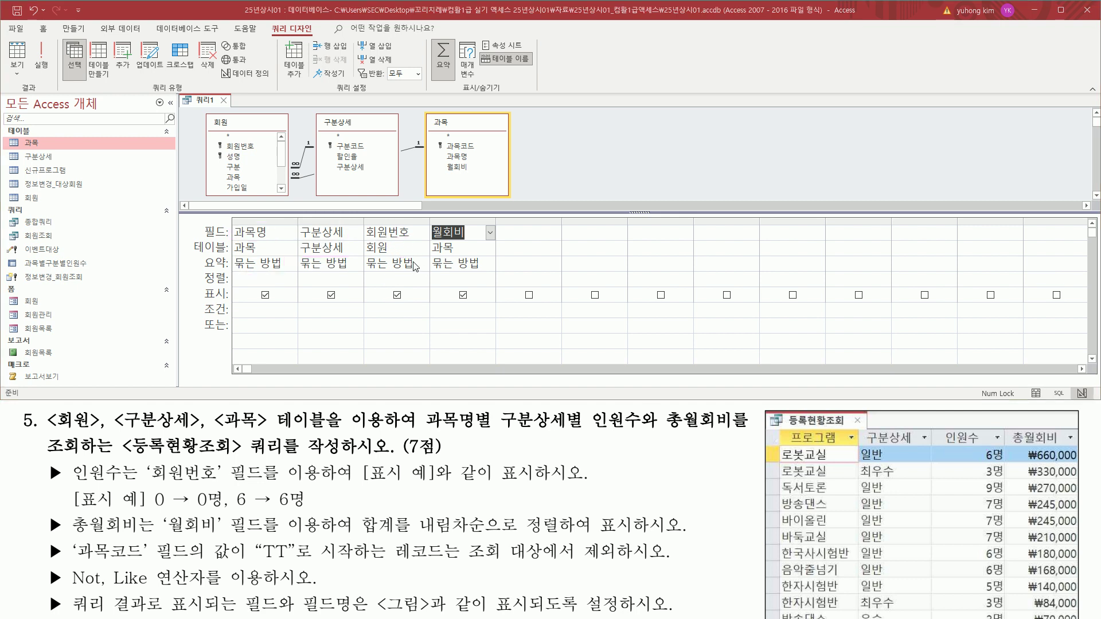
left_click(416, 267)
left_click(424, 263)
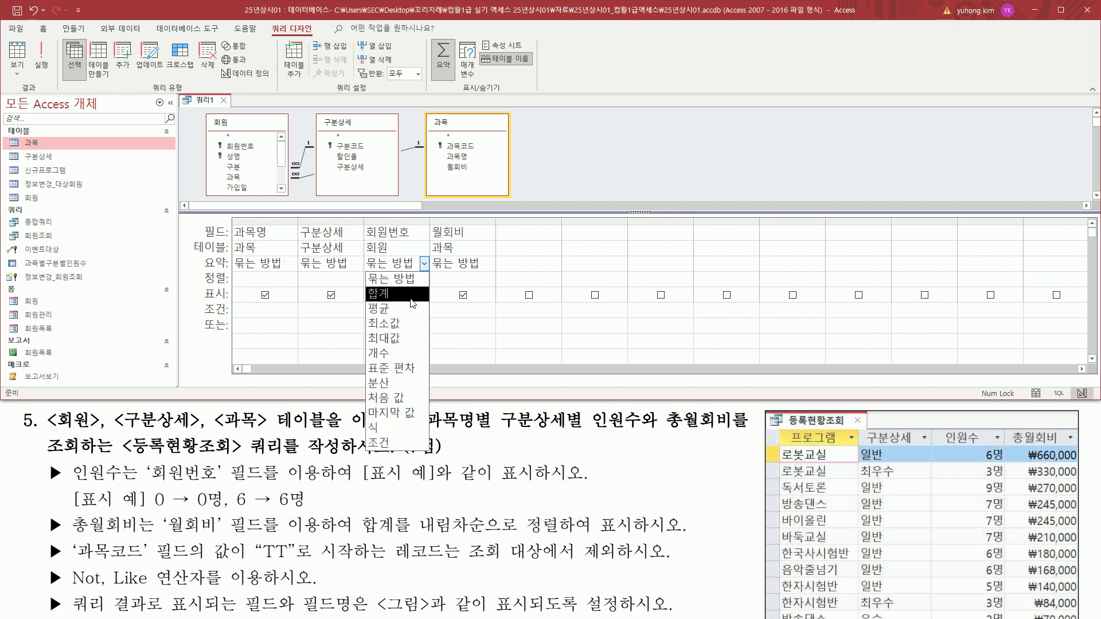
left_click(399, 355)
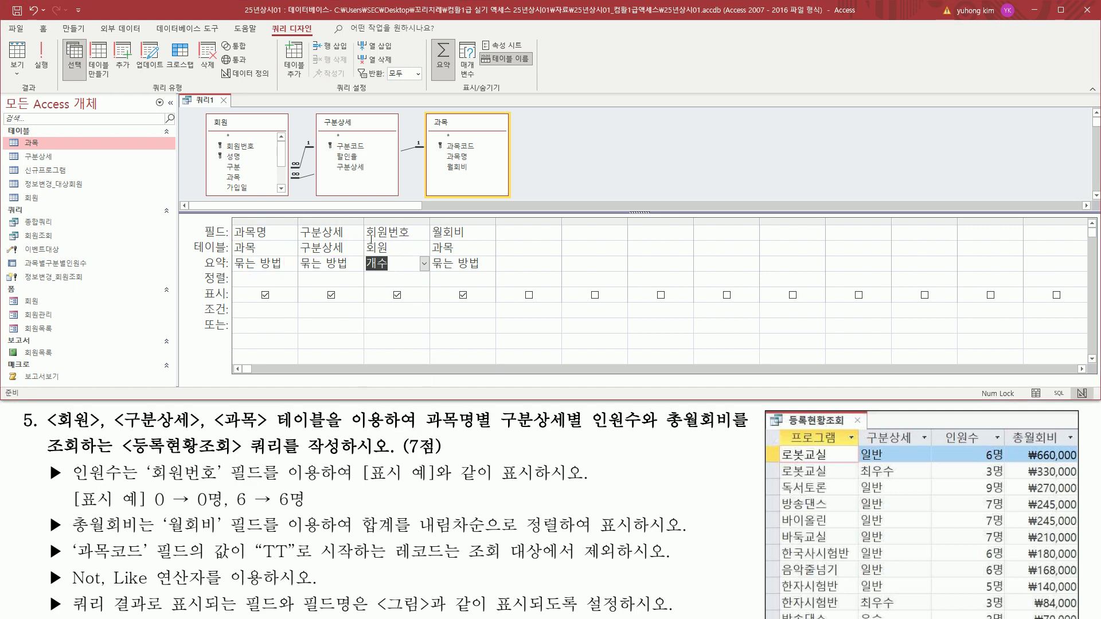
Step: Give the 회원번호 column the alias 인원수 and widen the column to fit its heading
left_click_drag(937, 425, 982, 446)
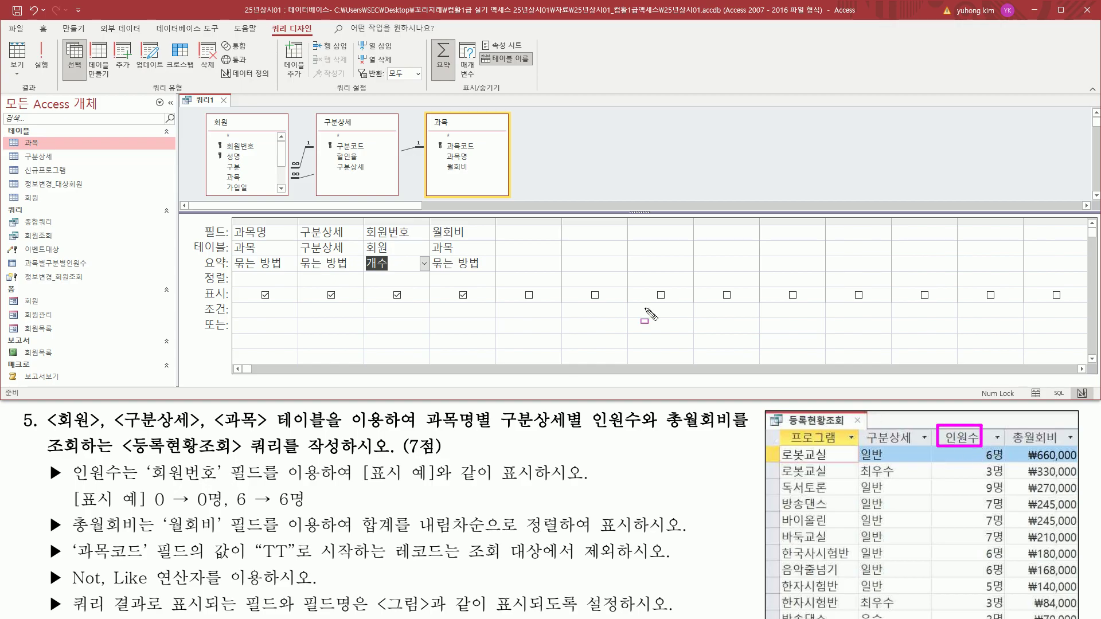
left_click(412, 232)
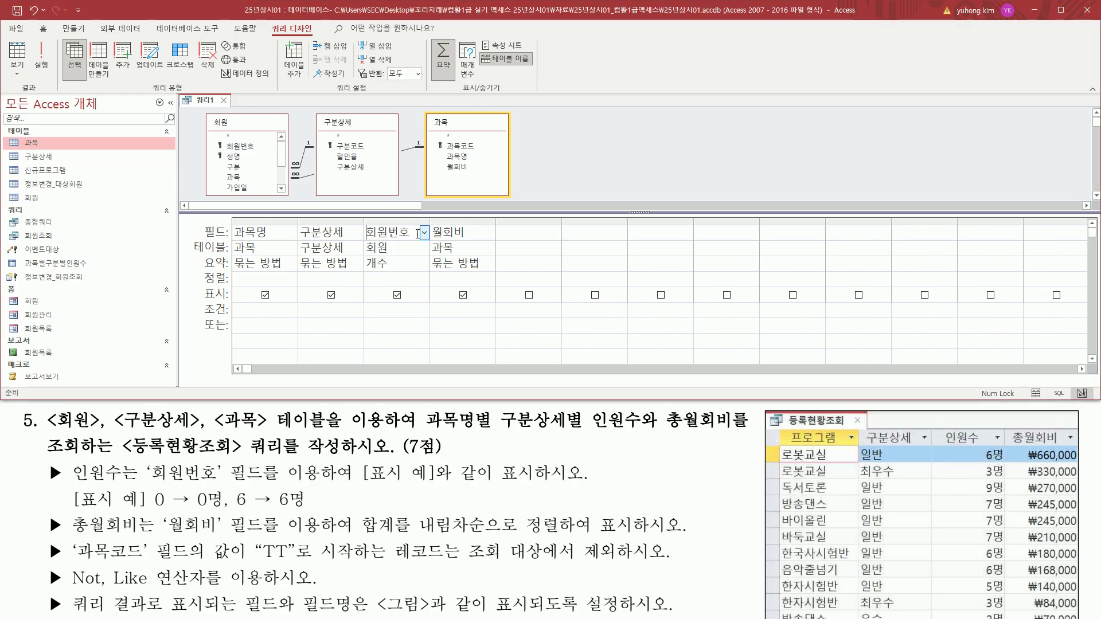
key("Home")
type("인원수:")
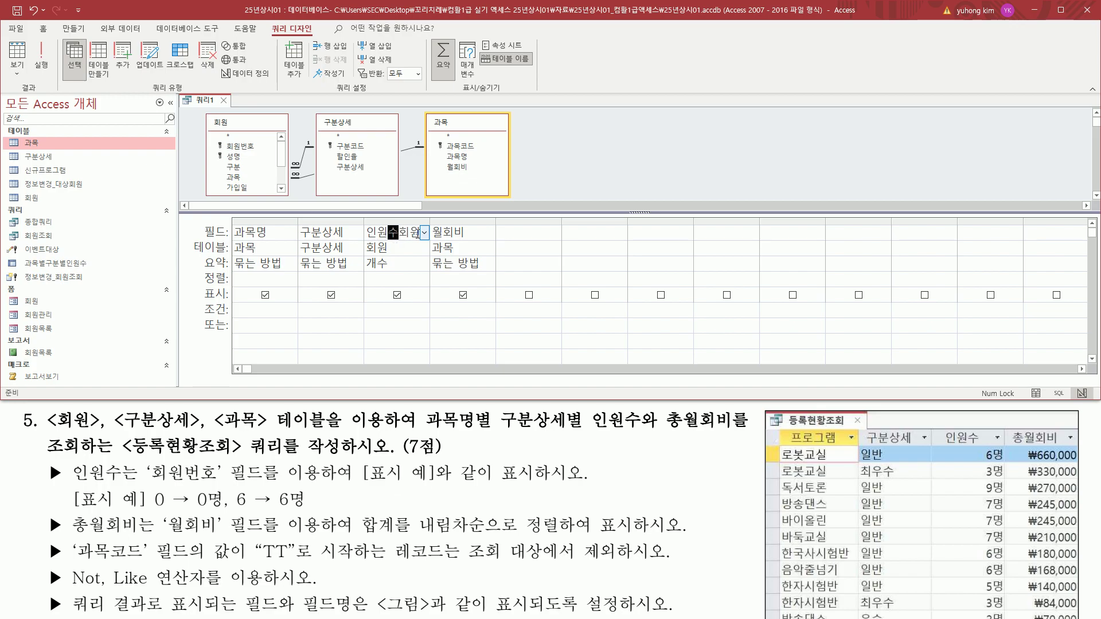
key("Down")
double_click(432, 222)
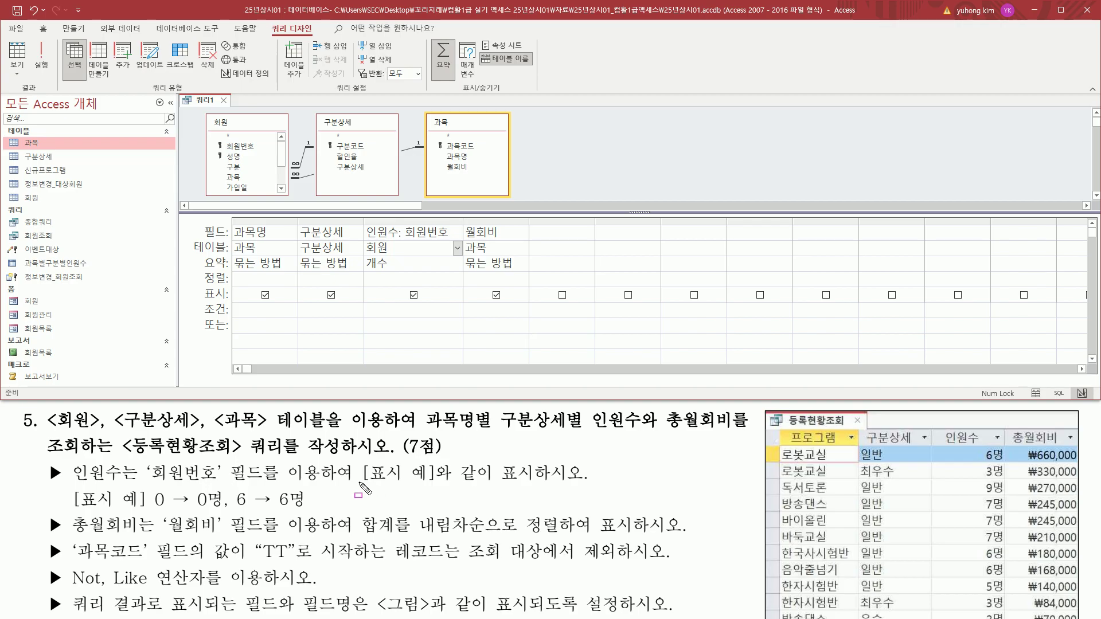
Step: Open the property sheet of the 인원수 column, where its display format is set
left_click_drag(359, 483, 435, 483)
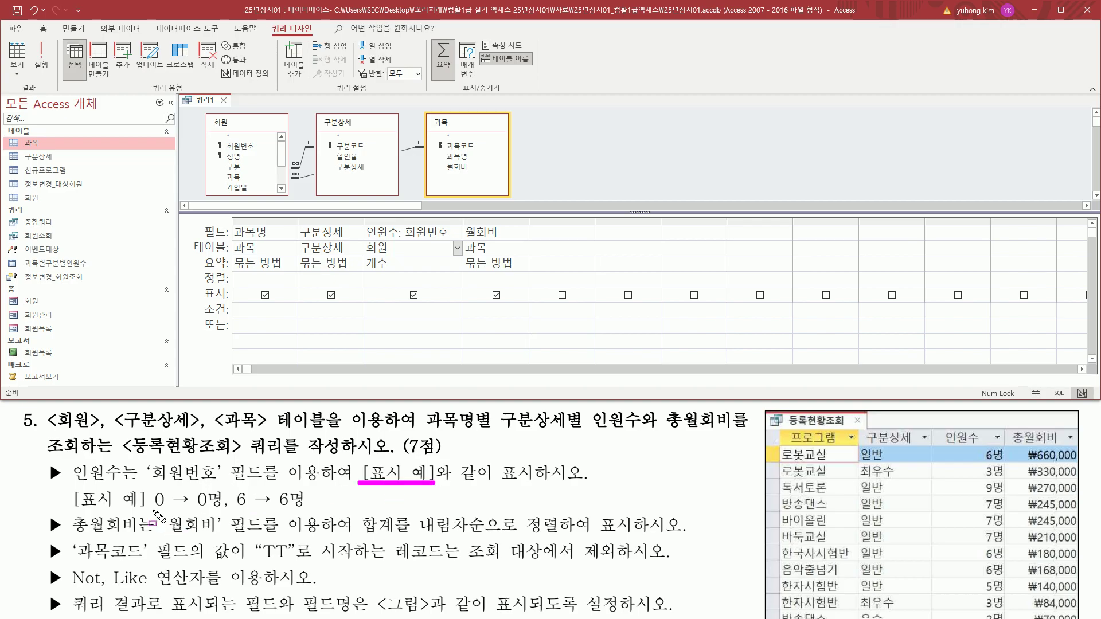
left_click_drag(152, 510, 308, 509)
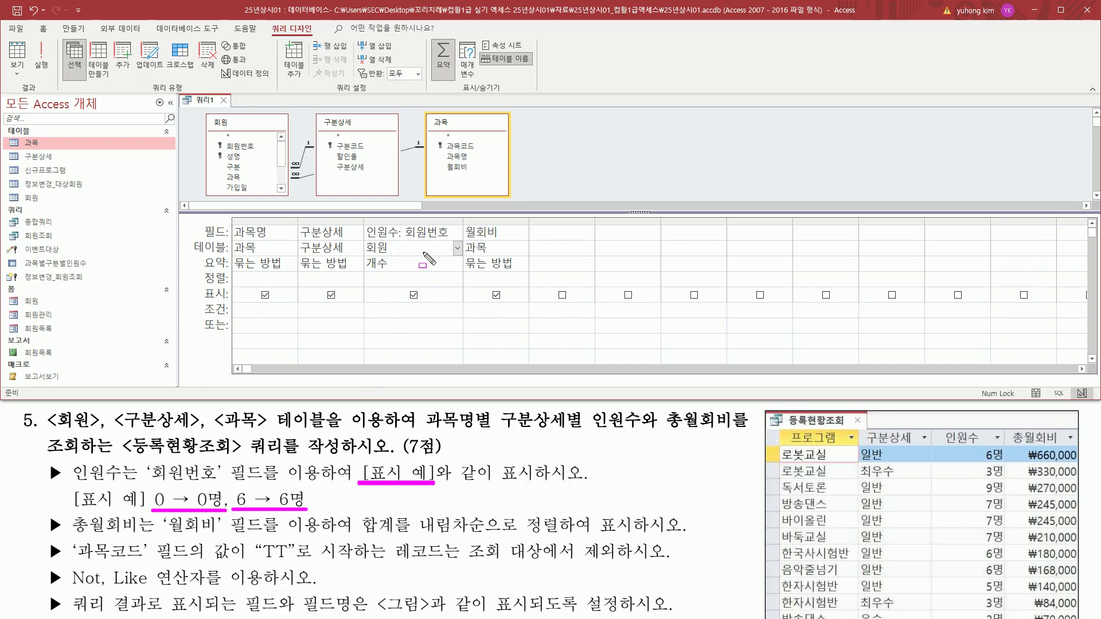
key("Escape")
left_click(404, 233)
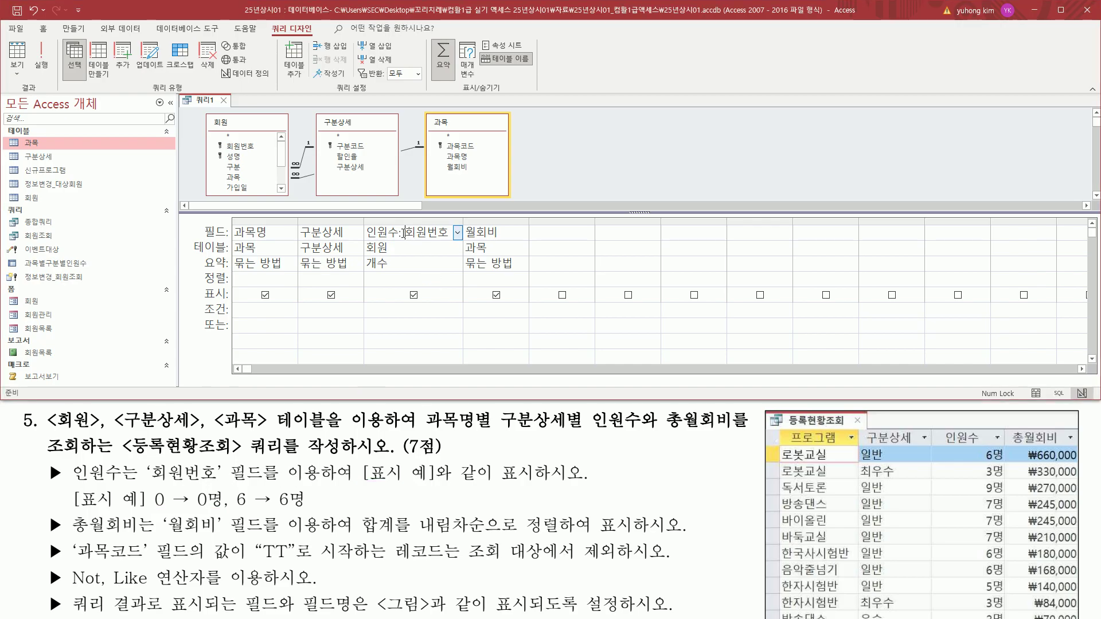
right_click(403, 233)
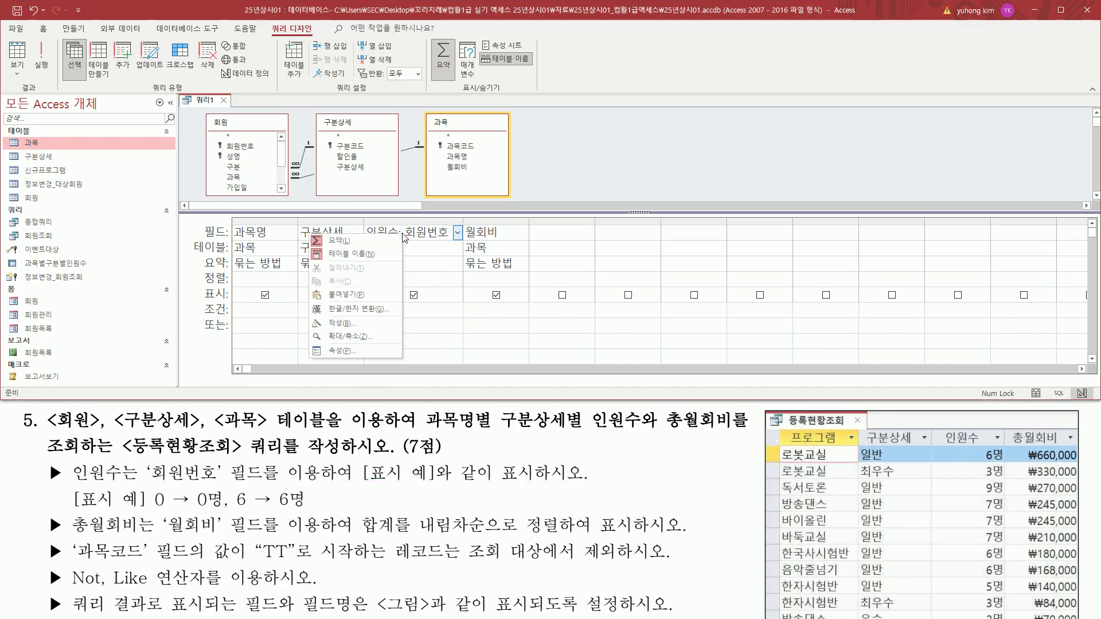
left_click(366, 351)
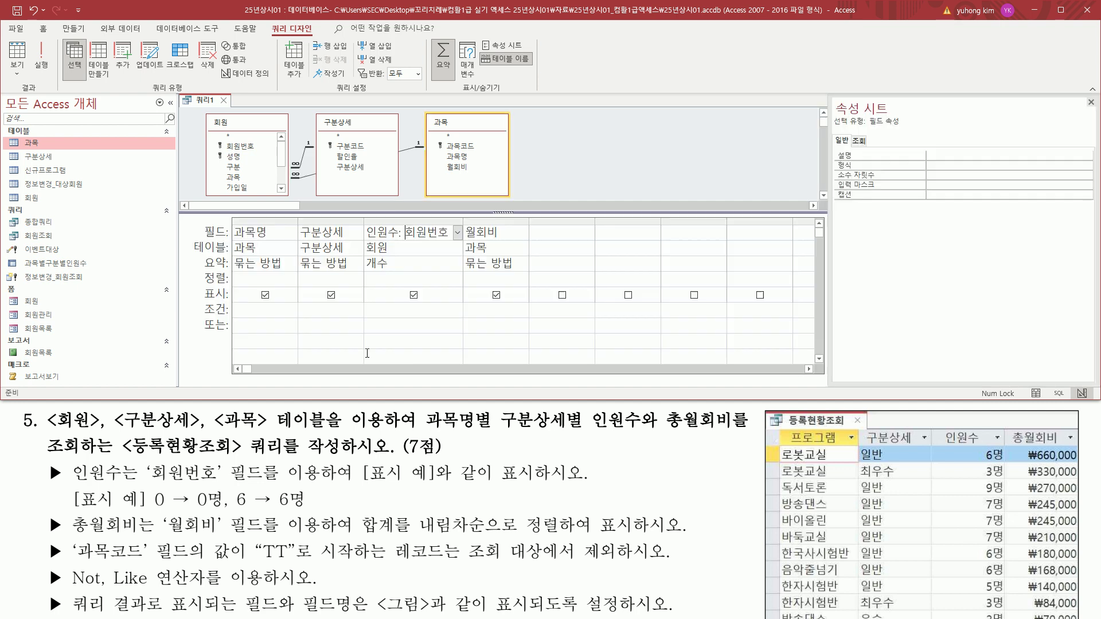
mouse_move(832, 95)
left_mouse_down()
mouse_move(864, 127)
mouse_move(909, 128)
left_mouse_up()
left_click_drag(833, 169, 1078, 170)
key("Escape")
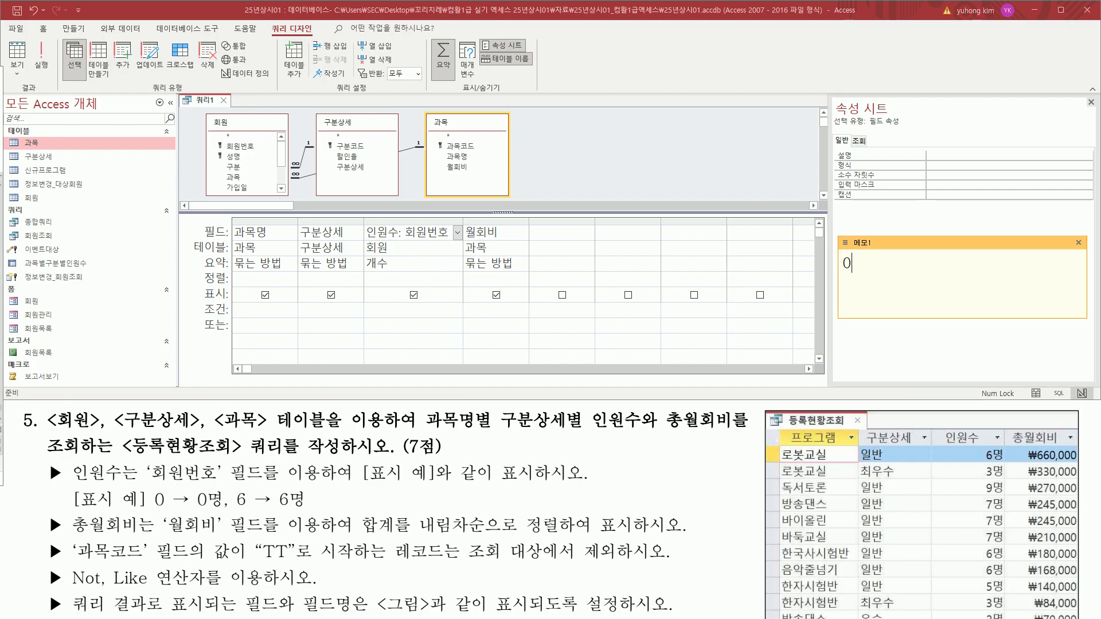
Step: Write the candidate number formats 0명 and #명 on separate lines in the memo note
key("BackSpace")
key("Hangul")
type("ㅁ")
key("ctrl+2")
left_click_drag(841, 280, 880, 286)
key("Escape")
left_click(876, 265)
left_click_drag(978, 446, 1003, 618)
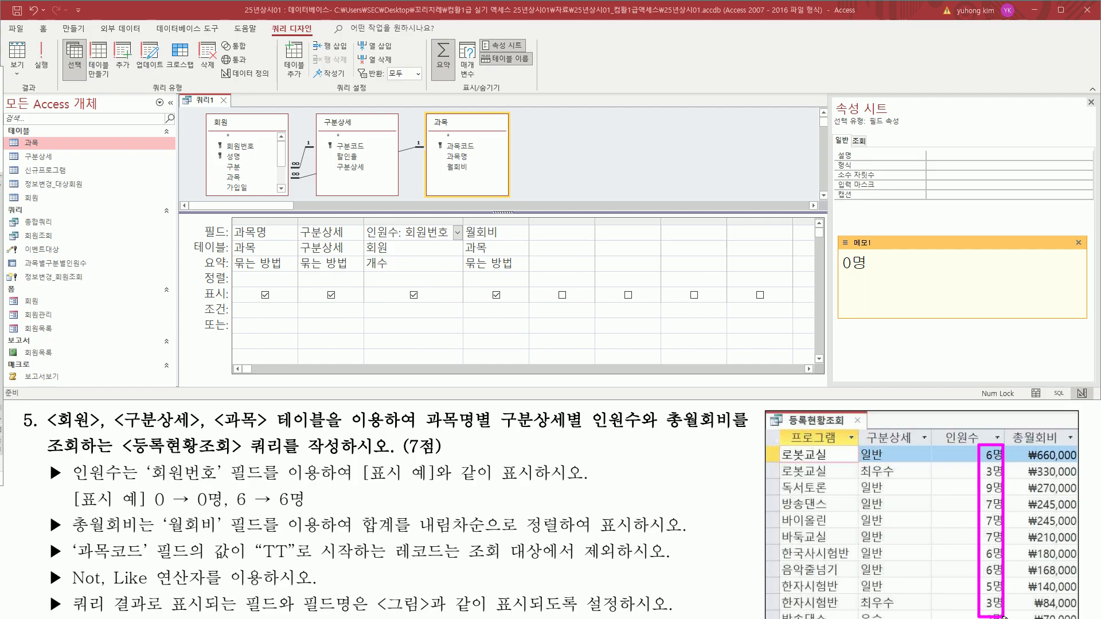
left_click(872, 285)
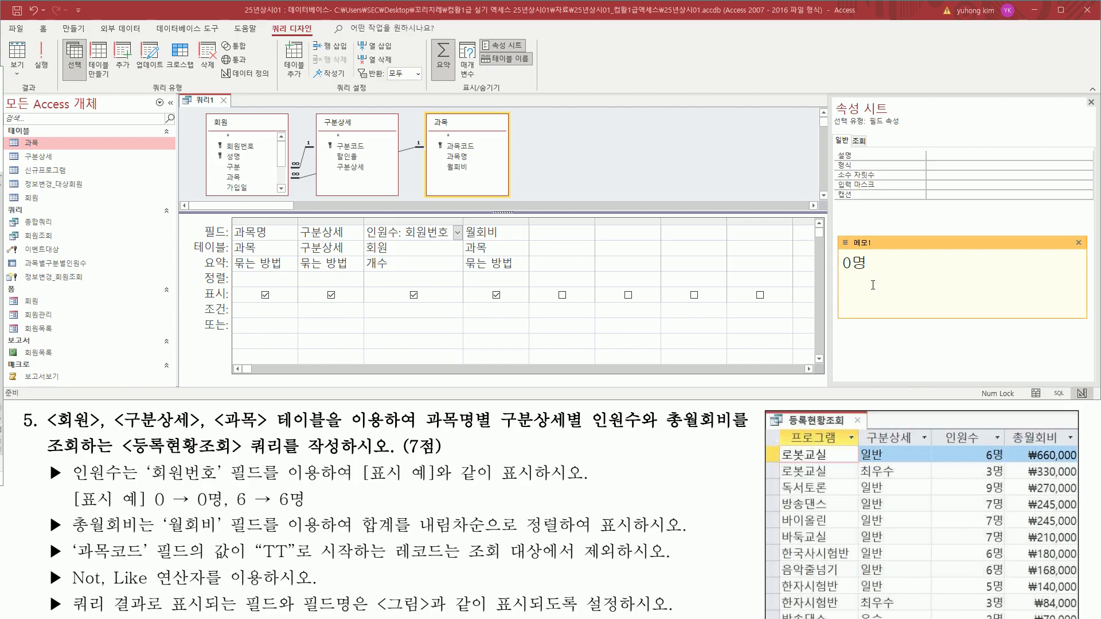
type("#ㅁ")
key("shift+Home")
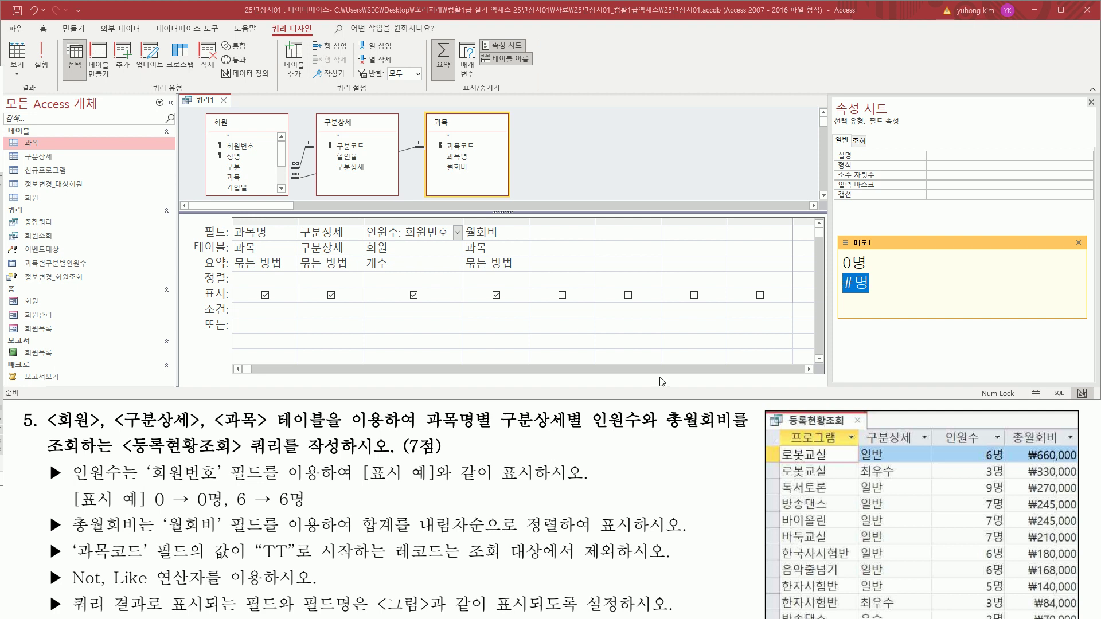
left_click_drag(150, 510, 215, 510)
left_click_drag(844, 260, 869, 281)
key("Escape")
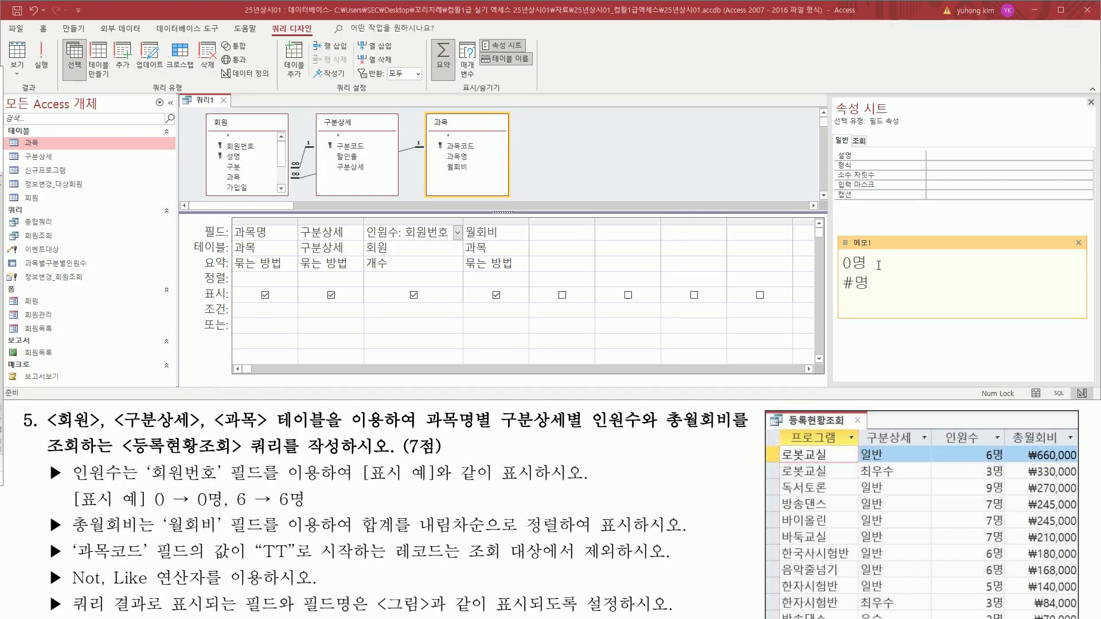
Step: Copy 0명 from the memo into the 인원수 column's 형식 property and close the property sheet
double_click(849, 262)
key("ctrl+c")
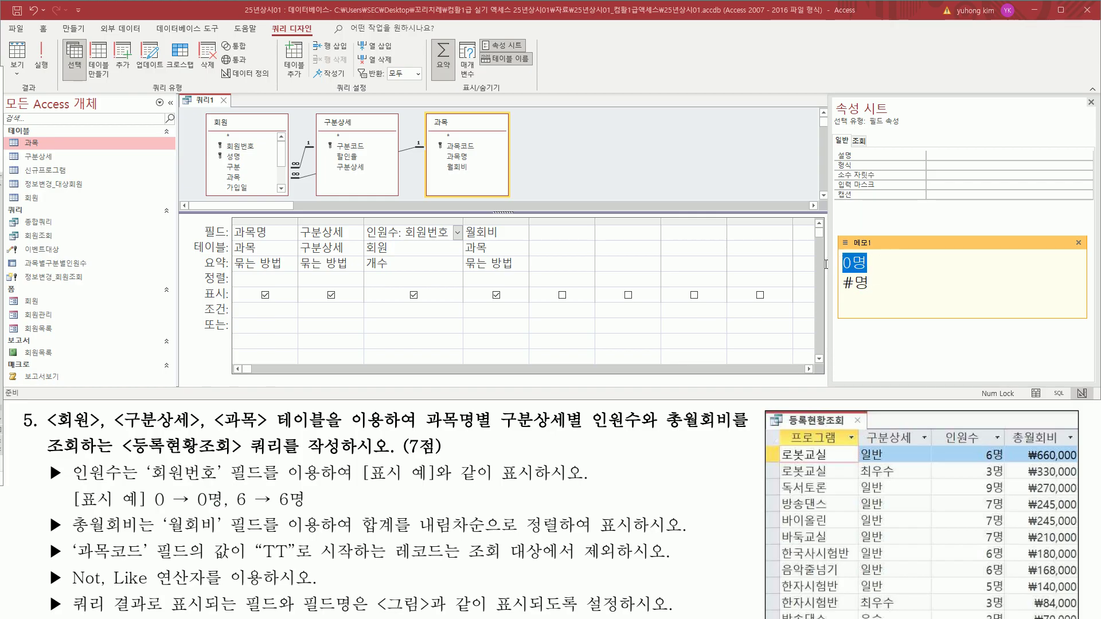
key("Escape")
left_click(933, 167)
key("ctrl+v")
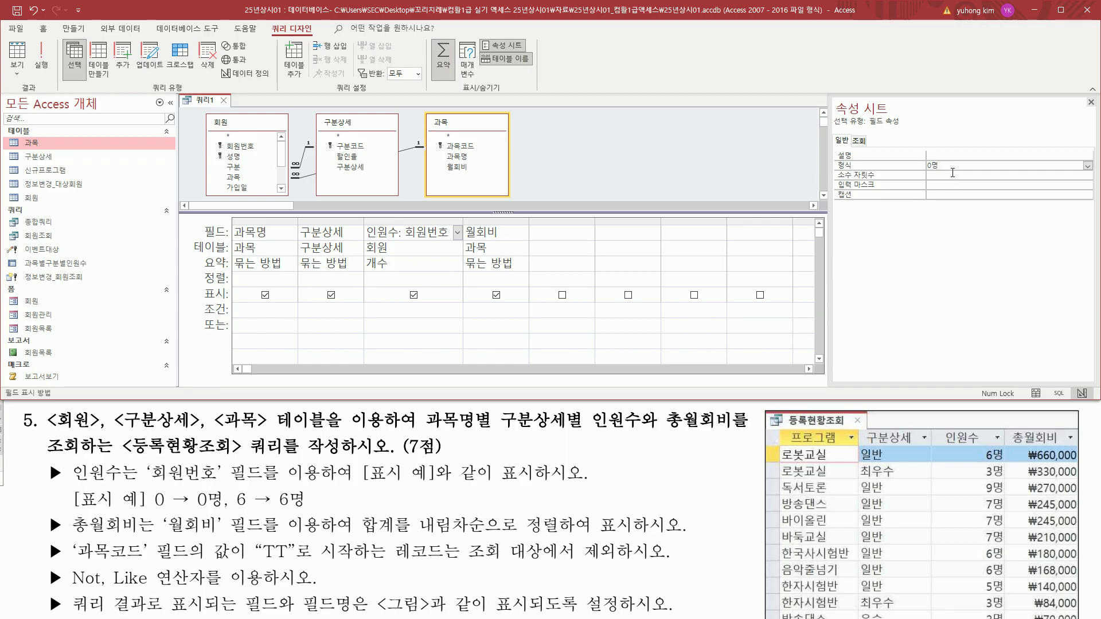
key("Return")
left_click_drag(921, 156, 952, 174)
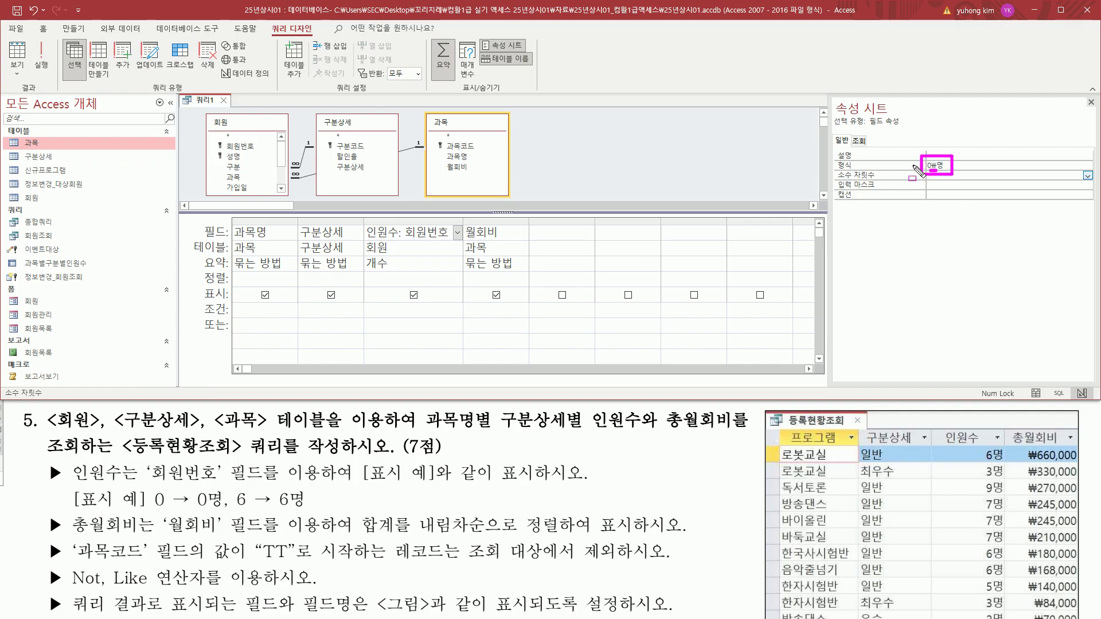
key("Escape")
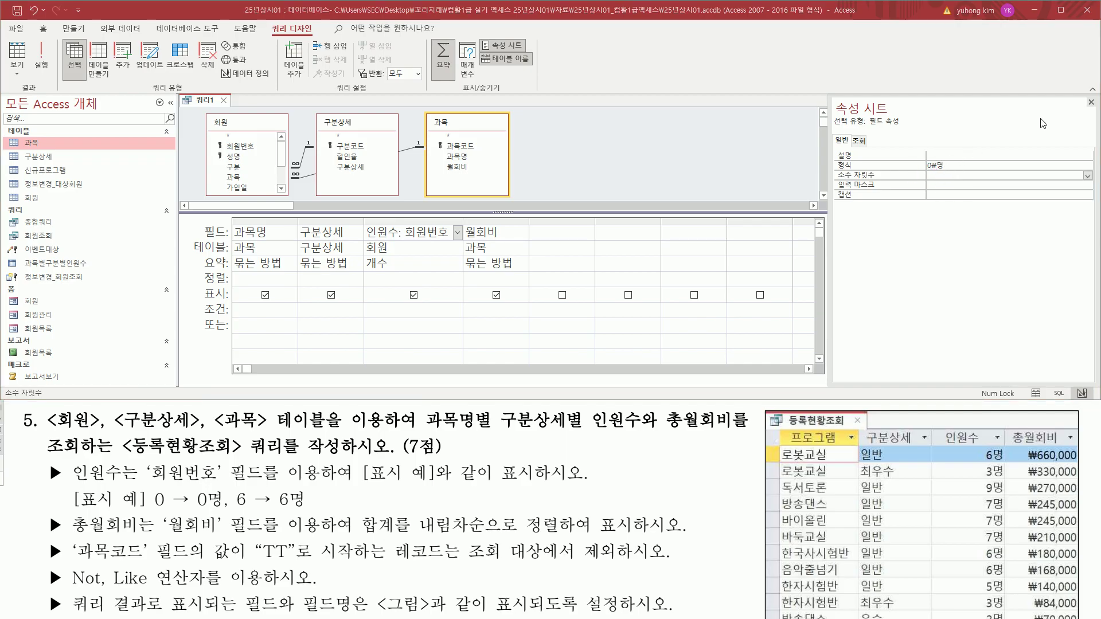
left_click_drag(1081, 95, 1098, 112)
key("Escape")
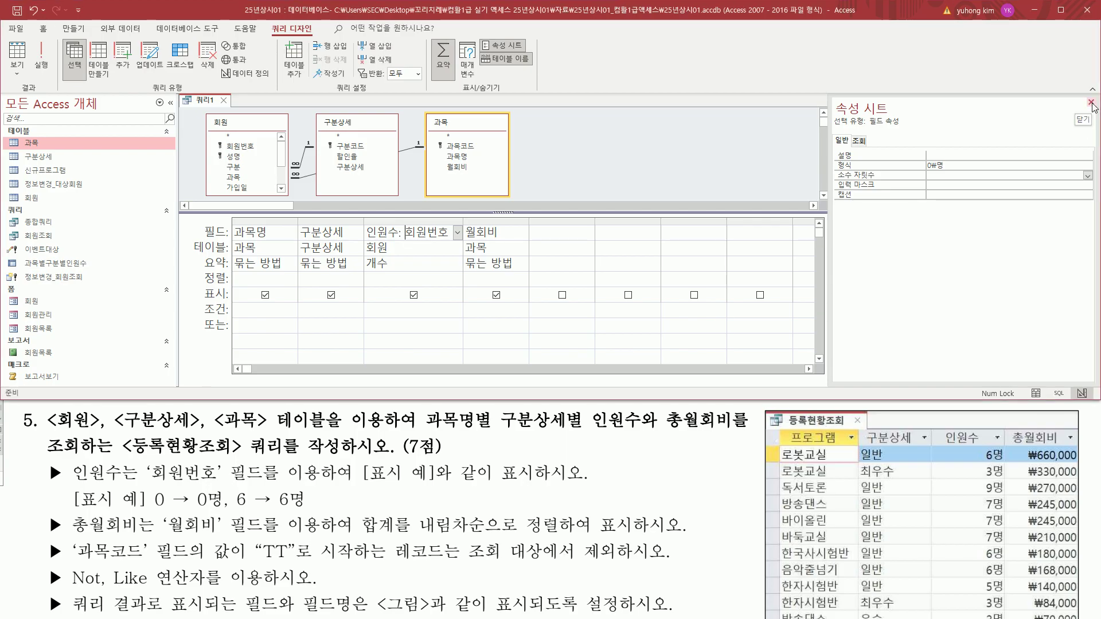
left_click(1091, 102)
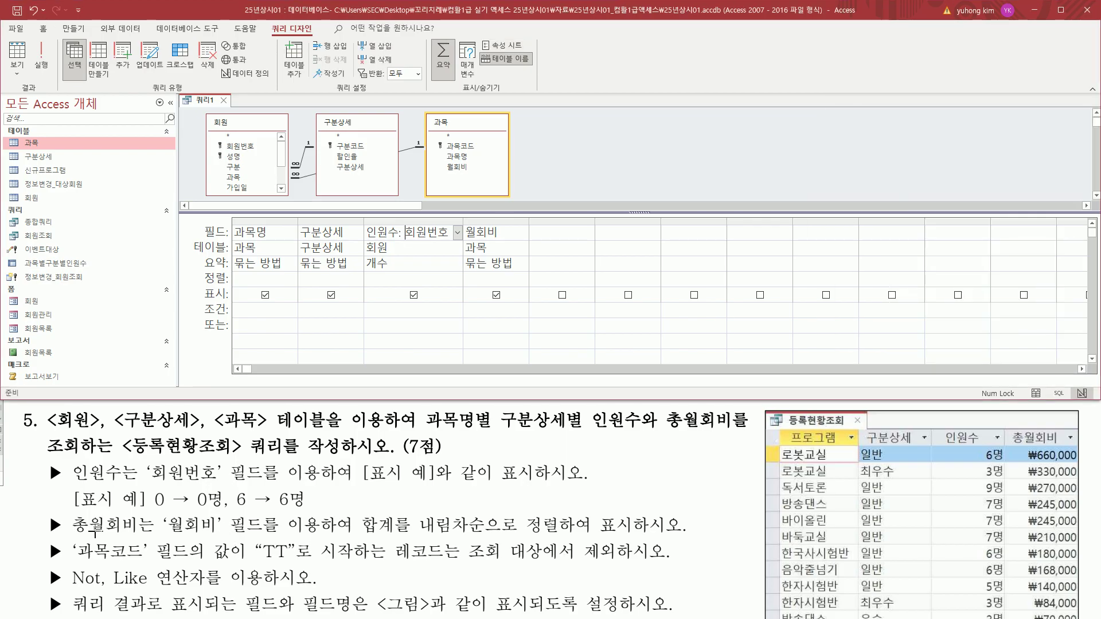
Step: Set the 월회비 column's summary to 합계
mouse_move(72, 513)
left_mouse_down()
mouse_move(109, 536)
mouse_move(406, 537)
left_mouse_up()
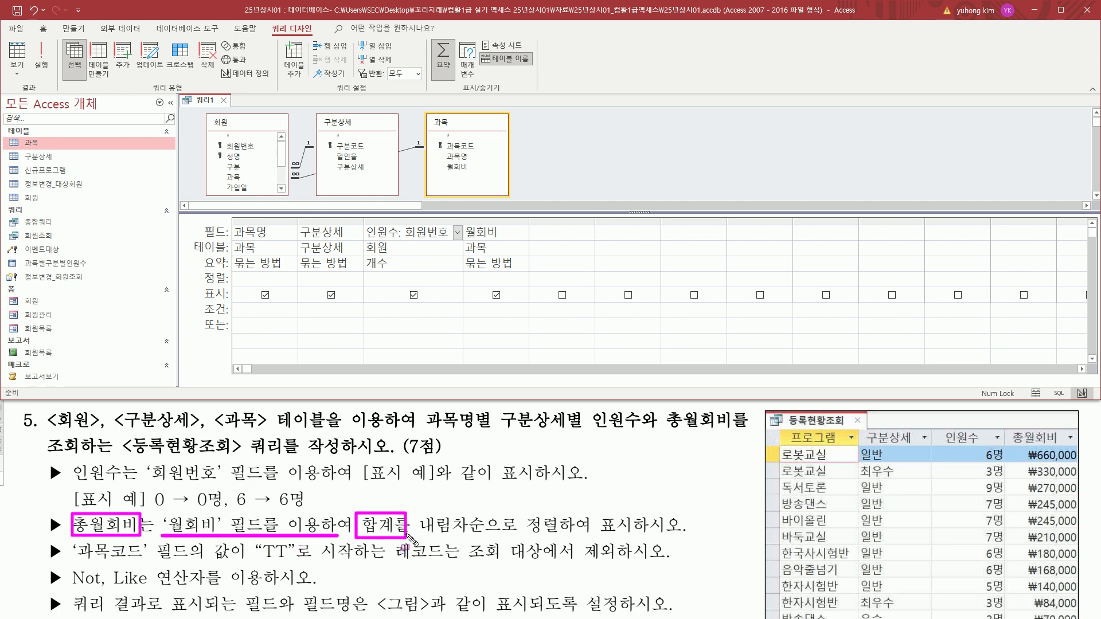
left_click_drag(462, 256, 521, 271)
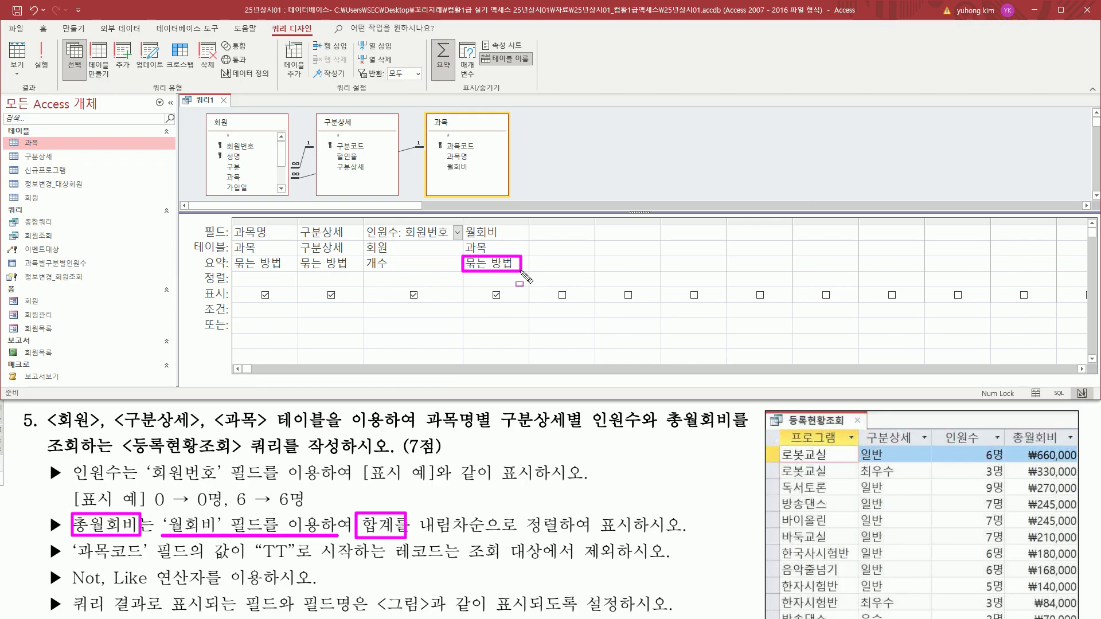
key("Escape")
left_click(522, 263)
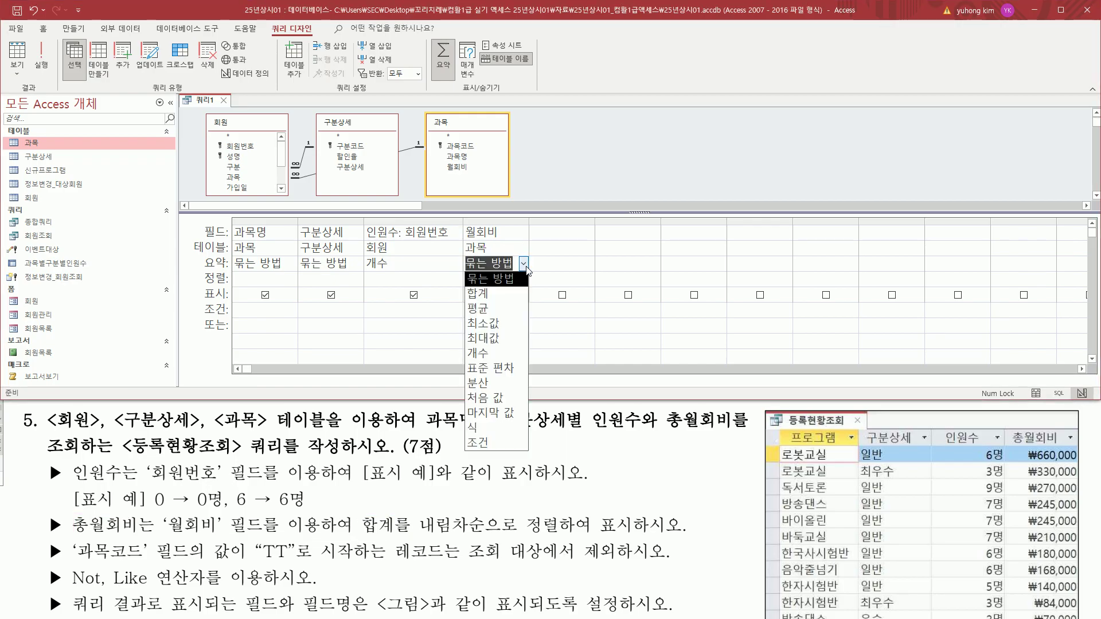
left_click(515, 294)
Step: Sort the query by the 월회비 column in descending order (내림차순)
left_click_drag(418, 533, 559, 538)
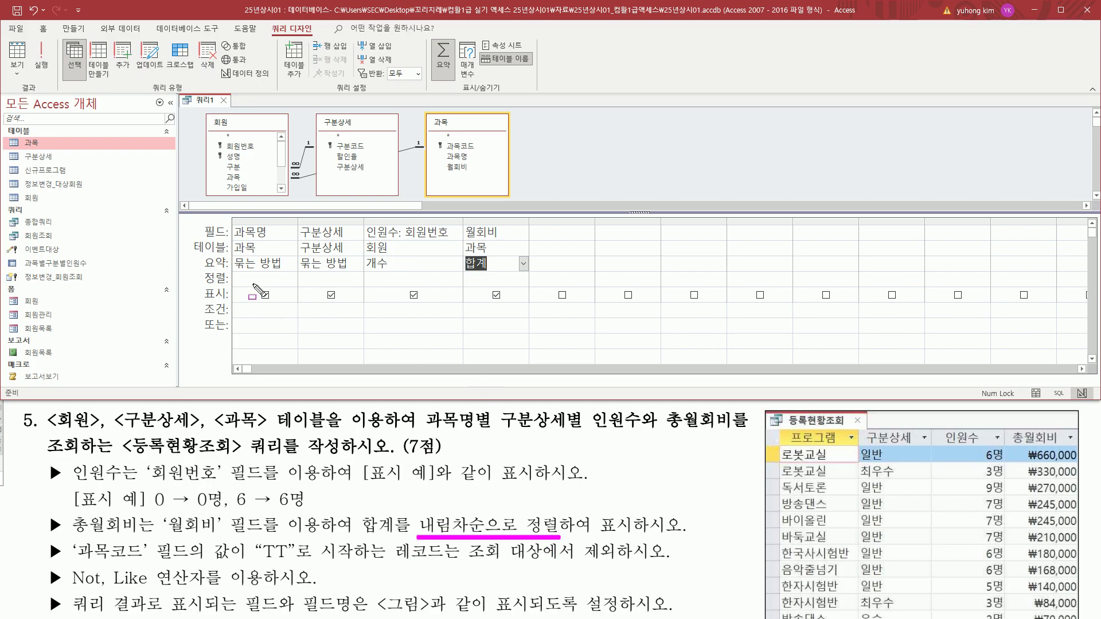
left_click_drag(200, 286, 230, 285)
left_click_drag(464, 271, 529, 286)
left_click(524, 280)
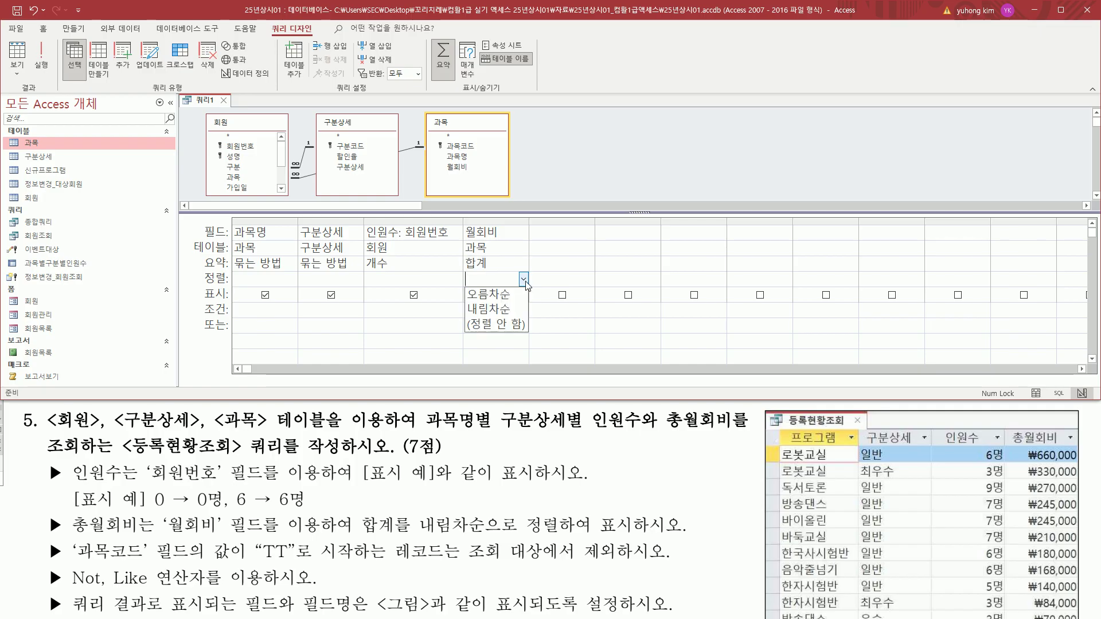
left_click(504, 310)
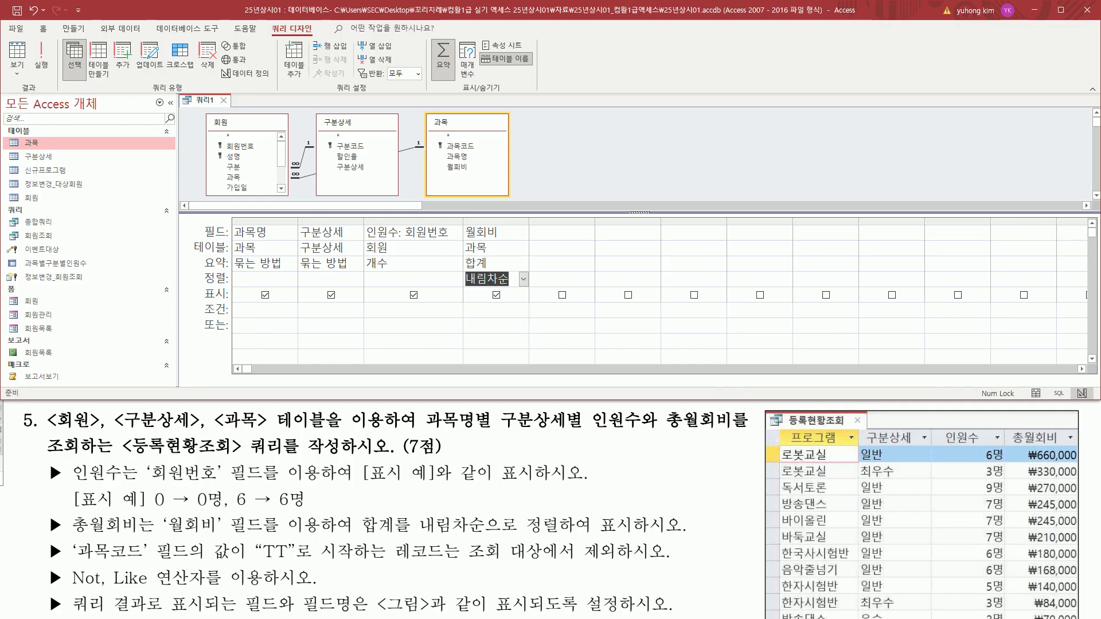
Step: Add the 과목코드 field from the 과목 table as the fifth column, for the "TT" exclusion condition
mouse_move(46, 541)
left_mouse_down()
mouse_move(72, 566)
mouse_move(609, 565)
left_mouse_up()
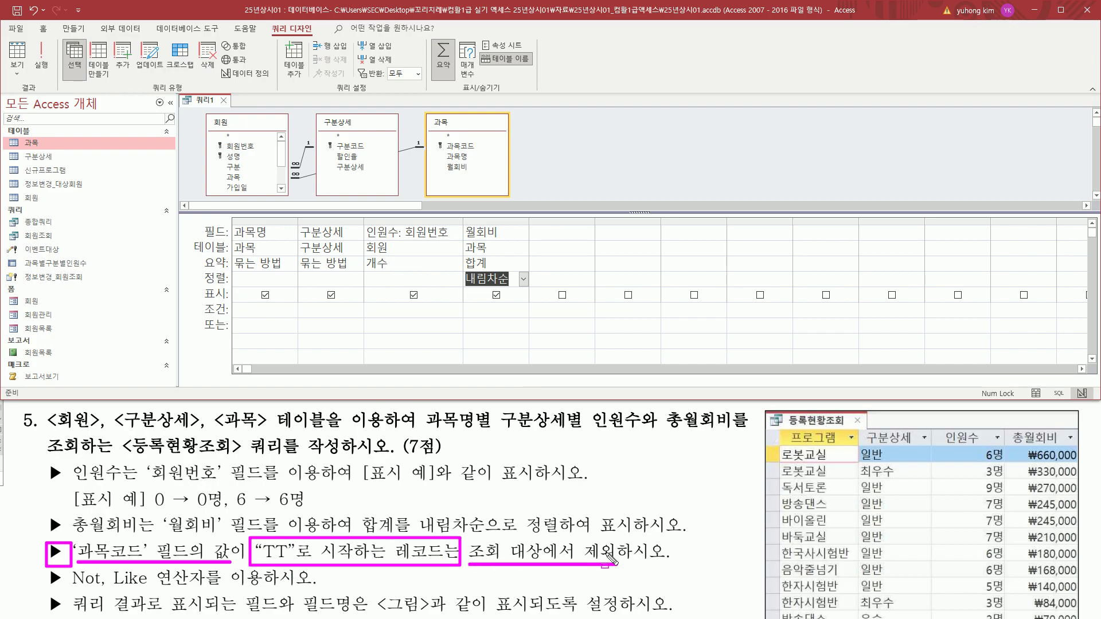
mouse_move(44, 569)
left_mouse_down()
mouse_move(63, 593)
mouse_move(306, 591)
left_mouse_up()
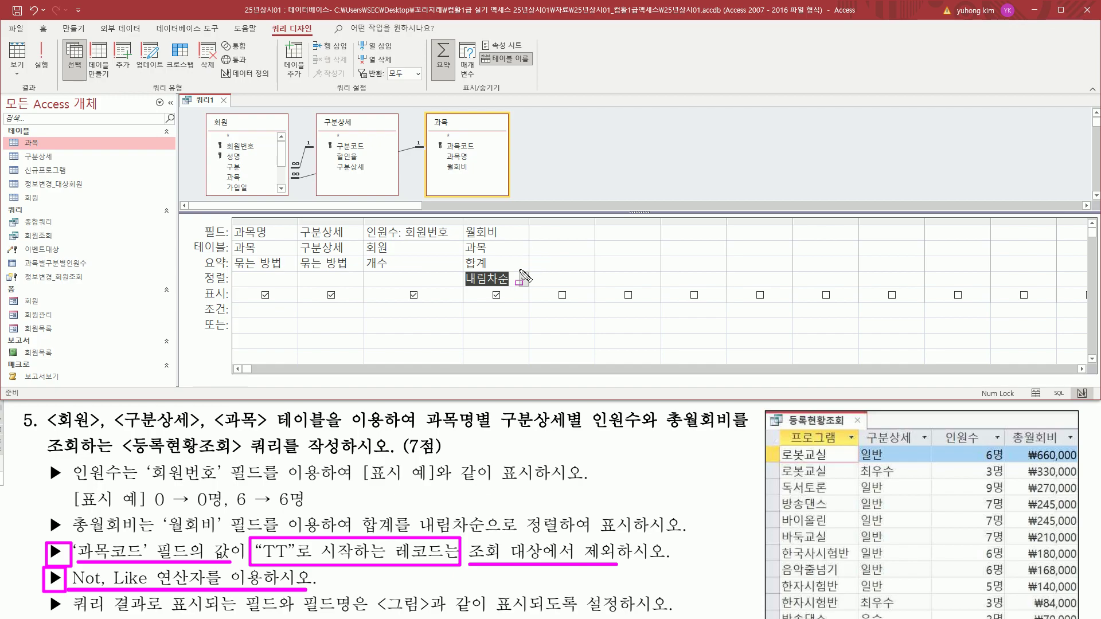
key("e")
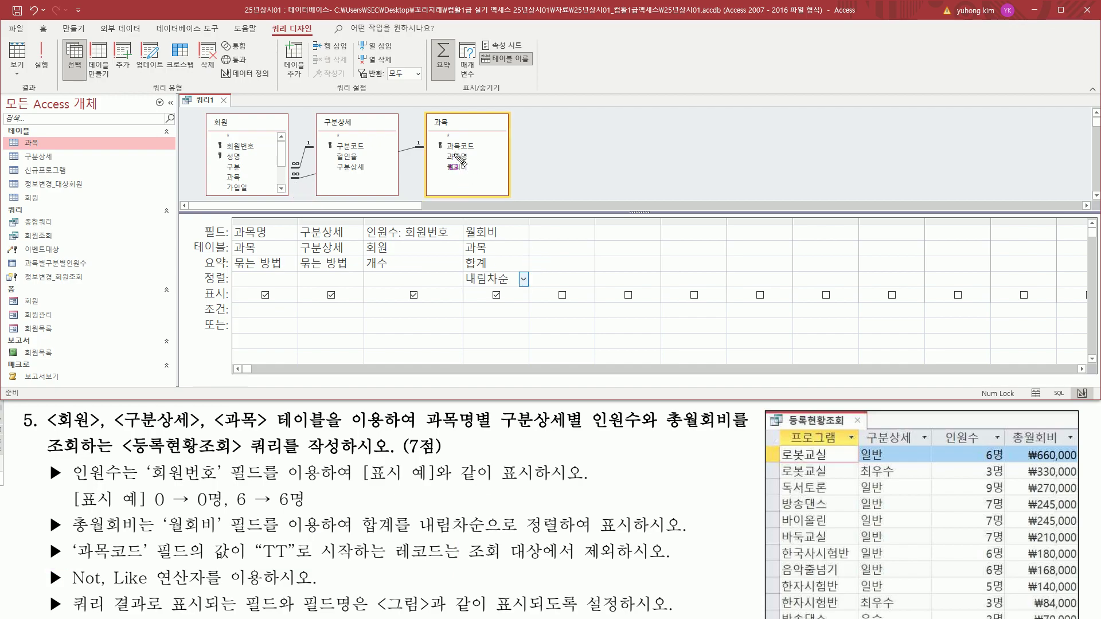
left_click_drag(441, 140, 482, 153)
key("Escape")
left_click(465, 148)
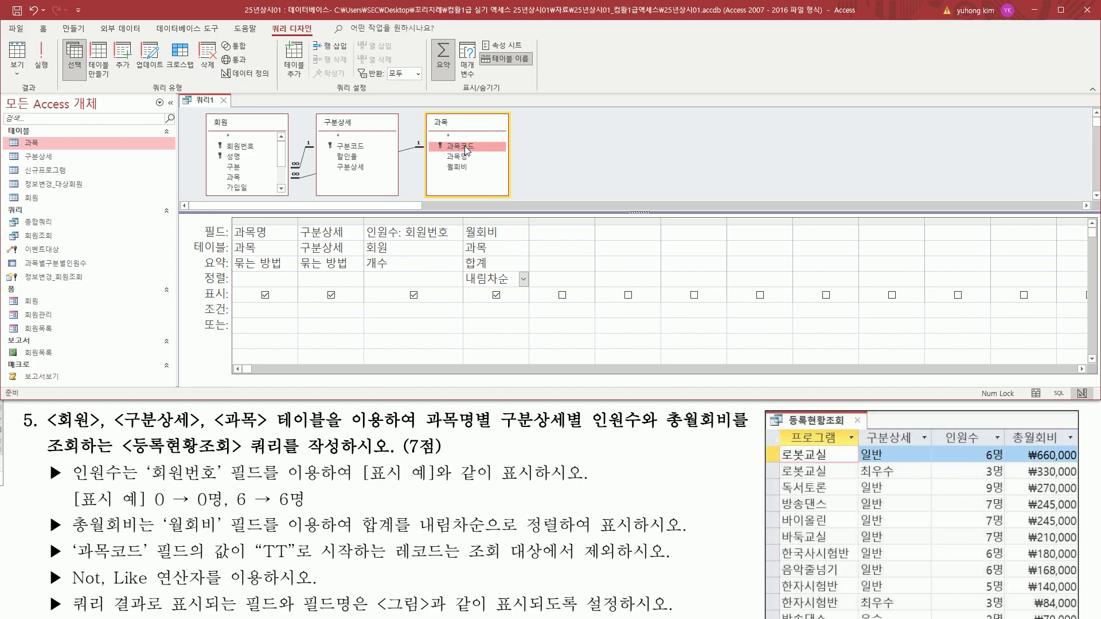
left_click_drag(466, 150, 551, 232)
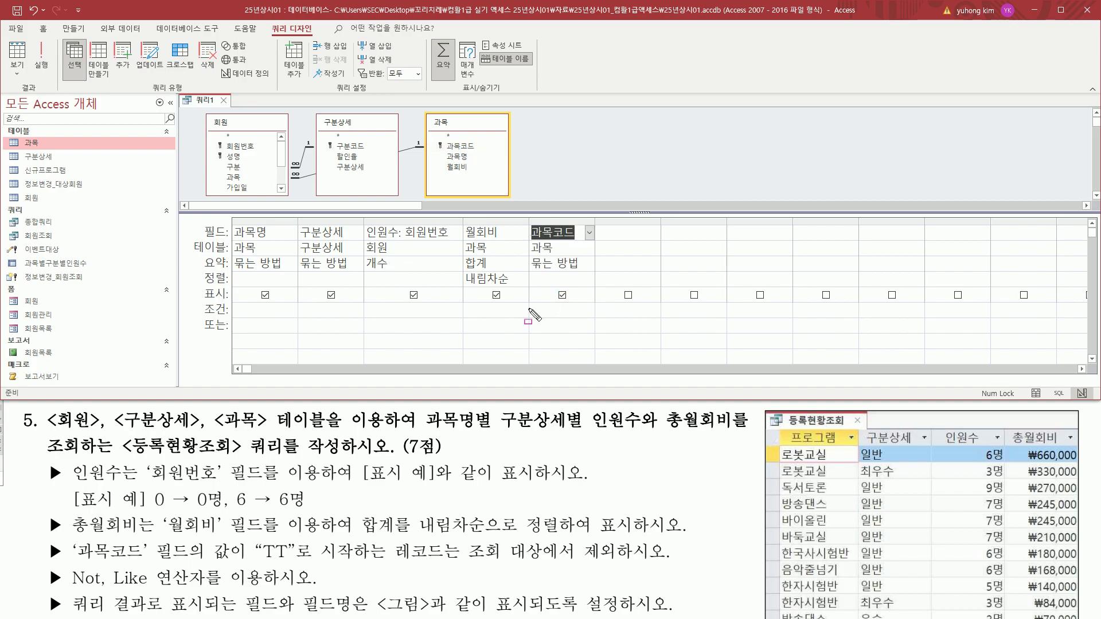
left_click_drag(528, 302, 603, 333)
key("Escape")
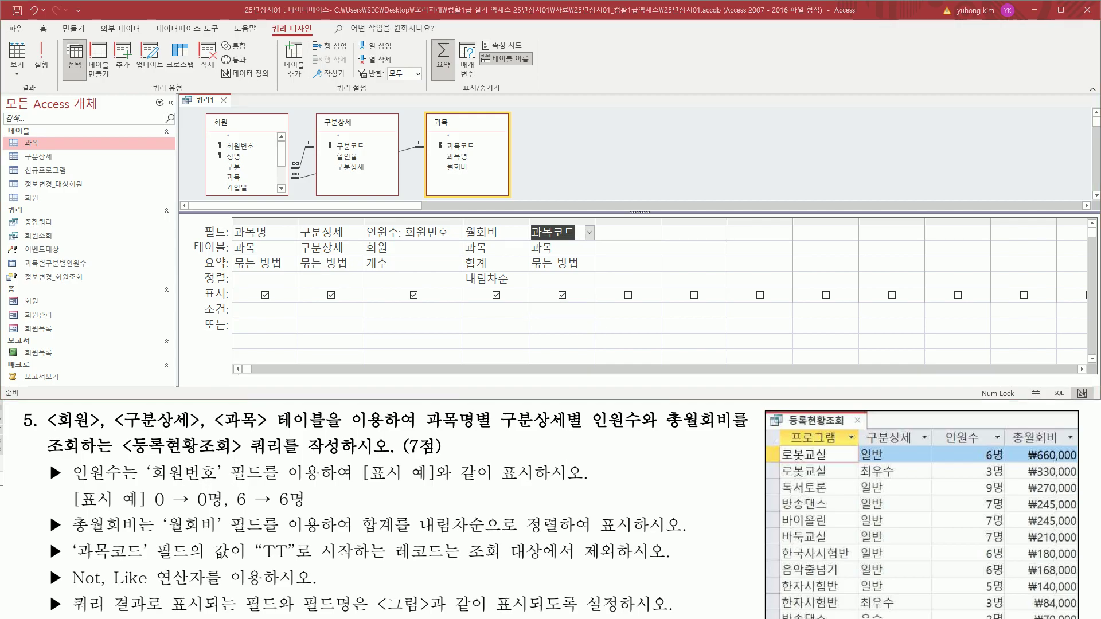
Step: Write the pattern like "TT*" in the memo
left_click_drag(861, 170, 867, 170)
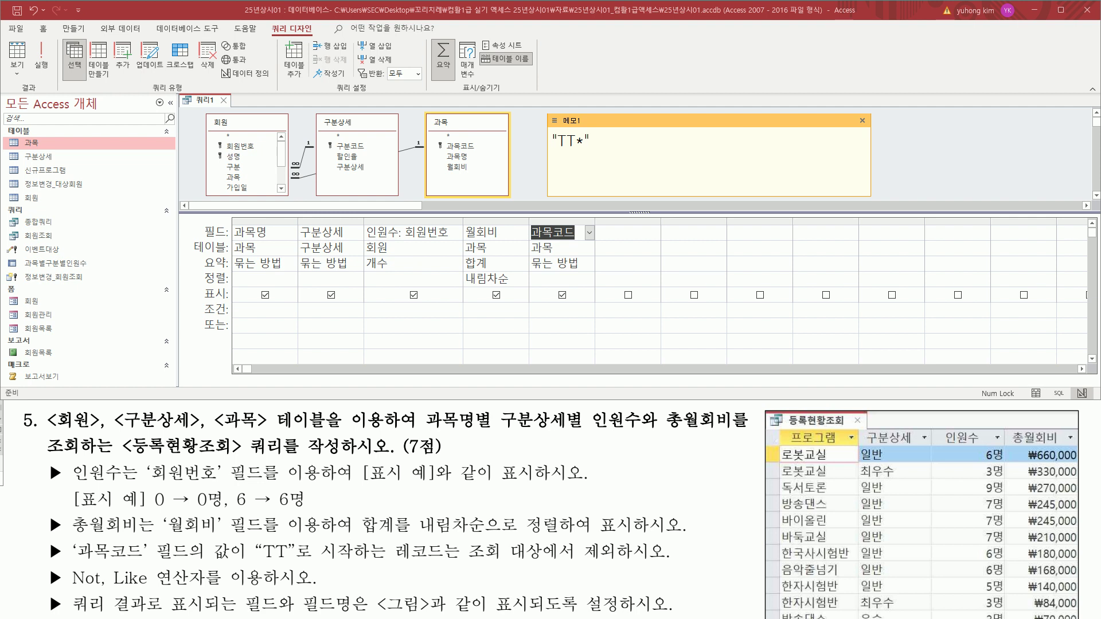
key("shift+Right")
key("Home")
type("ㅣㅑ")
key("BackSpace")
key("BackSpace")
key("Hangul")
type("like")
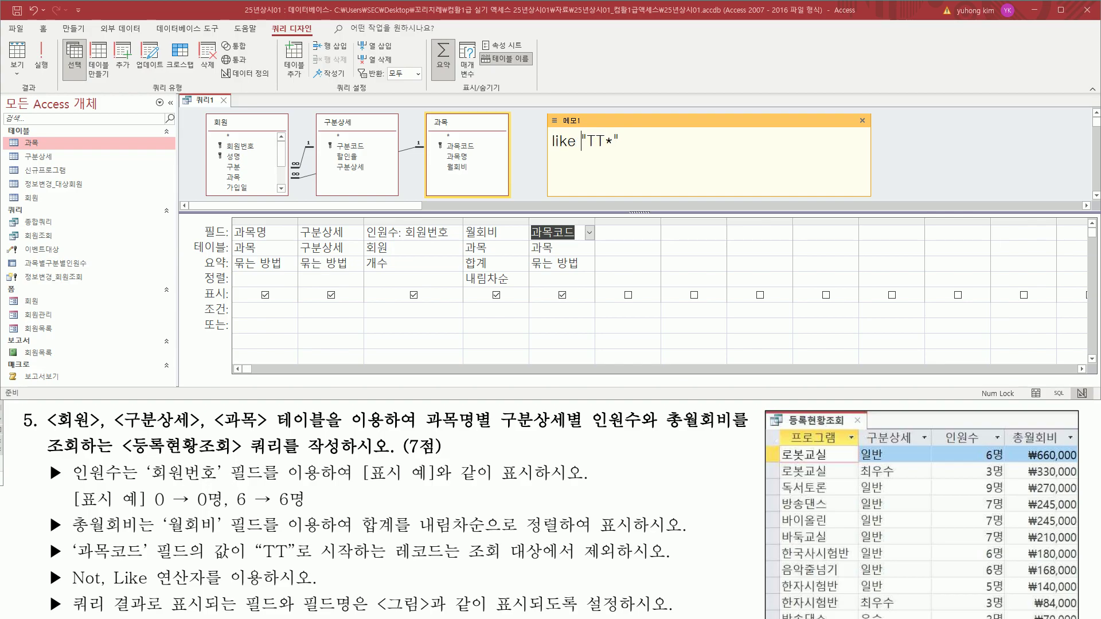
Step: Copy the memo pattern onto a second line and change it to like "*TT"
key("ctrl+a")
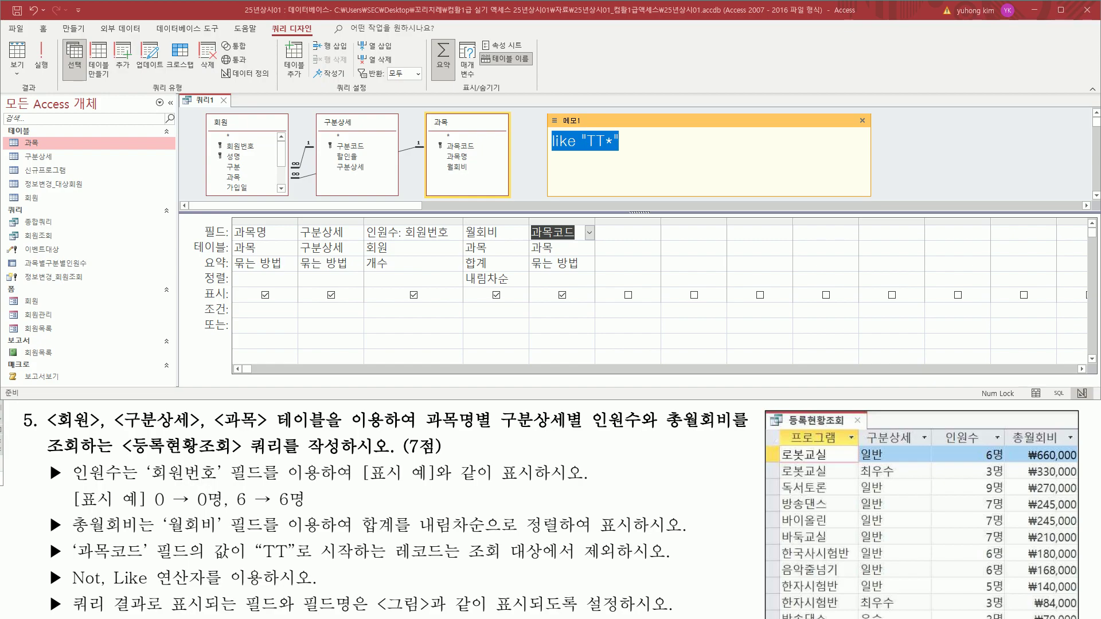
key("ctrl+c")
key("Right")
key("Return")
key("ctrl+v")
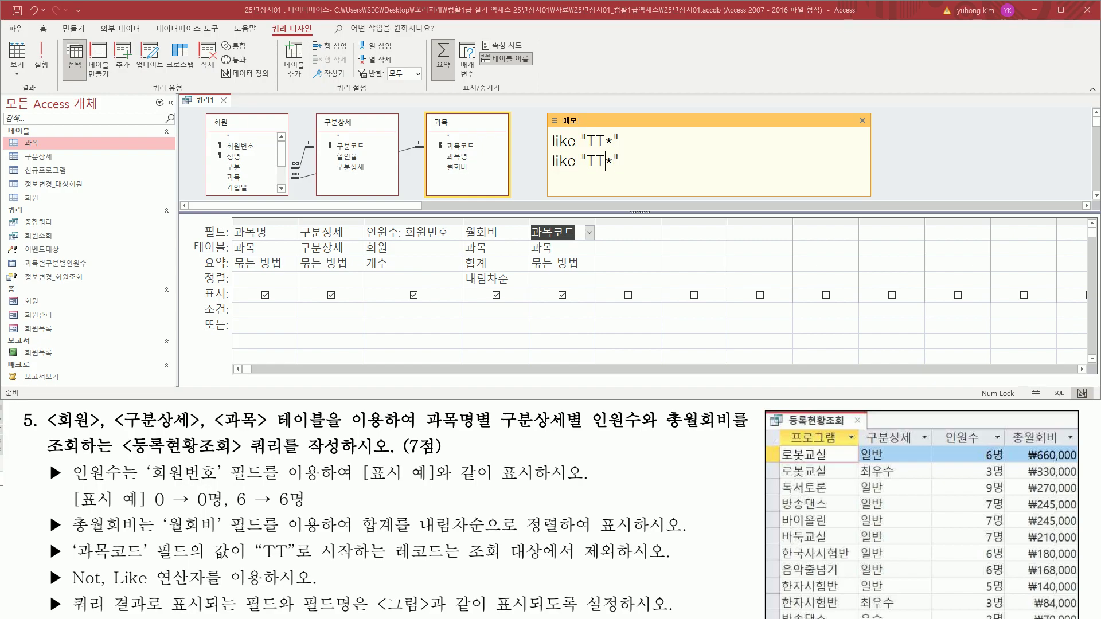
type("*")
key("shift+Left")
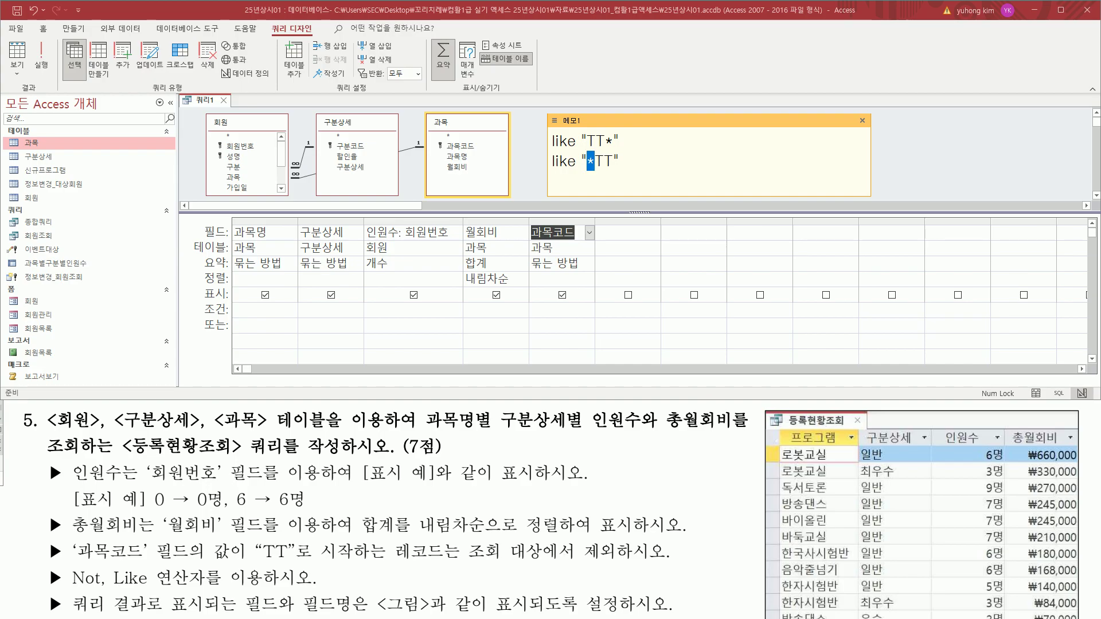
Step: Add a third memo line with the pattern like "*TT*"
key("End")
key("Return")
key("ctrl+v")
key("Left")
type("*")
key("Right")
key("Right")
key("shift+Right")
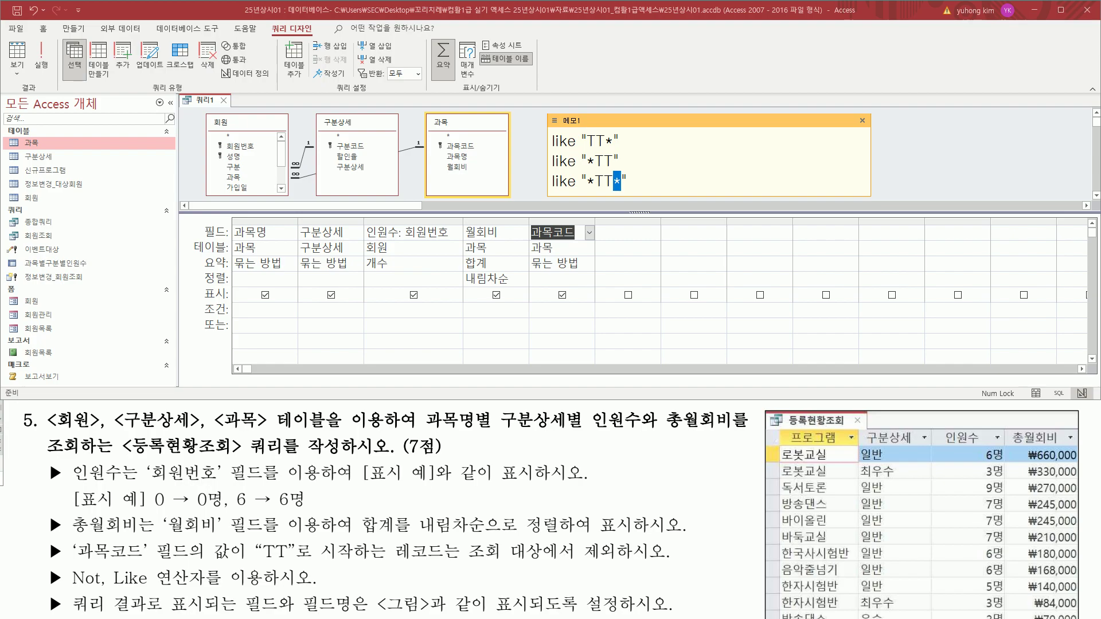
Step: Examine the task's exclusion condition for 과목코드 values starting with "TT" and match it with the memo's first pattern
left_click_drag(549, 193, 638, 194)
key("Escape")
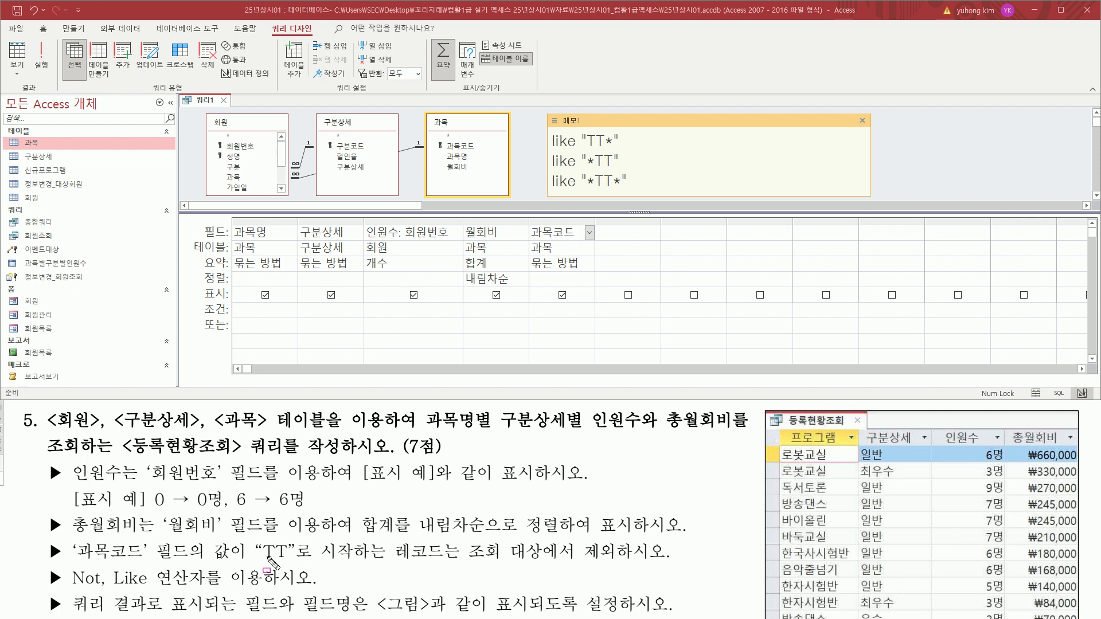
left_click_drag(254, 562, 387, 562)
key("Escape")
left_click(618, 141)
key("shift+Home")
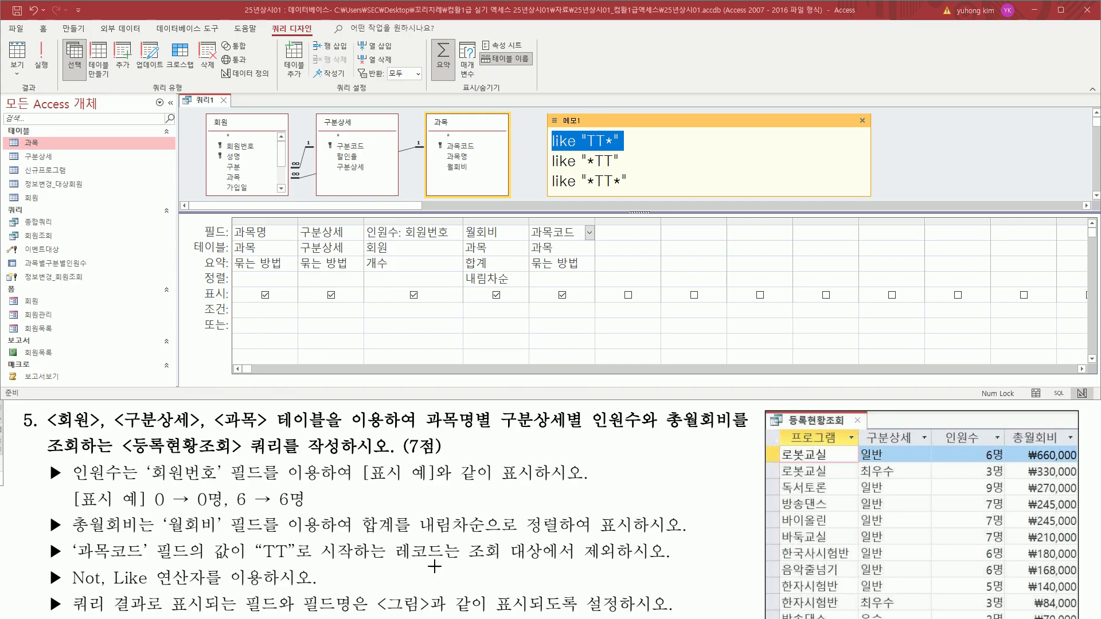
left_click_drag(254, 562, 589, 560)
mouse_move(465, 541)
left_mouse_down()
mouse_move(654, 577)
mouse_move(674, 569)
left_mouse_up()
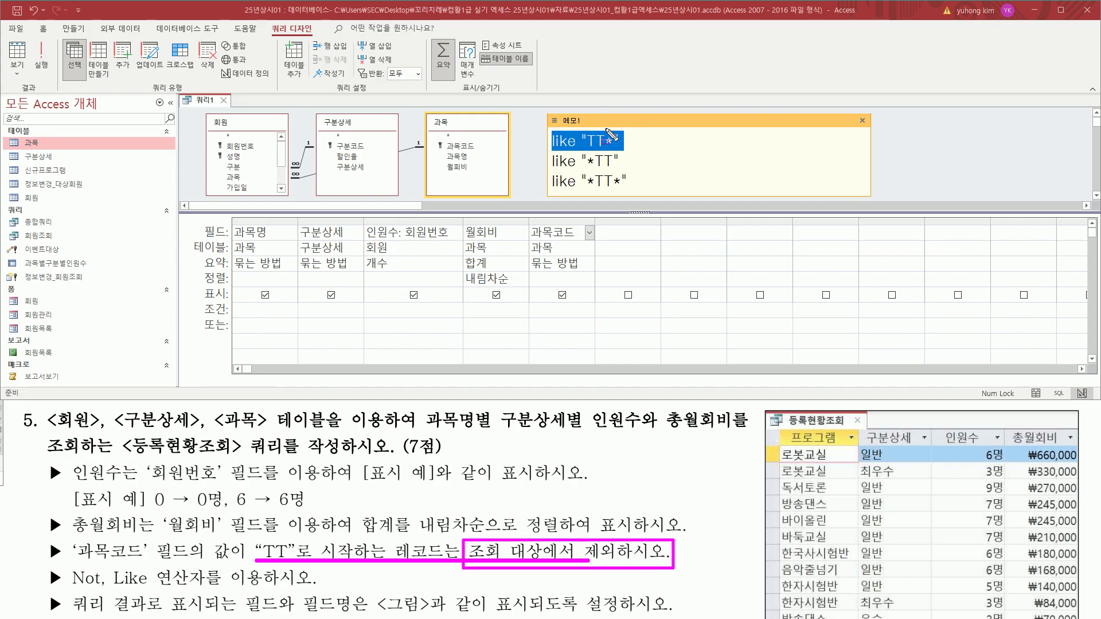
Step: Put not in front of the memo's first pattern so it reads not like "TT*"
key("Escape")
key("Home")
type("not")
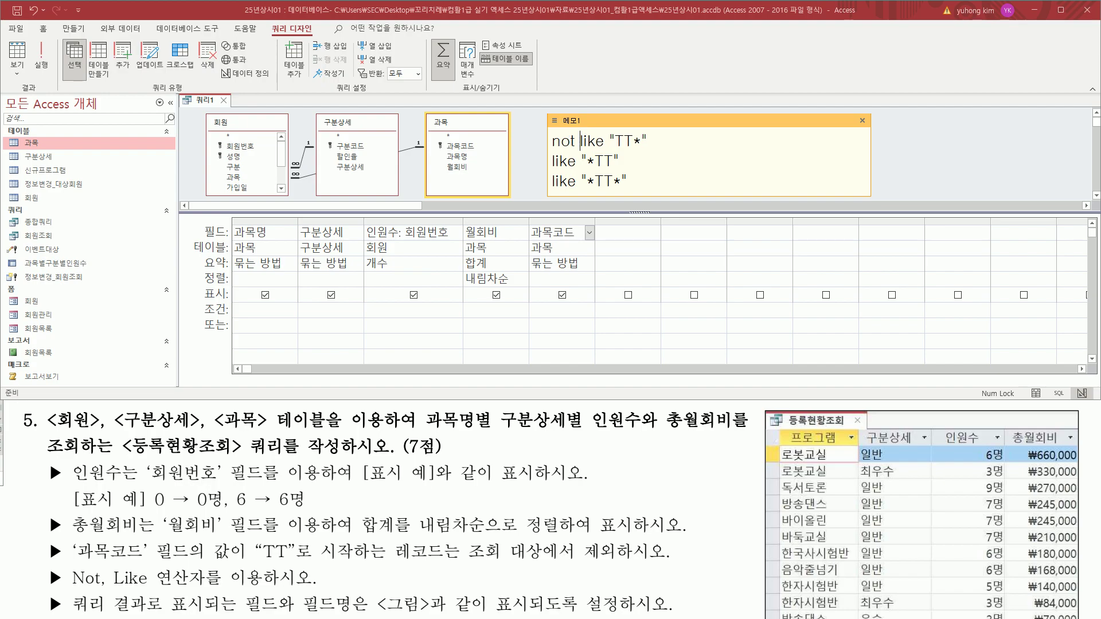
Step: Copy not like "TT*" from the memo into the 과목코드 column's criterion (조건) in the query design
key("shift+End")
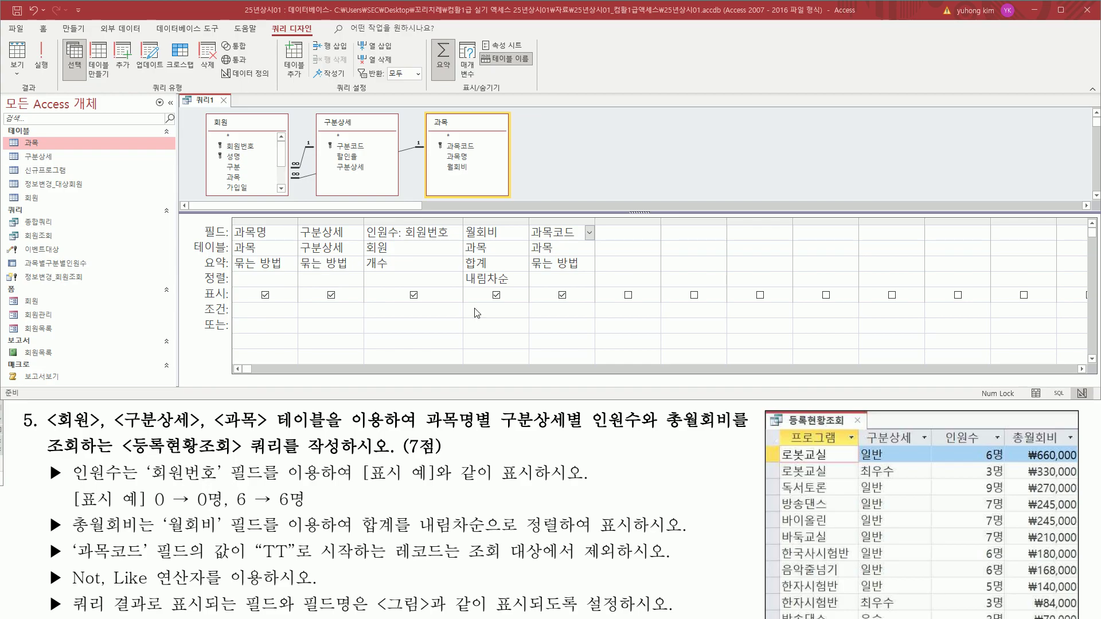
left_click(564, 310)
key("ctrl+v")
left_click_drag(528, 319, 591, 319)
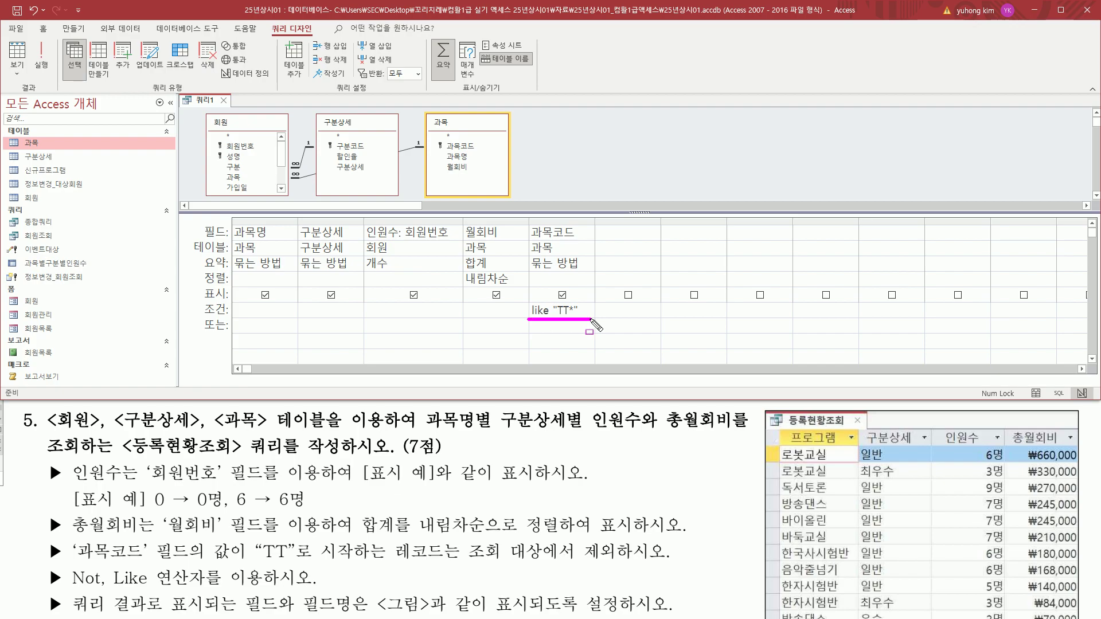
left_click_drag(528, 224, 584, 239)
left_click_drag(530, 272, 579, 272)
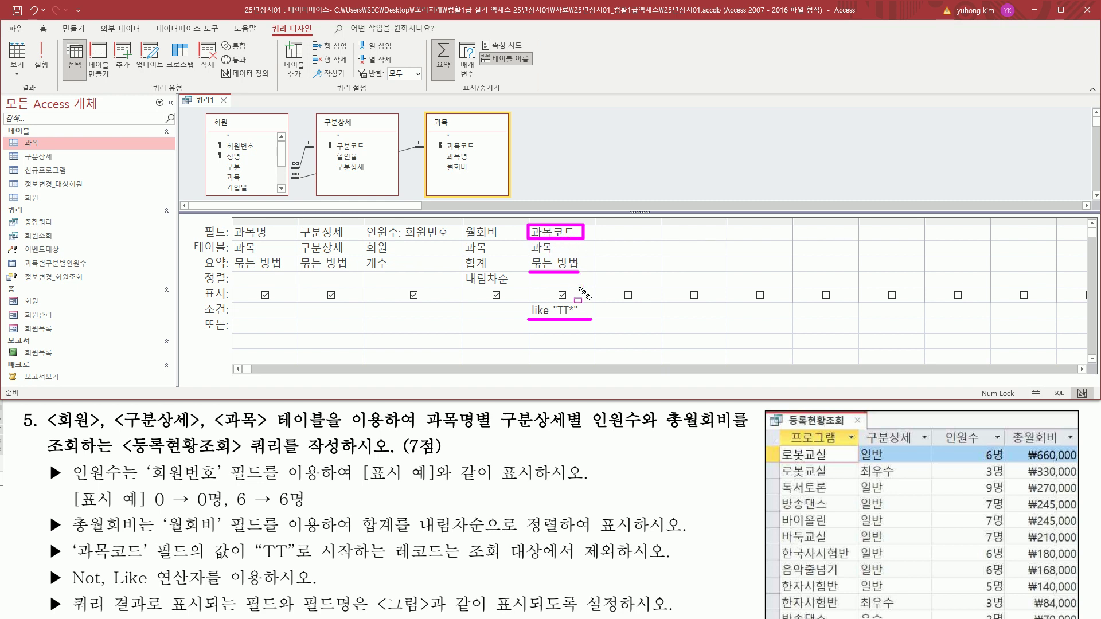
key("Escape")
Step: Set the 과목코드 column's summary (요약) to 조건
left_click(588, 265)
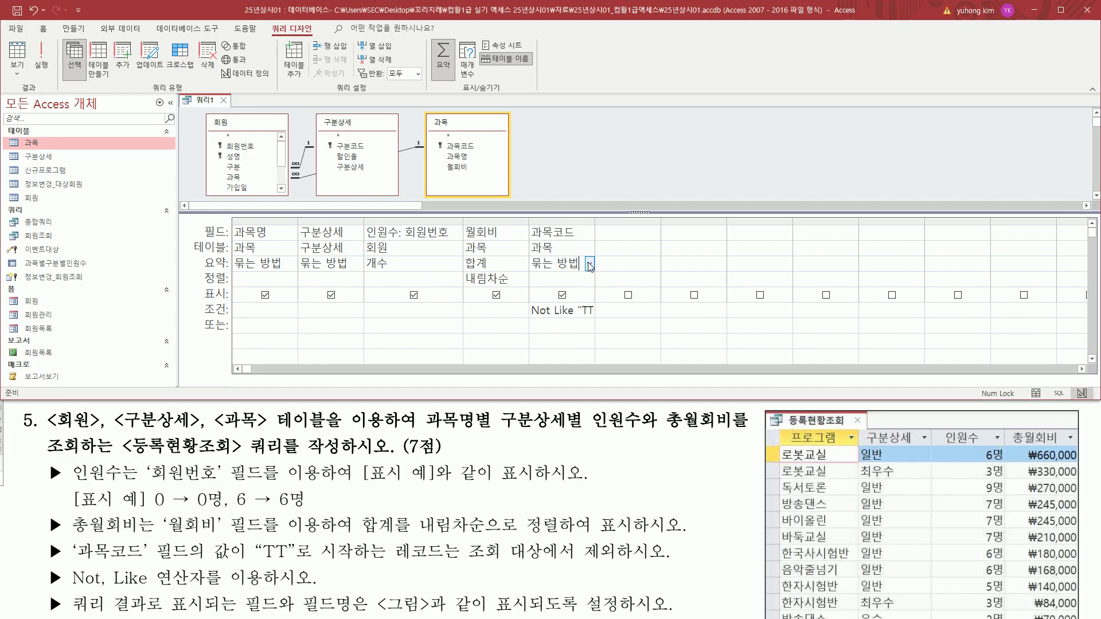
left_click(589, 265)
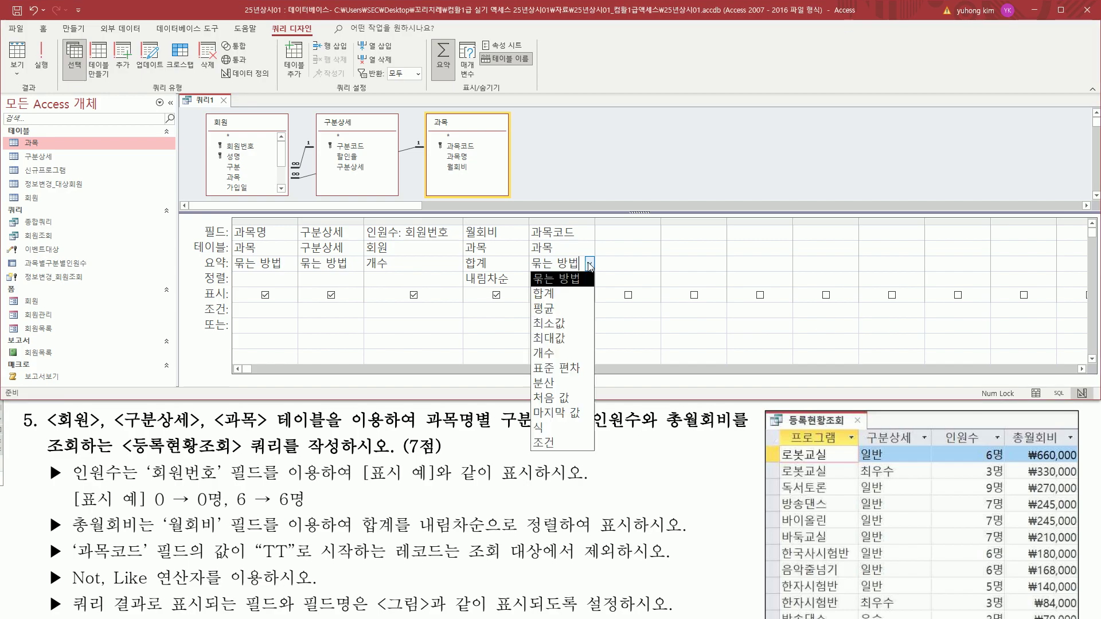
left_click(556, 443)
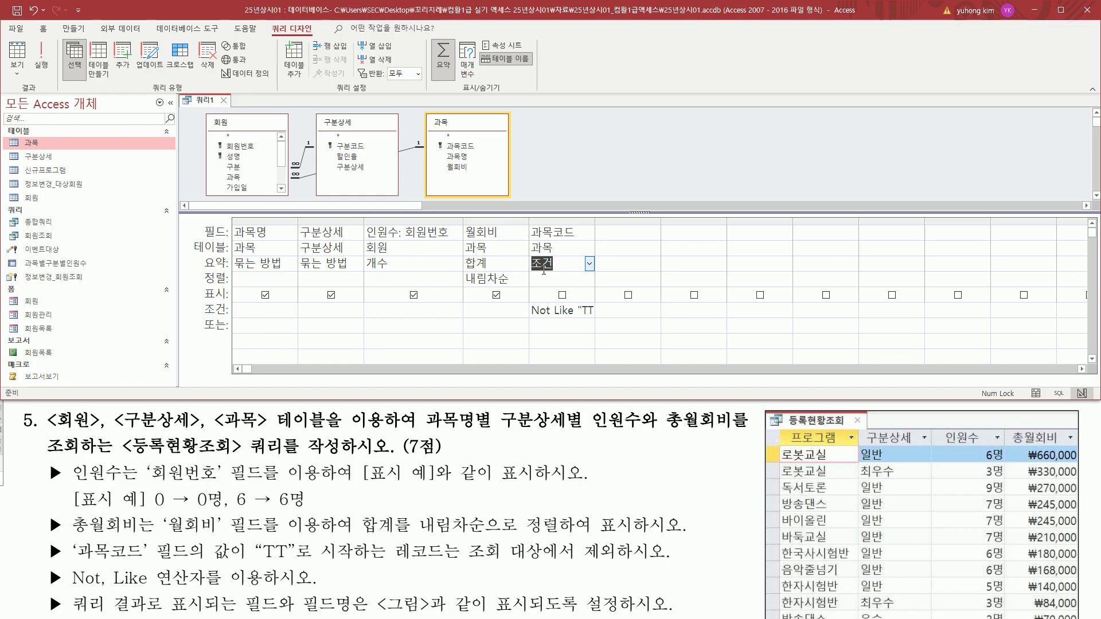
left_click_drag(527, 274, 561, 254)
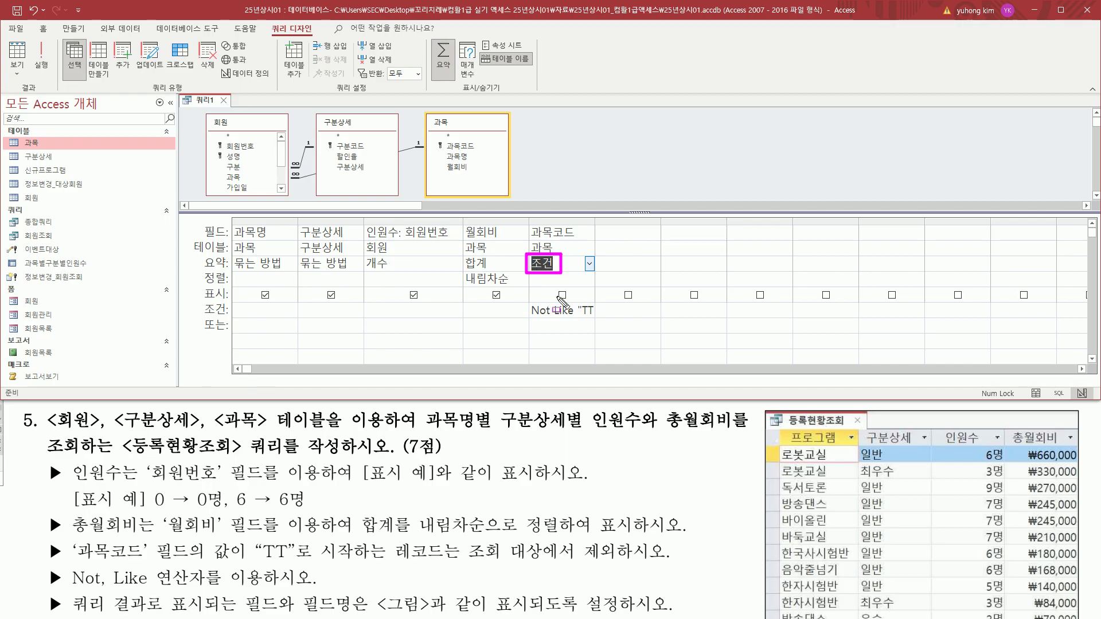
left_click_drag(197, 302, 228, 302)
mouse_move(551, 303)
left_mouse_down()
mouse_move(570, 286)
mouse_move(575, 305)
left_mouse_up()
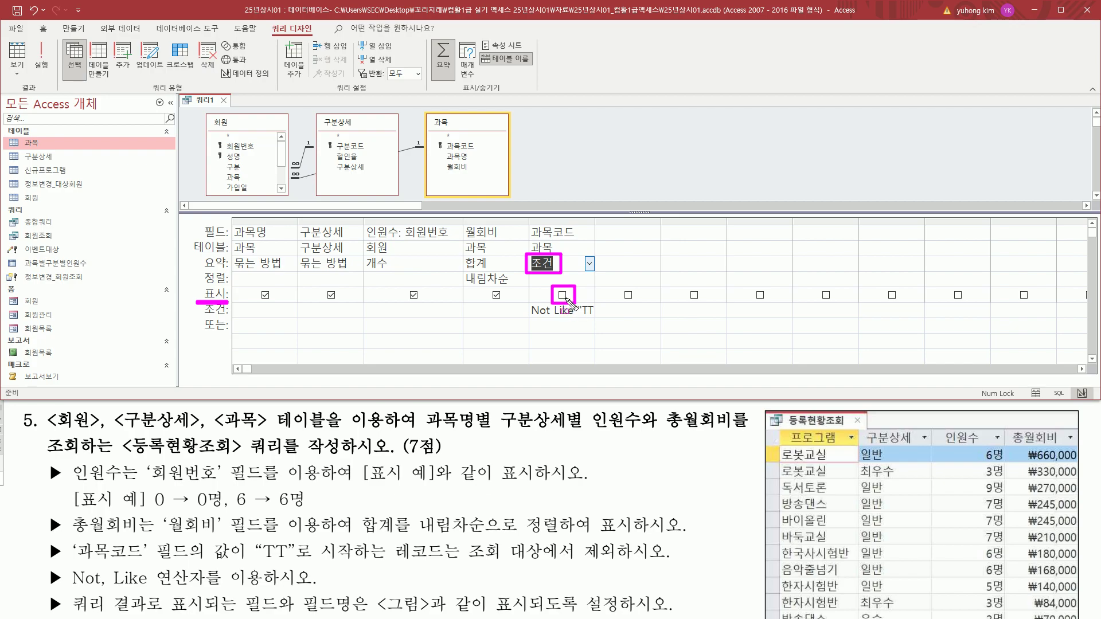
key("Escape")
Step: Widen the 과목코드 column in the design grid to fit its criterion
left_click(589, 232)
left_click(596, 223)
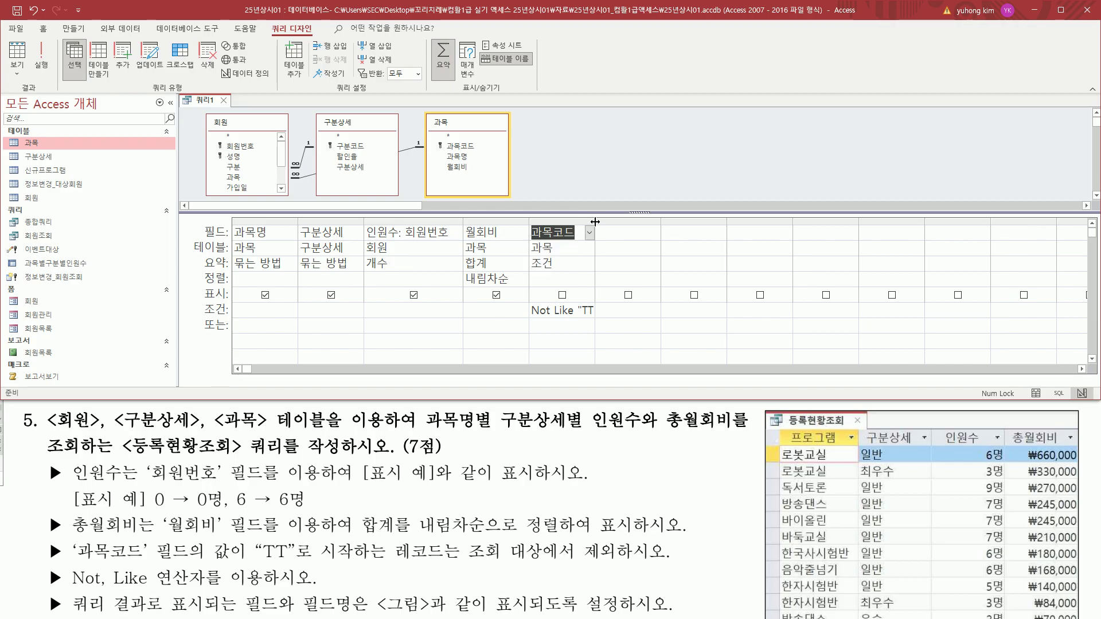
double_click(596, 223)
left_click(618, 231)
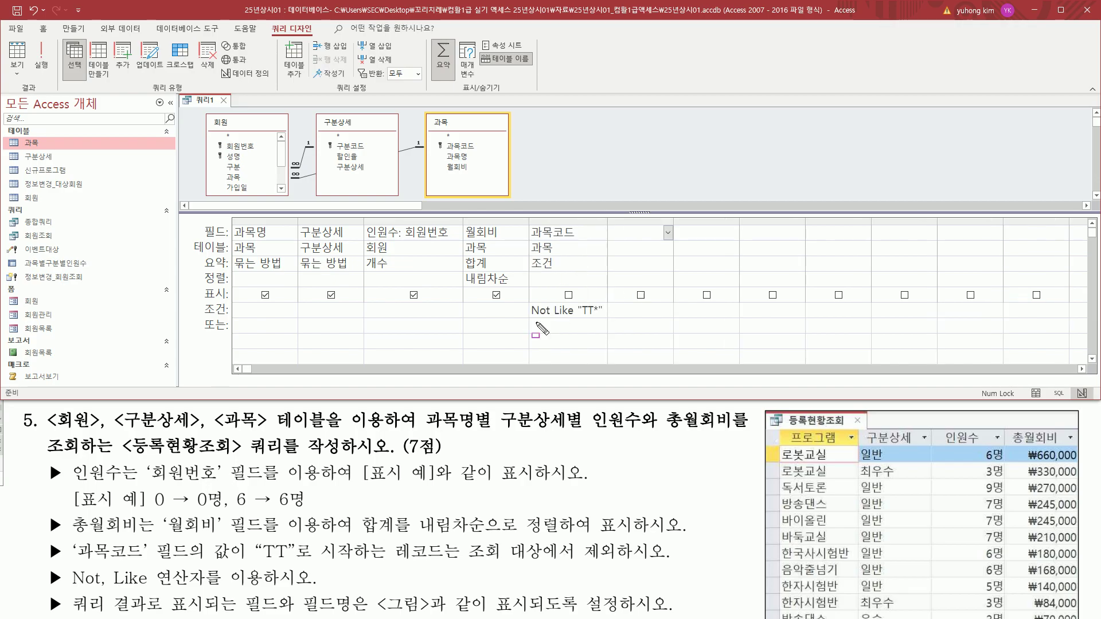
mouse_move(527, 319)
left_mouse_down()
mouse_move(601, 319)
mouse_move(609, 302)
left_mouse_up()
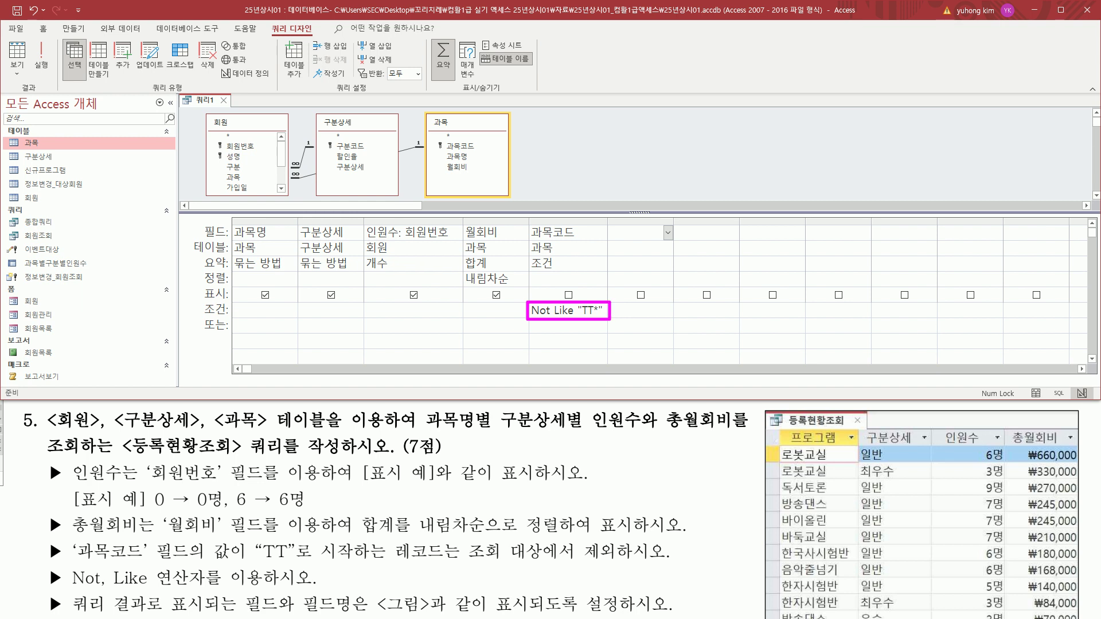
Step: Compare the query's field names with the column headings required in the task's sample result
mouse_move(46, 603)
left_mouse_down()
mouse_move(68, 592)
mouse_move(68, 615)
mouse_move(673, 616)
left_mouse_up()
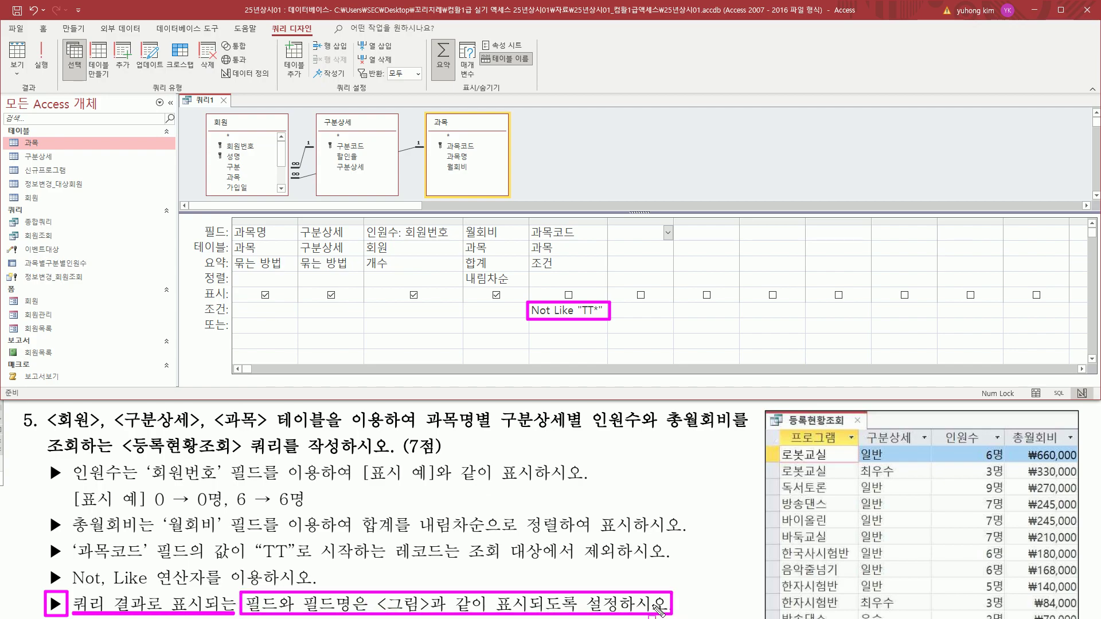
key("e")
left_click_drag(231, 221, 272, 240)
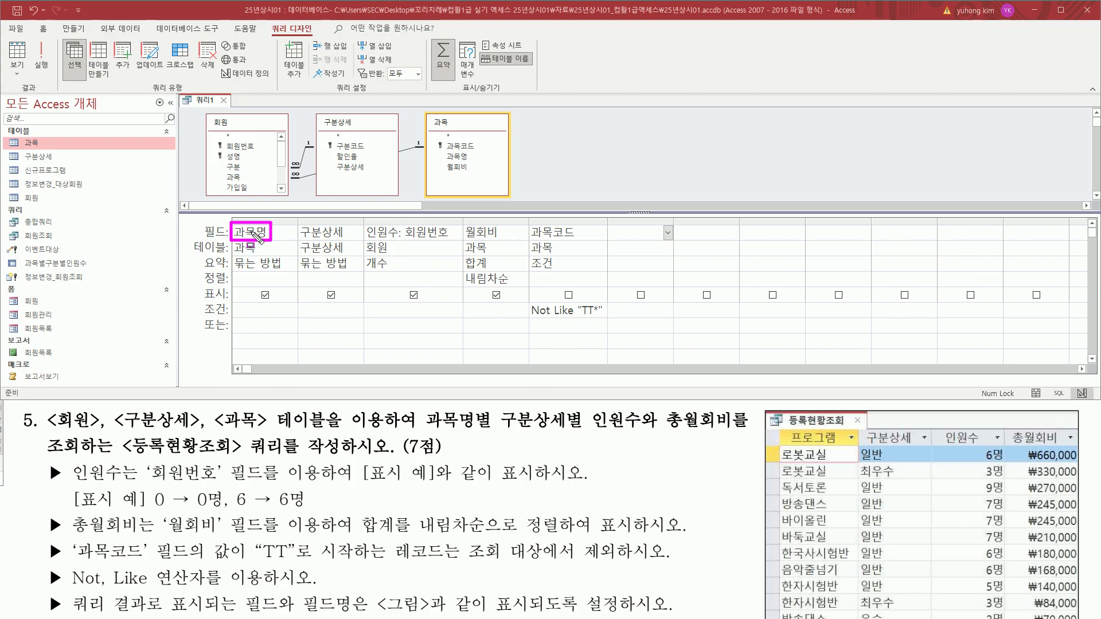
left_click_drag(787, 431, 843, 447)
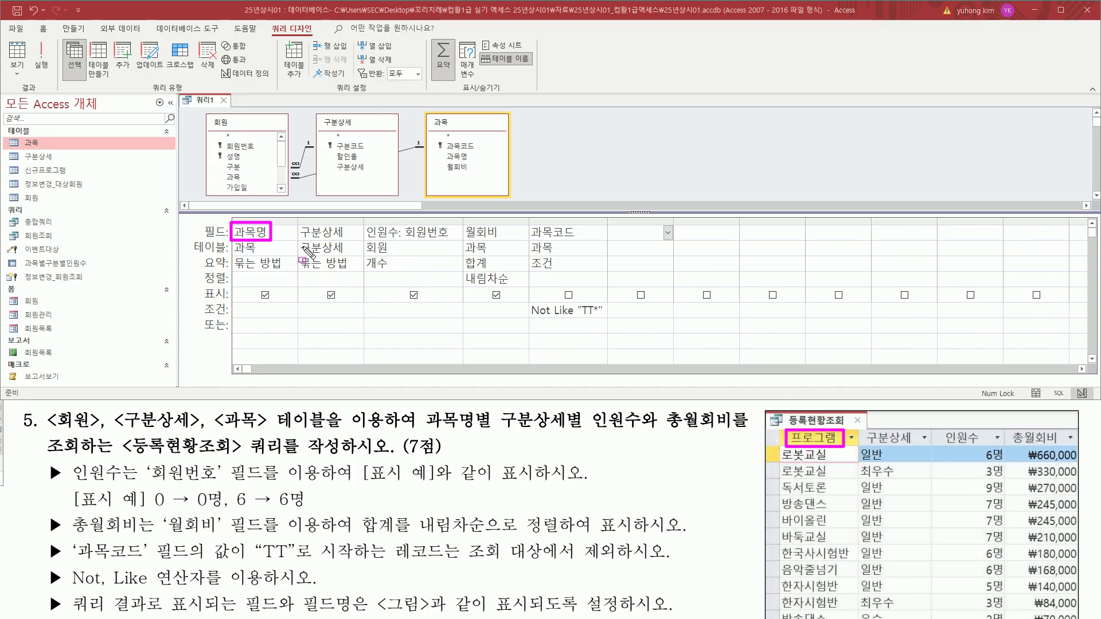
left_click_drag(297, 224, 357, 245)
left_click_drag(863, 426, 916, 448)
mouse_move(363, 221)
left_mouse_down()
mouse_move(380, 241)
mouse_move(454, 245)
left_mouse_up()
left_click_drag(935, 434, 995, 451)
left_click_drag(461, 239, 507, 240)
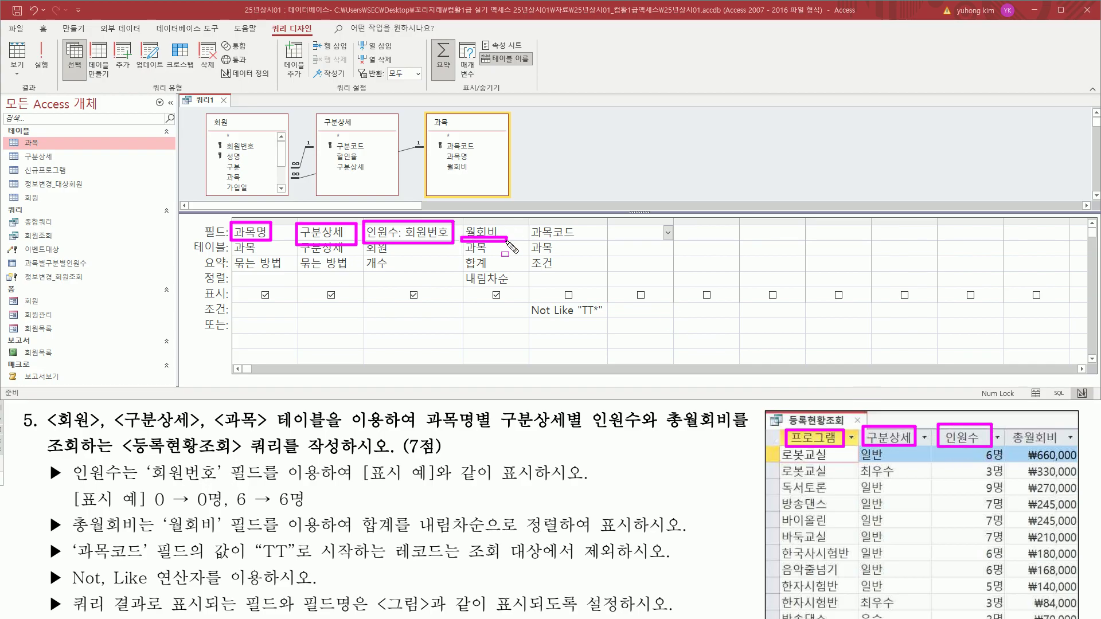
left_click_drag(1010, 460, 1082, 429)
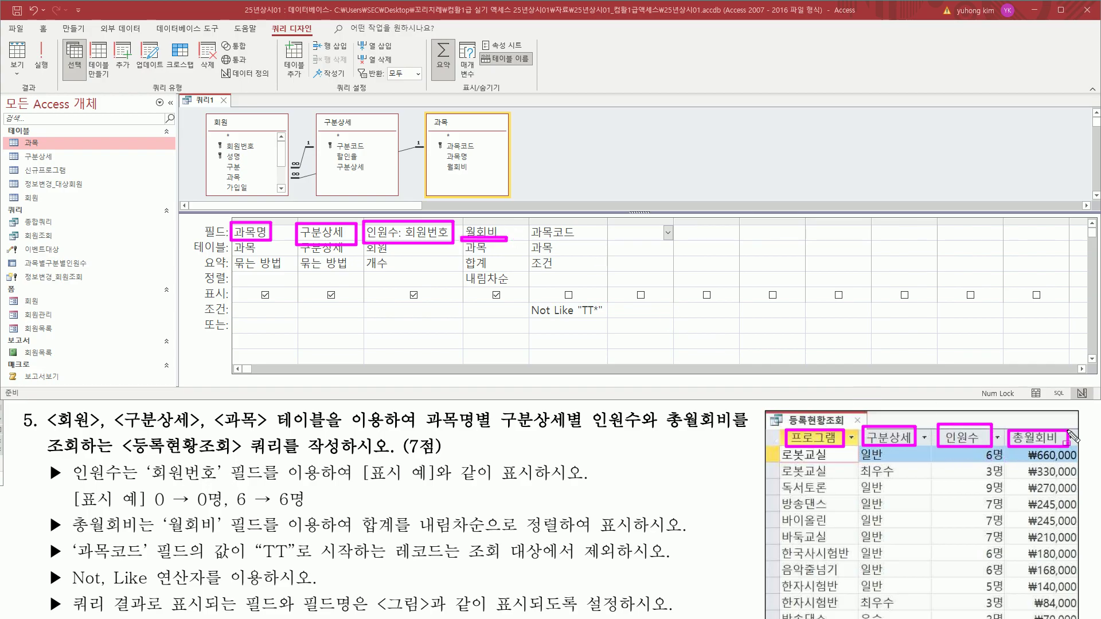
Step: Give the 월회비 field the name 총월회비 and fit the column's width in the design grid
key("Escape")
left_click(508, 232)
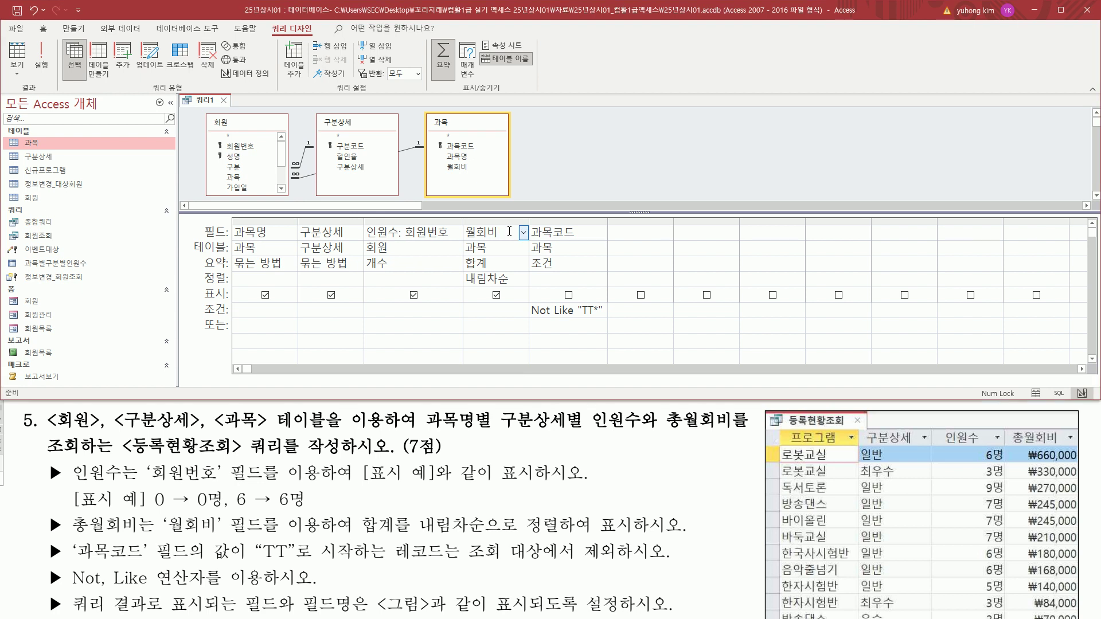
type("초")
type("워")
type("회비")
type(":월")
left_click(502, 251)
double_click(529, 218)
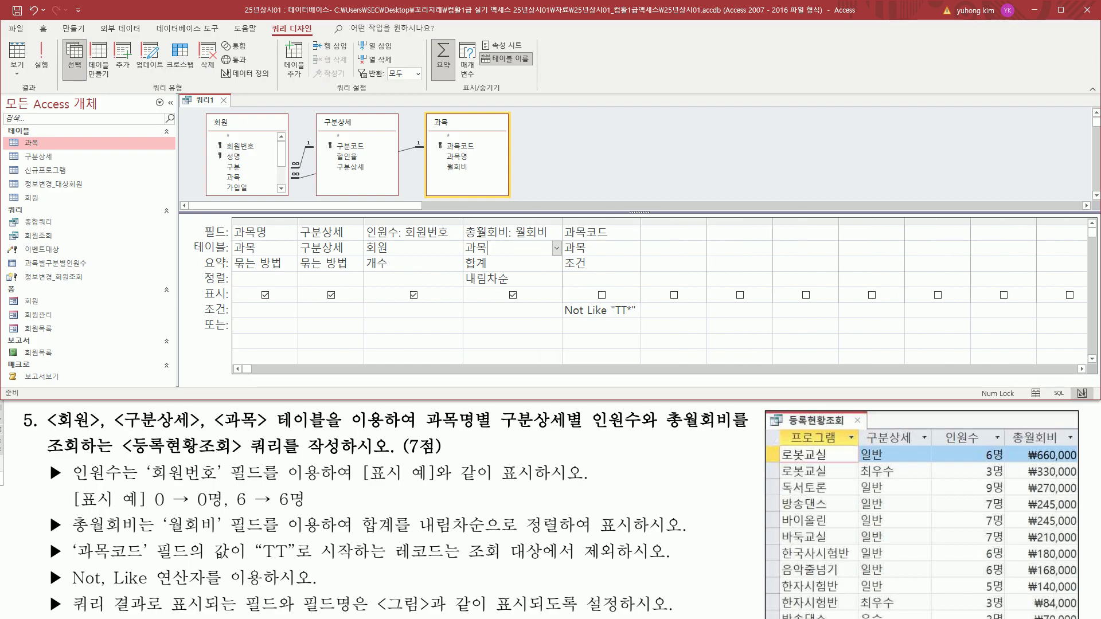
Step: Run the query to display its results
left_click_drag(466, 241, 507, 242)
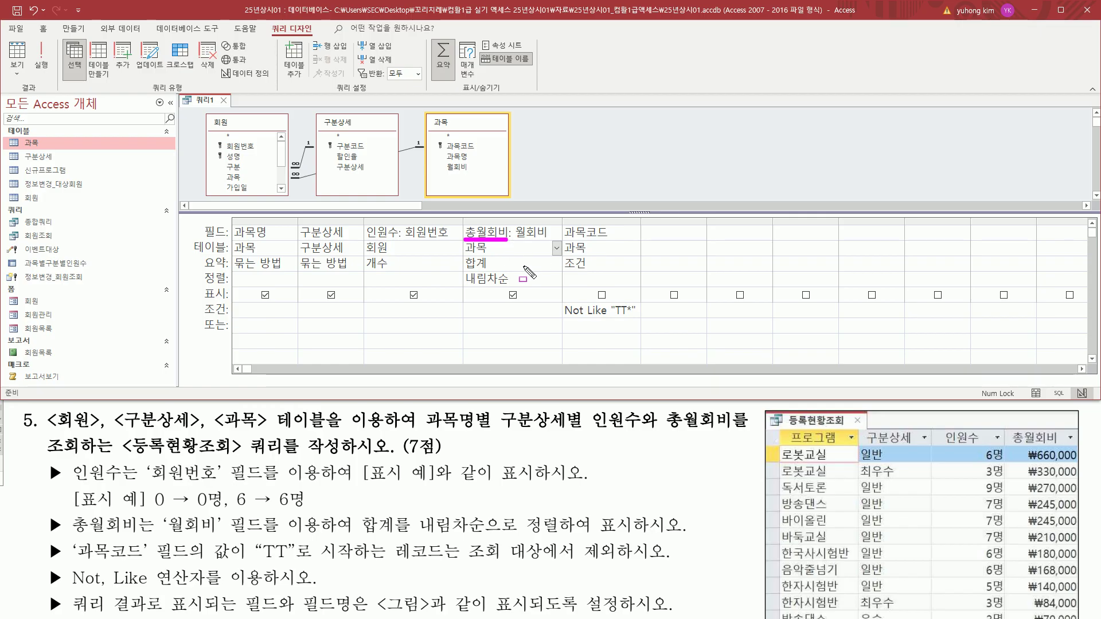
key("Escape")
left_click(580, 145)
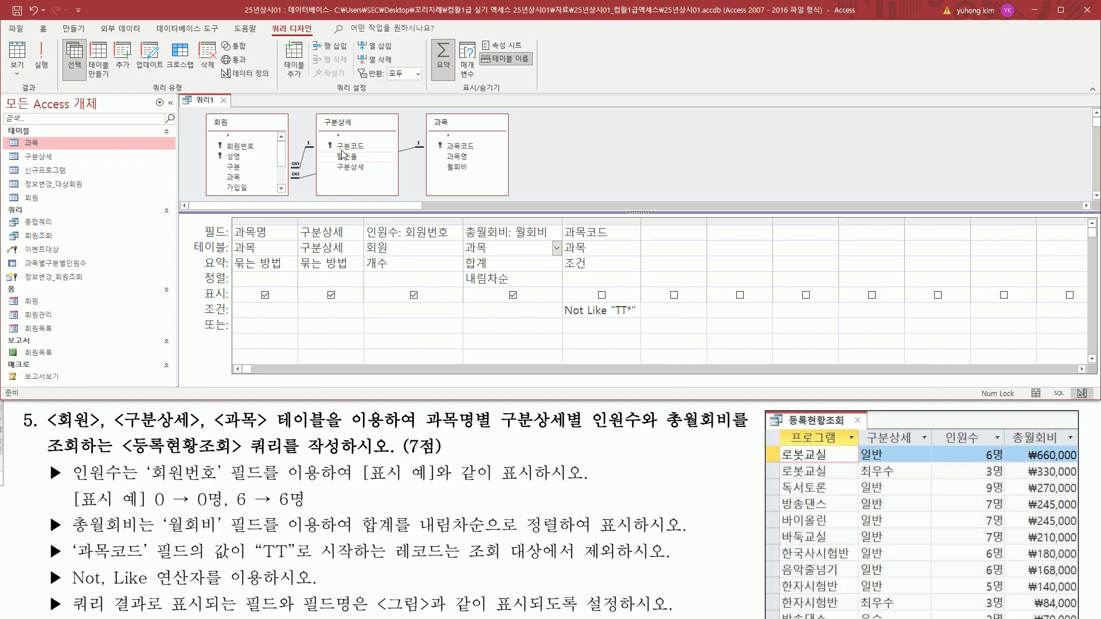
left_click_drag(268, 20, 311, 39)
left_click_drag(18, 92, 43, 83)
left_click_drag(33, 38, 54, 72)
key("Escape")
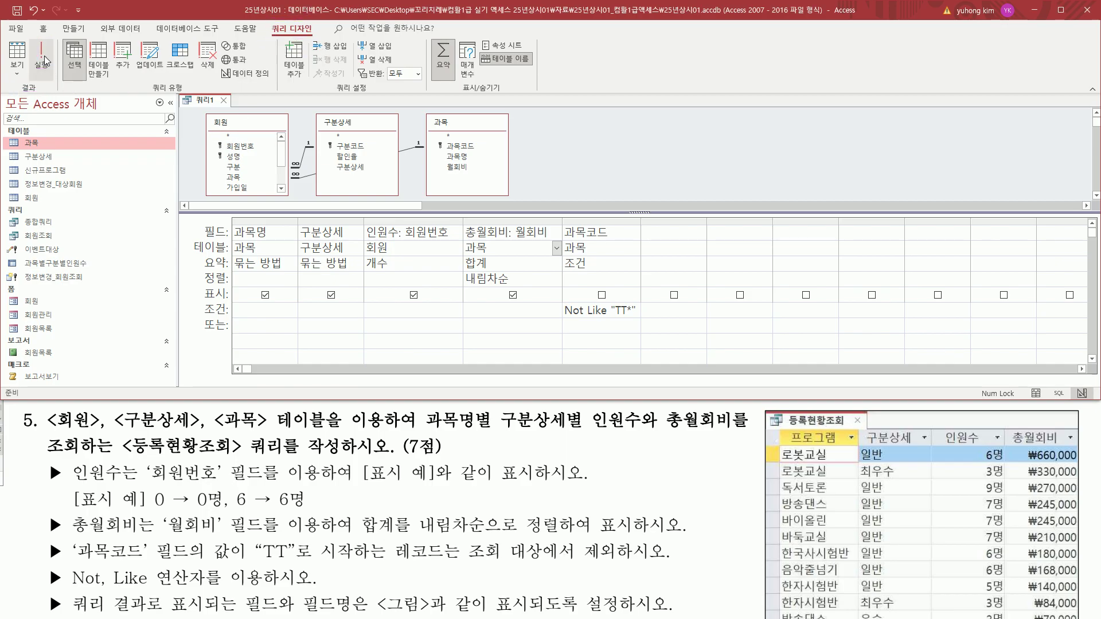
left_click(44, 53)
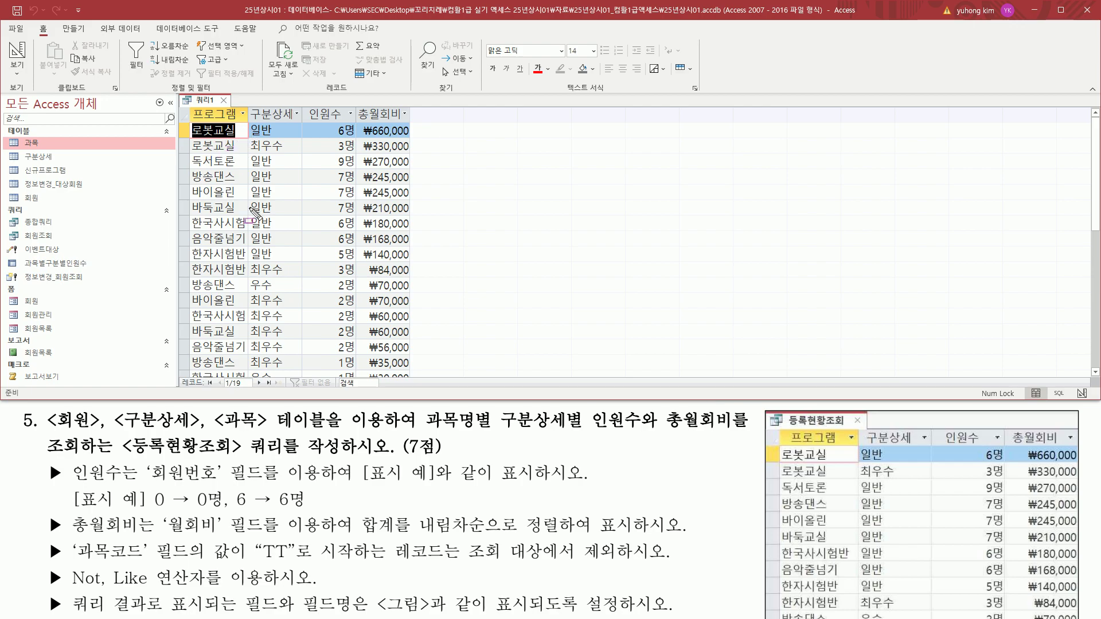
Step: Fit the 프로그램 and 총월회비 columns to their contents in the query results
left_click_drag(244, 216, 255, 284)
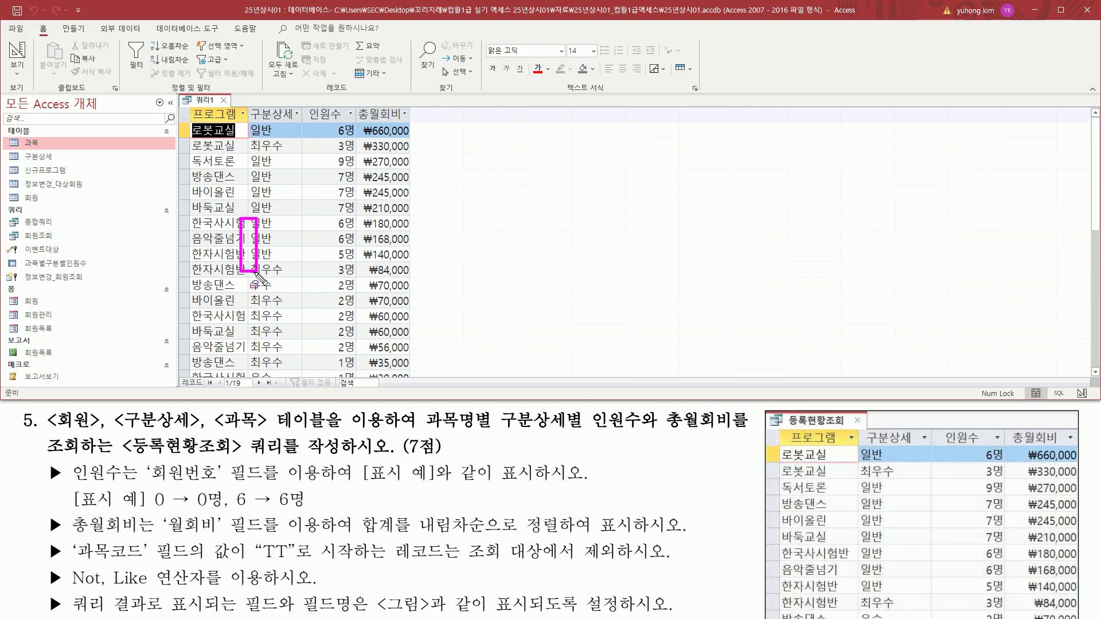
double_click(247, 113)
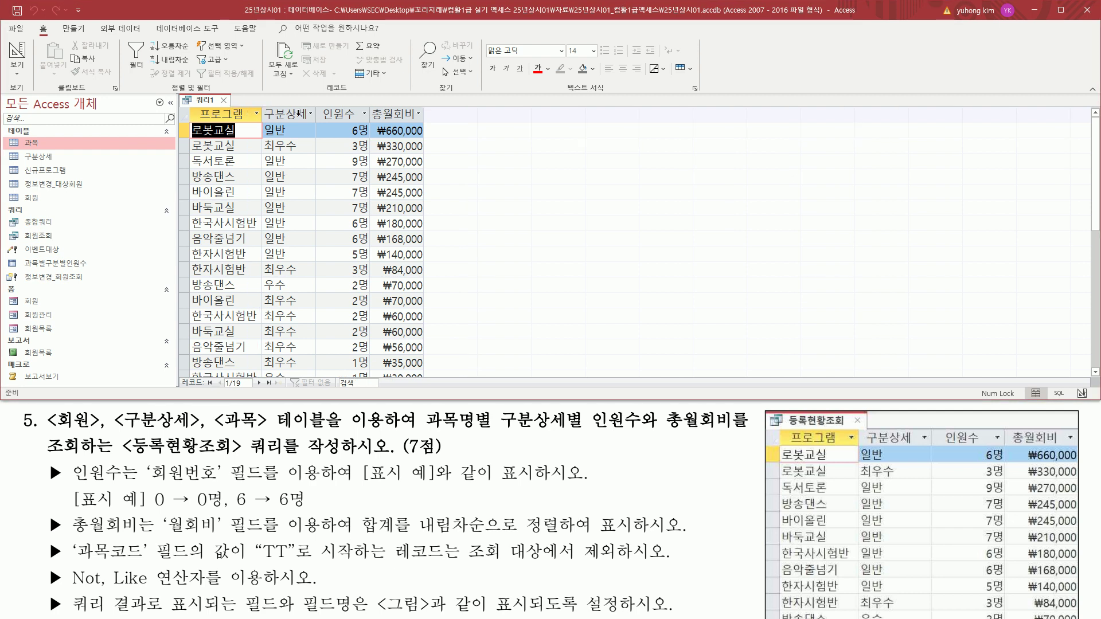
double_click(424, 113)
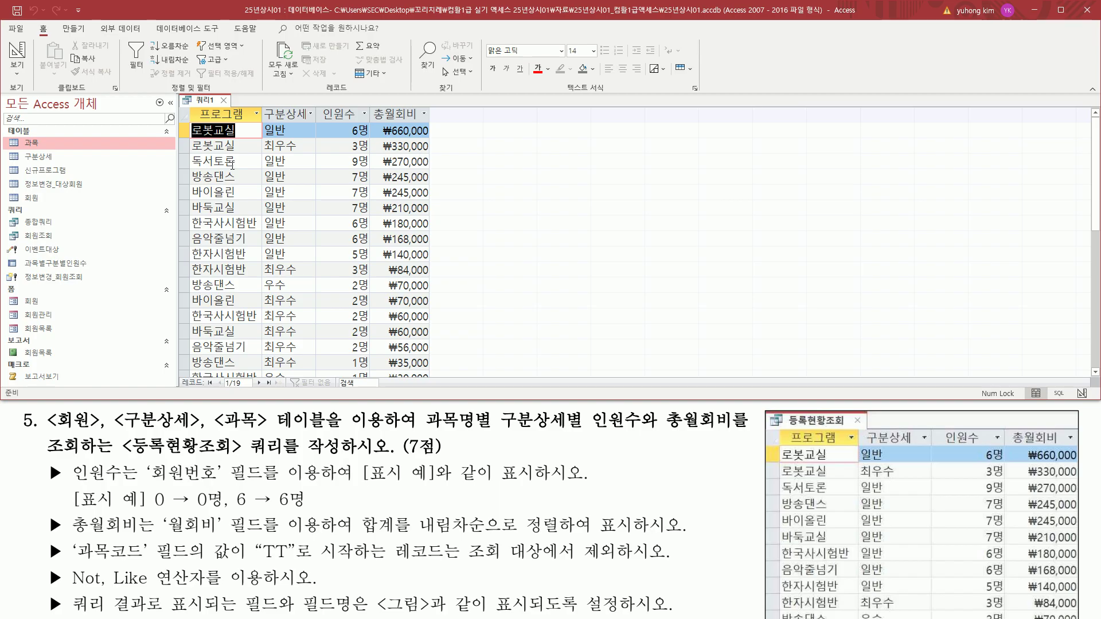
Step: Compare the query result's column headings with those in the task's sample and check the number of records
mouse_move(196, 106)
left_mouse_down()
mouse_move(252, 123)
mouse_move(427, 122)
left_mouse_up()
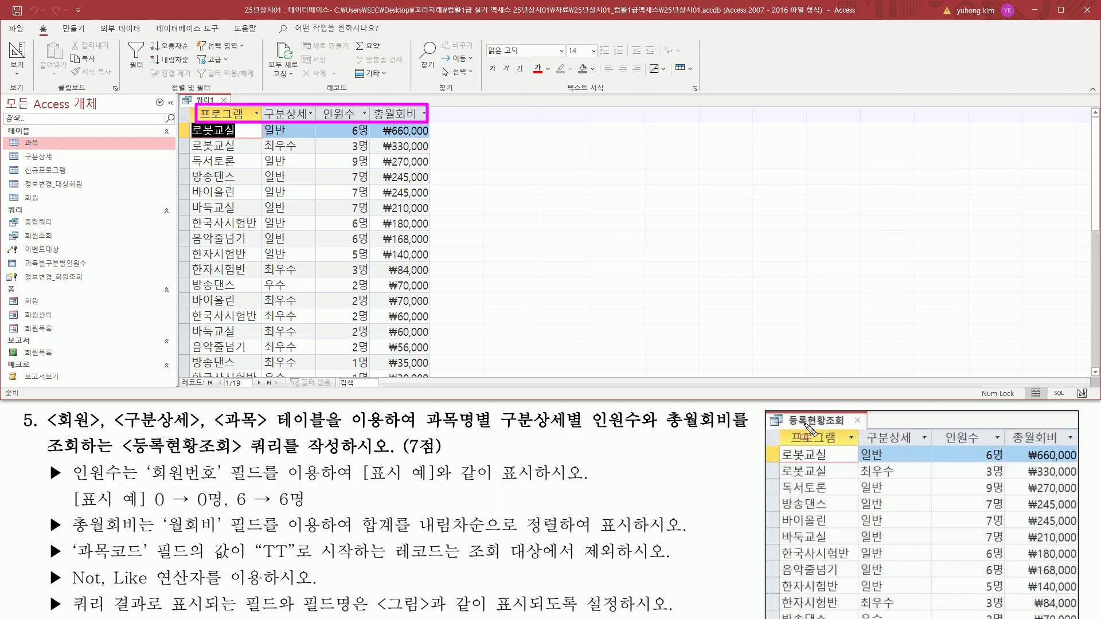
left_click_drag(781, 424, 1073, 446)
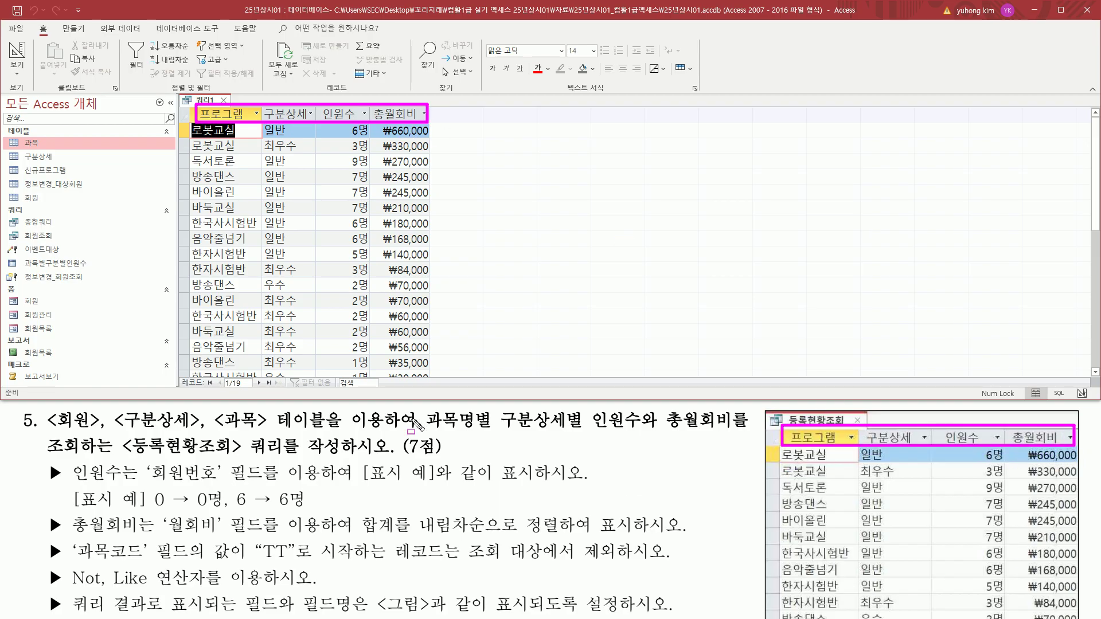
left_click_drag(180, 375, 284, 391)
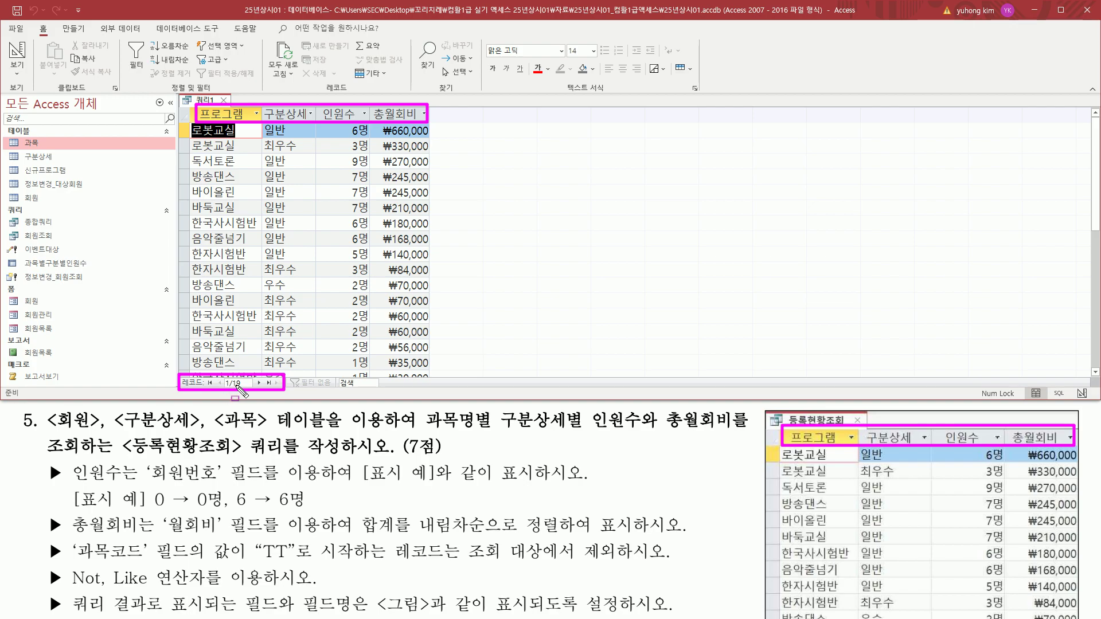
key("e")
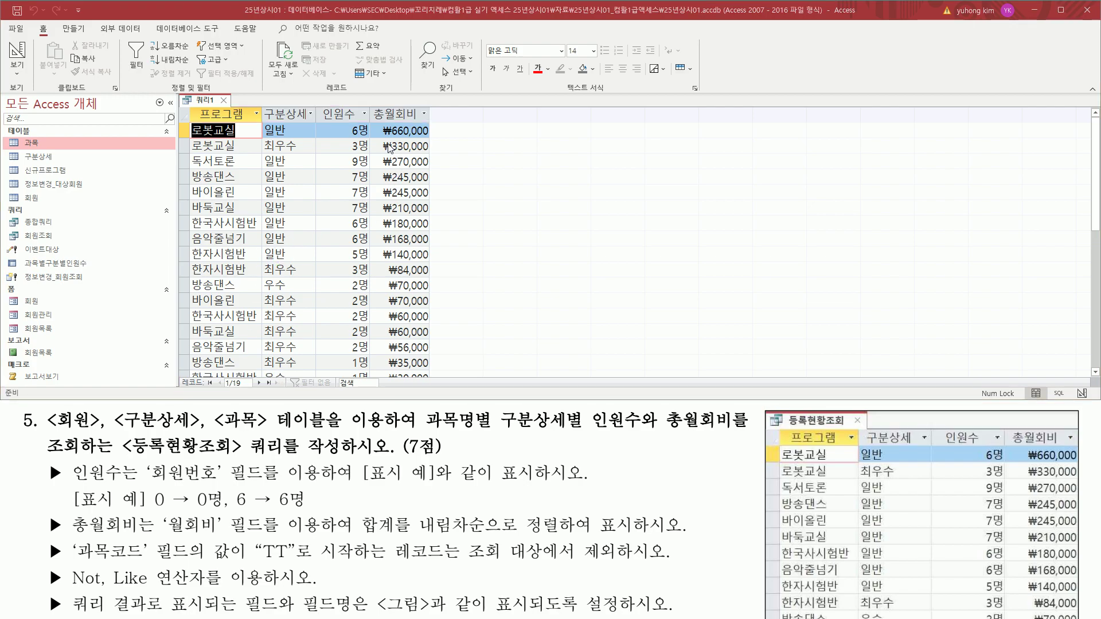
Step: Check the descending order of 총월회비 and compare the 프로그램, 구분상세 and 인원수 values row by row with the task's sample result
mouse_move(376, 122)
left_mouse_down()
mouse_move(439, 155)
mouse_move(450, 383)
mouse_move(437, 379)
left_mouse_up()
mouse_move(349, 535)
left_mouse_down()
mouse_move(573, 551)
mouse_move(577, 510)
left_mouse_up()
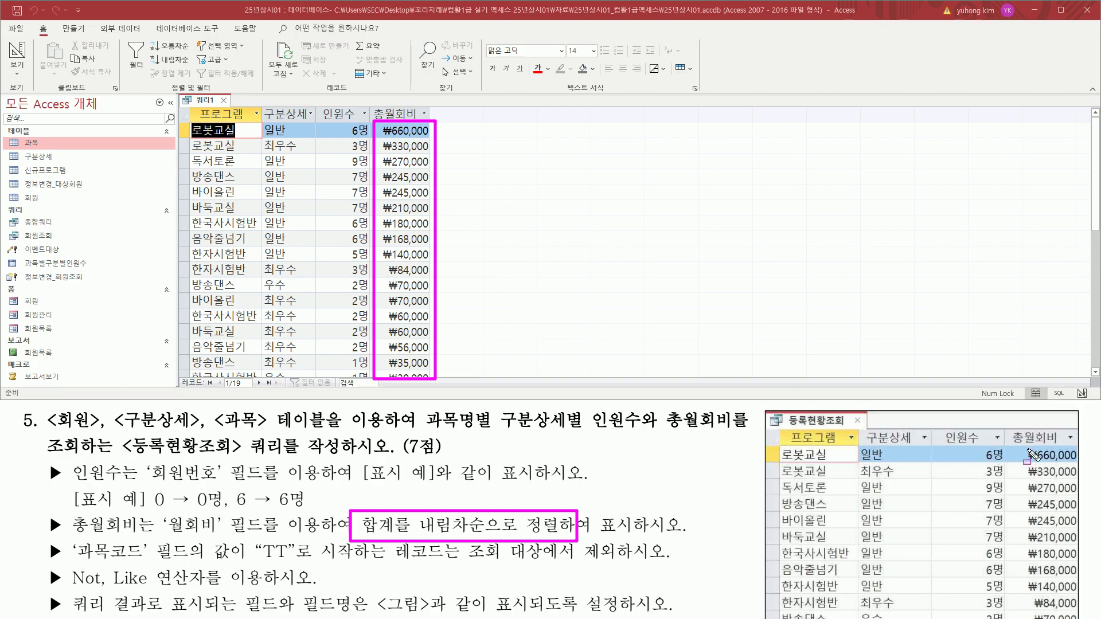
left_click_drag(1018, 447, 1080, 616)
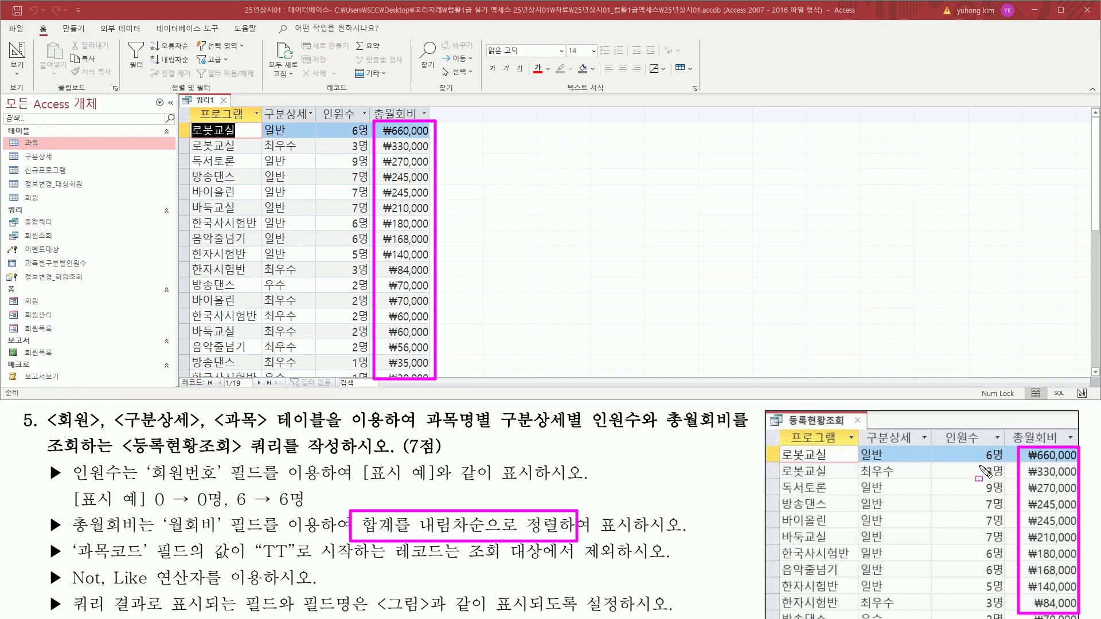
mouse_move(188, 121)
left_mouse_down()
mouse_move(213, 143)
mouse_move(235, 139)
mouse_move(239, 154)
left_mouse_up()
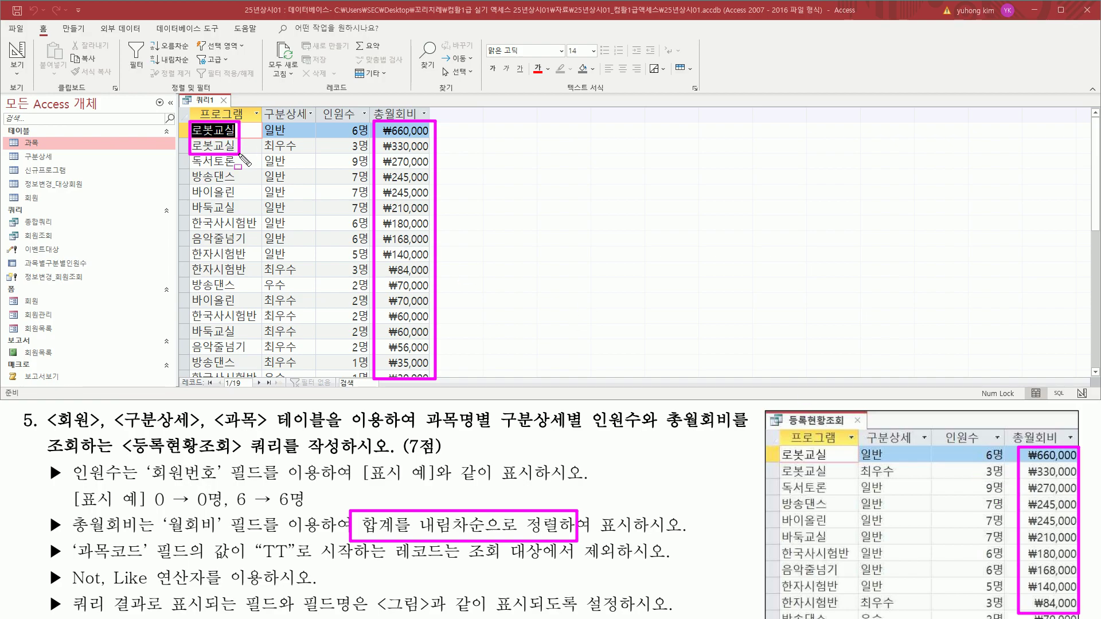
left_click_drag(778, 447, 837, 477)
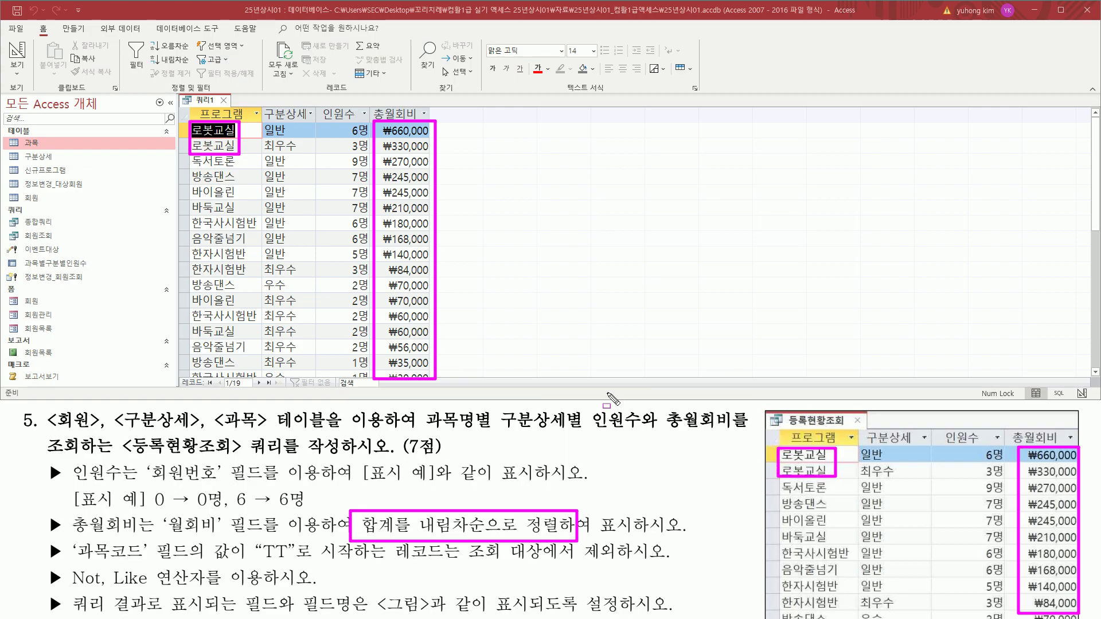
mouse_move(190, 153)
left_mouse_down()
mouse_move(240, 185)
mouse_move(269, 245)
mouse_move(261, 231)
left_mouse_up()
left_click_drag(780, 477, 862, 572)
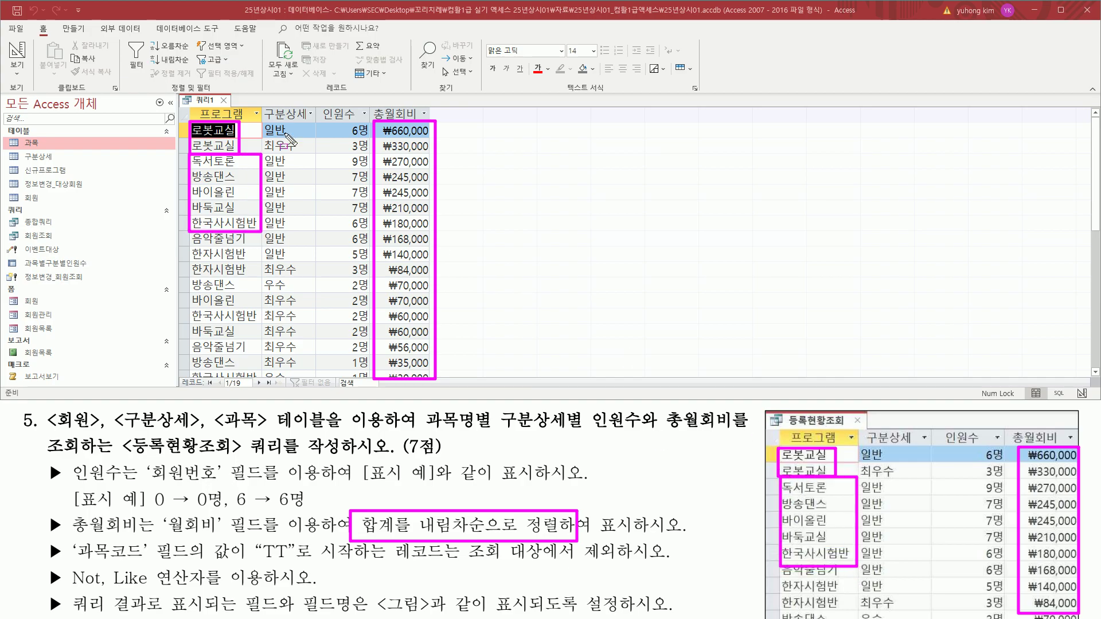
left_click_drag(261, 122, 294, 151)
left_click_drag(304, 155, 306, 234)
mouse_move(856, 448)
left_mouse_down()
mouse_move(920, 578)
mouse_move(912, 588)
mouse_move(911, 573)
left_mouse_up()
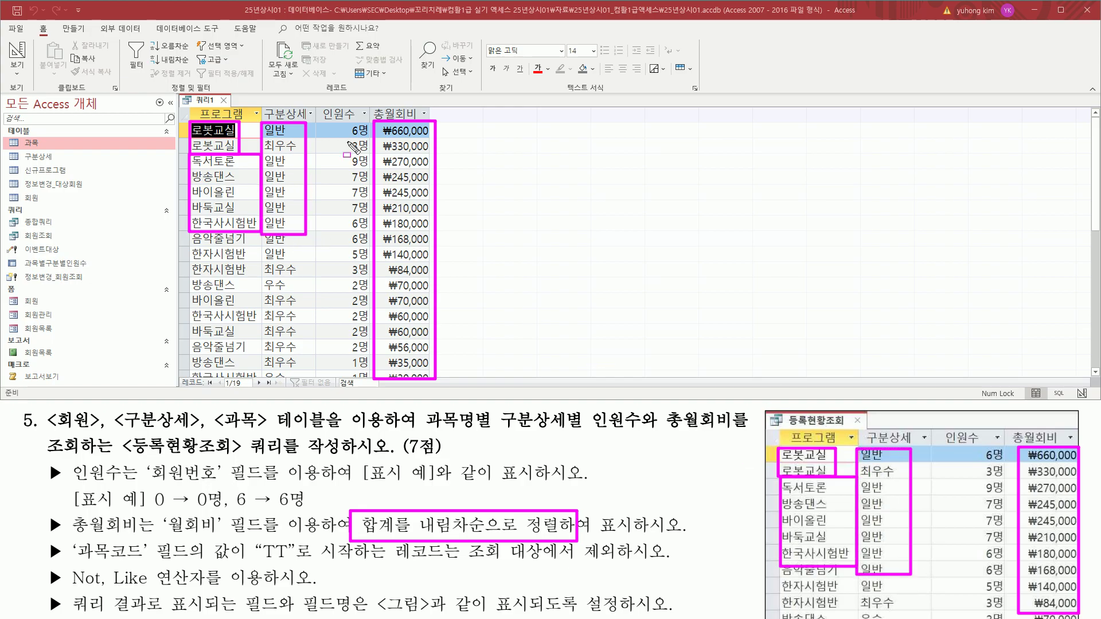
mouse_move(320, 121)
left_mouse_down()
mouse_move(382, 152)
mouse_move(371, 247)
left_mouse_up()
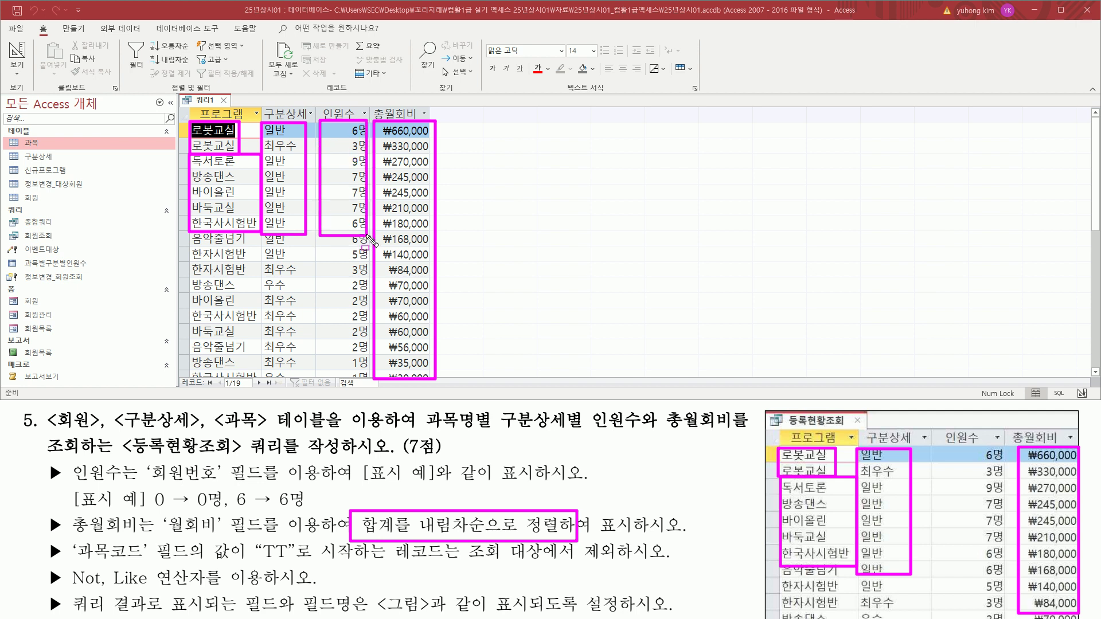
left_click_drag(937, 449, 1008, 571)
key("Escape")
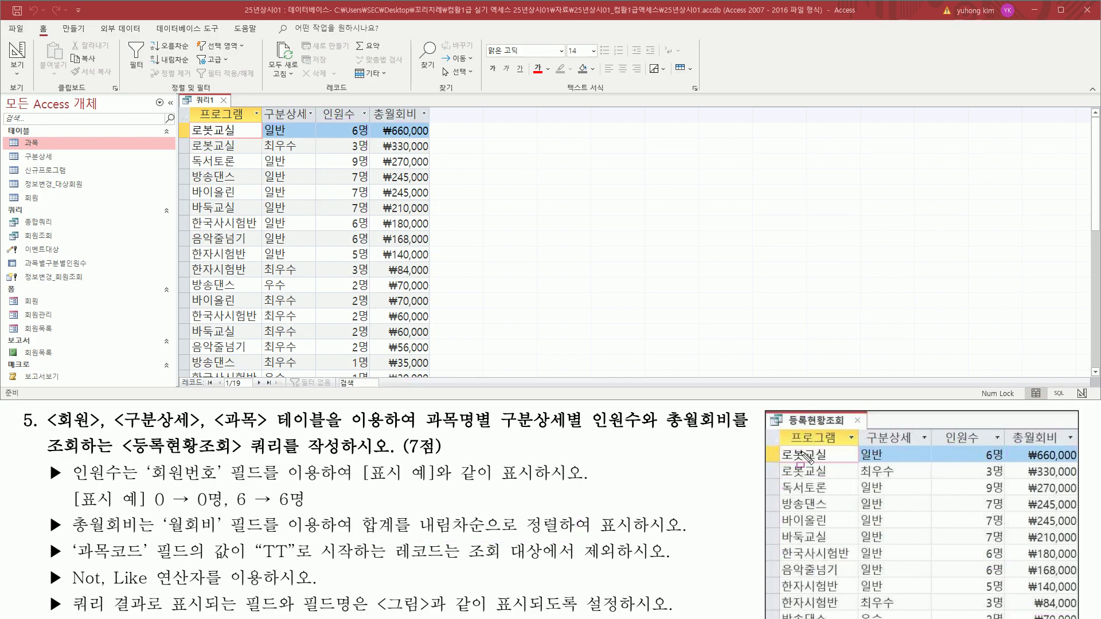
left_click_drag(762, 410, 1082, 612)
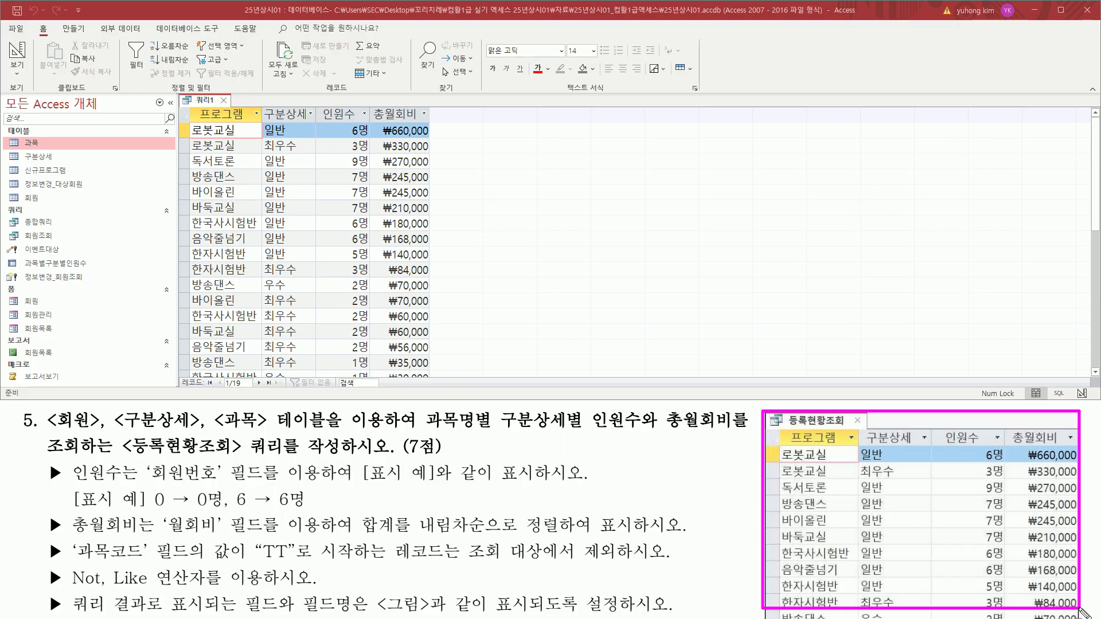
key("Escape")
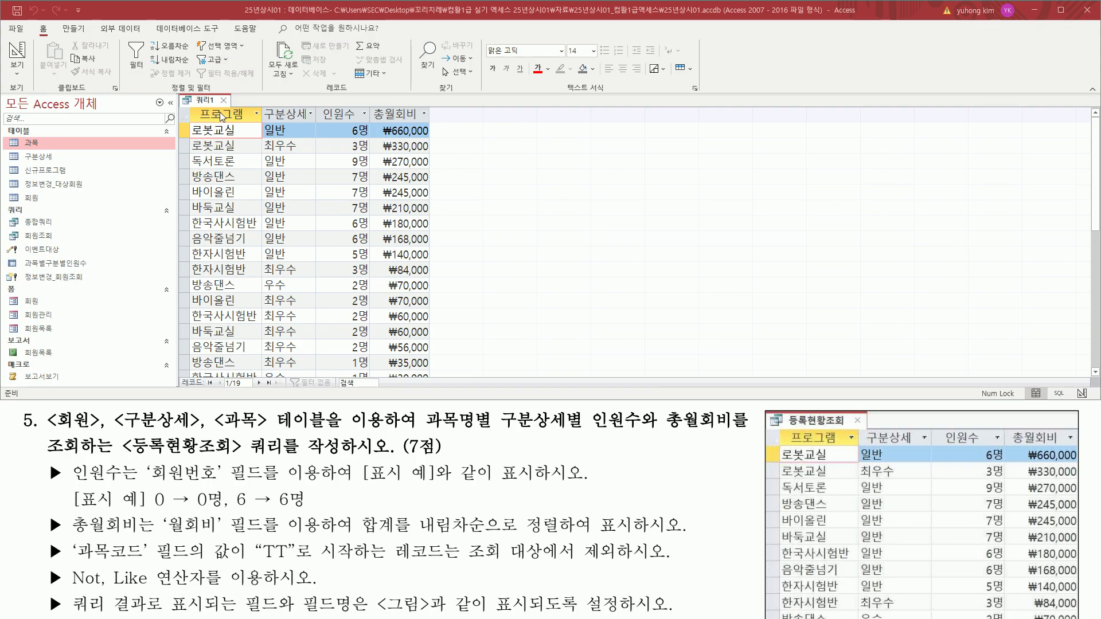
Step: Close the query and save it under the name 등록현황조회
left_click_drag(216, 93, 233, 109)
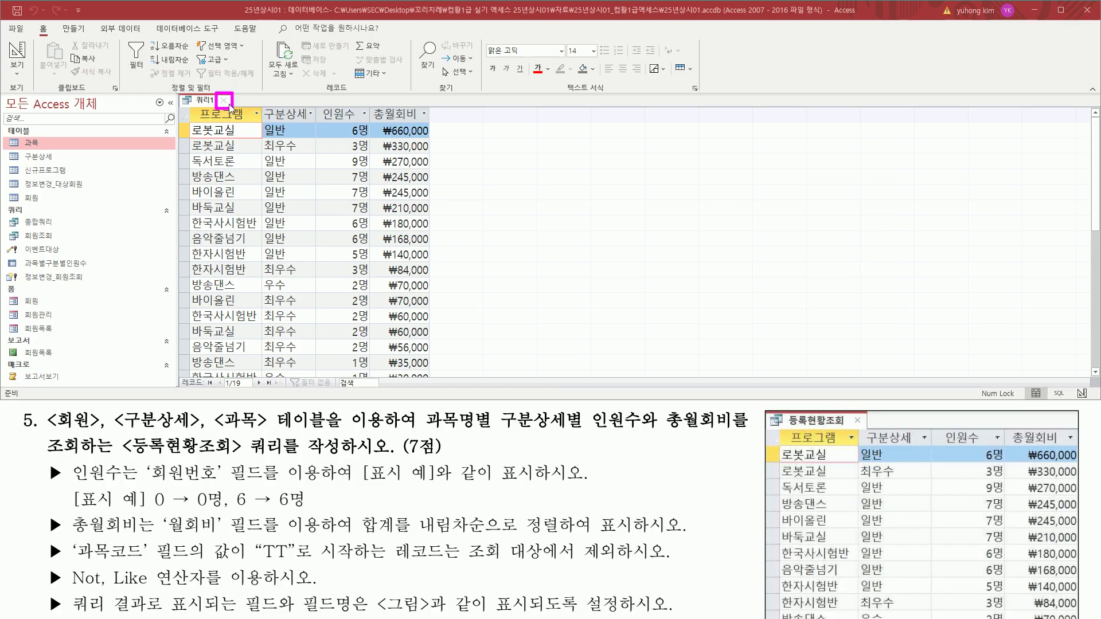
left_click(224, 99)
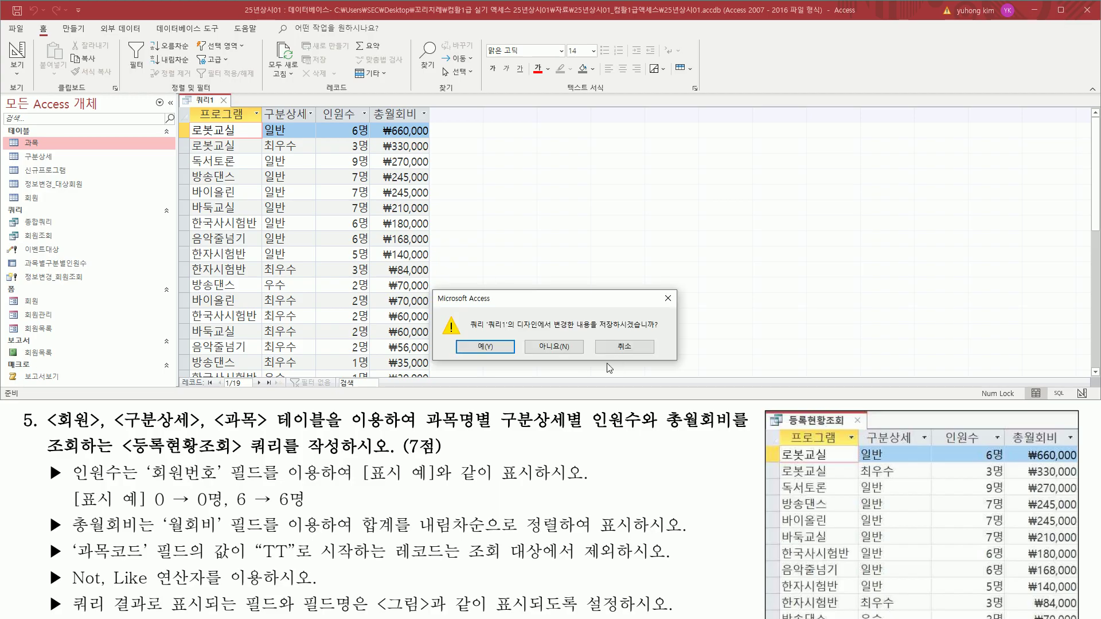
left_click_drag(598, 331, 661, 331)
left_click_drag(457, 338, 513, 356)
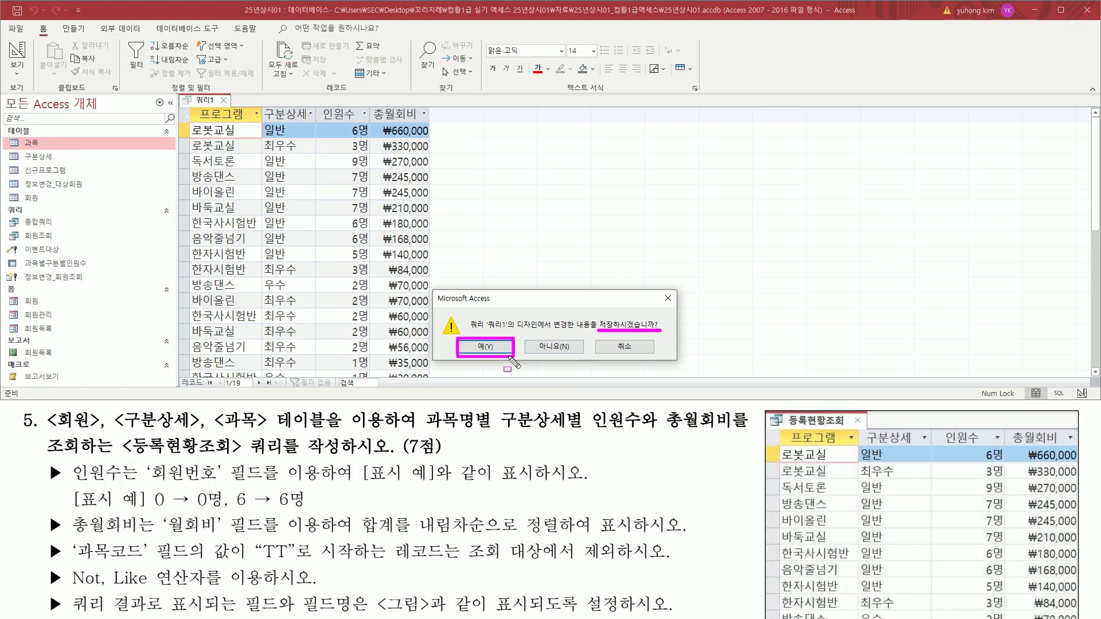
left_click(500, 350)
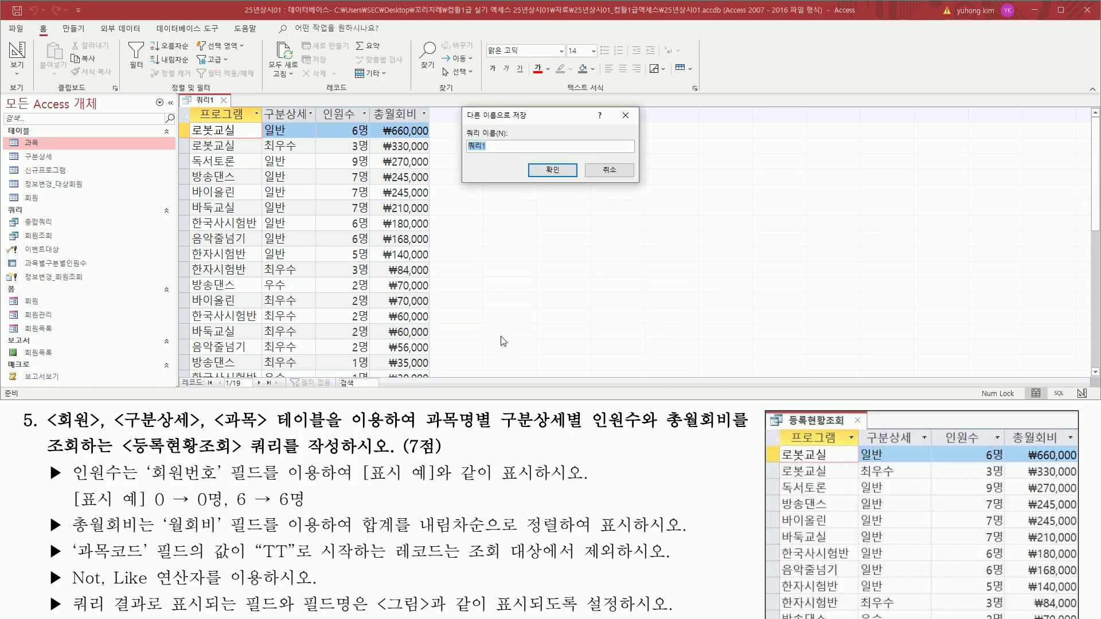
left_click_drag(458, 124, 512, 155)
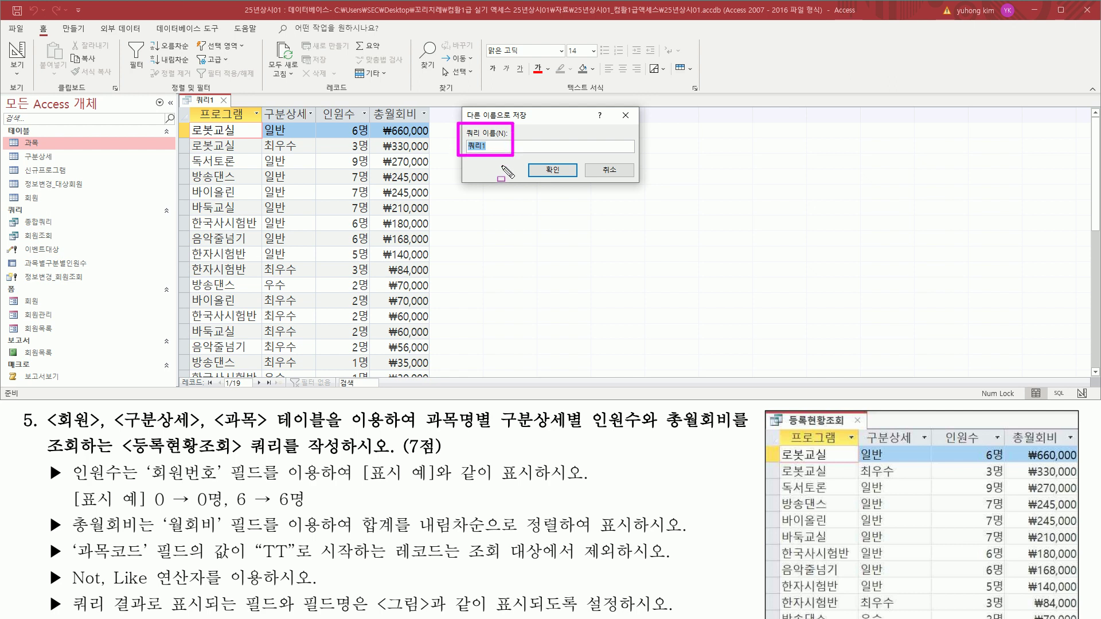
left_click_drag(120, 456, 350, 457)
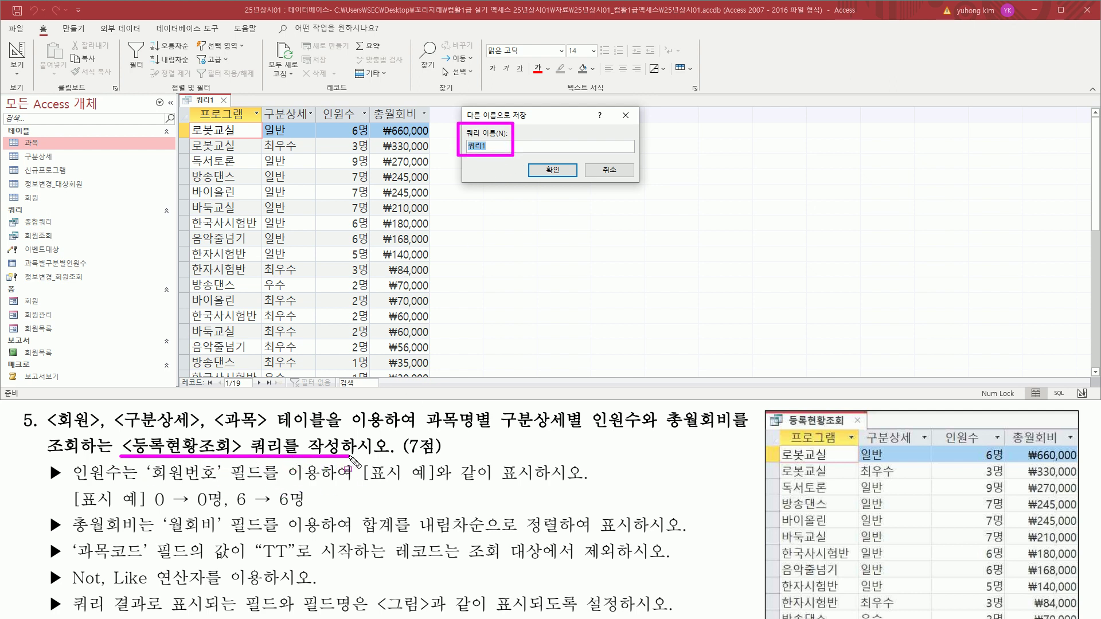
key("Escape")
left_click_drag(542, 122, 544, 119)
type("등록현황")
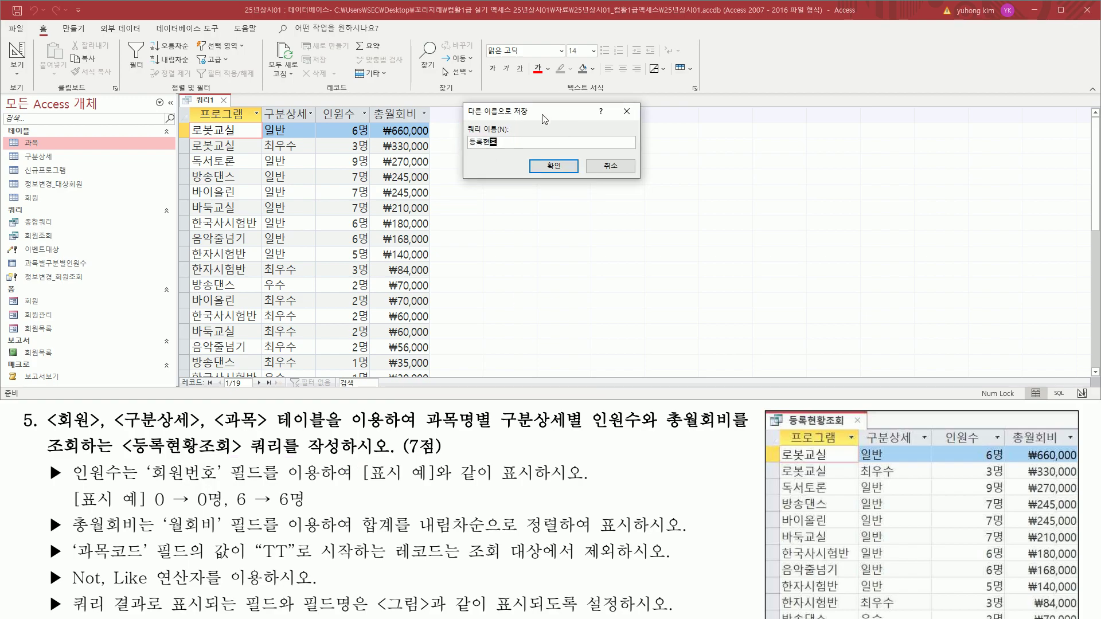
type("조회")
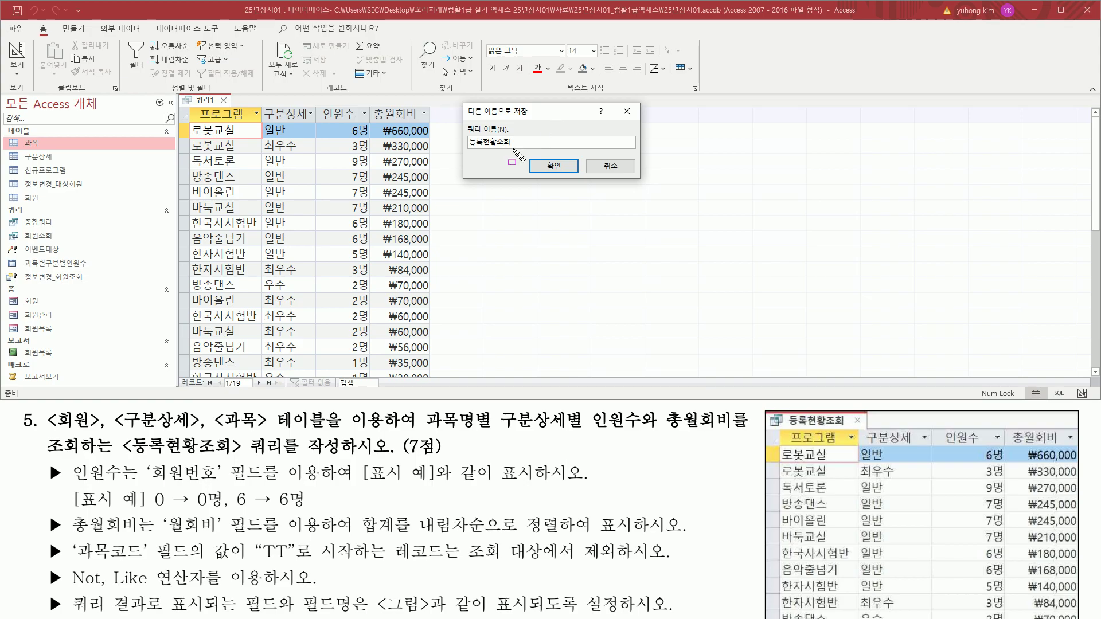
left_click_drag(466, 152, 519, 152)
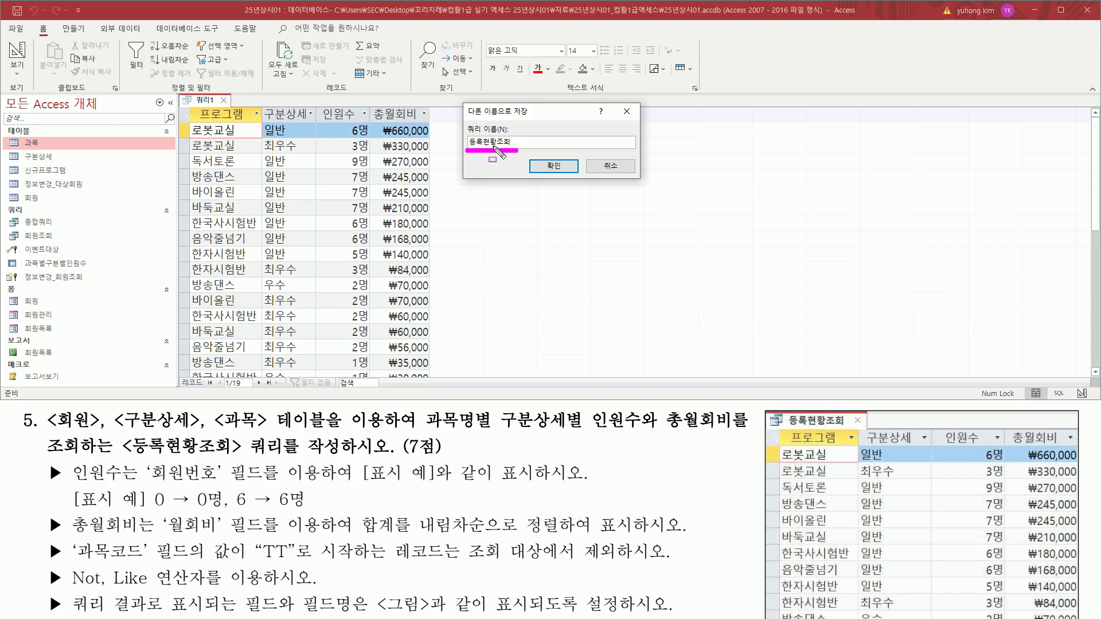
left_click_drag(538, 156, 573, 177)
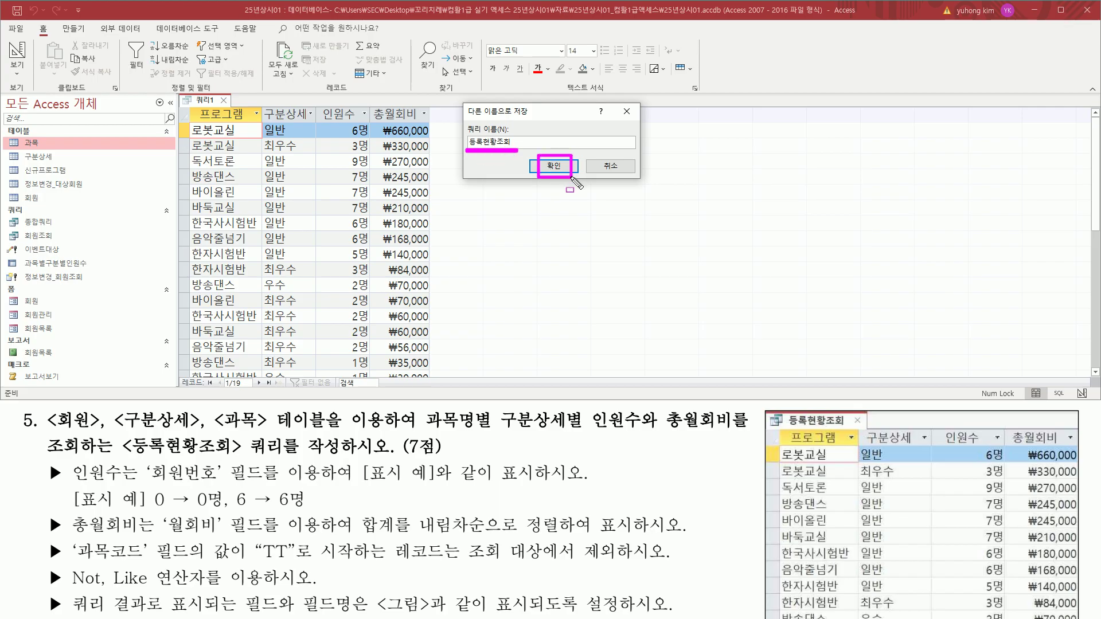
left_click(559, 167)
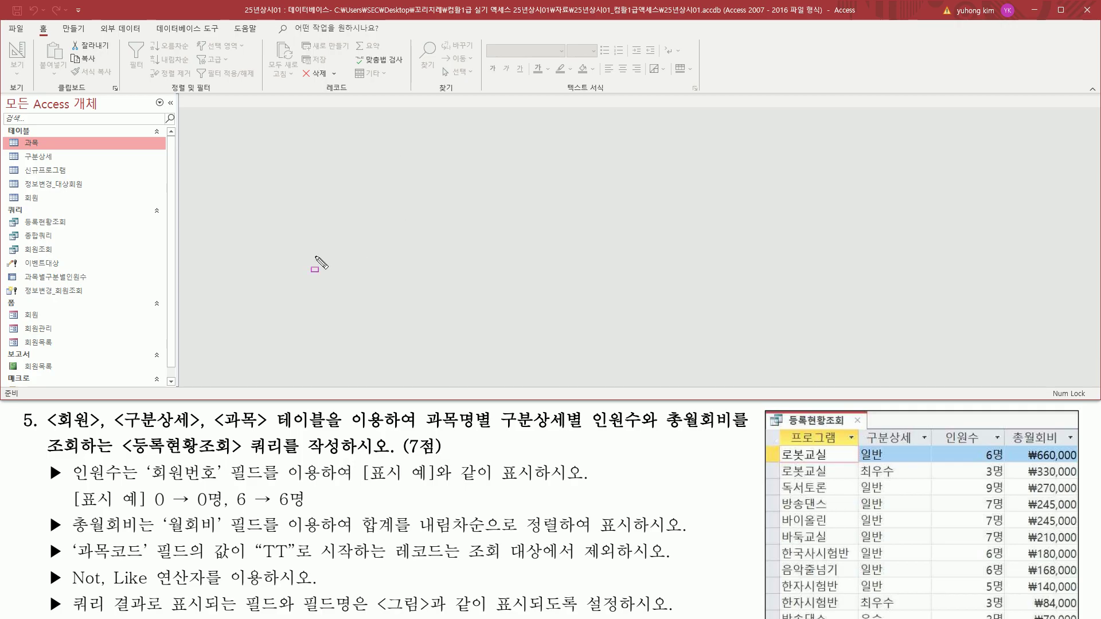
left_click_drag(9, 215, 76, 231)
key("Escape")
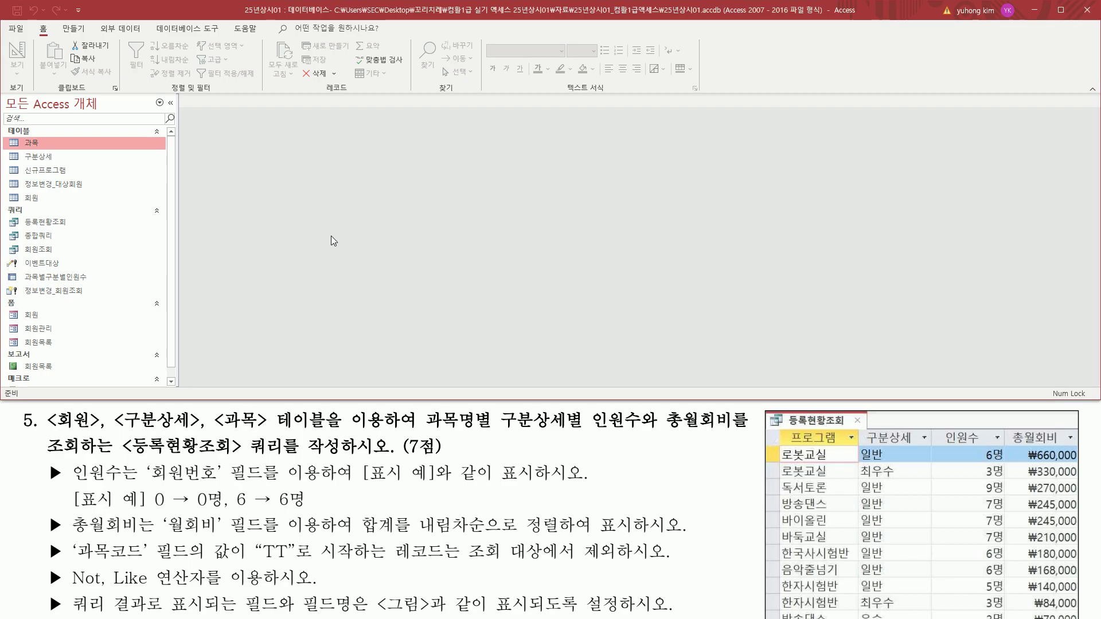